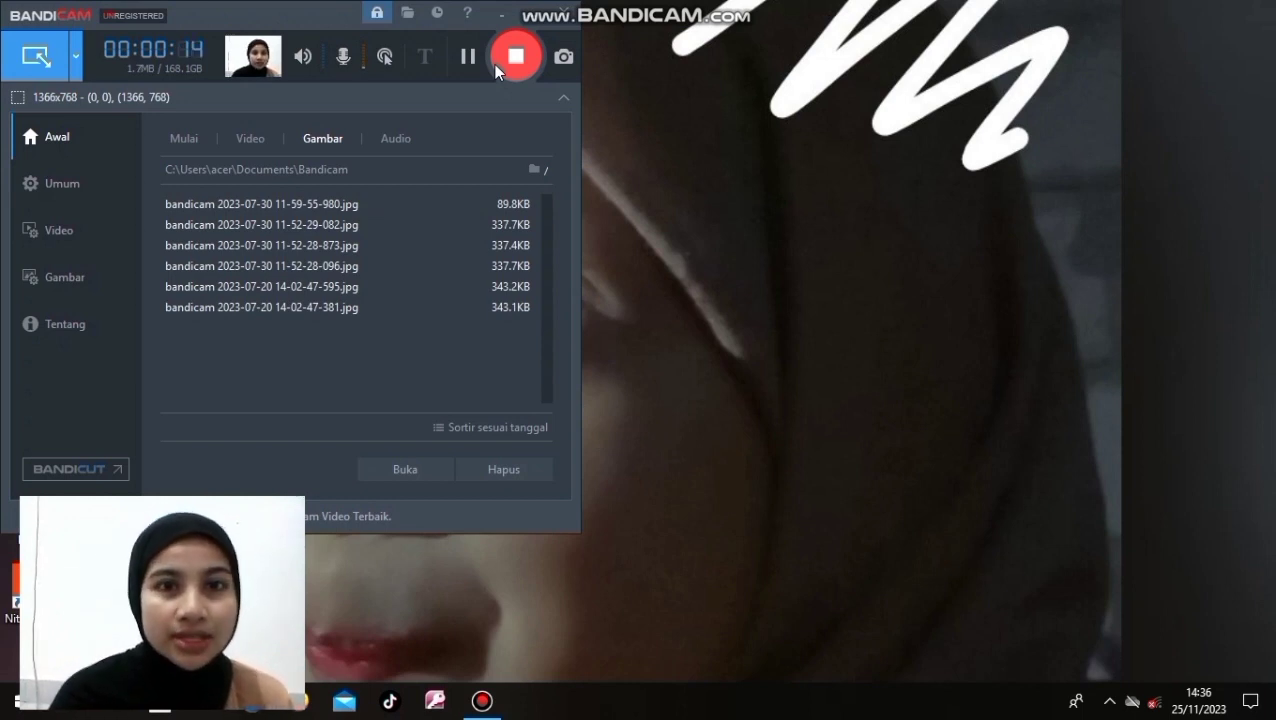
# Step: Switch to Microsoft Office Access and start a new blank database
pyautogui.click(530, 20)
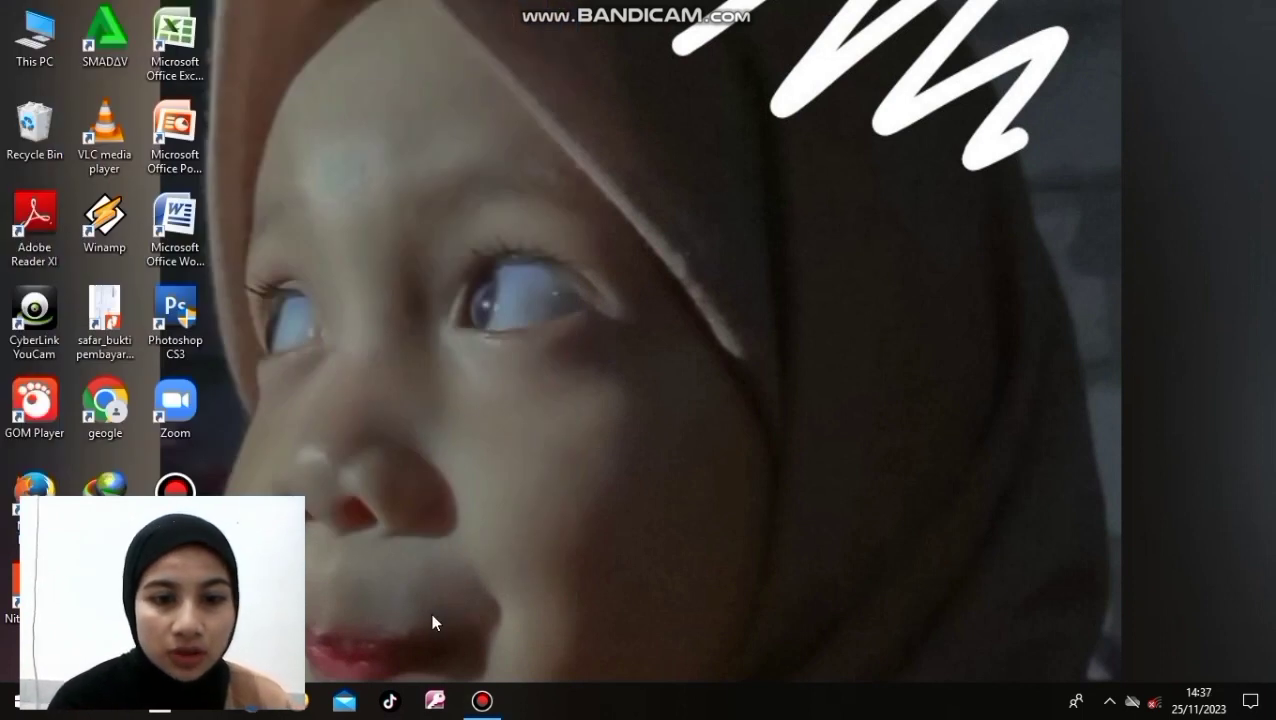
pyautogui.click(430, 707)
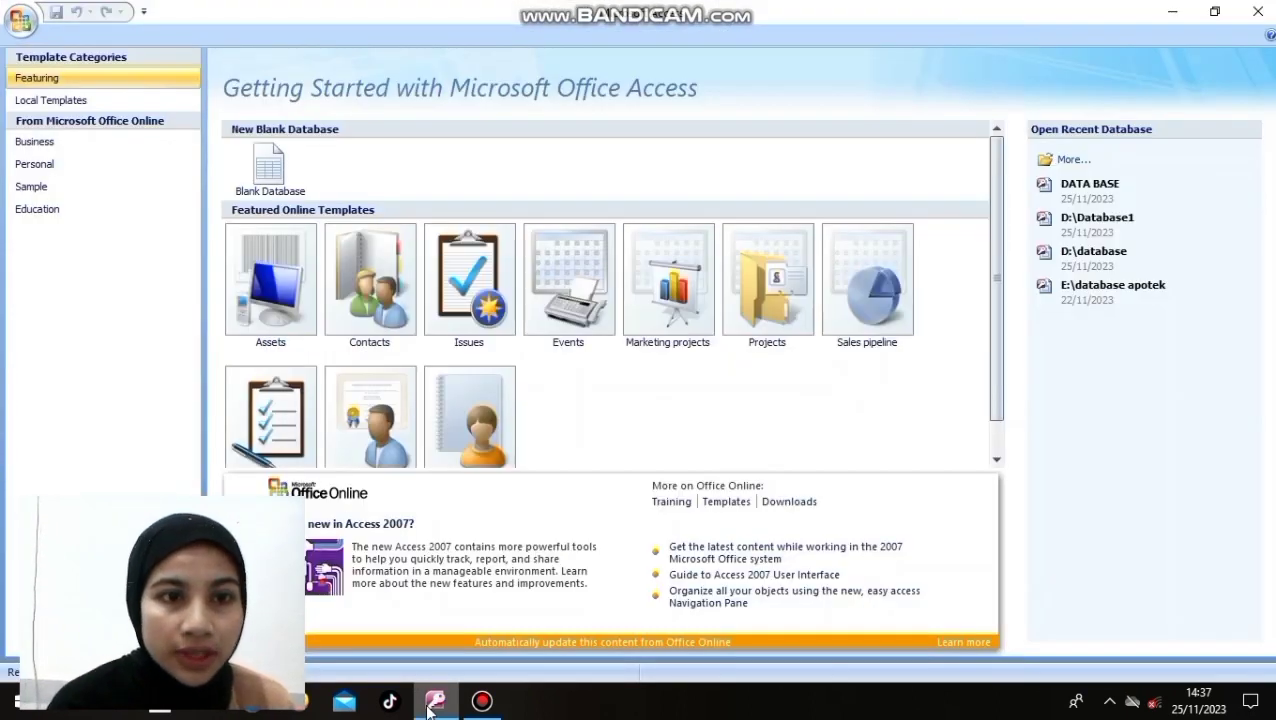
pyautogui.click(270, 186)
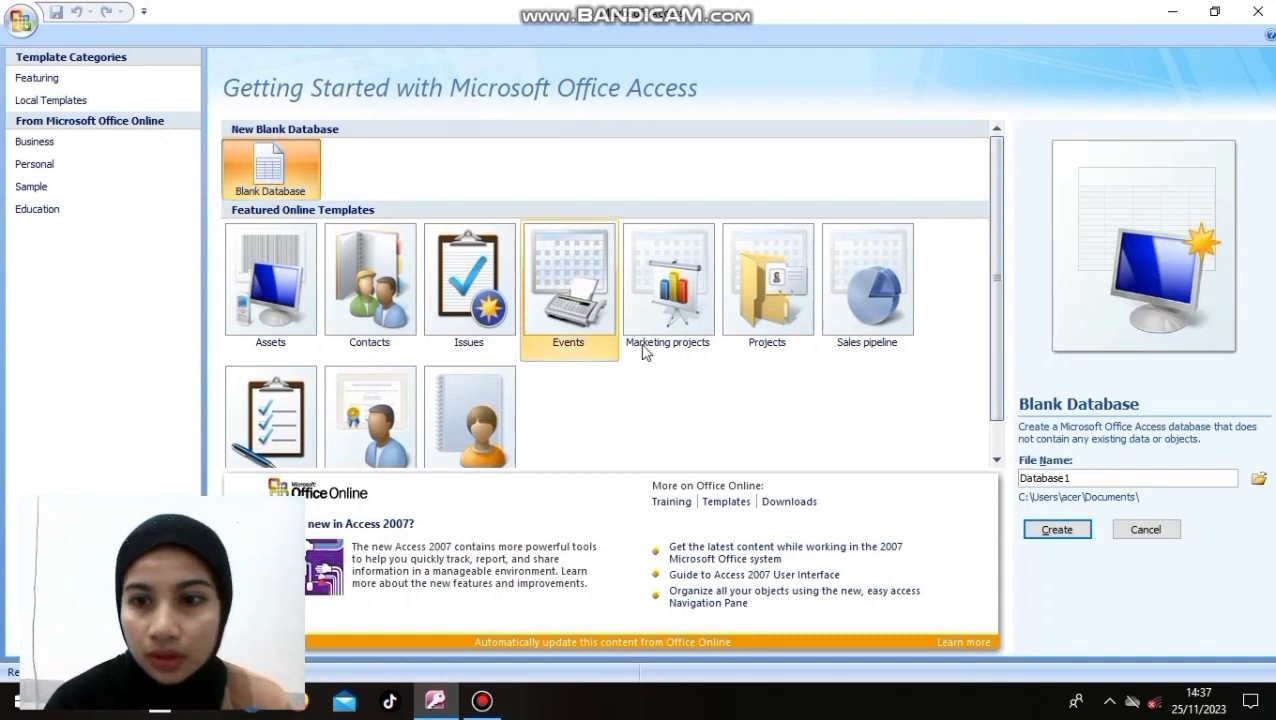
# Step: Create the blank database on Local Disk (E:) with the file name "database siswa"
pyautogui.click(1257, 482)
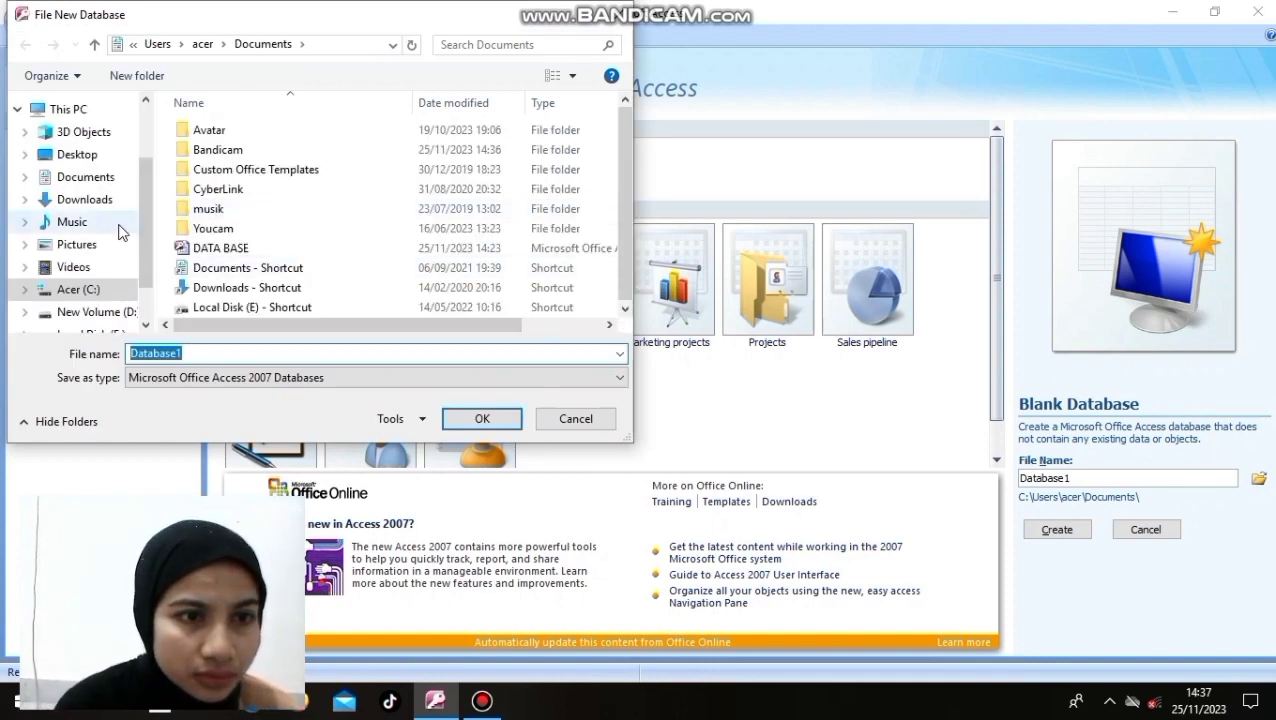
pyautogui.scroll(-1, 118, 232)
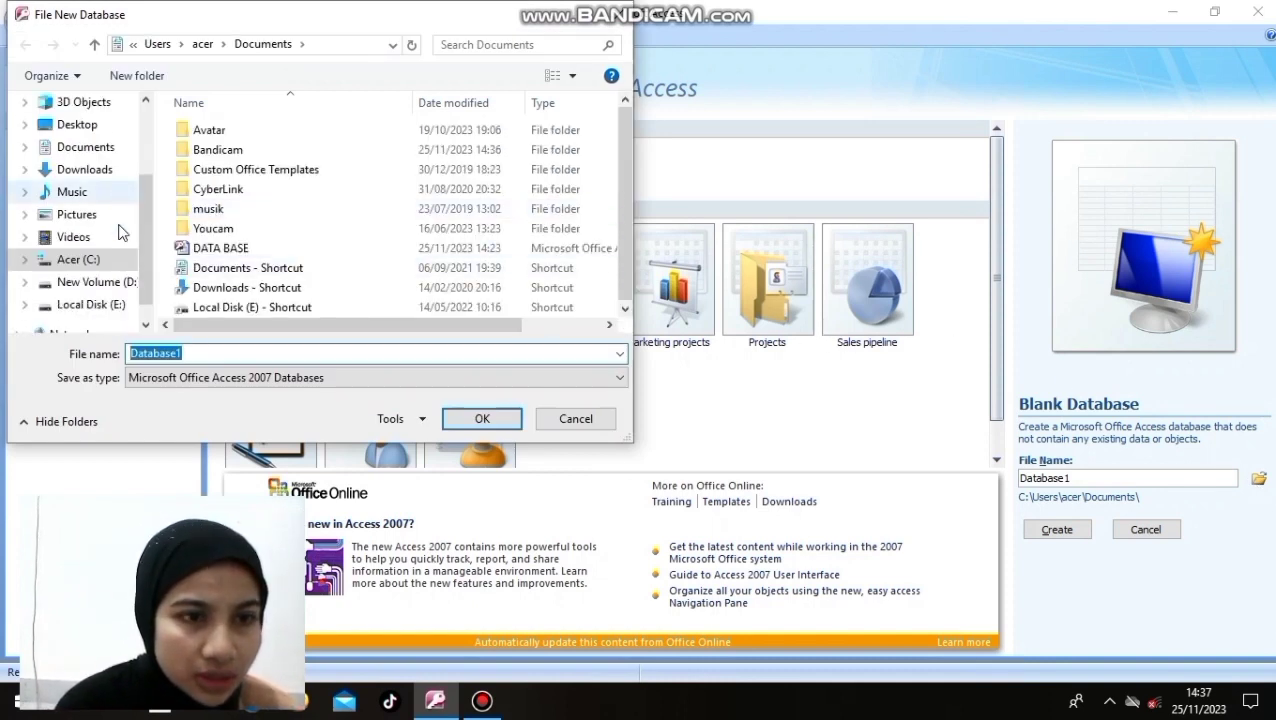
pyautogui.click(92, 305)
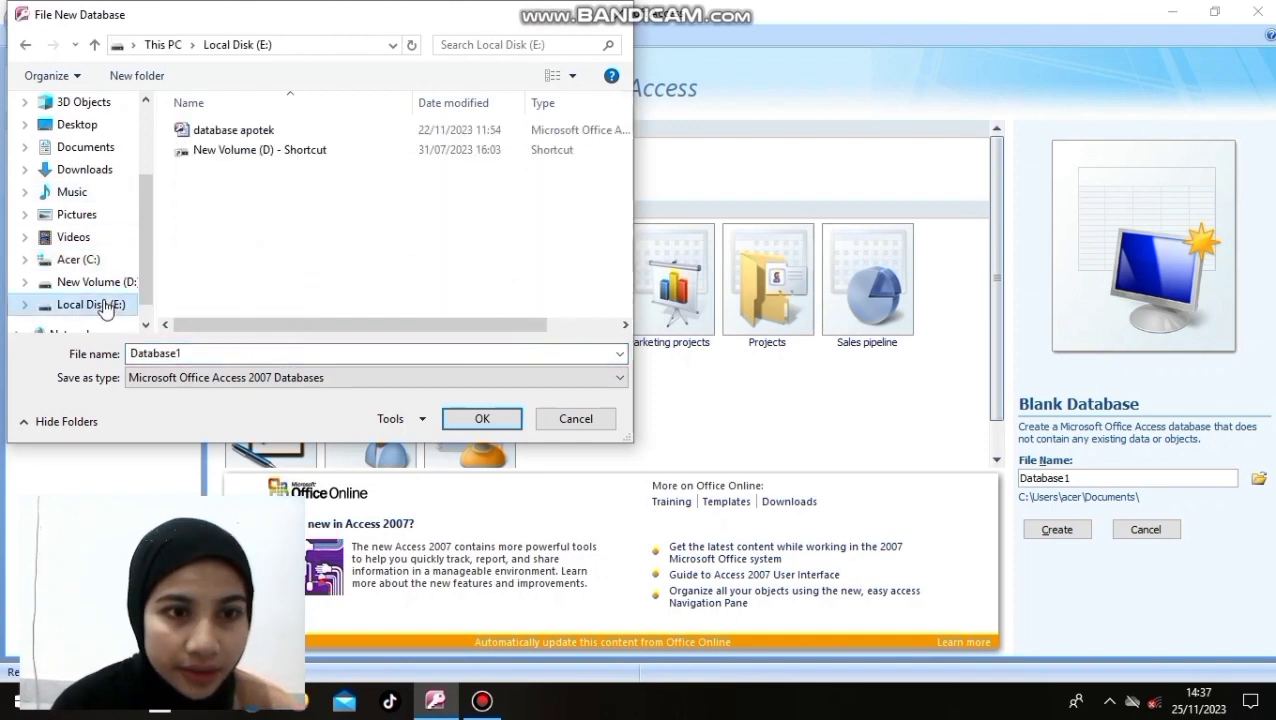
pyautogui.doubleClick(195, 355)
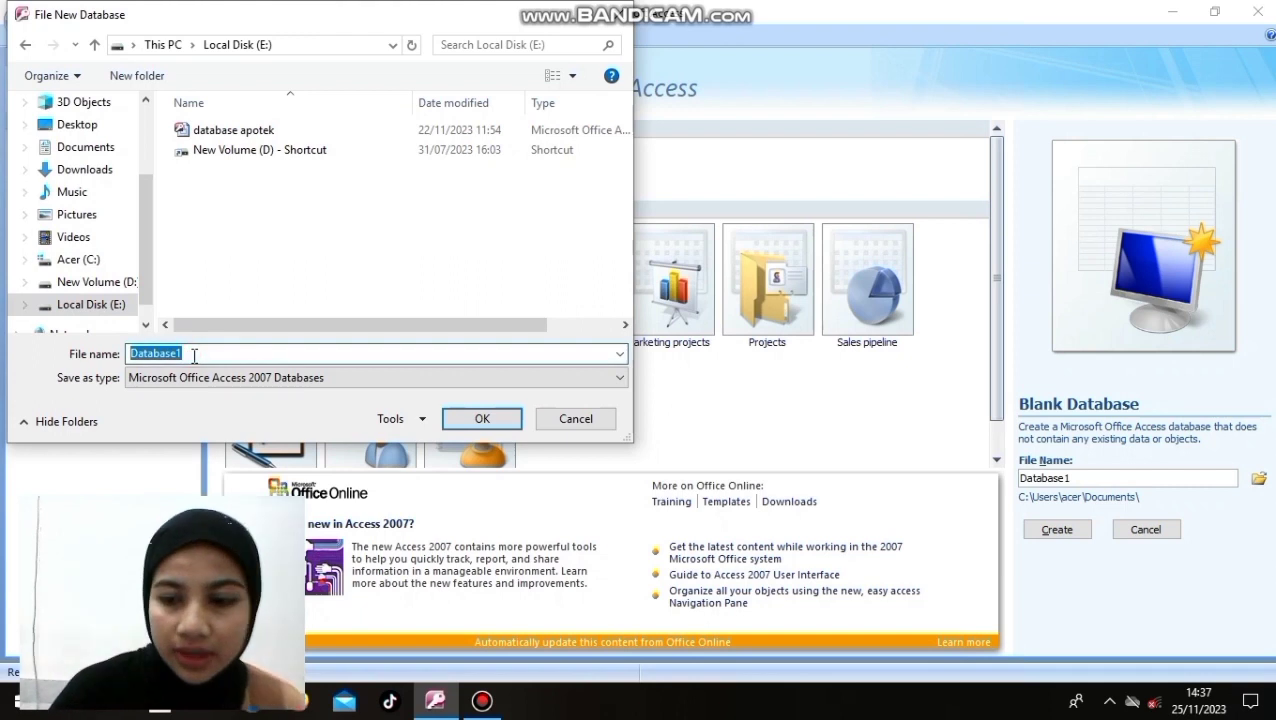
pyautogui.press('BackSpace')
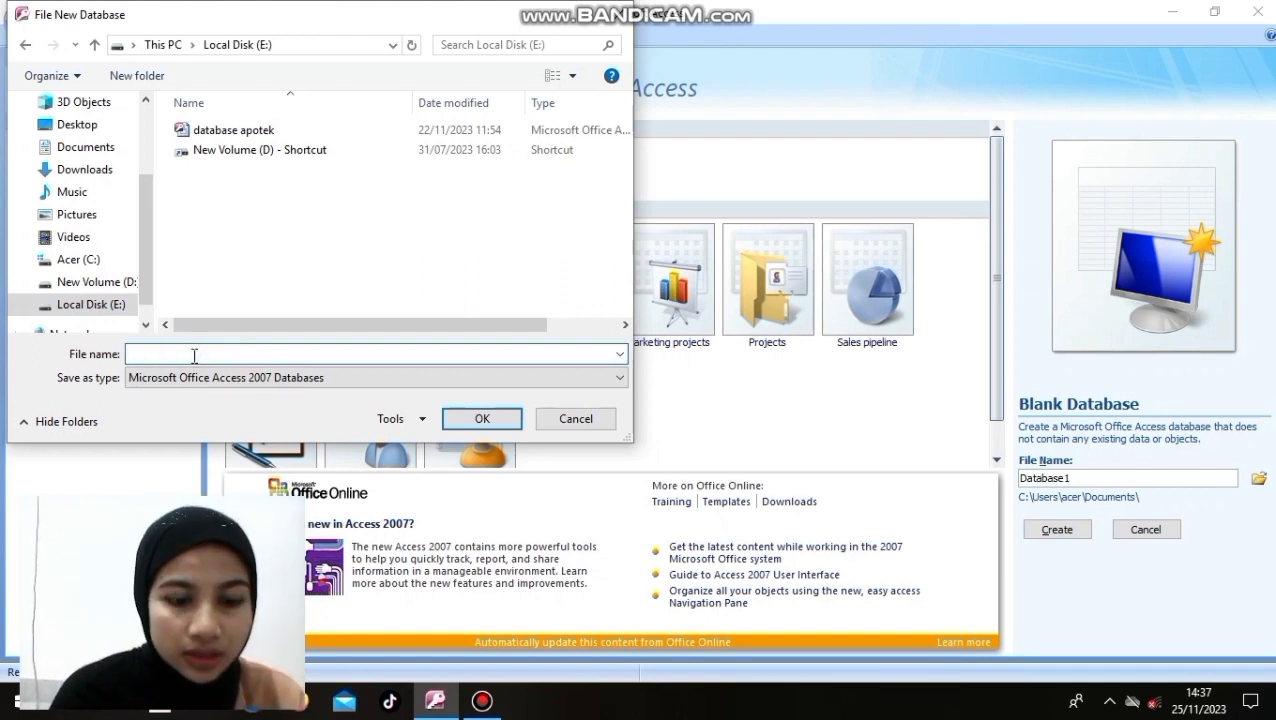
pyautogui.write('databas')
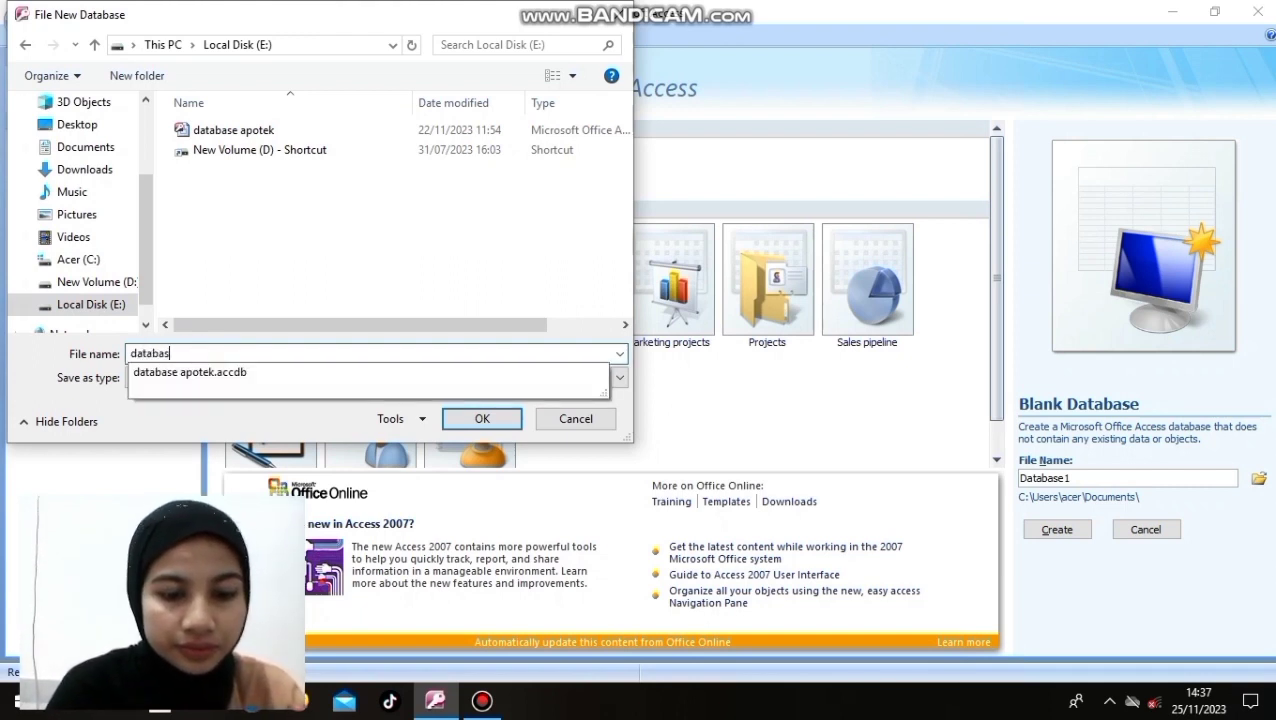
pyautogui.write('e sisw')
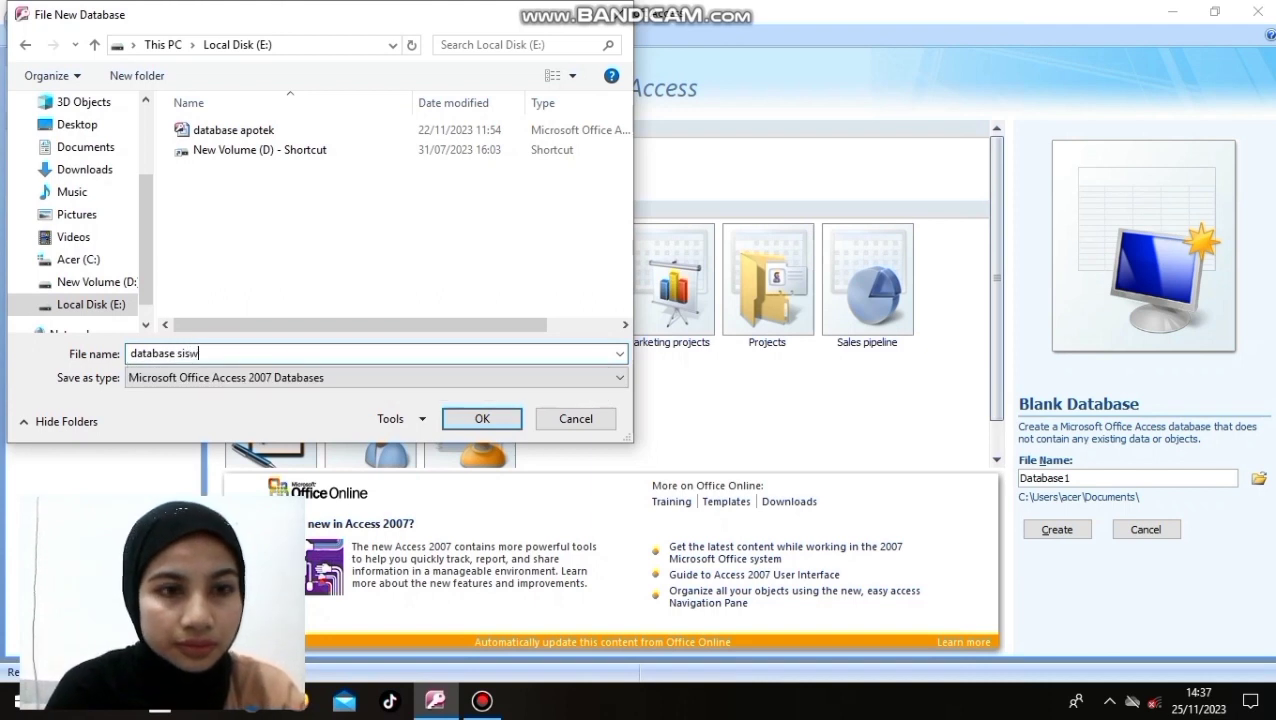
pyautogui.write('a')
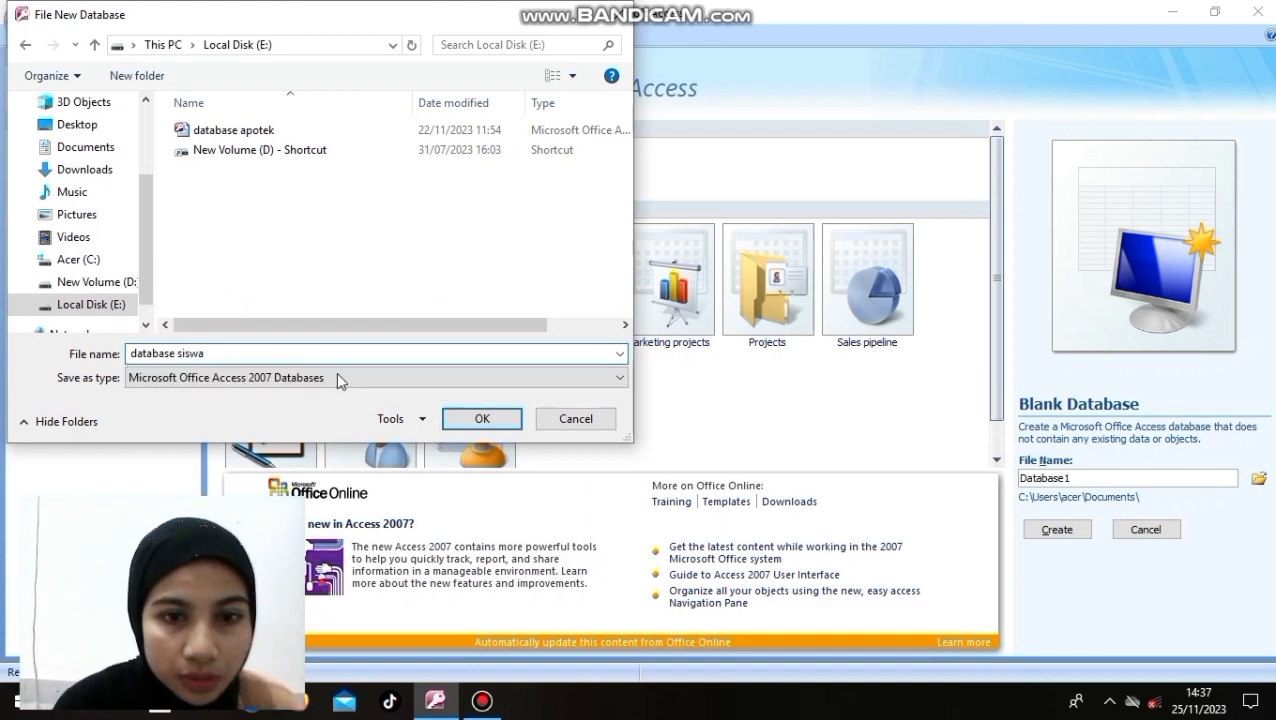
pyautogui.click(457, 417)
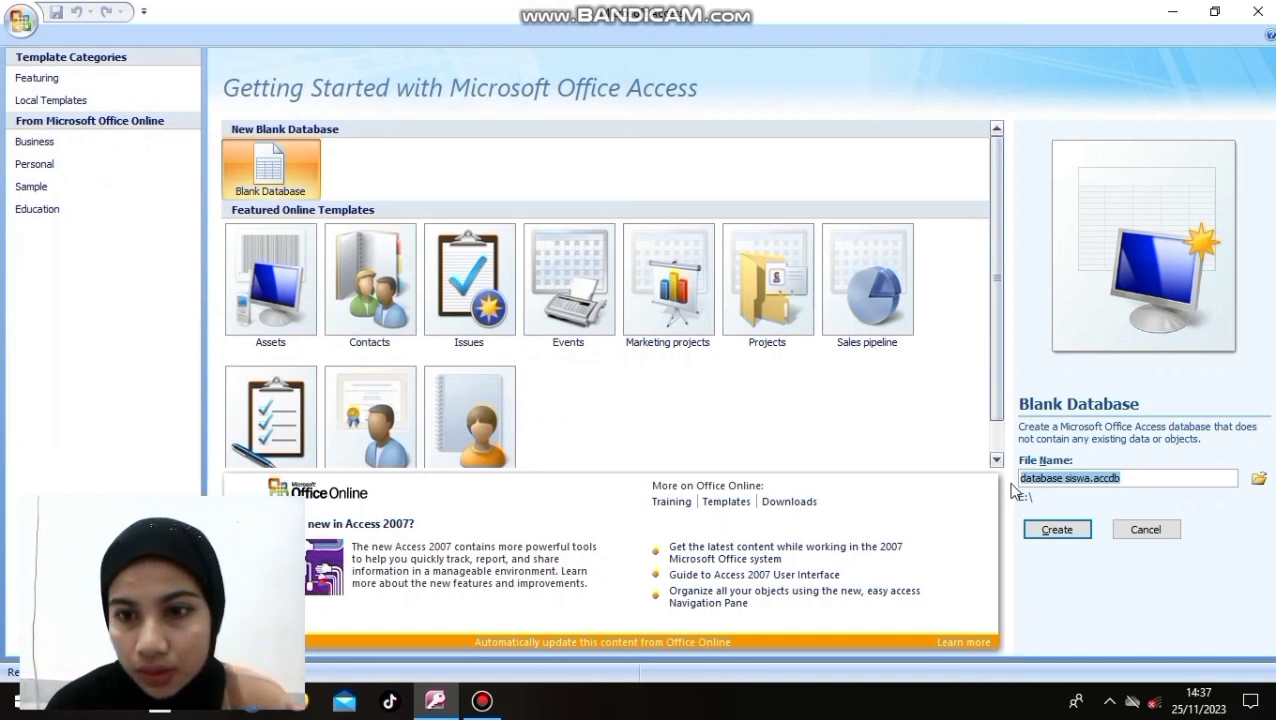
pyautogui.click(1043, 534)
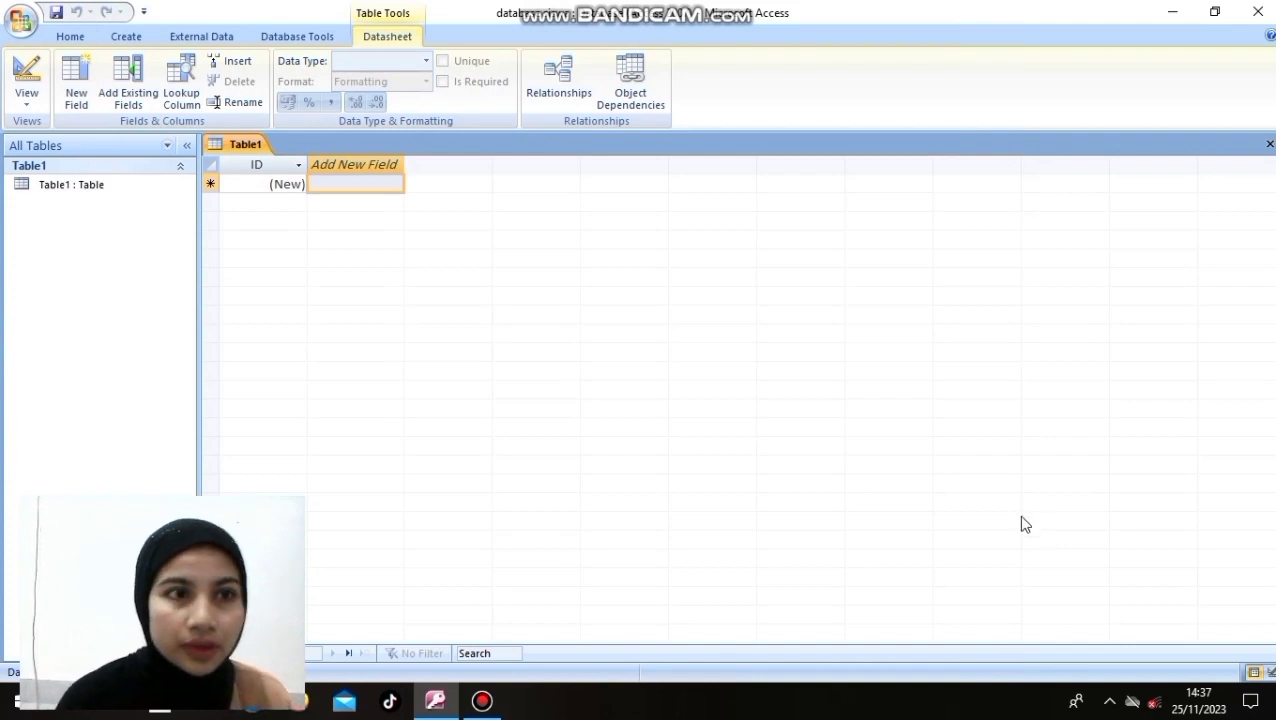
# Step: Switch the new table to Design View, saving it under the name "tabel siswa"
pyautogui.click(27, 98)
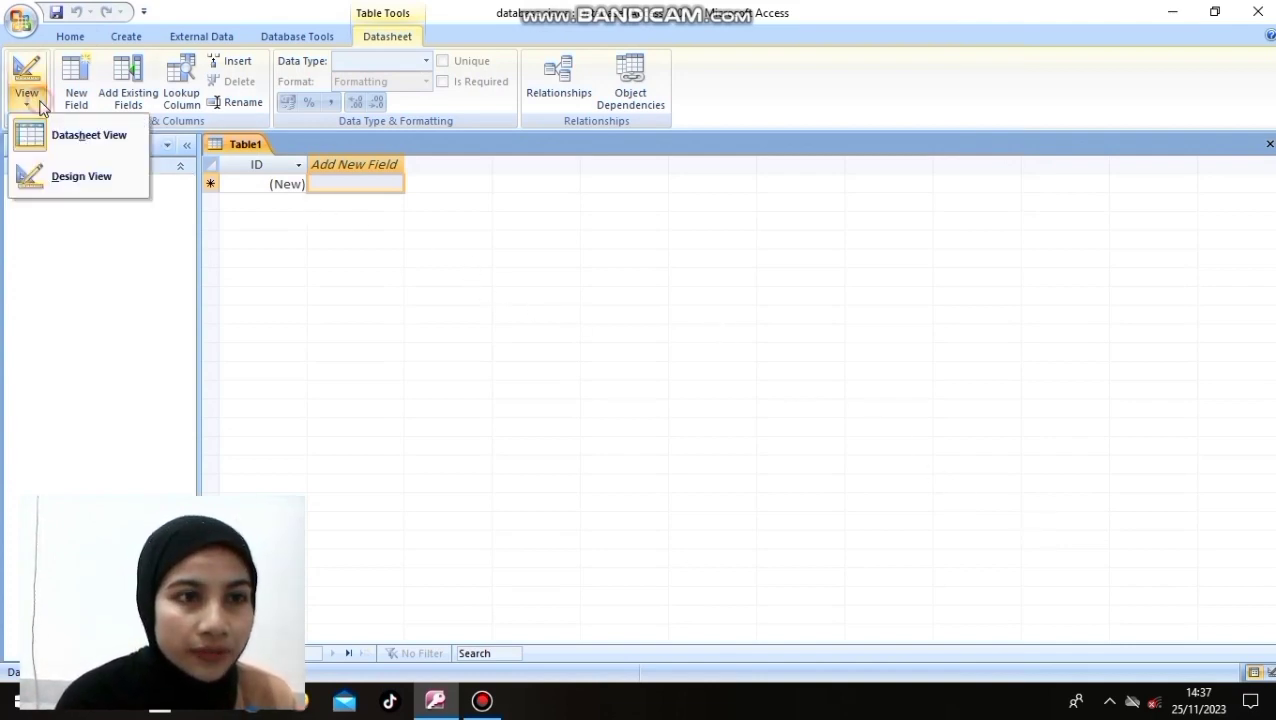
pyautogui.click(62, 174)
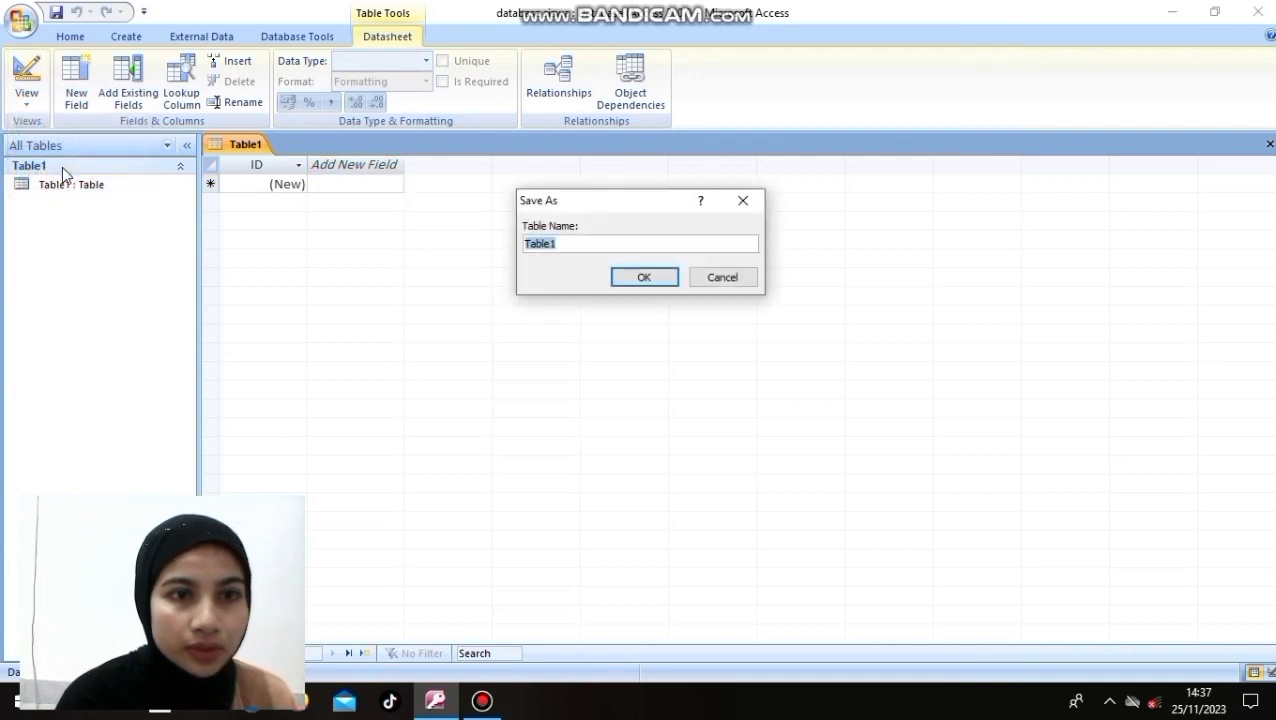
pyautogui.click(580, 244)
pyautogui.press('BackSpace')
pyautogui.press('BackSpace')
pyautogui.press('BackSpace')
pyautogui.press('BackSpace')
pyautogui.press('BackSpace')
pyautogui.press('BackSpace')
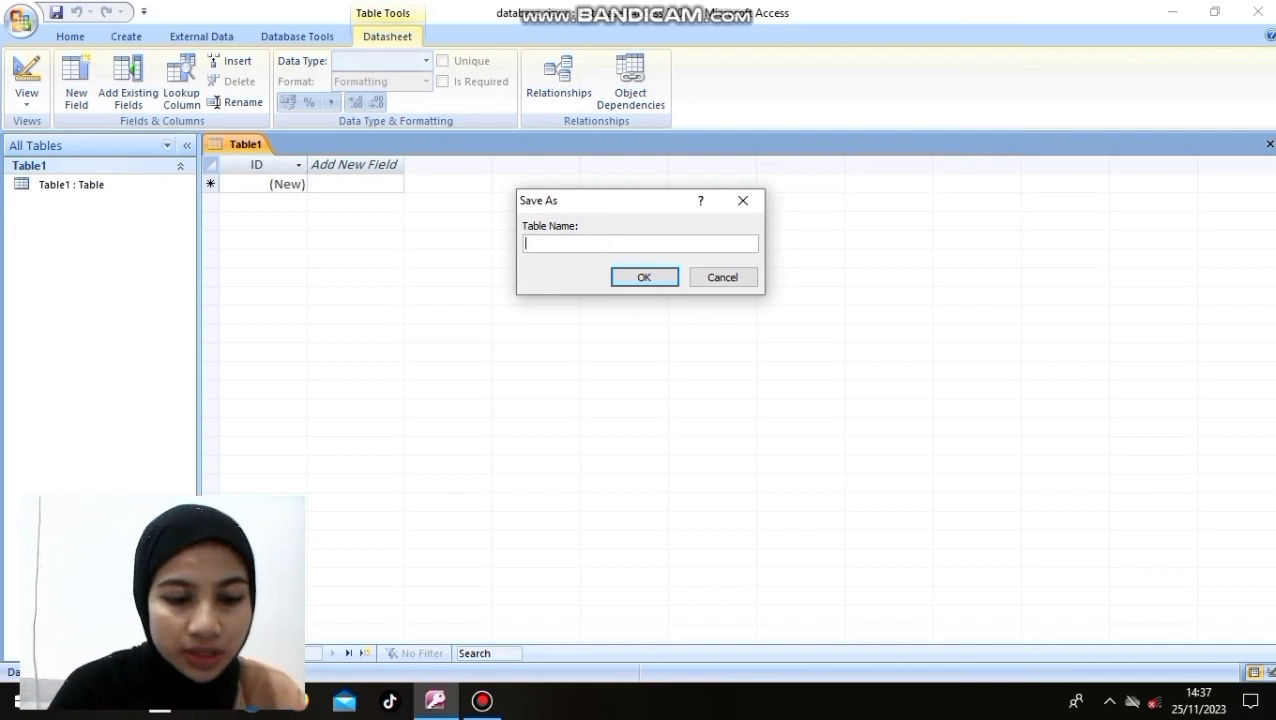
pyautogui.write('tabe')
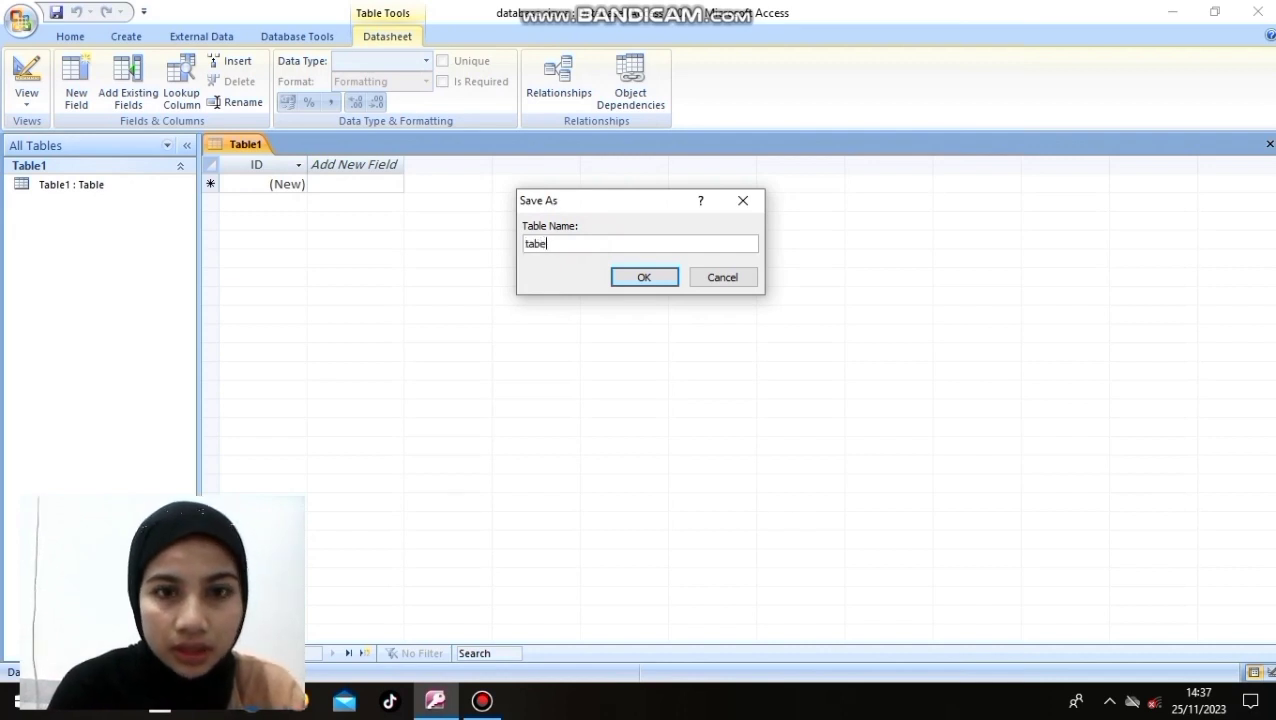
pyautogui.write('l siswa')
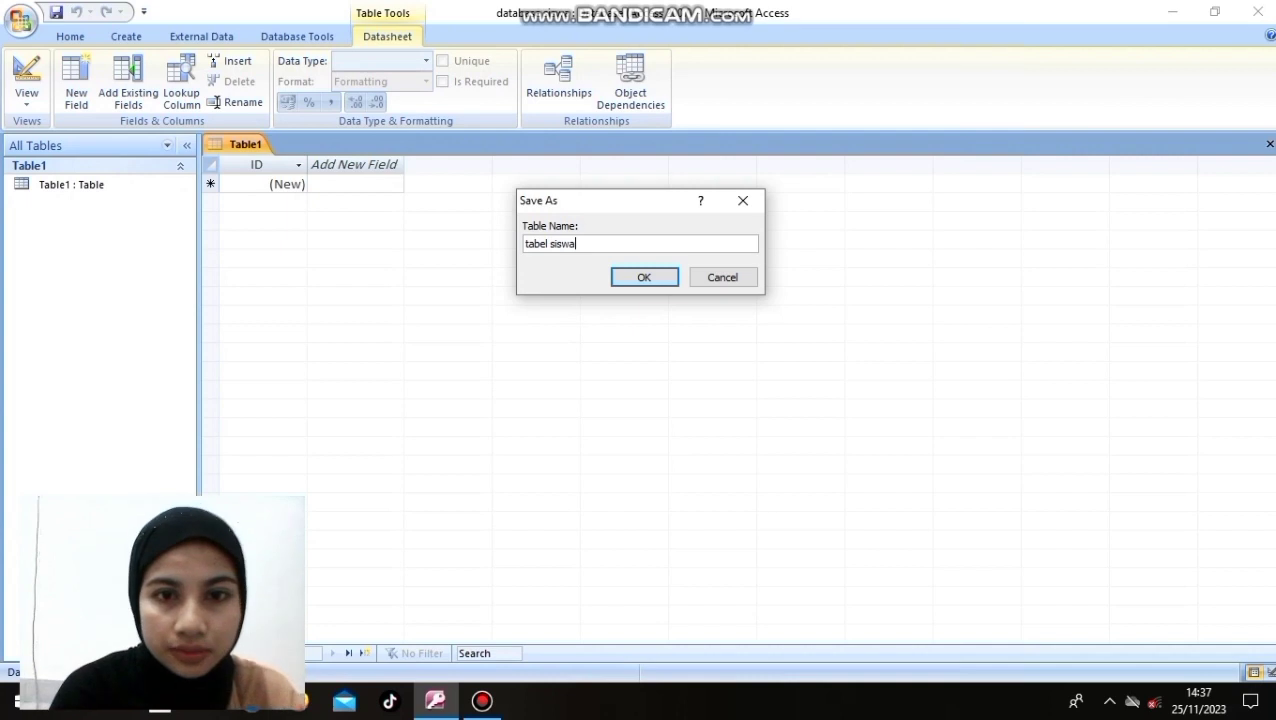
pyautogui.click(619, 280)
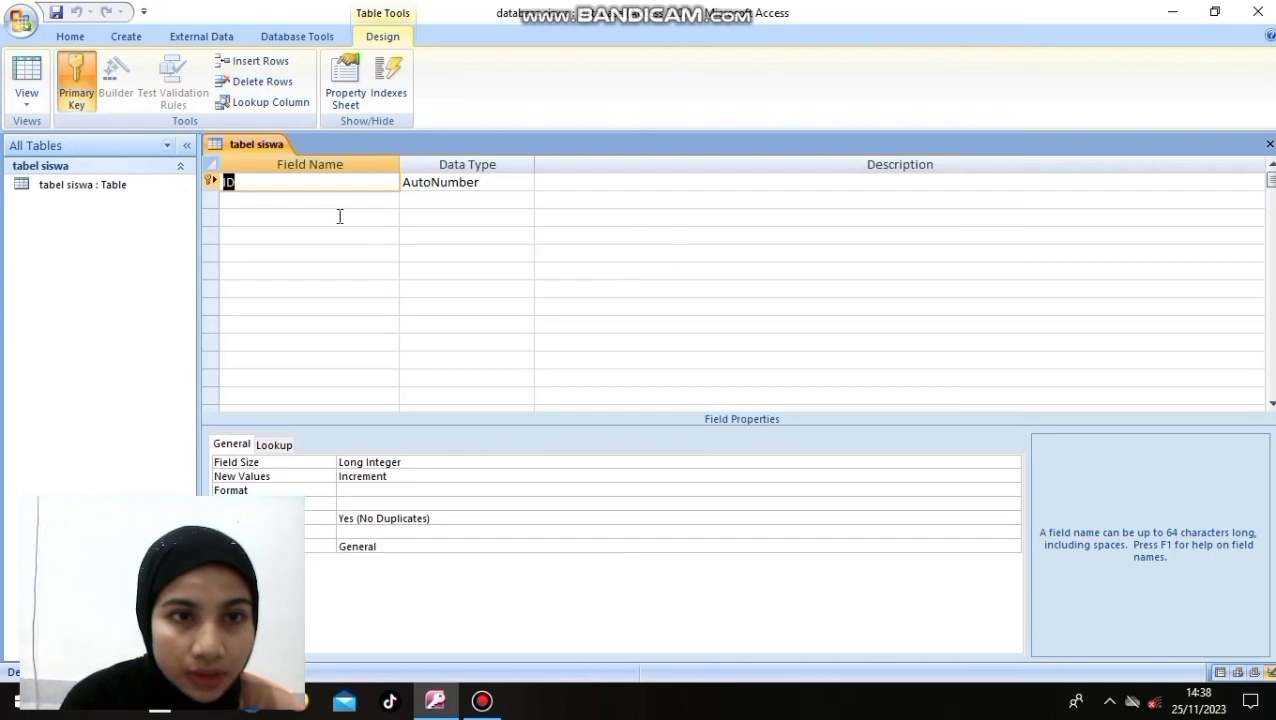
# Step: Rename the primary key field ID as NIS in capital letters
pyautogui.click(259, 180)
pyautogui.press('BackSpace')
pyautogui.press('BackSpace')
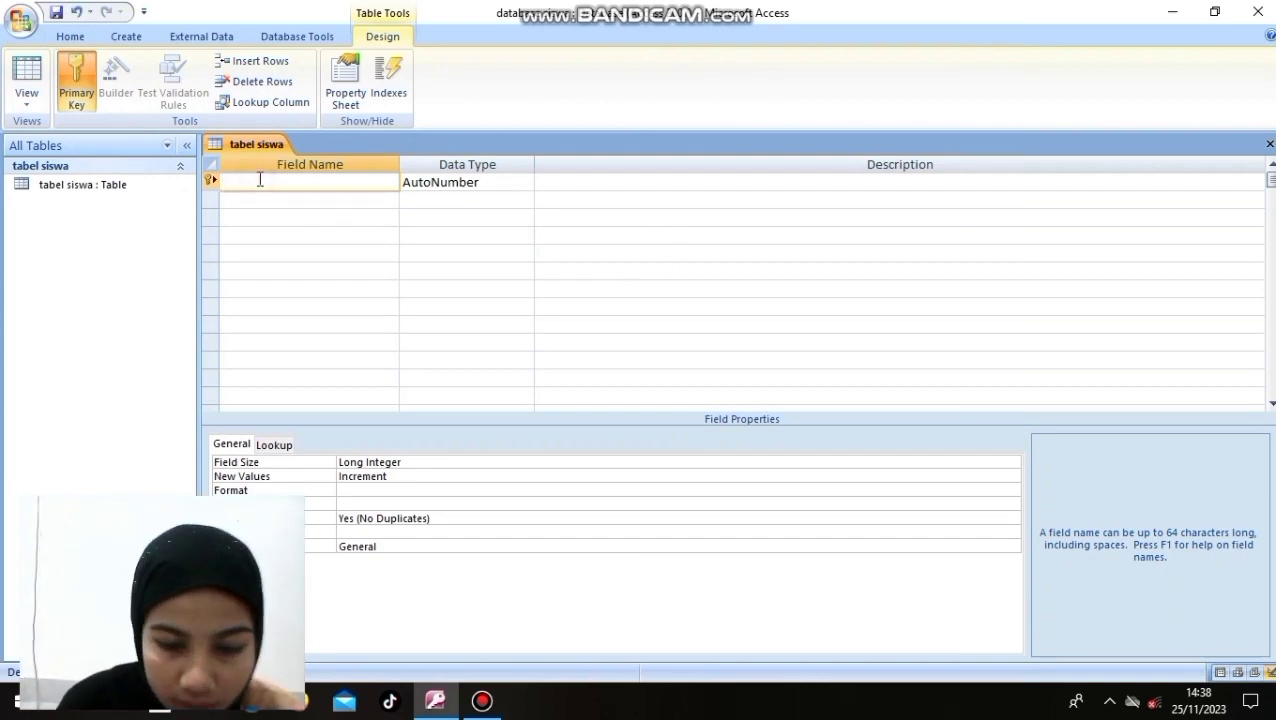
pyautogui.write('nis')
pyautogui.press('BackSpace')
pyautogui.press('BackSpace')
pyautogui.press('BackSpace')
pyautogui.press('capslock')
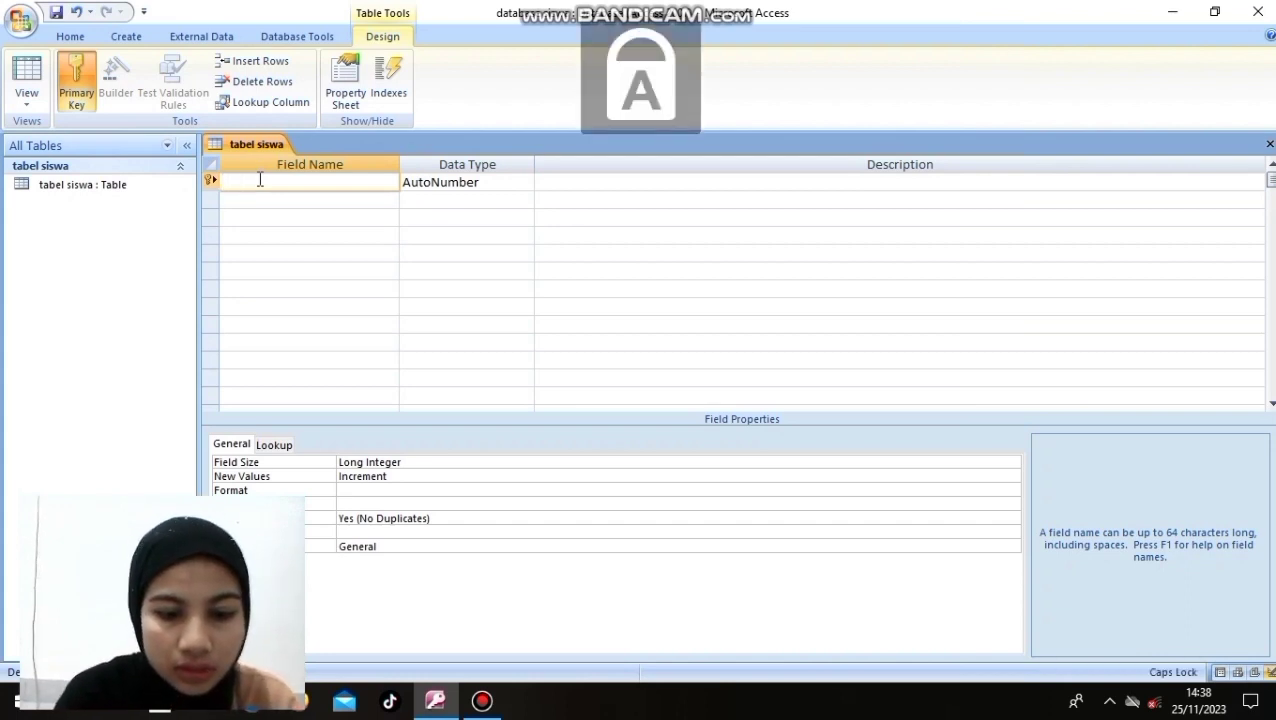
pyautogui.write('NIS')
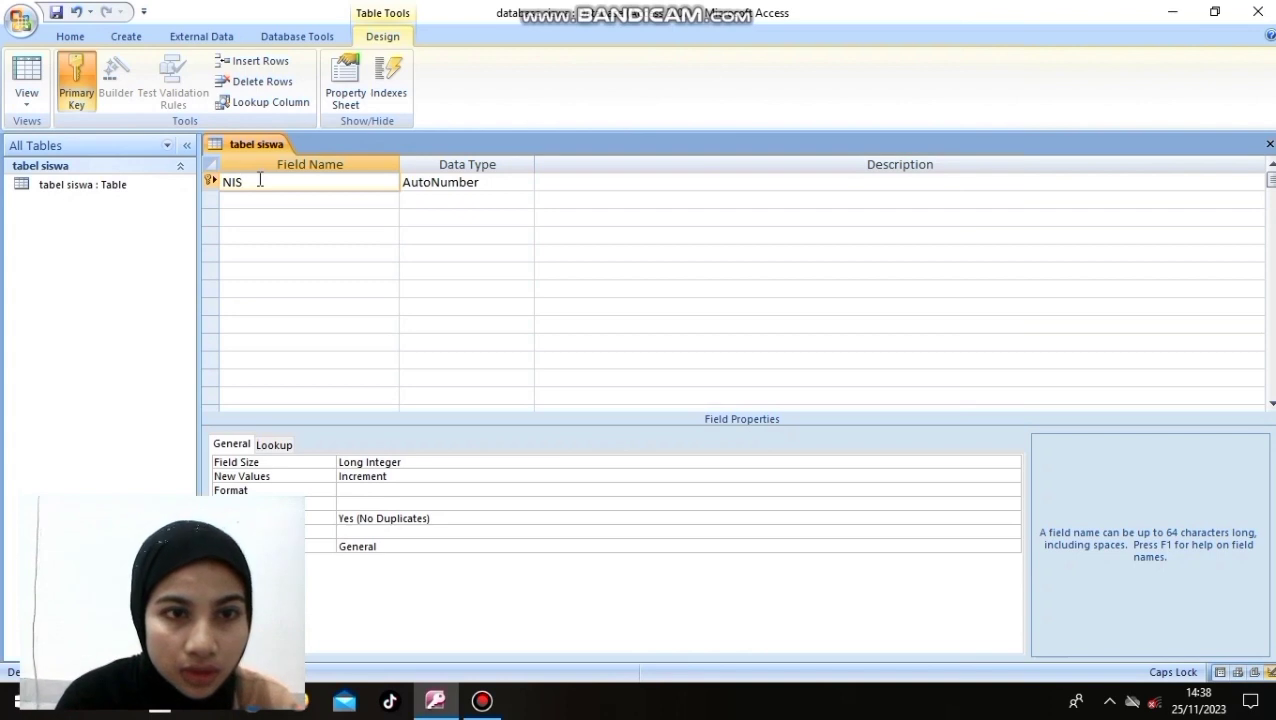
# Step: Add the fields NAMA and TEMPAT LAHIR below NIS in the table design
pyautogui.click(250, 198)
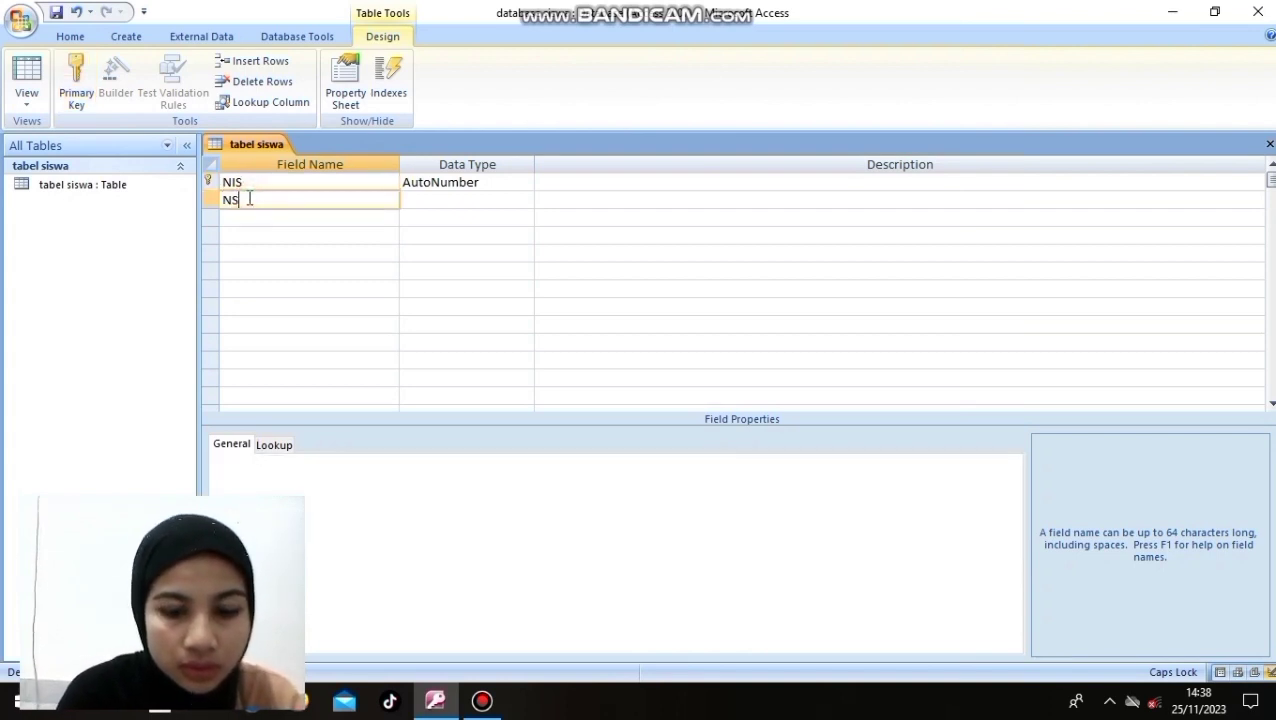
pyautogui.write('NAMA')
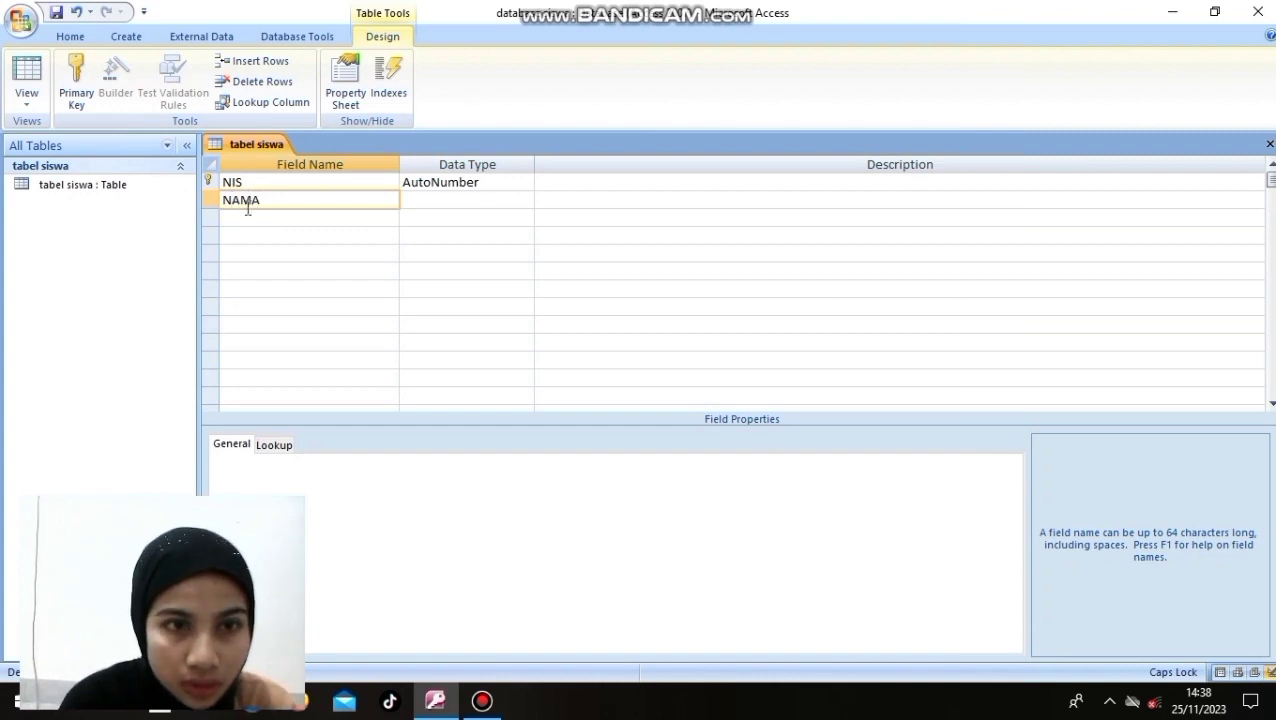
pyautogui.click(246, 216)
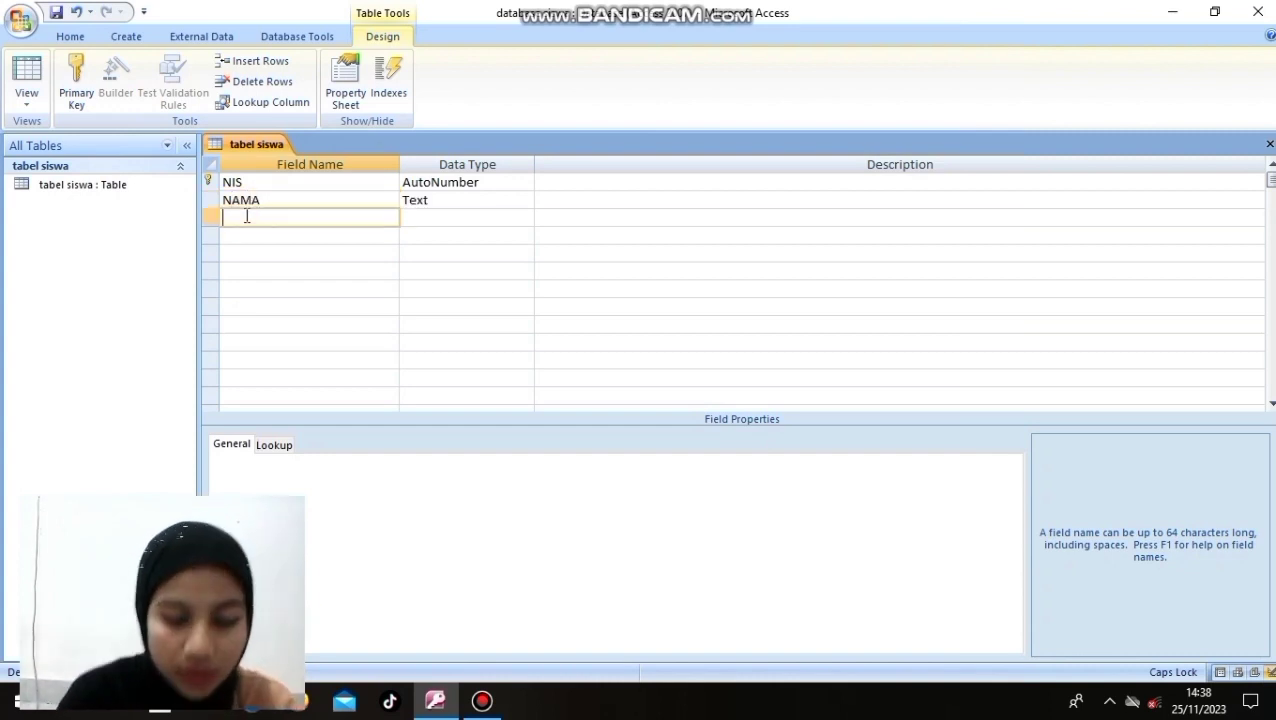
pyautogui.write('TEMPAT')
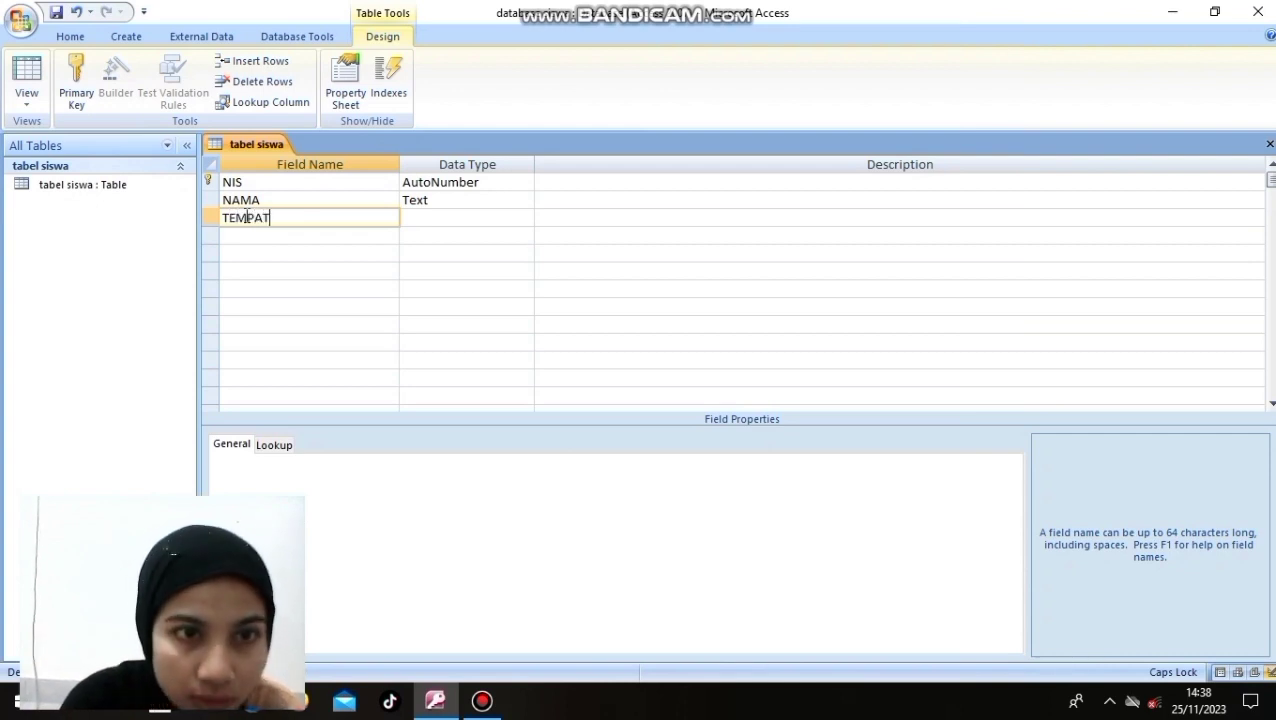
pyautogui.write(' LAHIR')
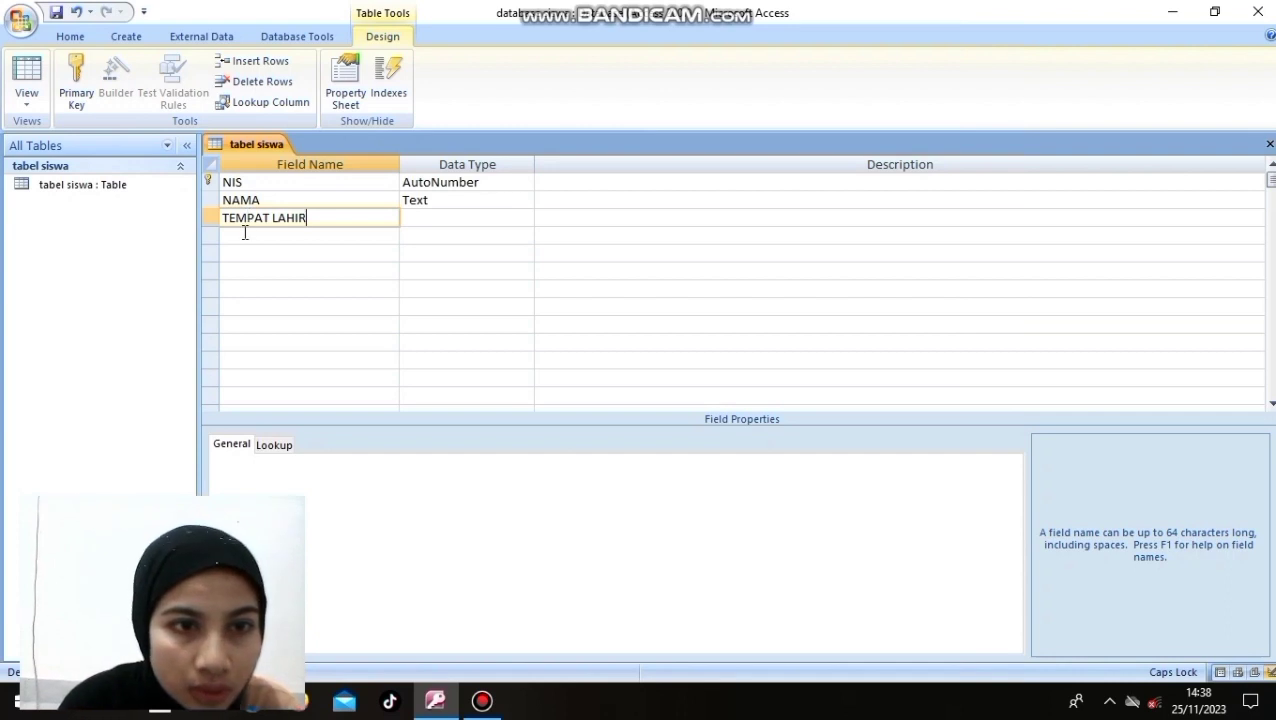
# Step: Add the fields TANGGAL LAHIR, AGAMA and ALAMAT below TEMPAT LAHIR
pyautogui.click(244, 232)
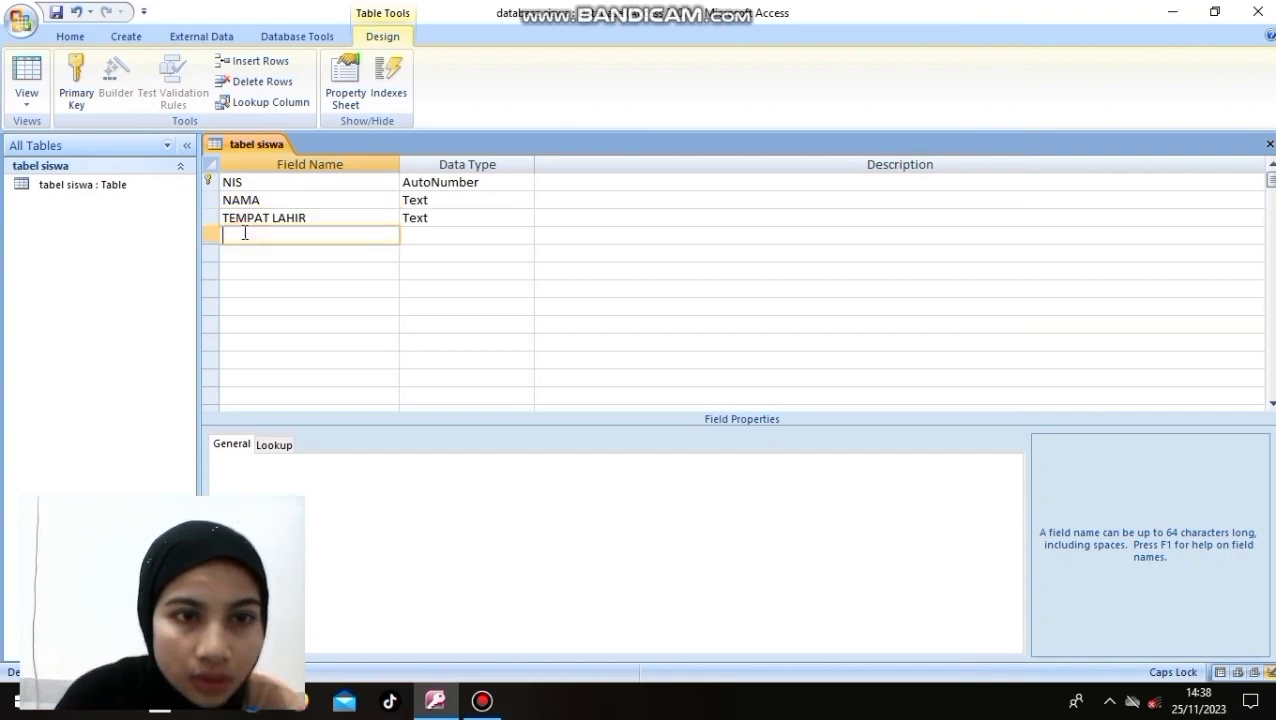
pyautogui.write('TANGGAL LAHIR')
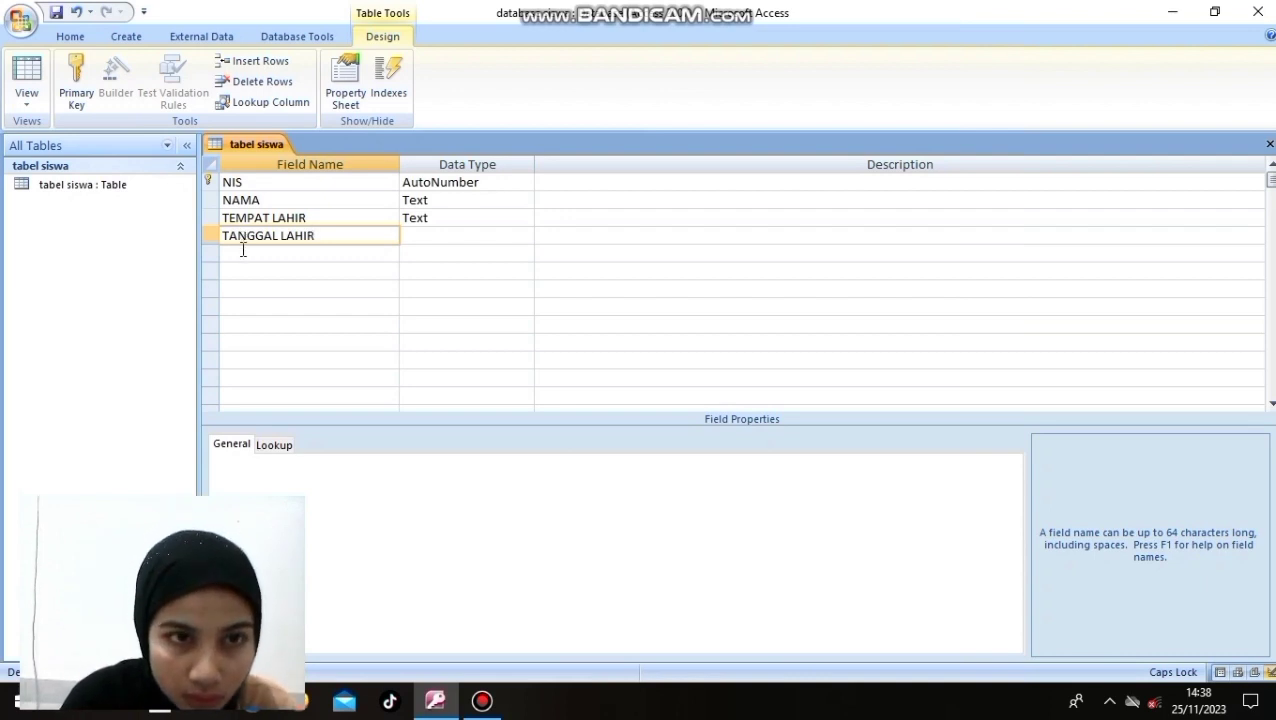
pyautogui.click(242, 252)
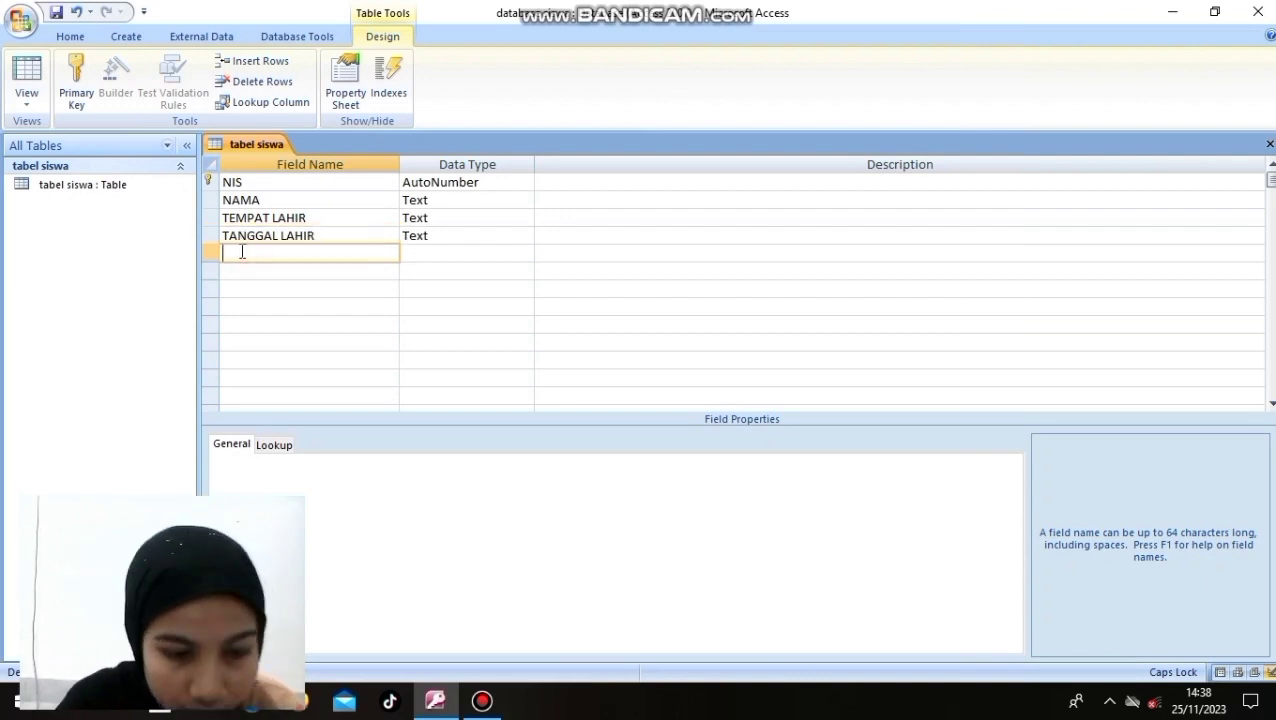
pyautogui.write('AGAMA')
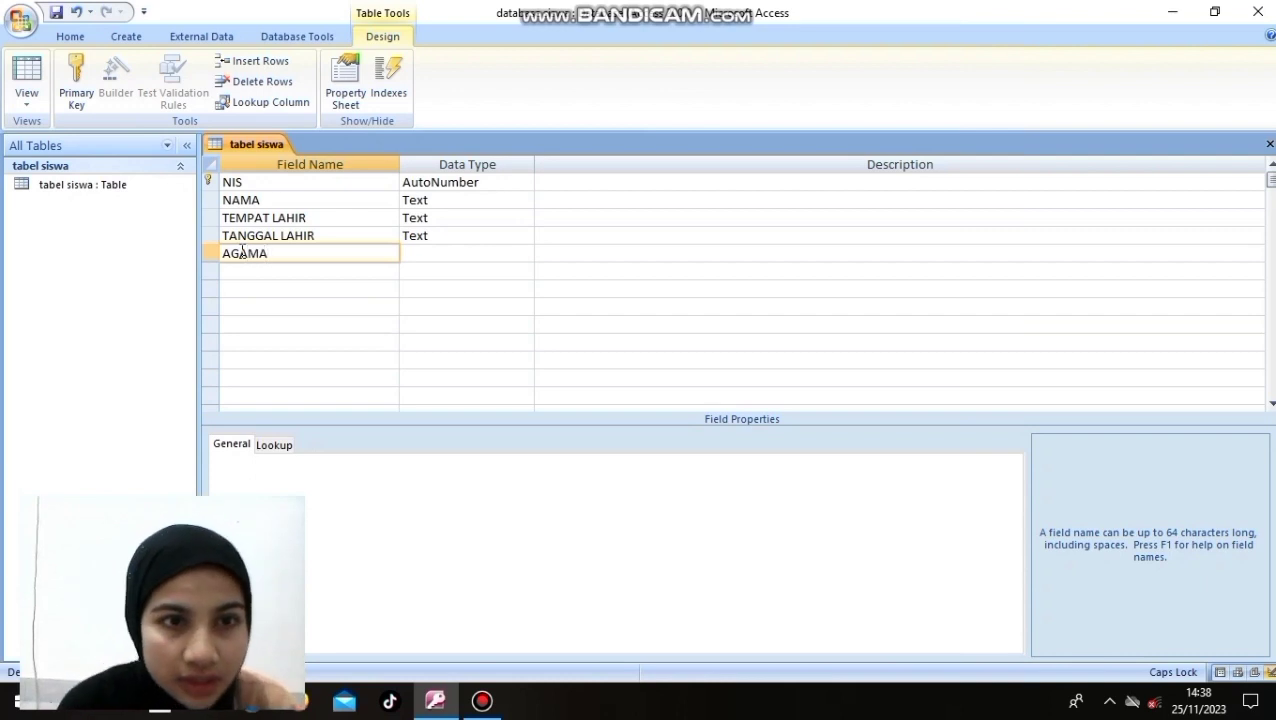
pyautogui.click(245, 268)
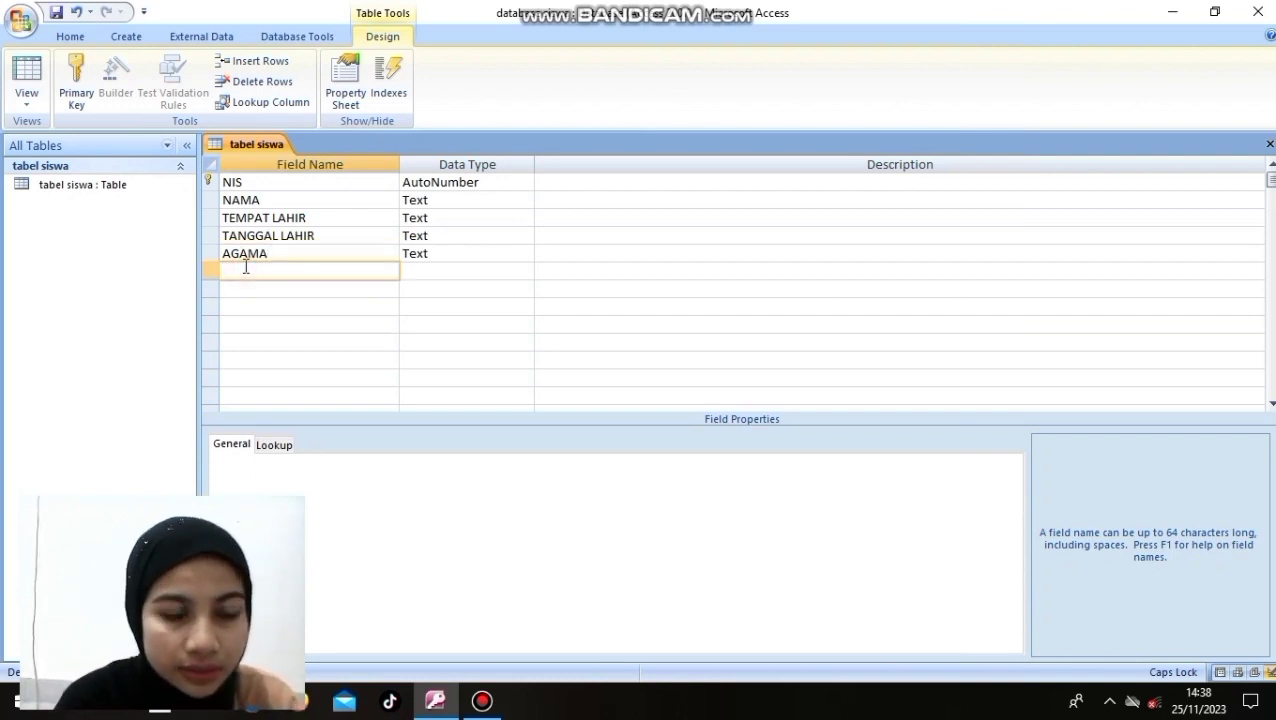
pyautogui.write('ALAMAT')
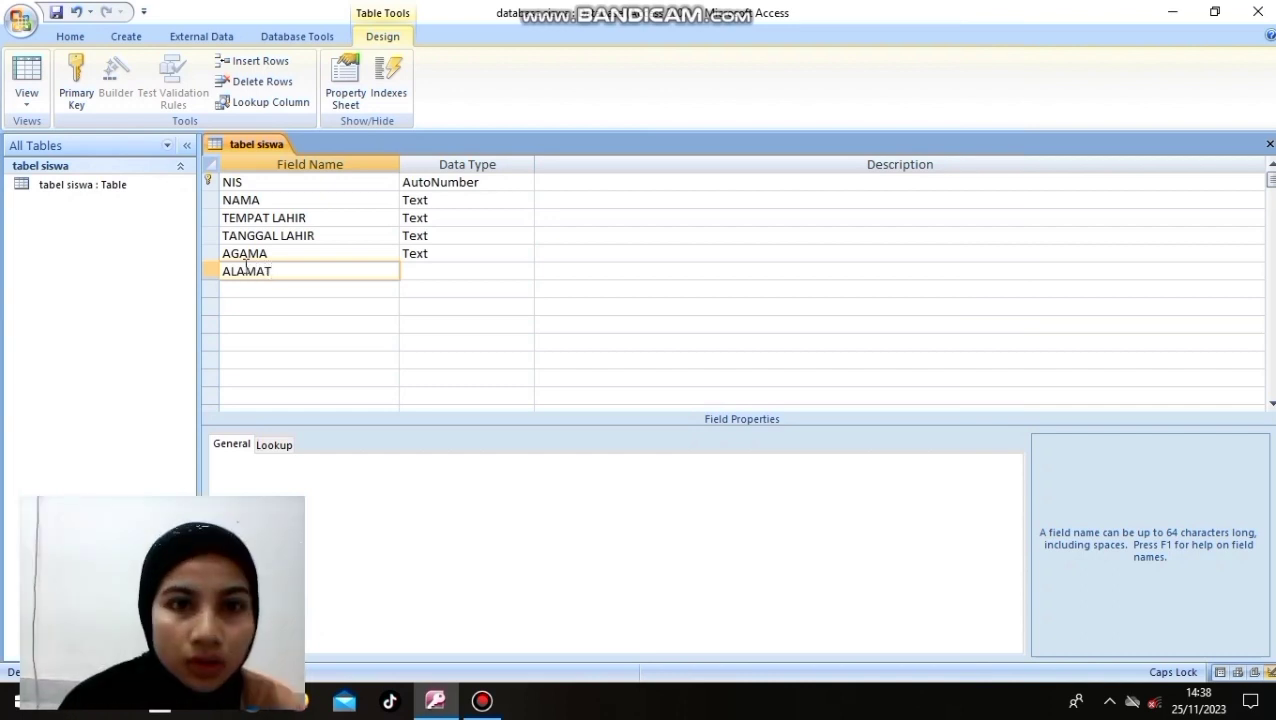
# Step: Set the data type of the NIS field in tabel siswa to Number
pyautogui.click(414, 182)
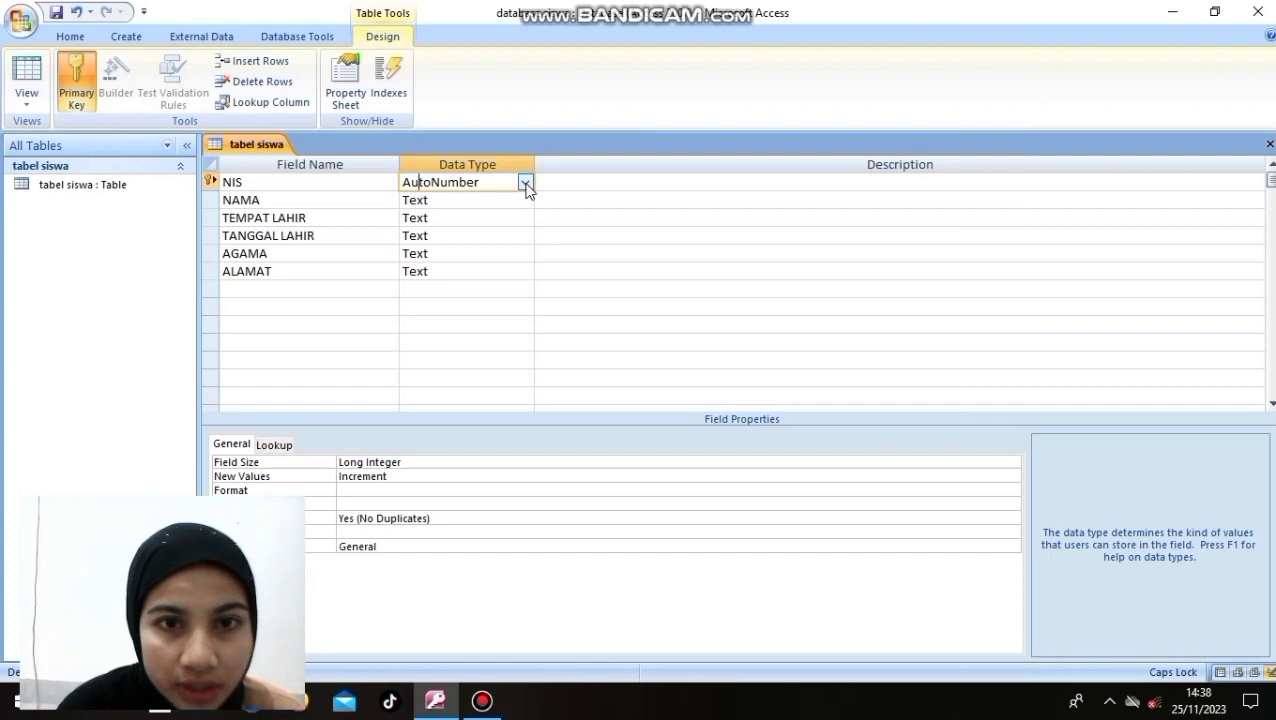
pyautogui.click(525, 182)
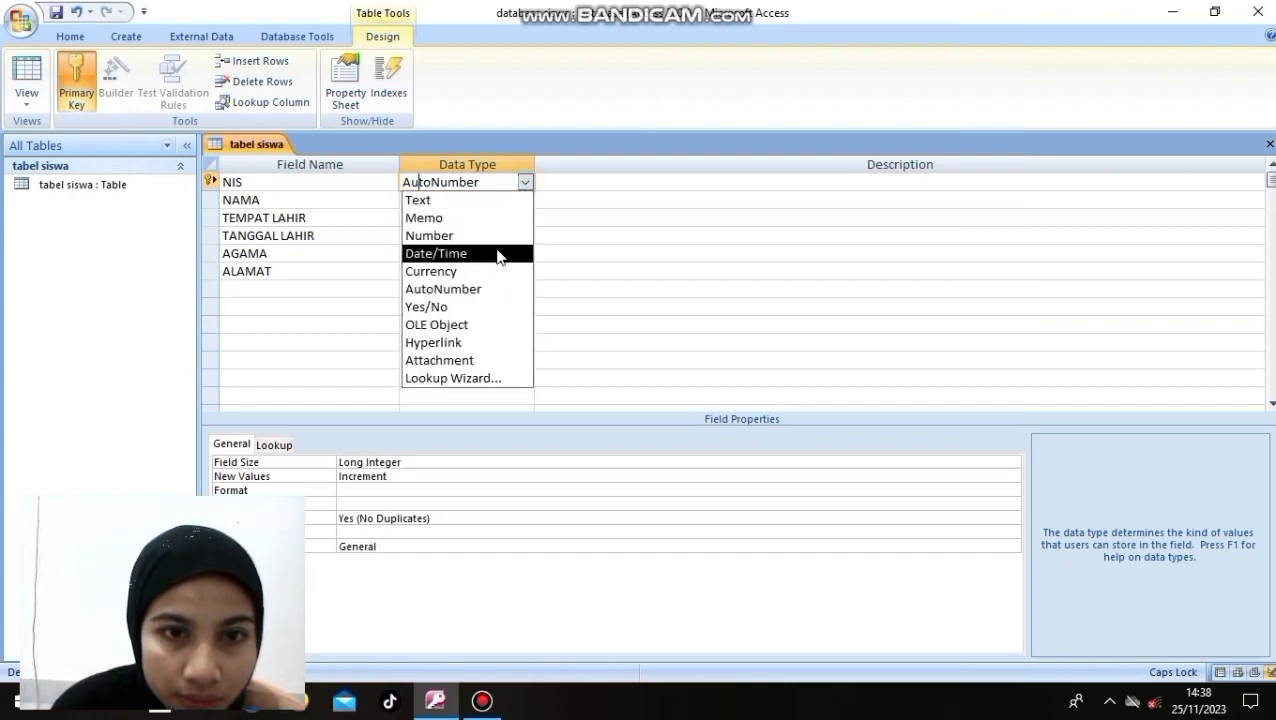
pyautogui.click(488, 236)
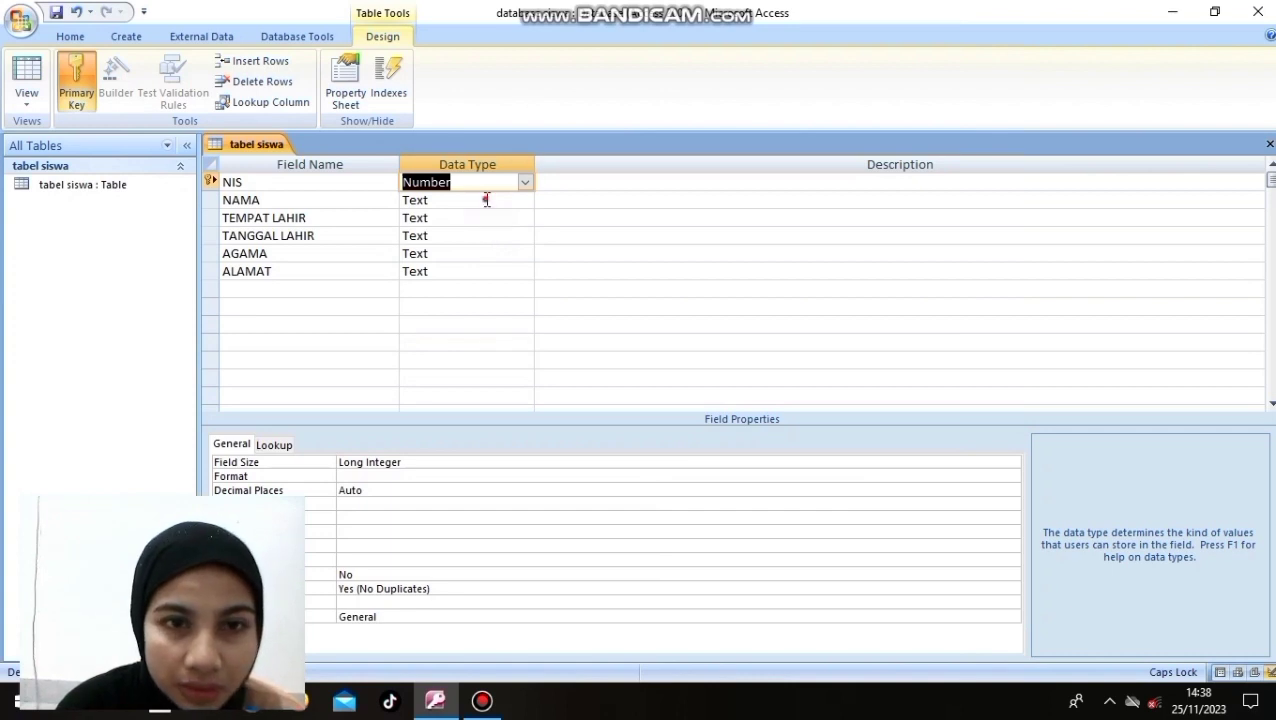
# Step: Set the data type of the TANGGAL LAHIR field to Date/Time, leaving NAMA and TEMPAT LAHIR as Text
pyautogui.click(487, 199)
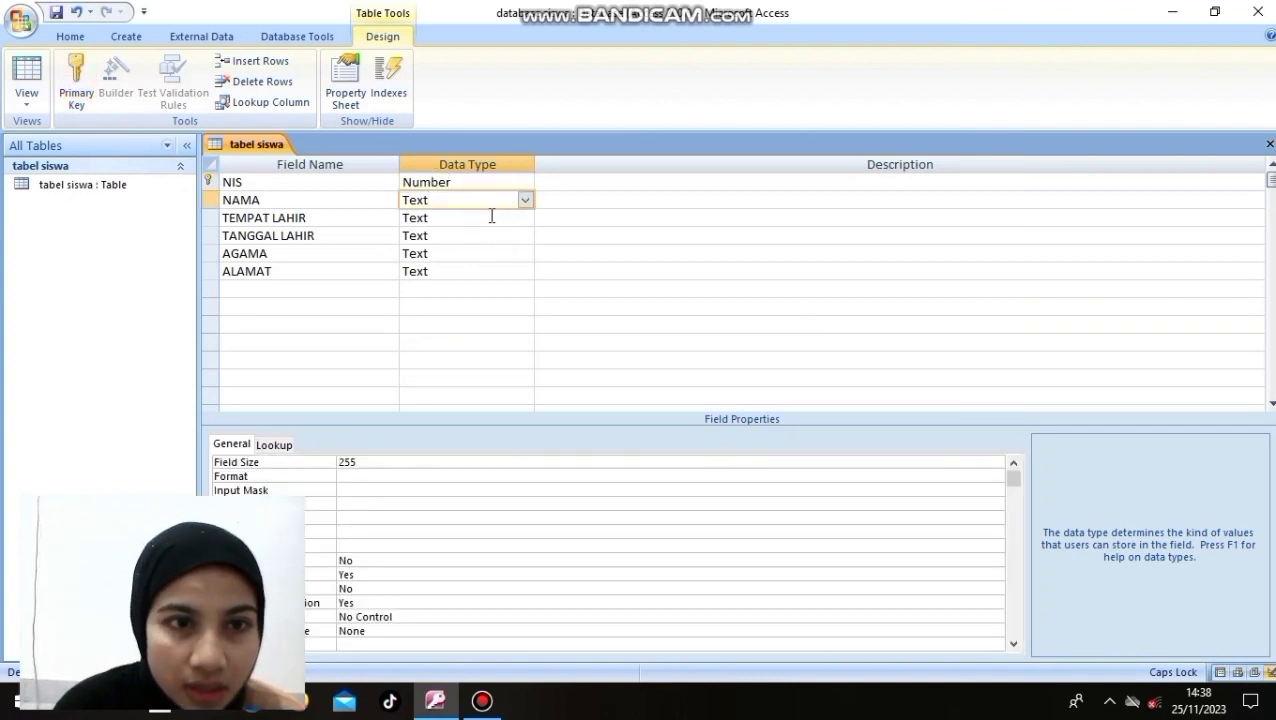
pyautogui.click(483, 217)
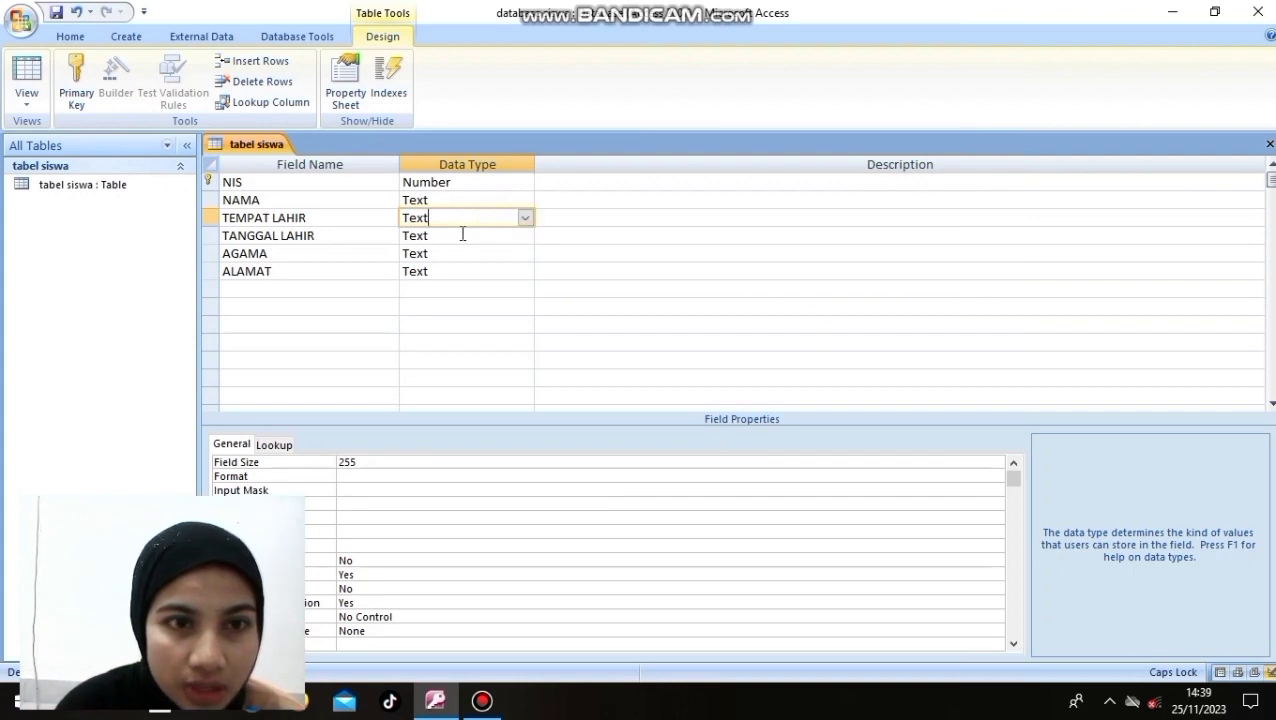
pyautogui.click(462, 234)
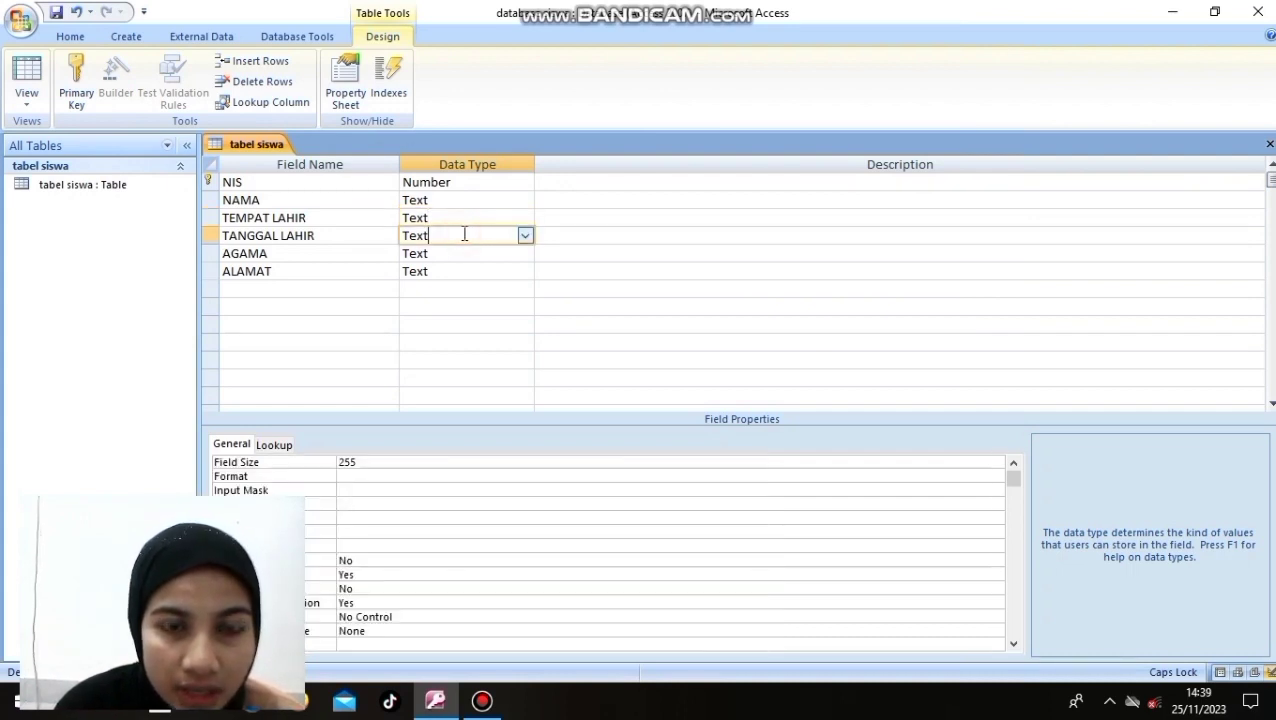
pyautogui.click(525, 243)
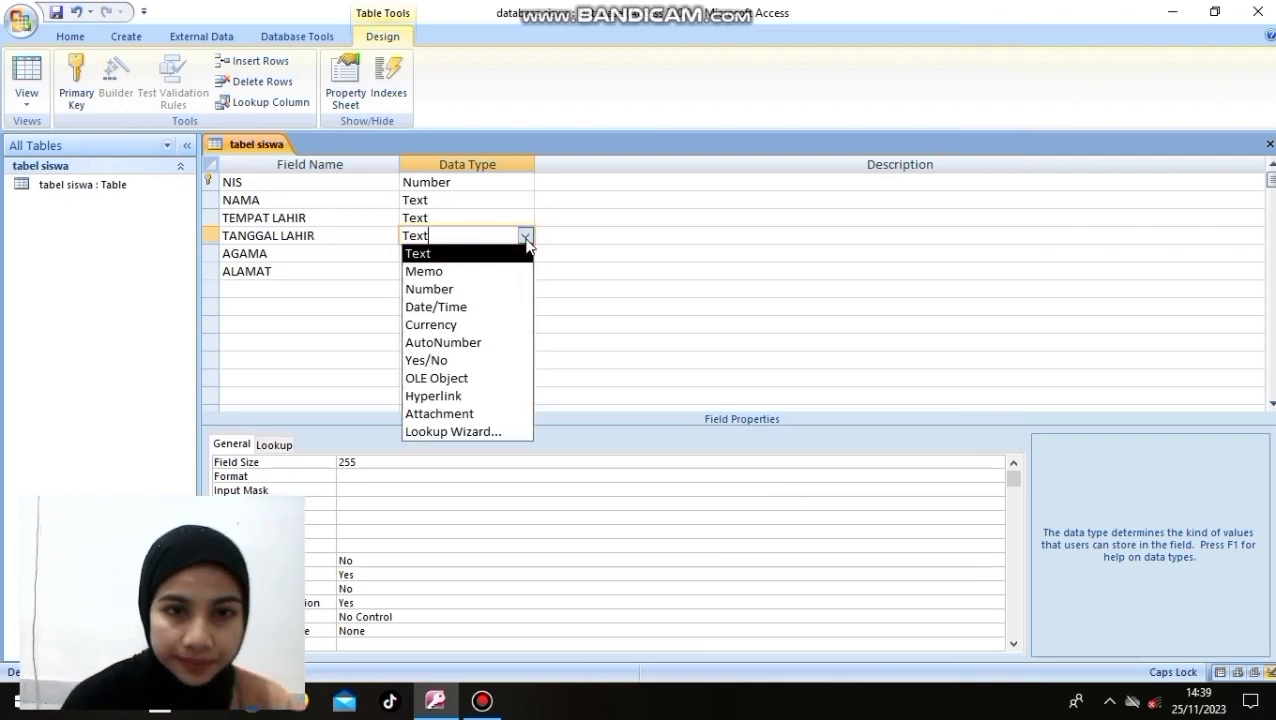
pyautogui.click(484, 307)
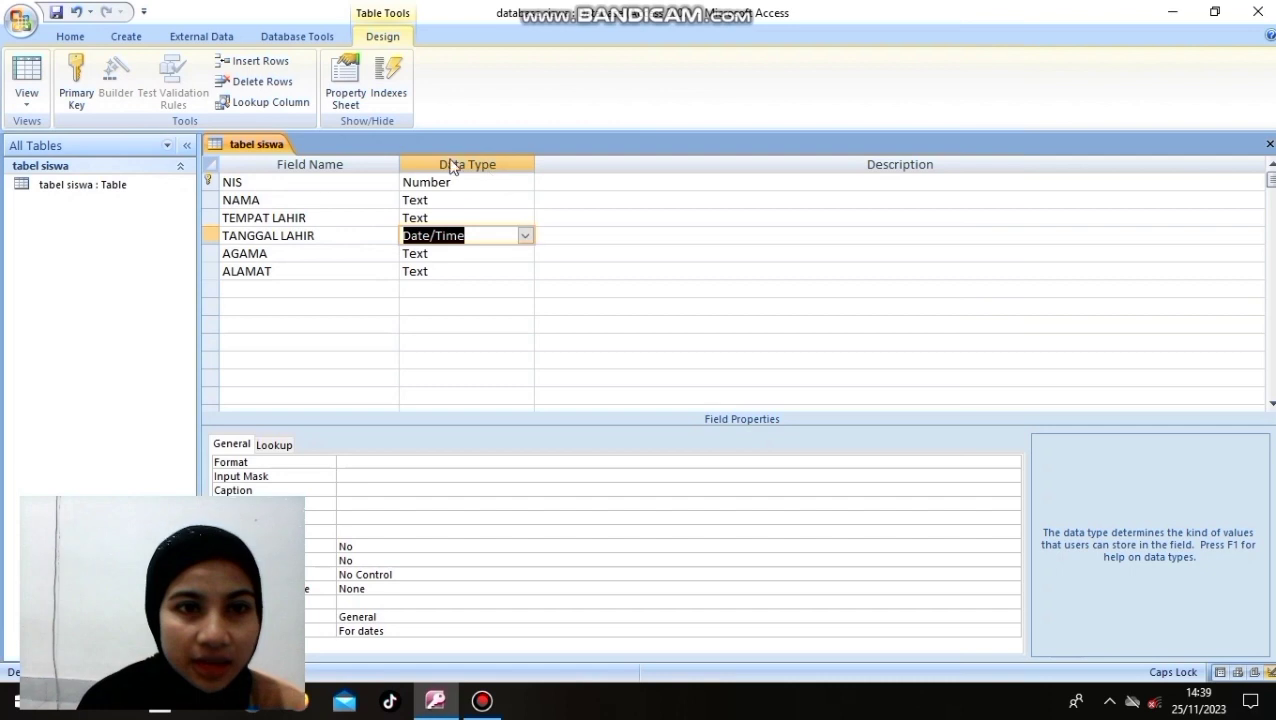
pyautogui.click(300, 184)
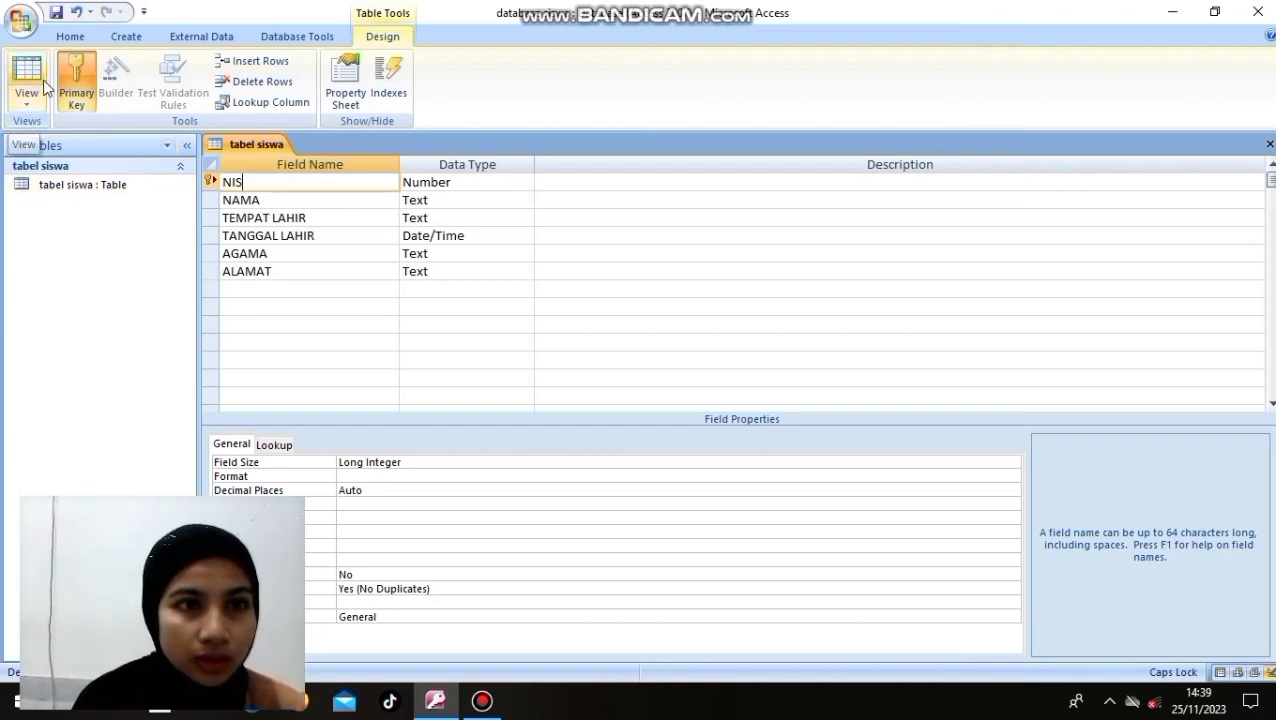
# Step: Create a second table in Design View with the fields NIP, NAMA and JABATAN
pyautogui.click(120, 38)
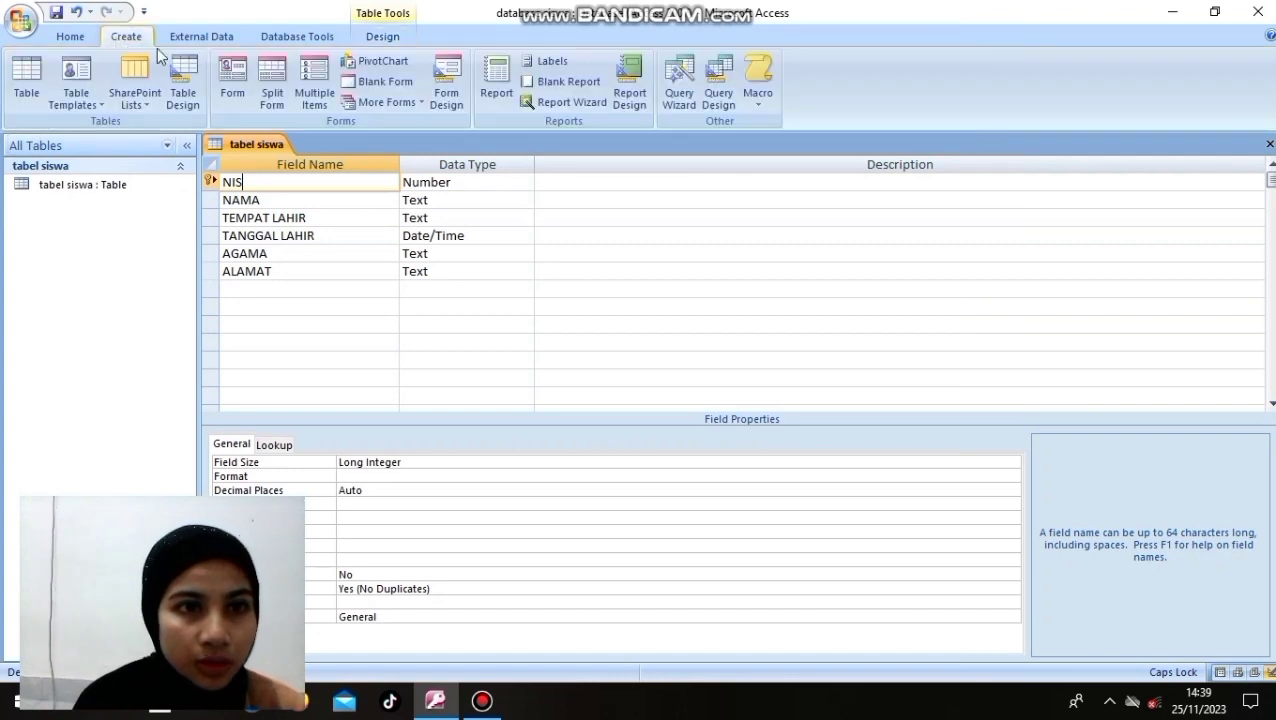
pyautogui.click(183, 95)
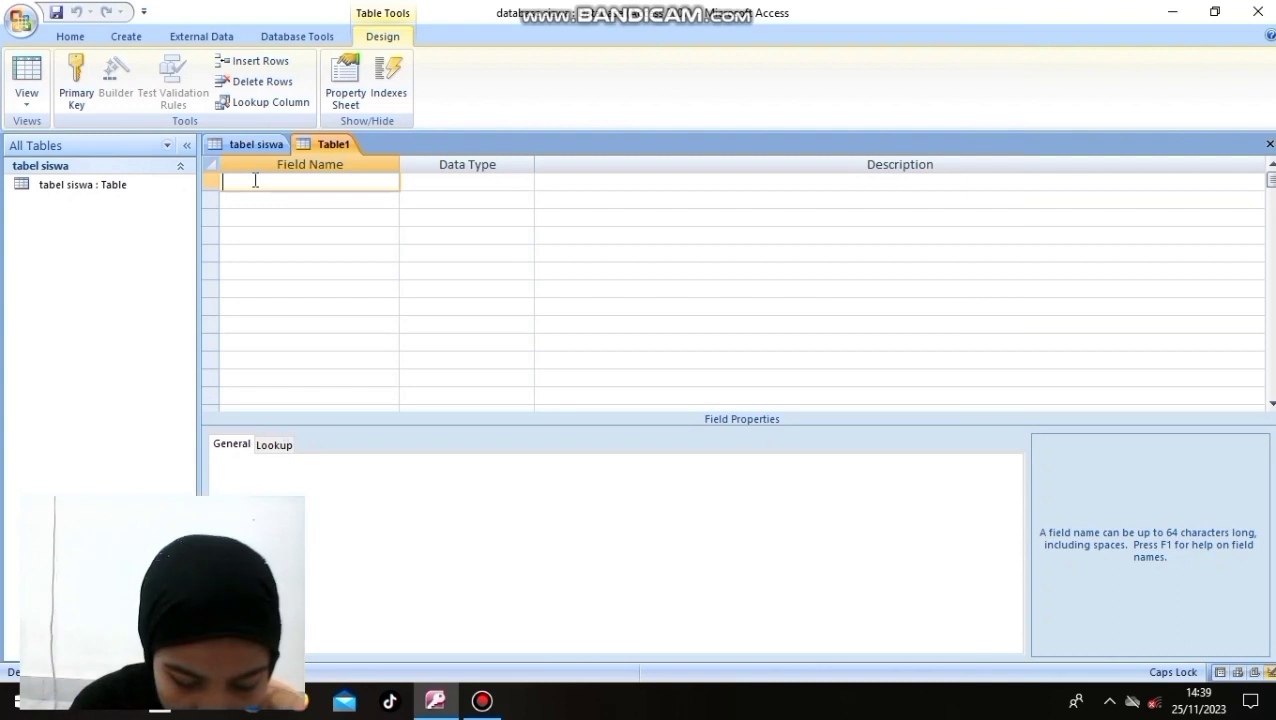
pyautogui.write('NI')
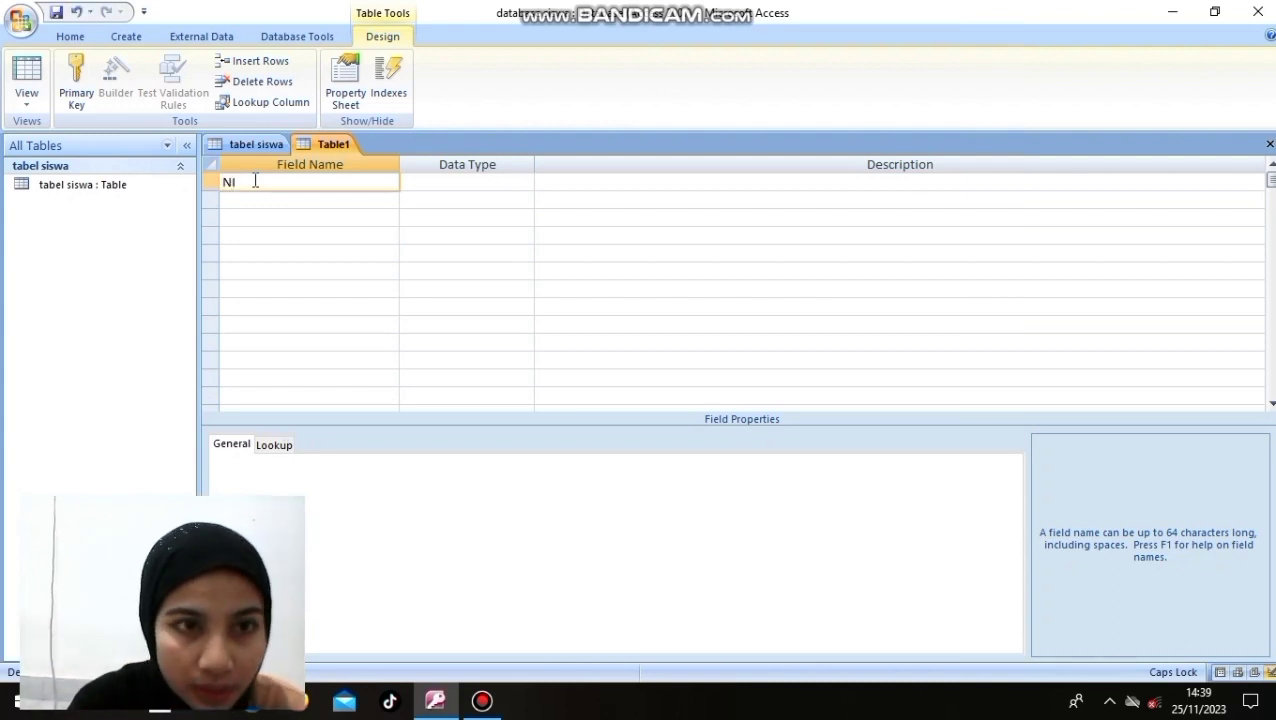
pyautogui.write('P')
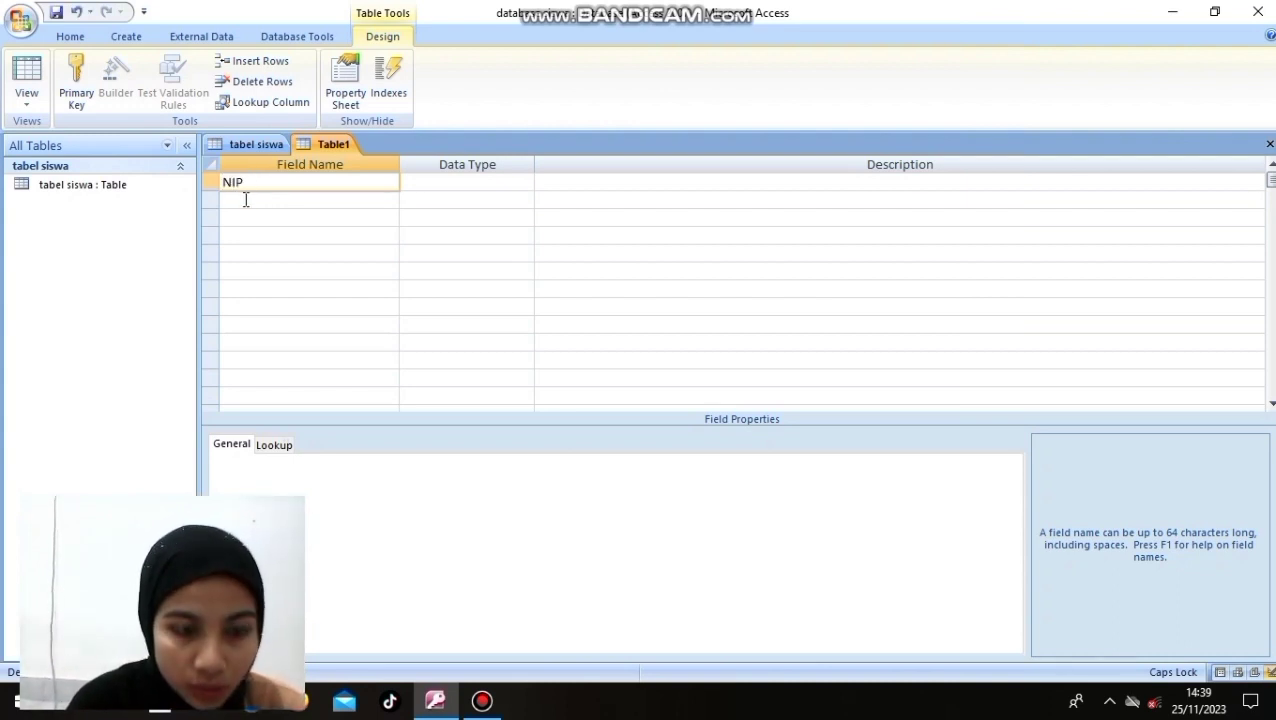
pyautogui.click(244, 198)
pyautogui.write('NAMA')
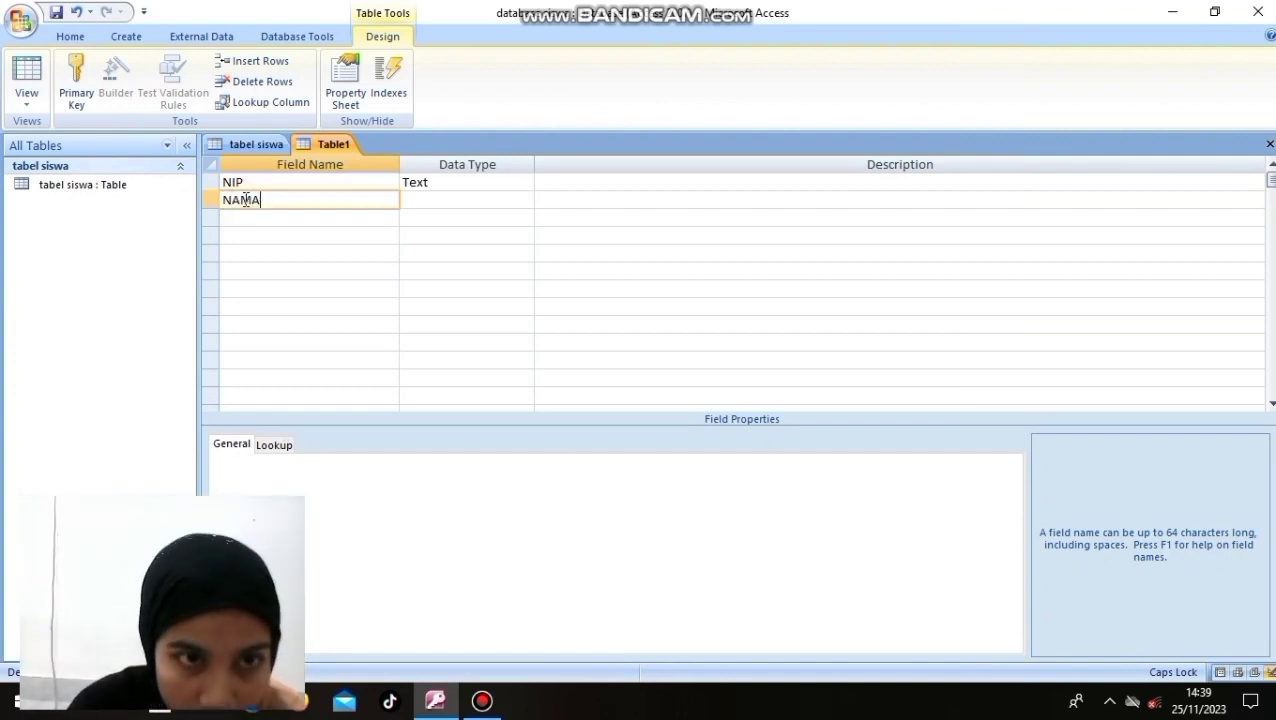
pyautogui.click(246, 218)
pyautogui.write('JABATAN')
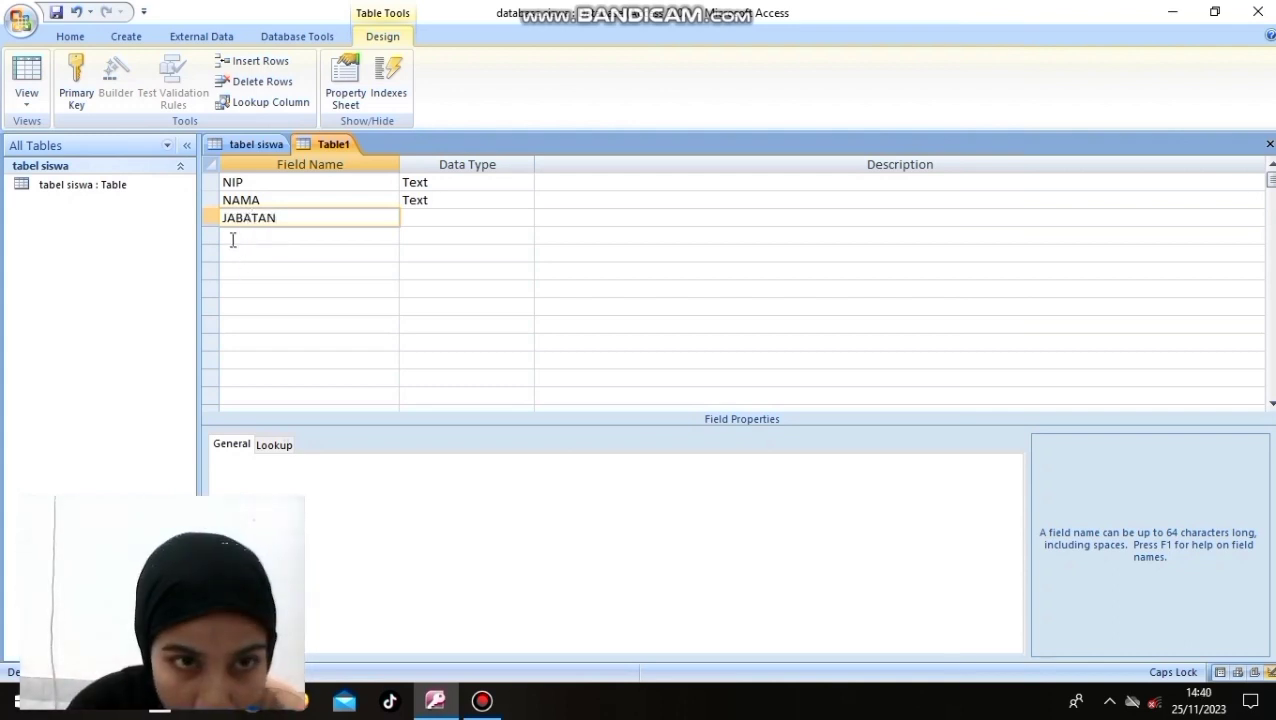
# Step: Add the fields KD MATA PELAJARAN and AGAMA below JABATAN in the new table
pyautogui.click(230, 233)
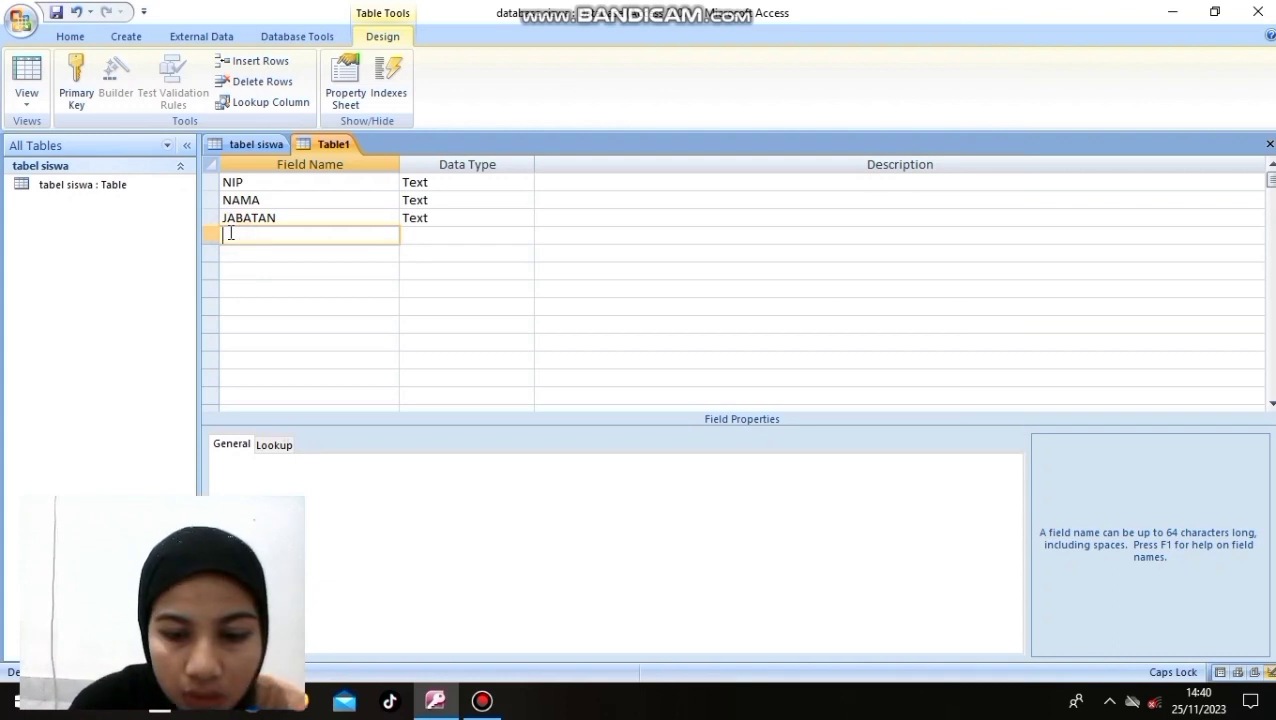
pyautogui.write('KD MA')
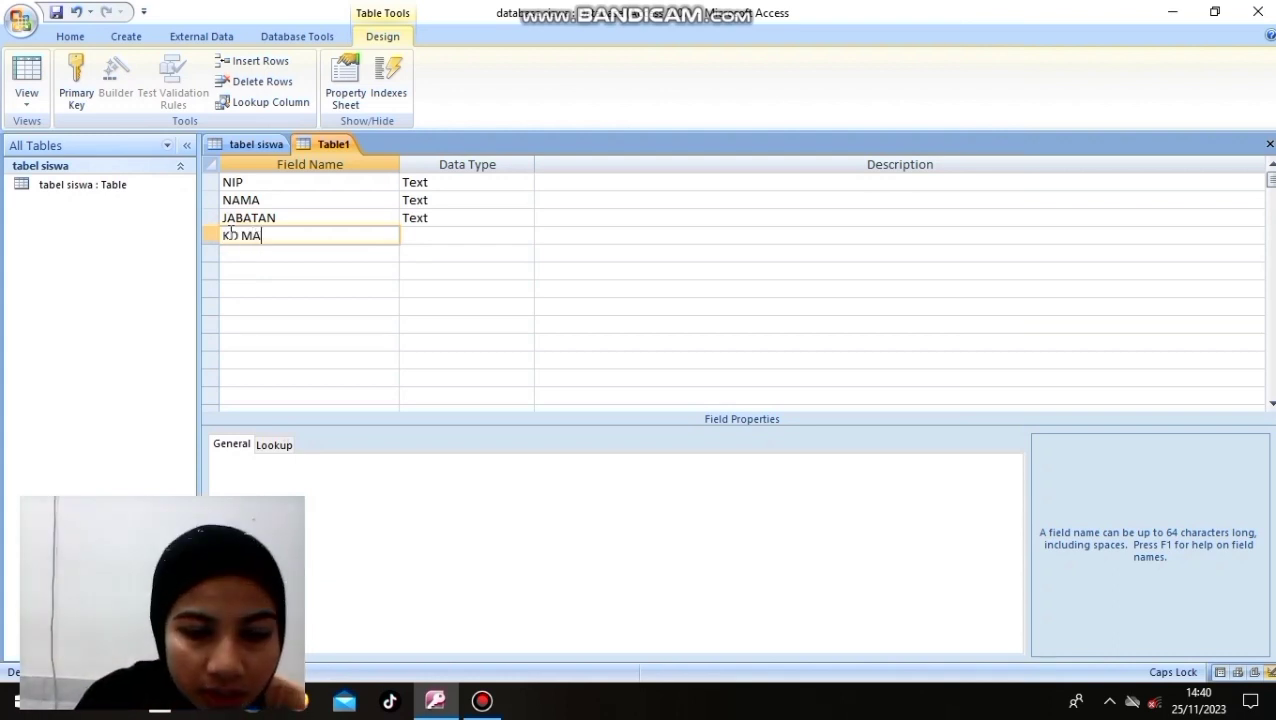
pyautogui.write('TA PELAJAR')
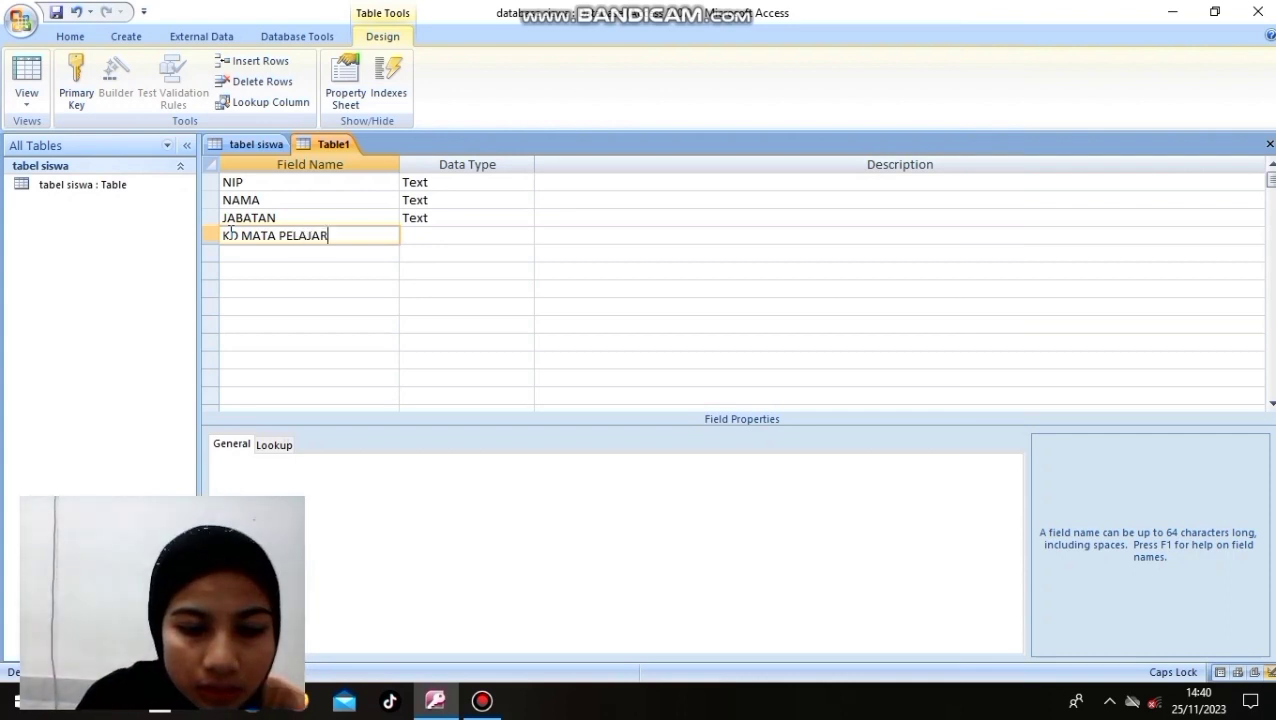
pyautogui.write('AN')
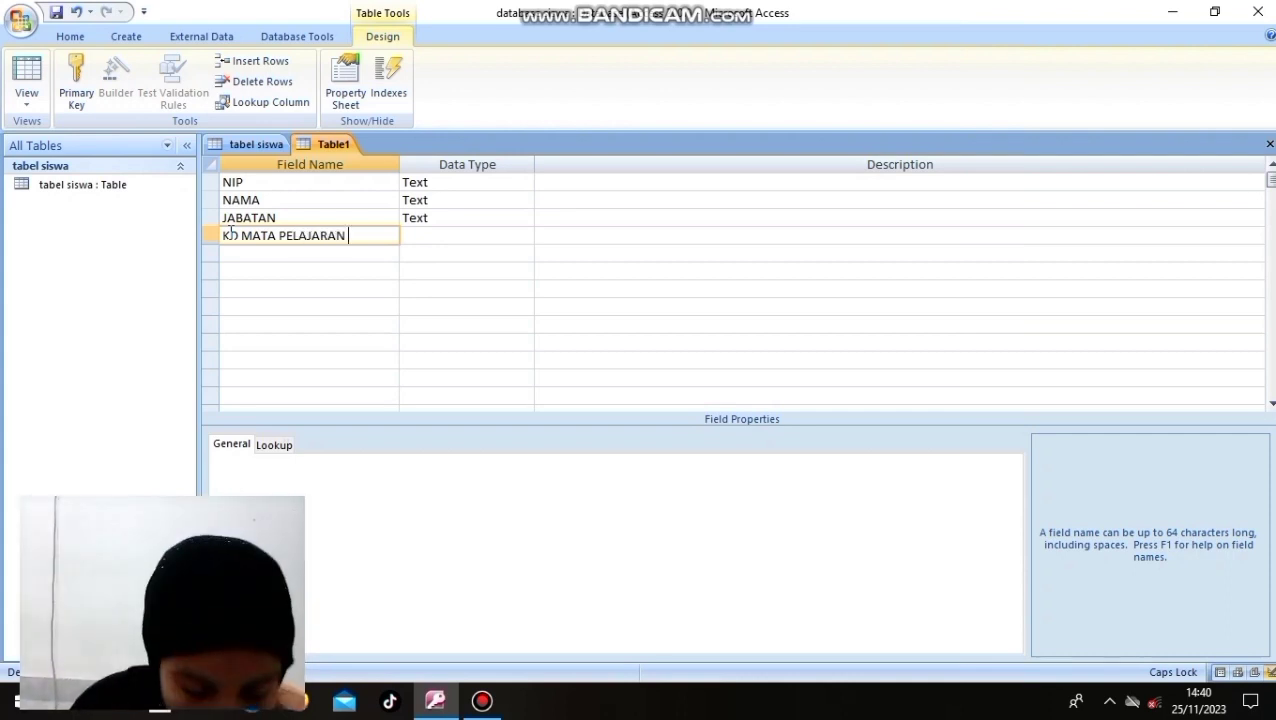
pyautogui.write('AGAMA')
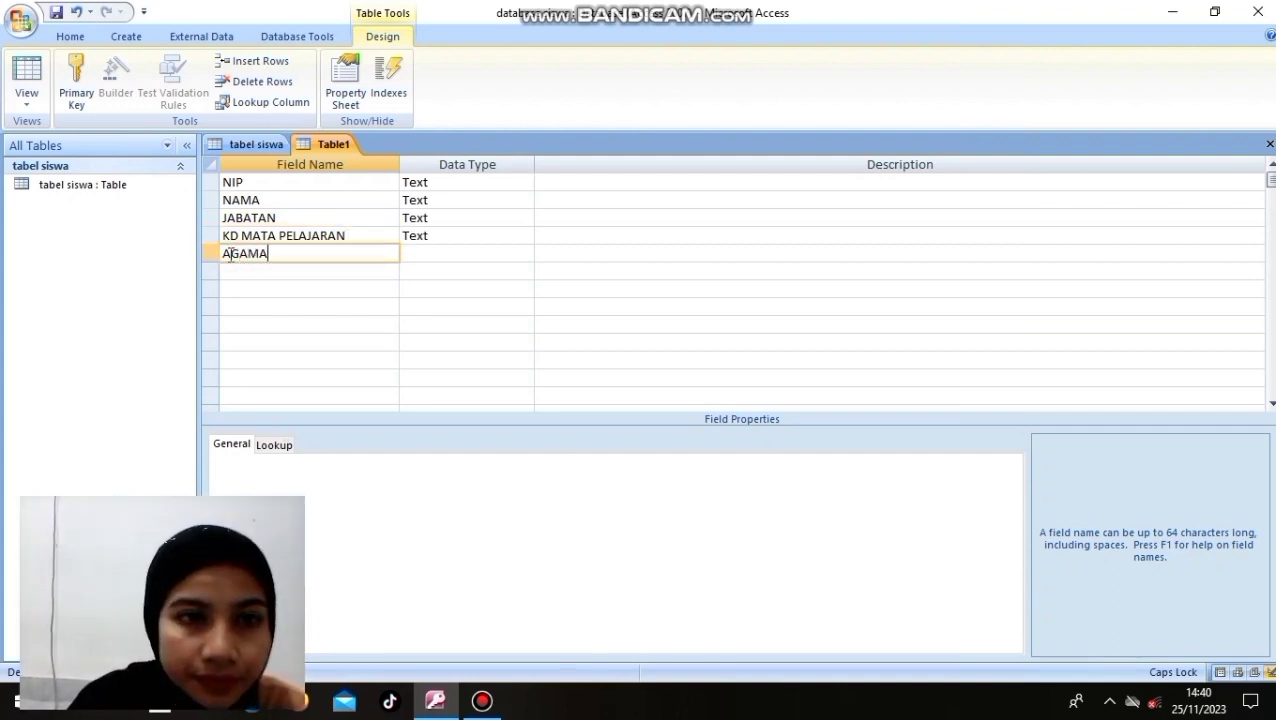
# Step: Set the data types of NIP and KD MATA PELAJARAN to Number and make NIP the primary key
pyautogui.click(425, 183)
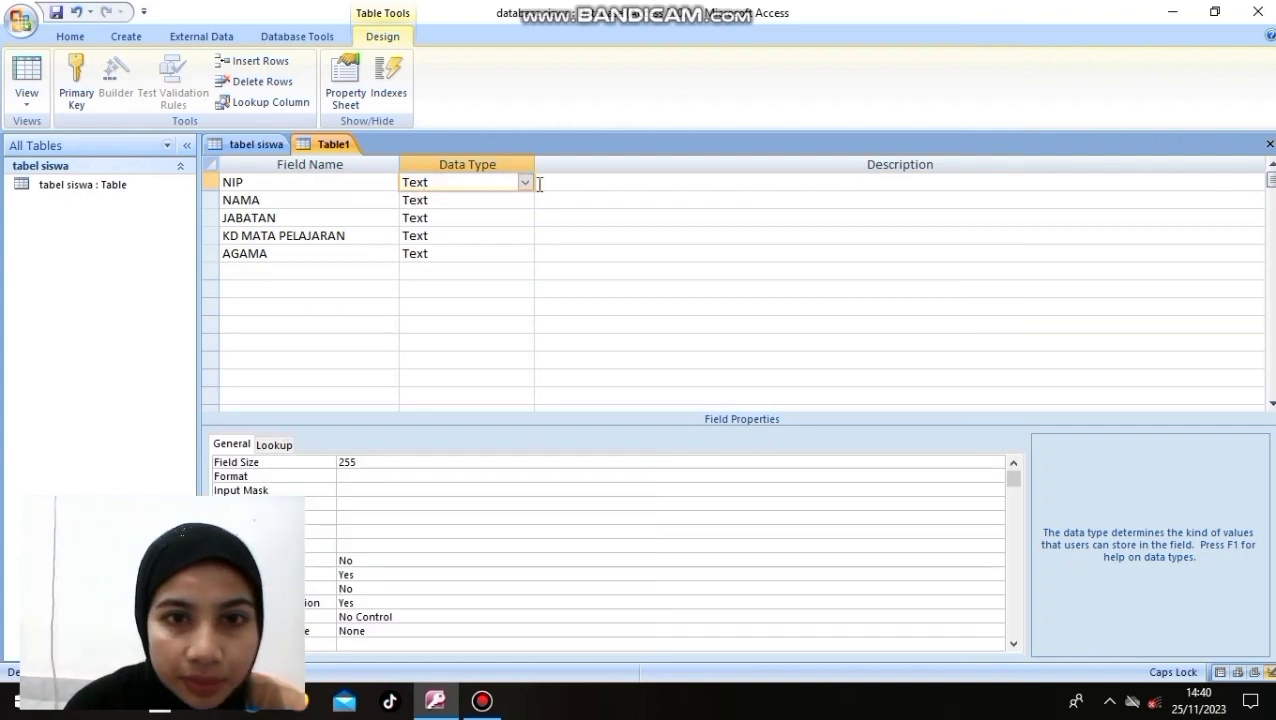
pyautogui.click(525, 182)
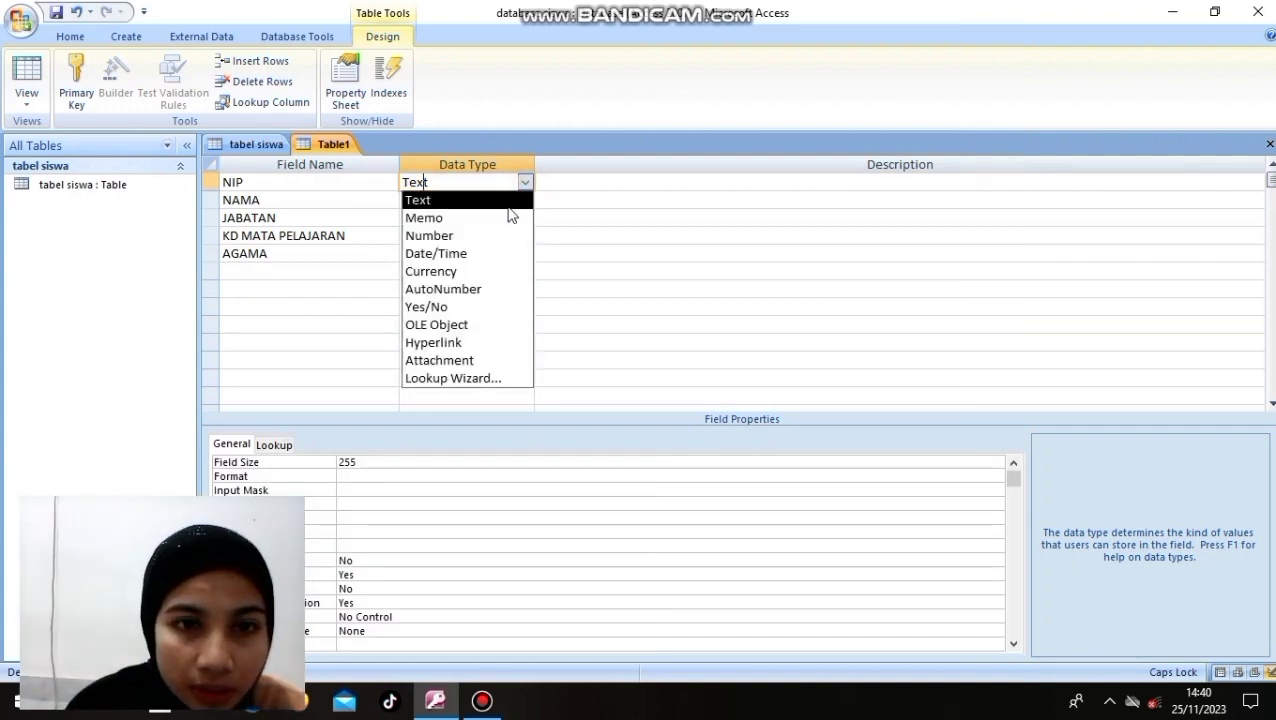
pyautogui.click(476, 237)
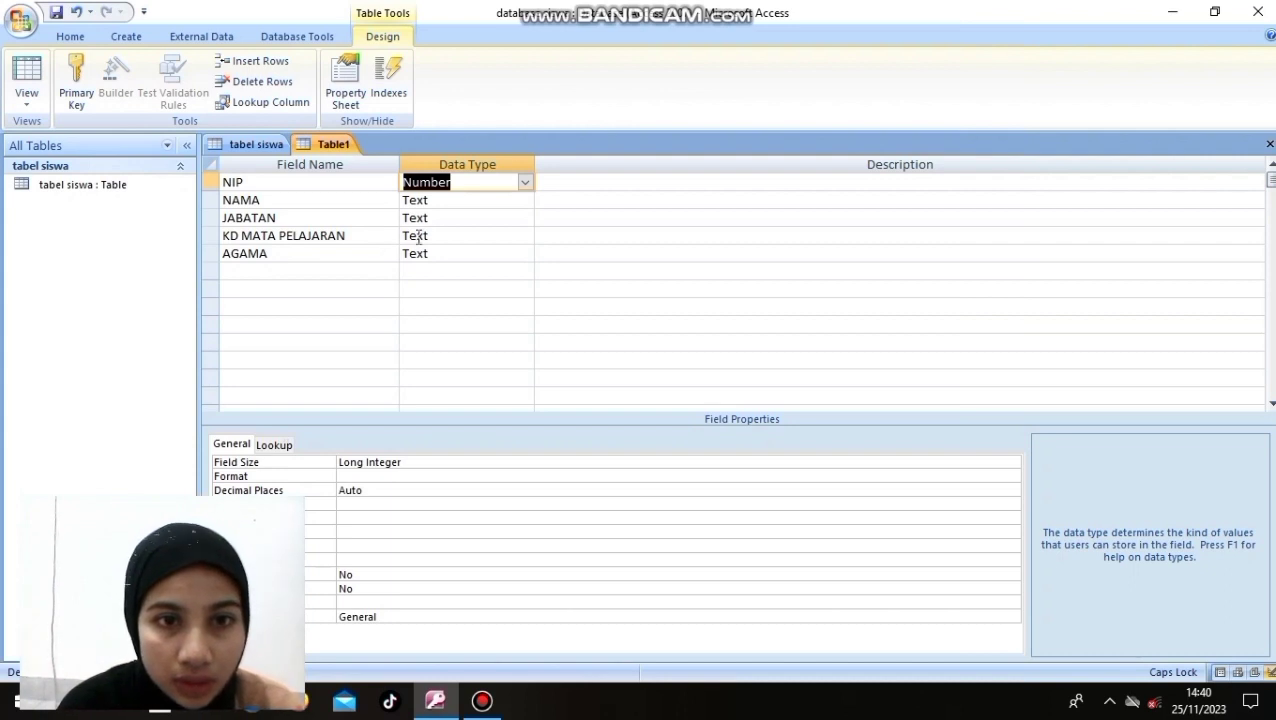
pyautogui.click(455, 235)
pyautogui.click(526, 238)
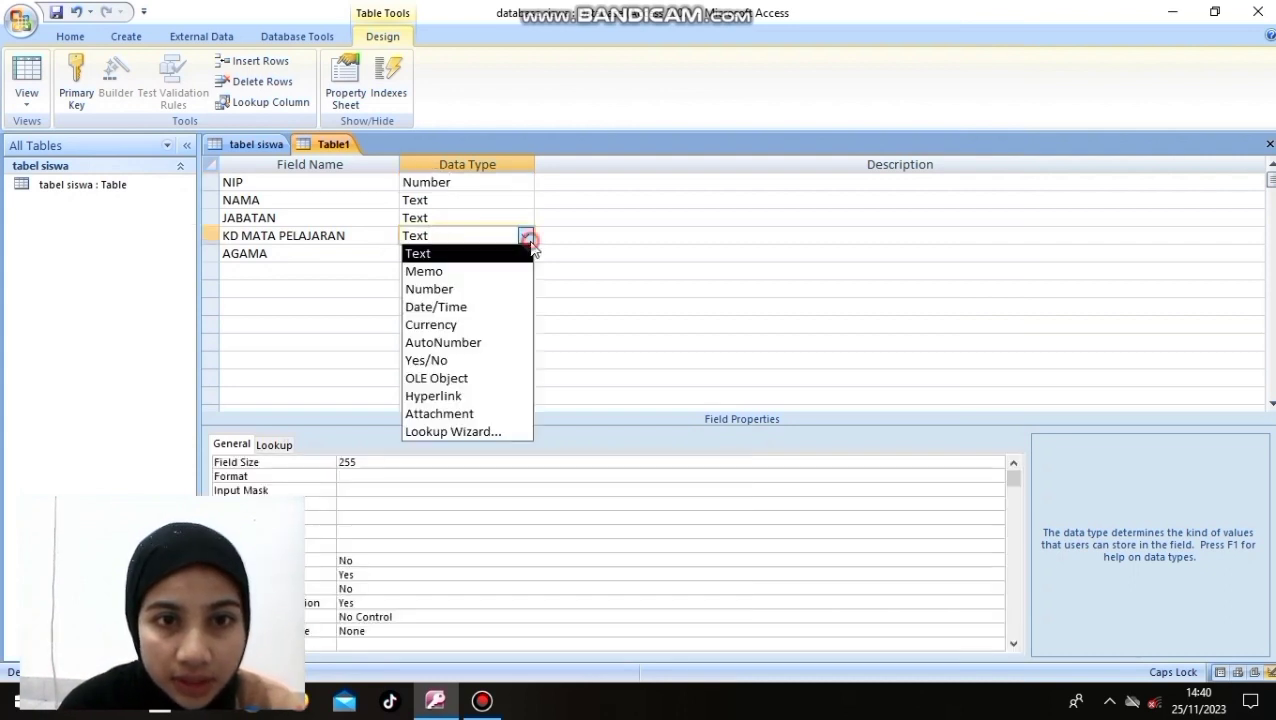
pyautogui.click(493, 289)
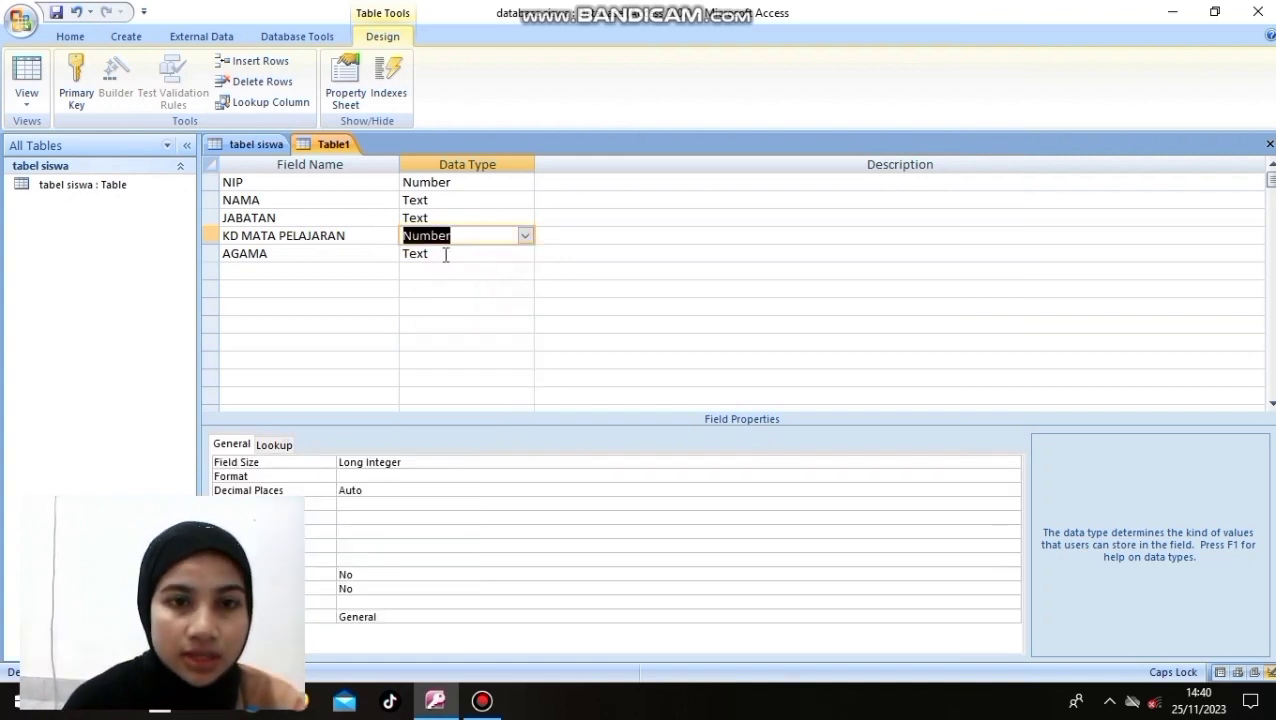
pyautogui.click(253, 183)
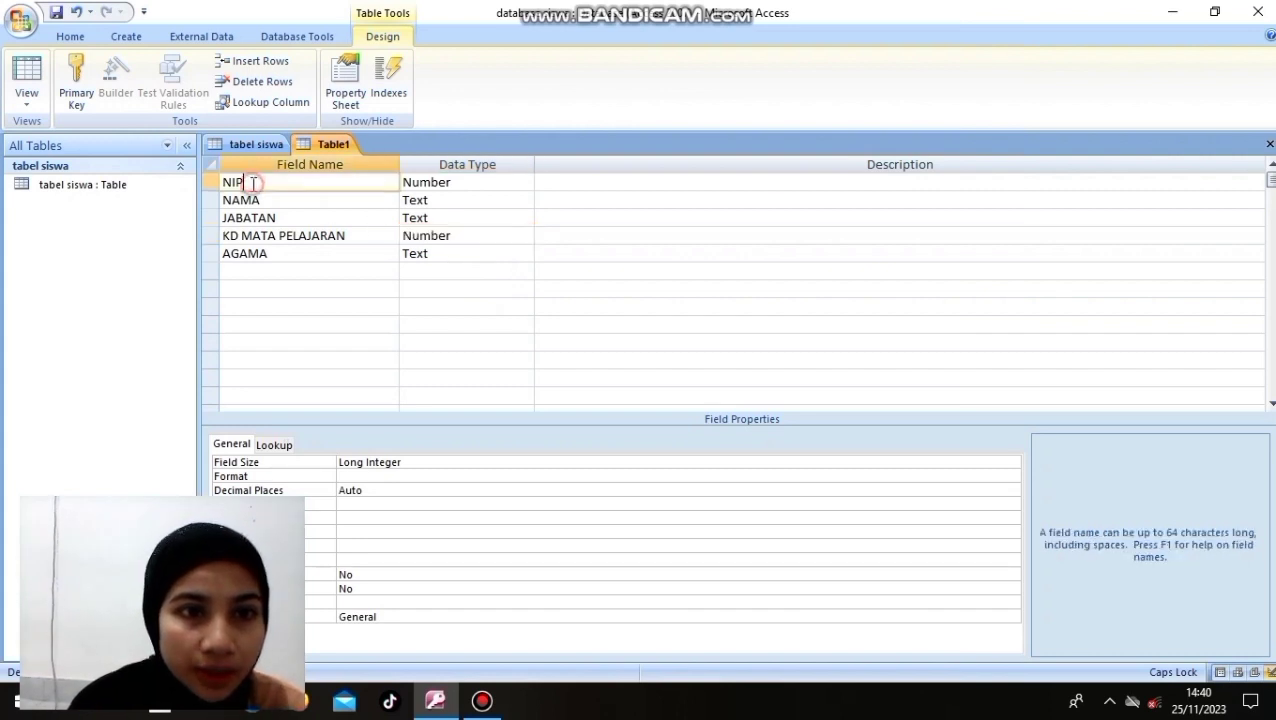
pyautogui.click(72, 100)
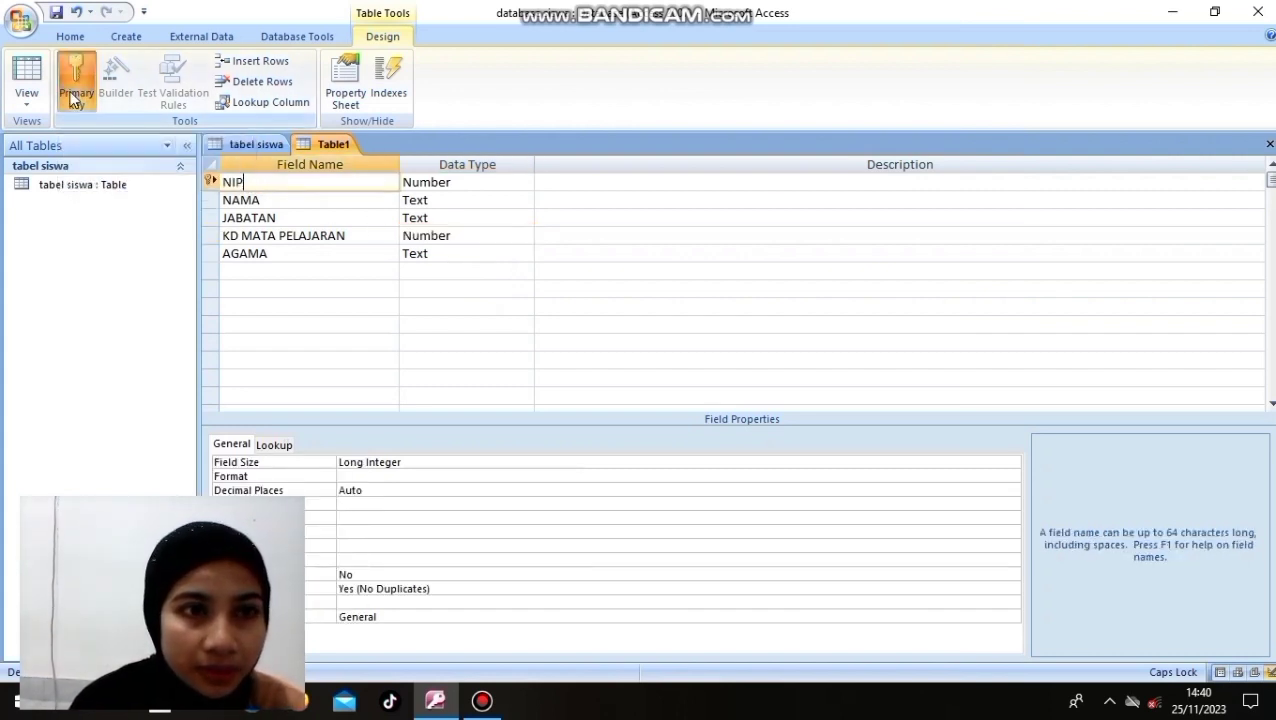
# Step: Save the new table under the name TABEL GURU
pyautogui.rightClick(312, 145)
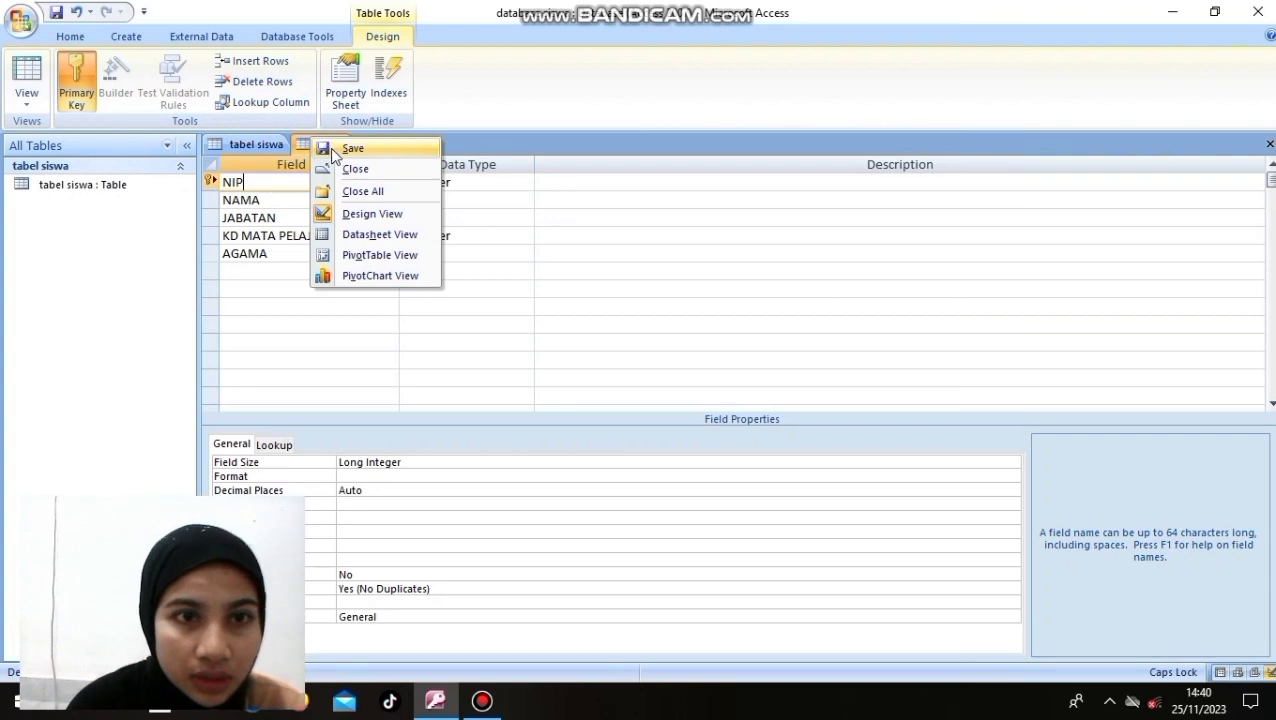
pyautogui.click(330, 148)
pyautogui.click(576, 244)
pyautogui.press('BackSpace')
pyautogui.press('BackSpace')
pyautogui.press('BackSpace')
pyautogui.press('BackSpace')
pyautogui.press('BackSpace')
pyautogui.press('BackSpace')
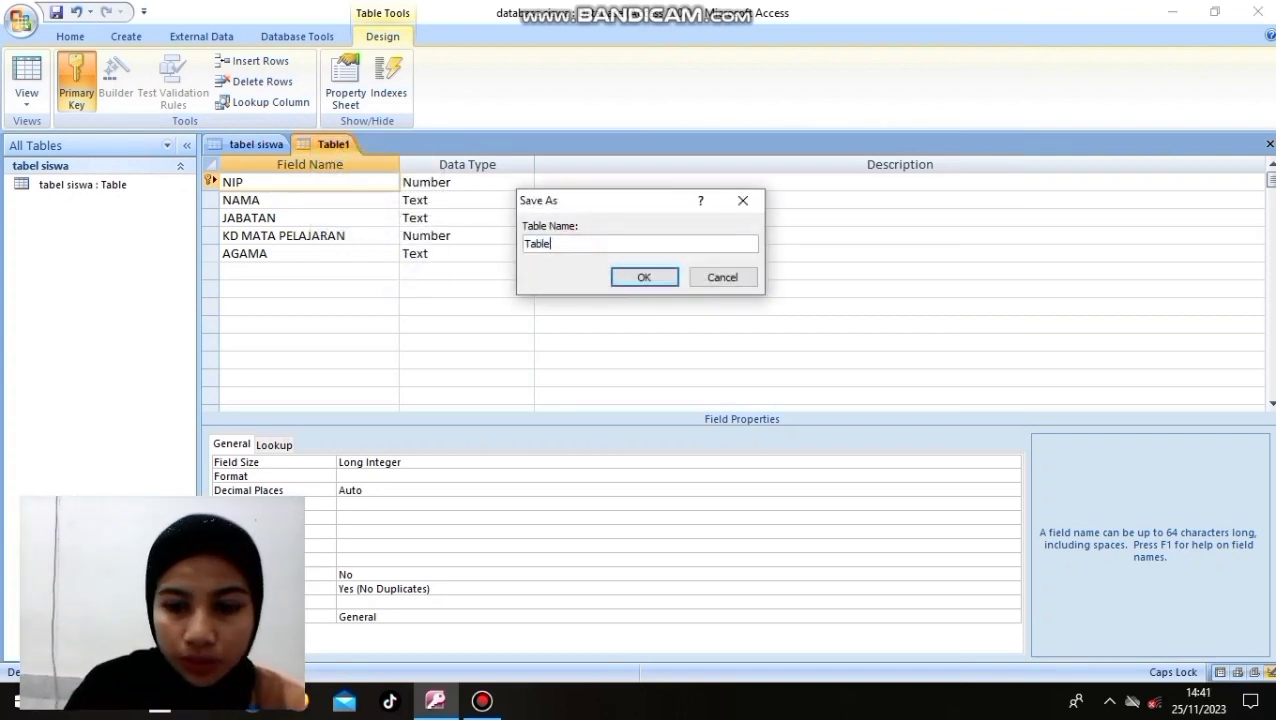
pyautogui.write('TAB')
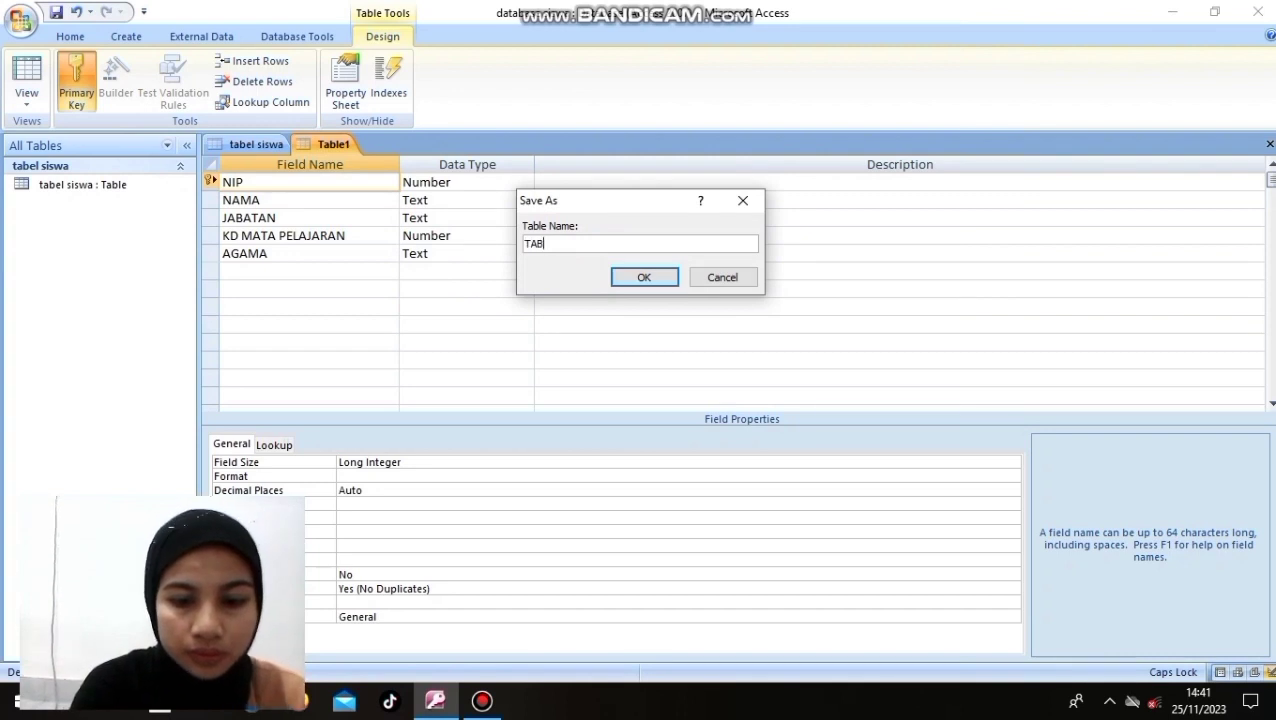
pyautogui.write('EL ')
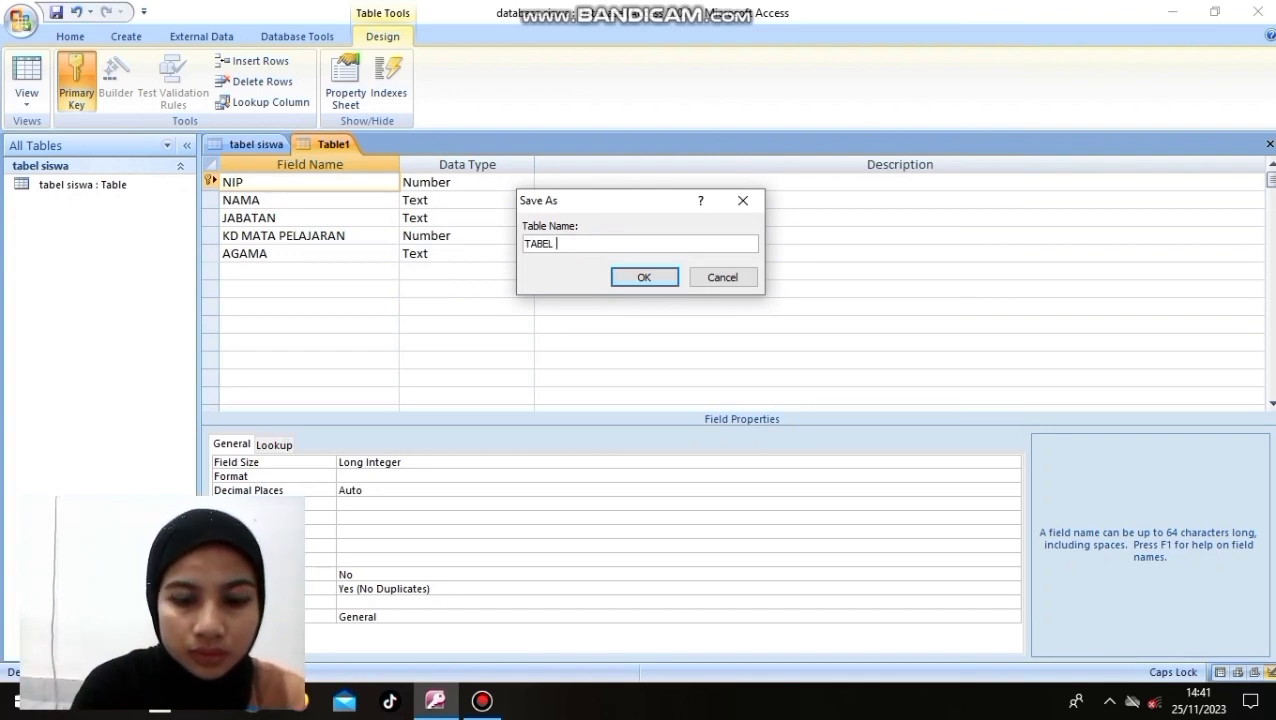
pyautogui.write('GURU')
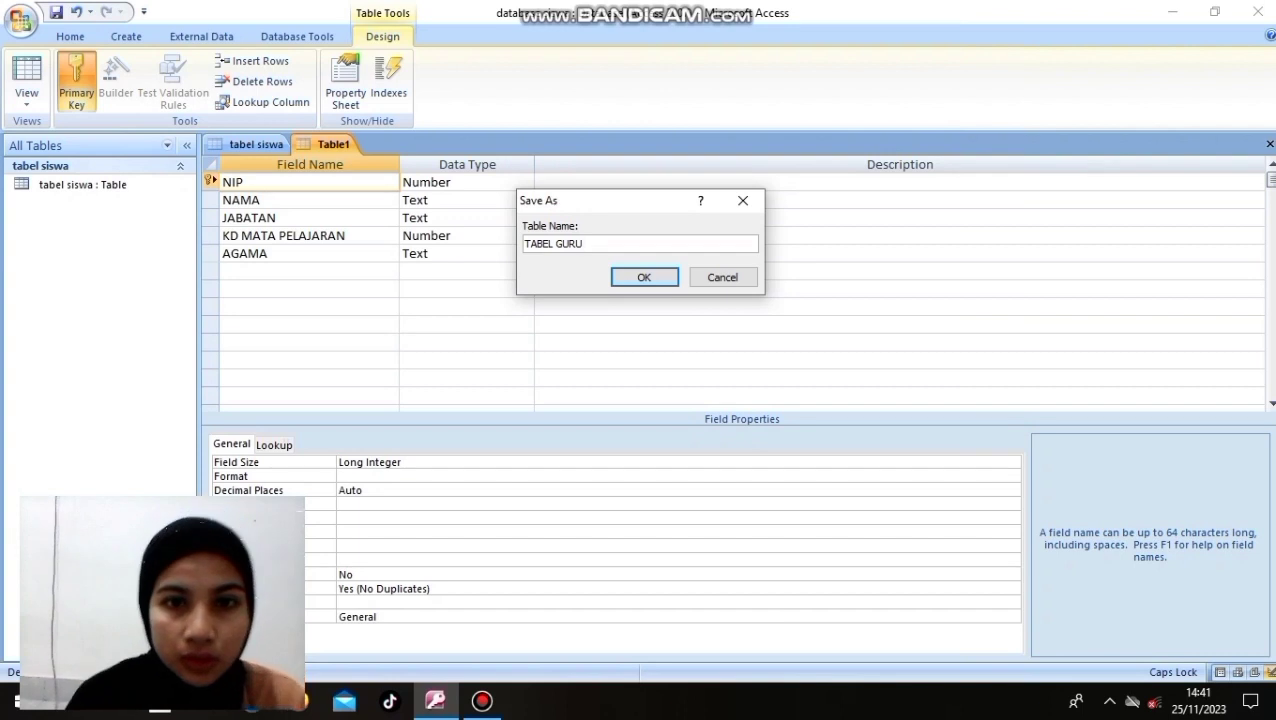
pyautogui.click(642, 278)
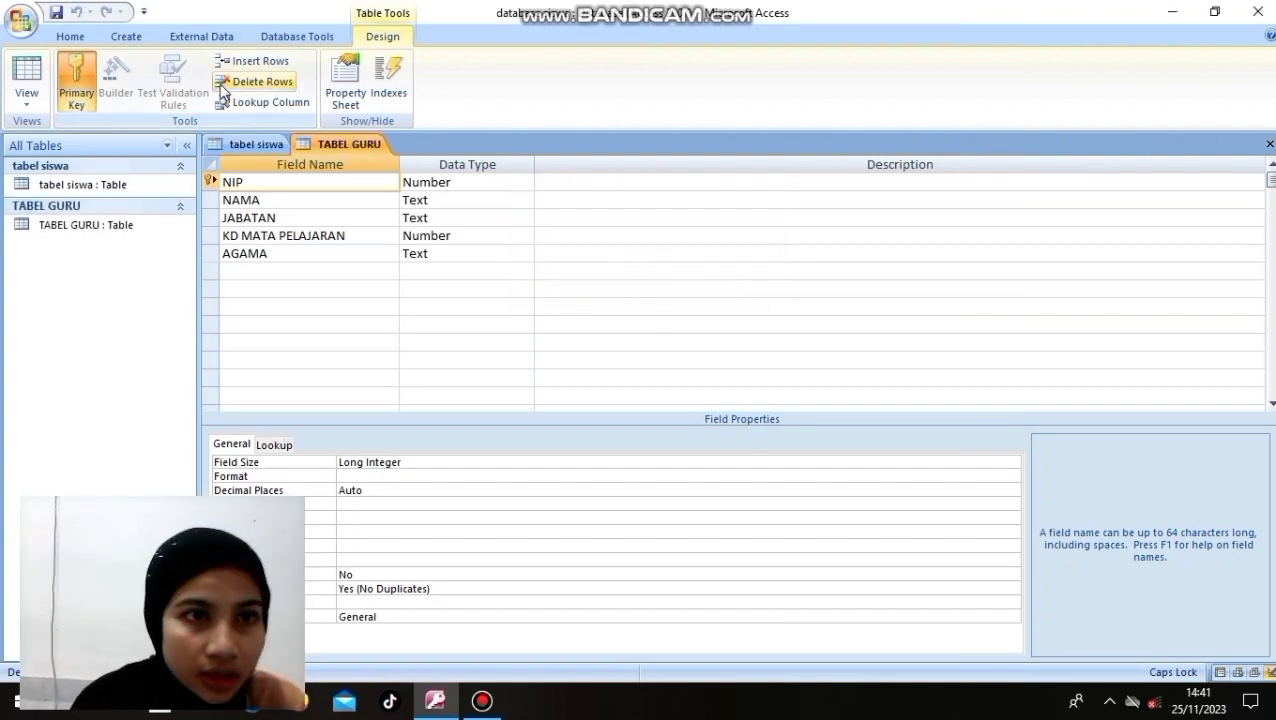
# Step: Create a third table in Design View with the fields KD MATA PELAJARAN and NAMA MATA PELAJARAN
pyautogui.click(126, 38)
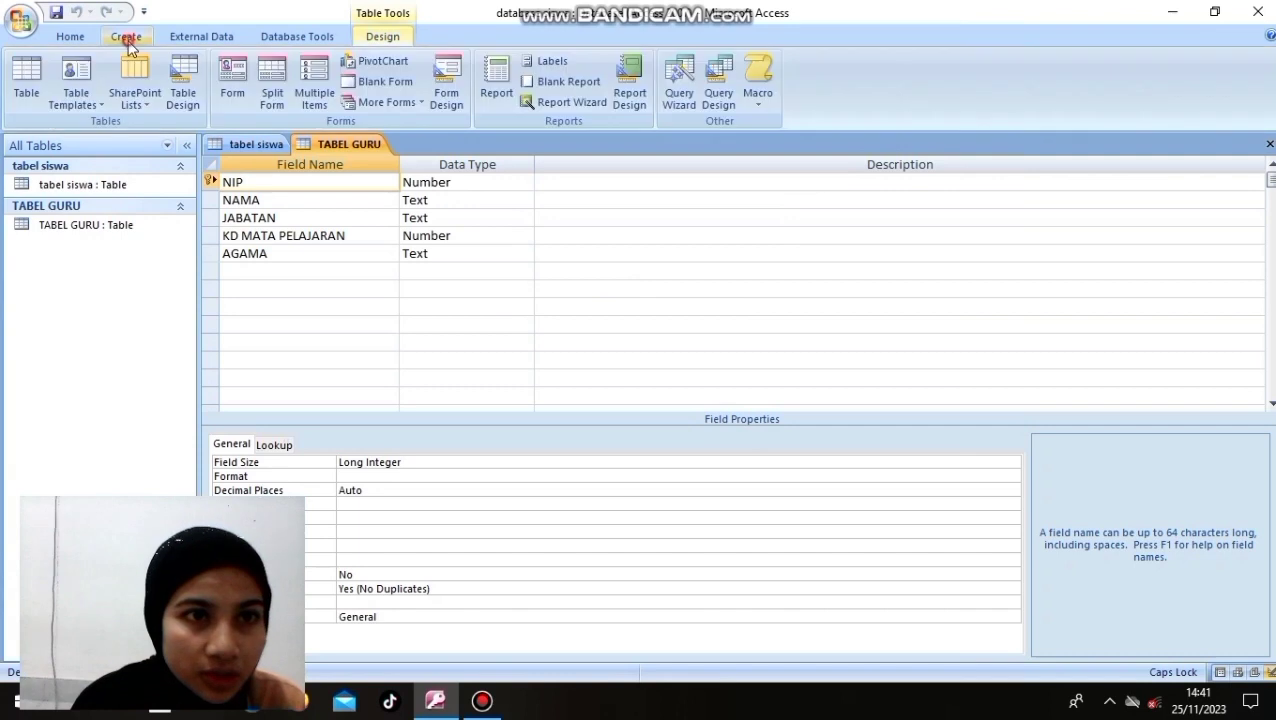
pyautogui.click(184, 90)
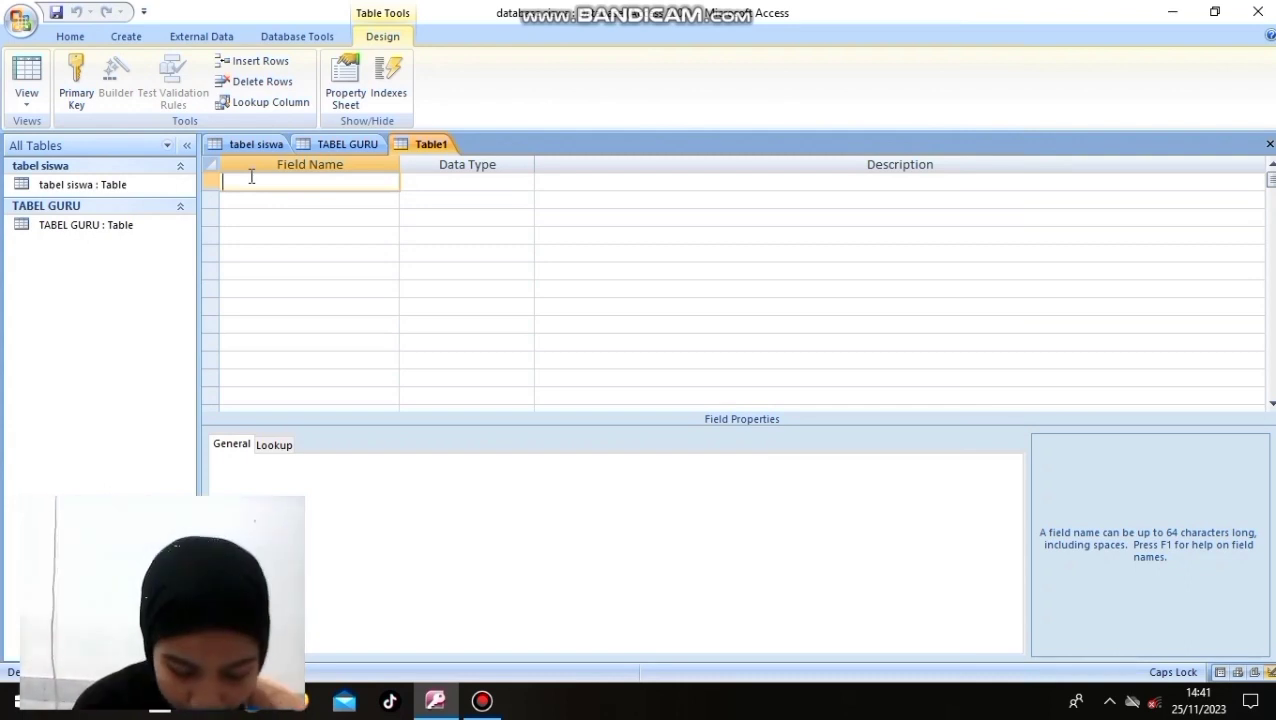
pyautogui.write('KD')
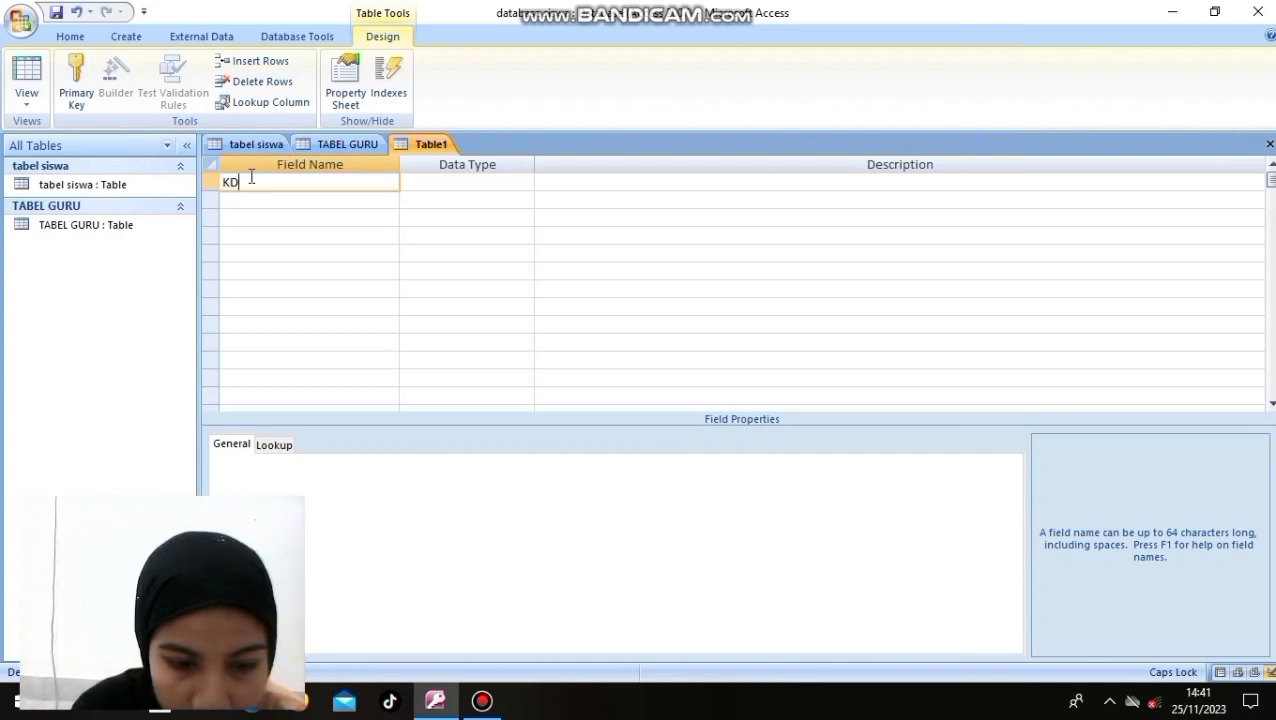
pyautogui.write(' MA')
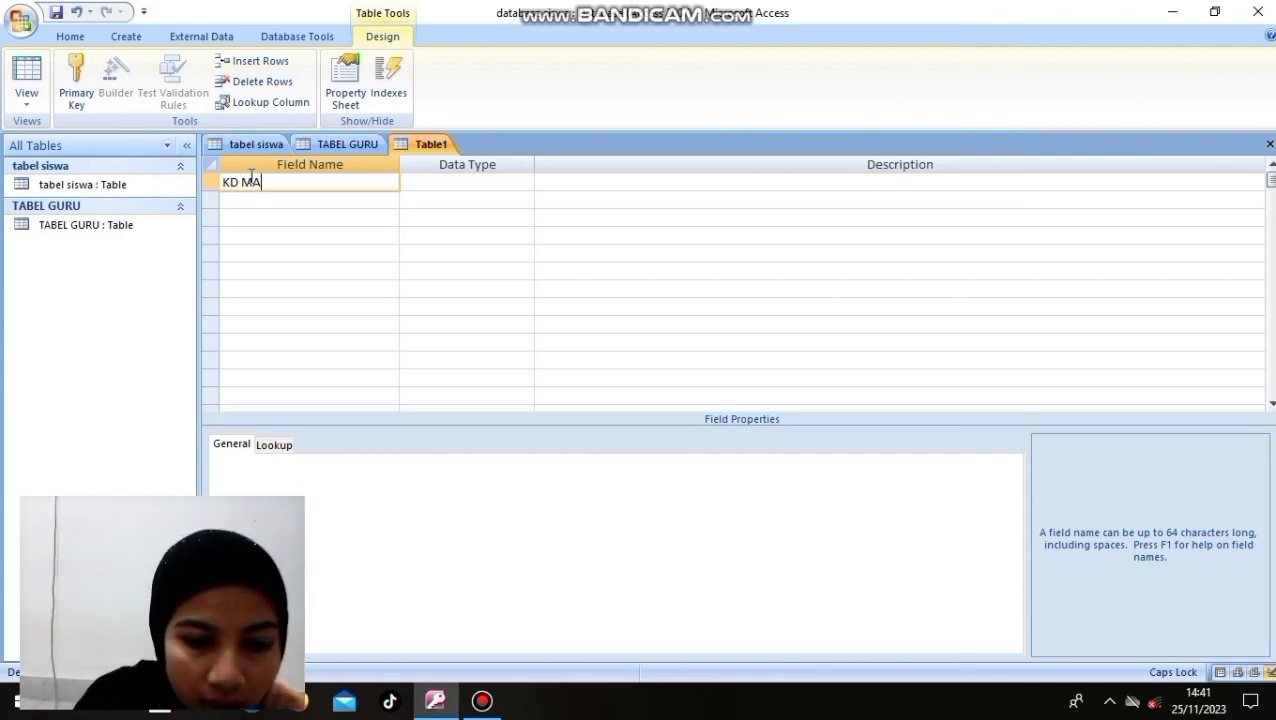
pyautogui.write('TA PE')
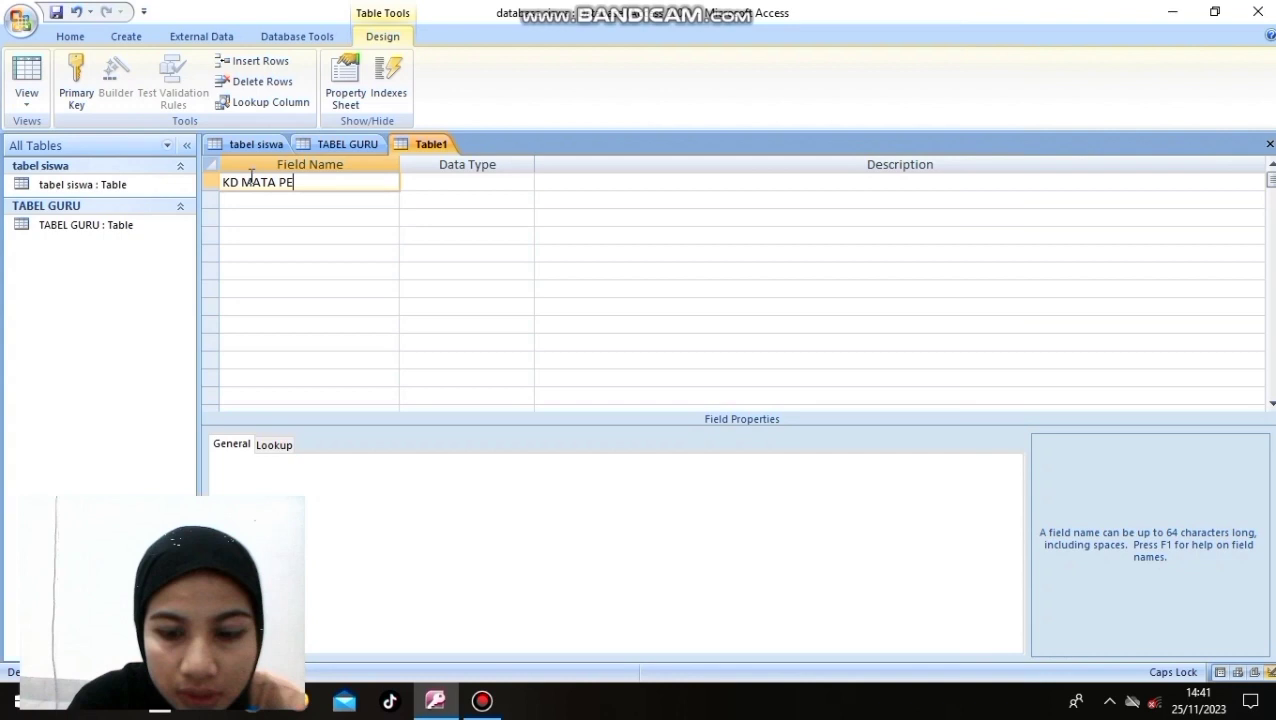
pyautogui.write('LAJARAN')
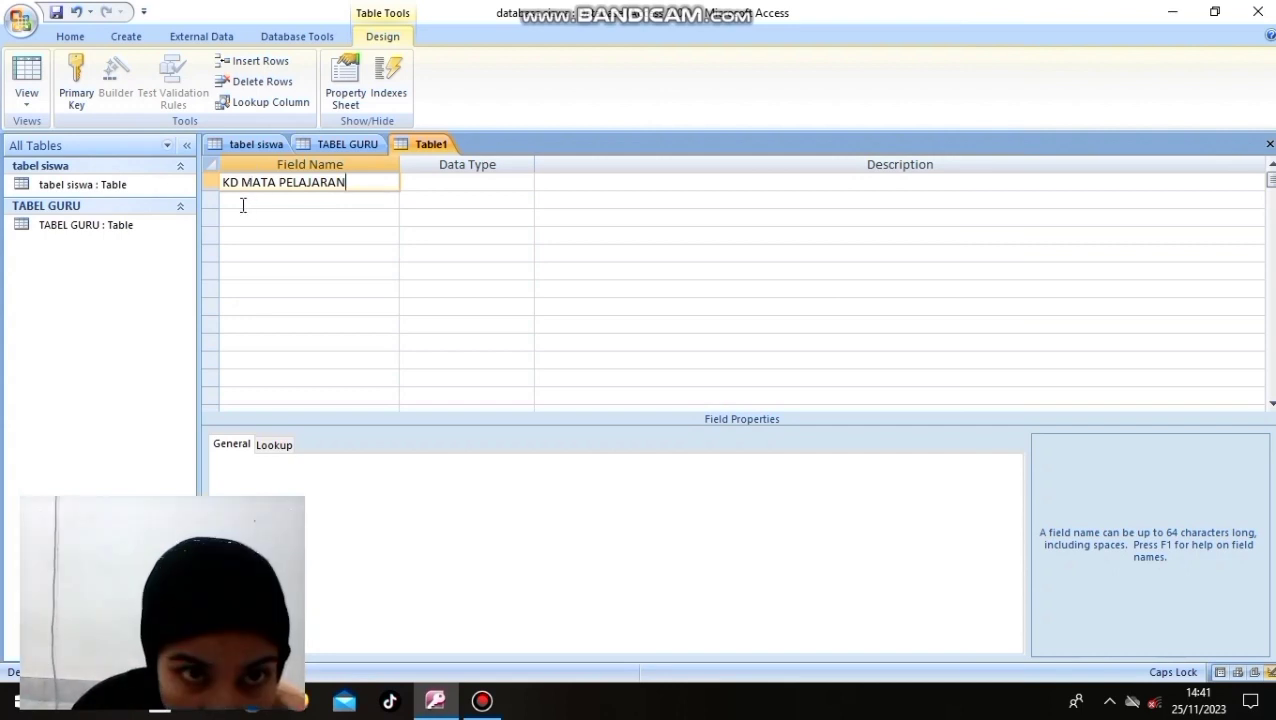
pyautogui.click(239, 199)
pyautogui.write('NAMA')
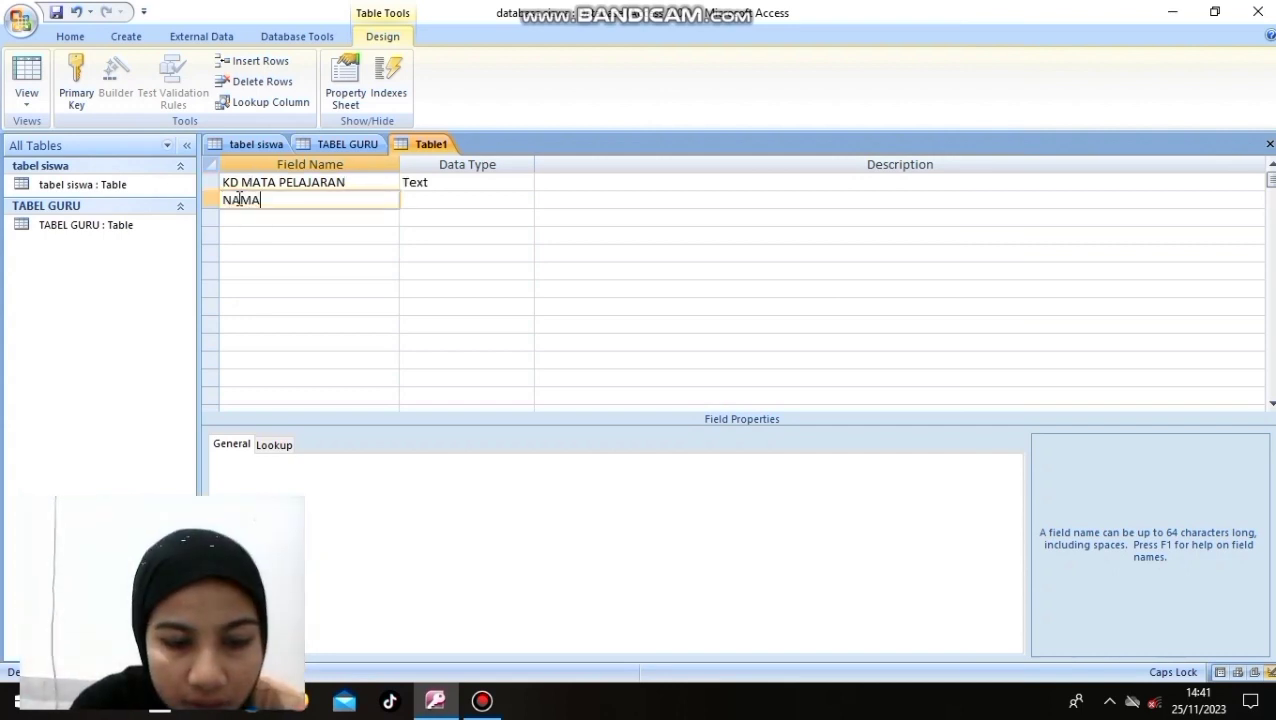
pyautogui.write(' MATA PELAJARAN')
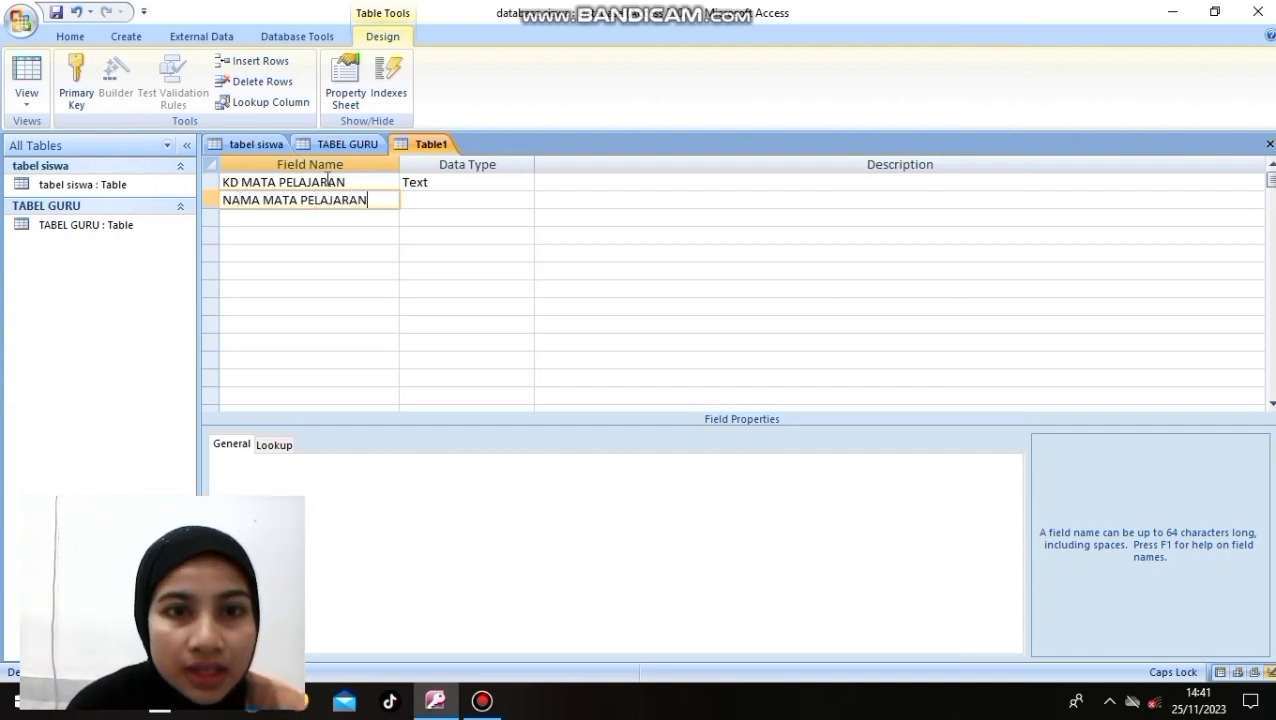
# Step: Set the data type of the KD MATA PELAJARAN field to Number
pyautogui.click(430, 182)
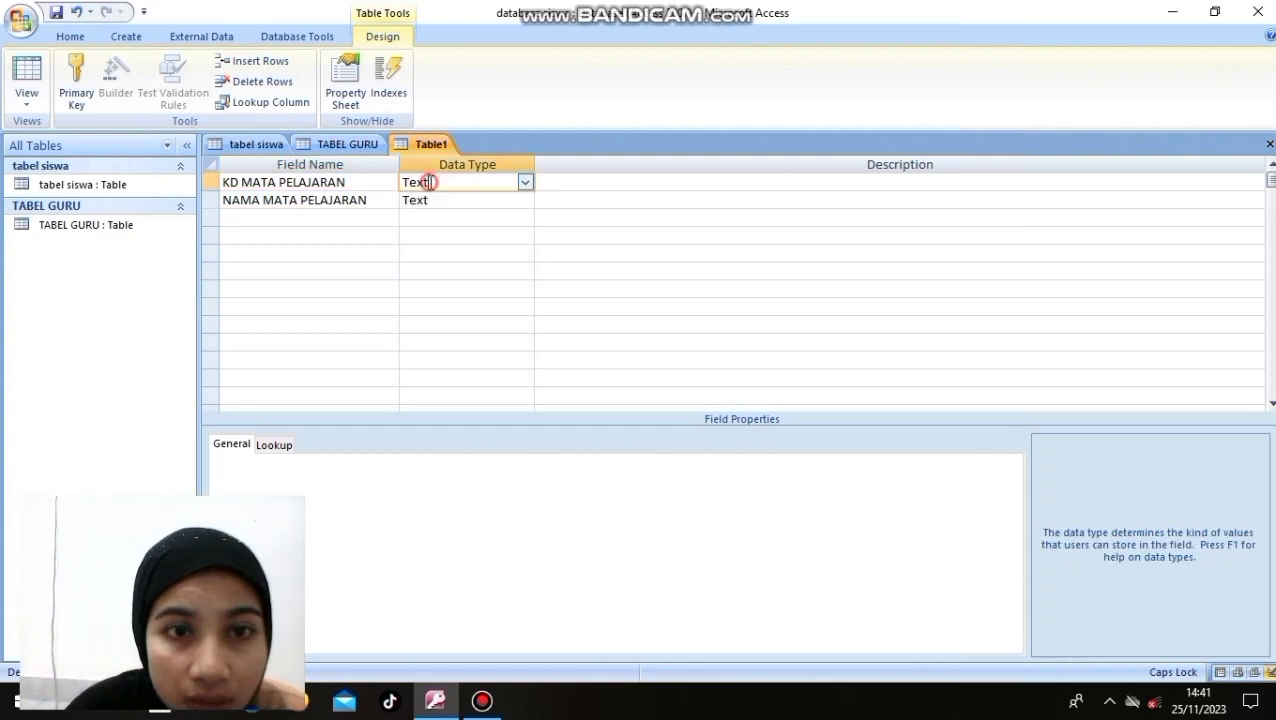
pyautogui.click(525, 182)
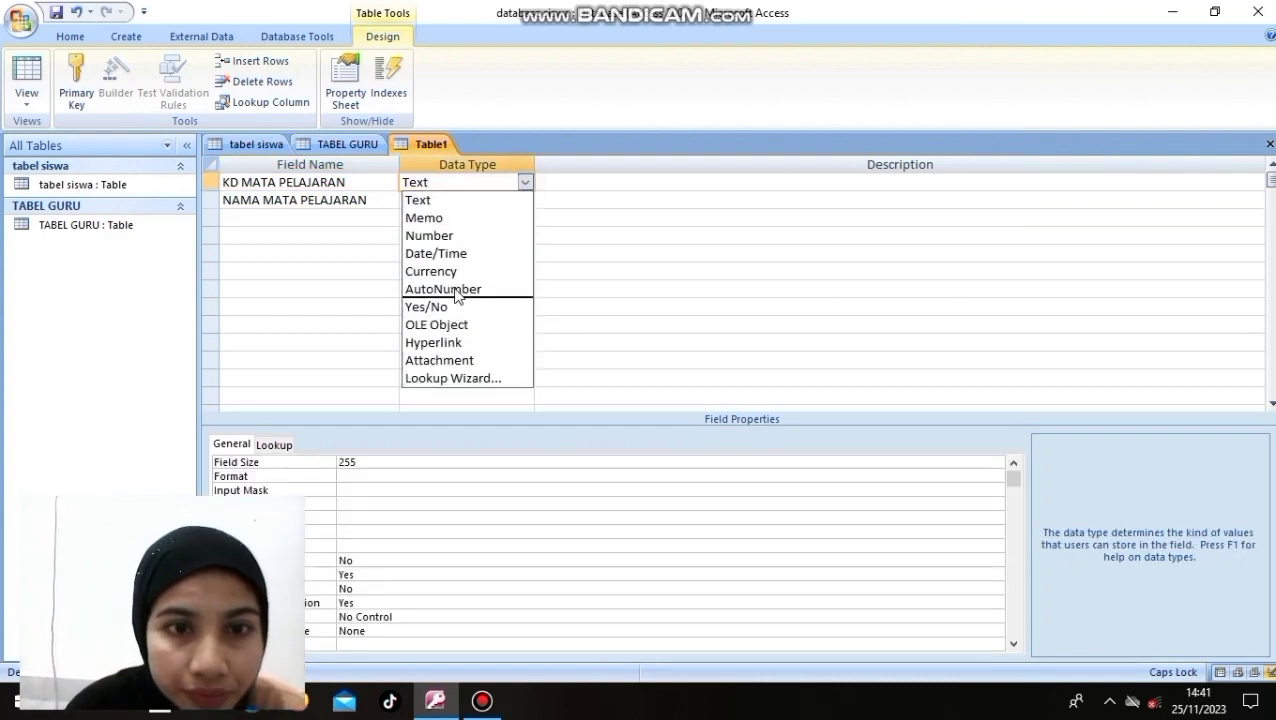
pyautogui.click(458, 235)
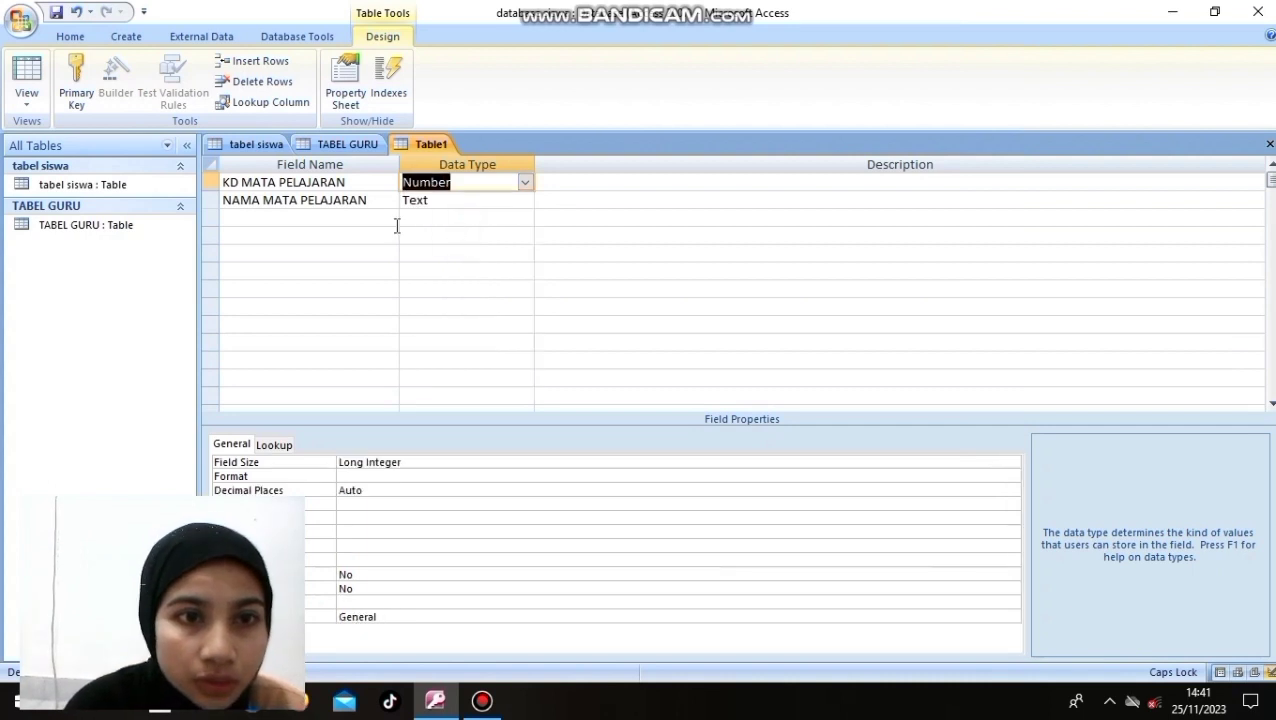
# Step: Start the Lookup Wizard for the NAMA MATA PELAJARAN field and choose to supply the list values manually
pyautogui.click(441, 200)
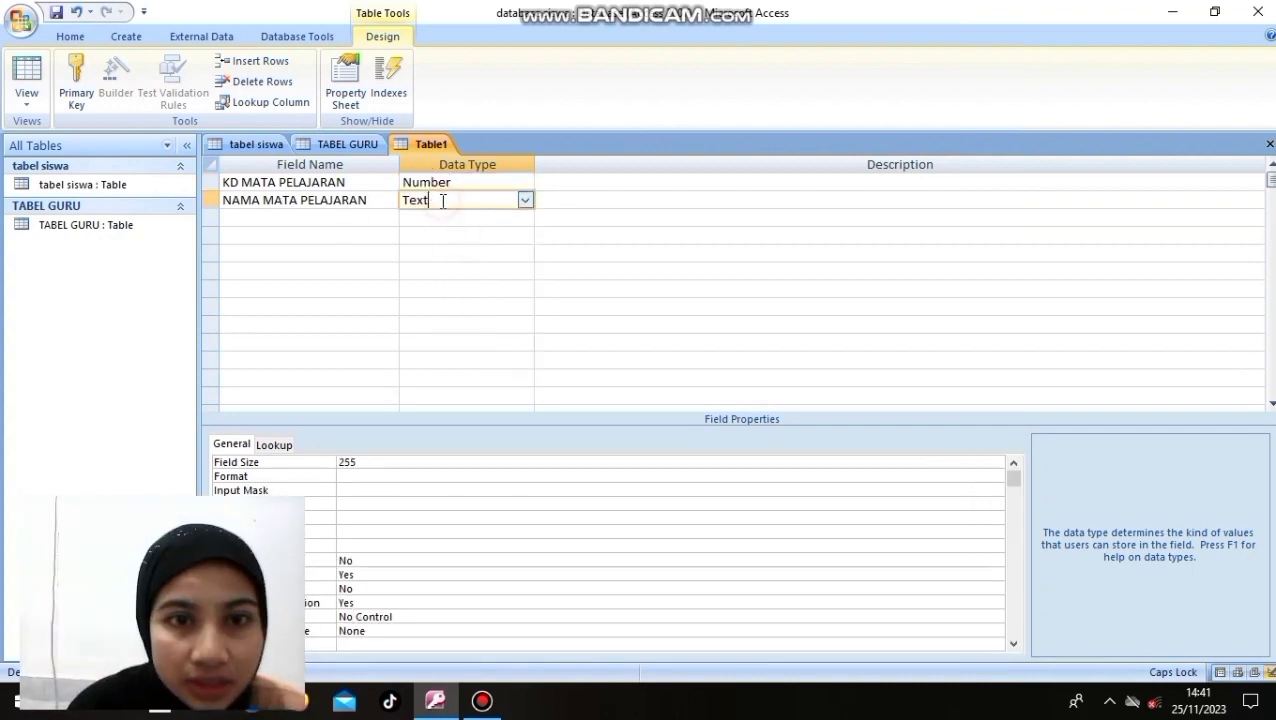
pyautogui.click(525, 202)
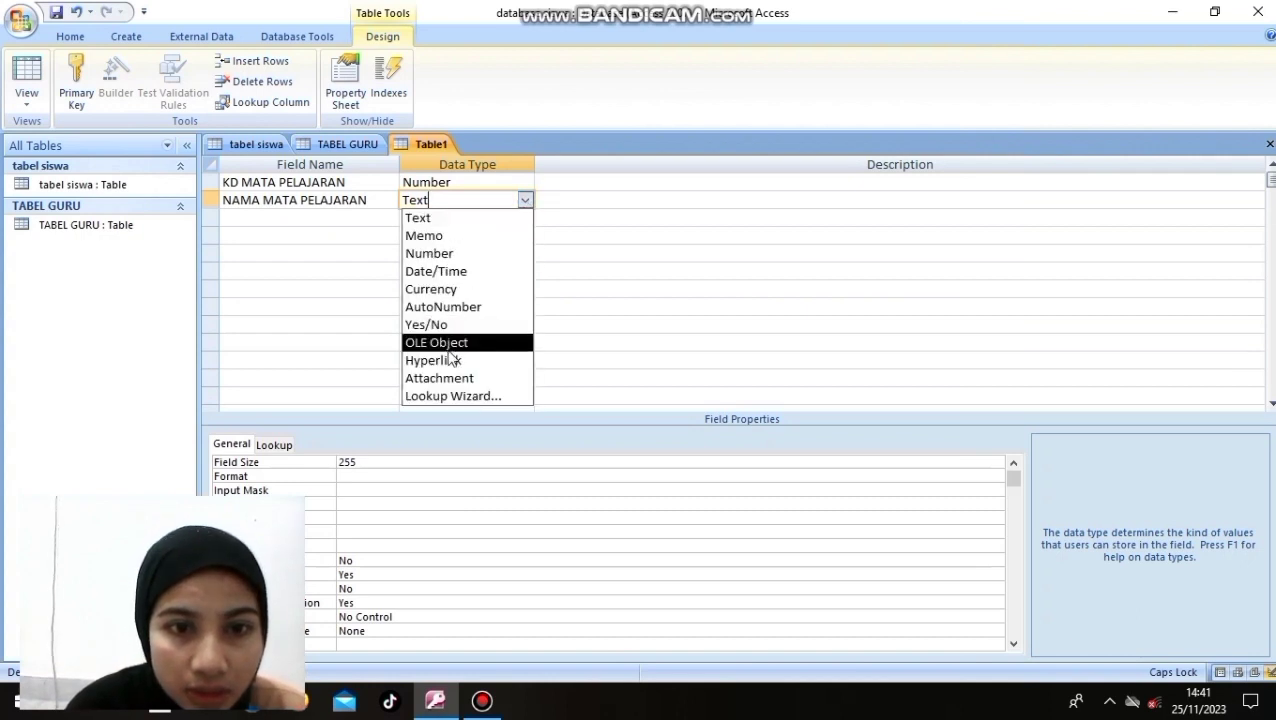
pyautogui.click(454, 395)
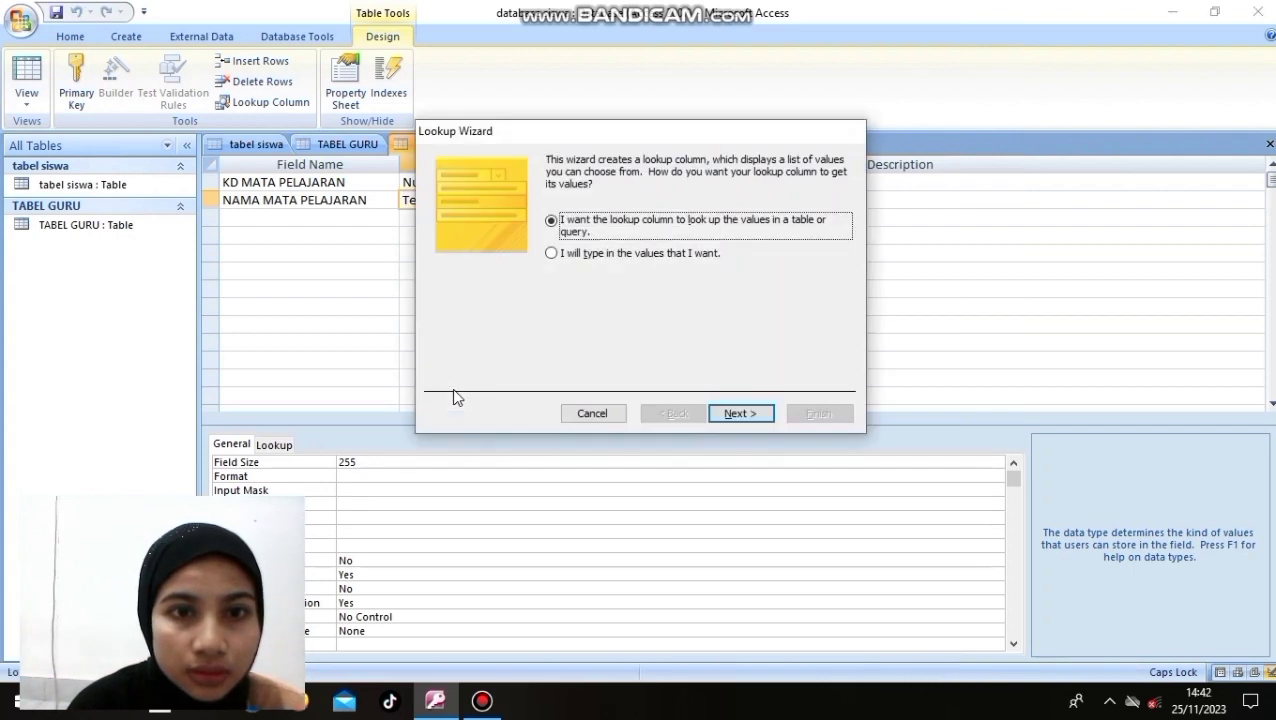
pyautogui.click(594, 255)
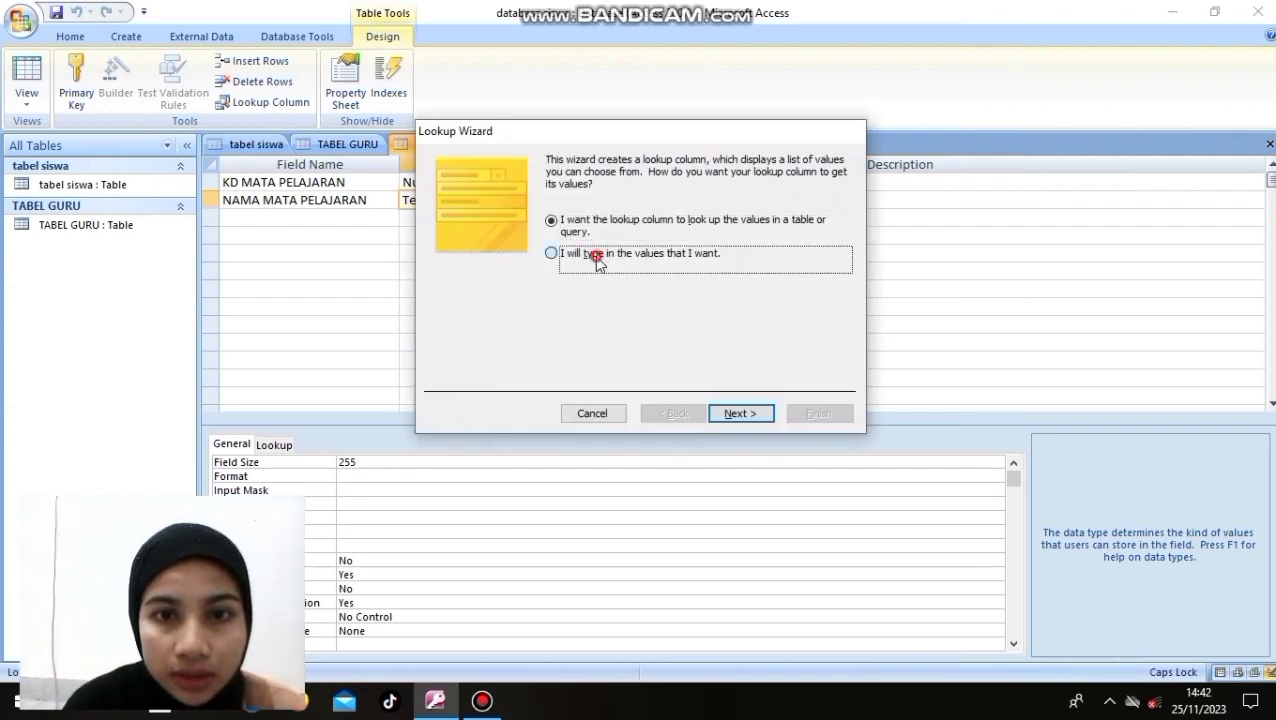
pyautogui.click(741, 413)
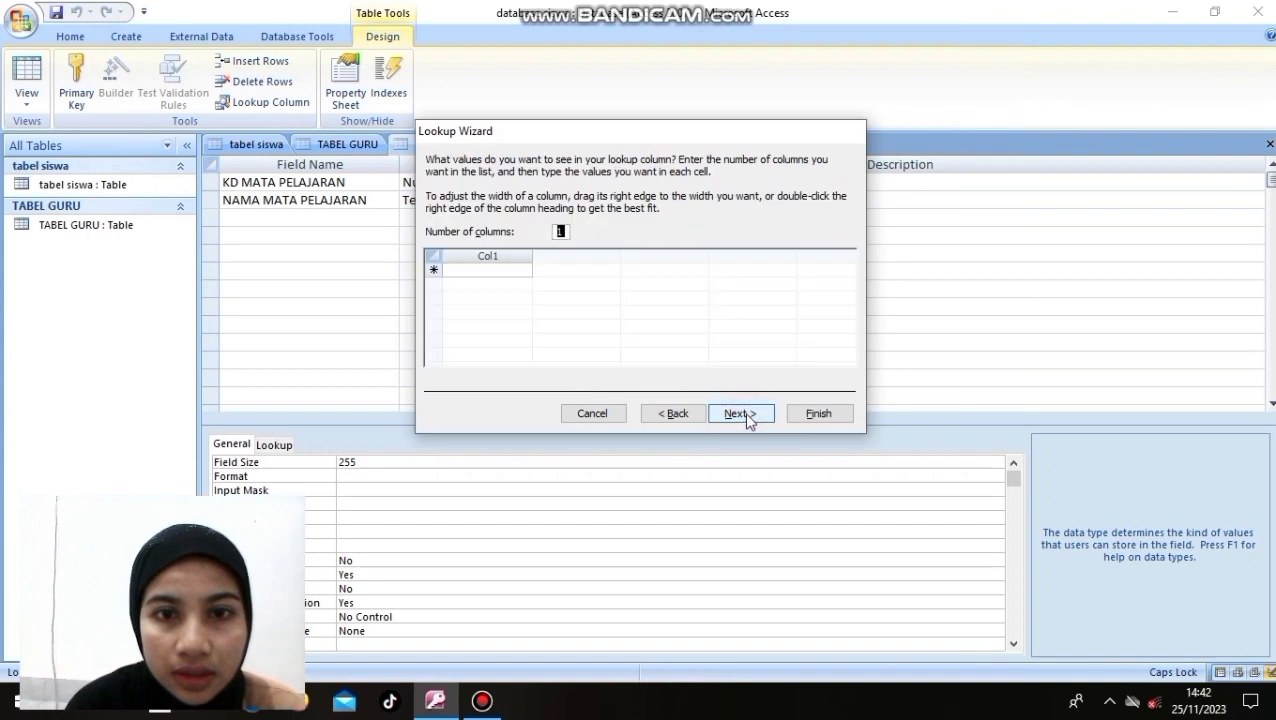
# Step: Enter IPA, IPS and MATAMETIKA as the lookup values and finish the wizard with the label NAMA MATA PELAJARAN
pyautogui.click(453, 271)
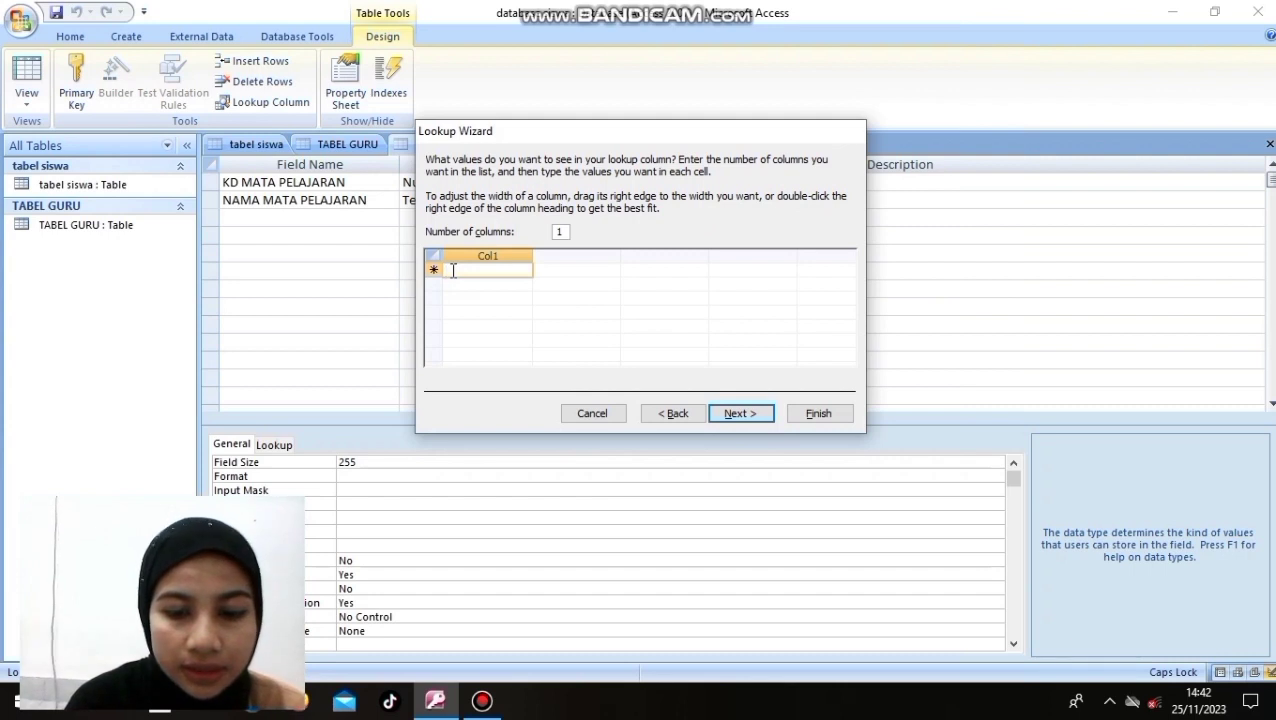
pyautogui.write('IPA')
pyautogui.press('Return')
pyautogui.write('IPS')
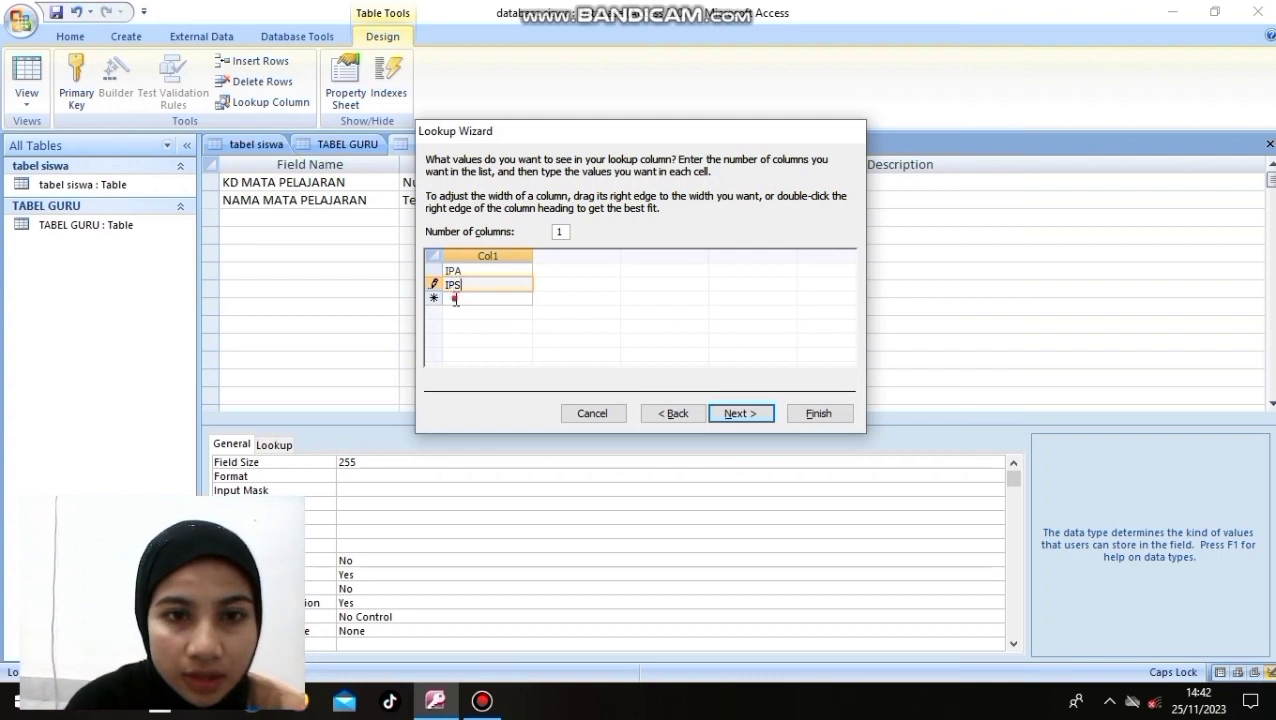
pyautogui.press('Return')
pyautogui.write('MATAMETIKA')
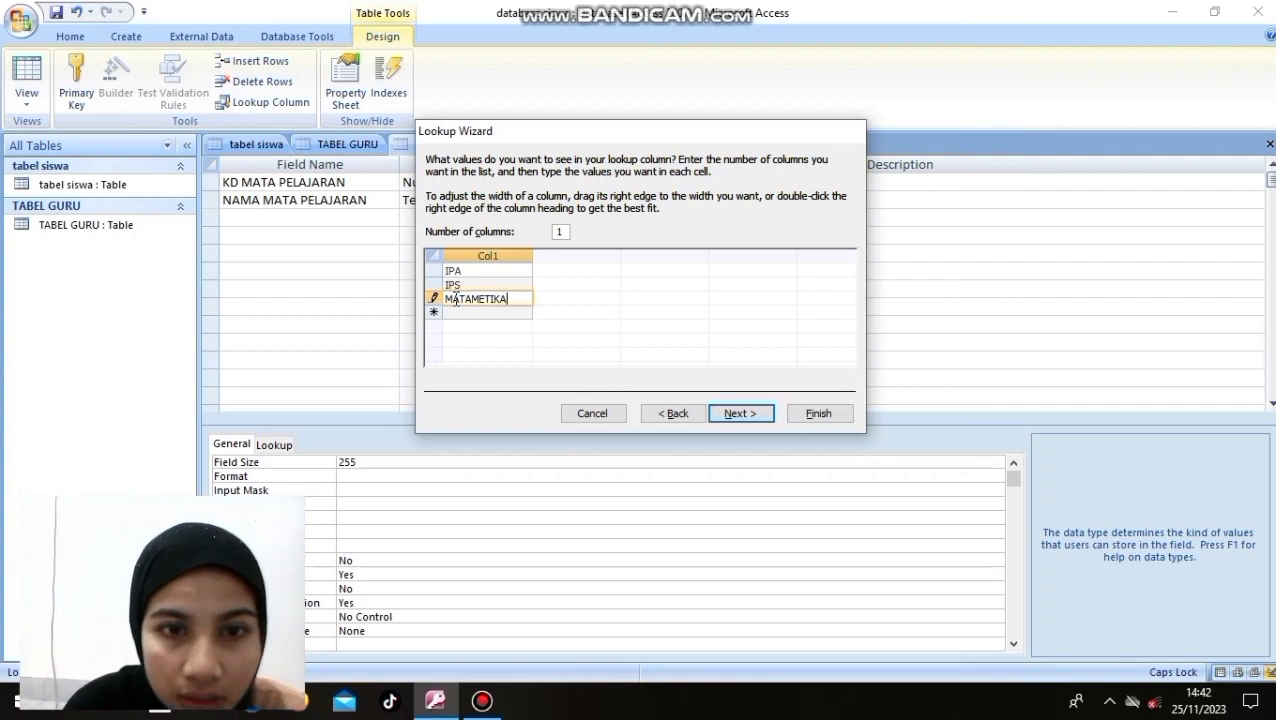
pyautogui.click(738, 414)
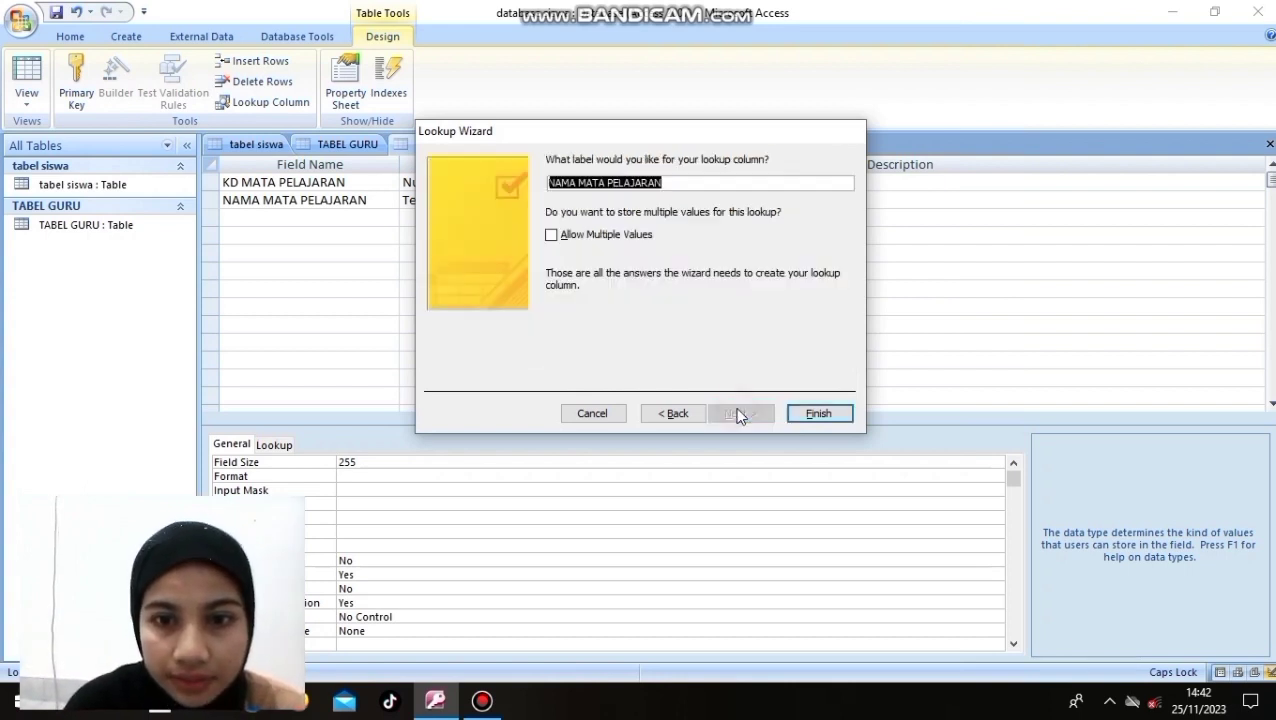
pyautogui.click(820, 414)
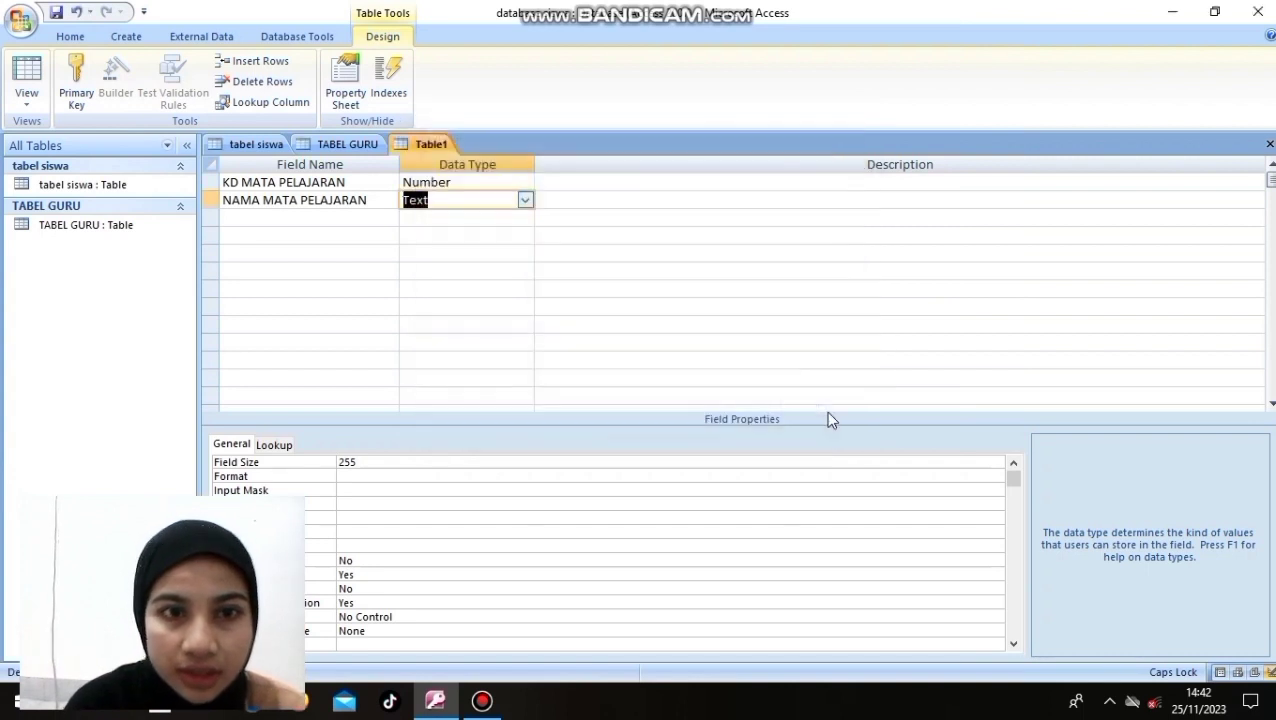
pyautogui.rightClick(400, 147)
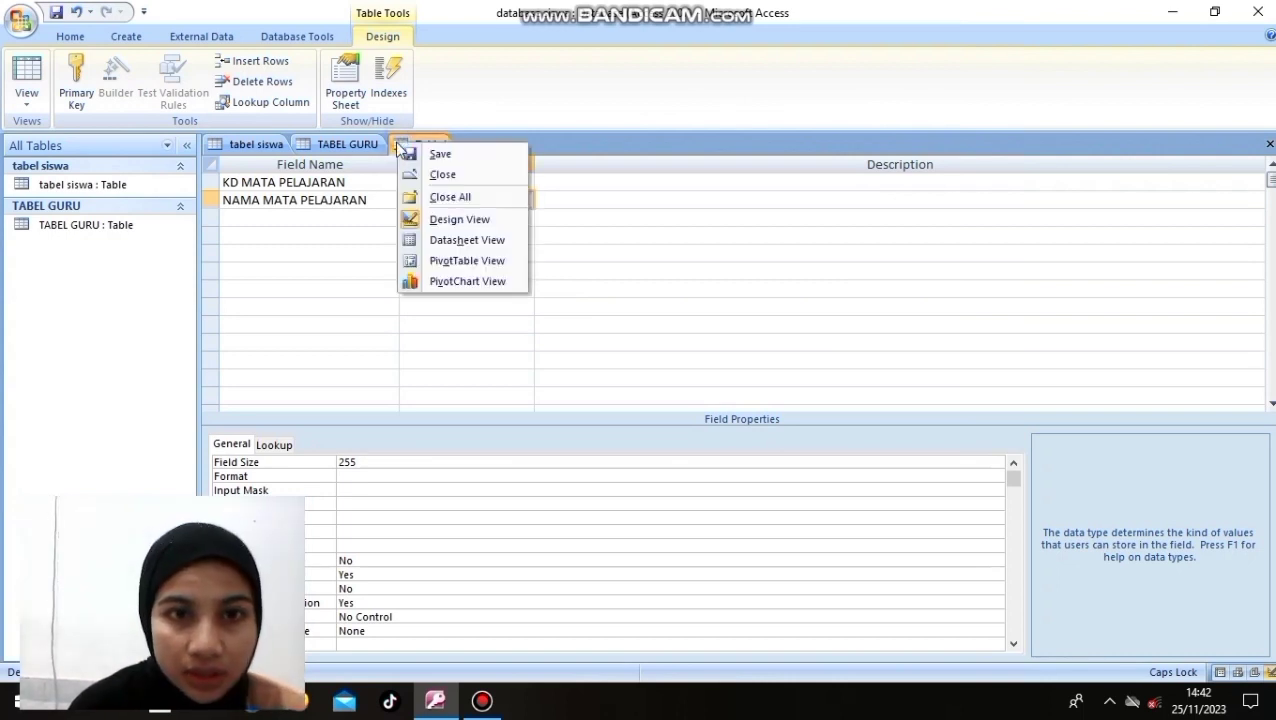
pyautogui.click(426, 158)
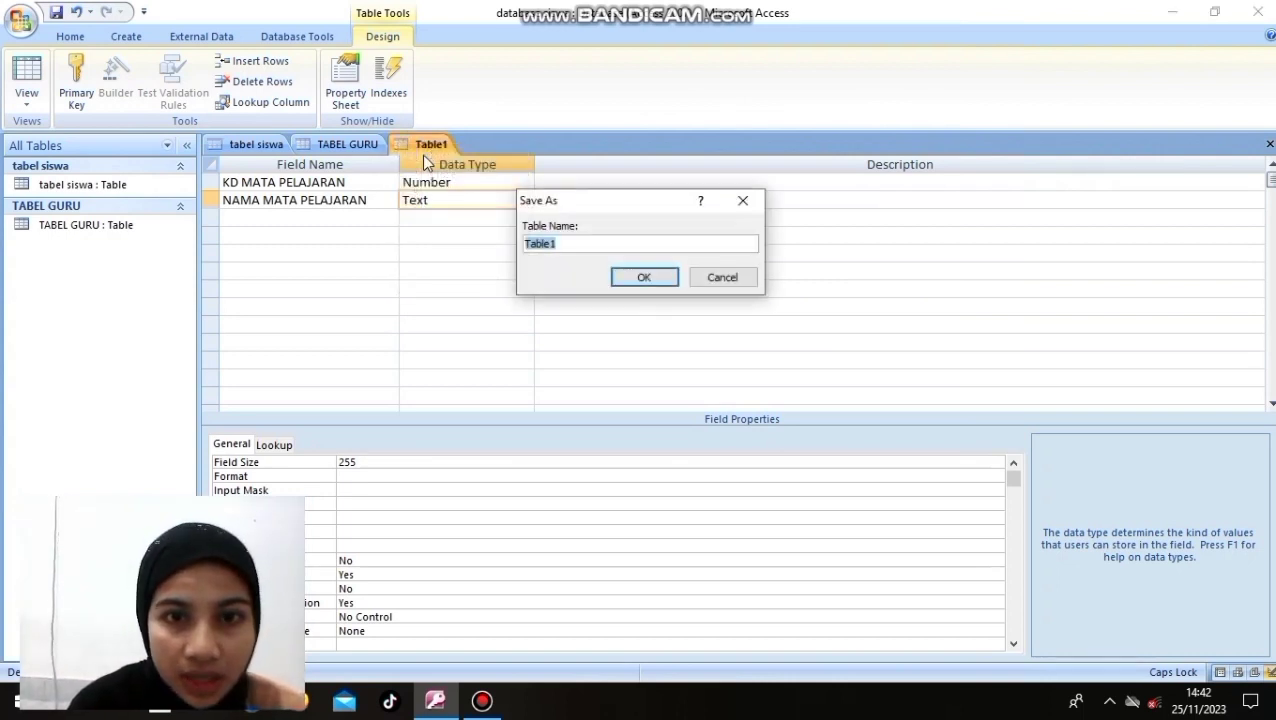
pyautogui.click(567, 243)
pyautogui.press('BackSpace')
pyautogui.press('BackSpace')
pyautogui.press('BackSpace')
pyautogui.press('BackSpace')
pyautogui.press('BackSpace')
pyautogui.press('BackSpace')
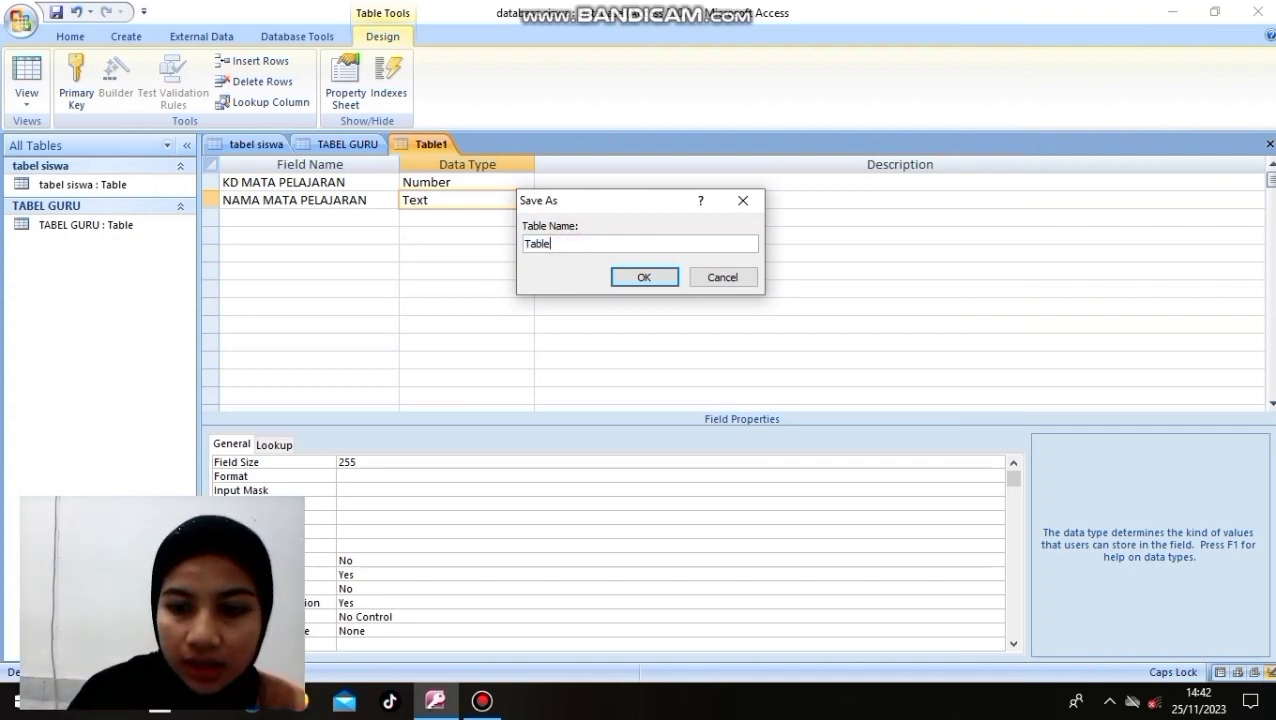
pyautogui.write('TABEL M')
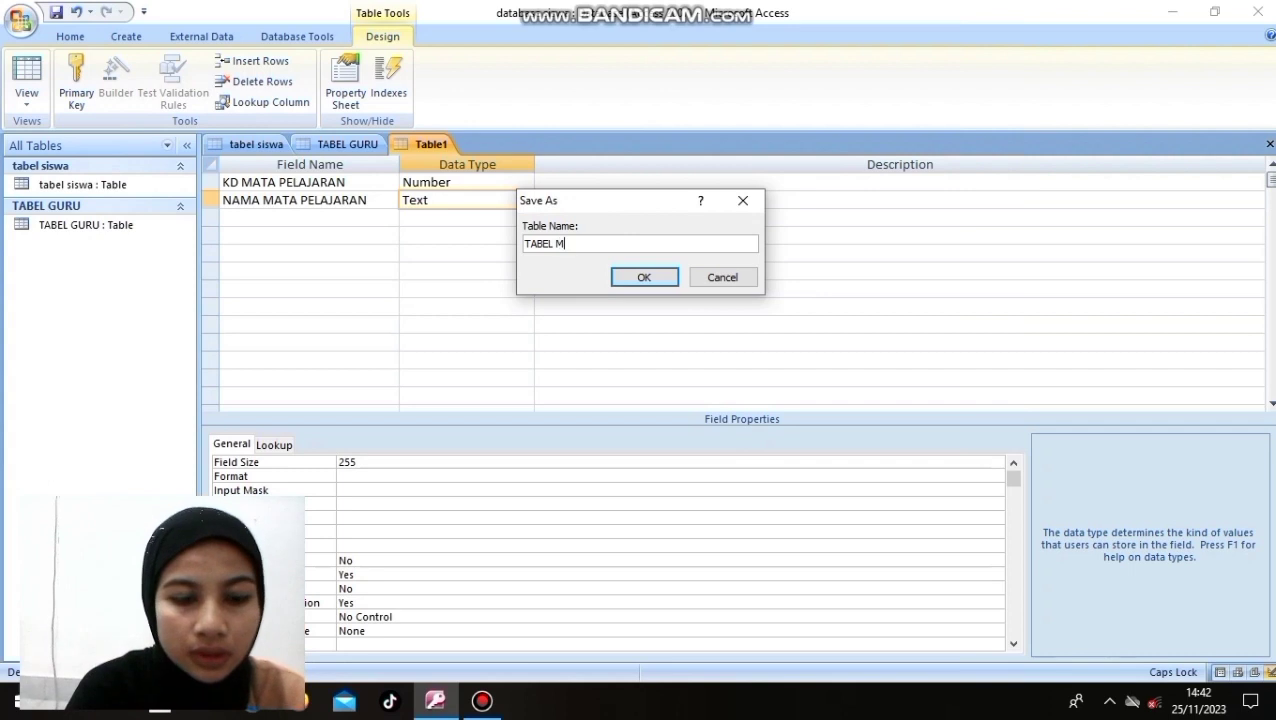
pyautogui.write('ATA PEL')
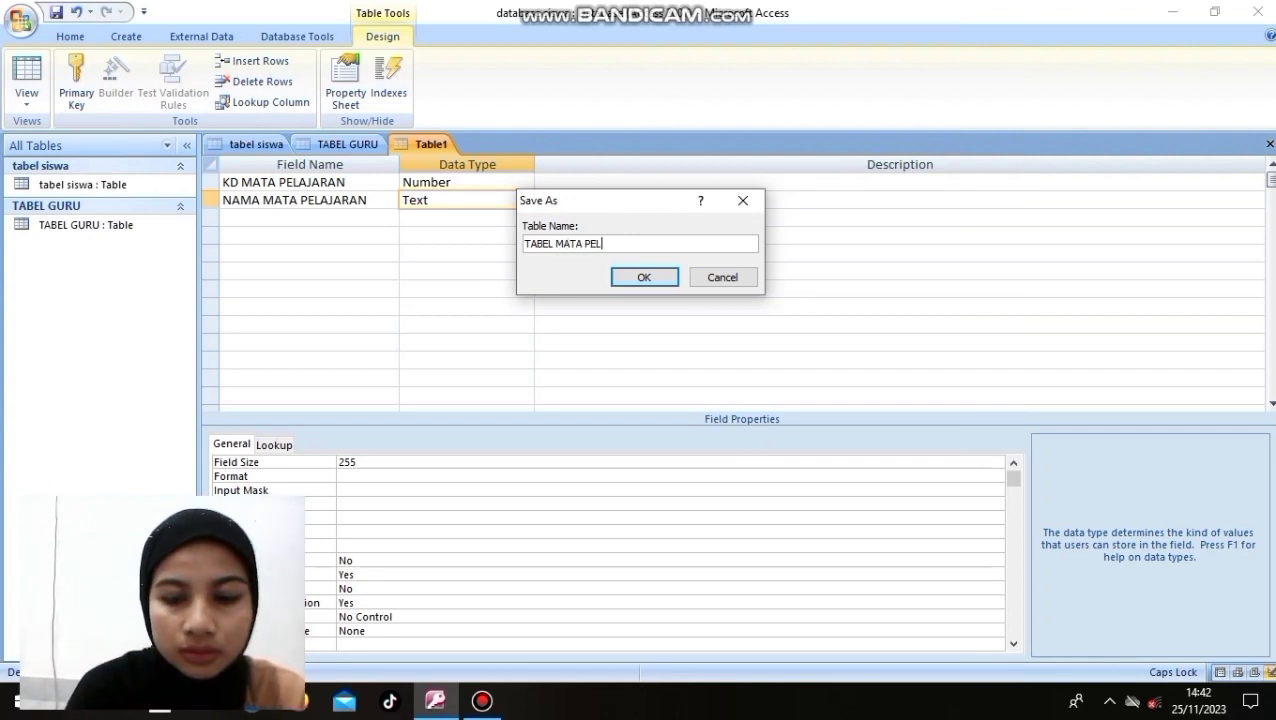
pyautogui.write('AJARAN')
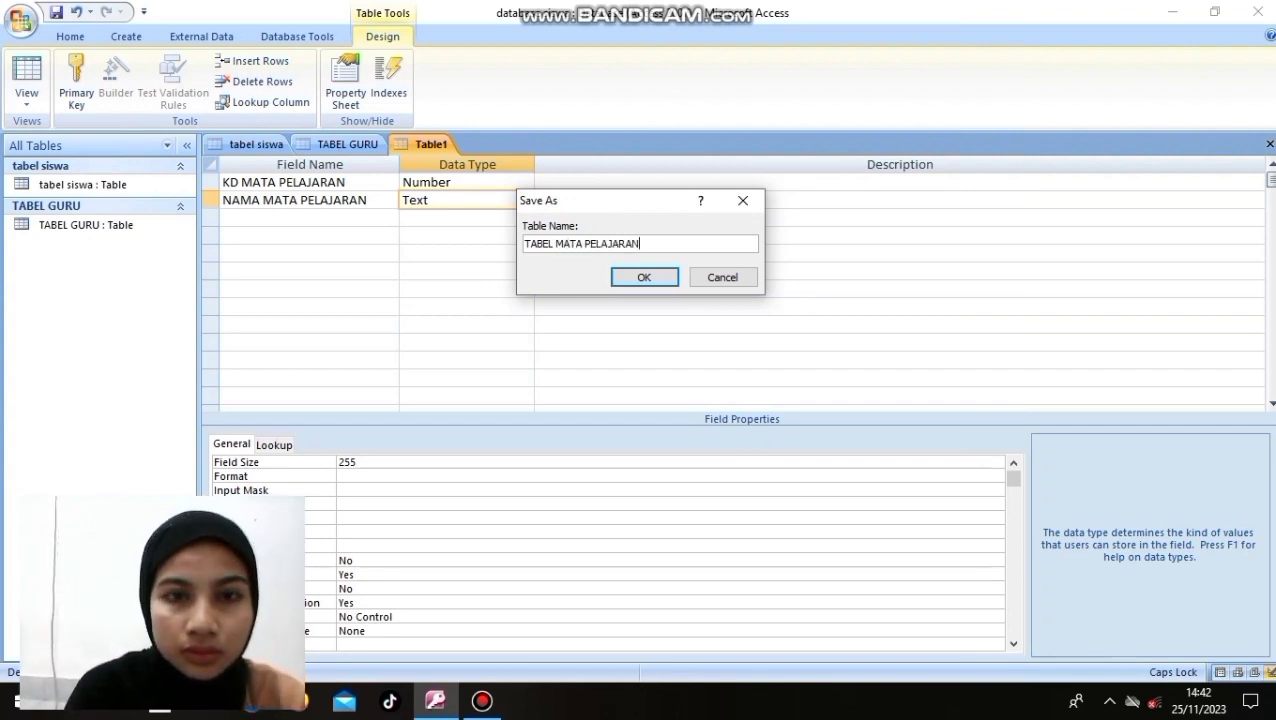
pyautogui.click(610, 278)
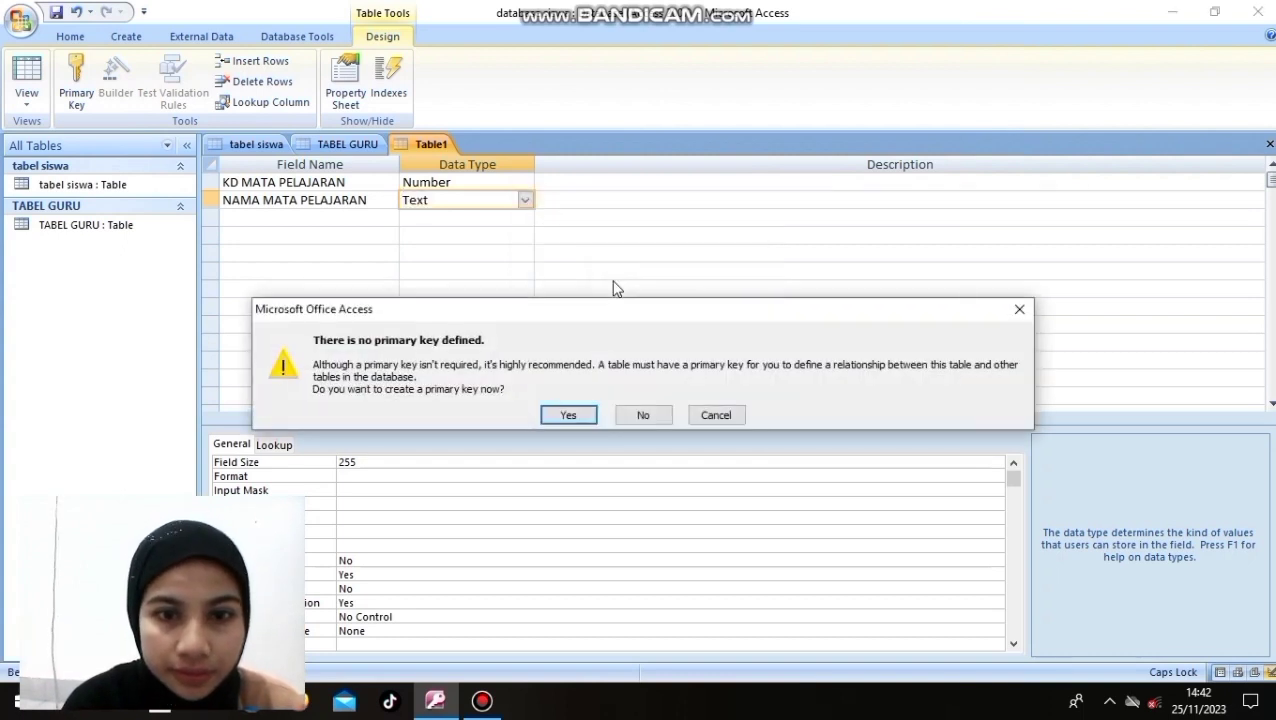
pyautogui.click(1018, 309)
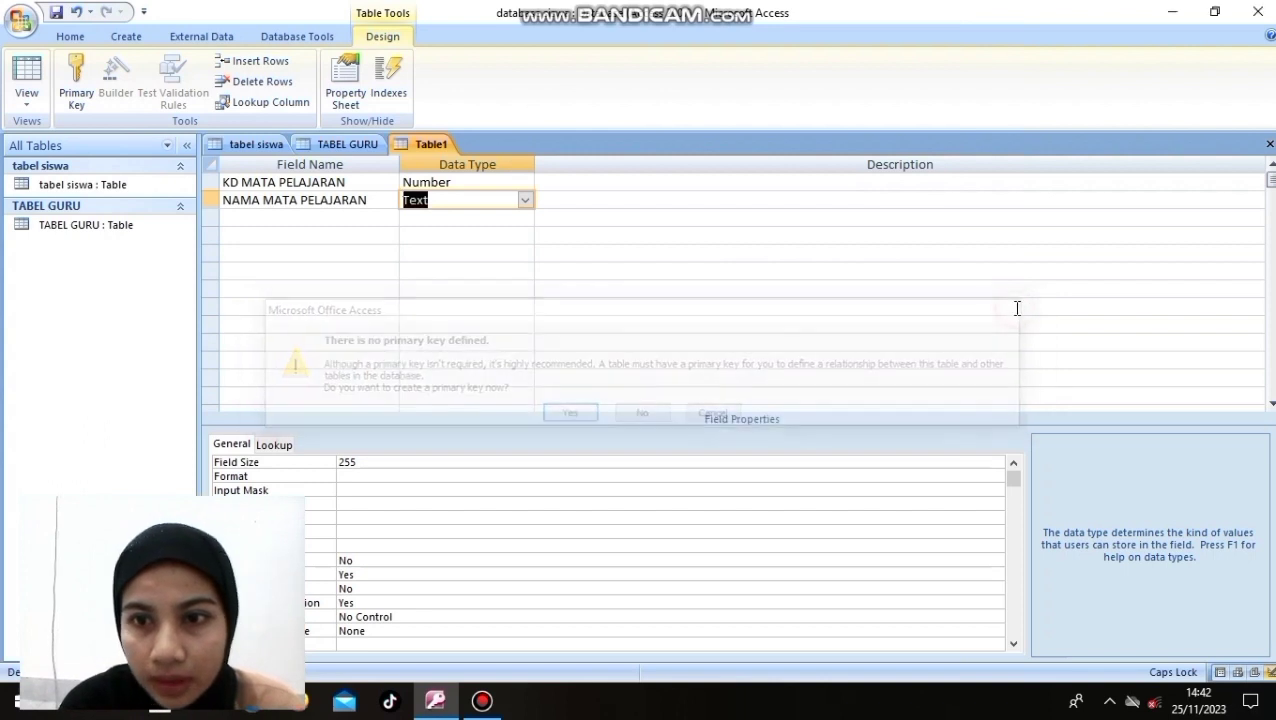
# Step: Make KD MATA PELAJARAN the primary key and save the table under the name TABEL MATA PELAJARAN
pyautogui.click(288, 182)
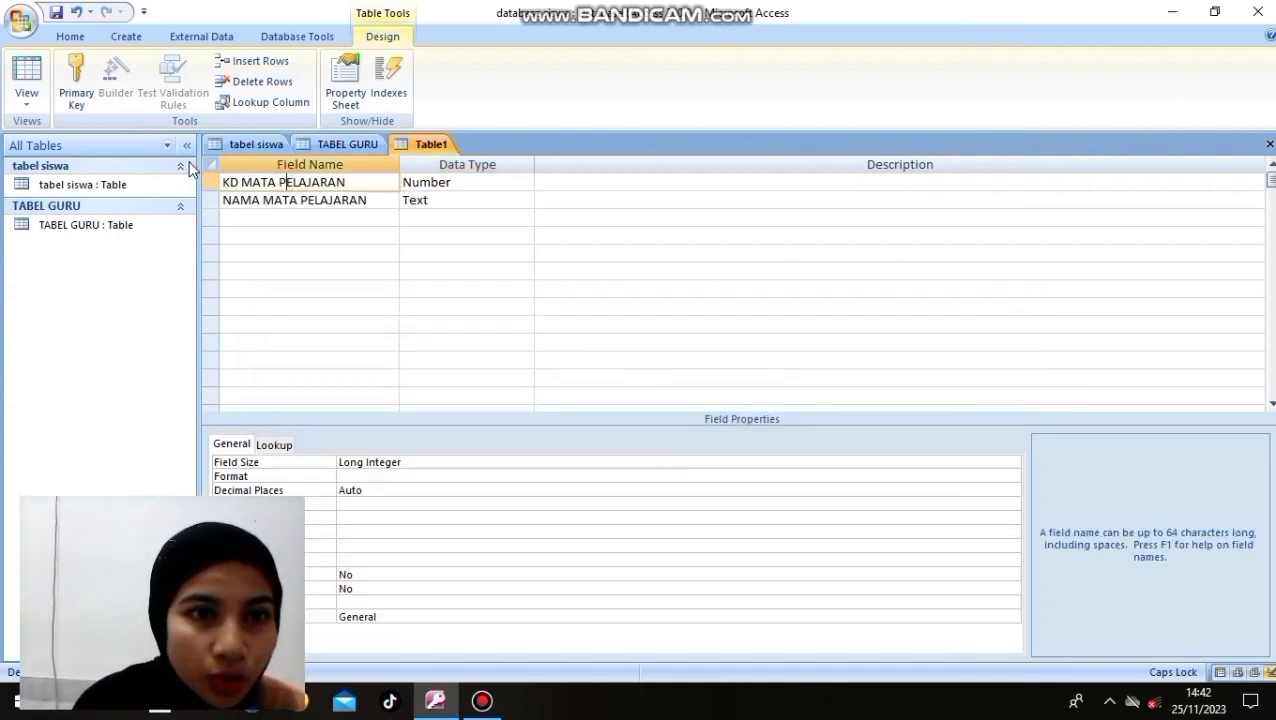
pyautogui.click(76, 85)
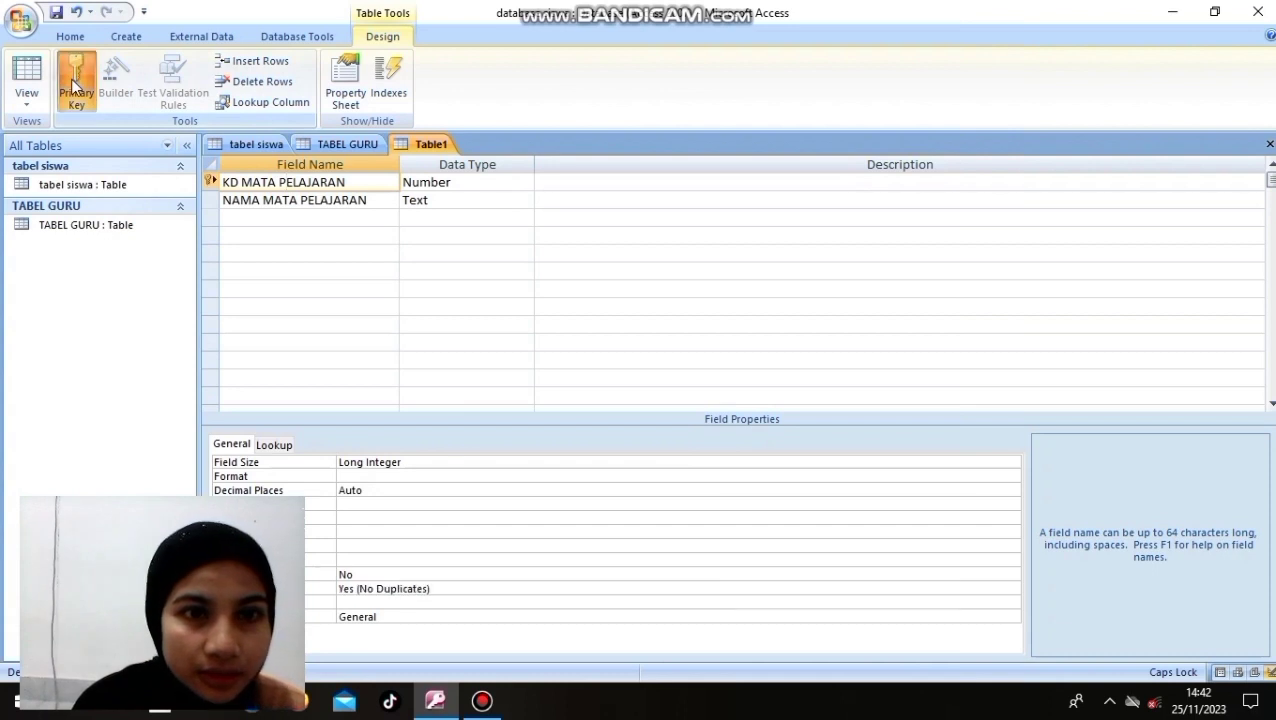
pyautogui.rightClick(403, 146)
pyautogui.click(412, 158)
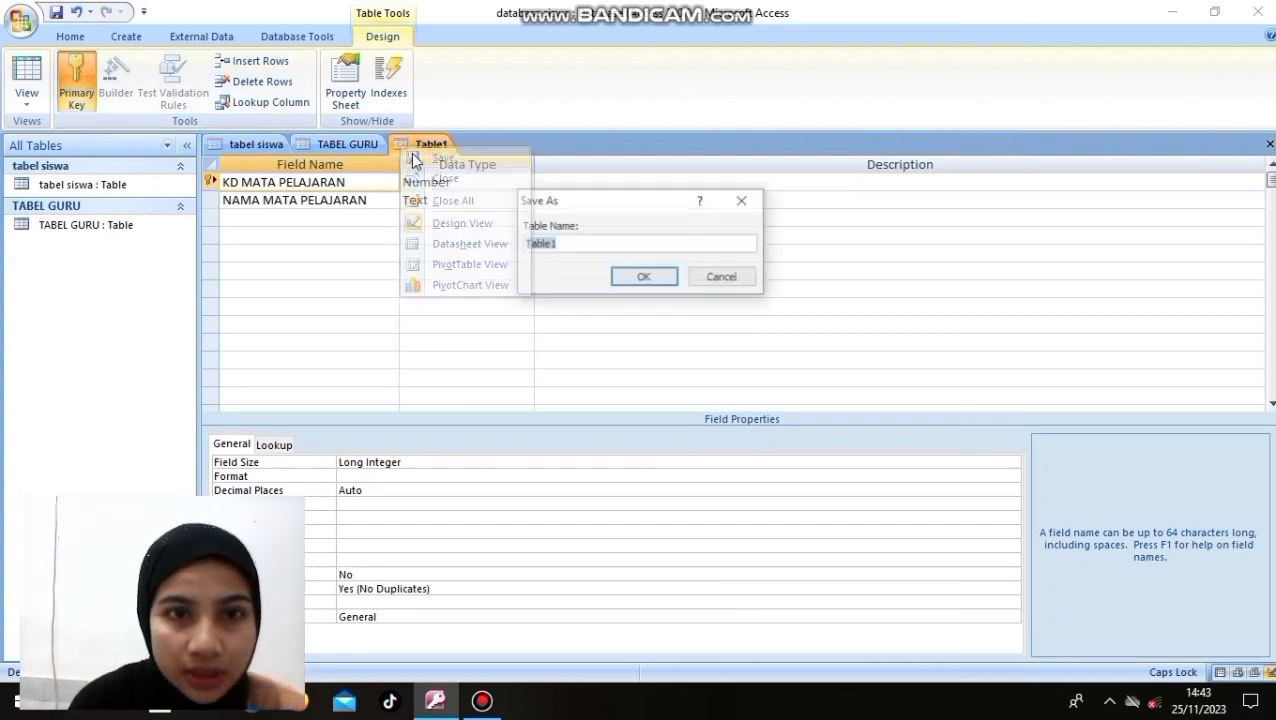
pyautogui.click(571, 243)
pyautogui.press('BackSpace')
pyautogui.press('BackSpace')
pyautogui.press('BackSpace')
pyautogui.press('BackSpace')
pyautogui.press('BackSpace')
pyautogui.press('BackSpace')
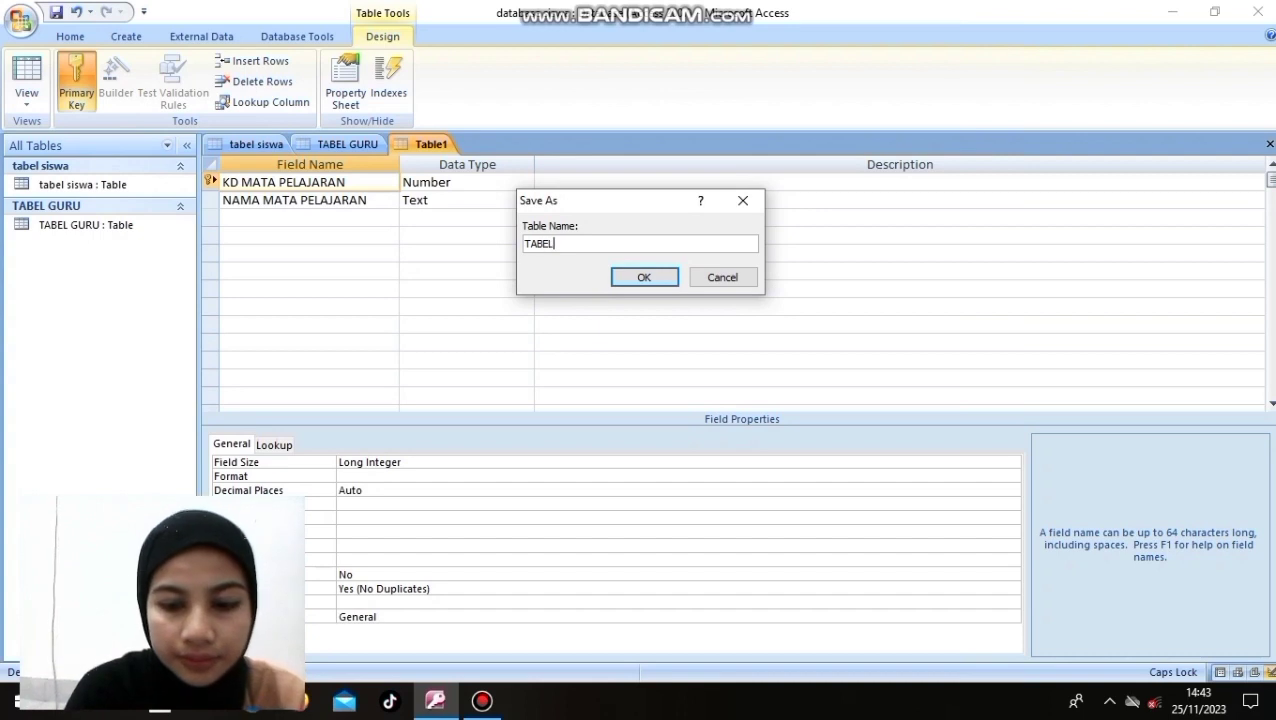
pyautogui.write('TABEL MATA PELAJARAN')
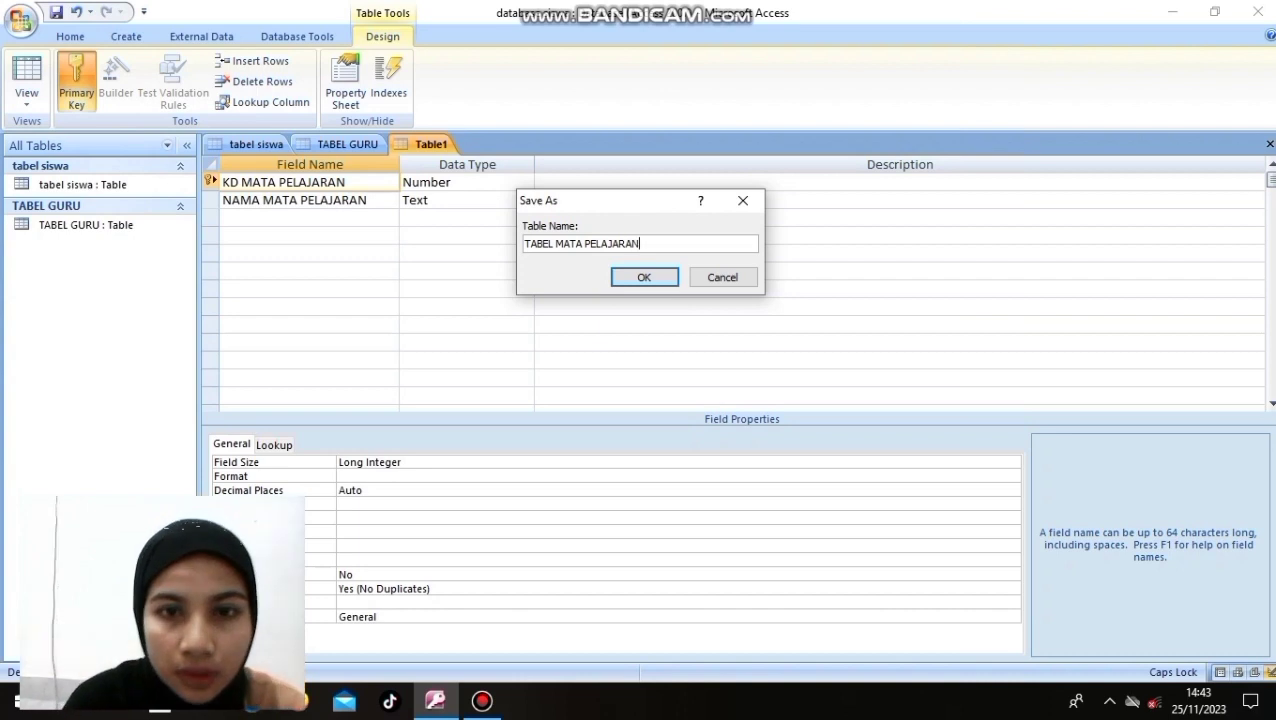
pyautogui.click(658, 277)
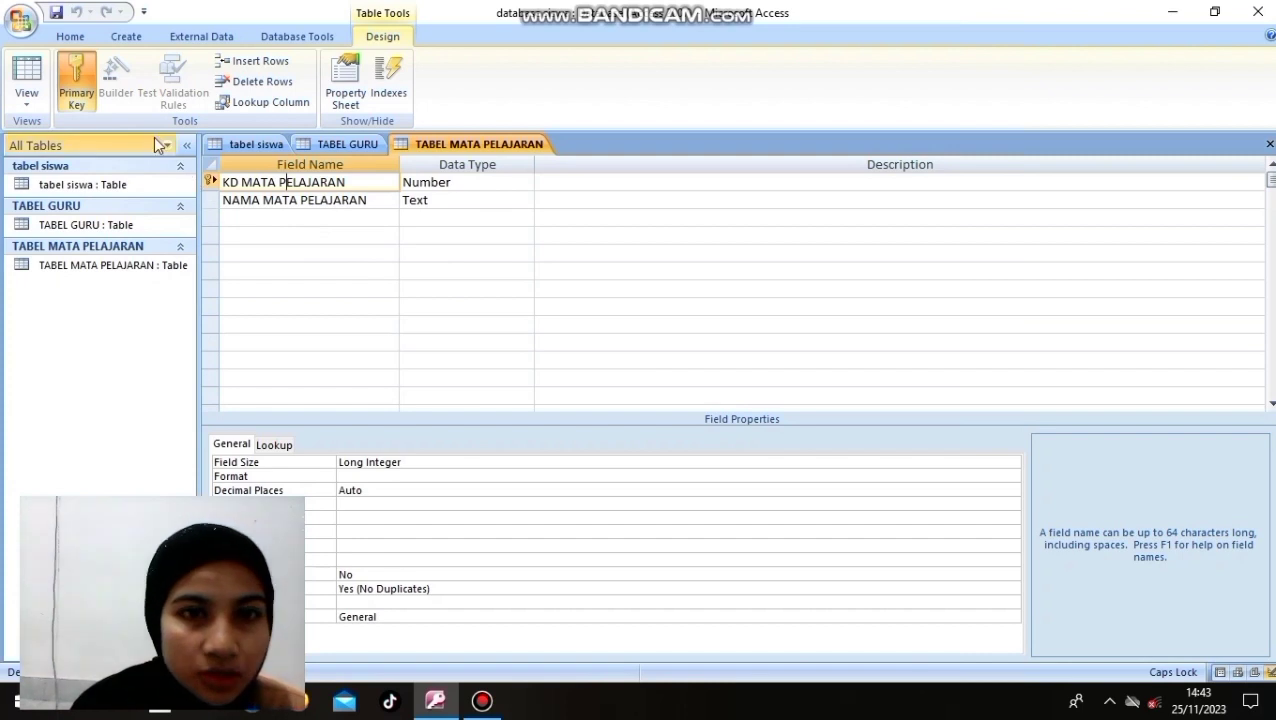
# Step: Create a new table in design view with the fields KD KELAS, NAMA KELAS and NAMA SISWA
pyautogui.click(138, 36)
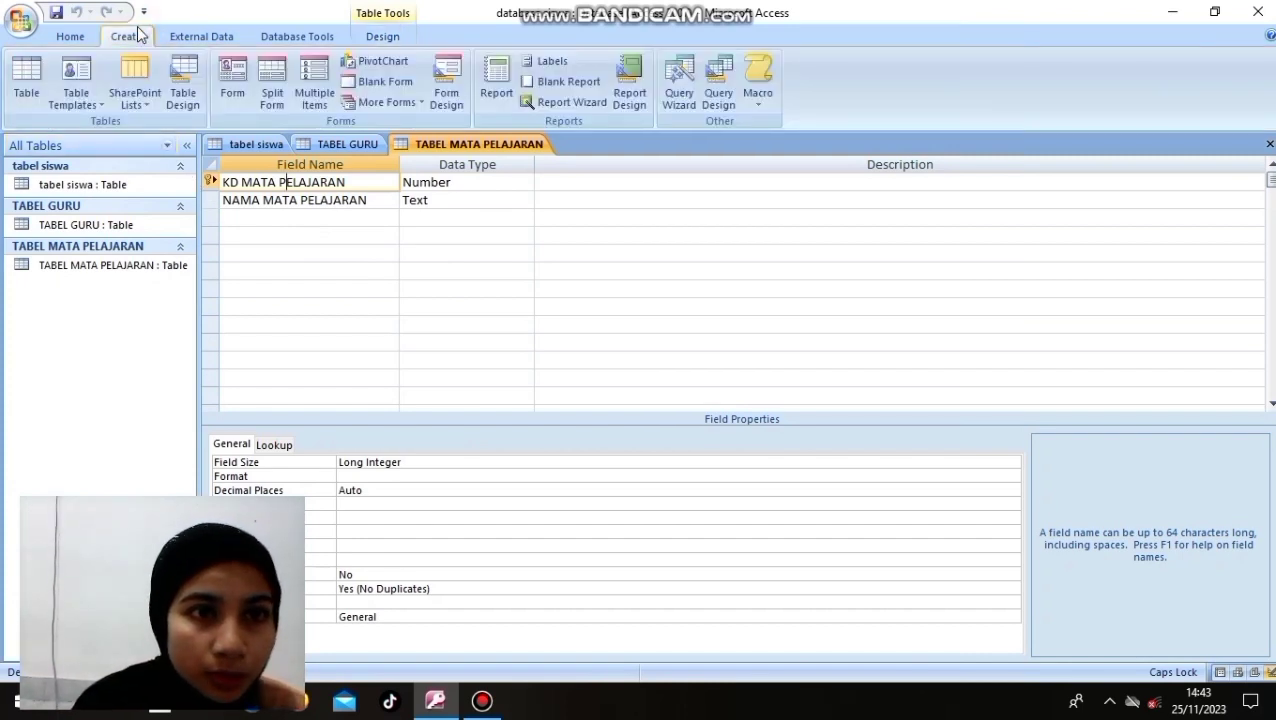
pyautogui.click(190, 104)
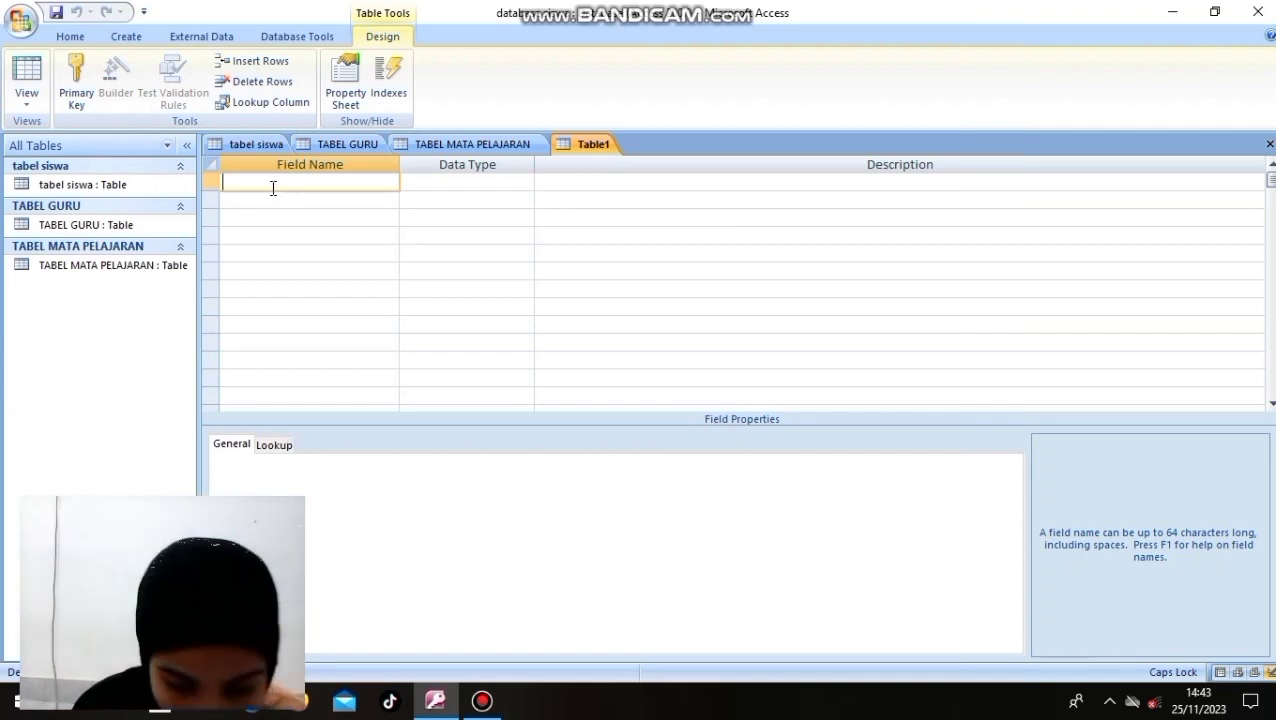
pyautogui.write('KD')
pyautogui.write('KELAS')
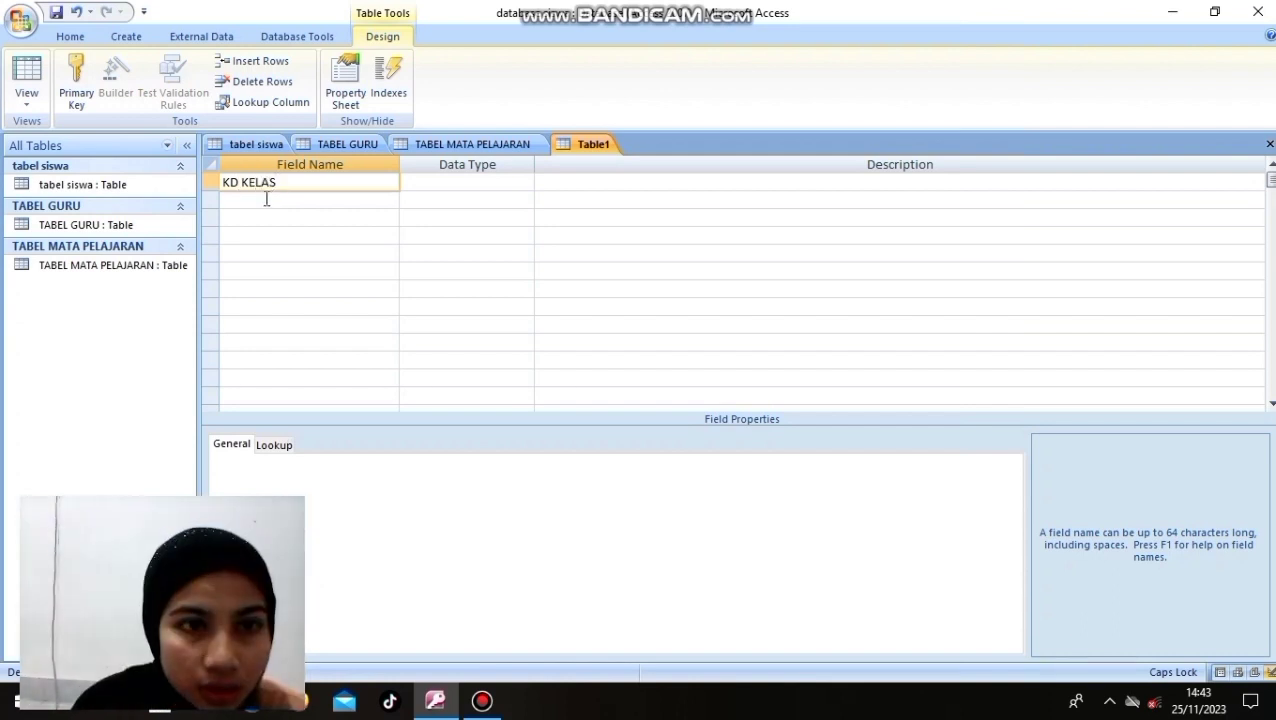
pyautogui.click(266, 199)
pyautogui.write('NAMA')
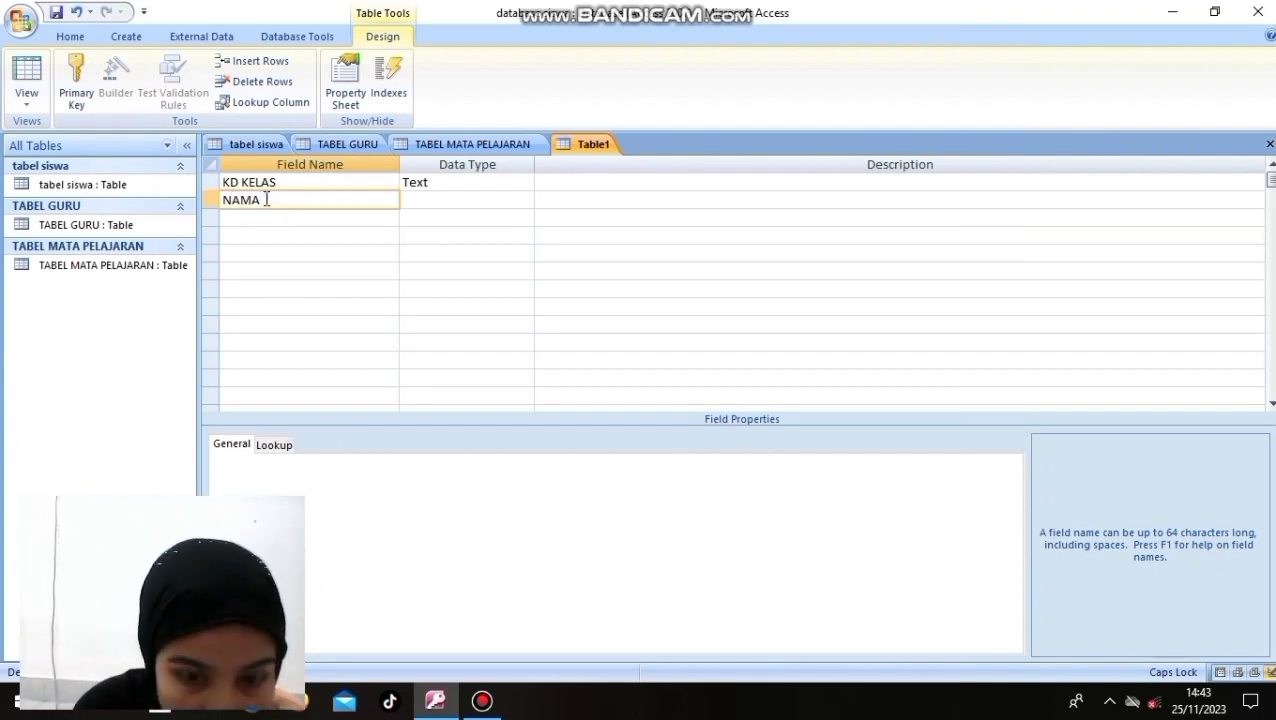
pyautogui.write(' KELAS')
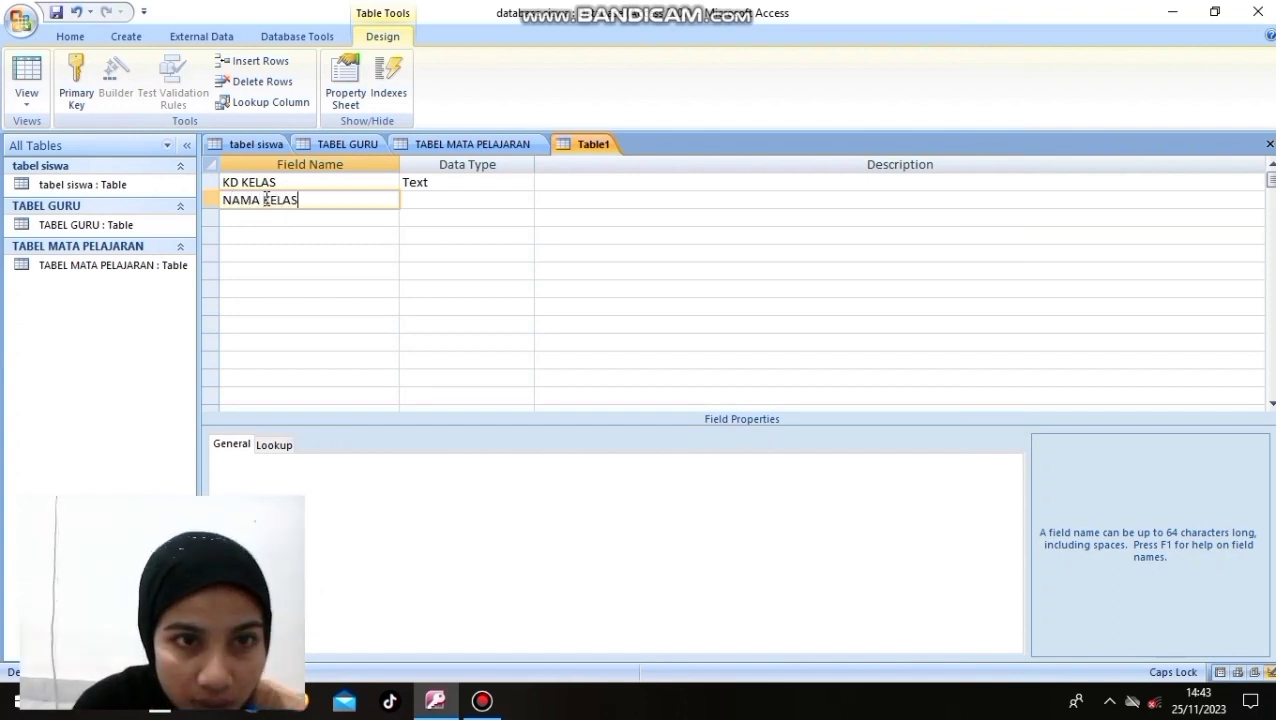
pyautogui.click(248, 218)
pyautogui.write('NAMA SISWA')
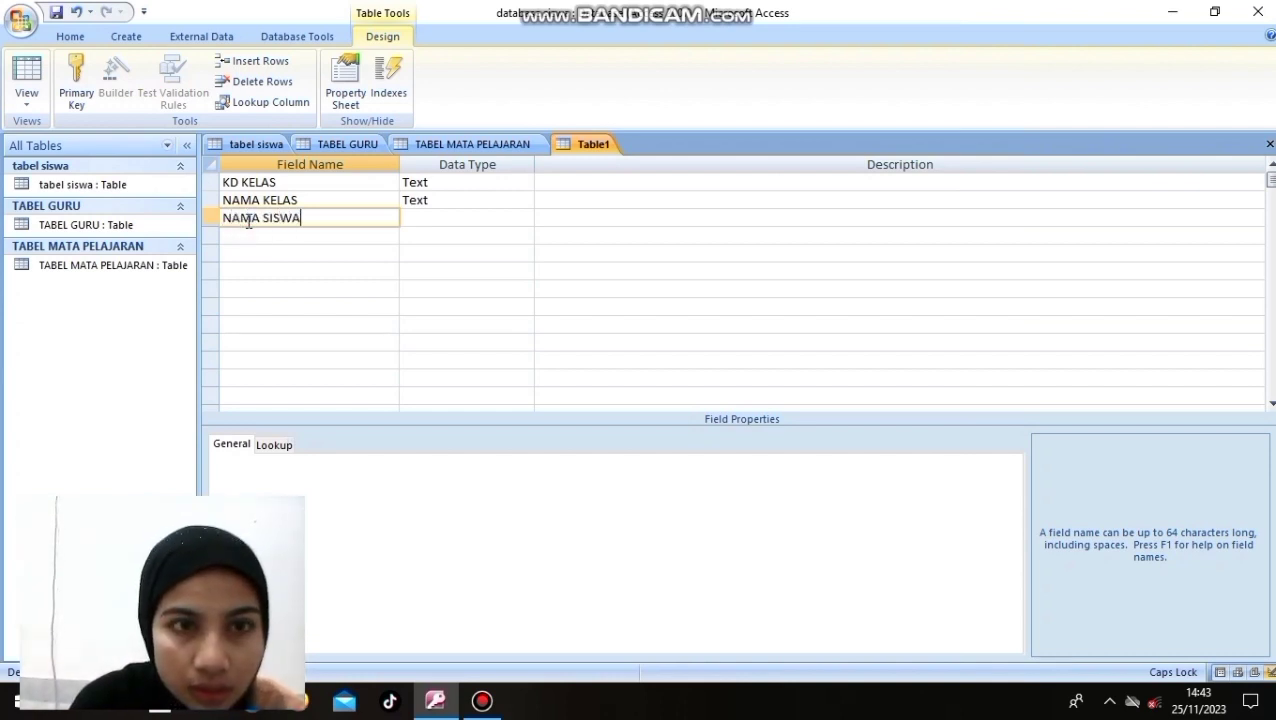
# Step: Set the data type of the KD KELAS field to Number
pyautogui.click(414, 180)
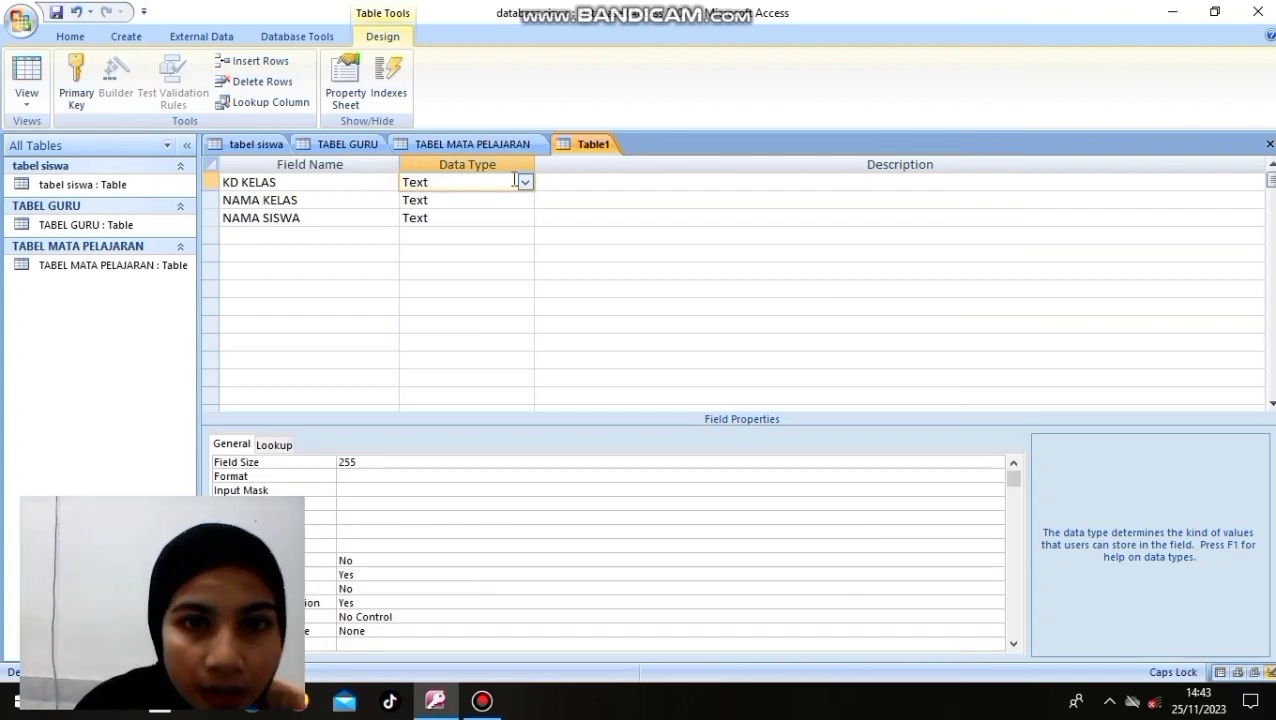
pyautogui.click(523, 182)
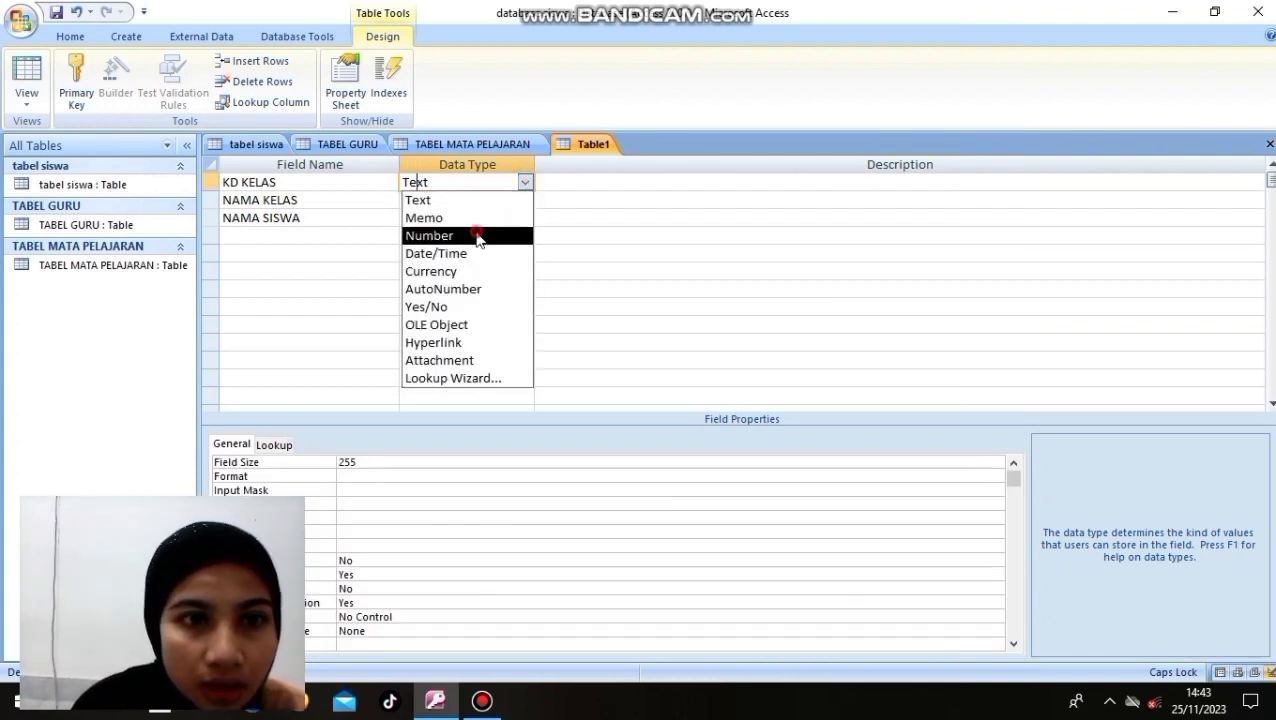
pyautogui.click(476, 235)
# Step: Start the Lookup Wizard for the NAMA KELAS field and choose to supply the list values manually
pyautogui.click(465, 207)
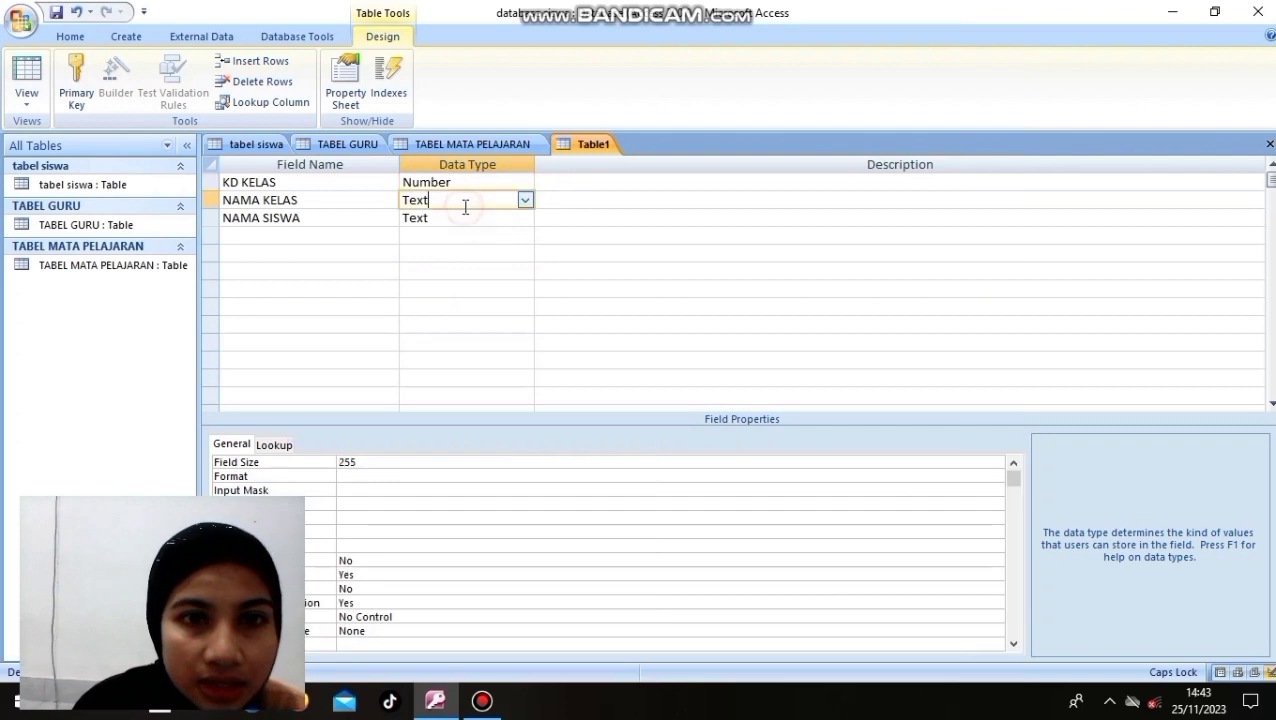
pyautogui.click(525, 202)
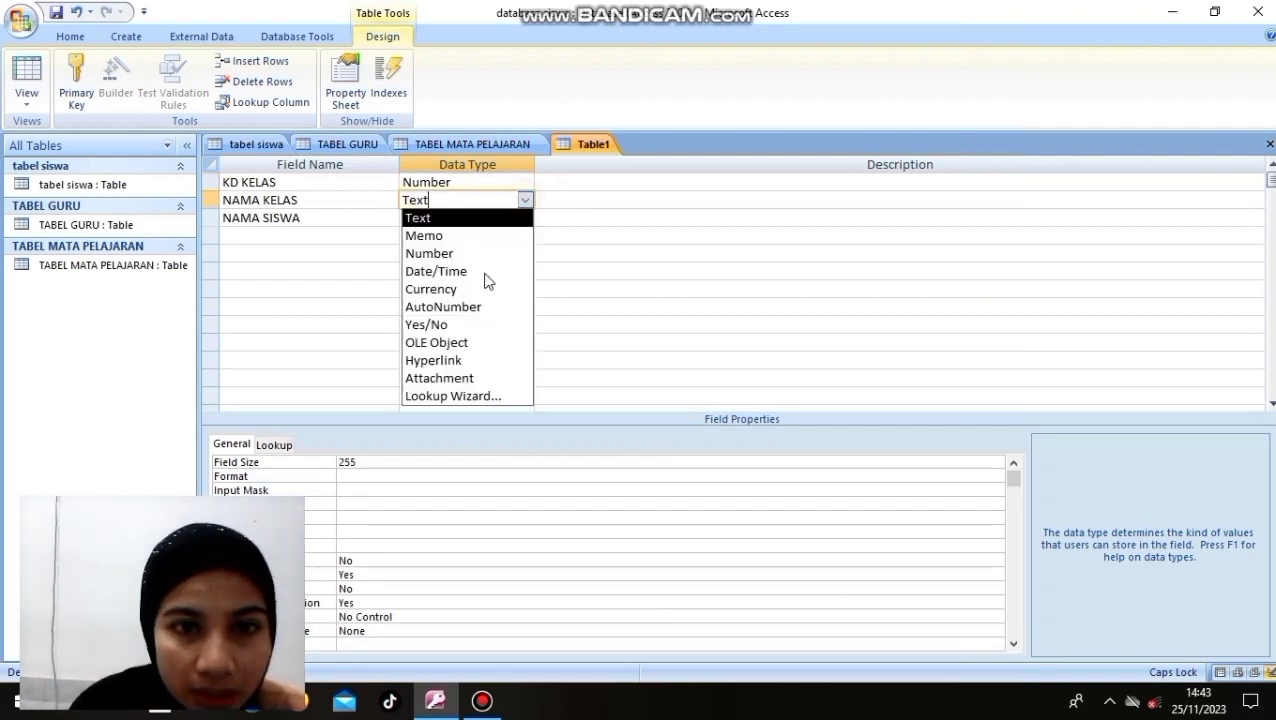
pyautogui.click(455, 397)
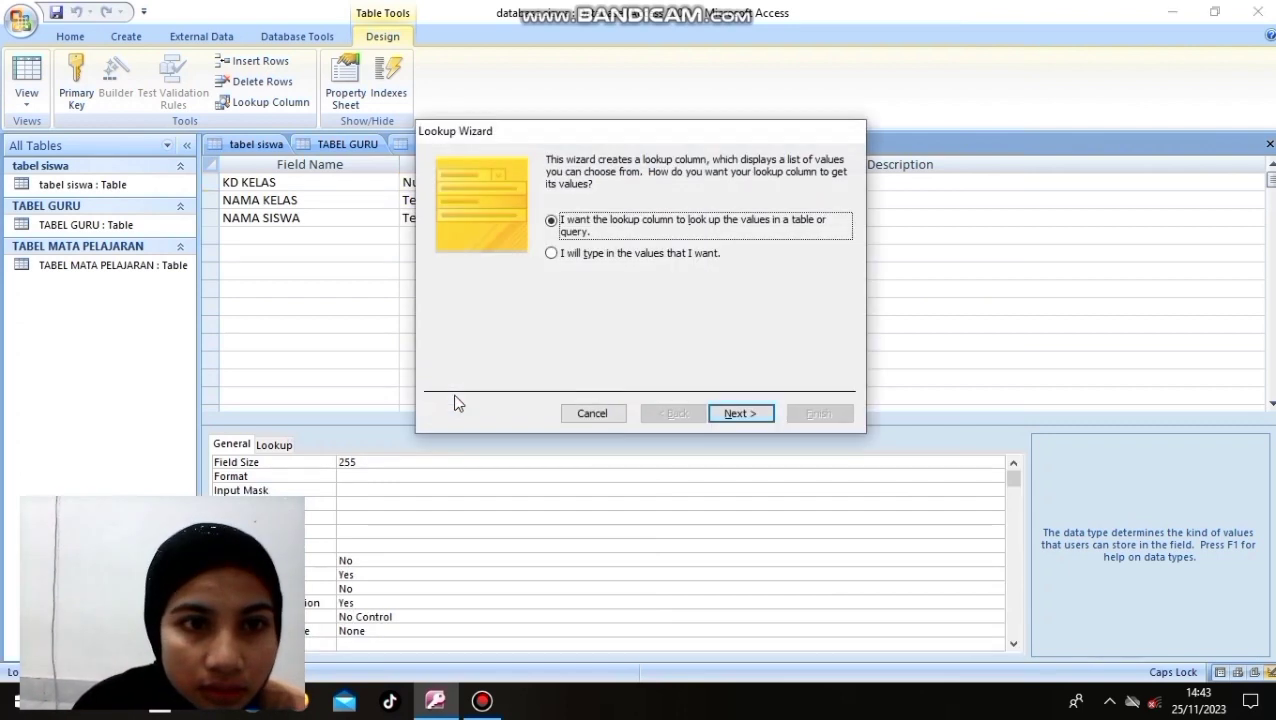
pyautogui.click(606, 252)
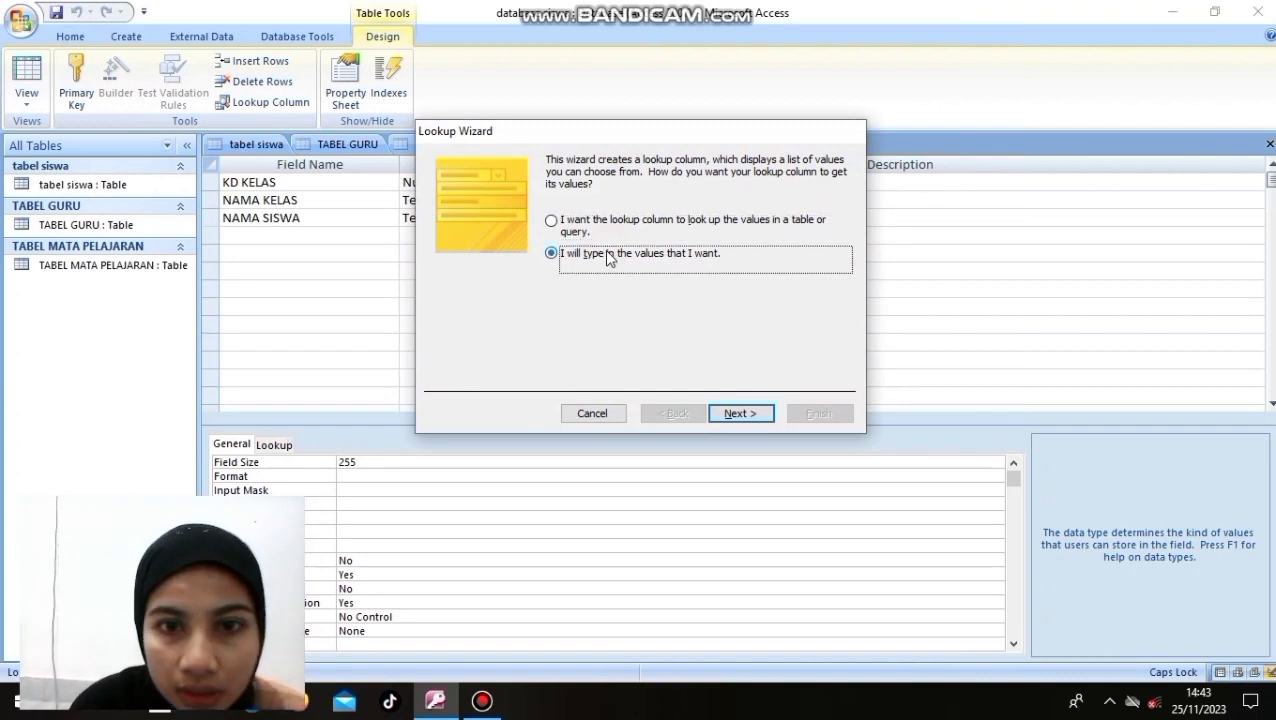
pyautogui.click(741, 413)
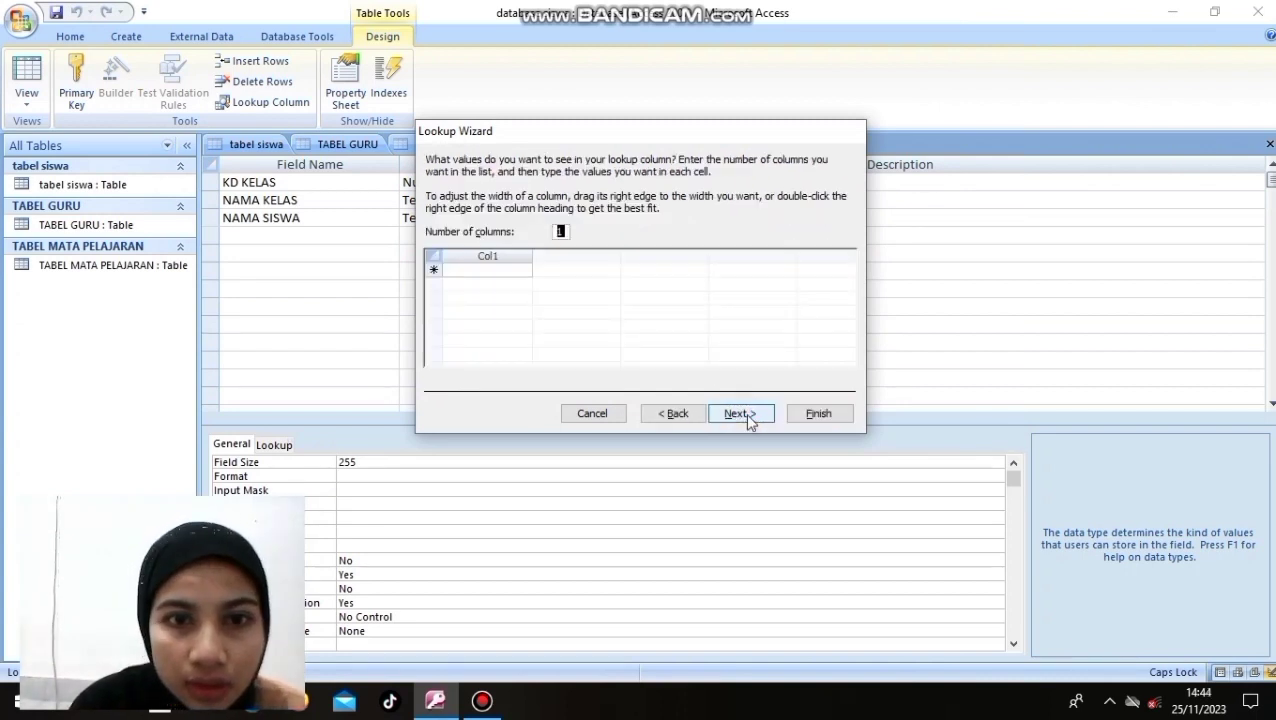
# Step: Enter SK A, SK B and SK C as the lookup values for NAMA KELAS and finish the wizard
pyautogui.click(456, 272)
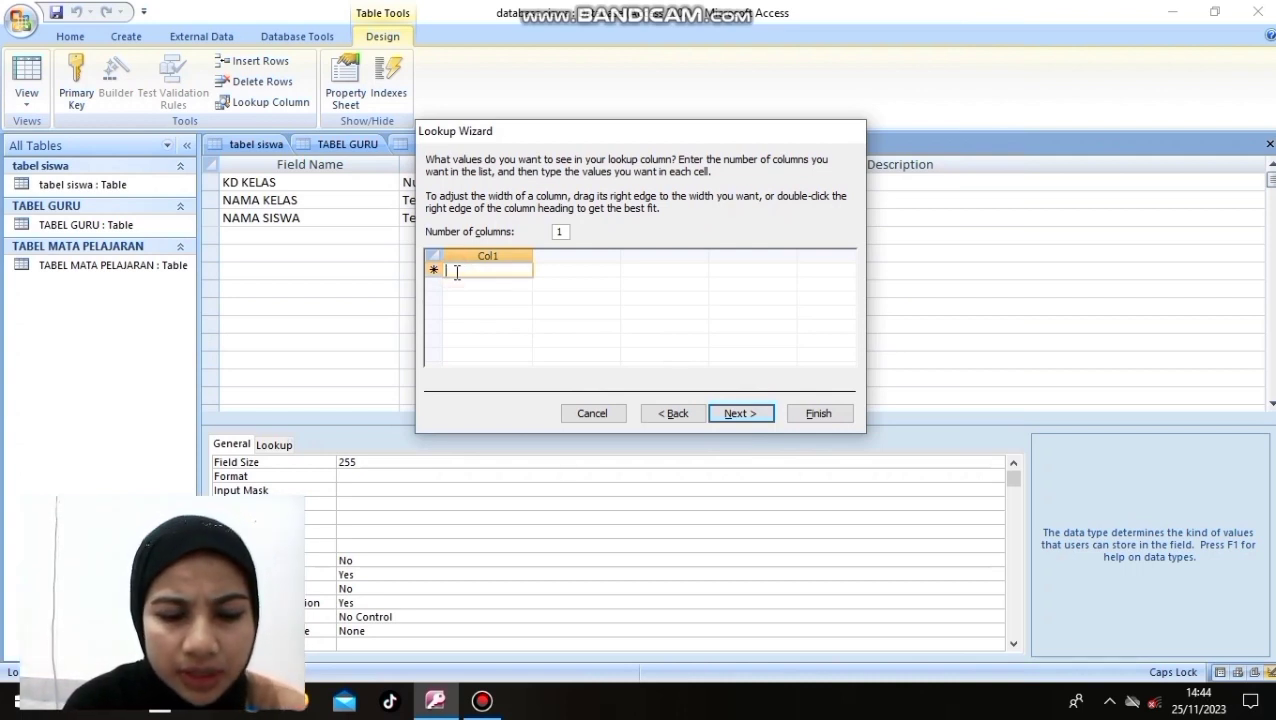
pyautogui.write('SK A')
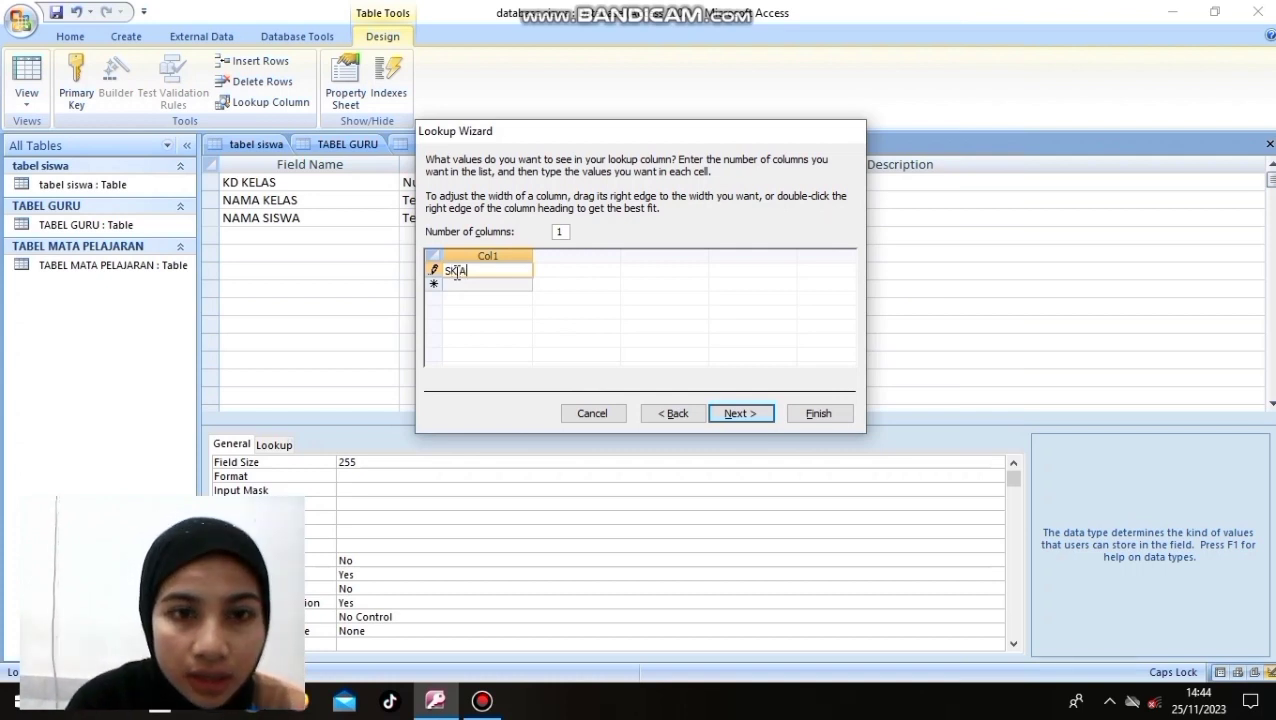
pyautogui.click(456, 284)
pyautogui.write('SK')
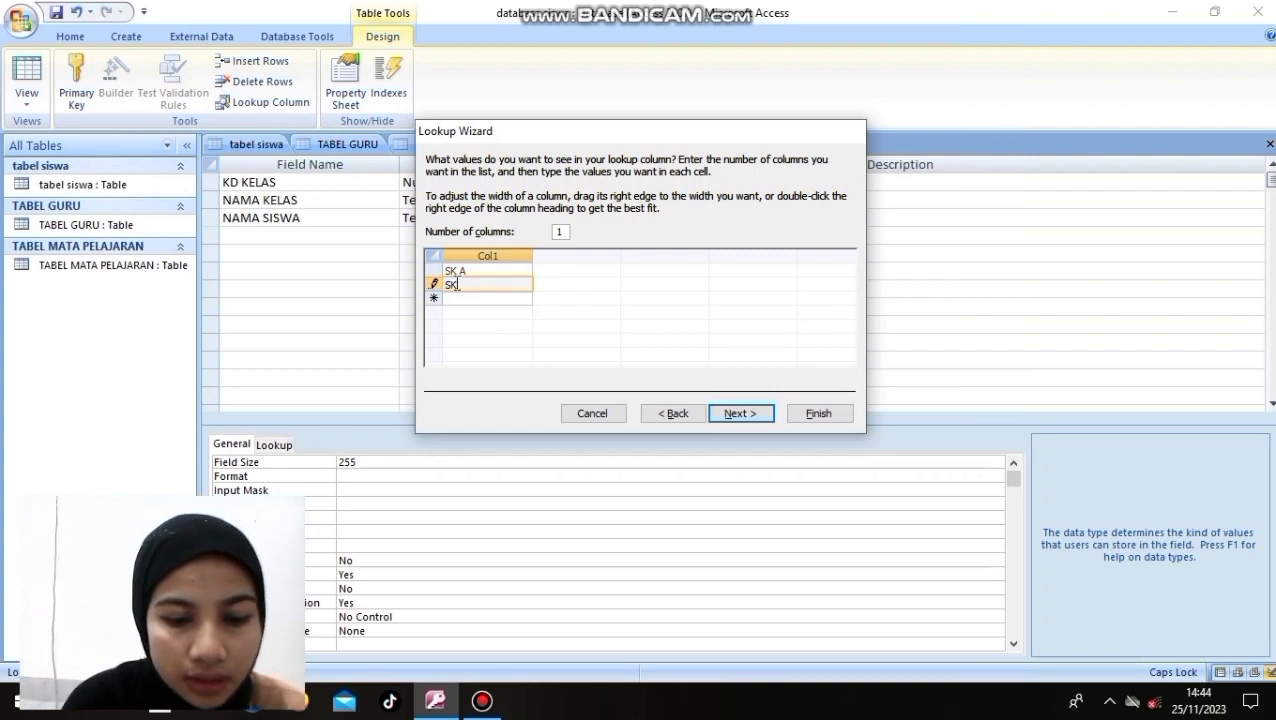
pyautogui.write(' B')
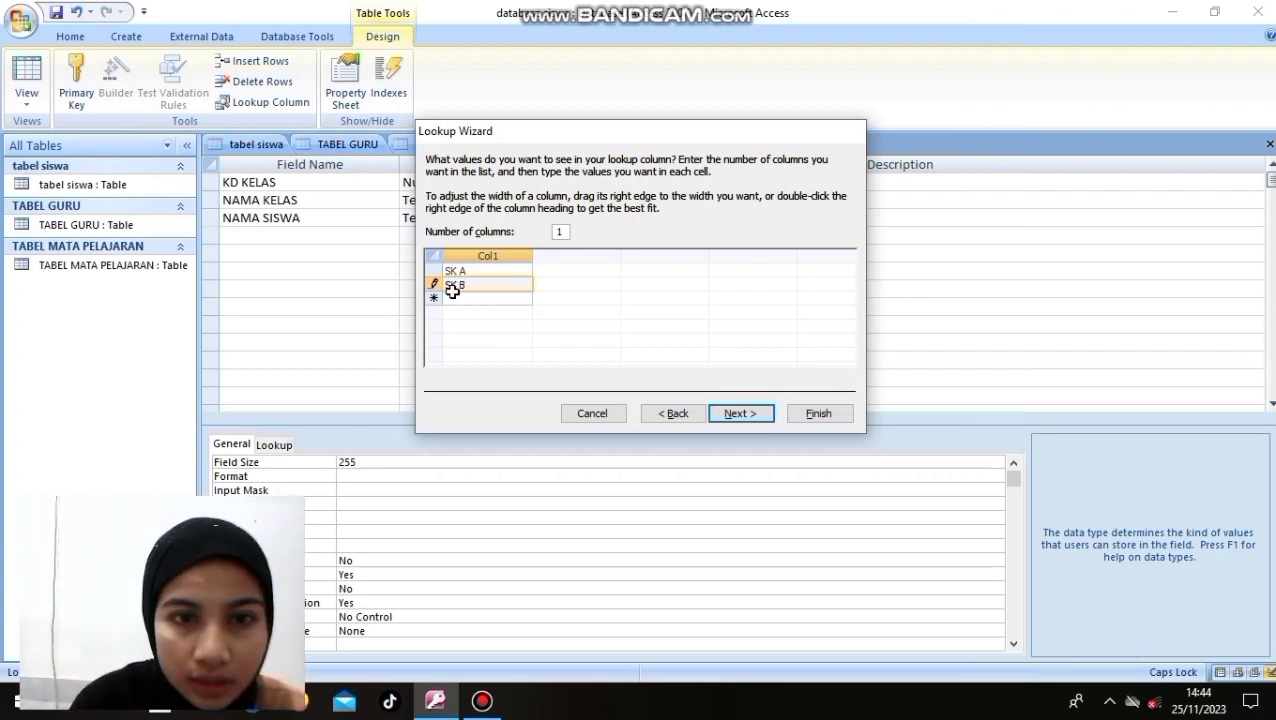
pyautogui.click(452, 298)
pyautogui.write('SK C')
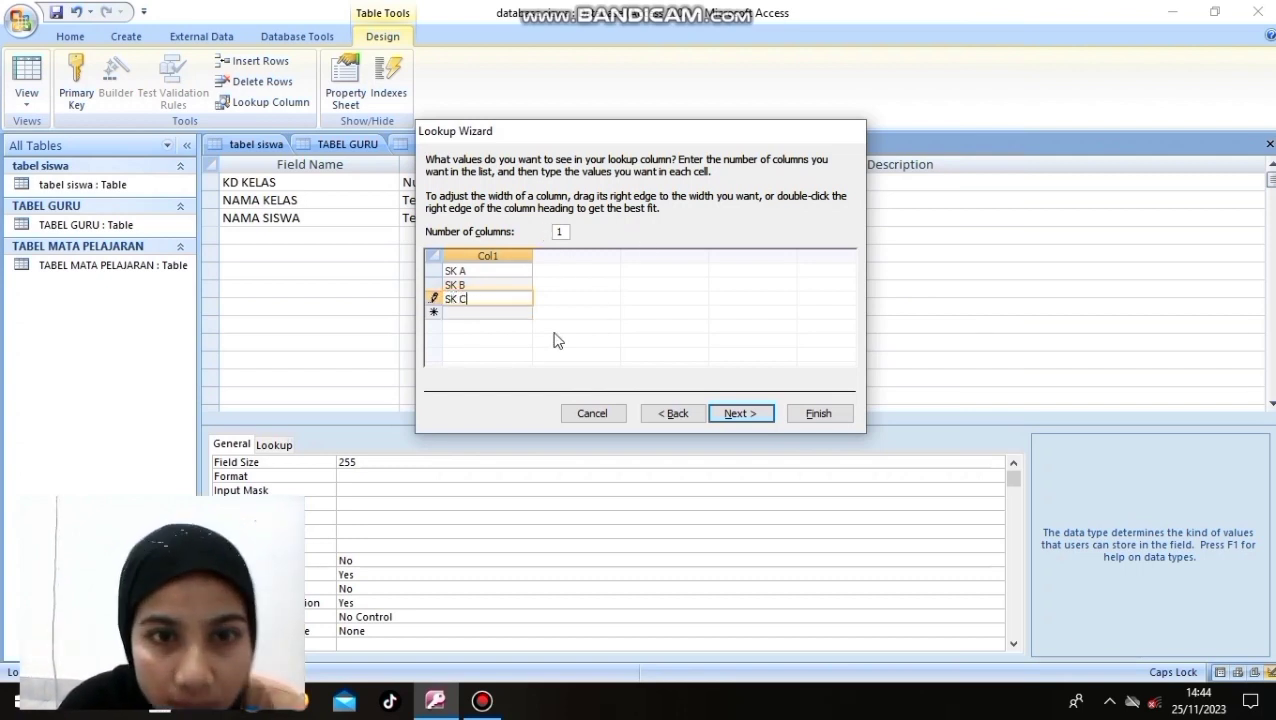
pyautogui.click(750, 414)
pyautogui.click(806, 412)
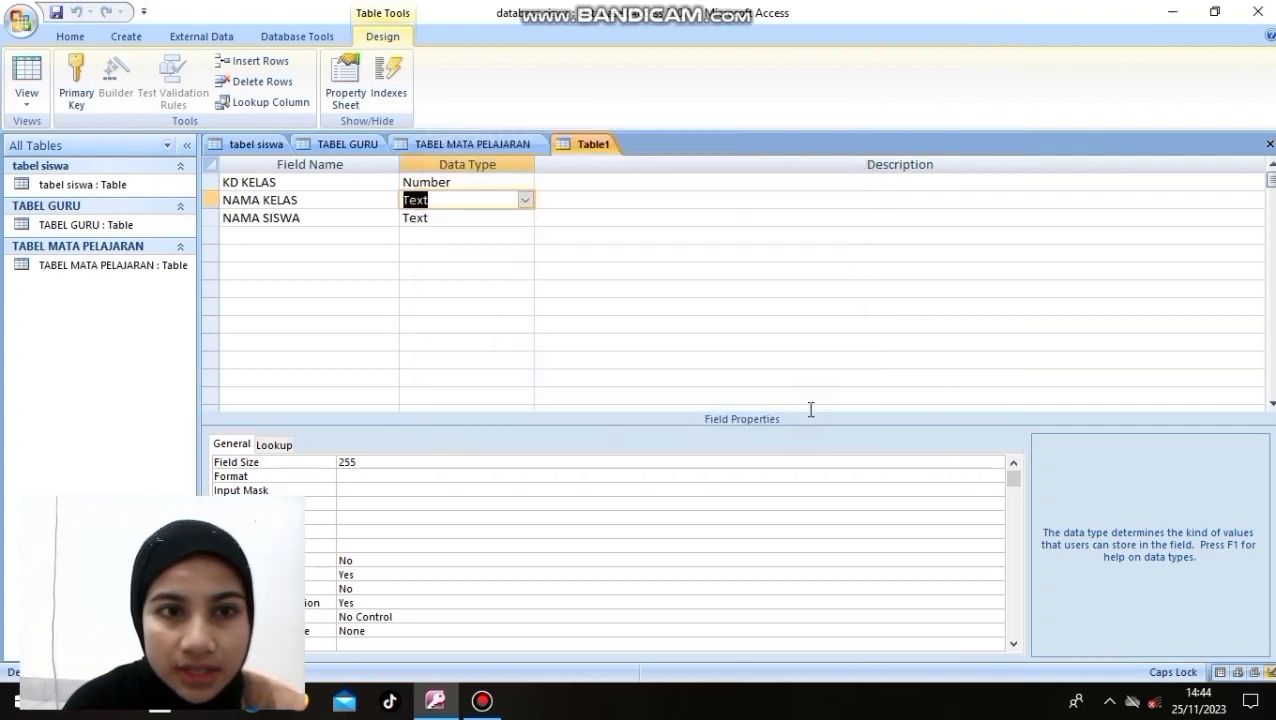
pyautogui.click(478, 221)
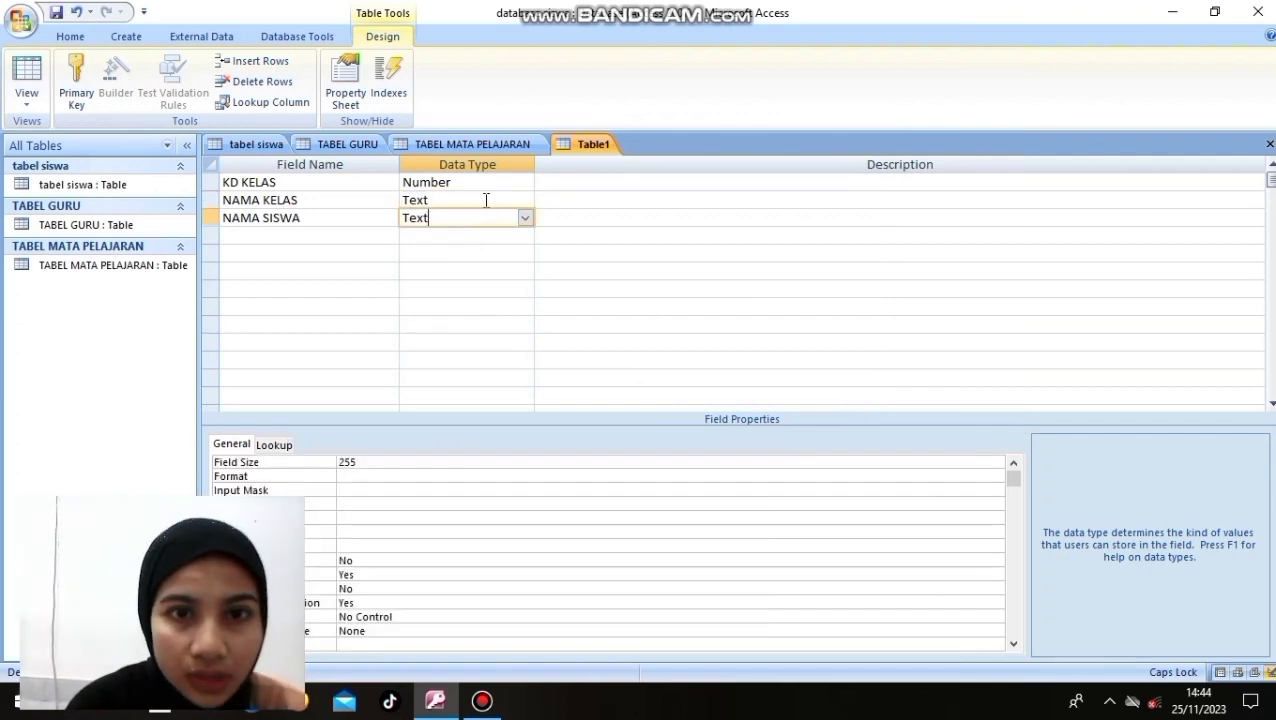
pyautogui.rightClick(560, 148)
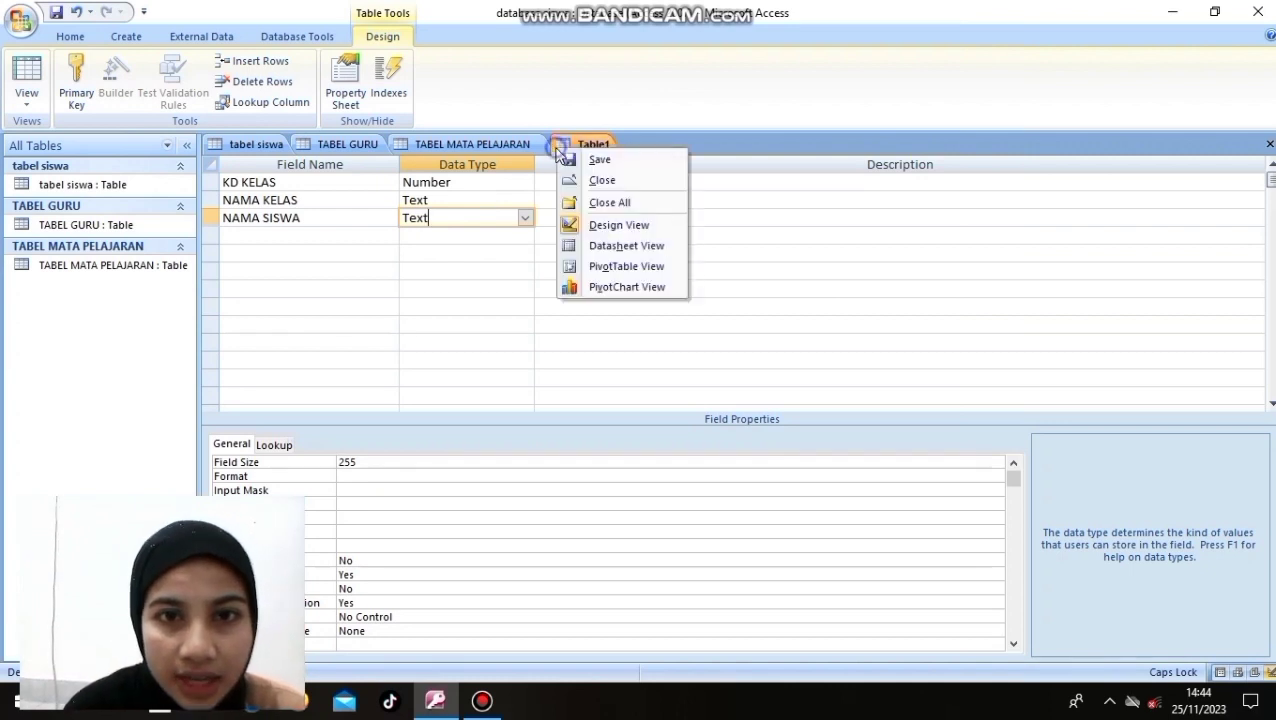
pyautogui.click(598, 160)
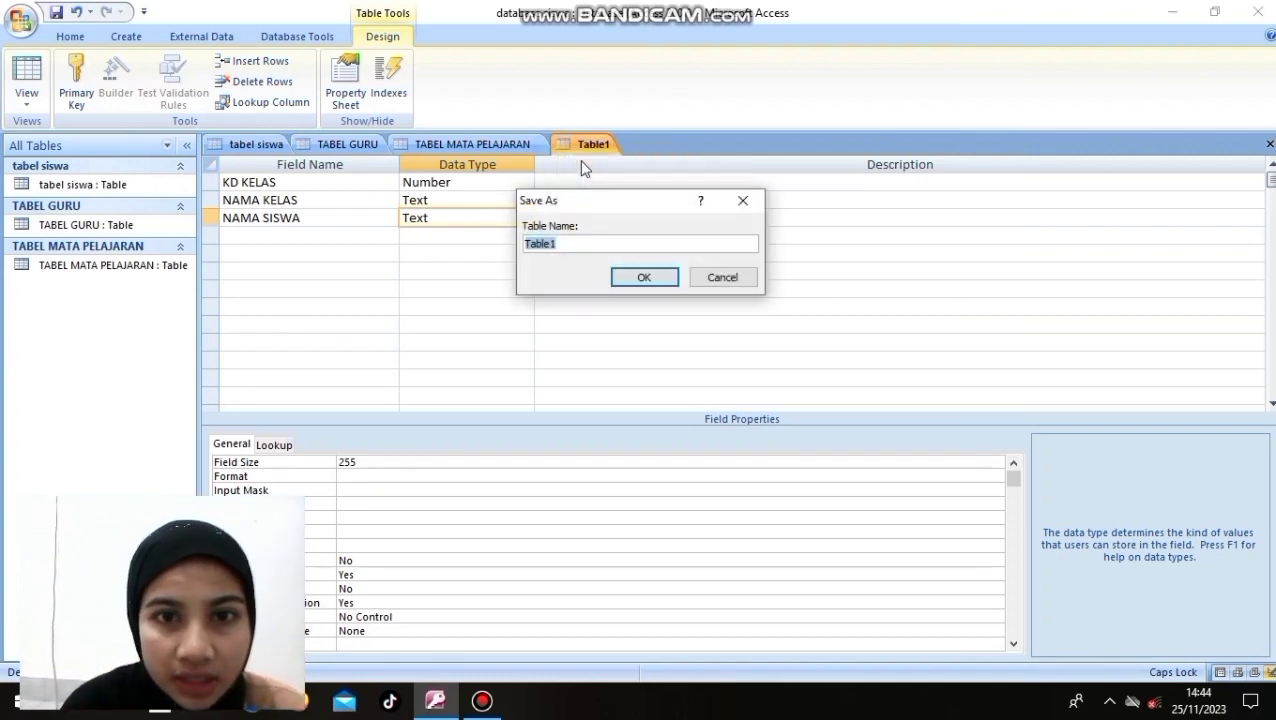
pyautogui.click(556, 246)
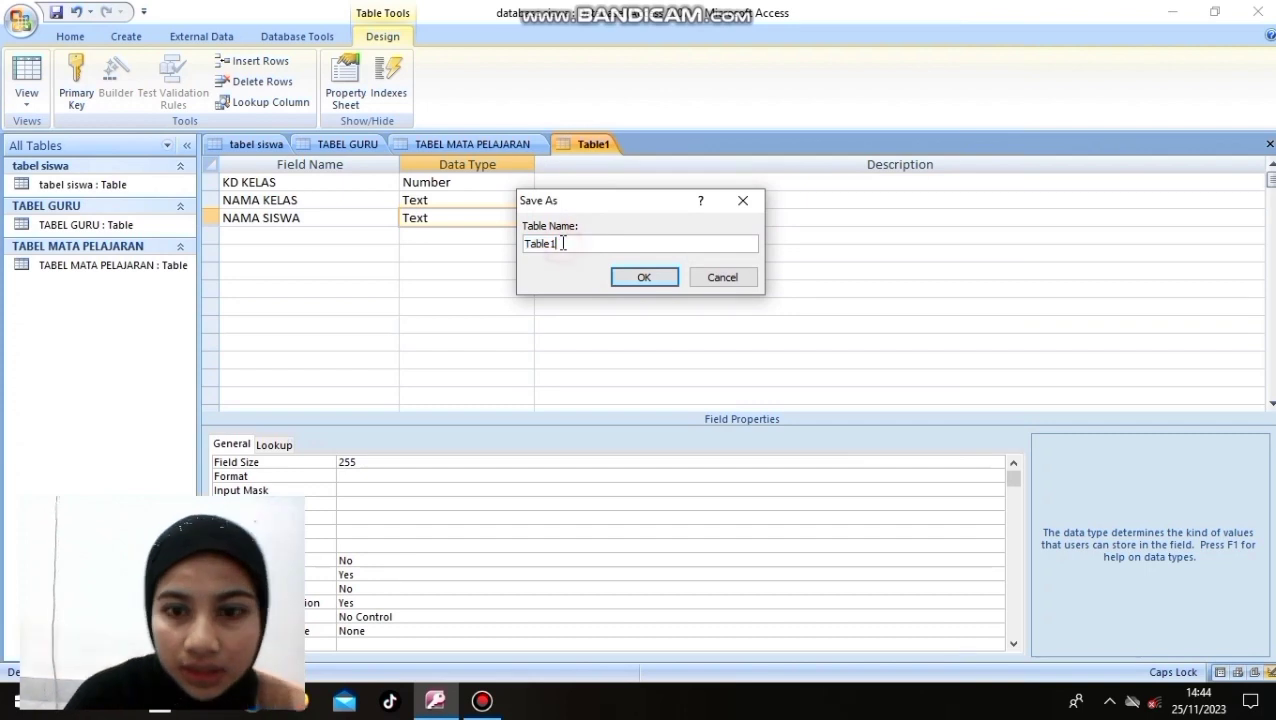
pyautogui.click(277, 176)
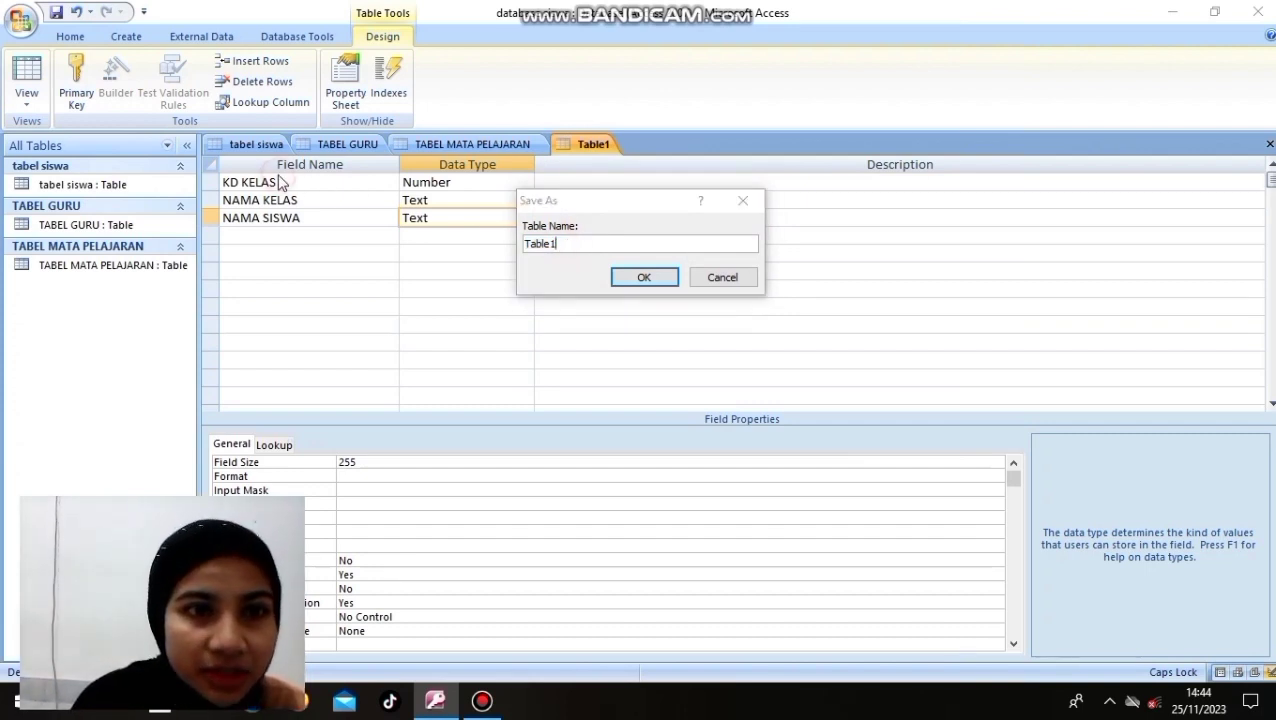
pyautogui.click(743, 201)
# Step: Make KD KELAS the primary key and save the table under the name TABEL KELAS
pyautogui.click(244, 181)
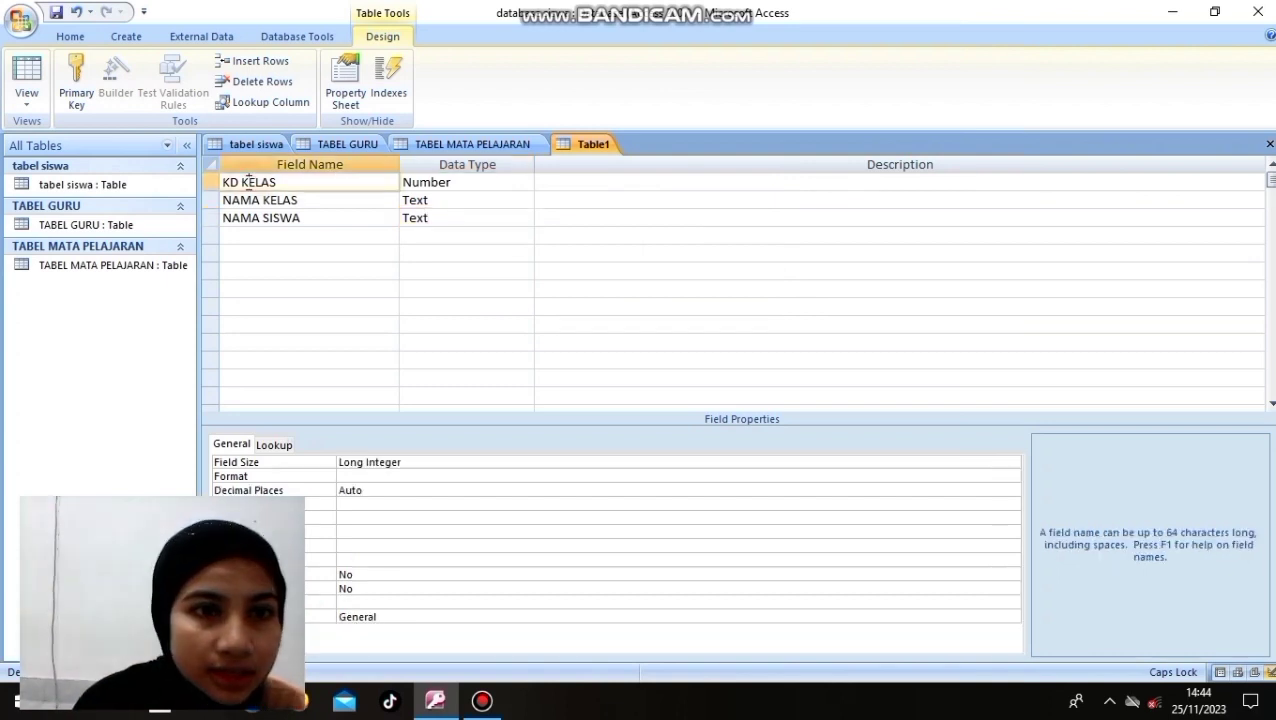
pyautogui.click(78, 70)
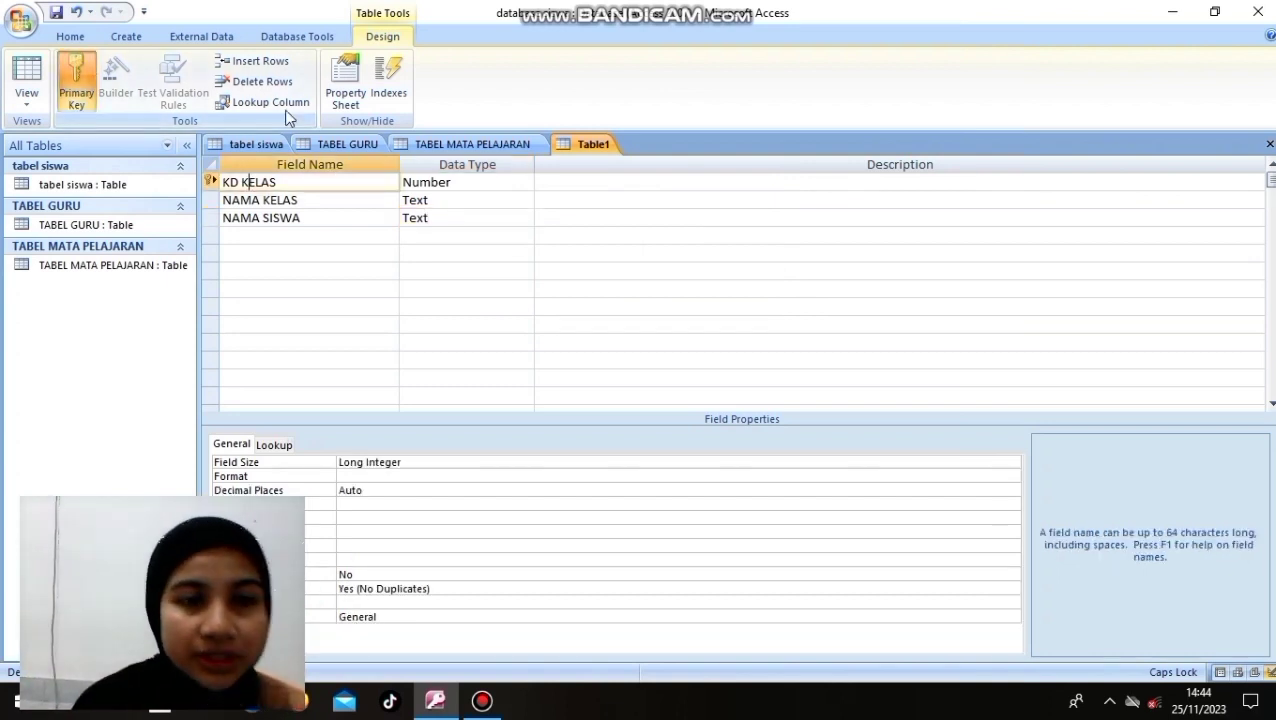
pyautogui.rightClick(562, 146)
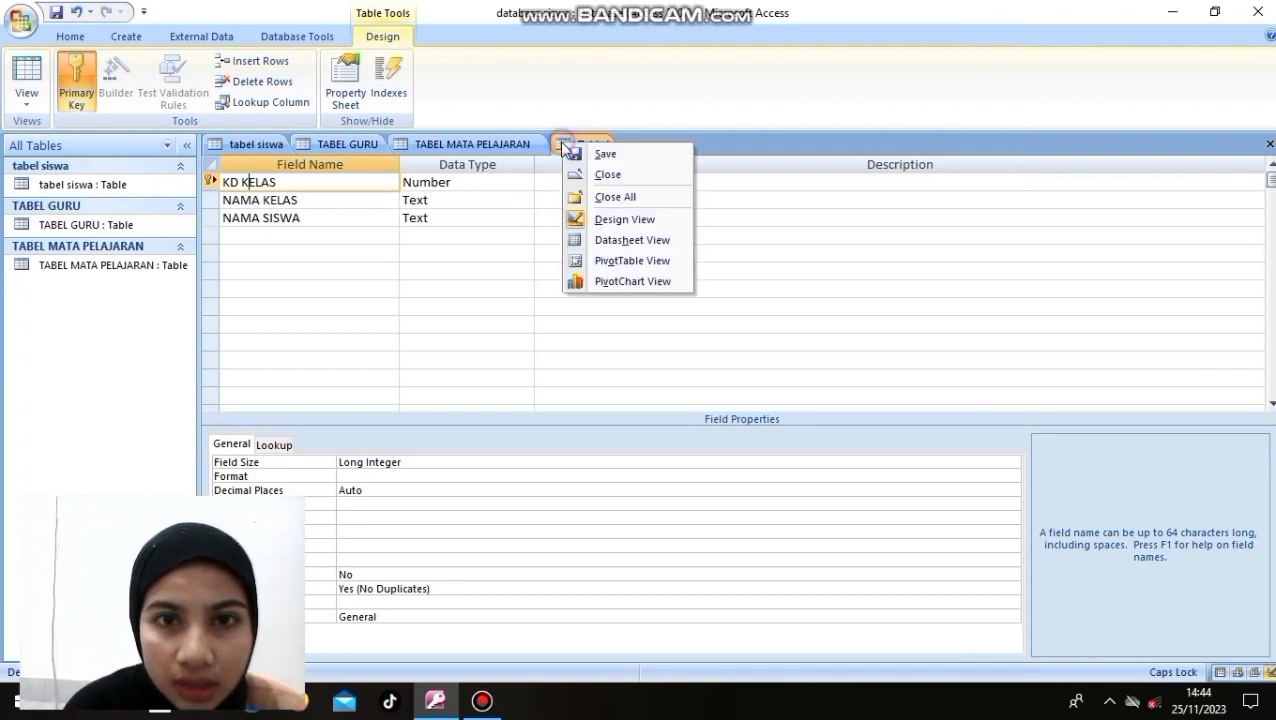
pyautogui.click(577, 158)
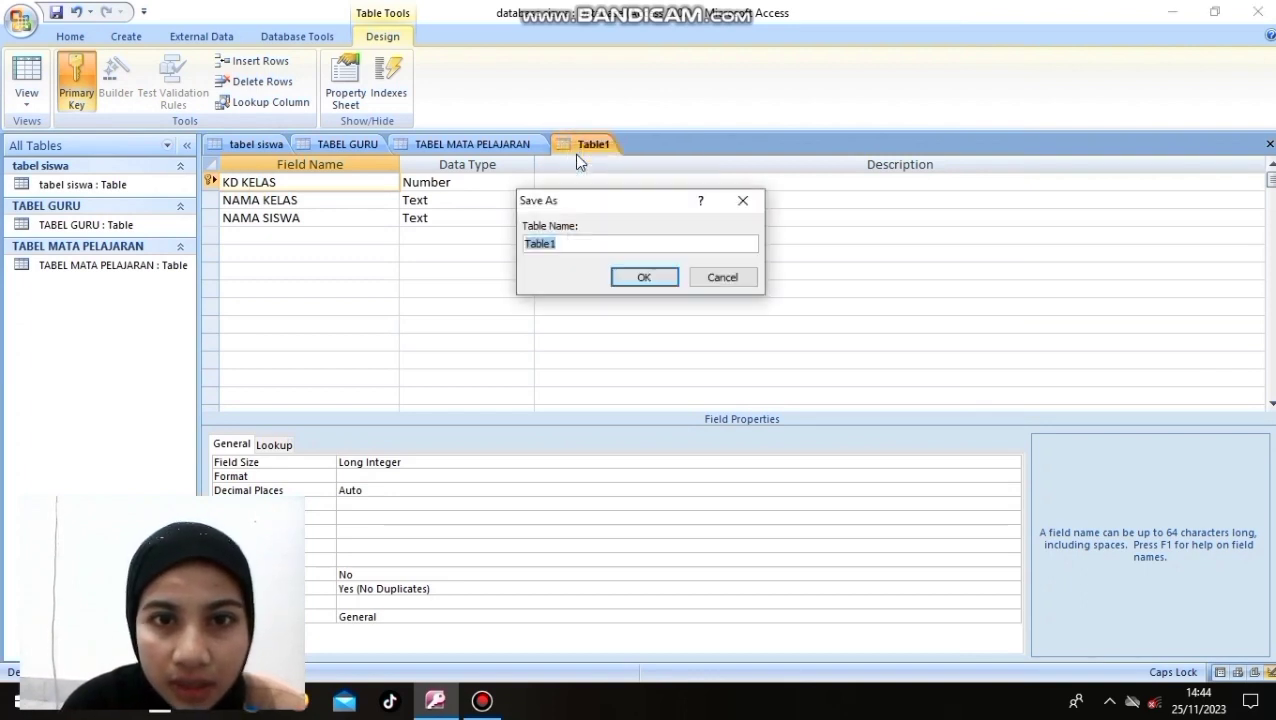
pyautogui.click(568, 243)
pyautogui.press('BackSpace')
pyautogui.press('BackSpace')
pyautogui.press('BackSpace')
pyautogui.press('BackSpace')
pyautogui.press('BackSpace')
pyautogui.press('BackSpace')
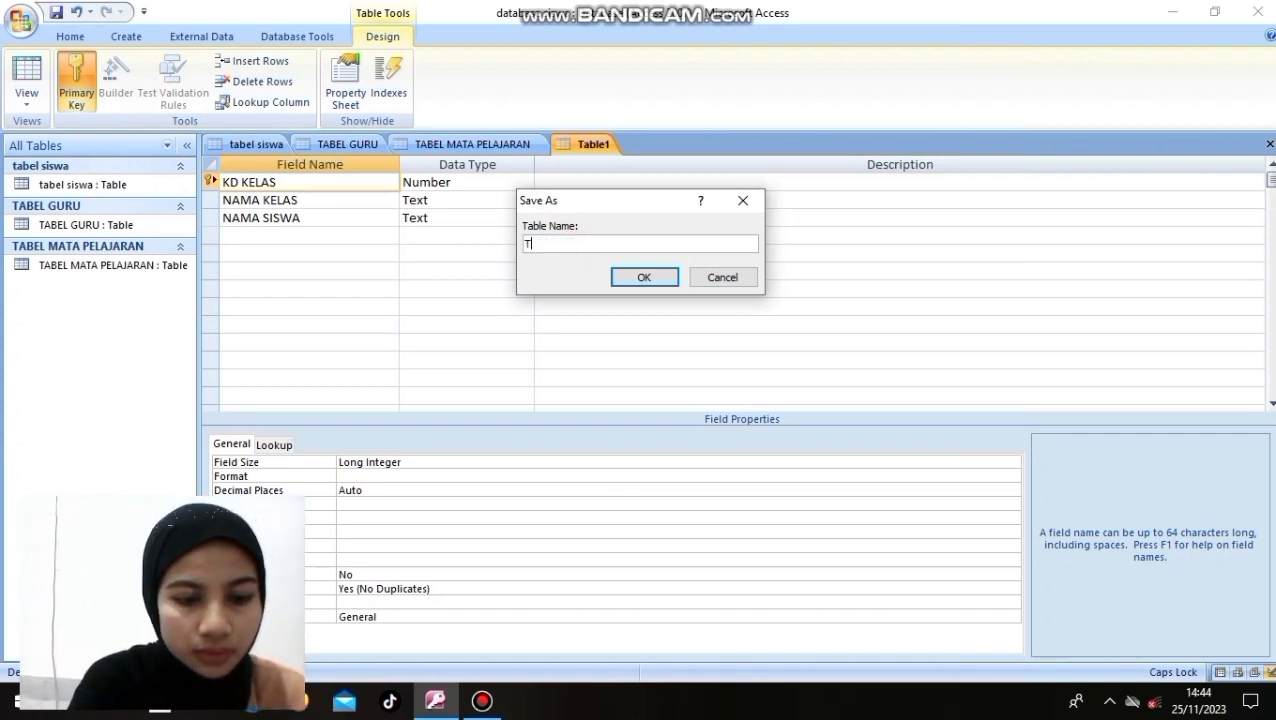
pyautogui.write('TABEL KELAS')
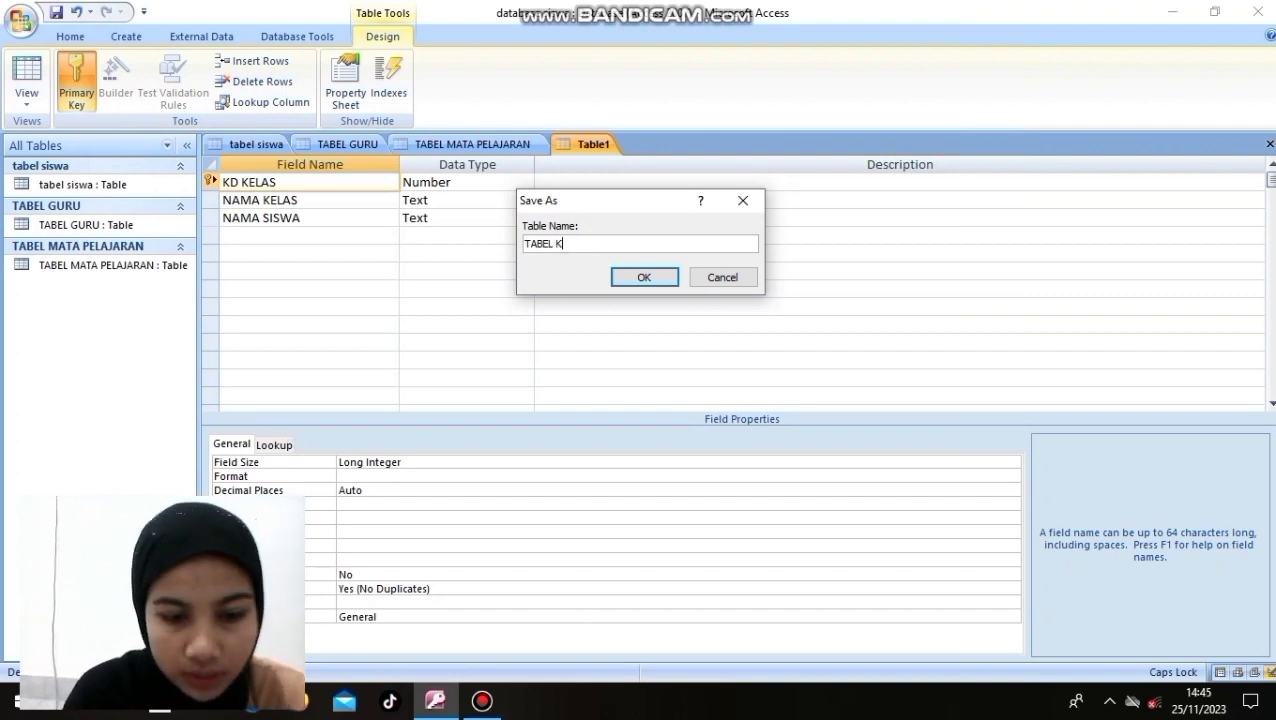
pyautogui.click(646, 278)
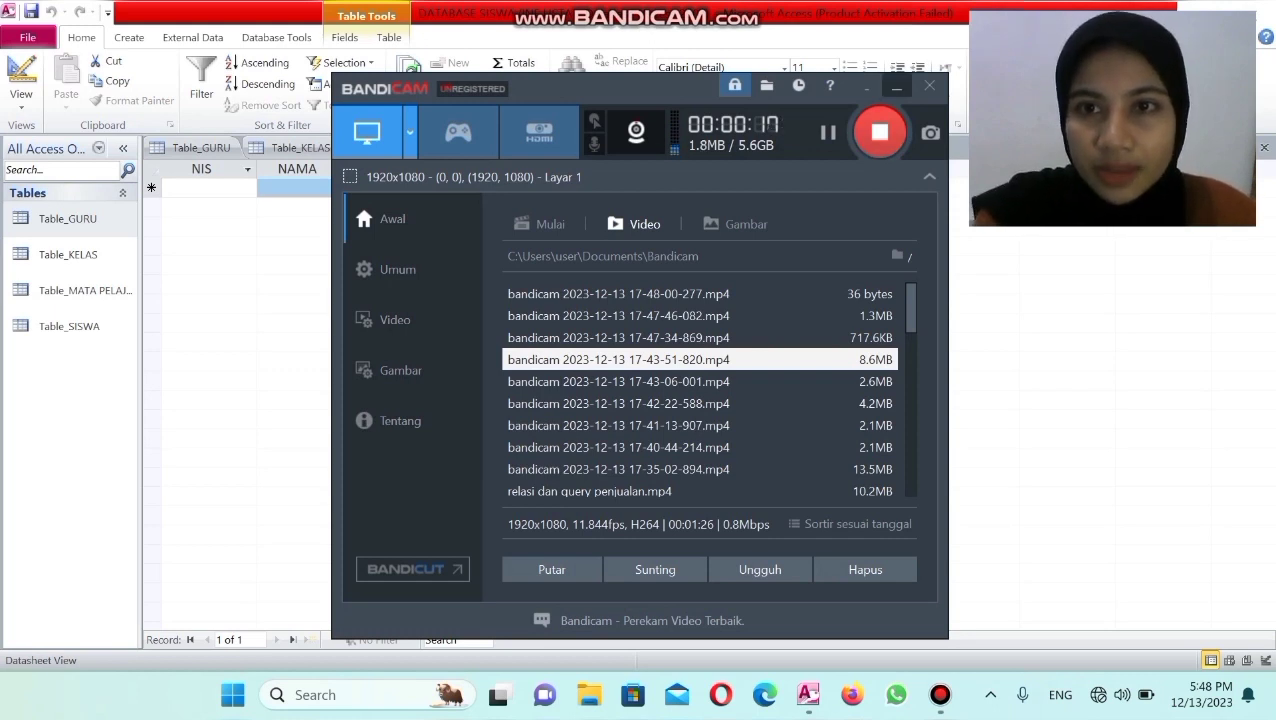
# Step: Review the fields of Table_GURU, Table_KELAS, Table_MATA PELAJARAN and Table_SISWA by bringing up each table in turn
pyautogui.click(896, 86)
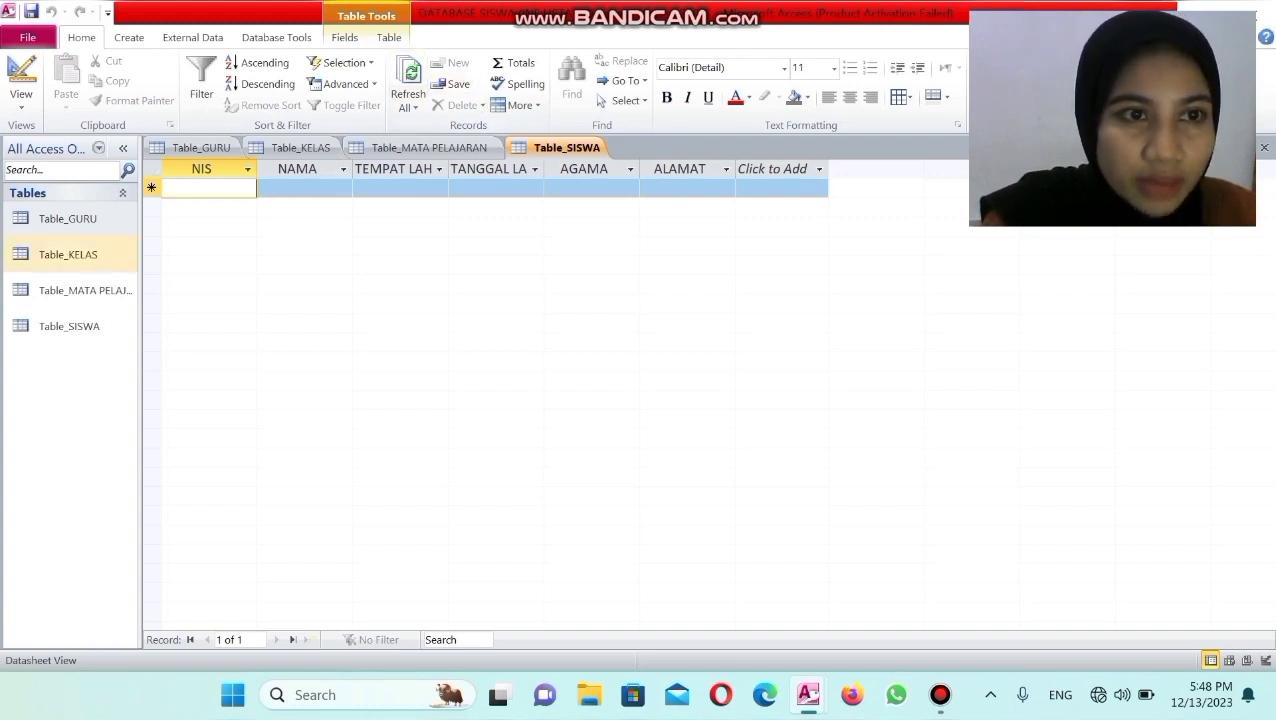
pyautogui.click(70, 219)
pyautogui.doubleClick(70, 219)
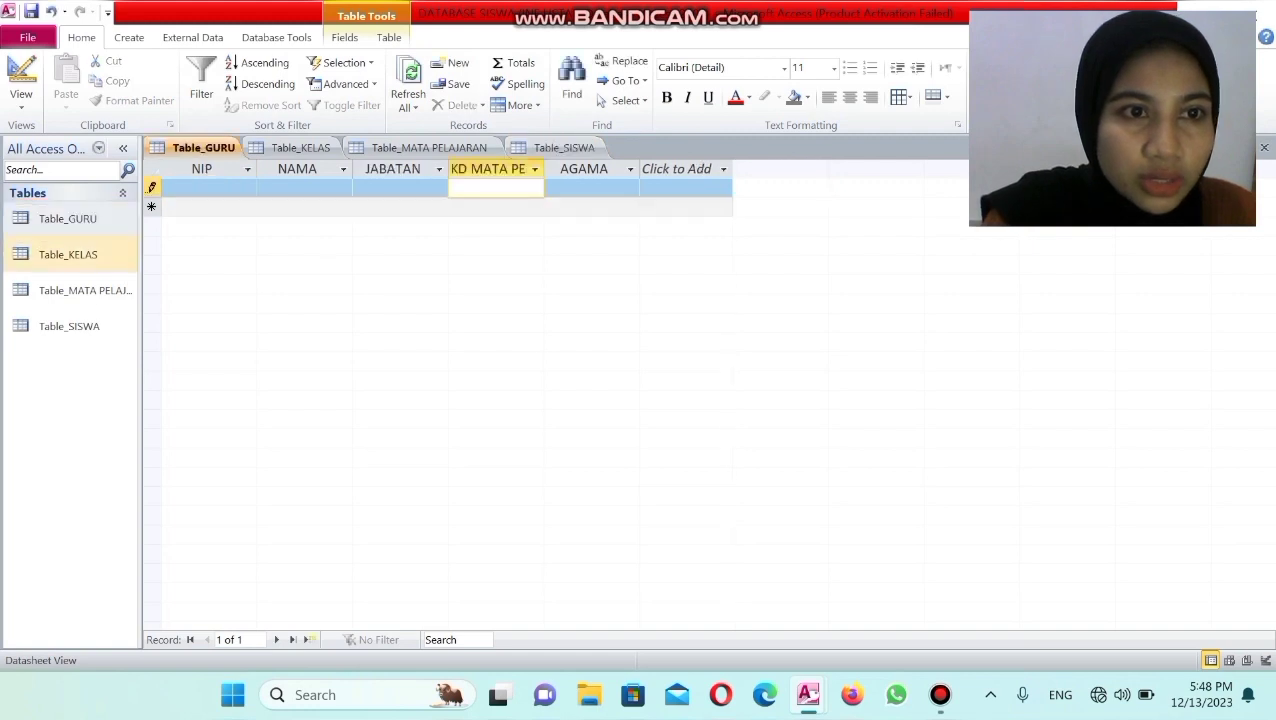
pyautogui.doubleClick(68, 254)
pyautogui.doubleClick(70, 290)
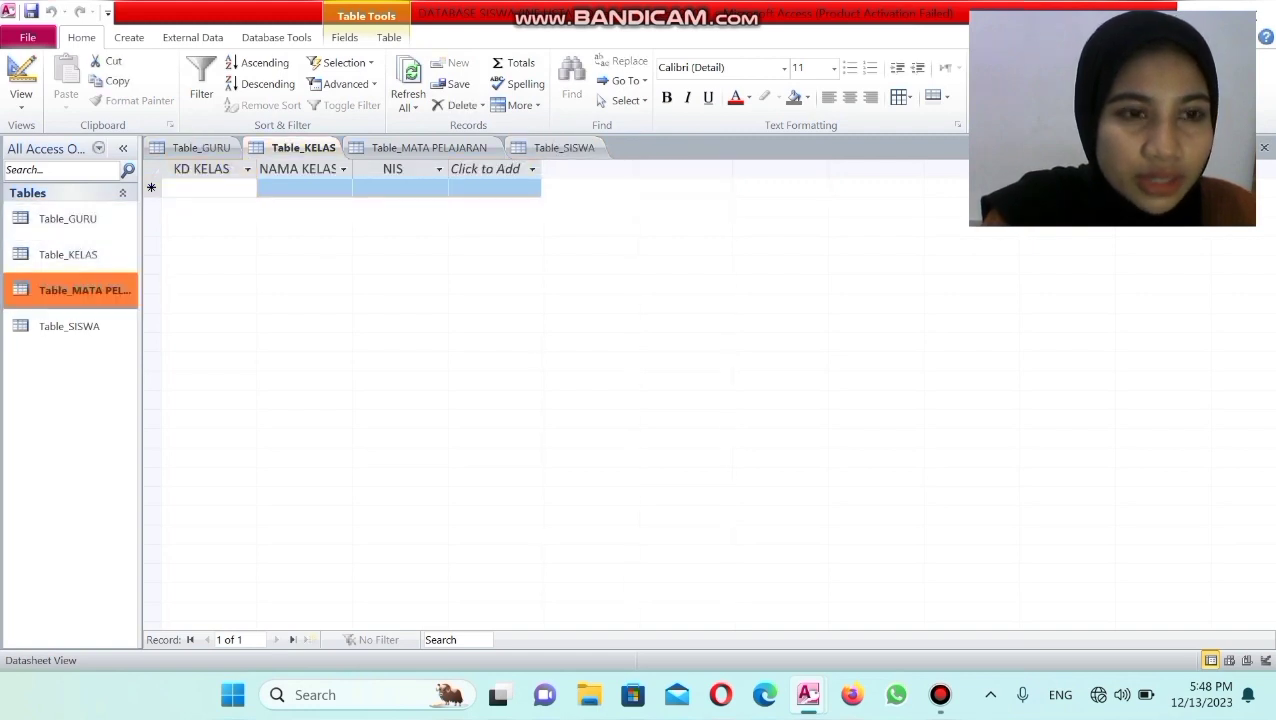
pyautogui.doubleClick(69, 326)
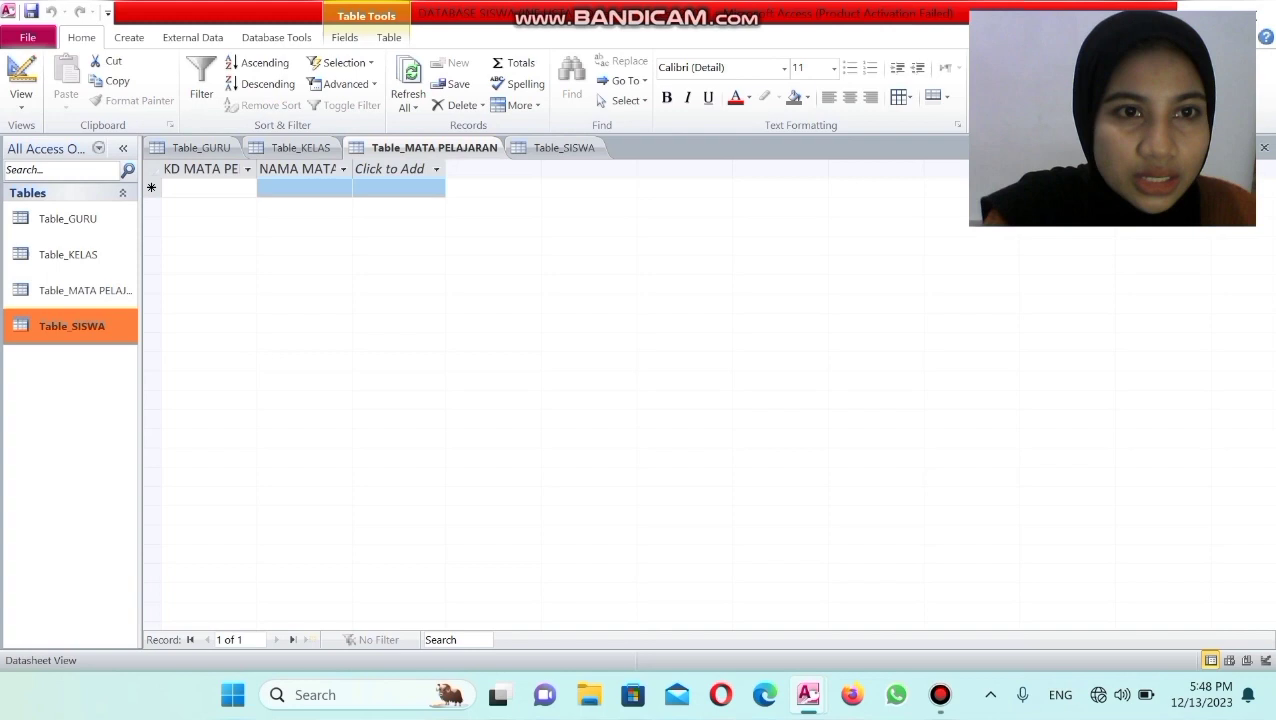
# Step: Bring up the Relationships window and add Table_GURU, Table_KELAS, Table_MATA PELAJARAN and Table_SISWA to it
pyautogui.doubleClick(68, 218)
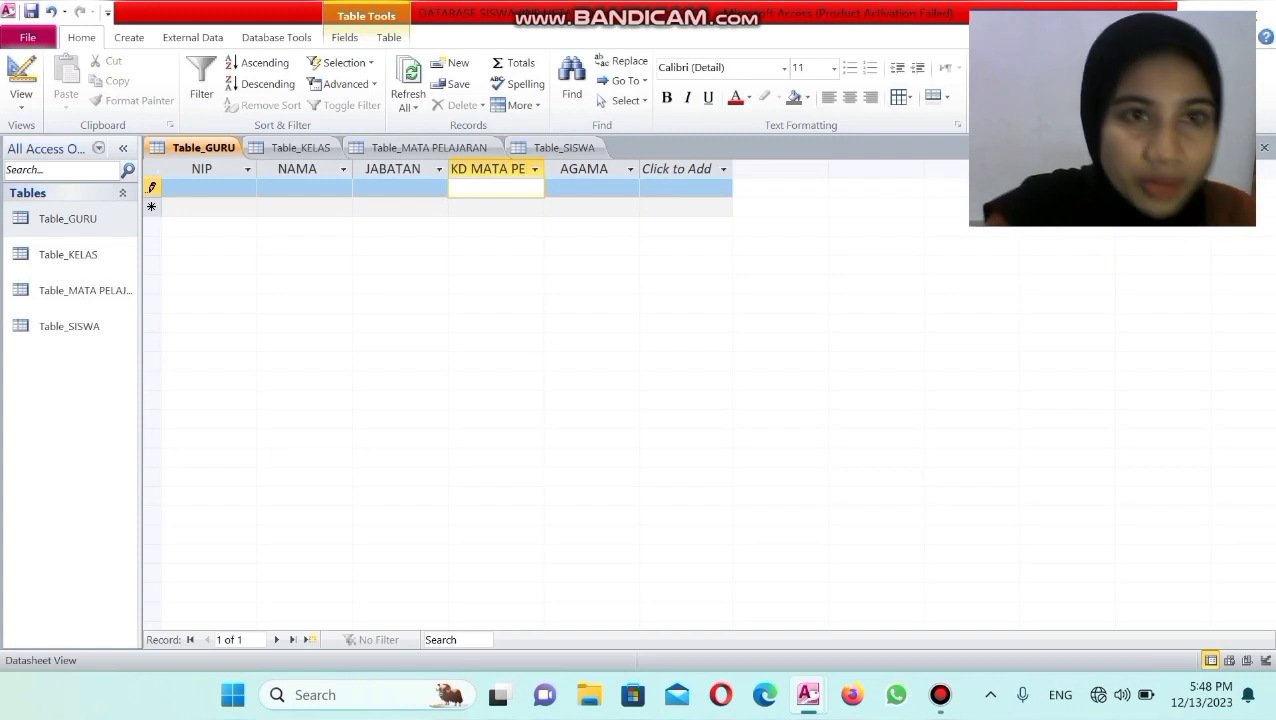
pyautogui.click(276, 38)
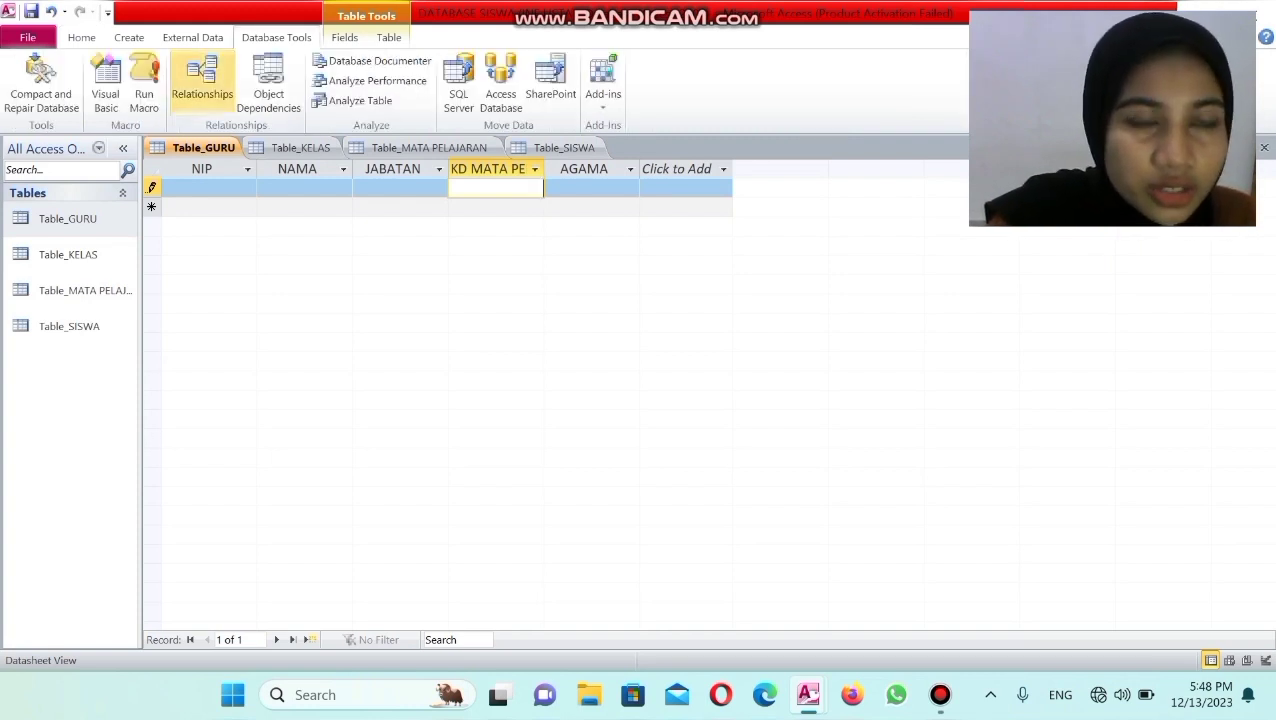
pyautogui.click(202, 80)
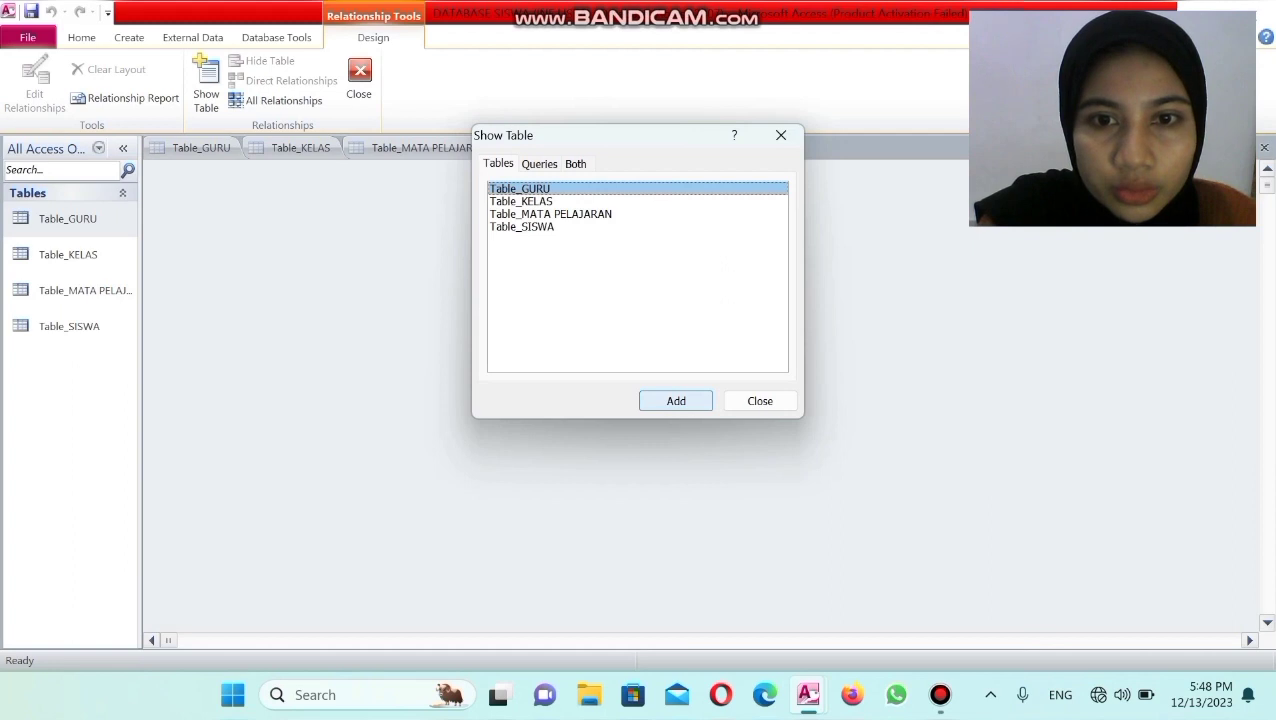
pyautogui.click(676, 400)
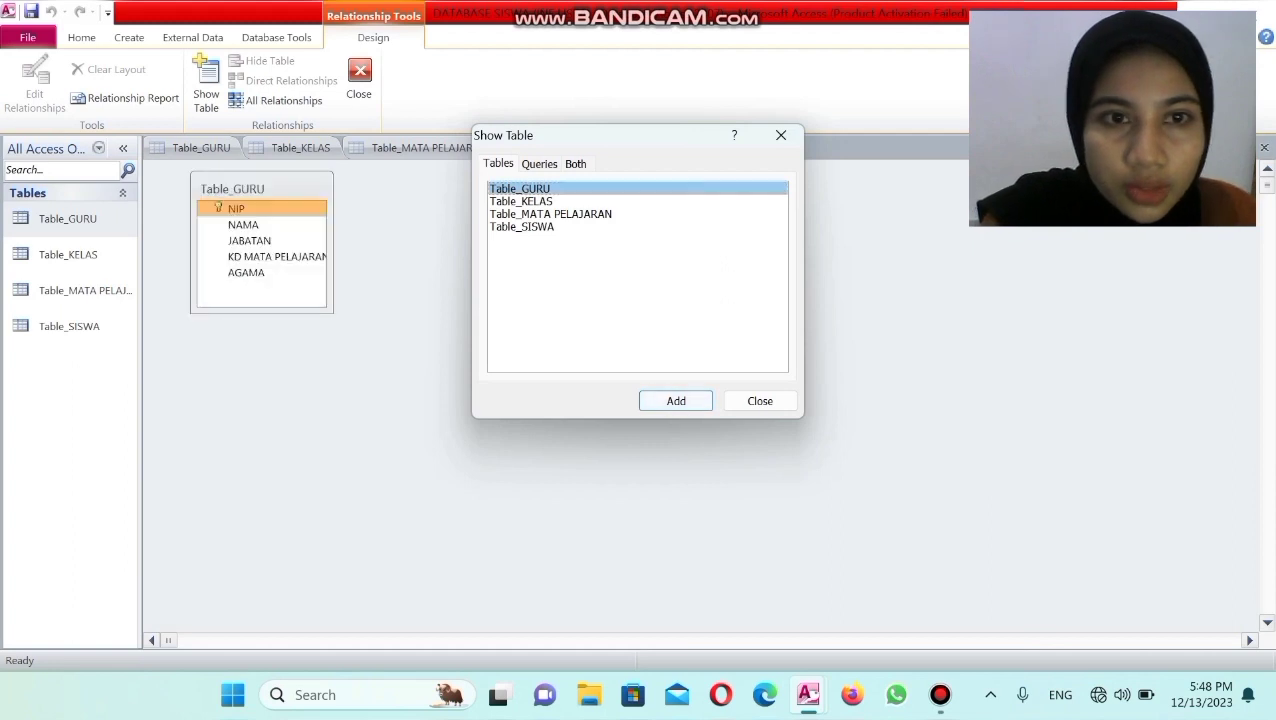
pyautogui.click(522, 201)
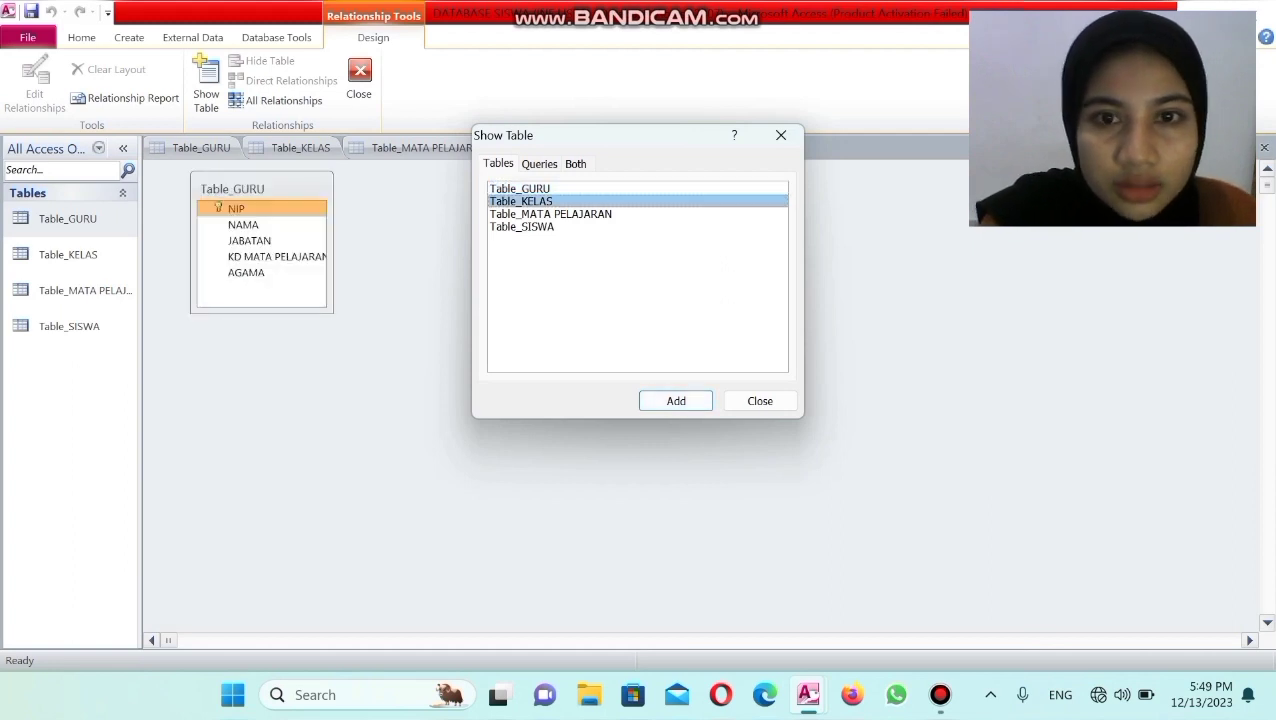
pyautogui.click(676, 400)
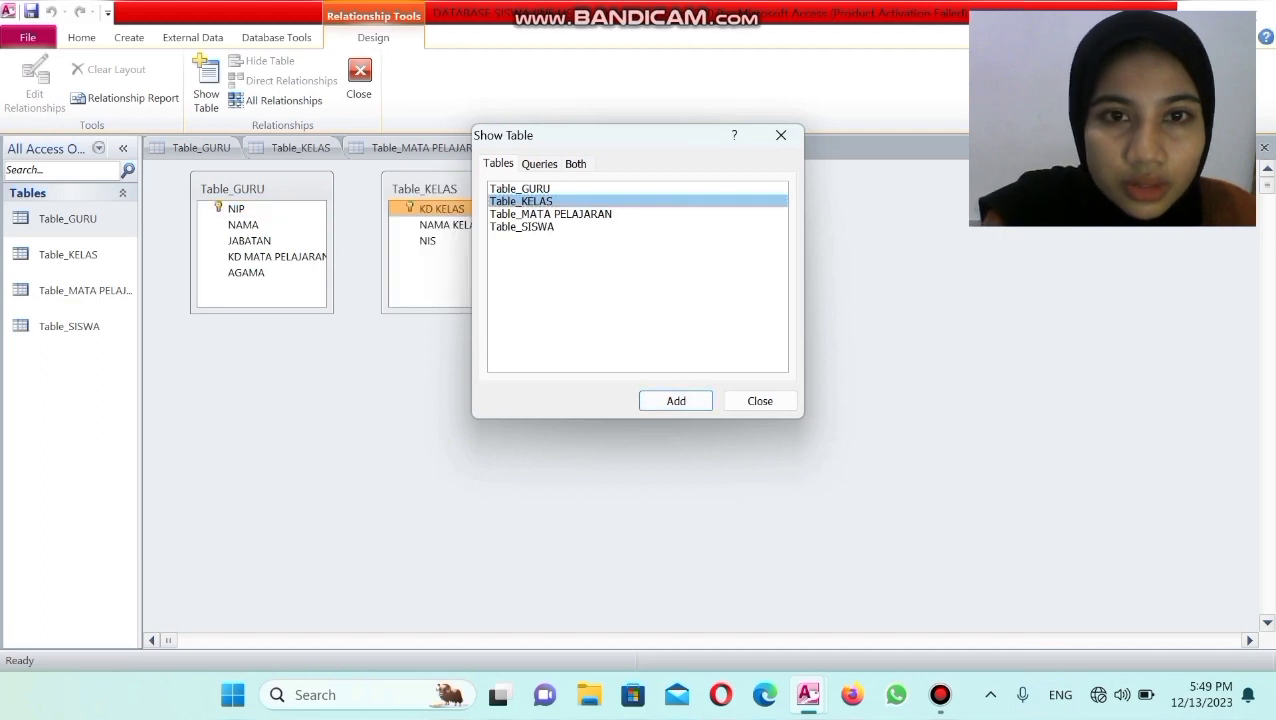
pyautogui.click(550, 214)
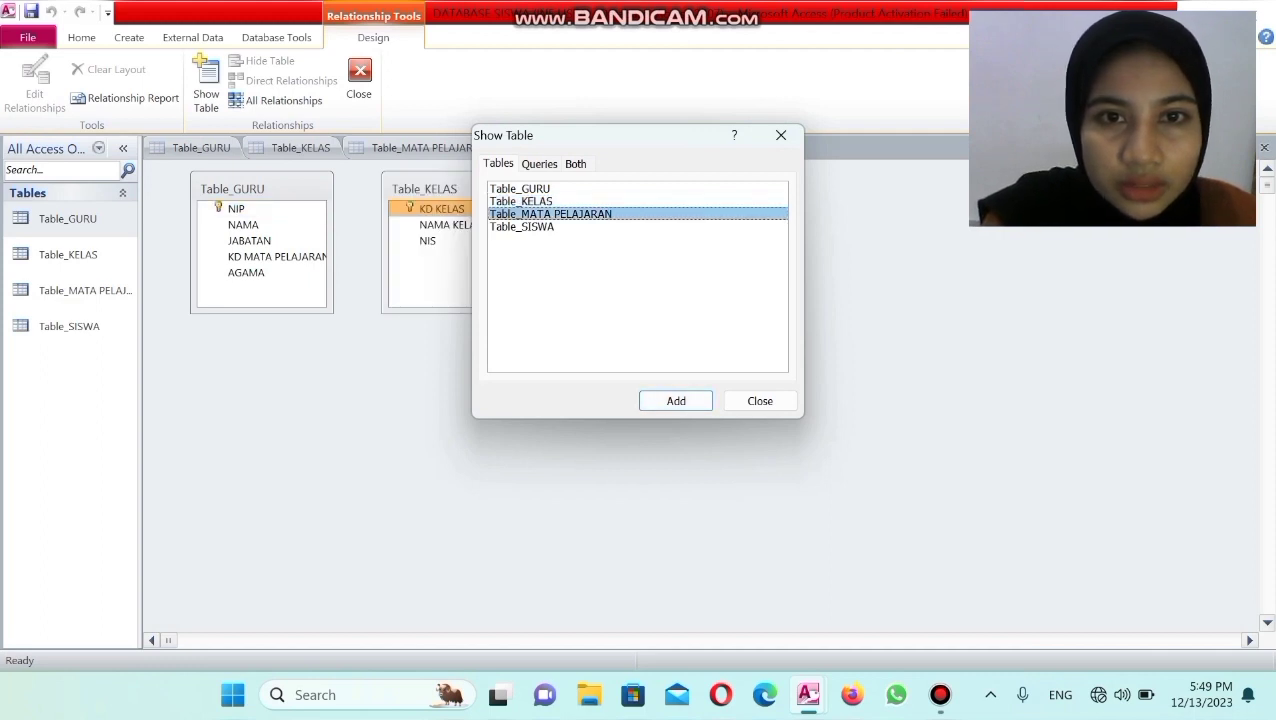
pyautogui.click(676, 400)
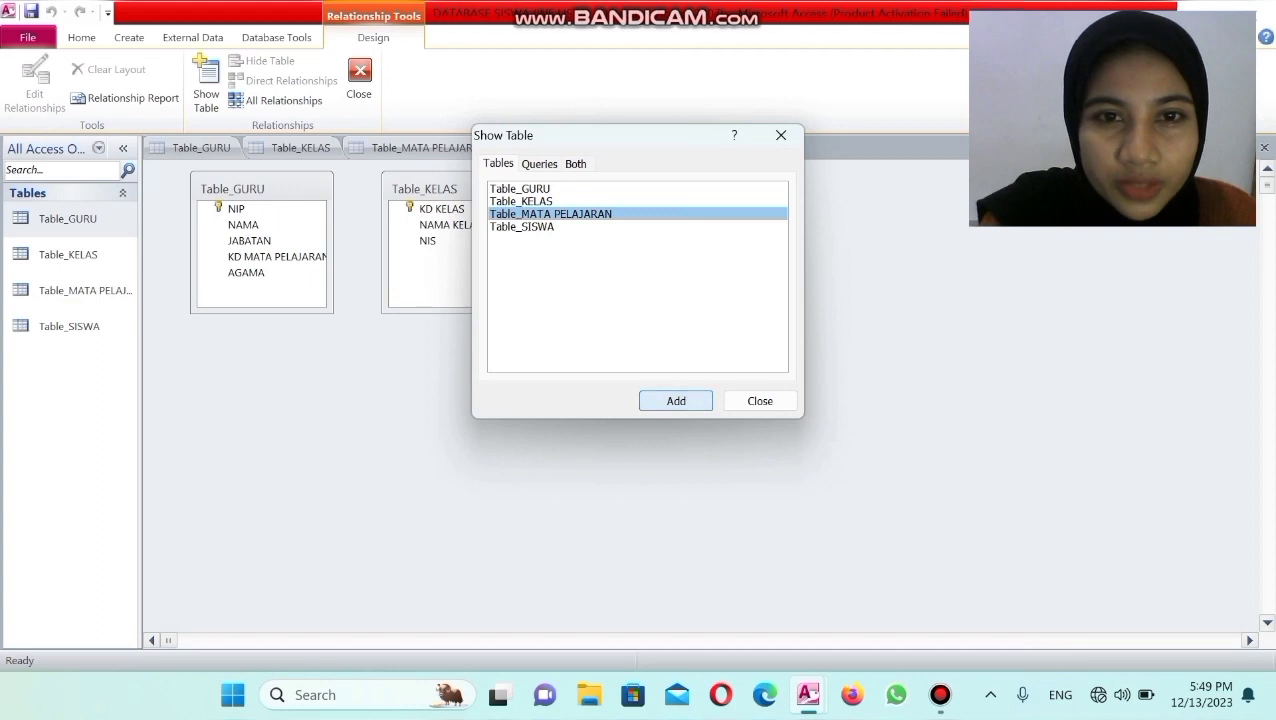
pyautogui.click(540, 227)
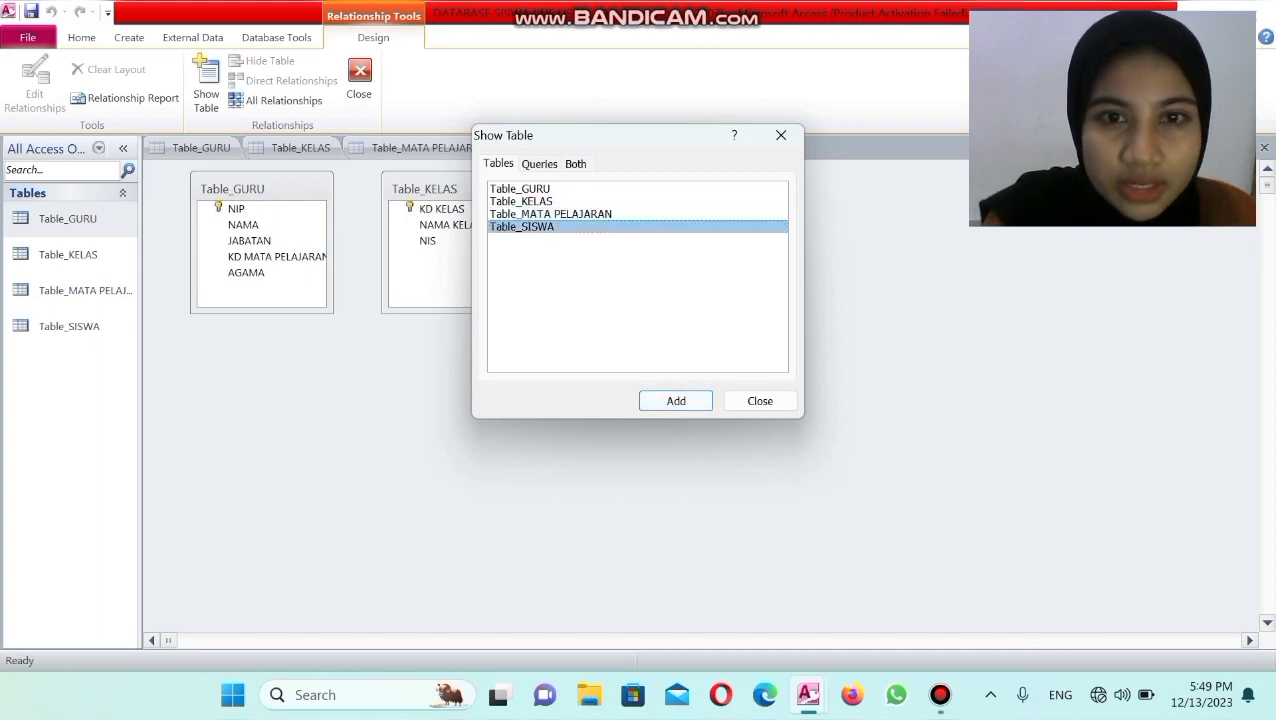
pyautogui.click(676, 400)
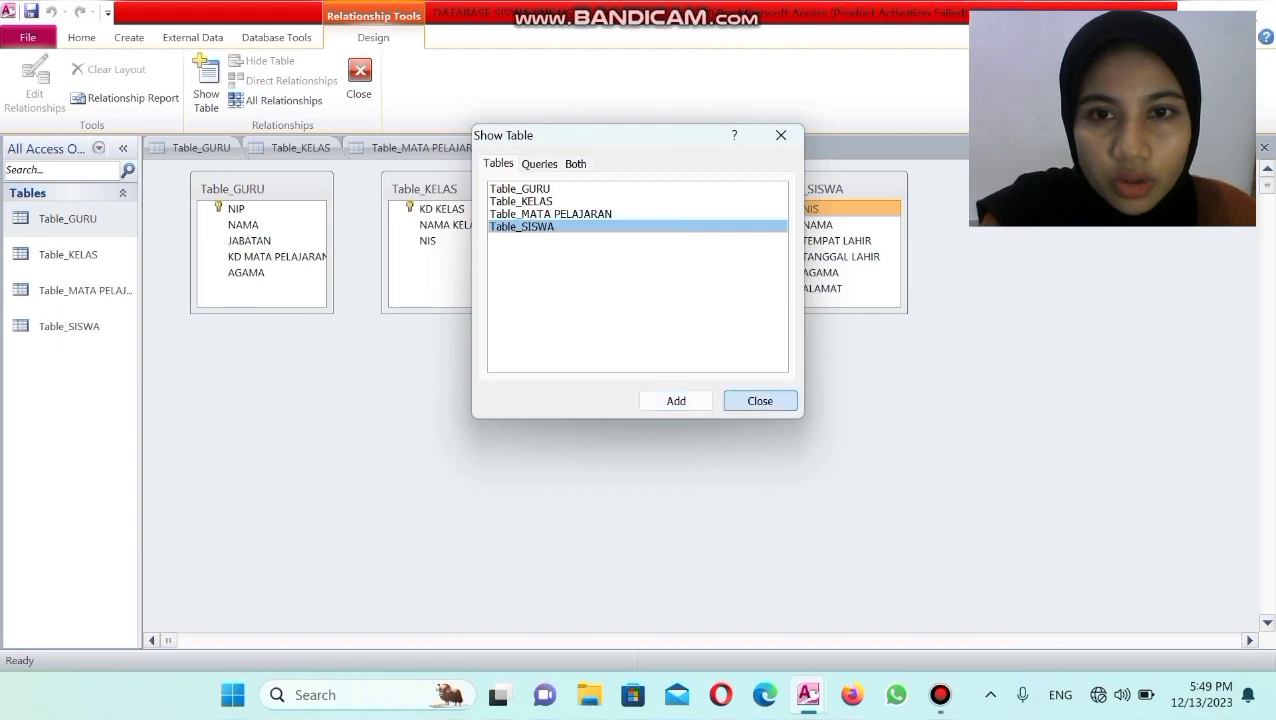
pyautogui.click(760, 400)
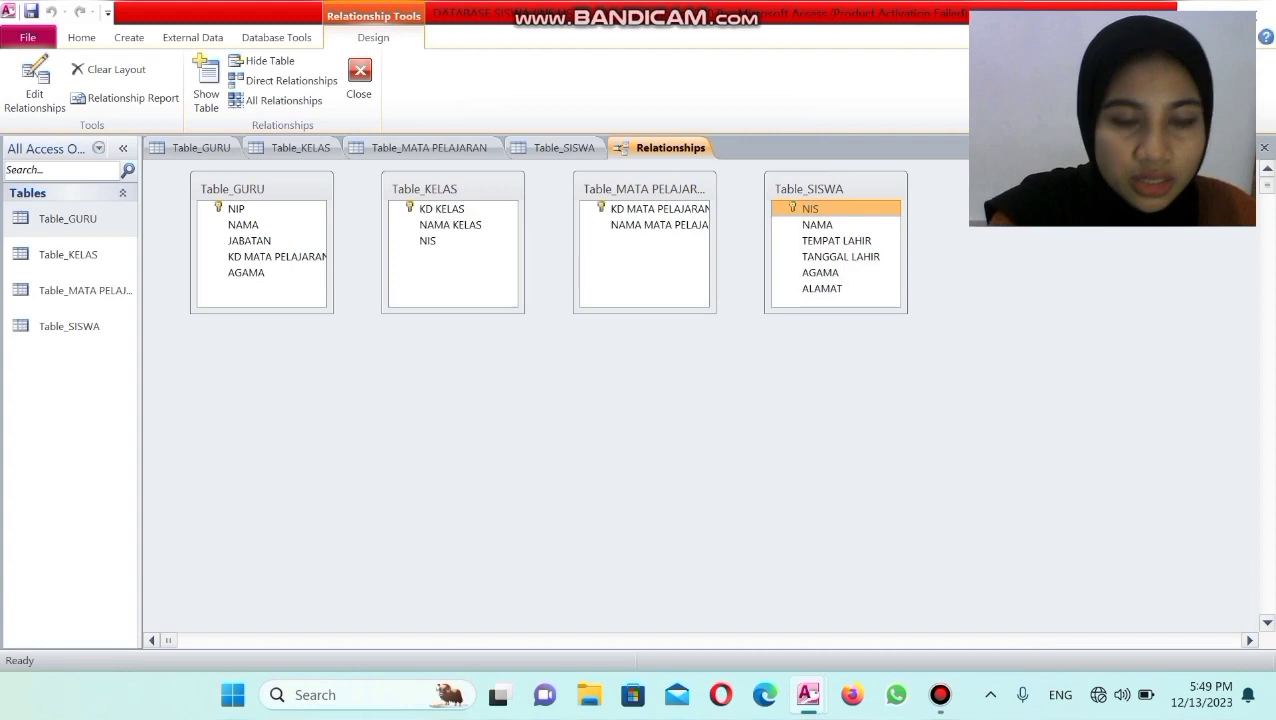
# Step: Arrange the table boxes in two rows, with Table_SISWA and Table_KELAS above Table_GURU and Table_MATA PELAJARAN
pyautogui.moveTo(232, 188); pyautogui.dragTo(311, 246)
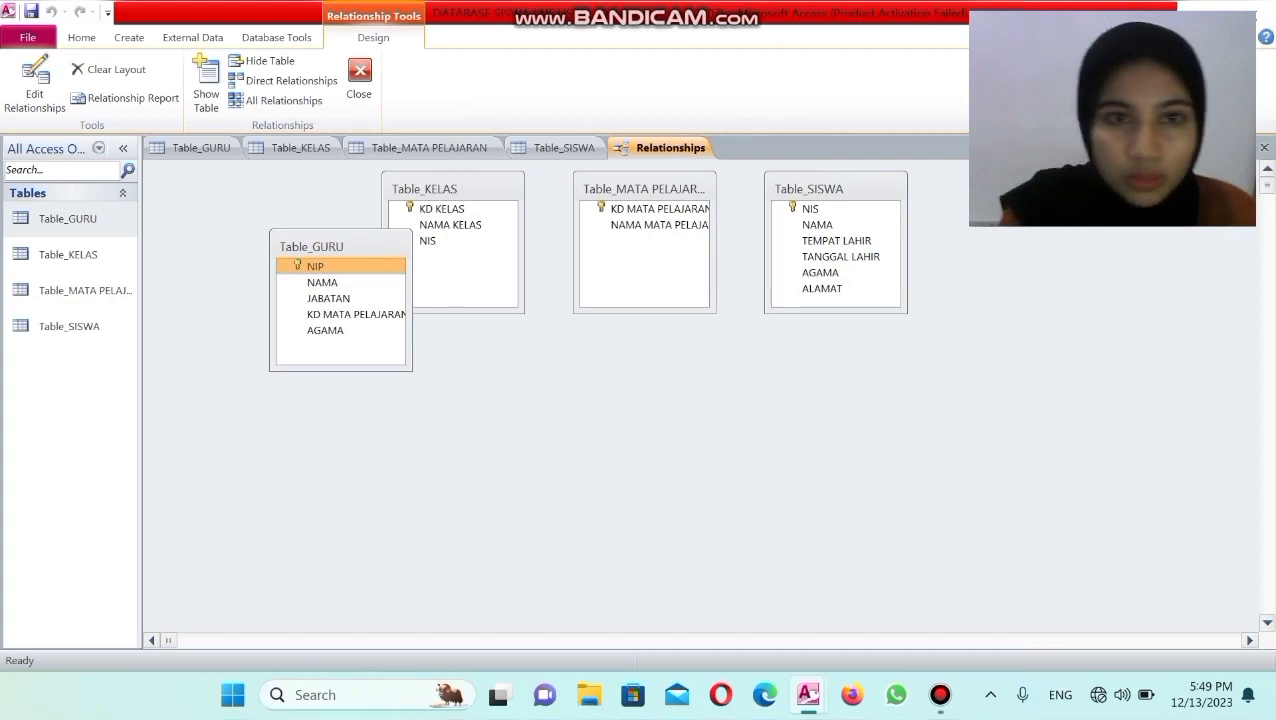
pyautogui.moveTo(311, 246); pyautogui.dragTo(448, 366)
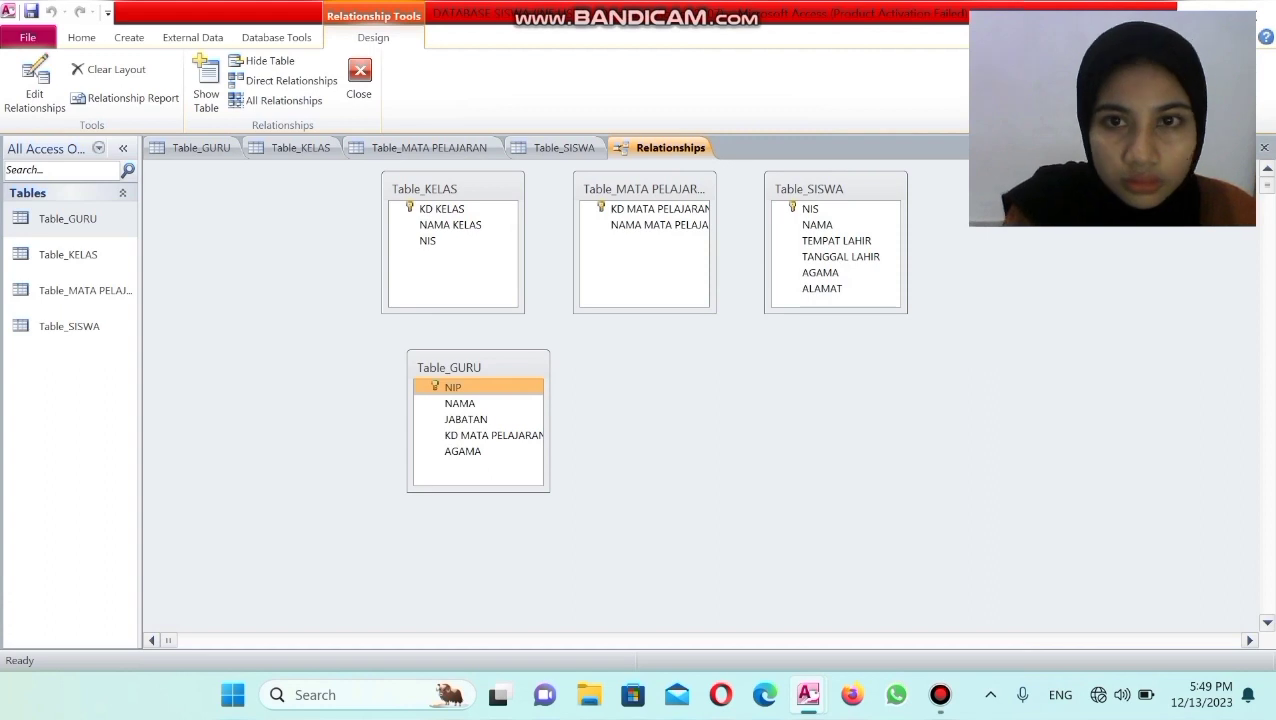
pyautogui.moveTo(809, 188); pyautogui.dragTo(251, 193)
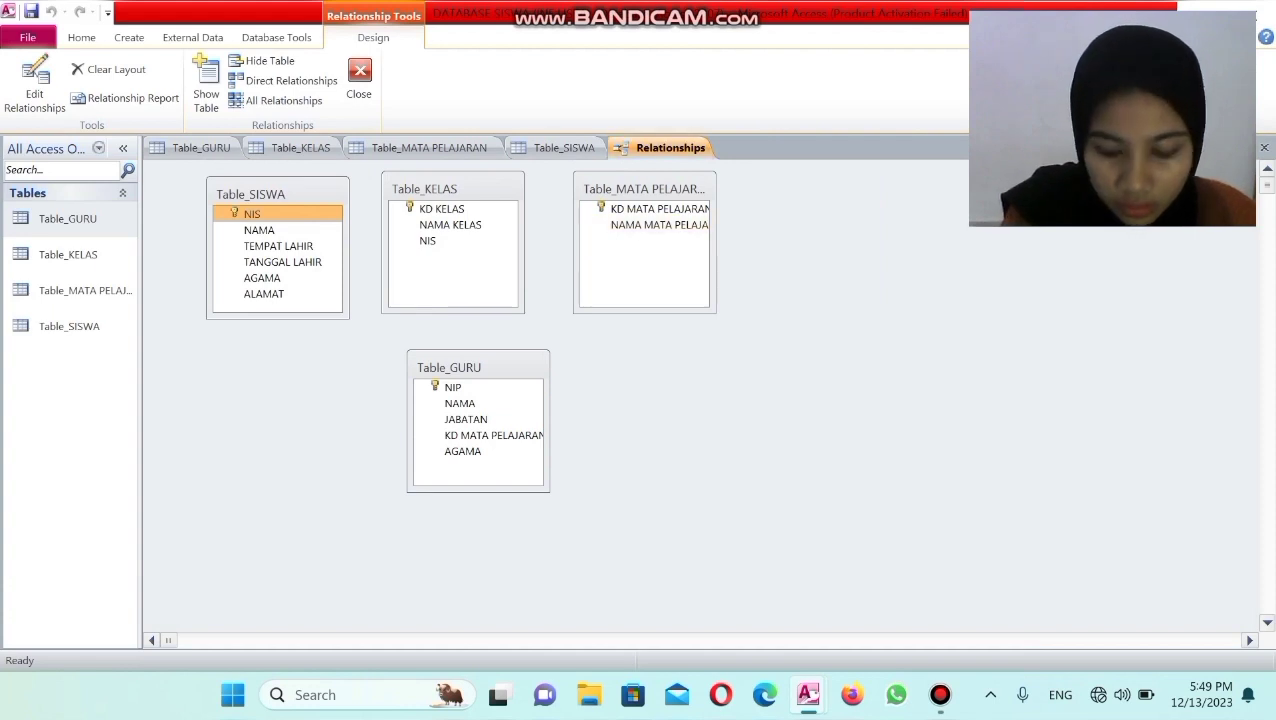
pyautogui.moveTo(655, 208); pyautogui.dragTo(698, 394)
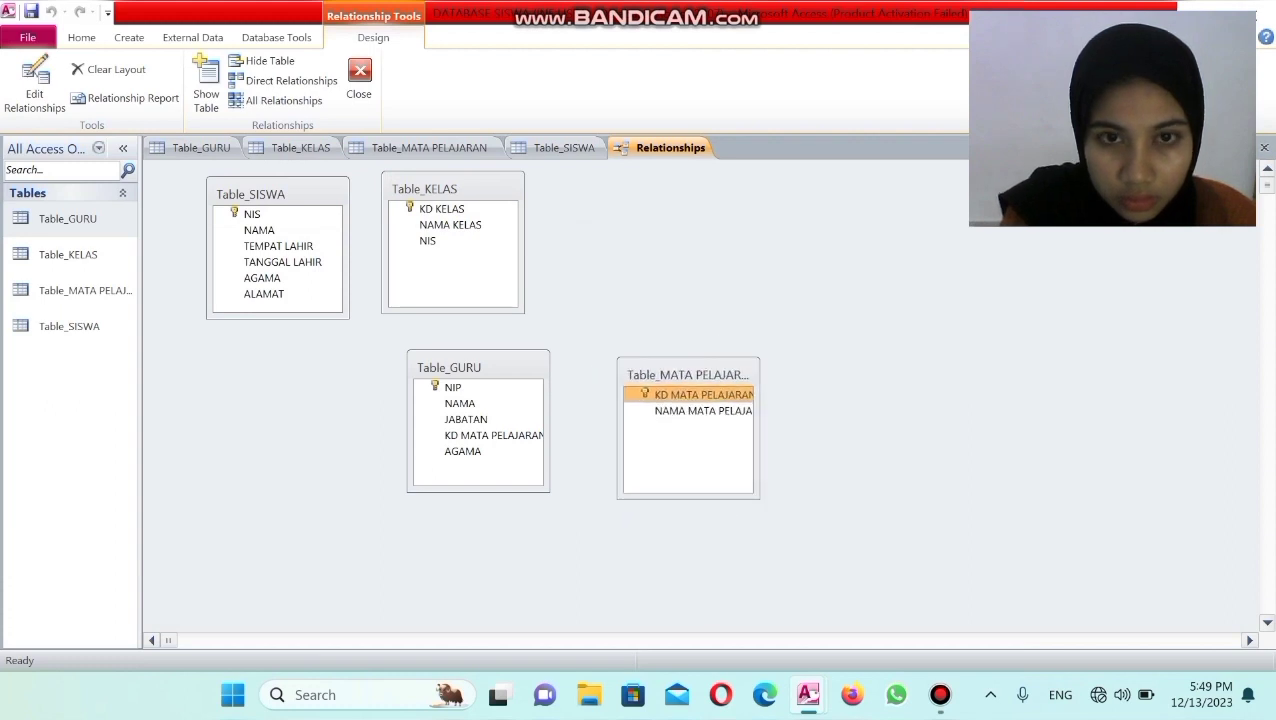
pyautogui.moveTo(441, 208); pyautogui.dragTo(704, 212)
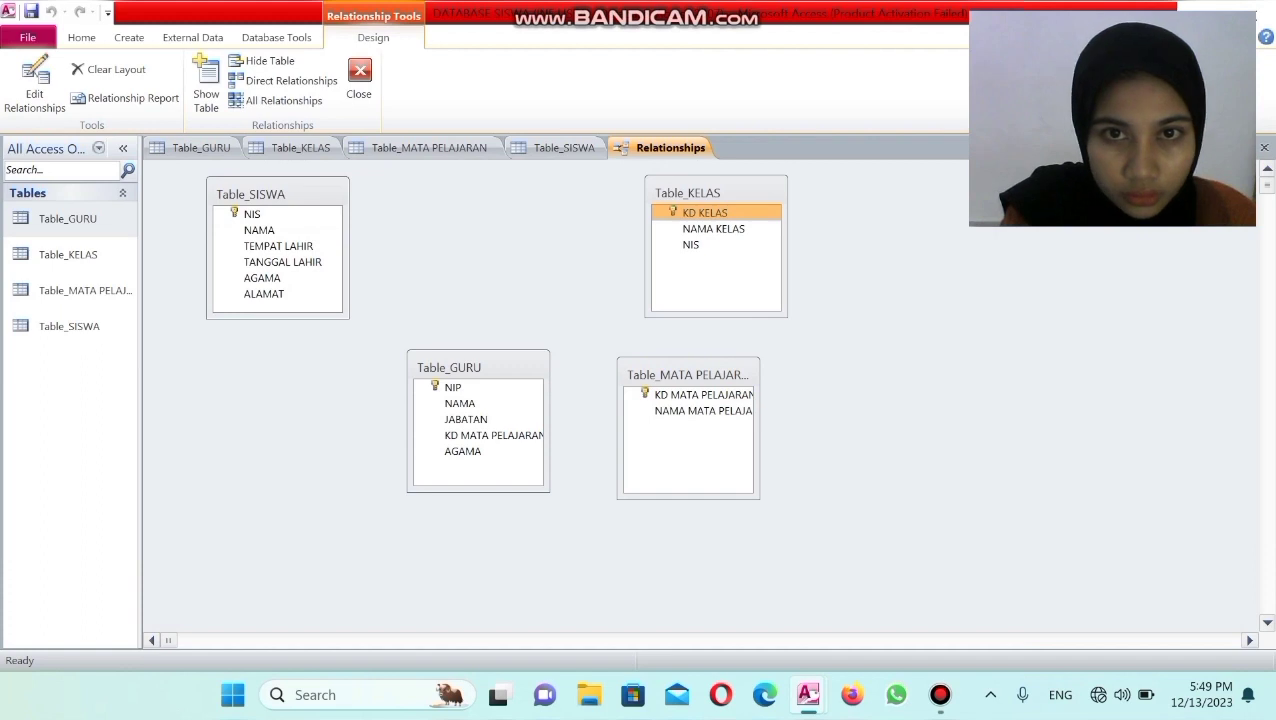
pyautogui.moveTo(250, 194); pyautogui.dragTo(466, 196)
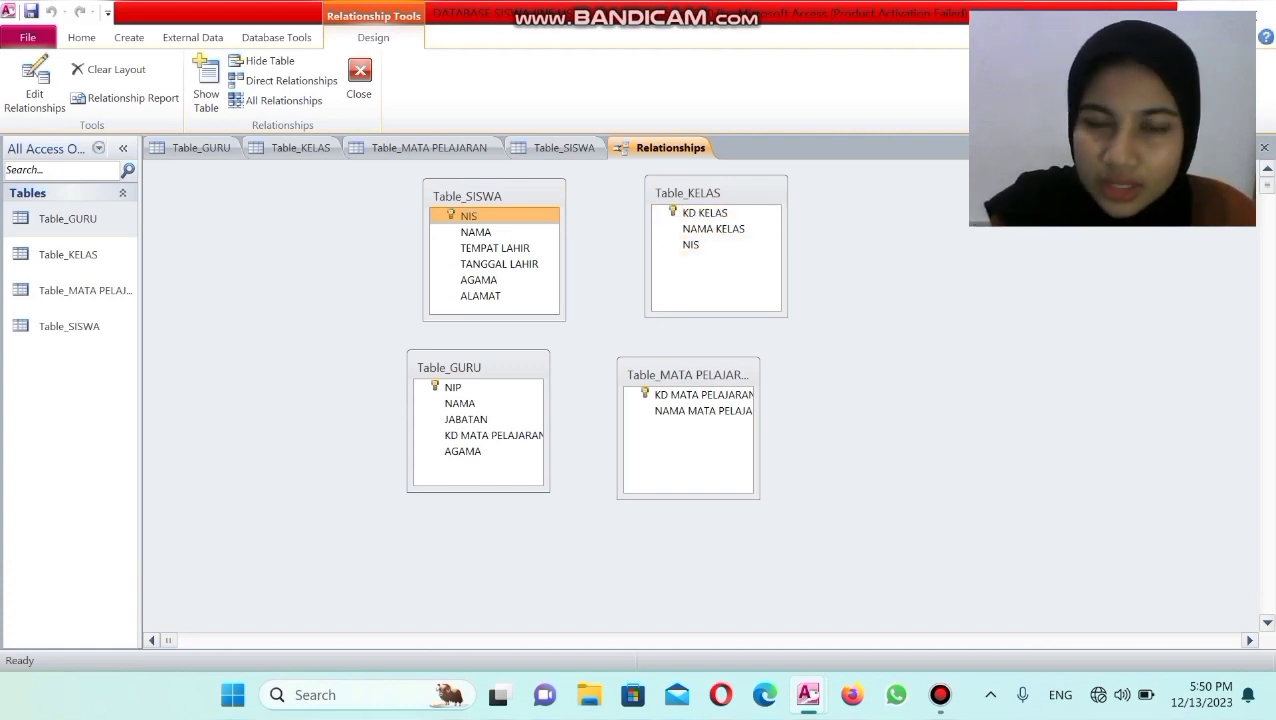
pyautogui.moveTo(687, 192); pyautogui.dragTo(737, 195)
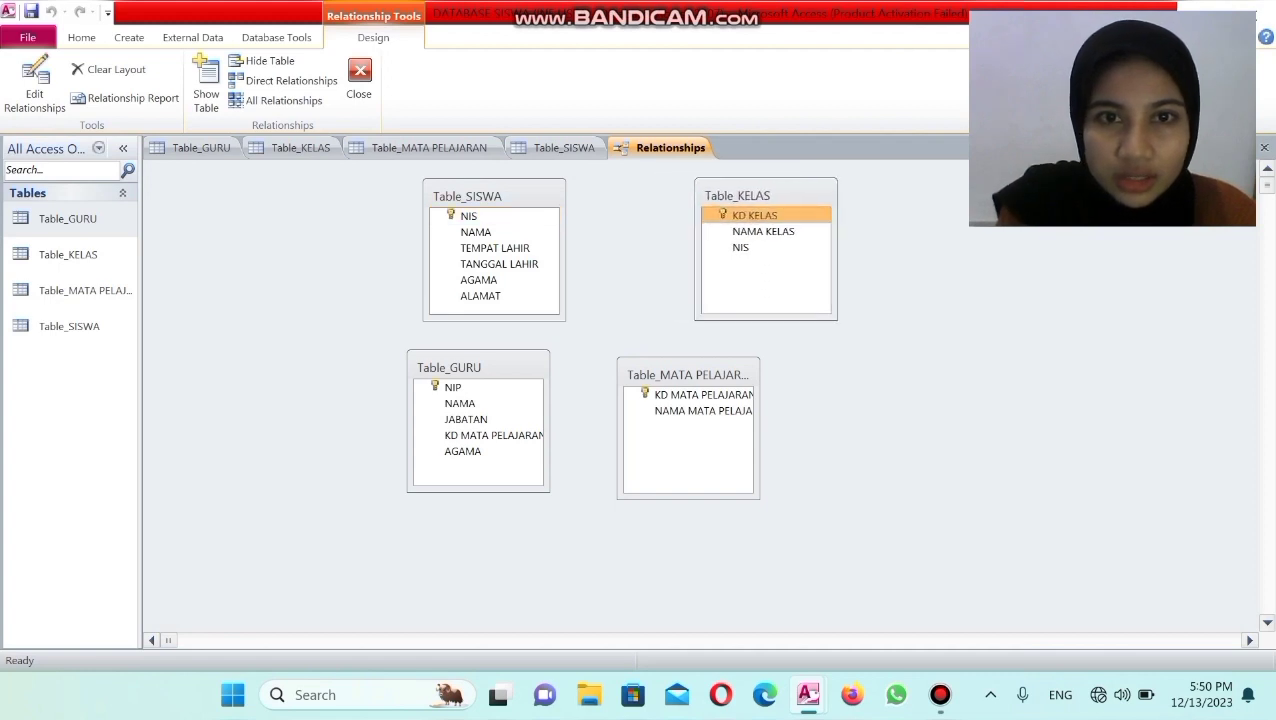
pyautogui.moveTo(467, 196); pyautogui.dragTo(447, 189)
# Step: Create a relationship from NIS in Table_SISWA to NIS in Table_KELAS
pyautogui.click(450, 209)
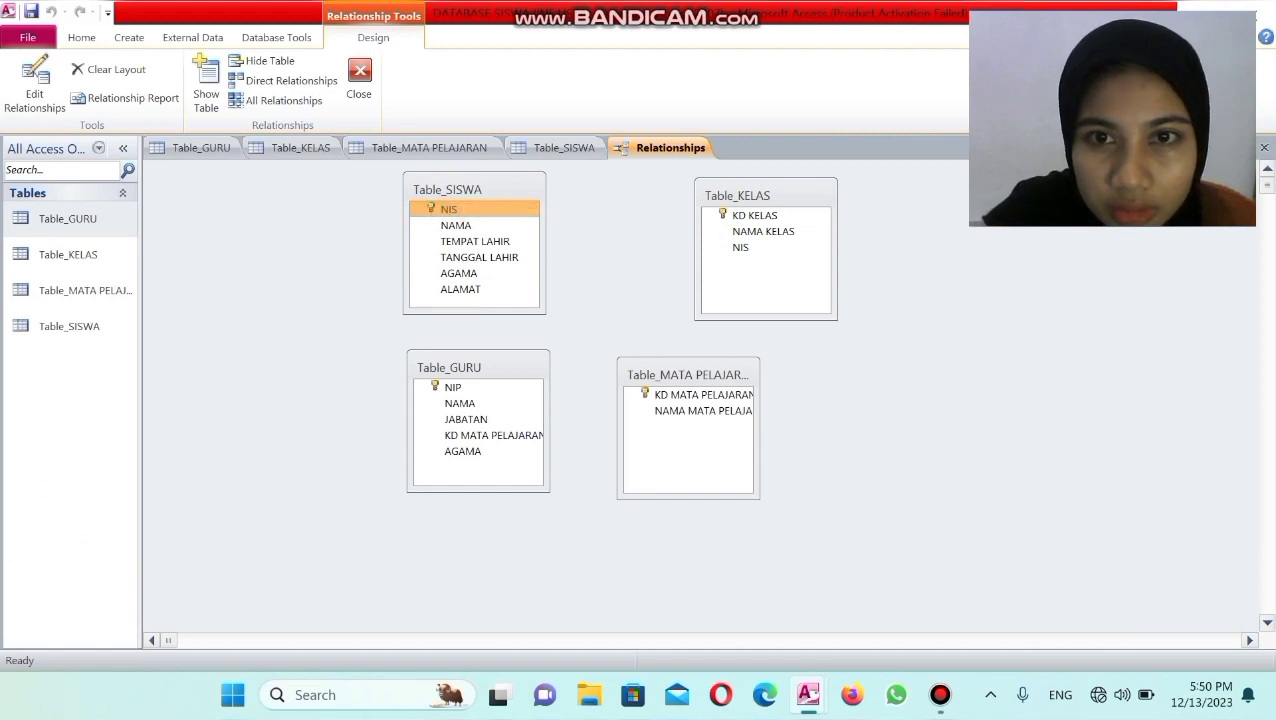
pyautogui.moveTo(448, 209); pyautogui.dragTo(740, 247)
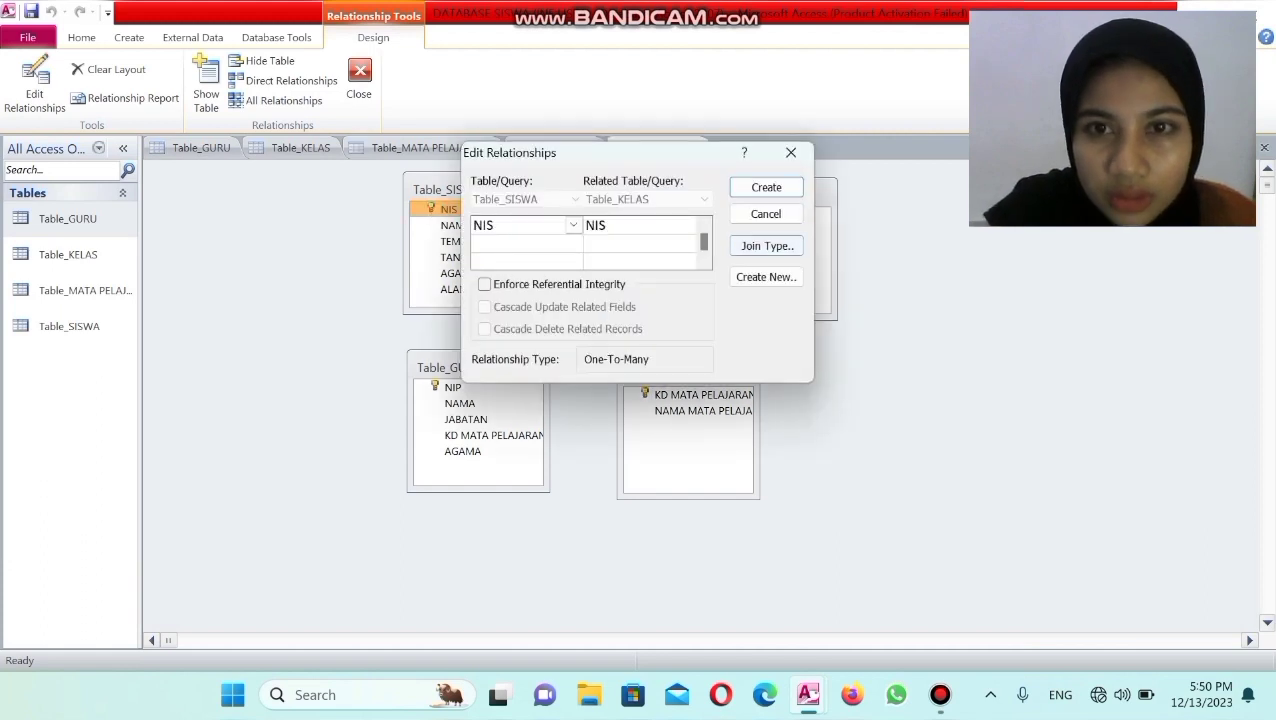
pyautogui.click(766, 187)
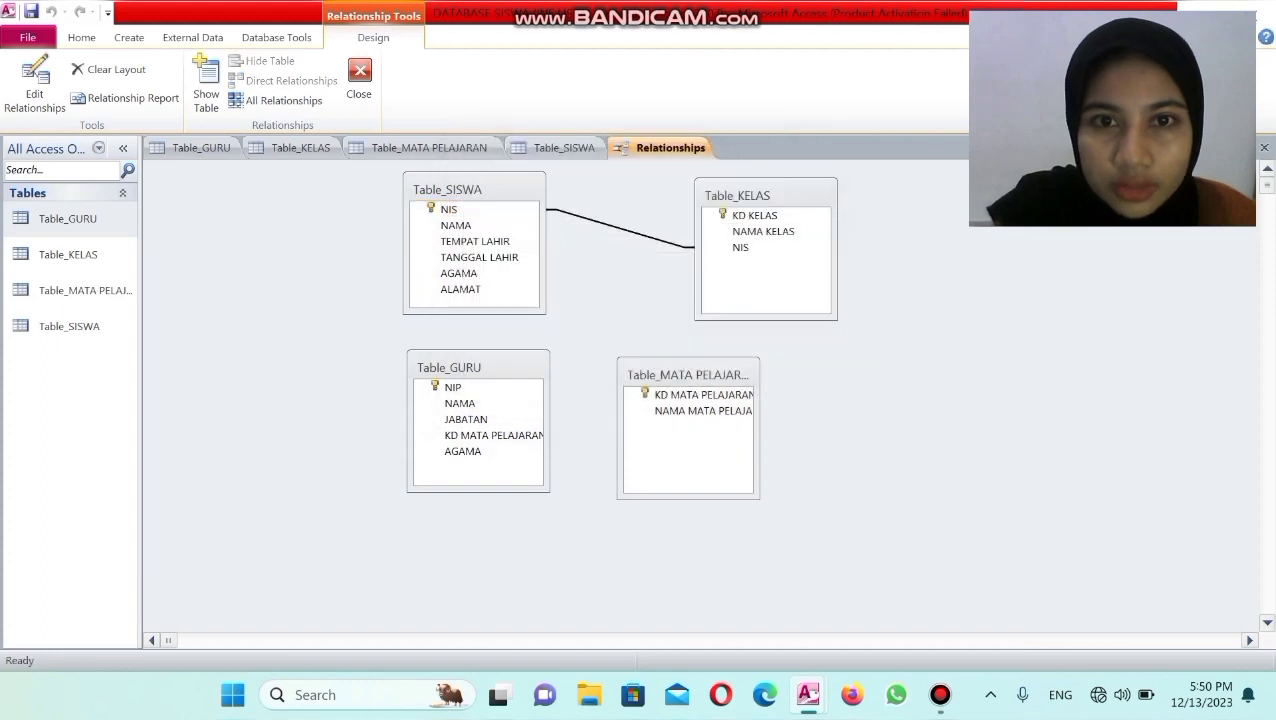
# Step: Widen the Table_MATA PELAJARAN and Table_GURU boxes to fit their field names, and shift Table_KELAS and Table_MATA PELAJARAN slightly outward
pyautogui.moveTo(737, 195); pyautogui.dragTo(755, 185)
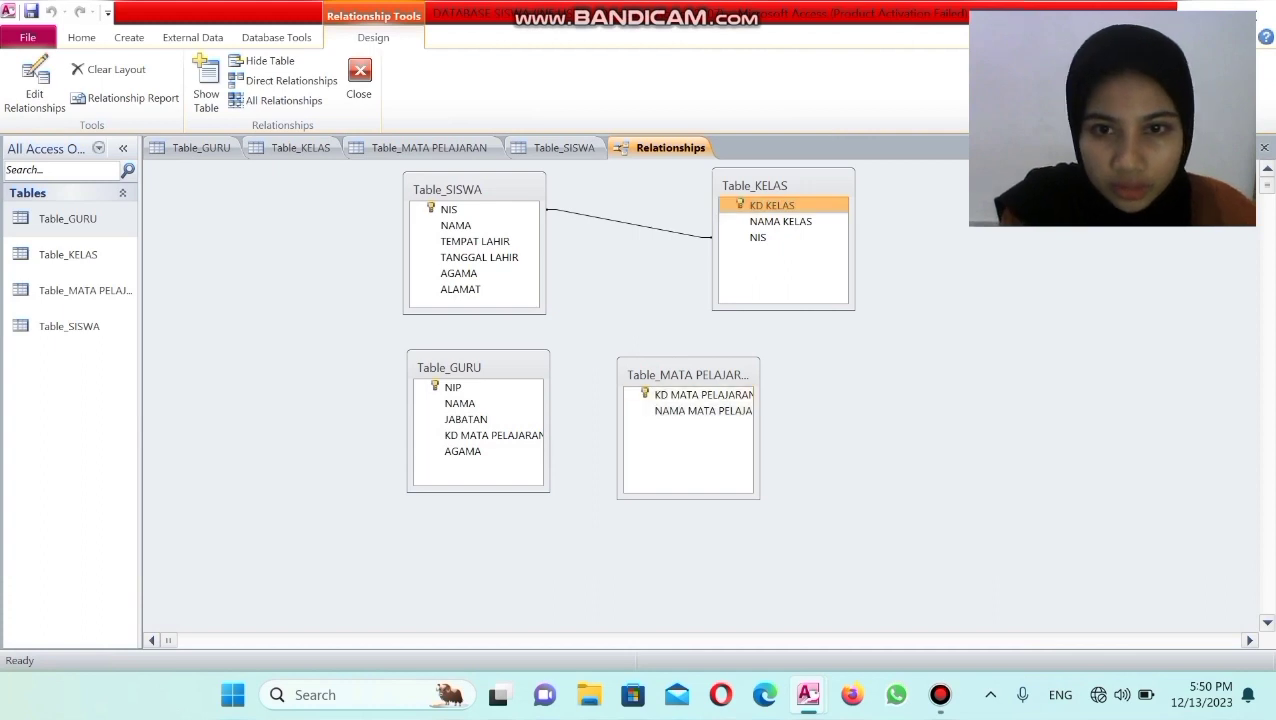
pyautogui.moveTo(759, 430); pyautogui.dragTo(821, 430)
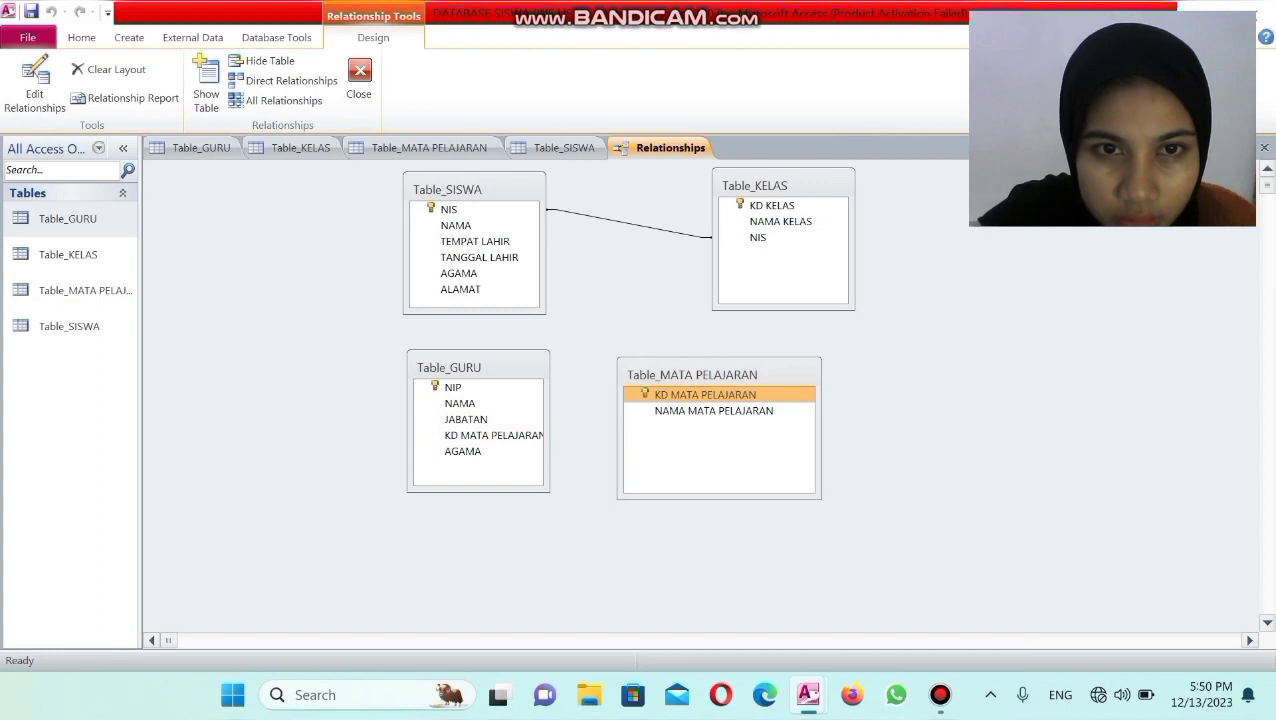
pyautogui.moveTo(549, 429); pyautogui.dragTo(561, 429)
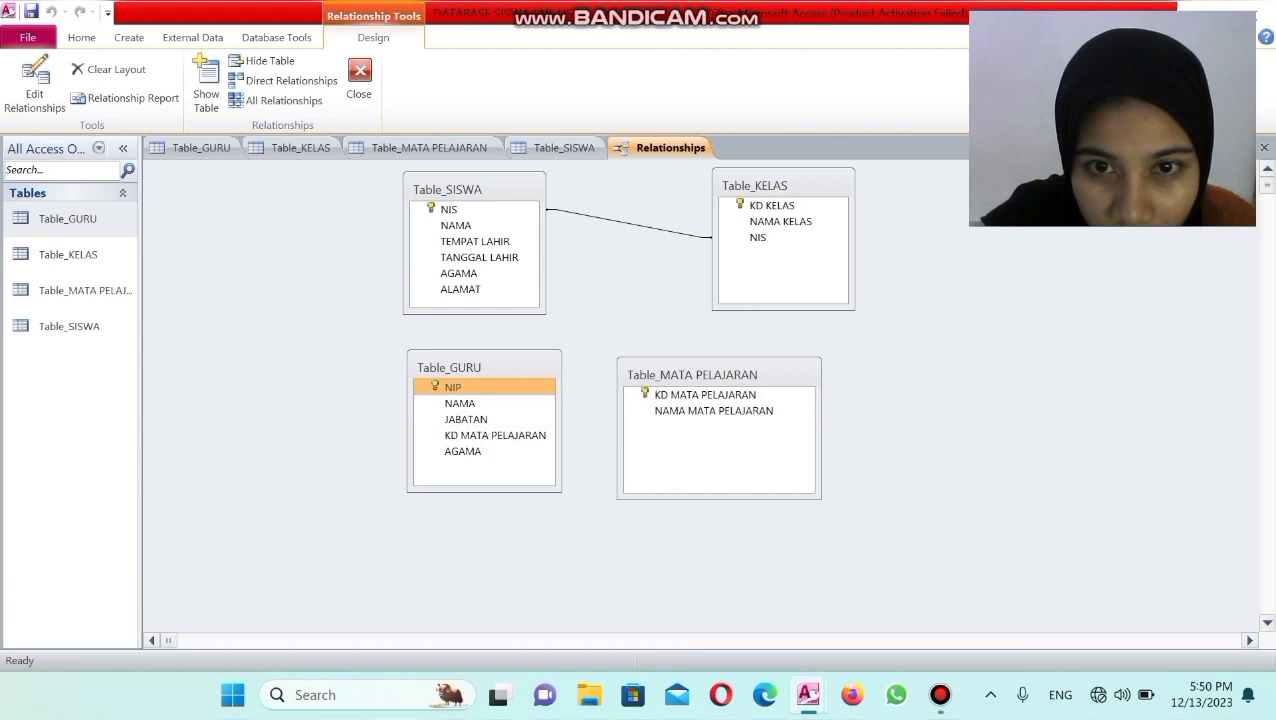
pyautogui.moveTo(692, 374); pyautogui.dragTo(726, 368)
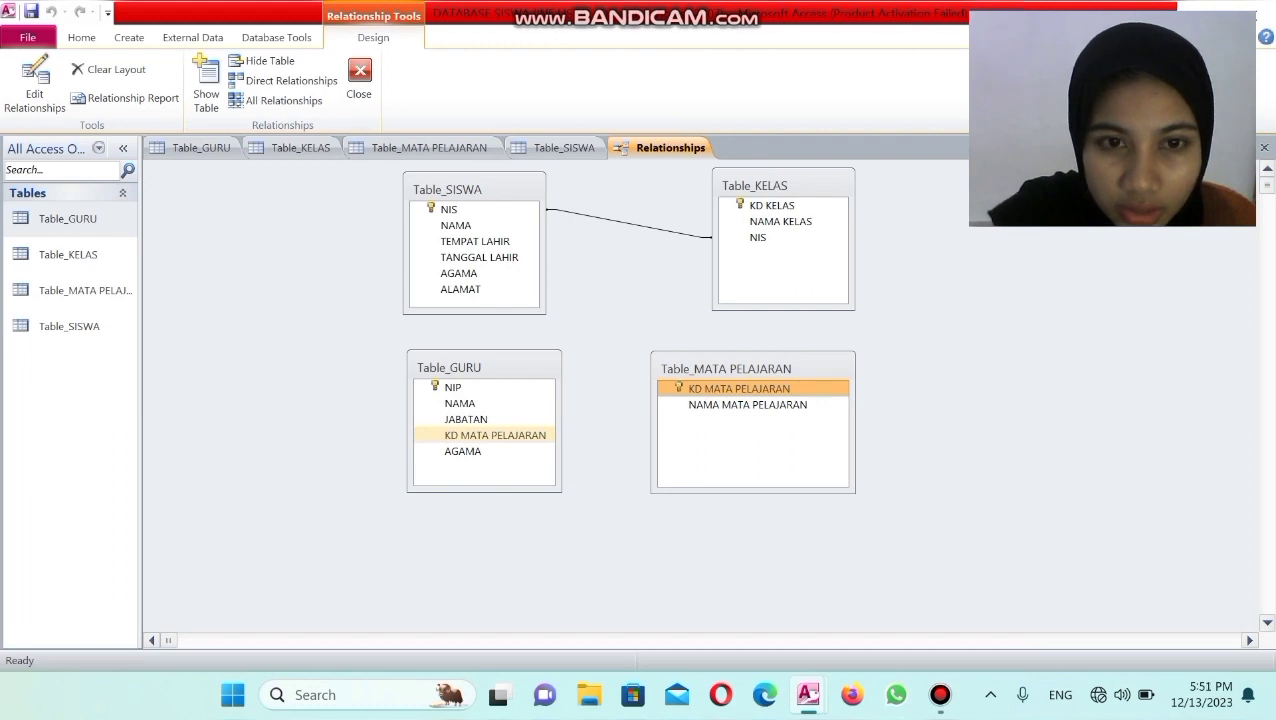
# Step: Relate KD MATA PELAJARAN in Table_GURU to KD MATA PELAJARAN in Table_MATA PELAJARAN, and move the subject table further from Table_GURU
pyautogui.click(495, 435)
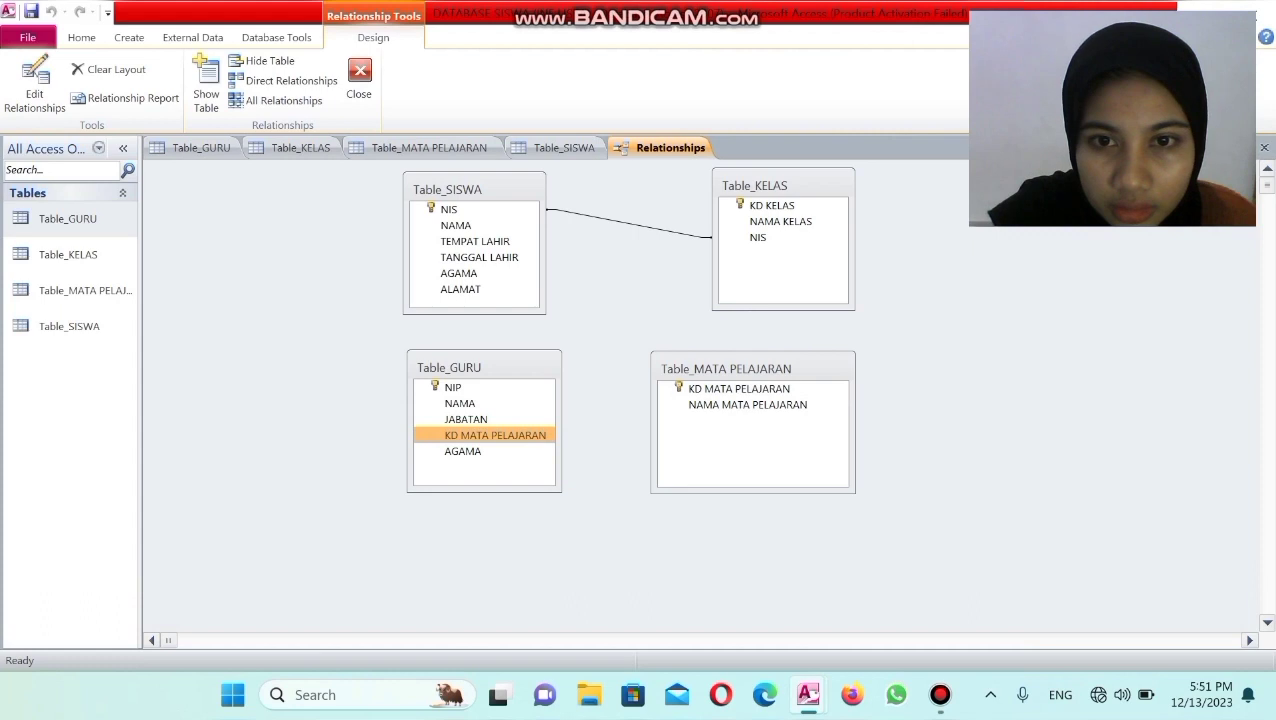
pyautogui.moveTo(495, 435); pyautogui.dragTo(739, 389)
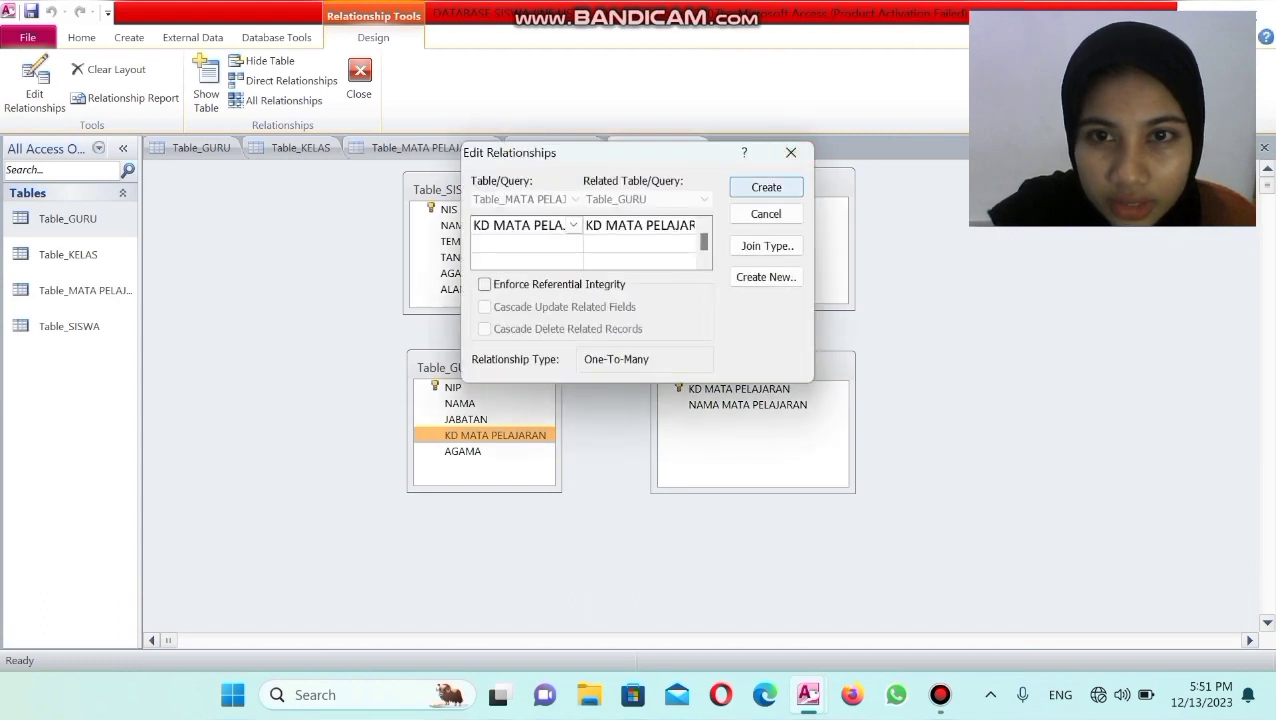
pyautogui.click(766, 187)
pyautogui.moveTo(725, 369); pyautogui.dragTo(775, 370)
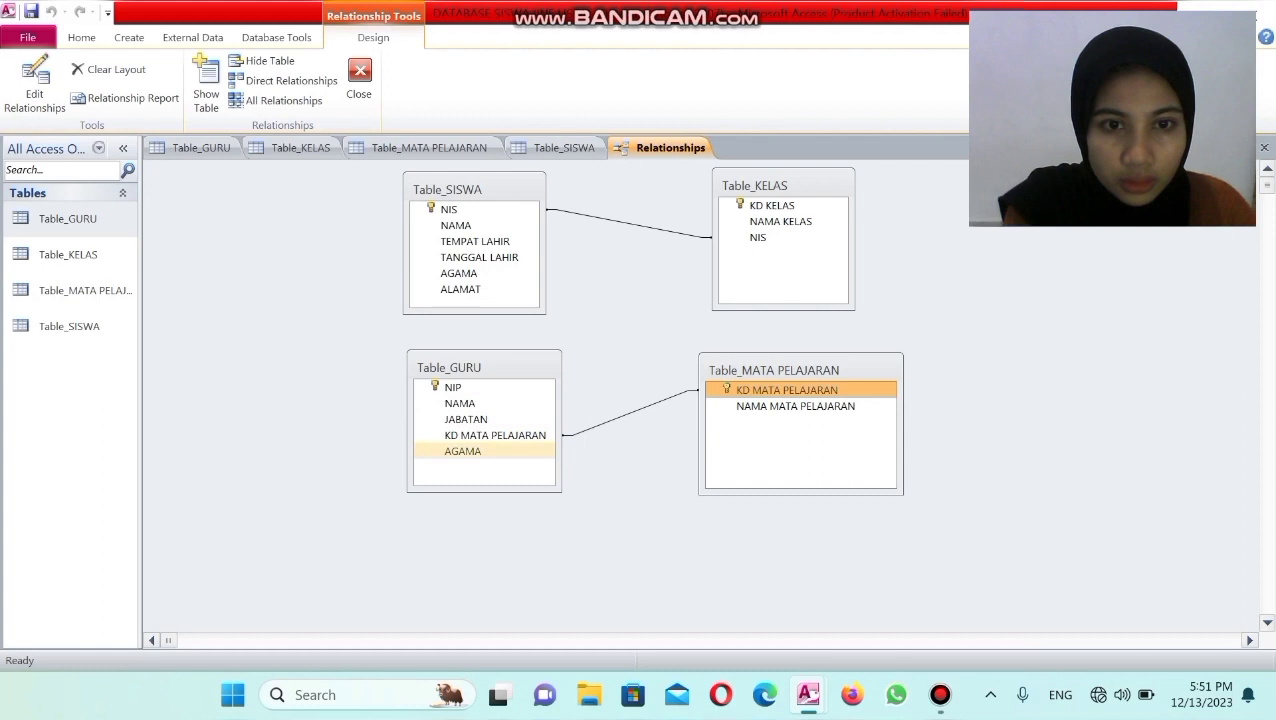
# Step: Create a relationship from AGAMA in Table_SISWA to AGAMA in Table_GURU
pyautogui.click(465, 273)
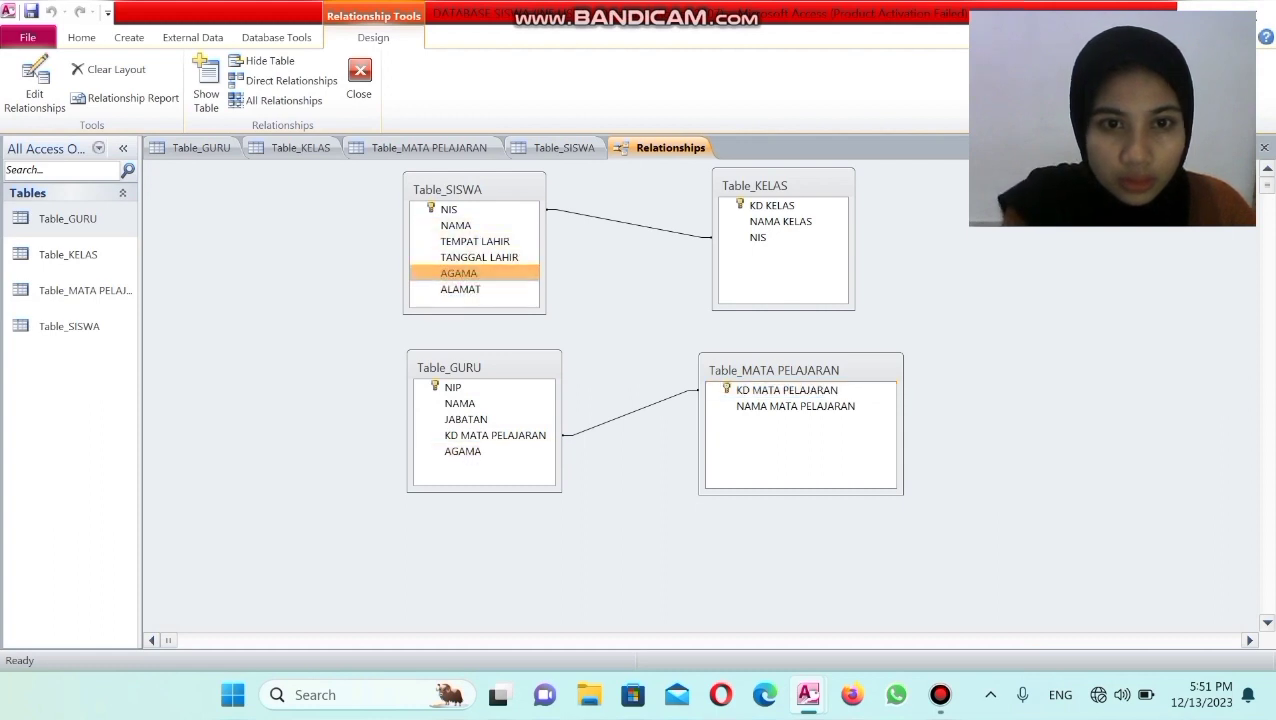
pyautogui.moveTo(465, 273); pyautogui.dragTo(463, 451)
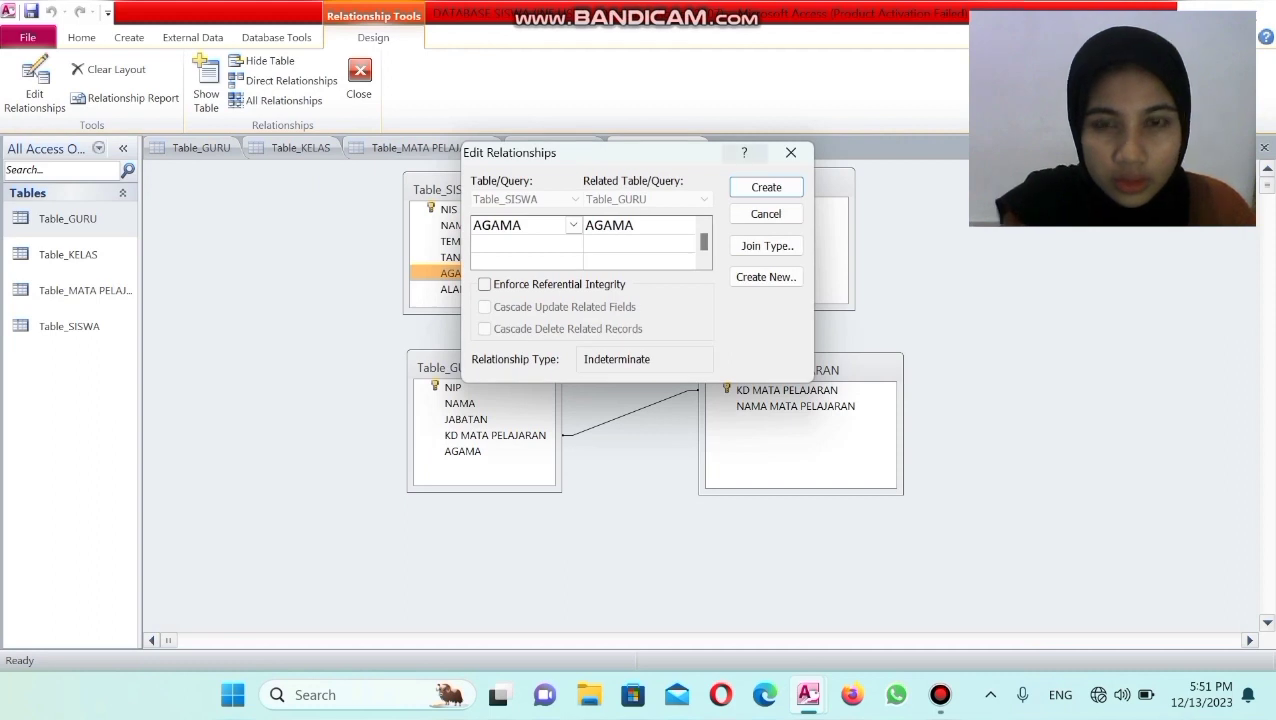
pyautogui.click(766, 187)
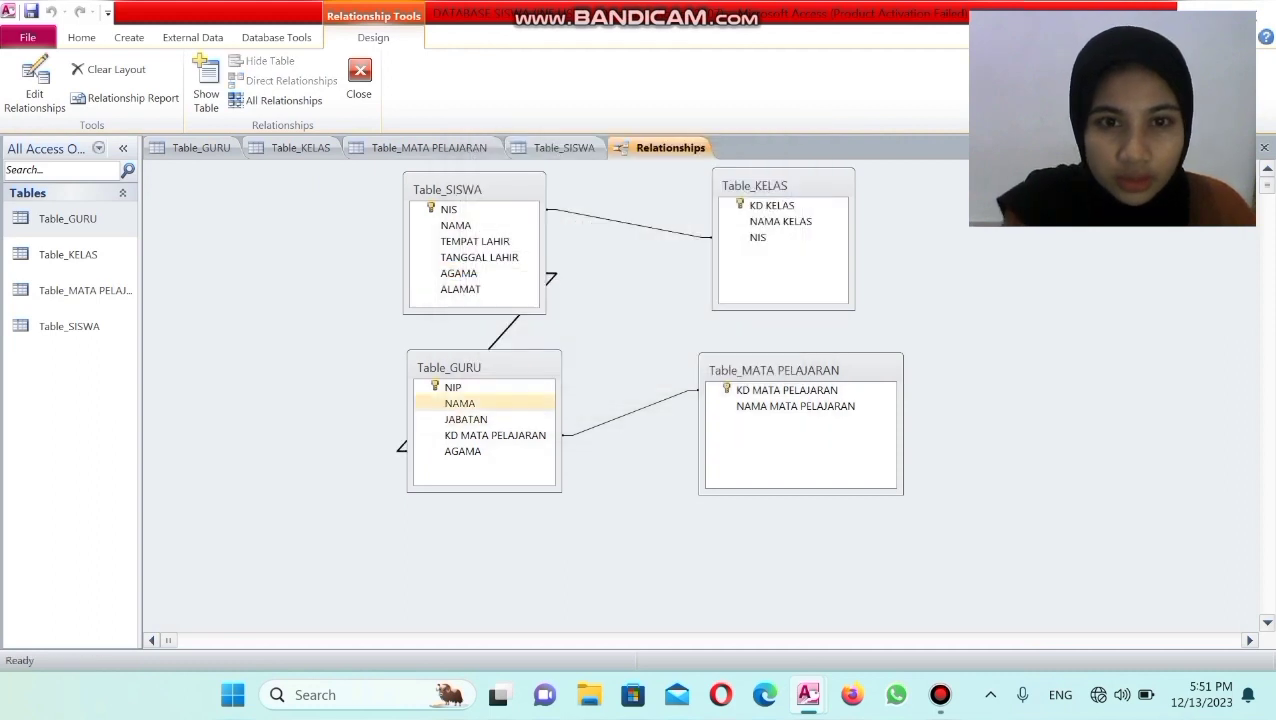
# Step: Spread the related table boxes apart so the join lines are clear of them, and close the Relationships window
pyautogui.moveTo(480, 367); pyautogui.dragTo(627, 370)
pyautogui.moveTo(780, 370); pyautogui.dragTo(922, 363)
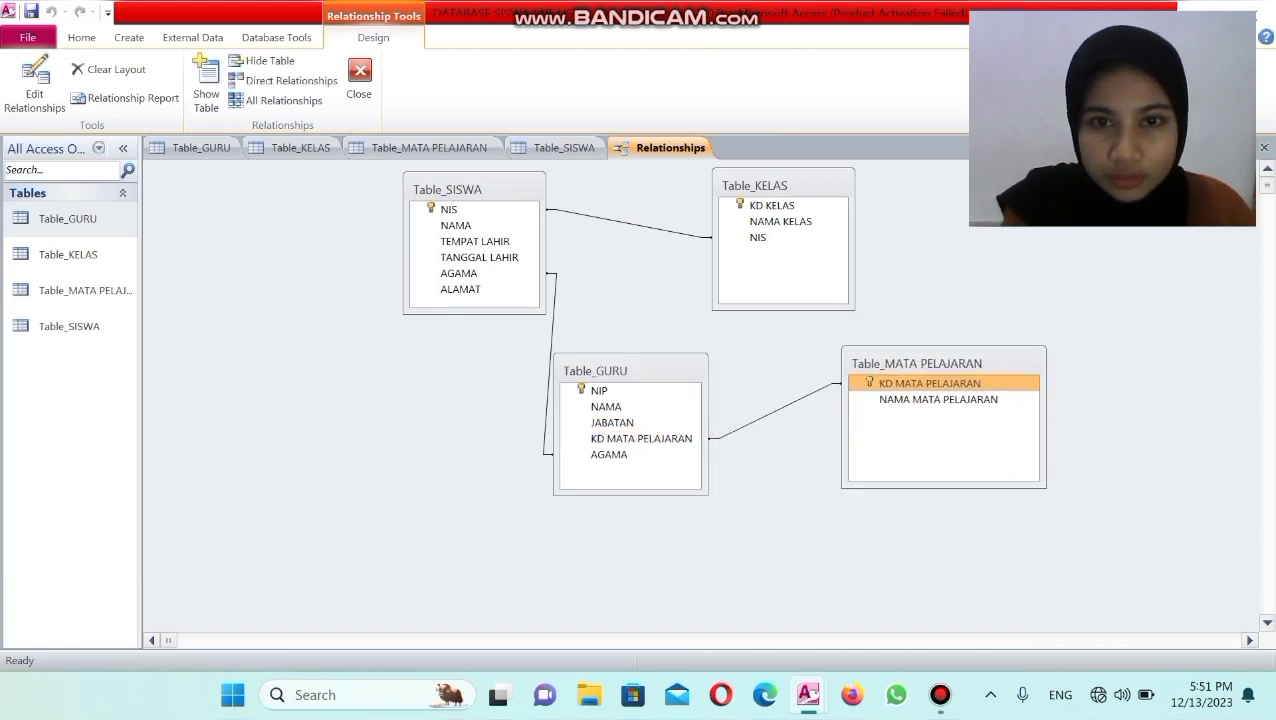
pyautogui.moveTo(630, 371); pyautogui.dragTo(657, 358)
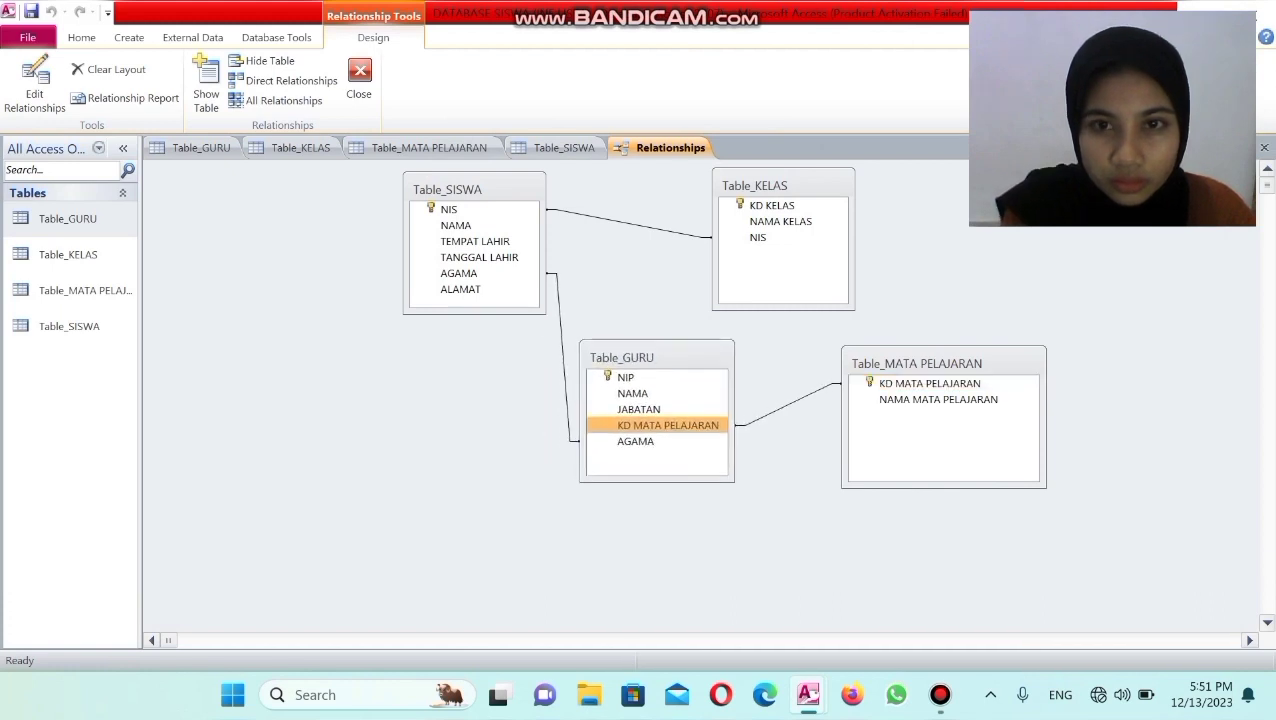
pyautogui.moveTo(770, 185)
pyautogui.mouseDown()
pyautogui.moveTo(775, 175)
pyautogui.moveTo(773, 186)
pyautogui.mouseUp()
pyautogui.moveTo(470, 188); pyautogui.dragTo(408, 211)
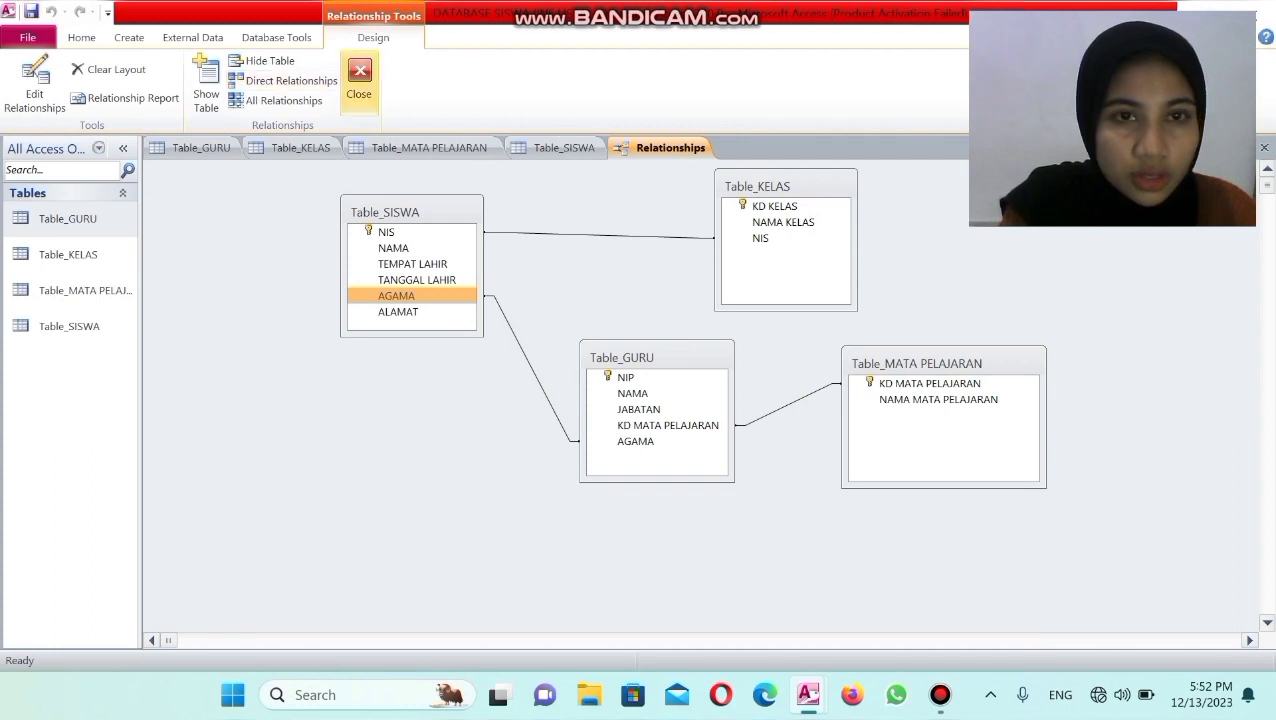
pyautogui.click(359, 82)
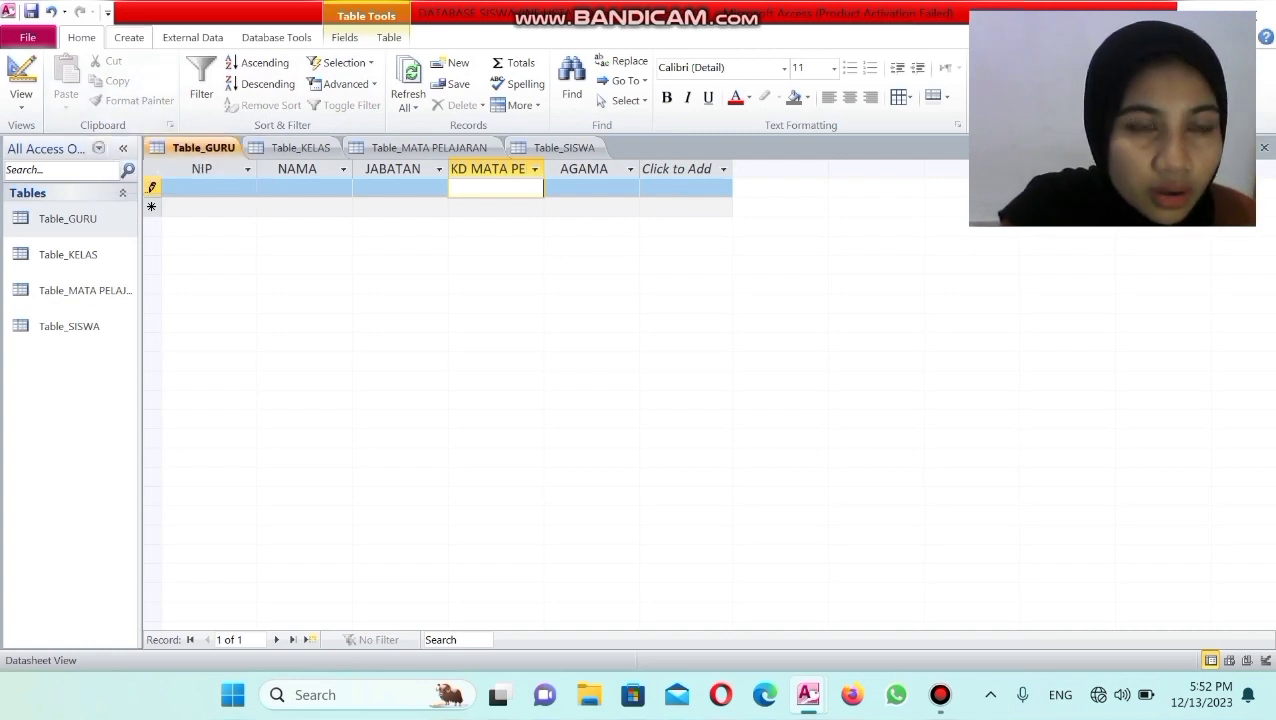
# Step: Start a new query in design view with Table_GURU, Table_KELAS, Table_MATA PELAJARAN and Table_SISWA as its source tables
pyautogui.click(129, 38)
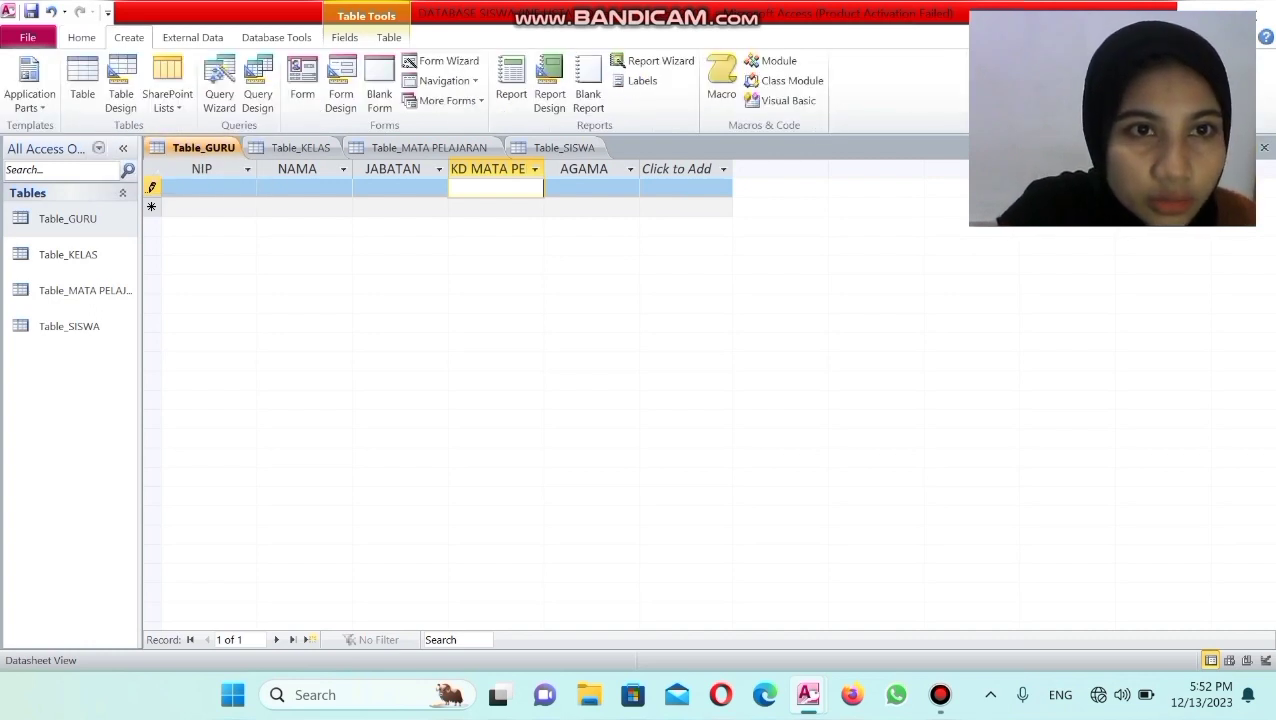
pyautogui.click(258, 88)
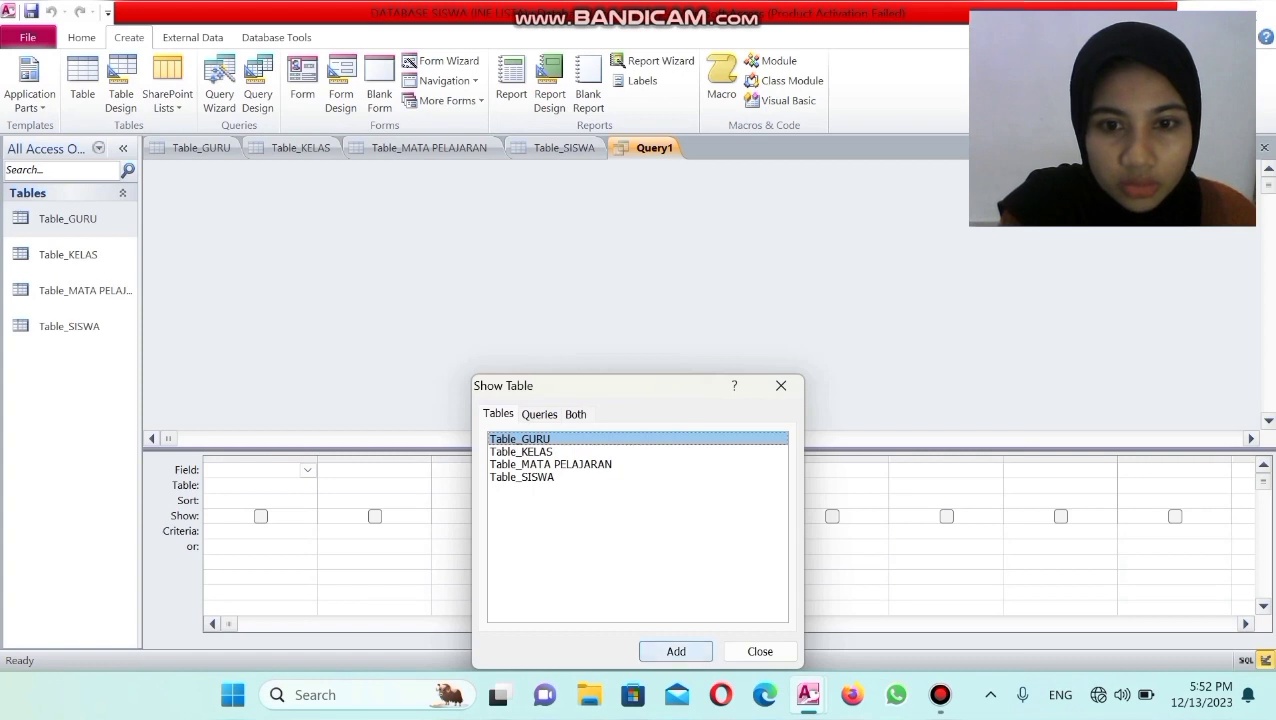
pyautogui.click(676, 651)
pyautogui.click(521, 452)
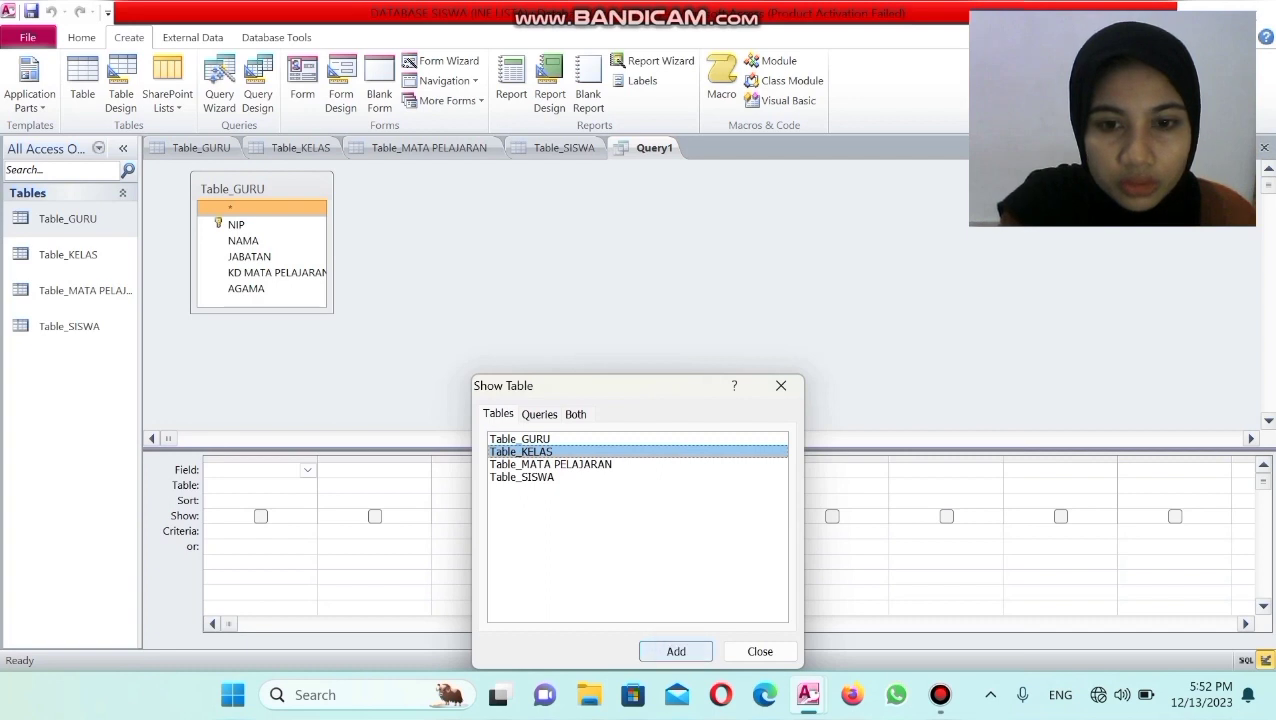
pyautogui.click(676, 651)
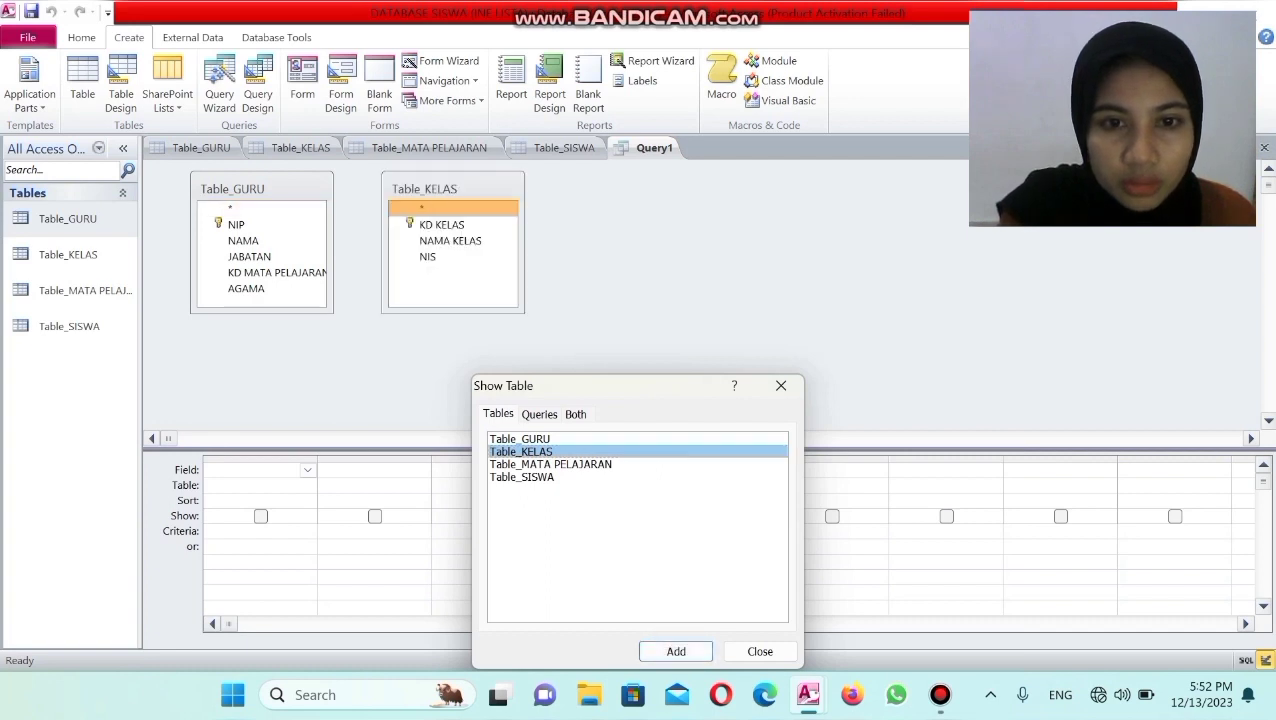
pyautogui.click(550, 464)
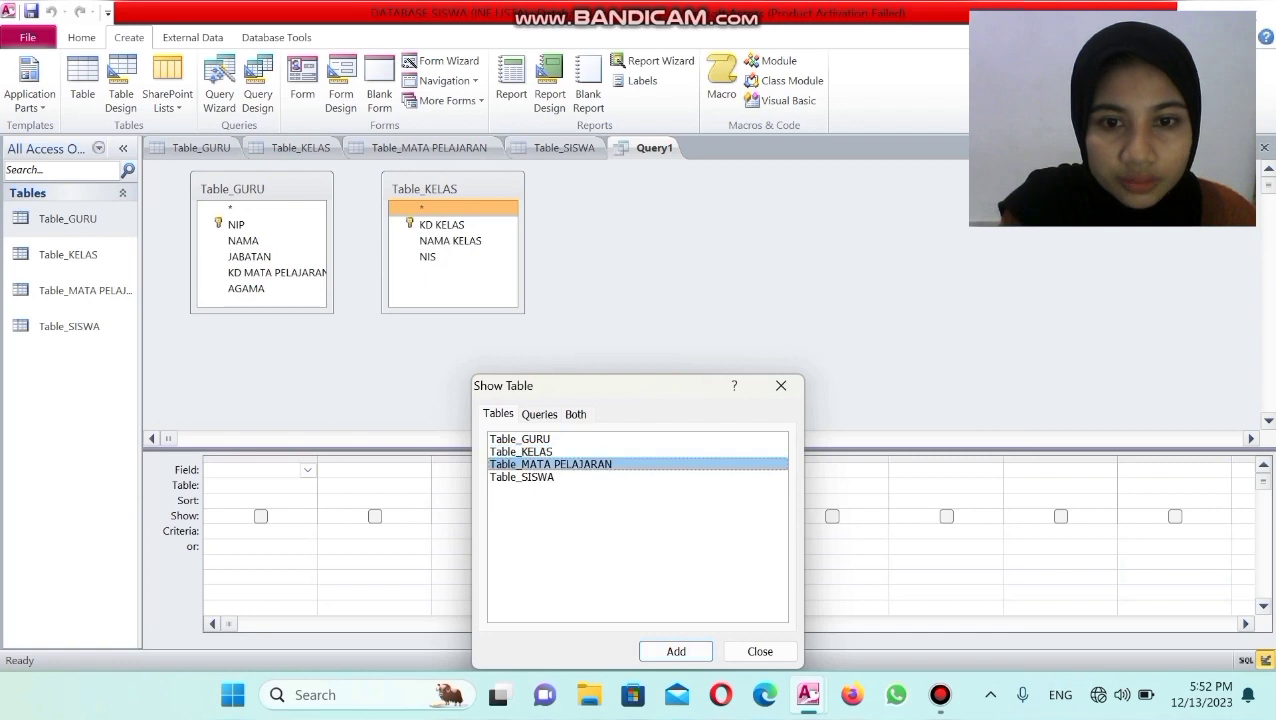
pyautogui.click(676, 651)
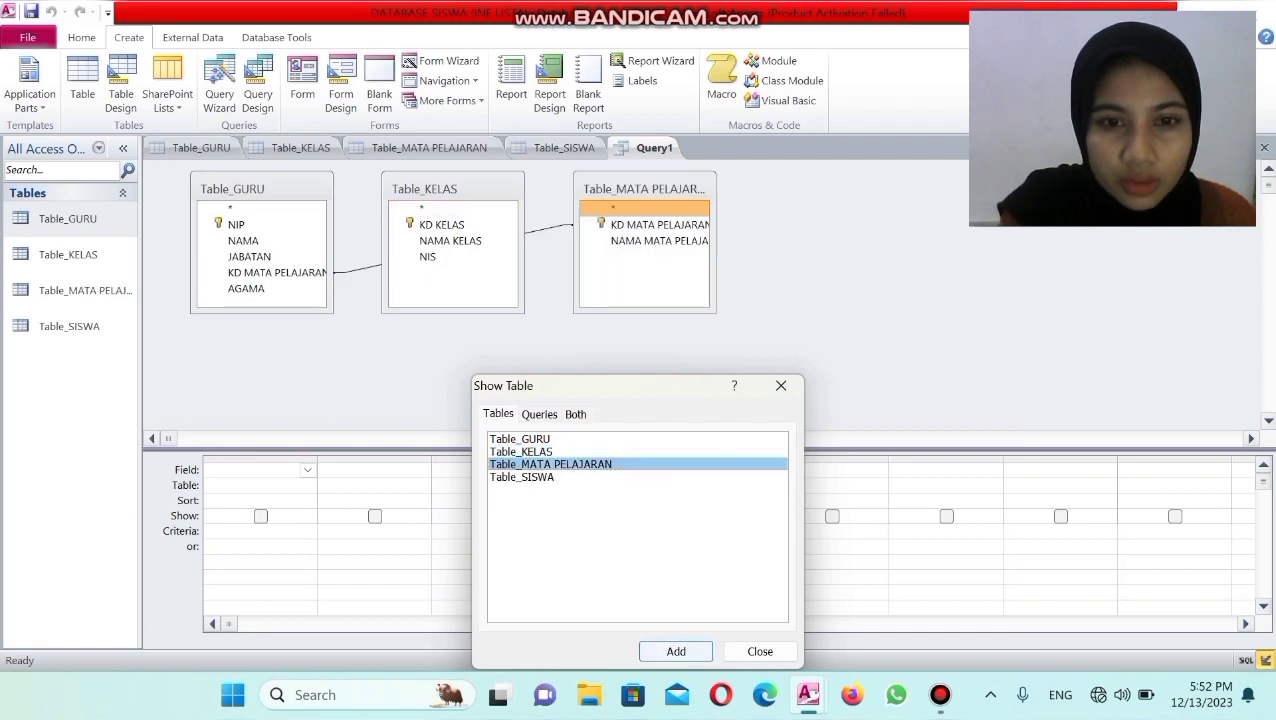
pyautogui.click(522, 477)
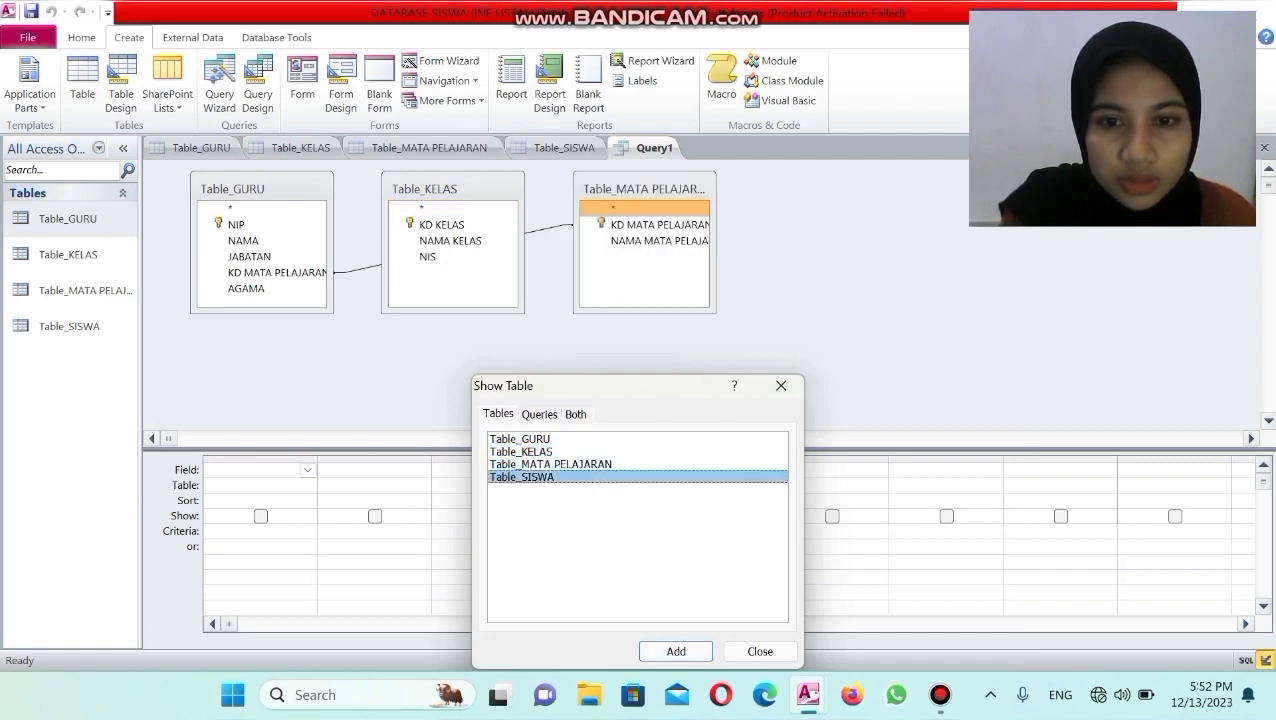
pyautogui.click(676, 651)
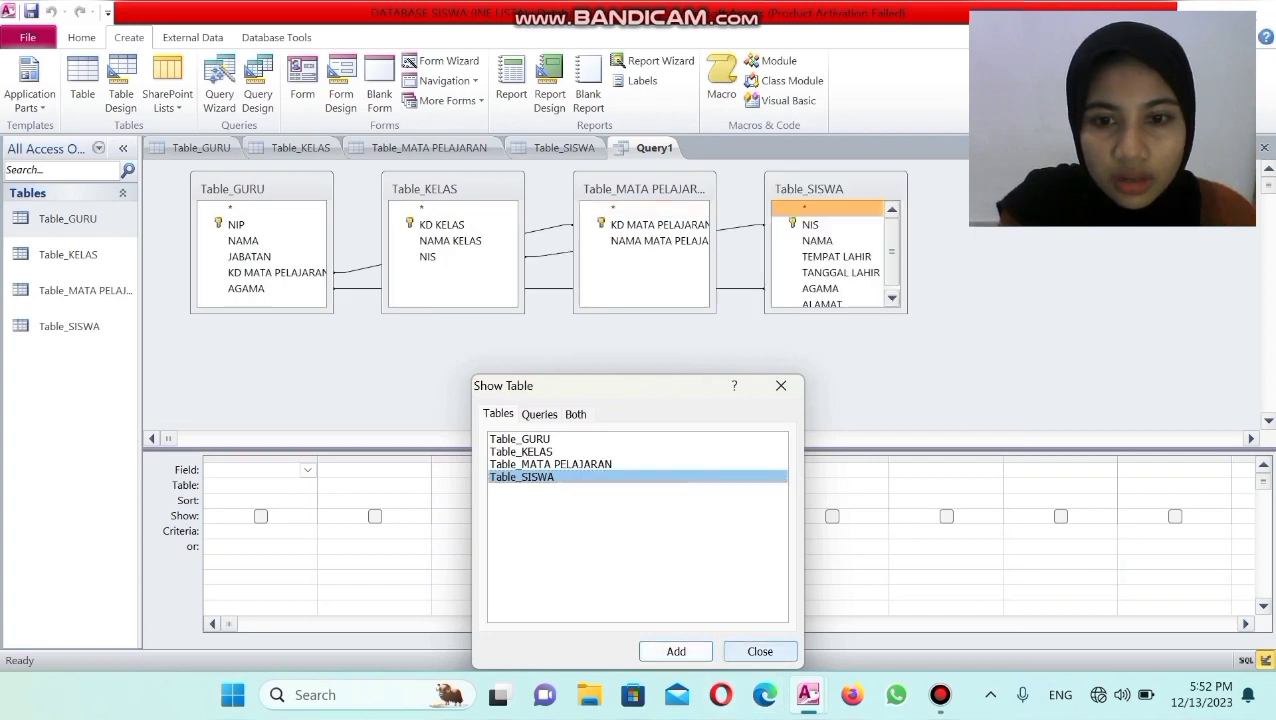
pyautogui.click(760, 651)
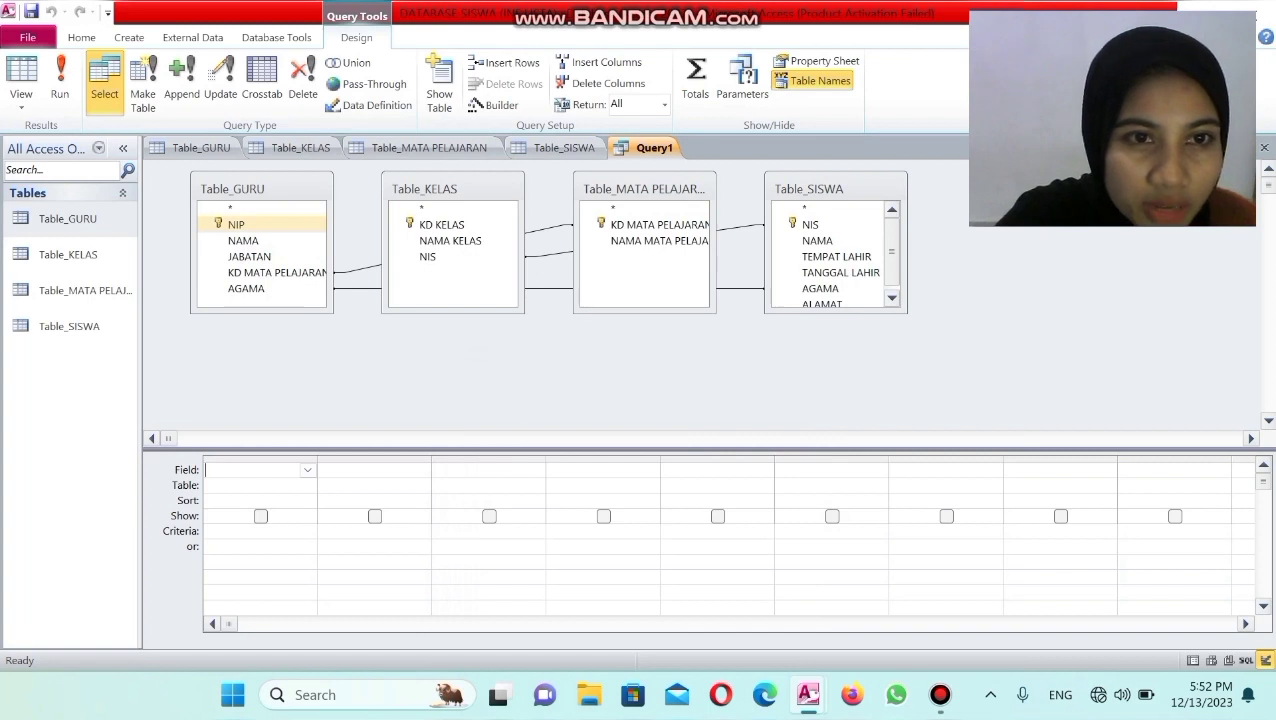
# Step: Add the NIP, NAMA and KD MATA PELAJARAN fields of Table_GURU to the query's design grid
pyautogui.click(237, 225)
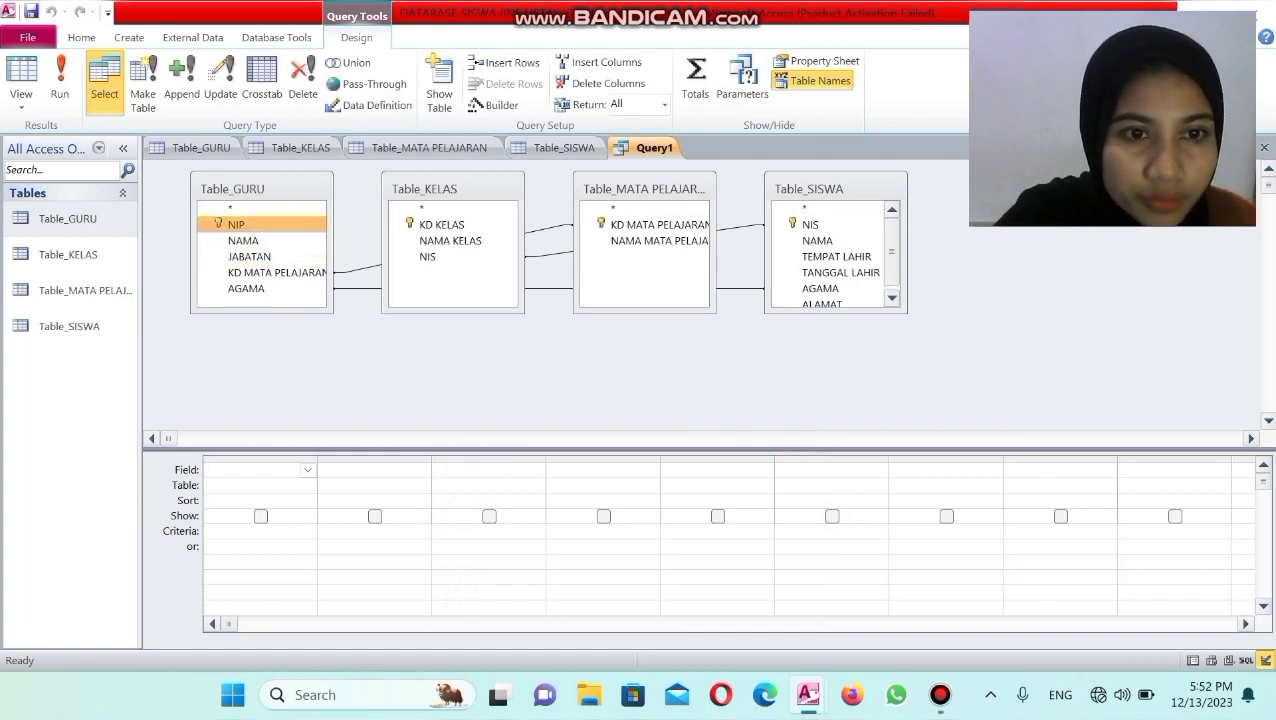
pyautogui.doubleClick(237, 225)
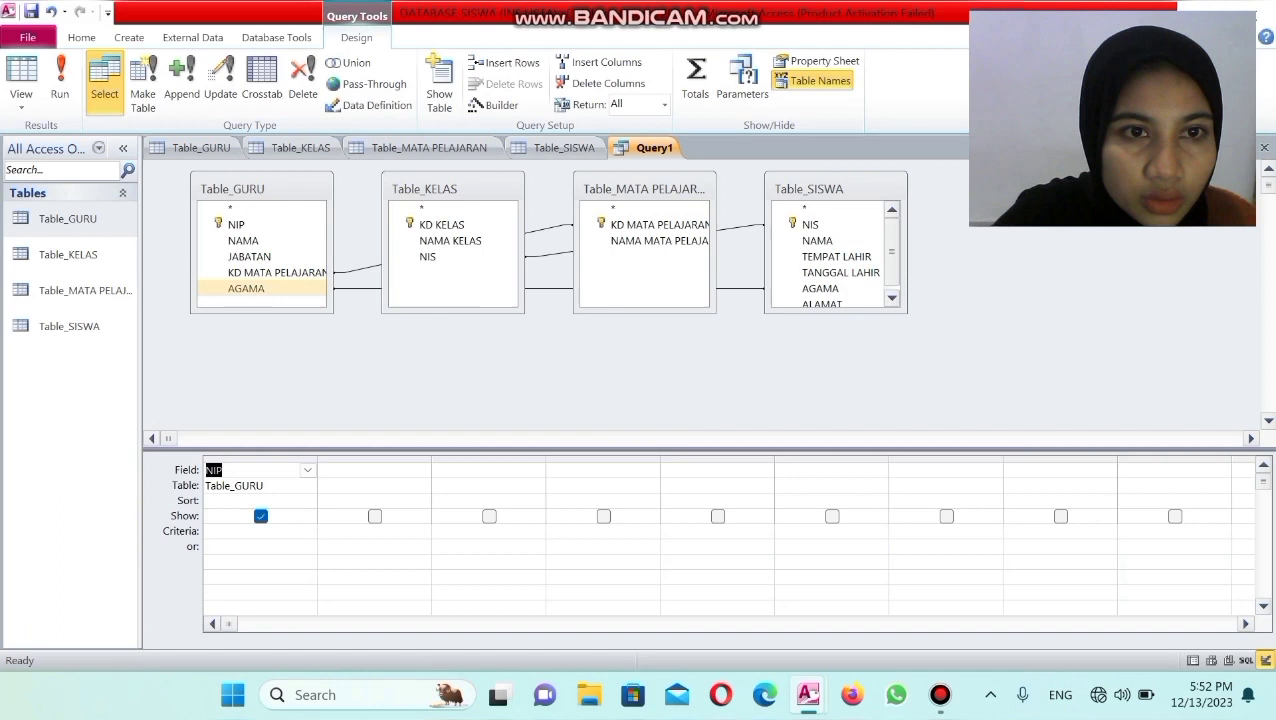
pyautogui.click(243, 241)
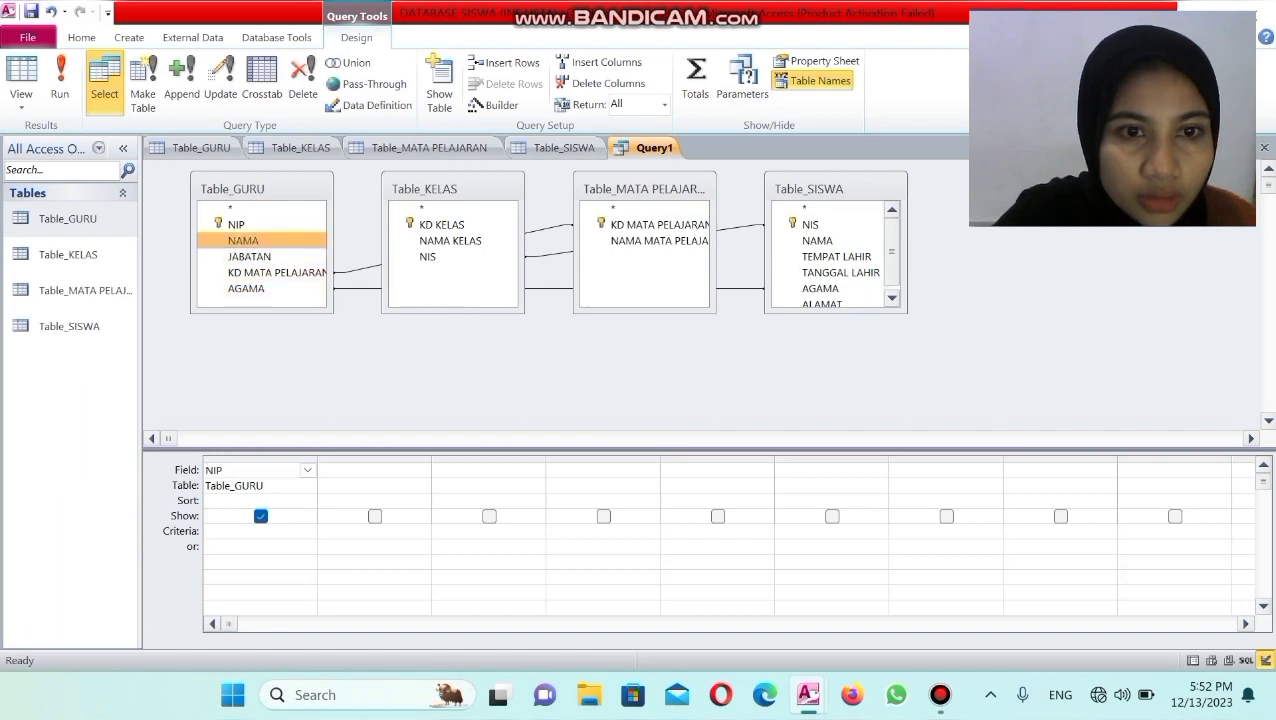
pyautogui.doubleClick(243, 241)
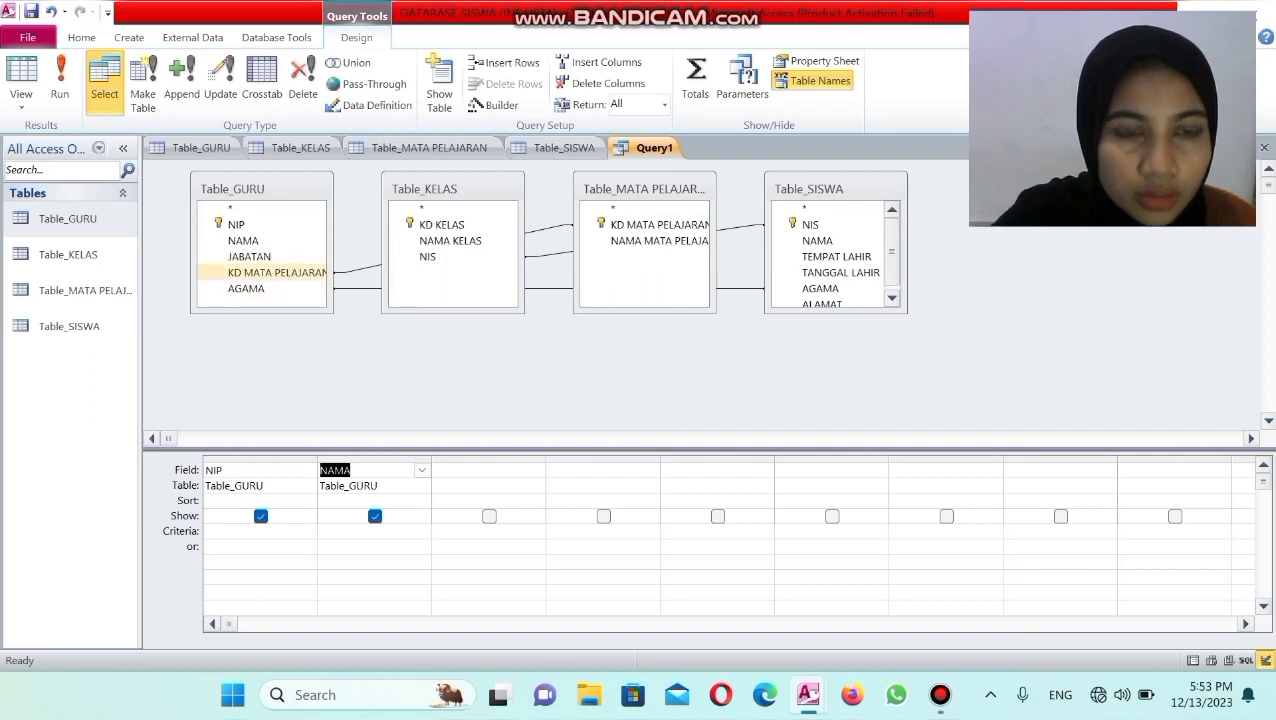
pyautogui.moveTo(270, 272); pyautogui.dragTo(285, 320)
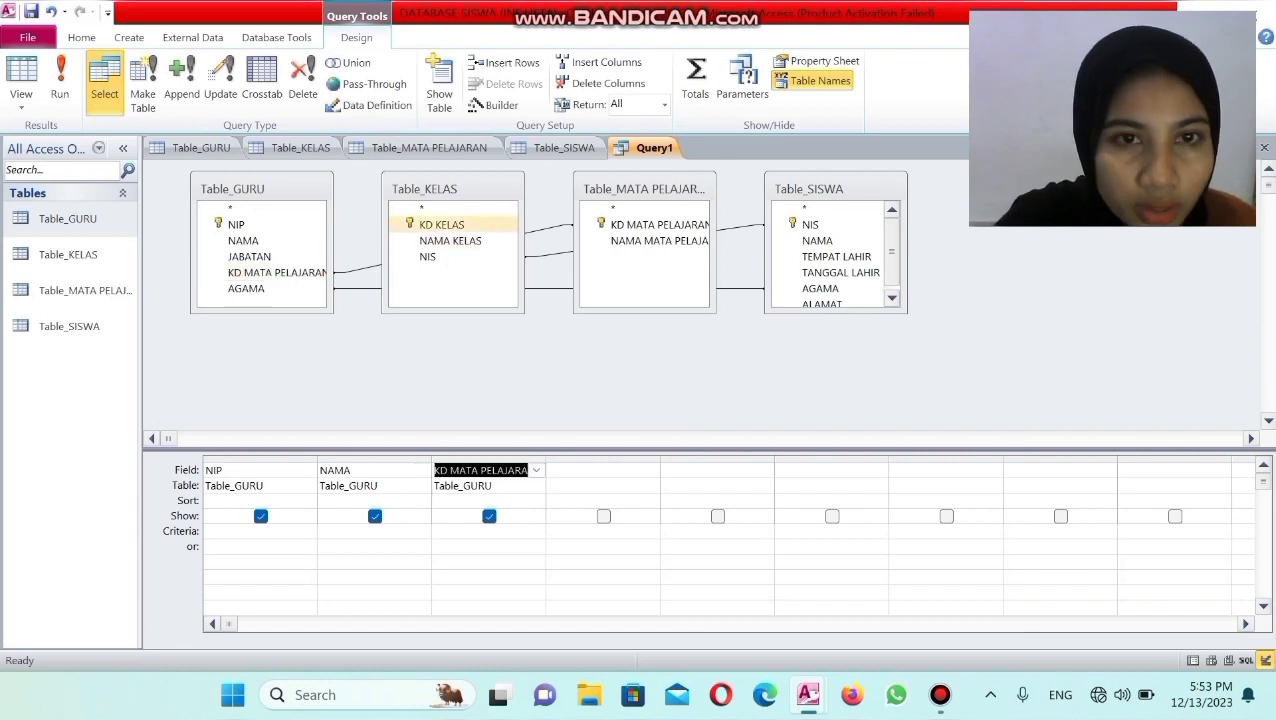
# Step: Add KD KELAS, NAMA KELAS and NIS from Table_KELAS as the next query columns
pyautogui.click(442, 224)
pyautogui.doubleClick(442, 224)
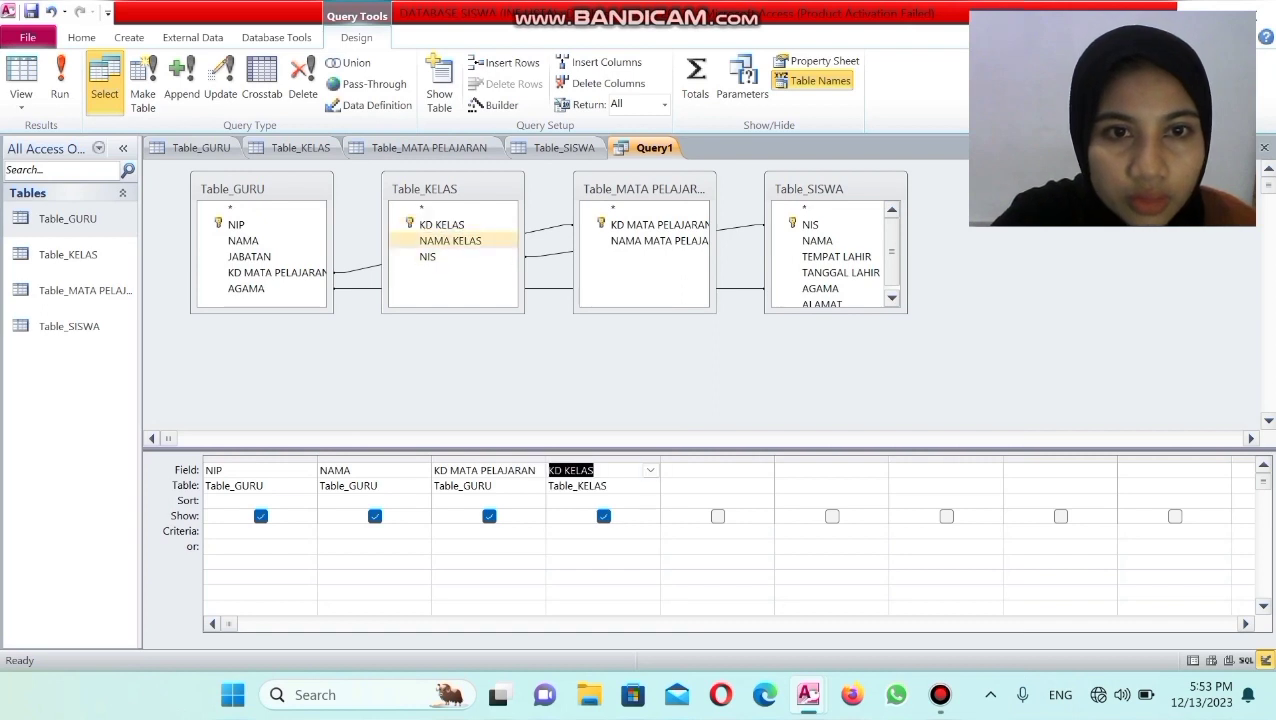
pyautogui.click(450, 241)
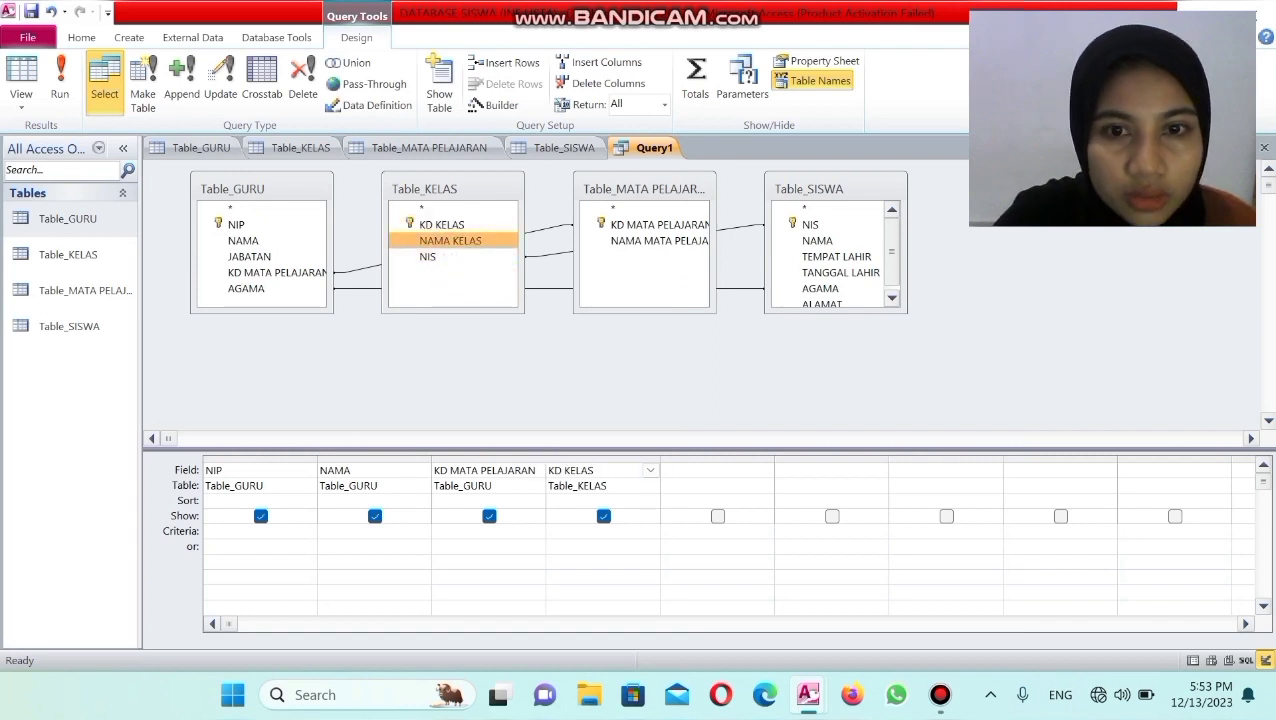
pyautogui.doubleClick(450, 241)
pyautogui.moveTo(428, 257); pyautogui.dragTo(545, 312)
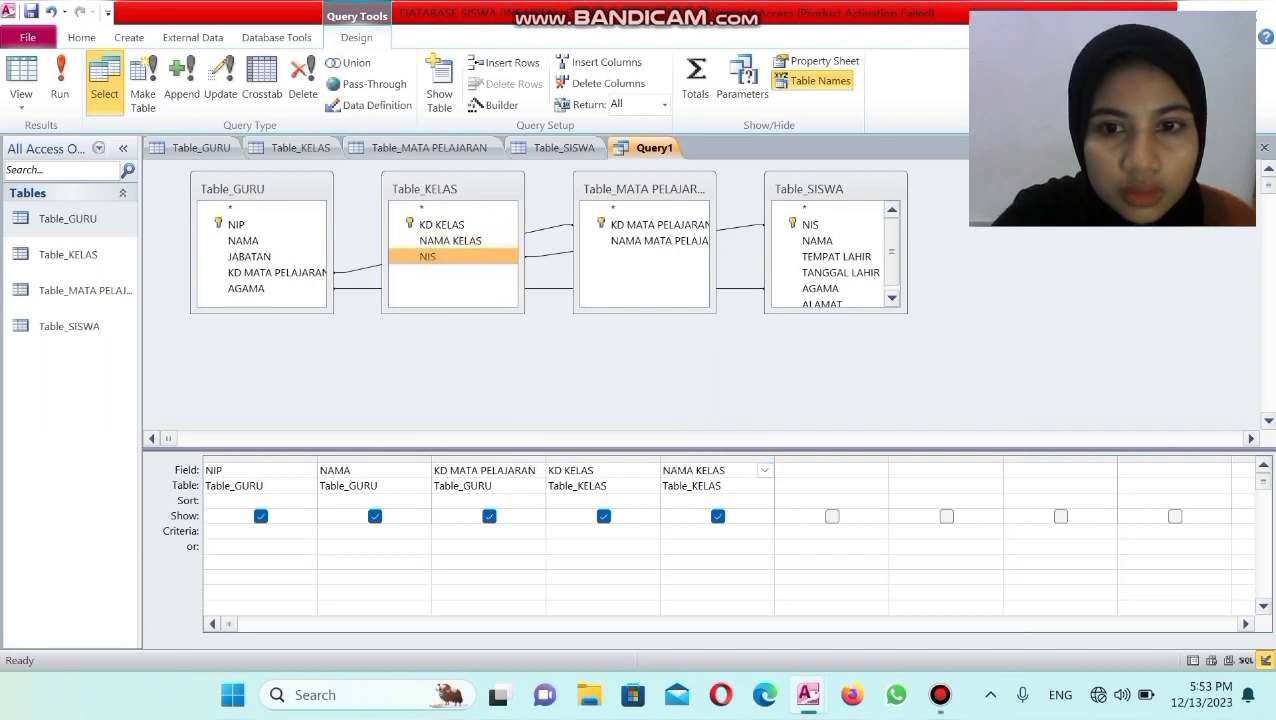
pyautogui.moveTo(428, 257); pyautogui.dragTo(872, 471)
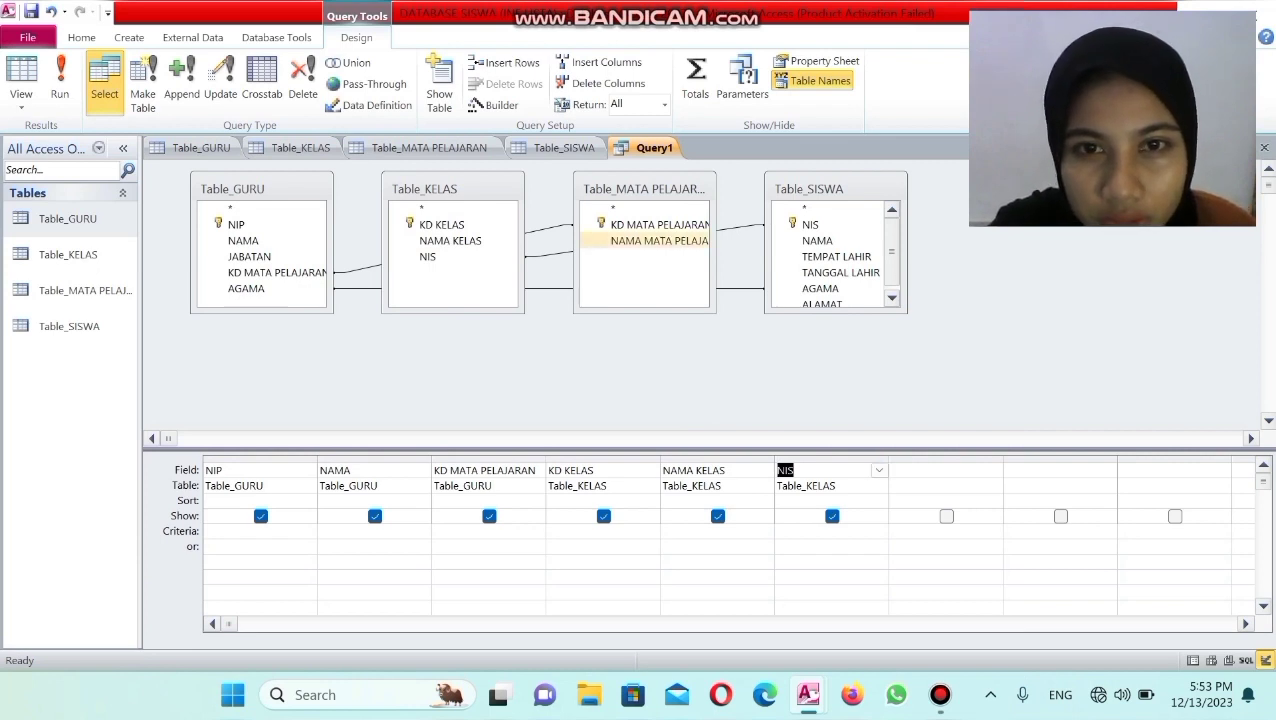
# Step: Add NAMA MATA PELAJARAN from Table_MATA PELAJARAN, plus TEMPAT LAHIR and AGAMA from Table_SISWA, to the query's design grid
pyautogui.click(658, 241)
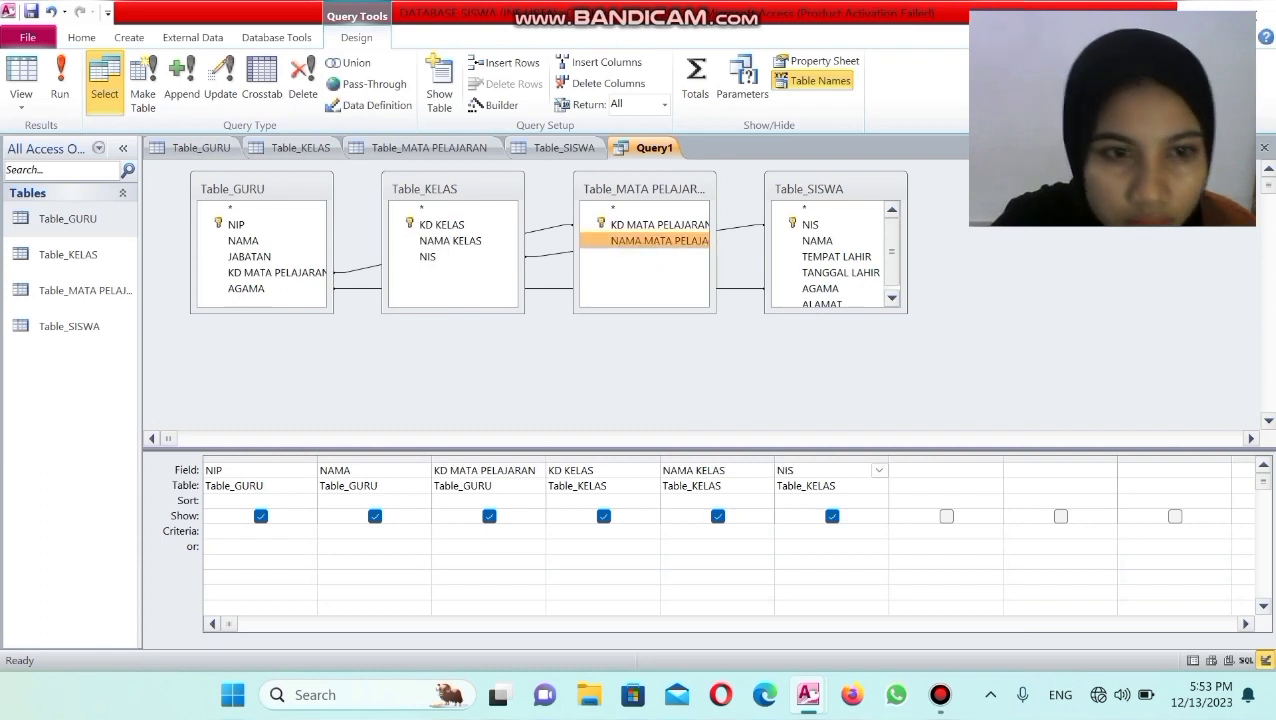
pyautogui.moveTo(658, 241); pyautogui.dragTo(940, 470)
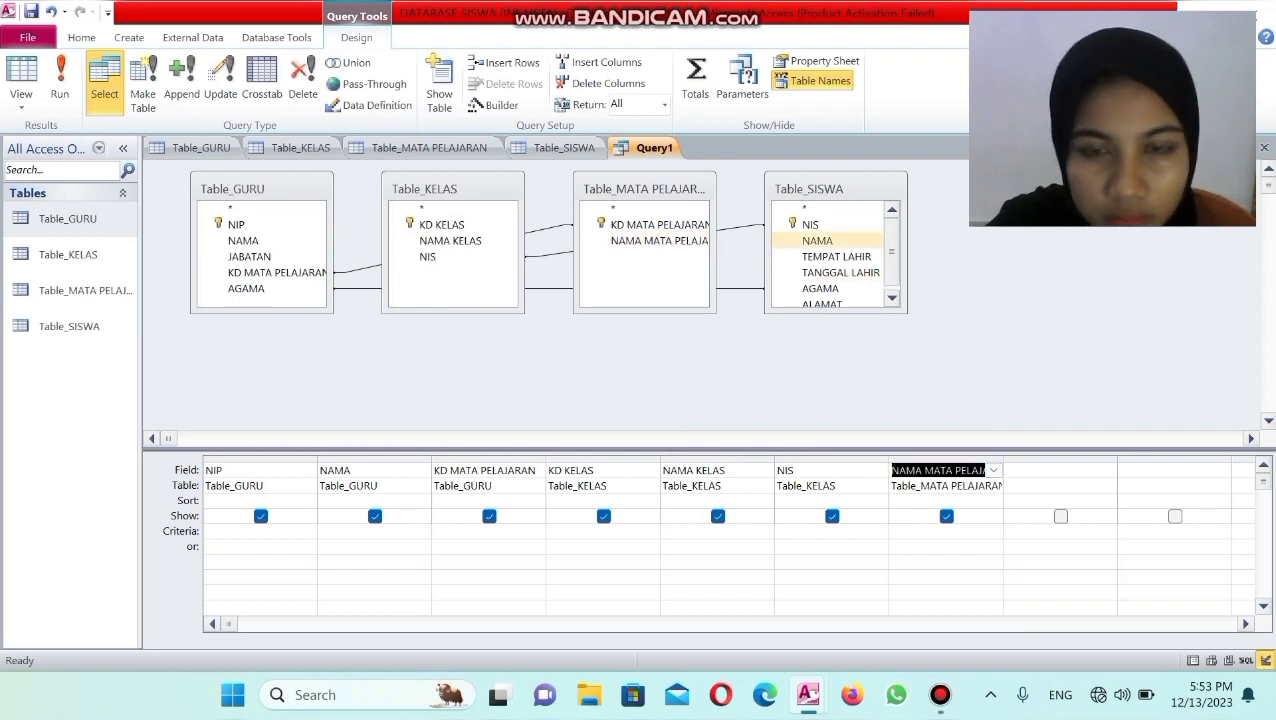
pyautogui.click(836, 256)
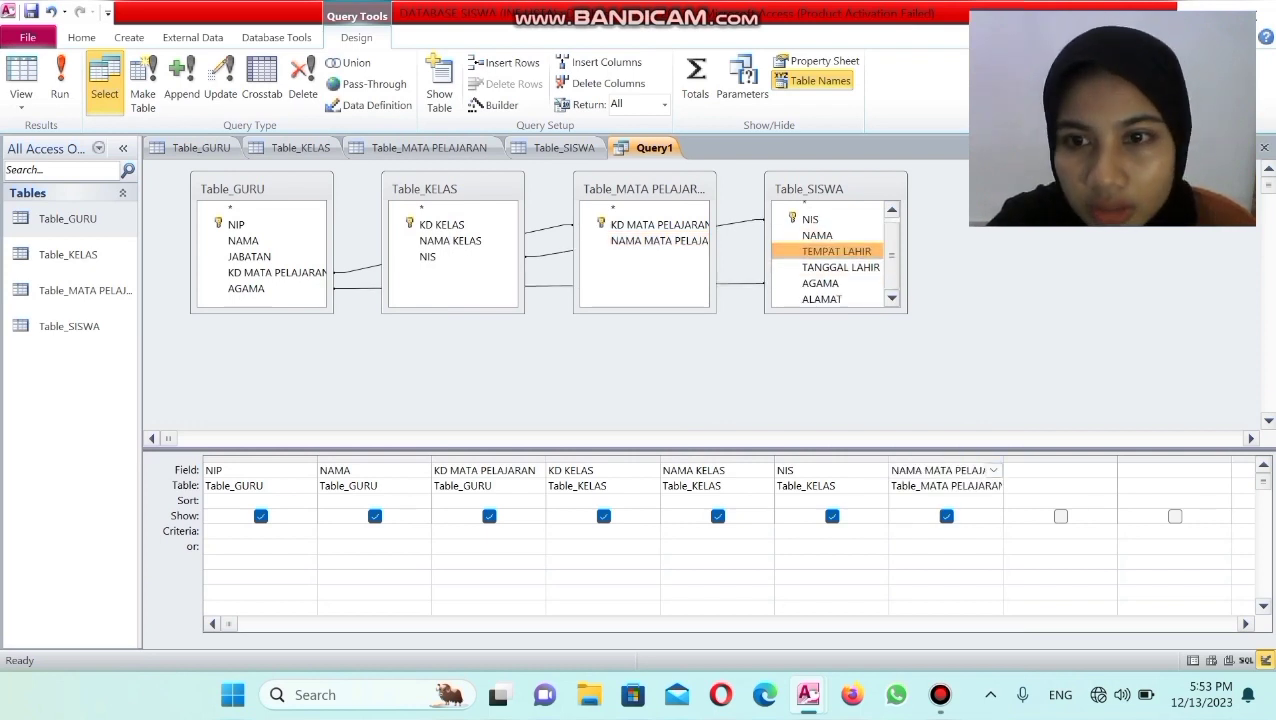
pyautogui.moveTo(836, 251); pyautogui.dragTo(1050, 470)
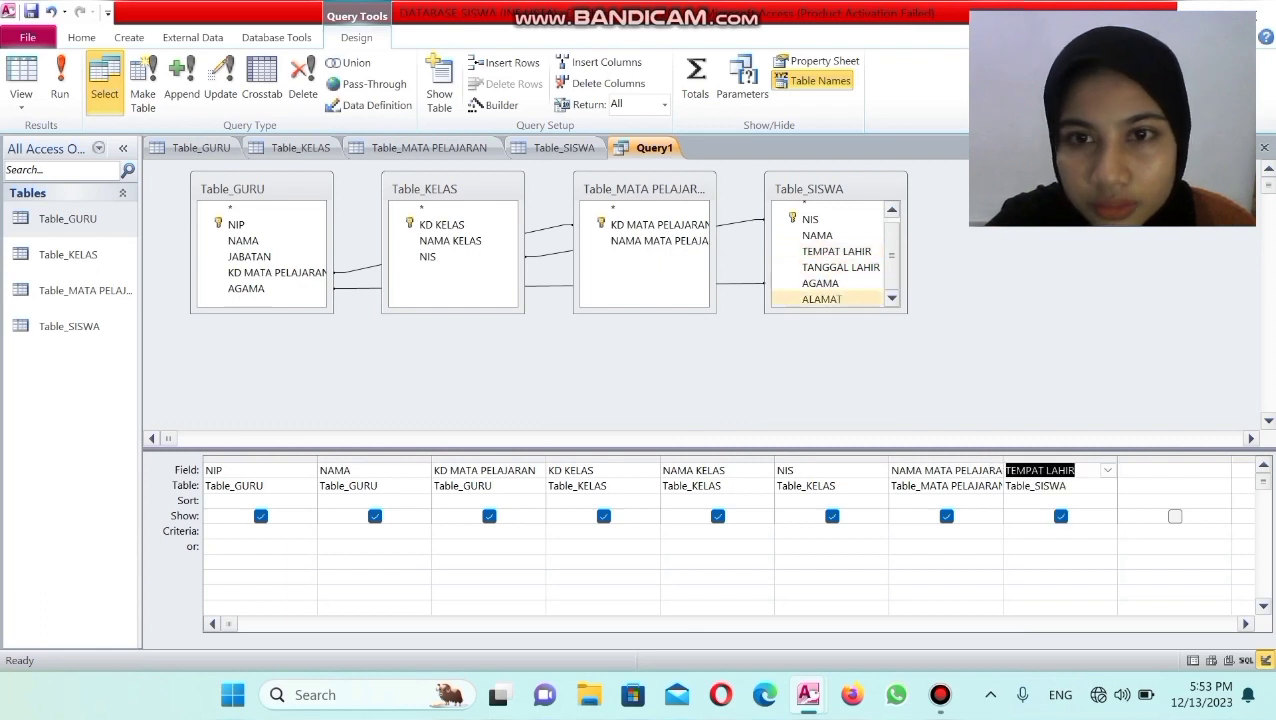
pyautogui.click(820, 283)
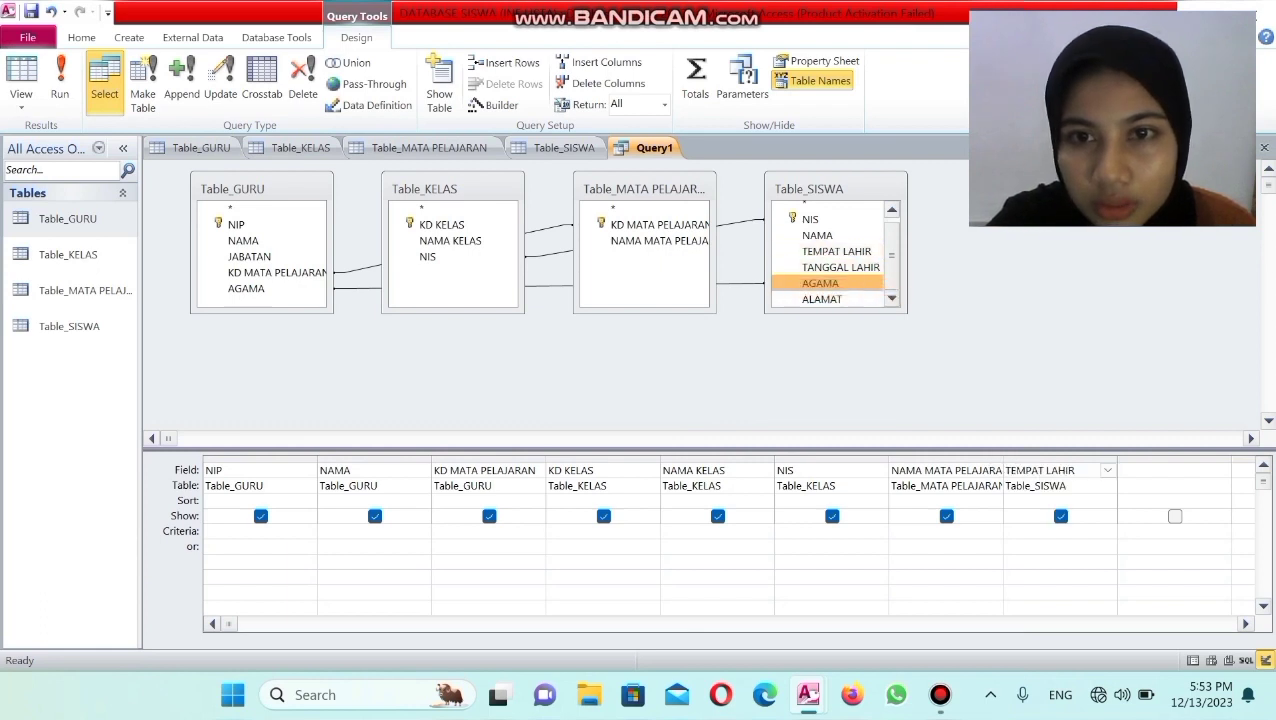
pyautogui.doubleClick(820, 283)
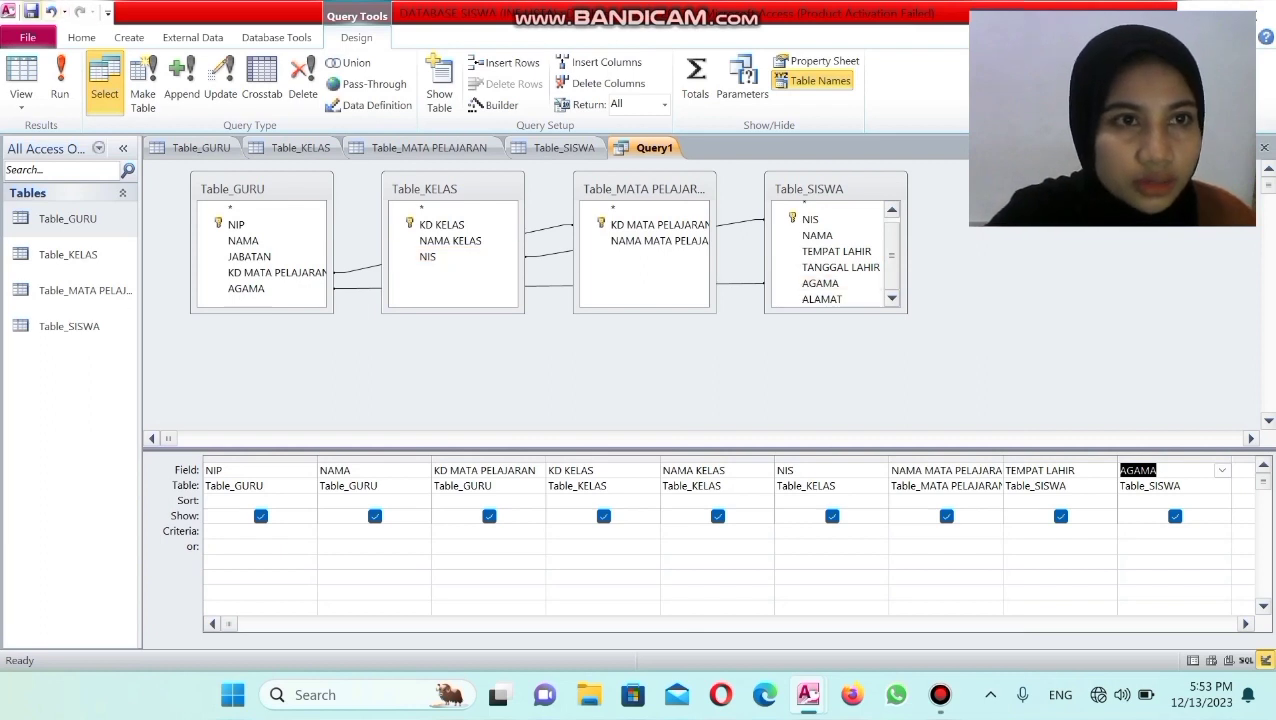
# Step: Save the query under the name "Query_database siswa" and open it from the list of database objects
pyautogui.click(31, 12)
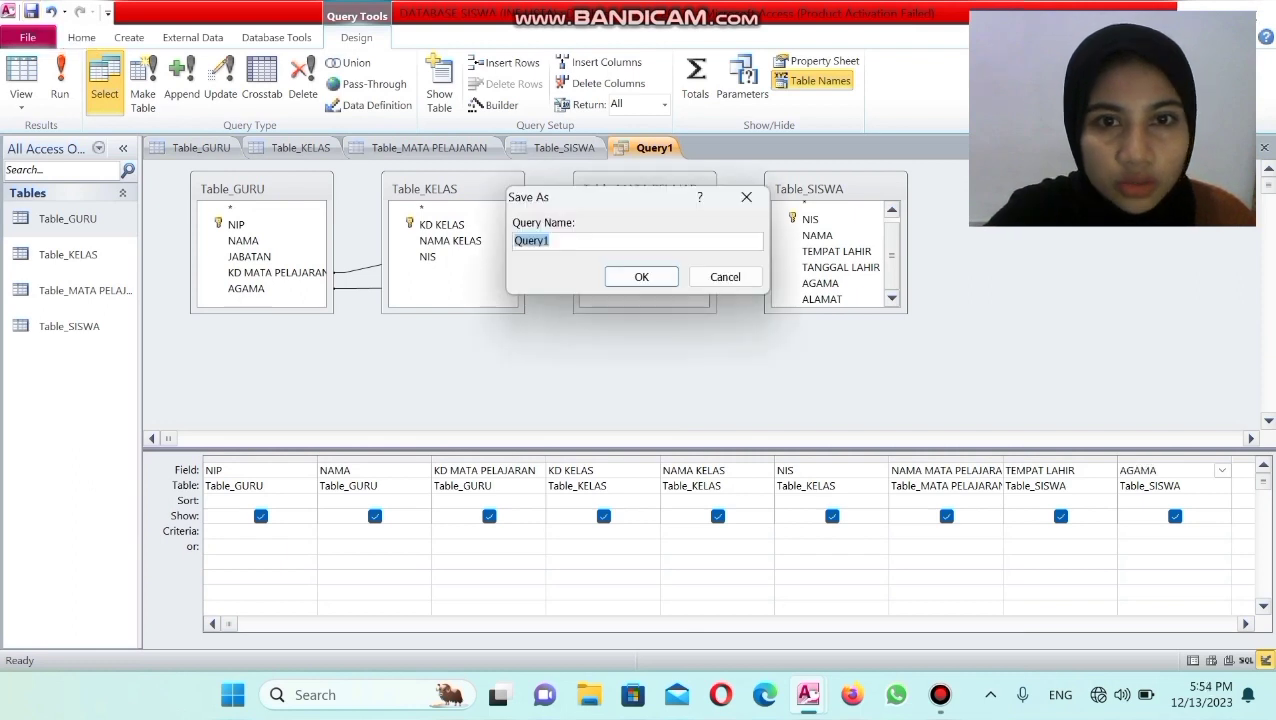
pyautogui.click(550, 241)
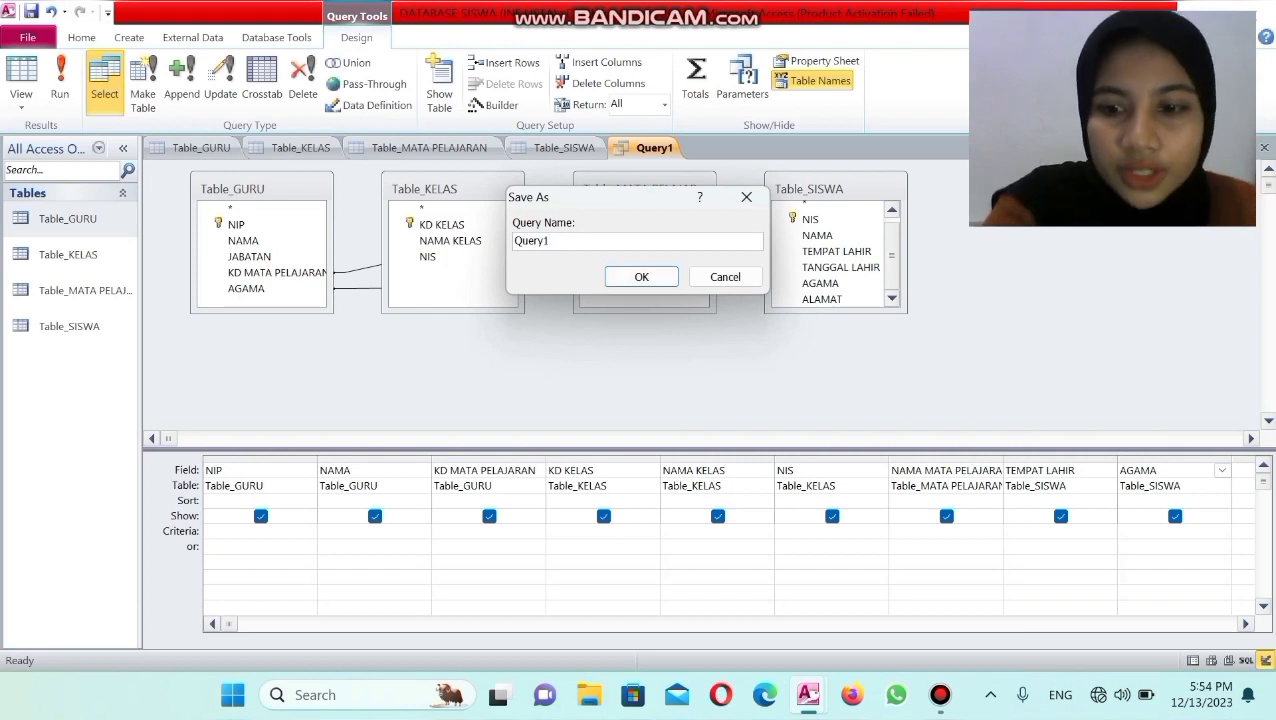
pyautogui.press('BackSpace')
pyautogui.write('_')
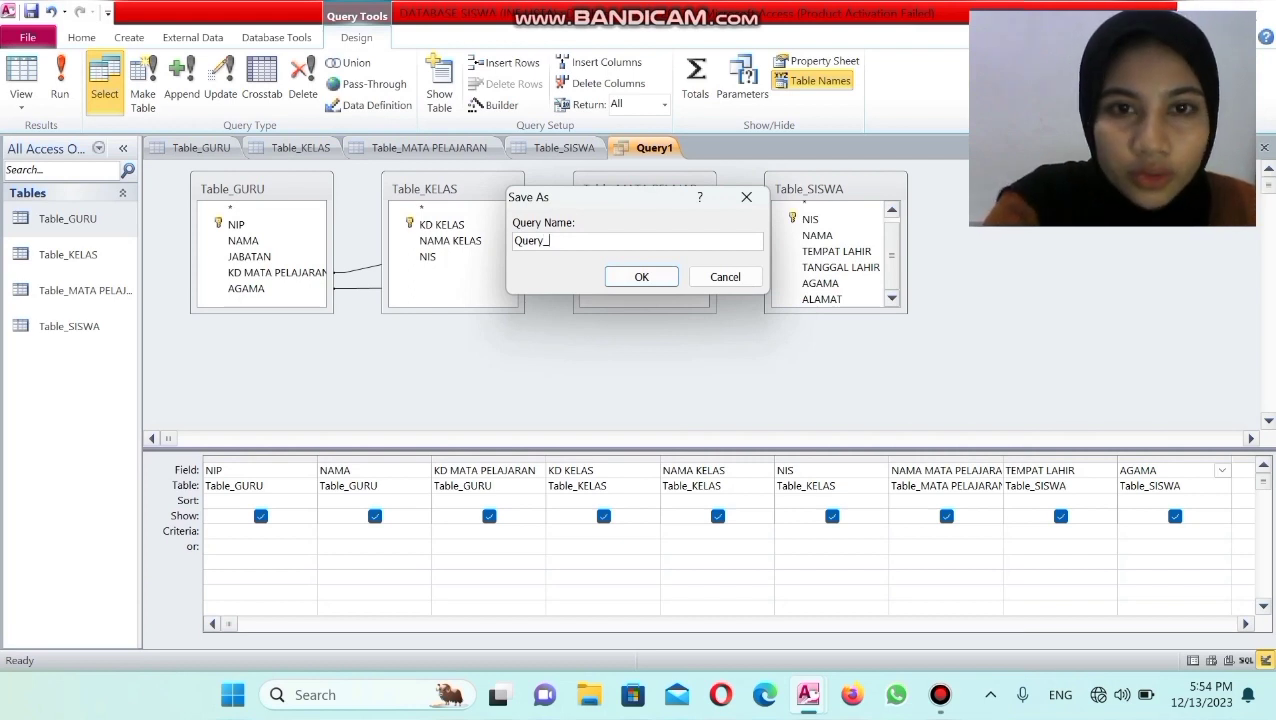
pyautogui.write('da')
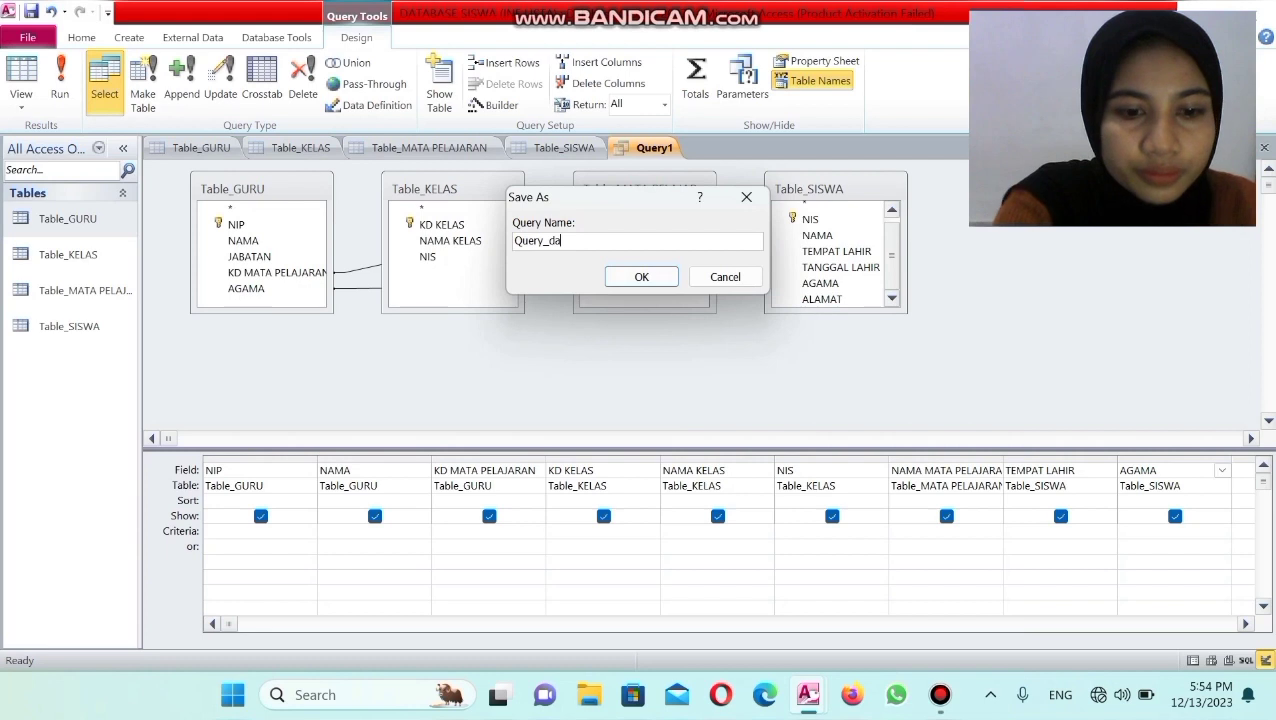
pyautogui.write('tabas')
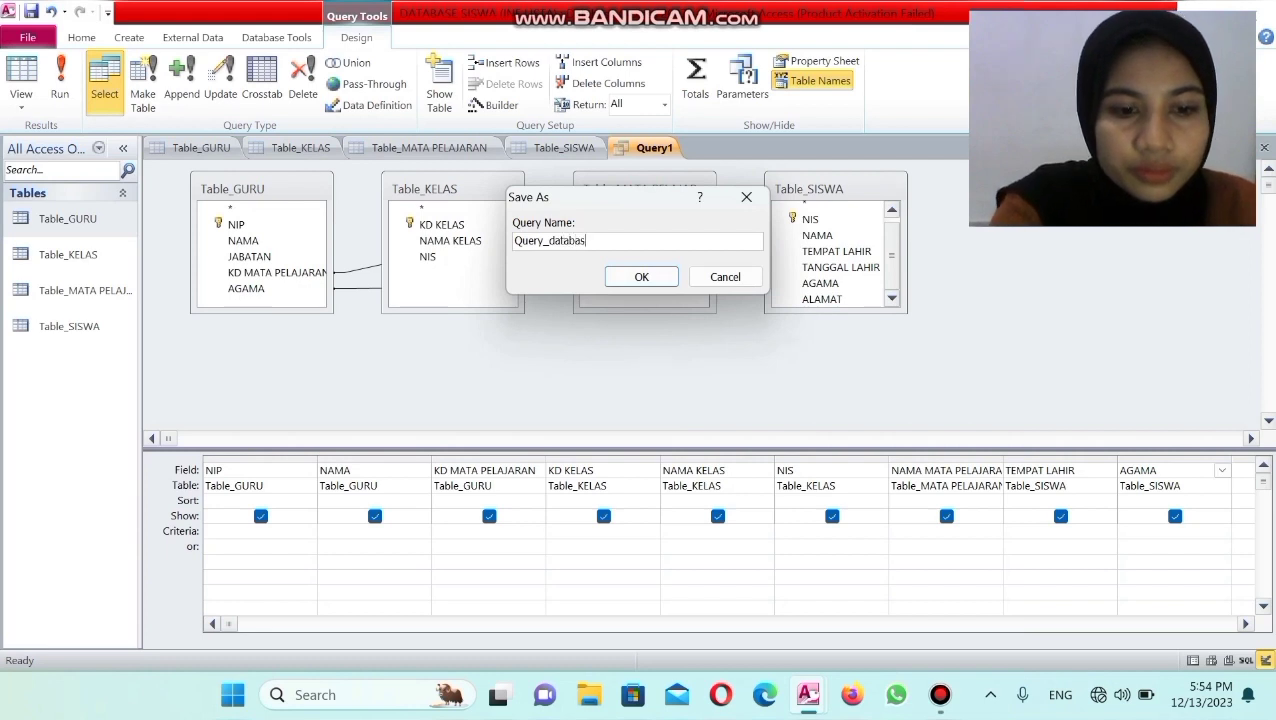
pyautogui.write('e siswa')
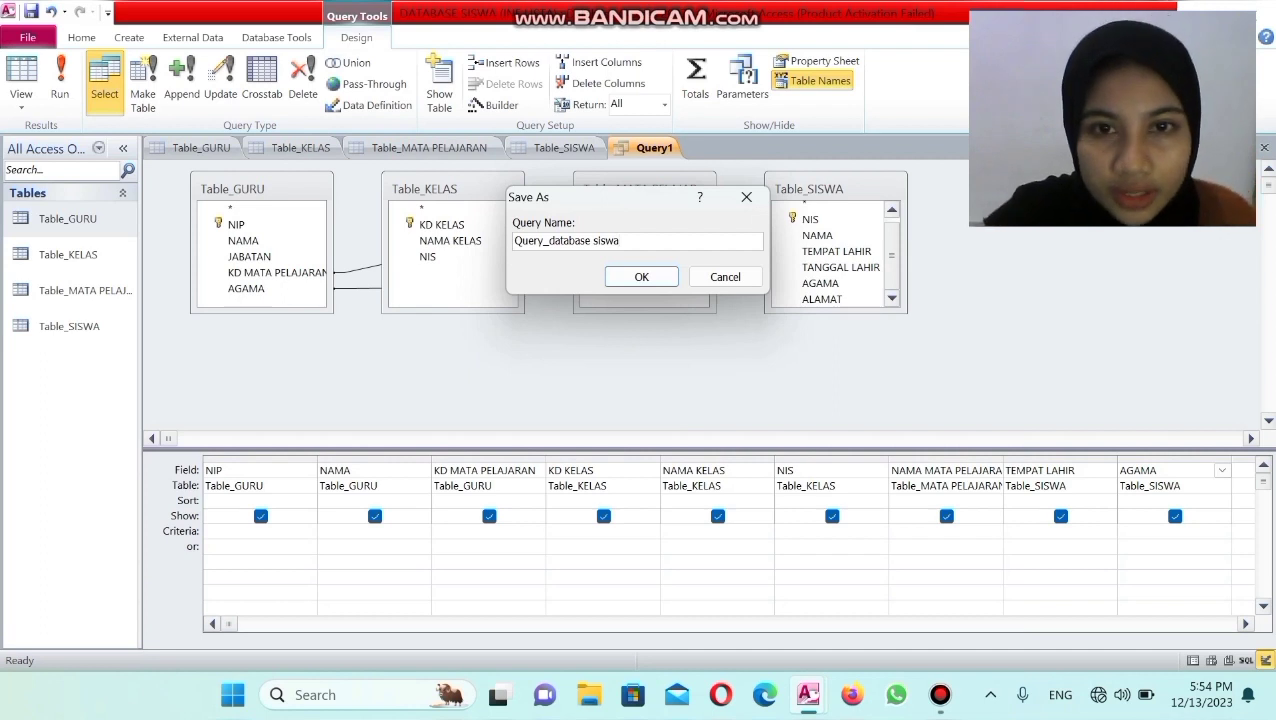
pyautogui.click(641, 277)
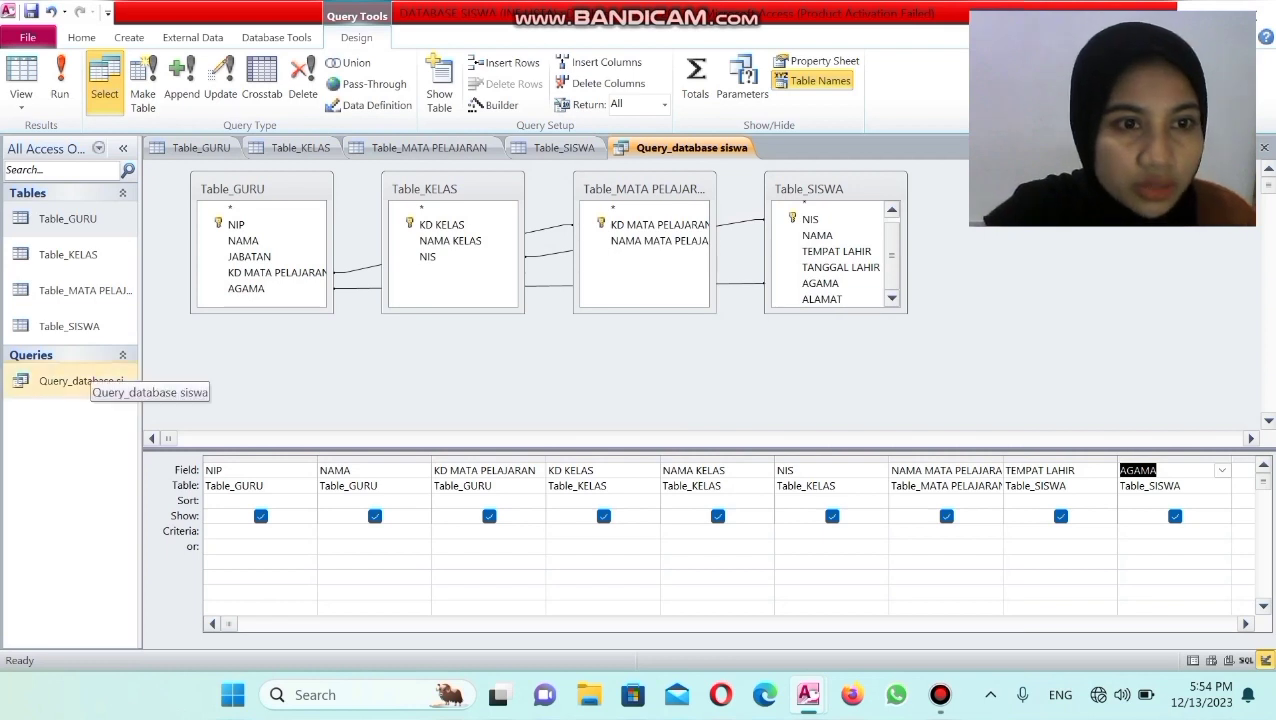
pyautogui.doubleClick(82, 381)
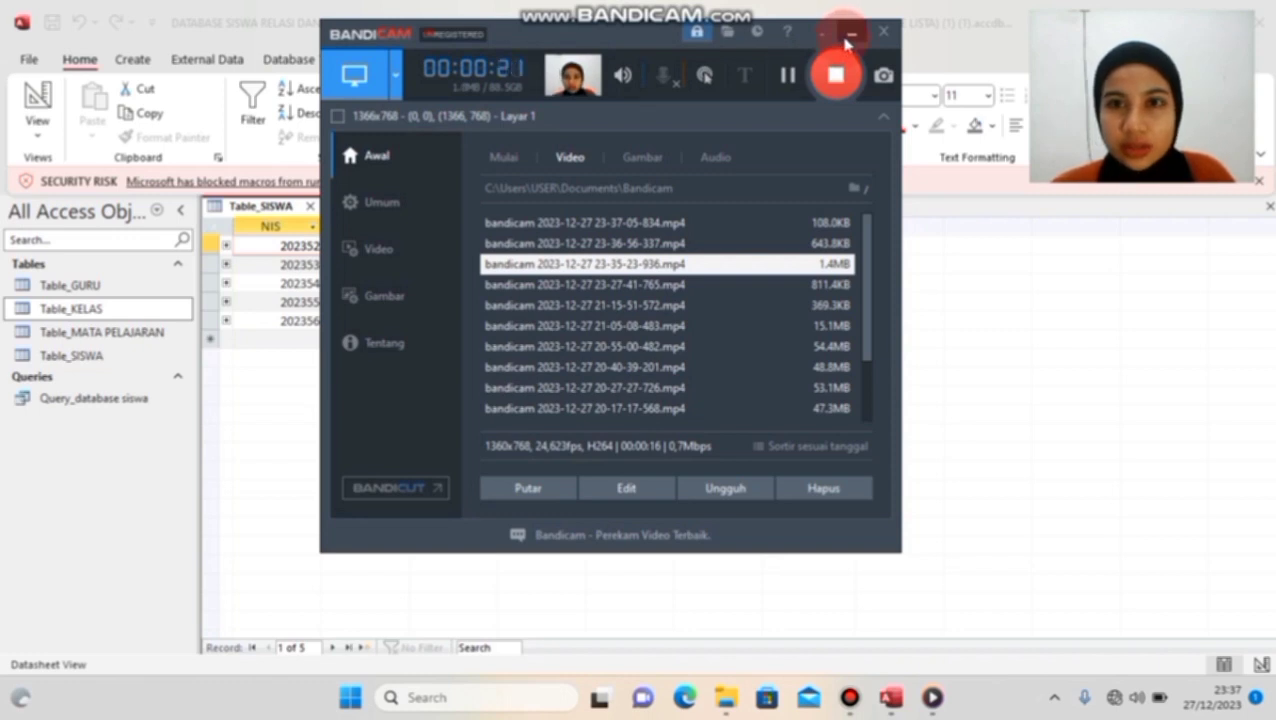
# Step: Get the screen recorder window out of the way and create a form based on Table_SISWA
pyautogui.click(849, 37)
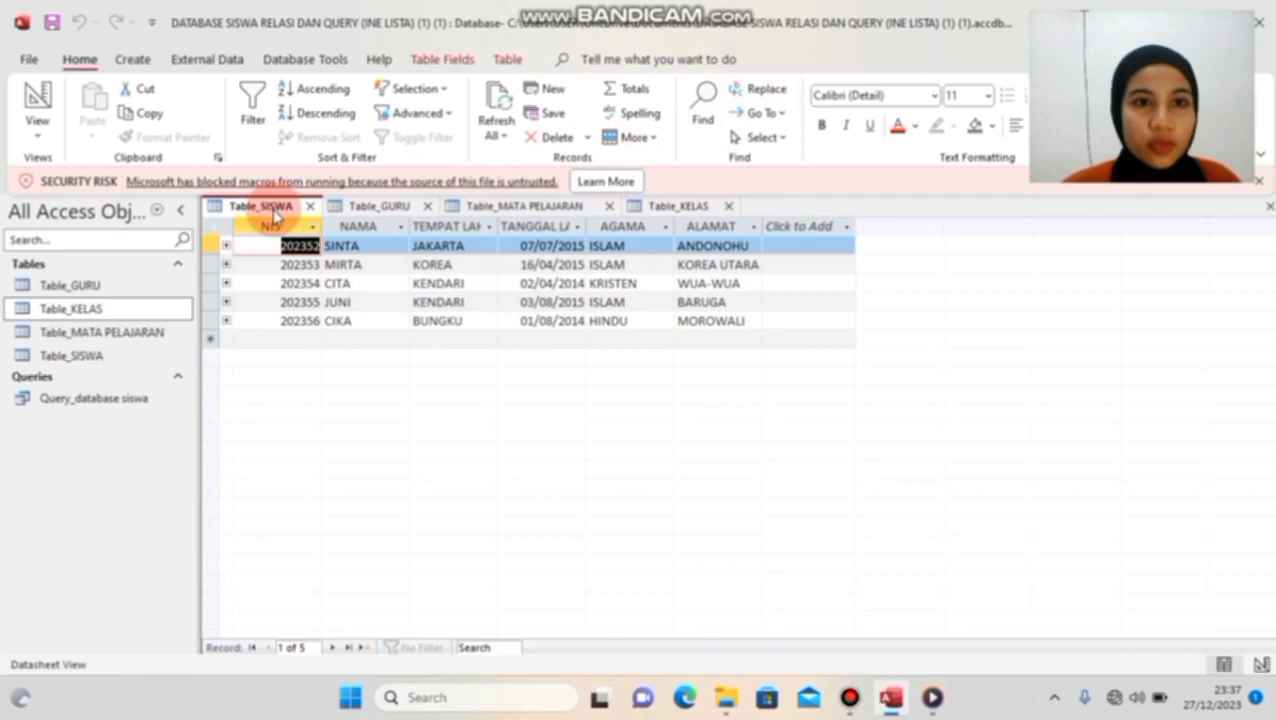
pyautogui.click(129, 61)
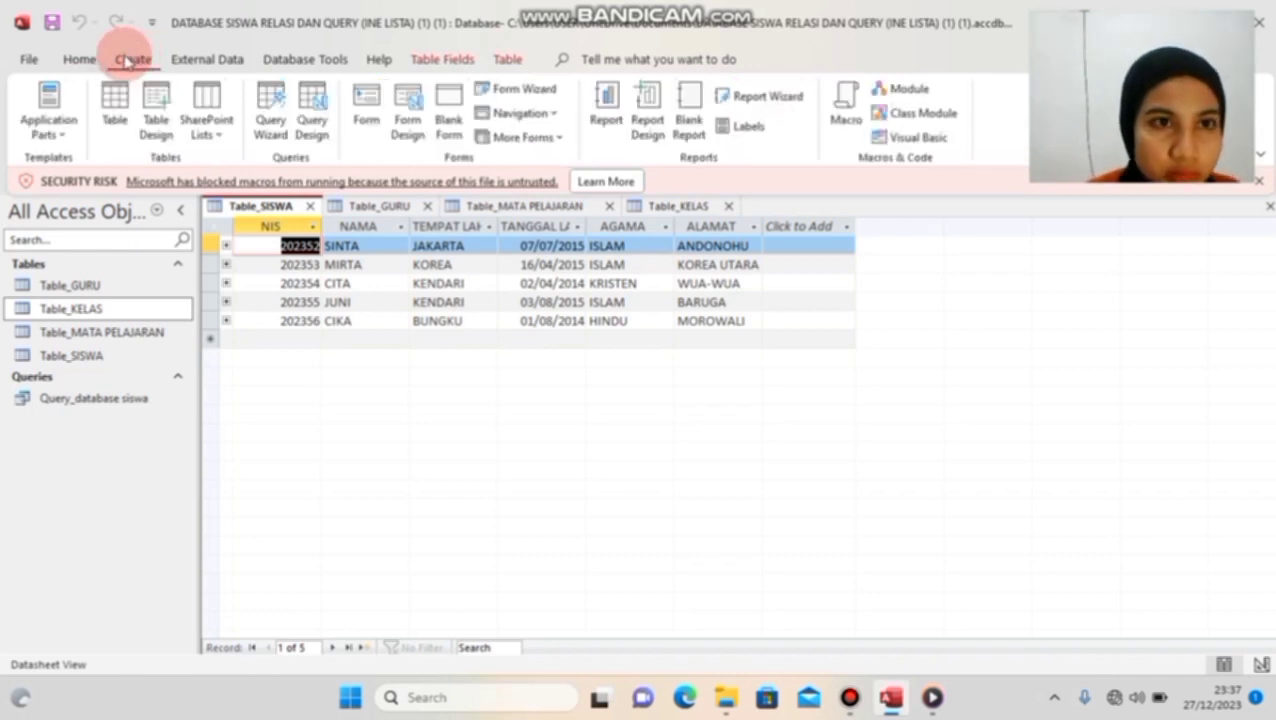
pyautogui.click(366, 122)
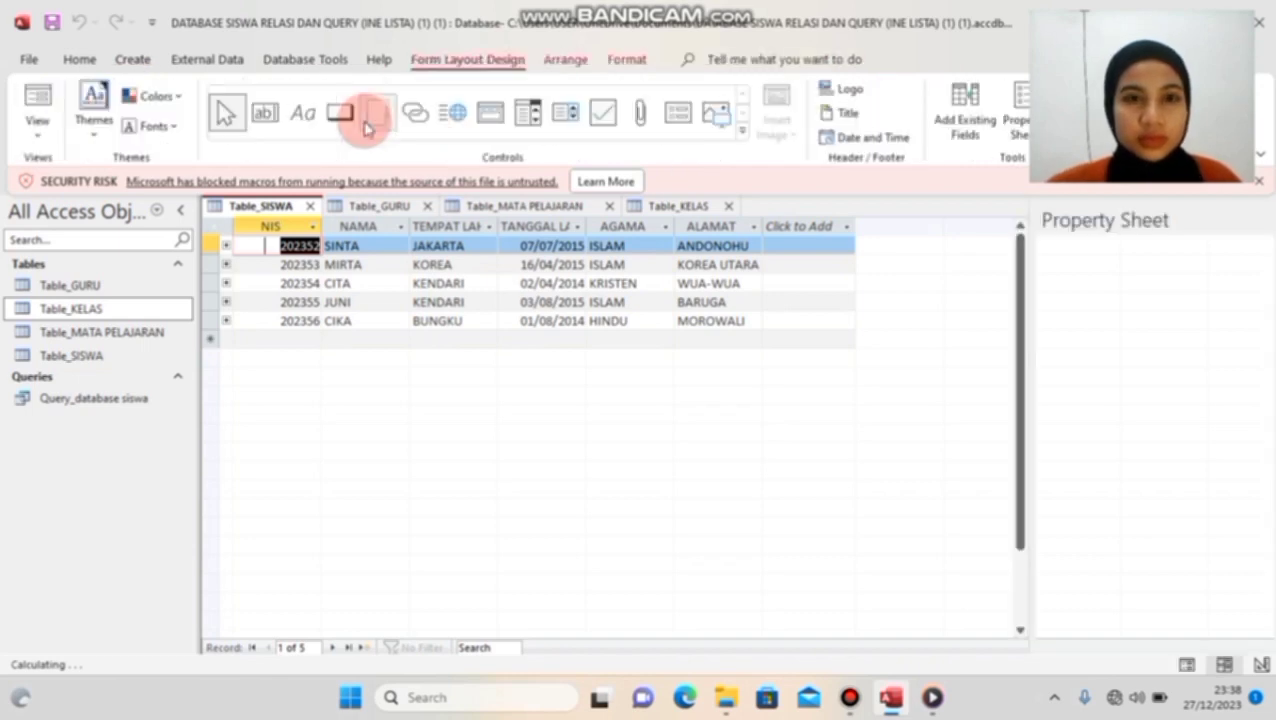
# Step: Switch the new Table_SISWA form from Layout View to Design View
pyautogui.click(370, 113)
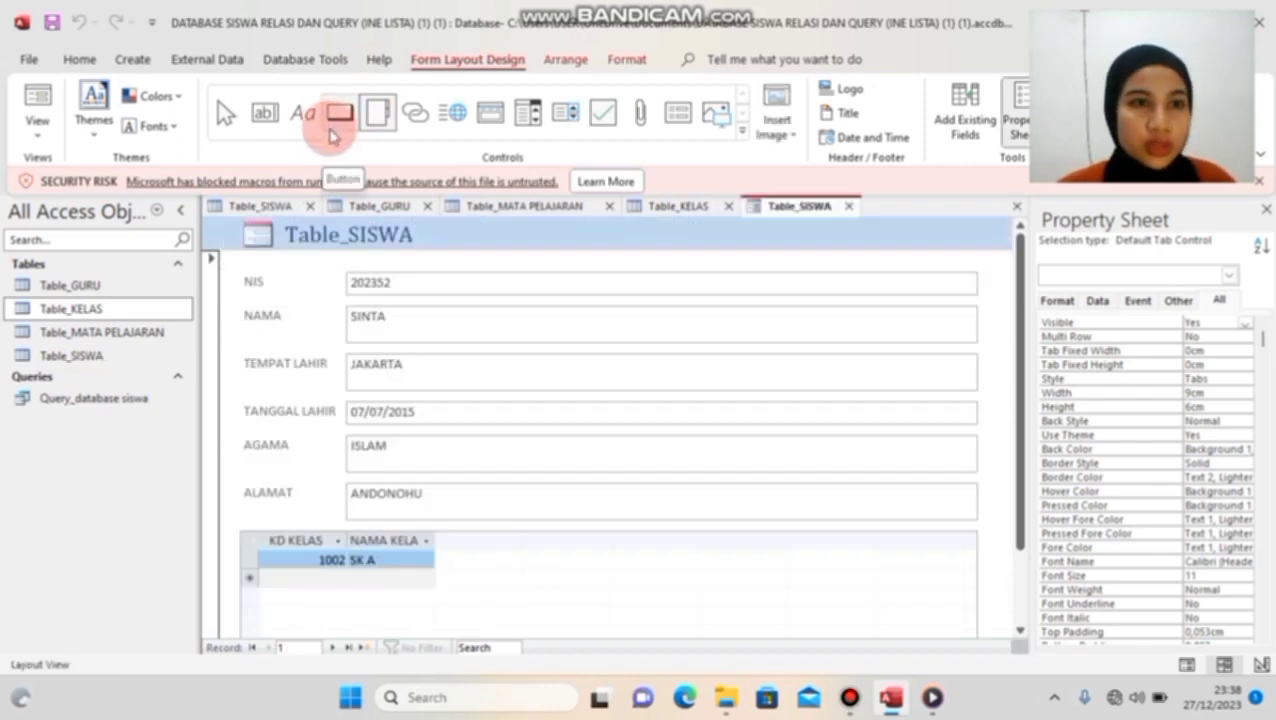
pyautogui.click(333, 137)
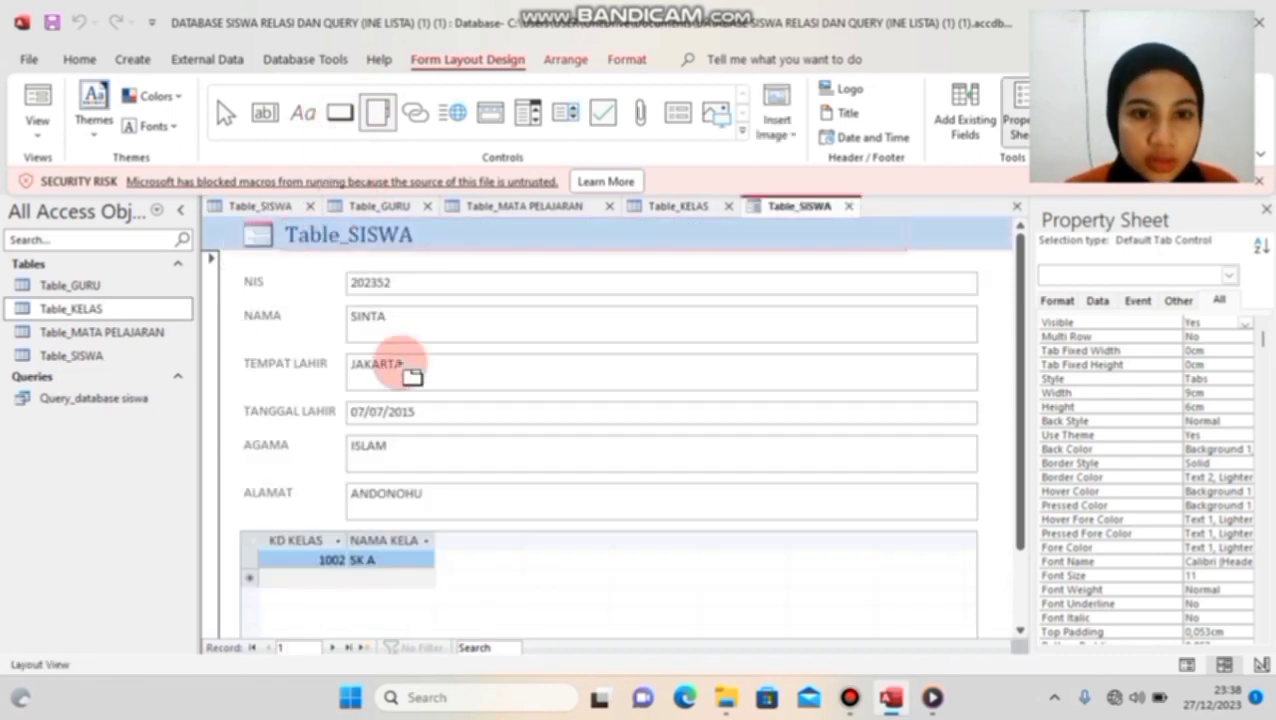
pyautogui.scroll(-2, 411, 373)
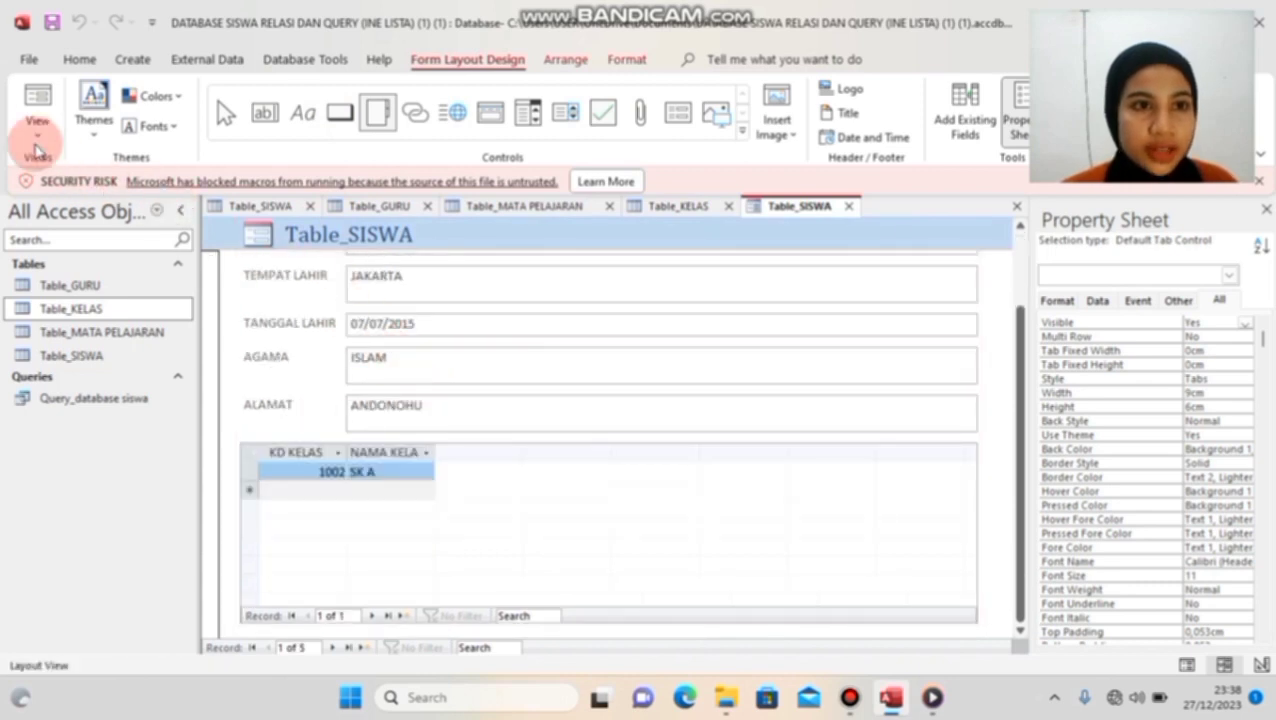
pyautogui.click(35, 138)
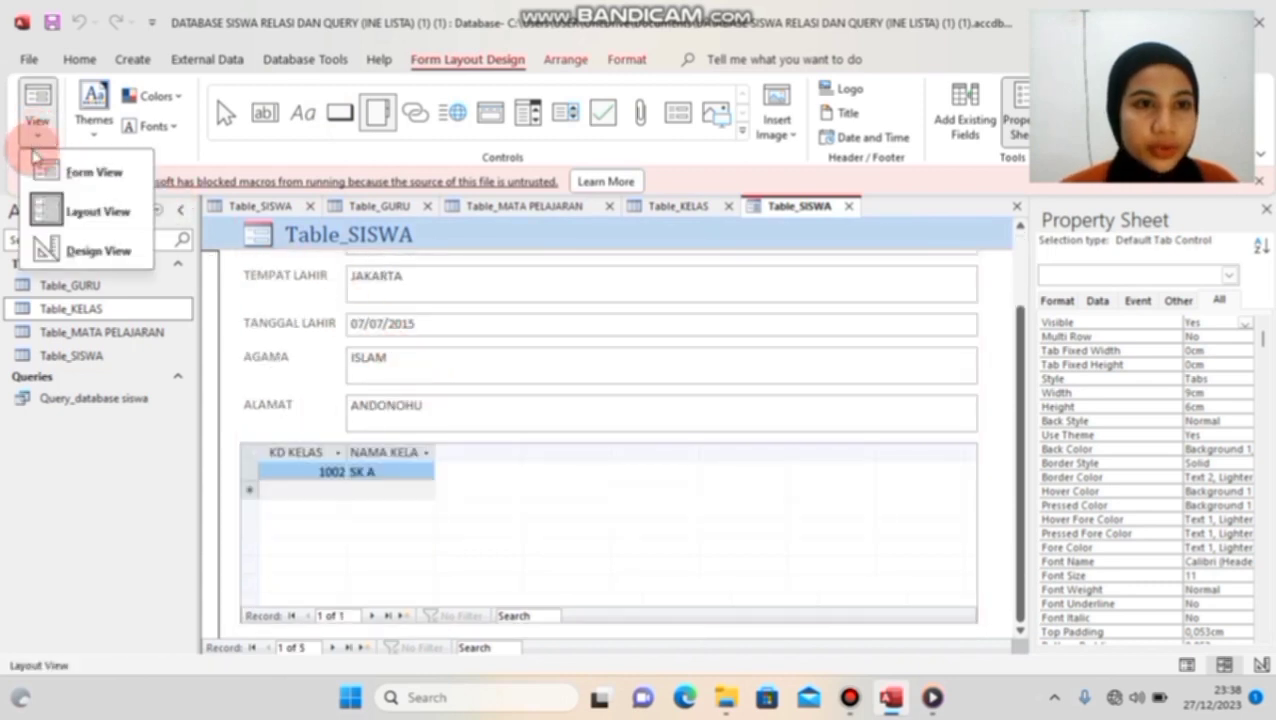
pyautogui.click(72, 254)
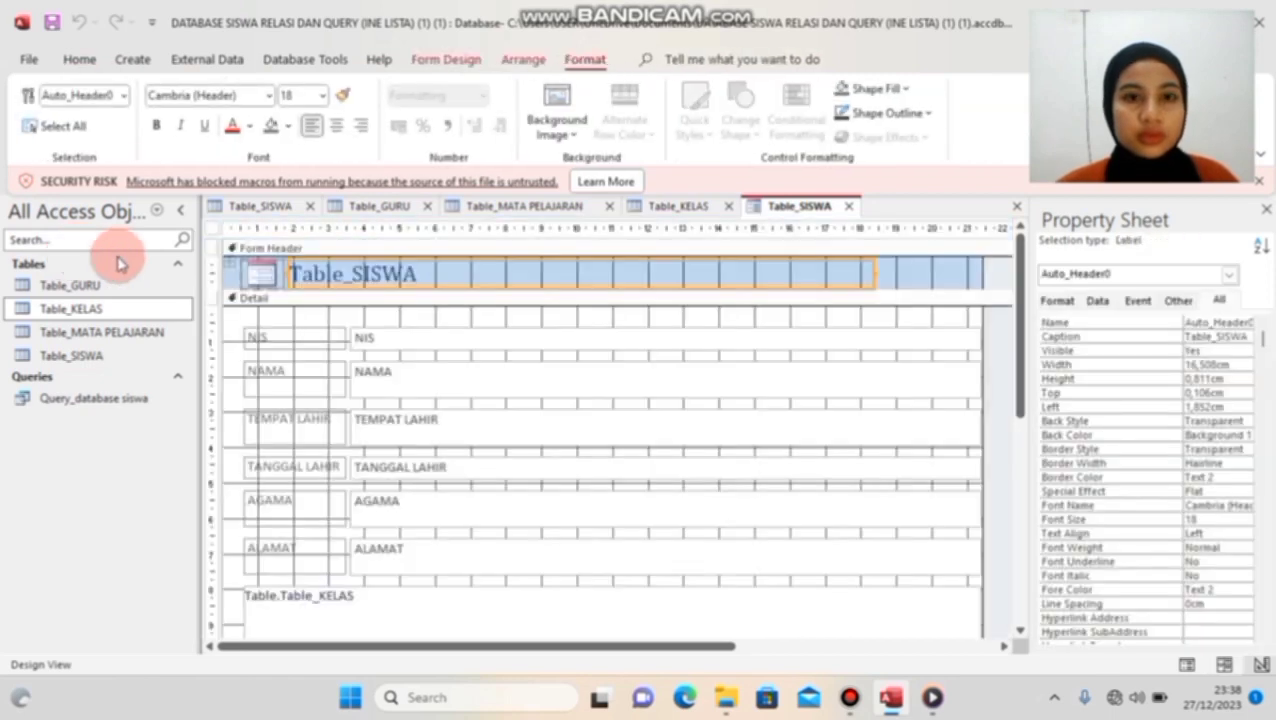
pyautogui.scroll(-6, 385, 457)
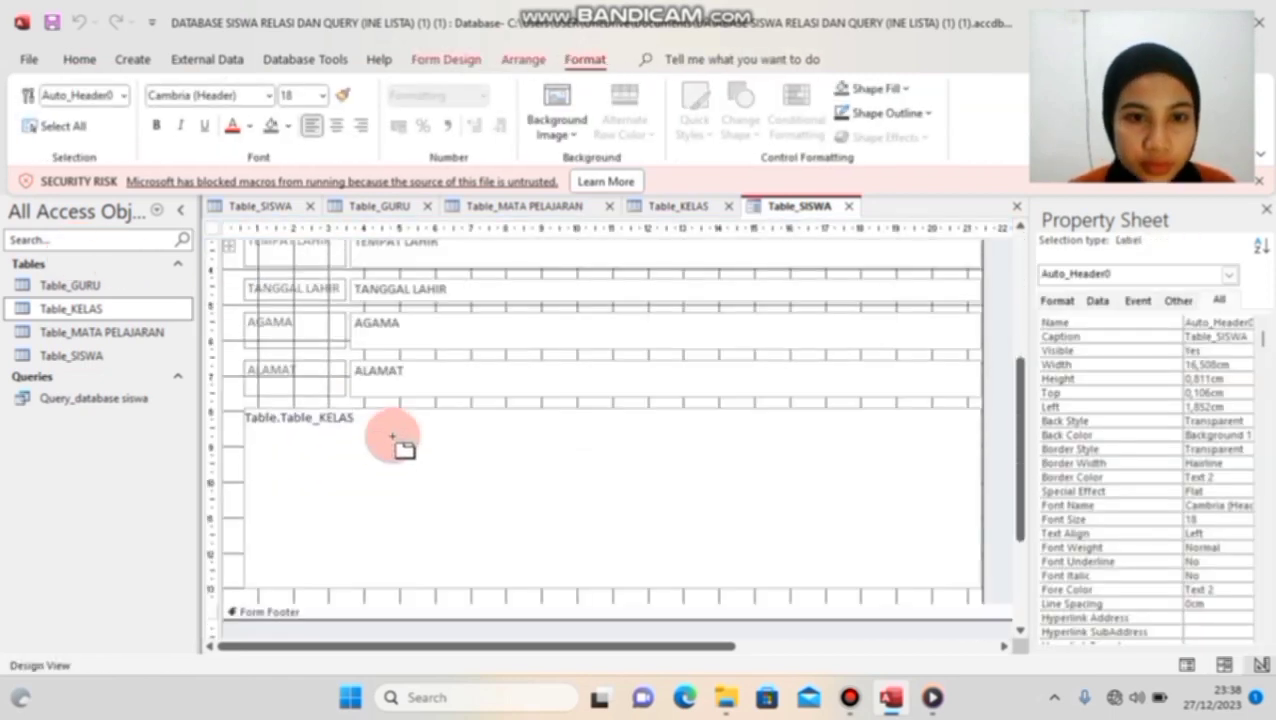
pyautogui.moveTo(398, 437); pyautogui.dragTo(256, 338)
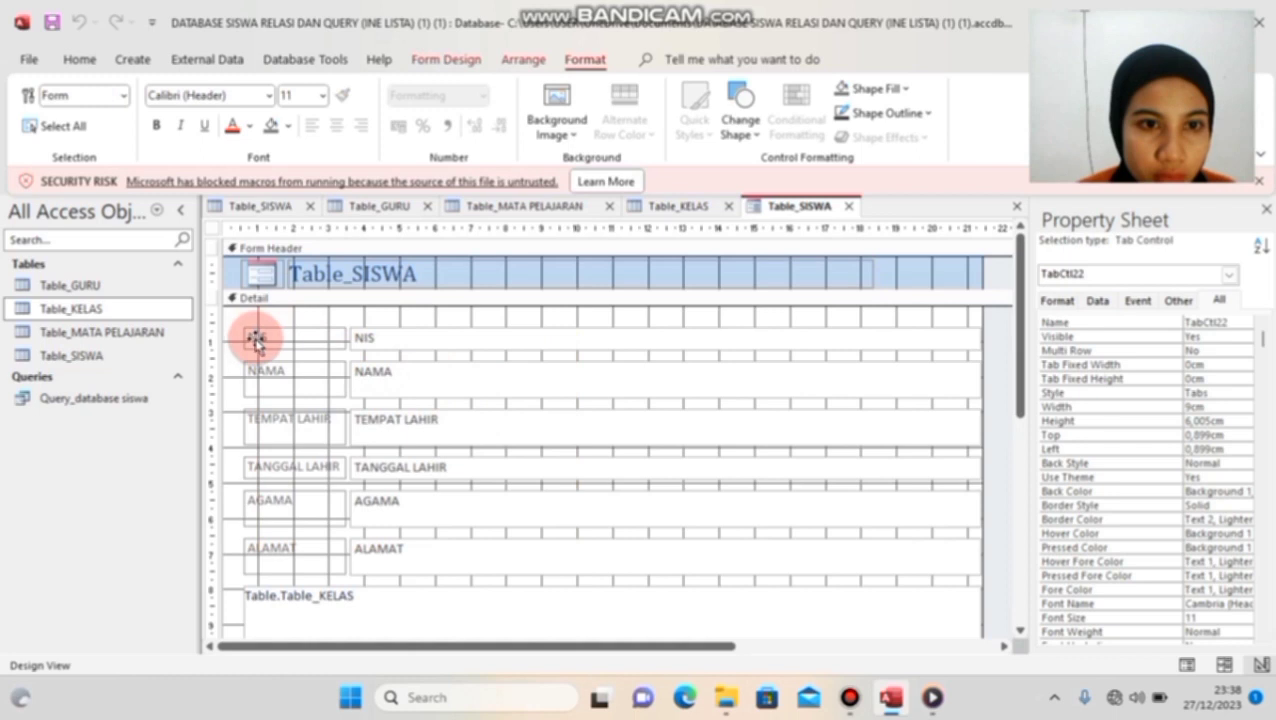
pyautogui.click(592, 356)
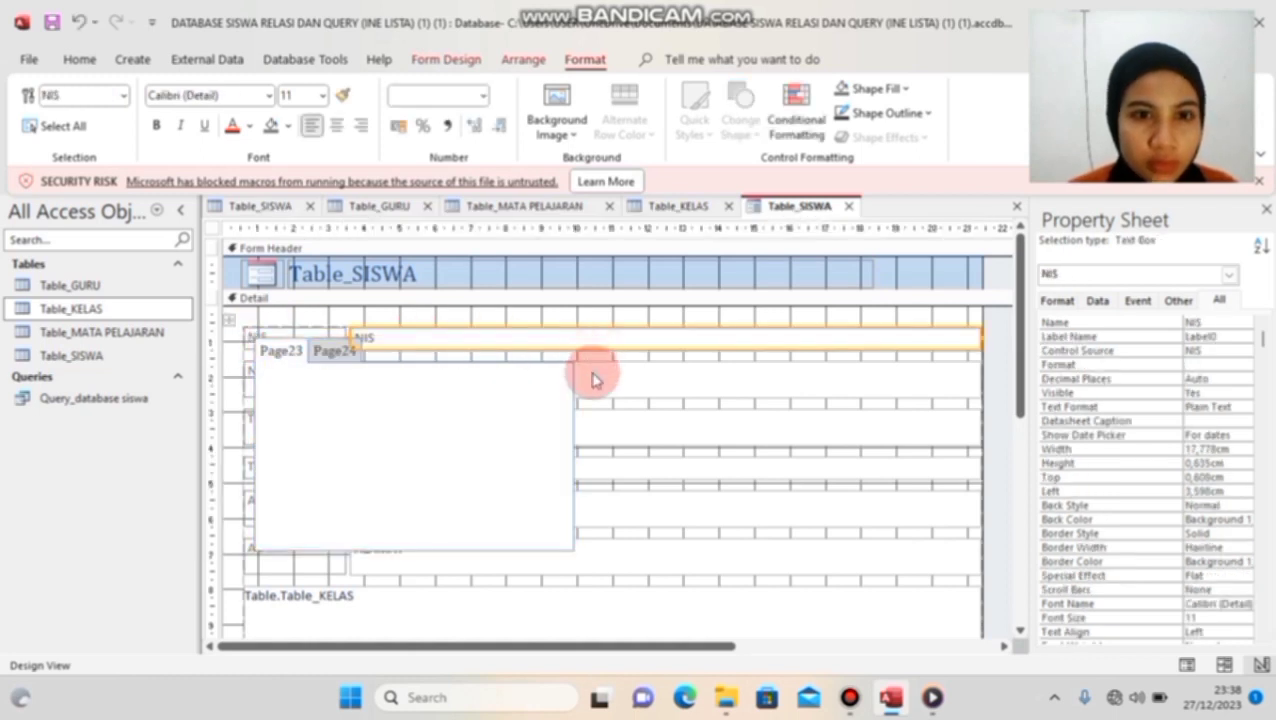
pyautogui.hotkey('ctrl', 'z')
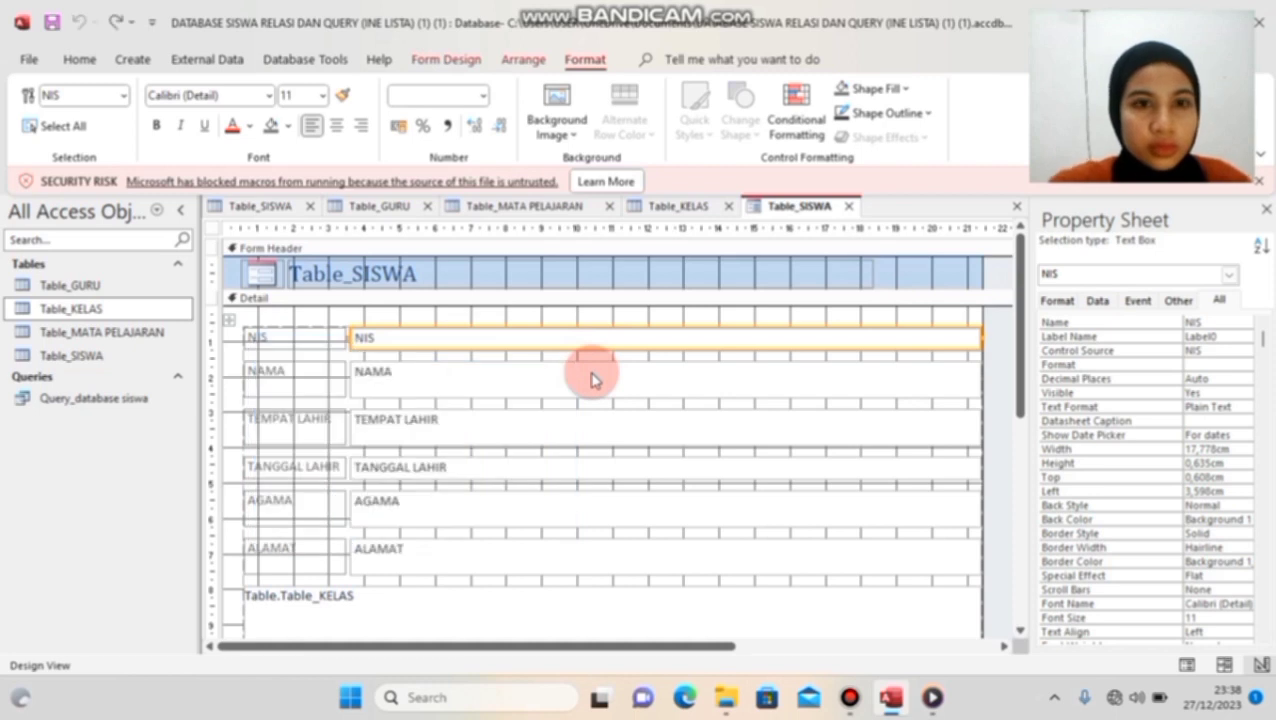
# Step: Select the whole field layout in the Detail section and narrow it from both sides to span about 4.8 to 17 cm on the ruler
pyautogui.click(310, 324)
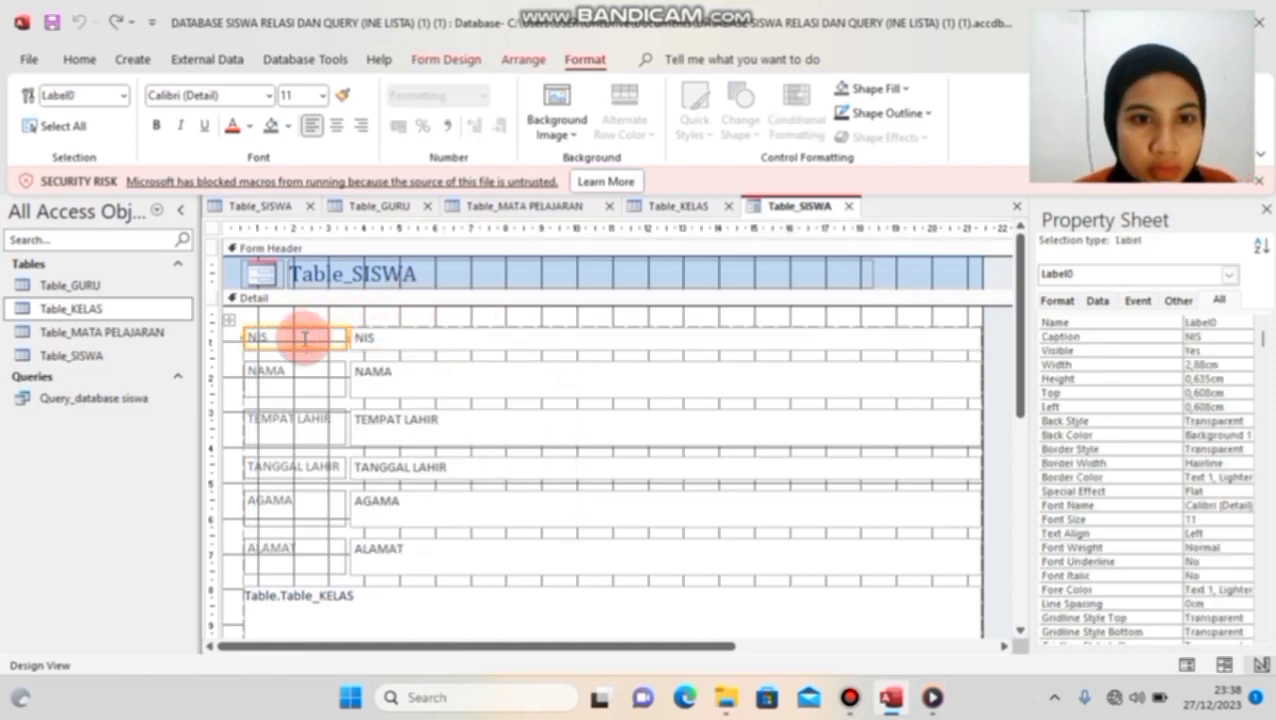
pyautogui.click(228, 320)
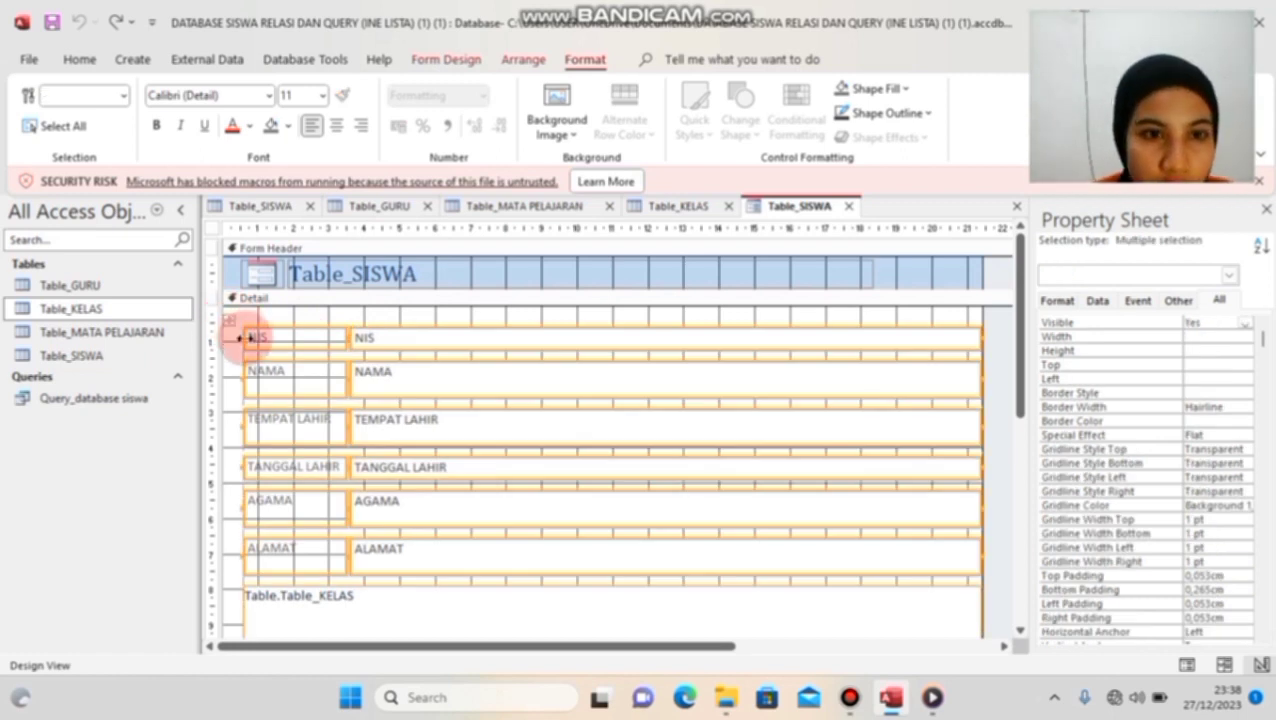
pyautogui.moveTo(246, 338); pyautogui.dragTo(300, 343)
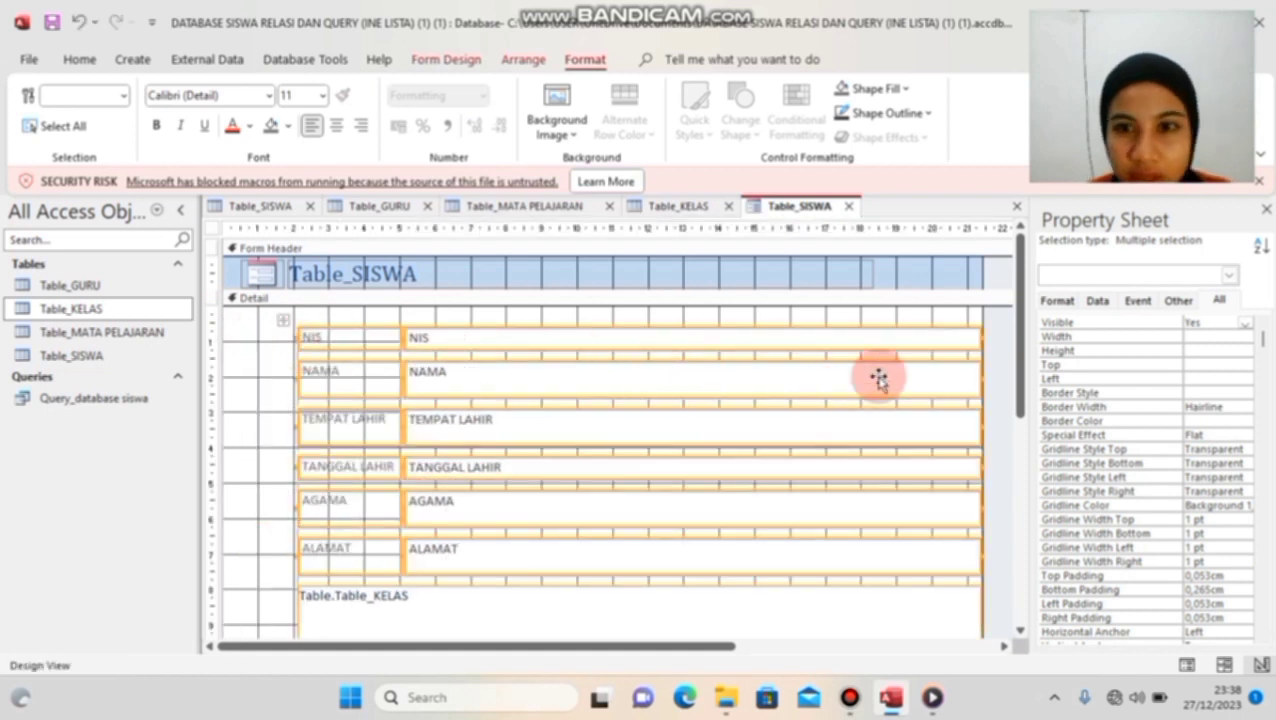
pyautogui.moveTo(979, 335); pyautogui.dragTo(826, 336)
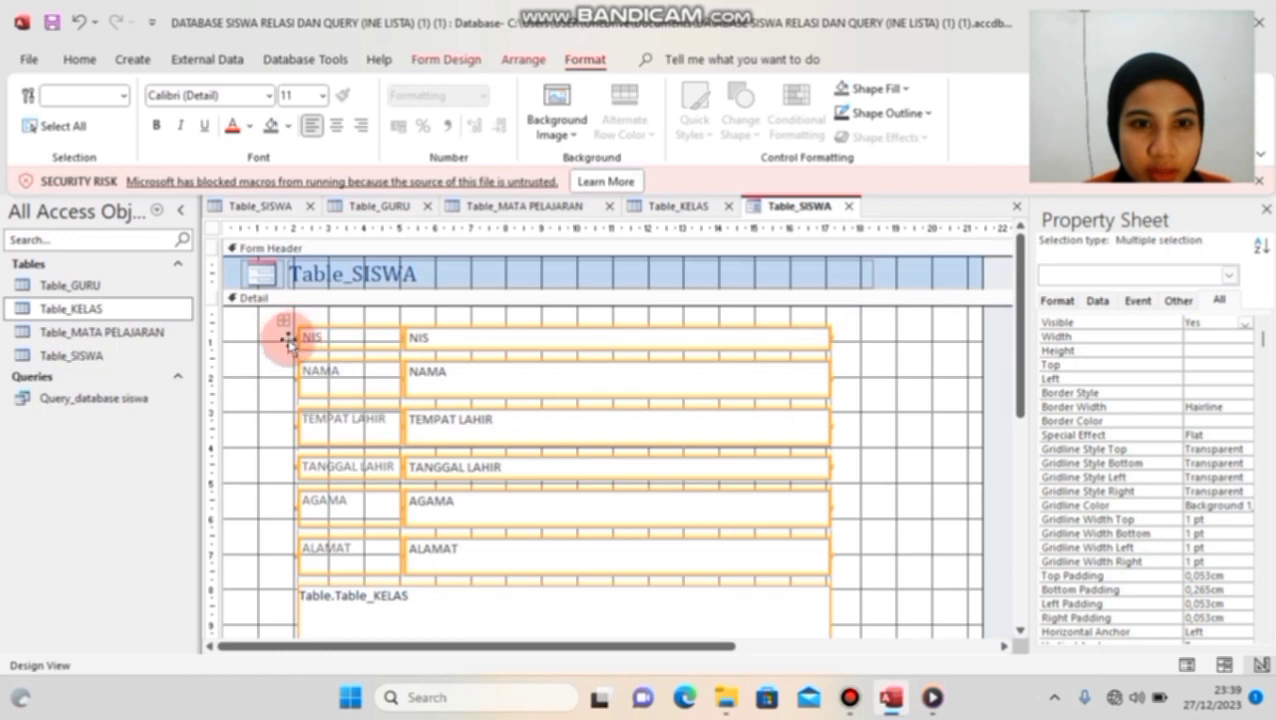
pyautogui.moveTo(288, 338); pyautogui.dragTo(358, 337)
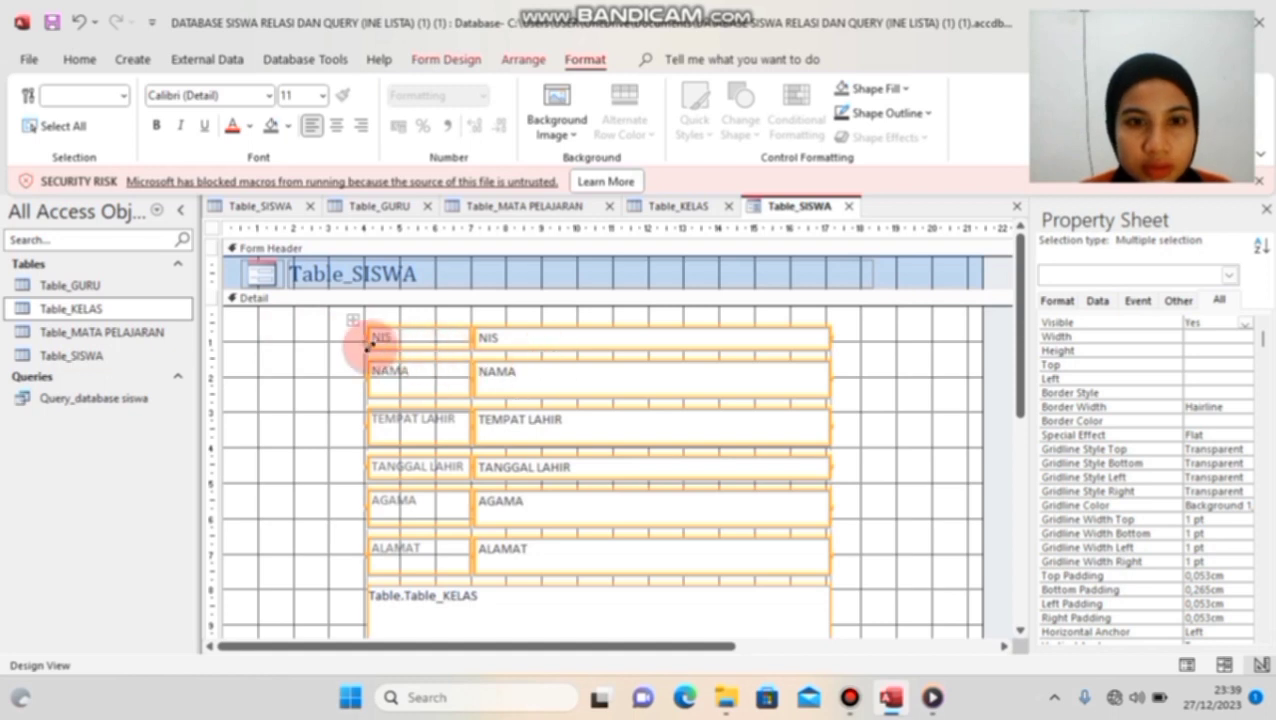
pyautogui.moveTo(356, 340); pyautogui.dragTo(381, 343)
# Step: Extend the form's Detail section downward to about 16 cm, leaving free space below the Table_KELAS subform
pyautogui.scroll(-5, 381, 347)
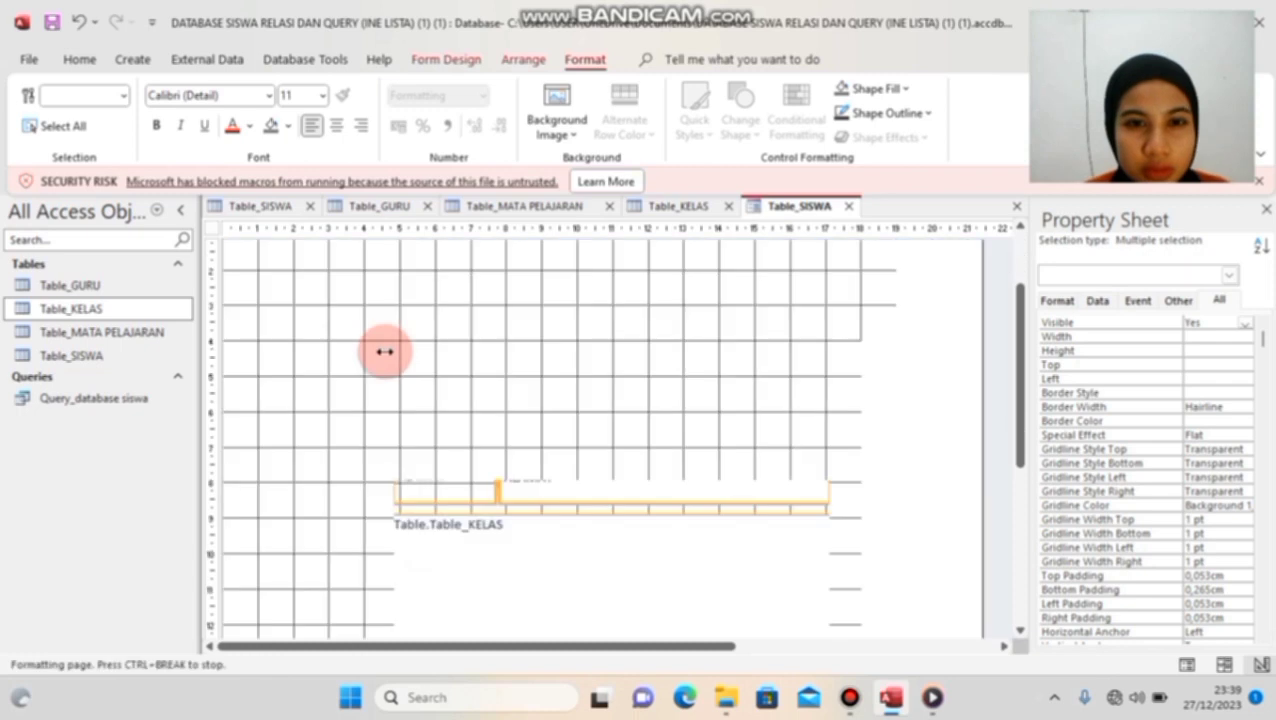
pyautogui.moveTo(450, 492); pyautogui.dragTo(432, 592)
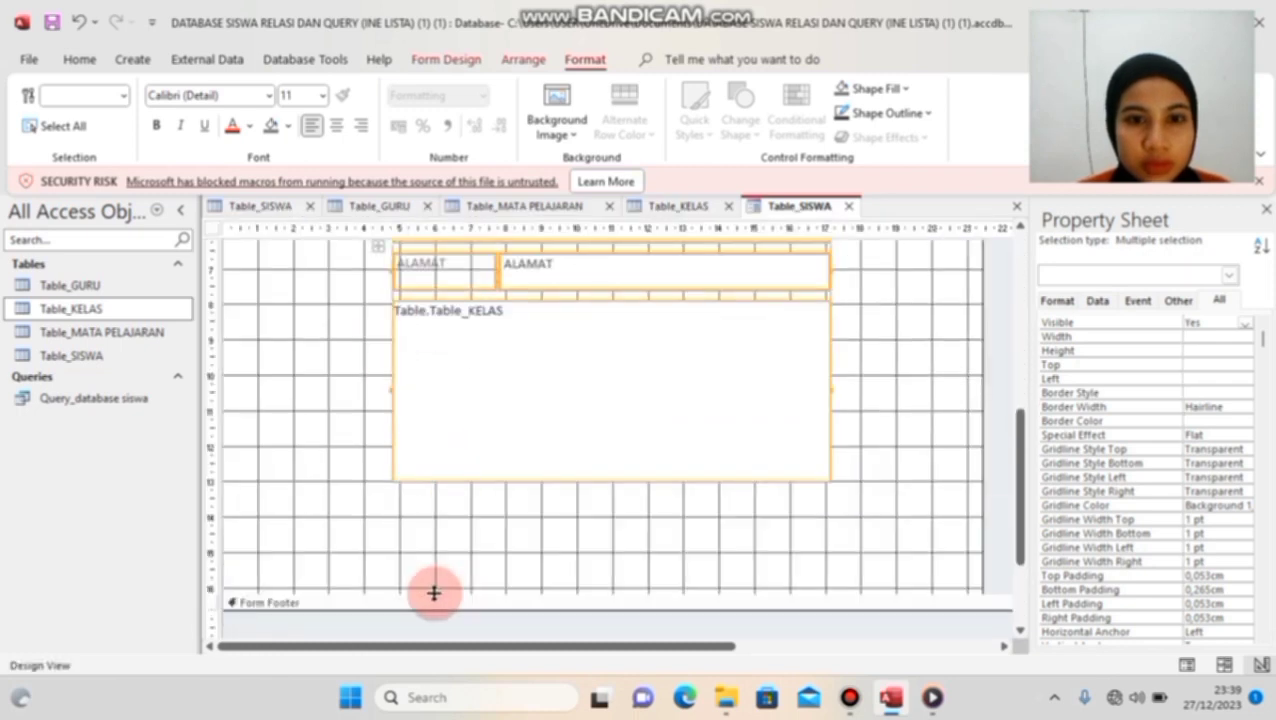
pyautogui.scroll(4, 449, 510)
pyautogui.scroll(3, 450, 500)
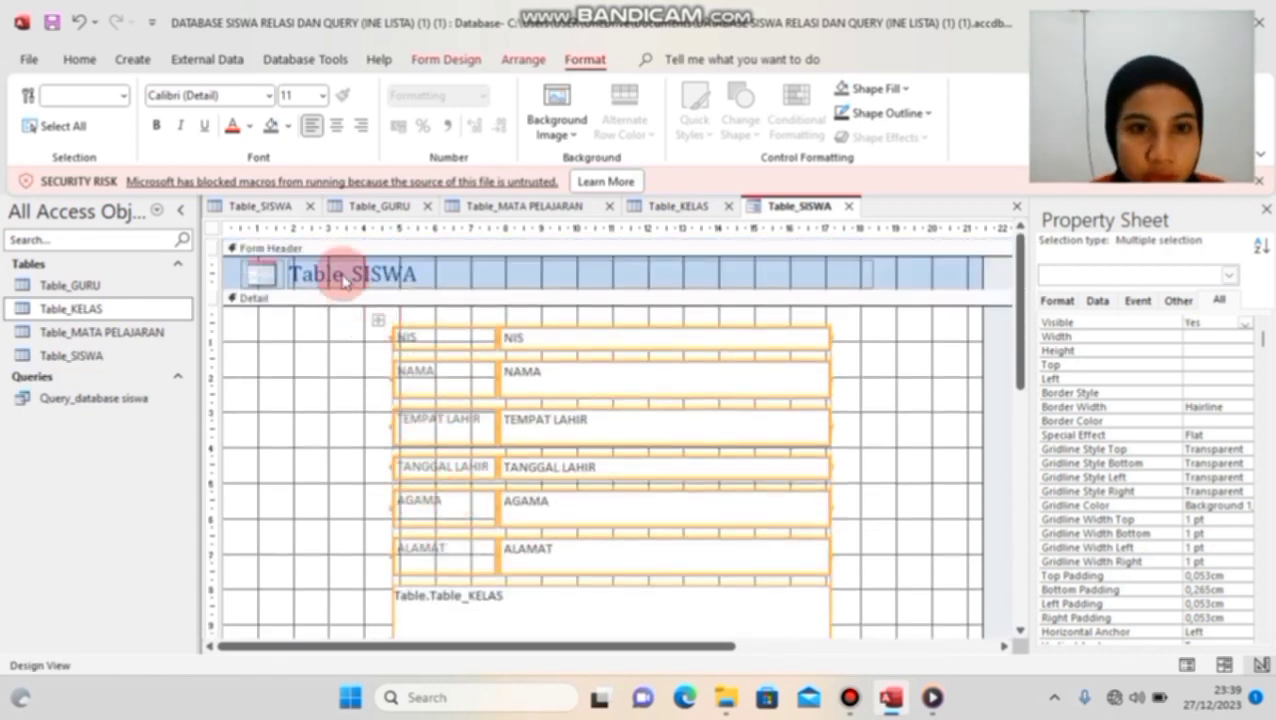
# Step: Change the title in the form header to "FORM INPUT_SISWA"
pyautogui.click(346, 276)
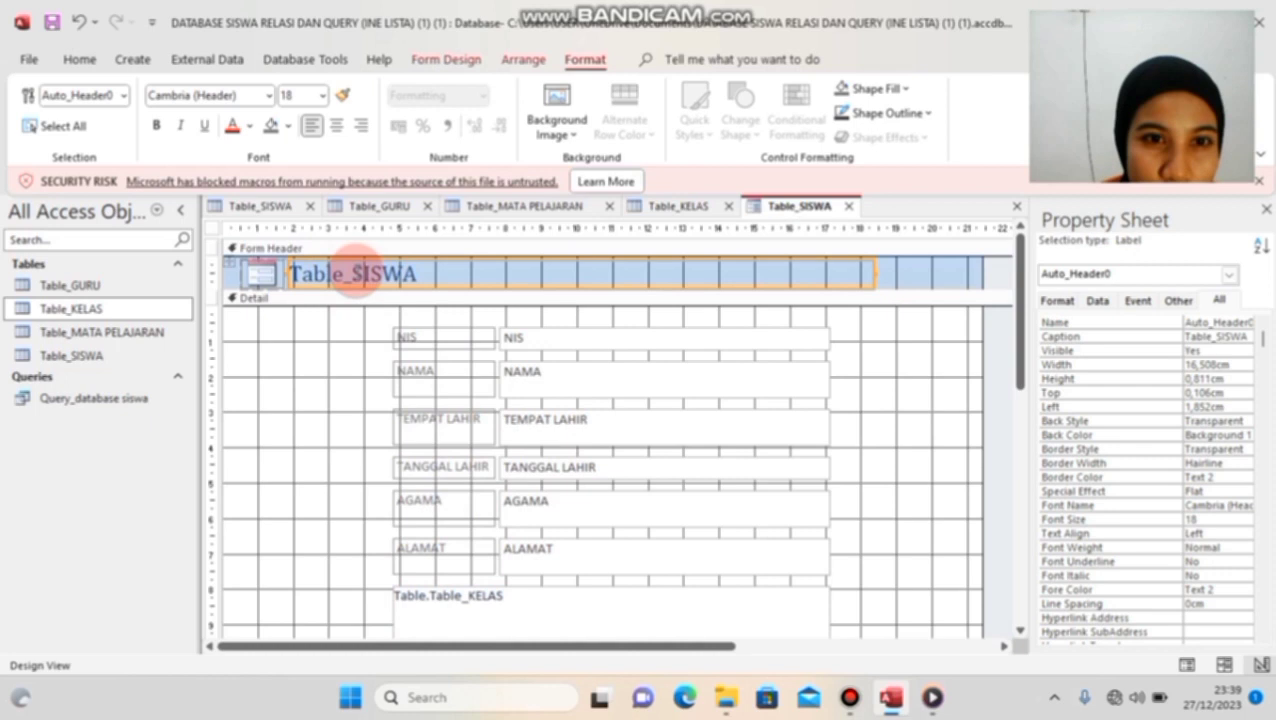
pyautogui.click(345, 275)
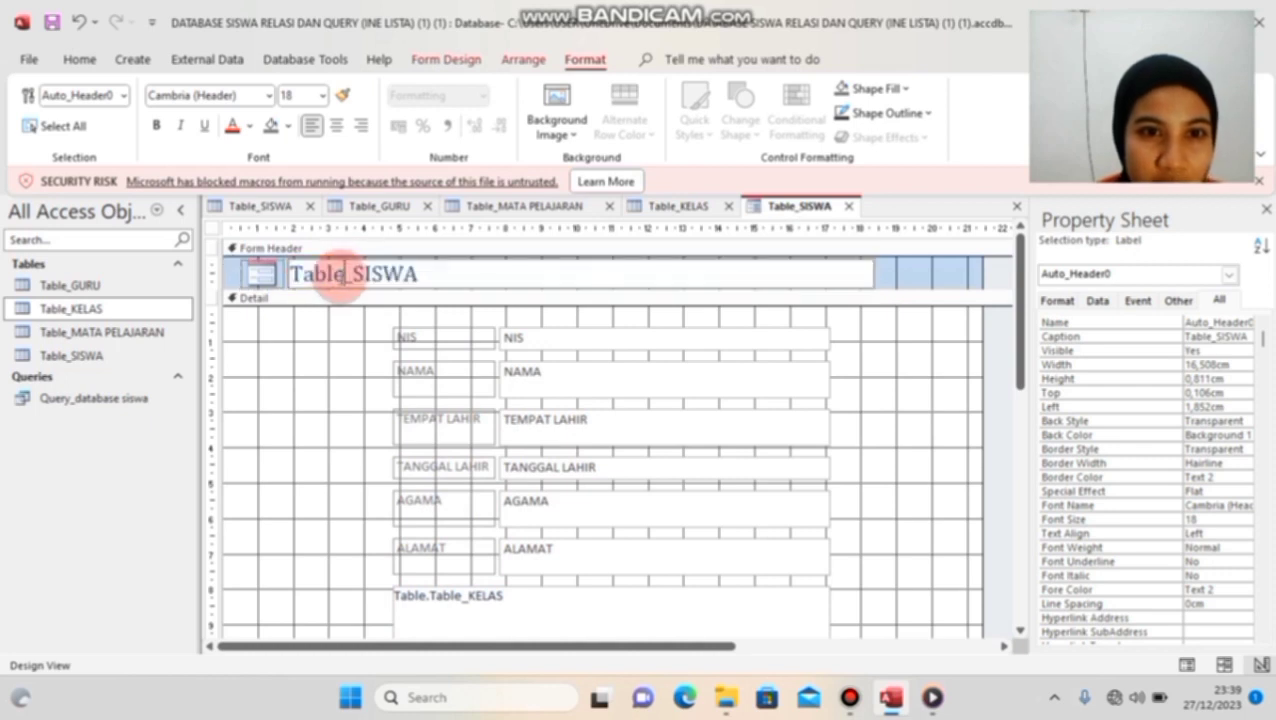
pyautogui.press('BackSpace')
pyautogui.press('BackSpace')
pyautogui.press('BackSpace')
pyautogui.press('BackSpace')
pyautogui.press('BackSpace')
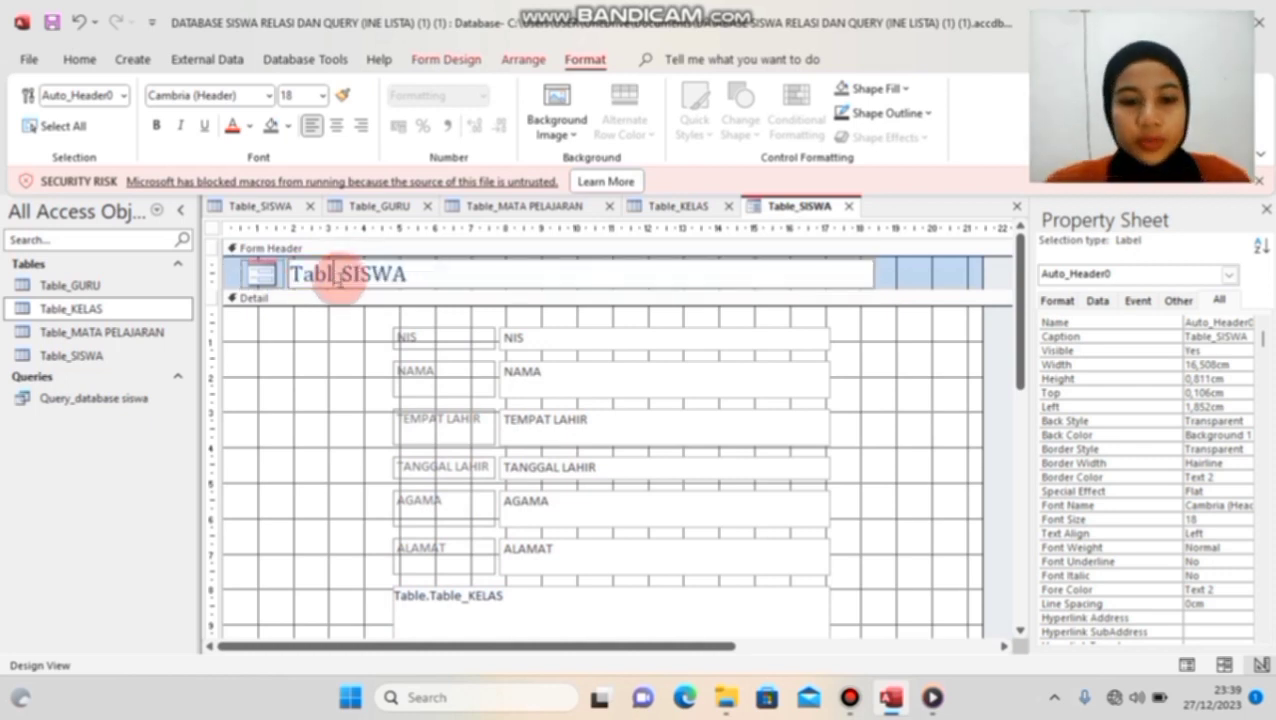
pyautogui.write('form input')
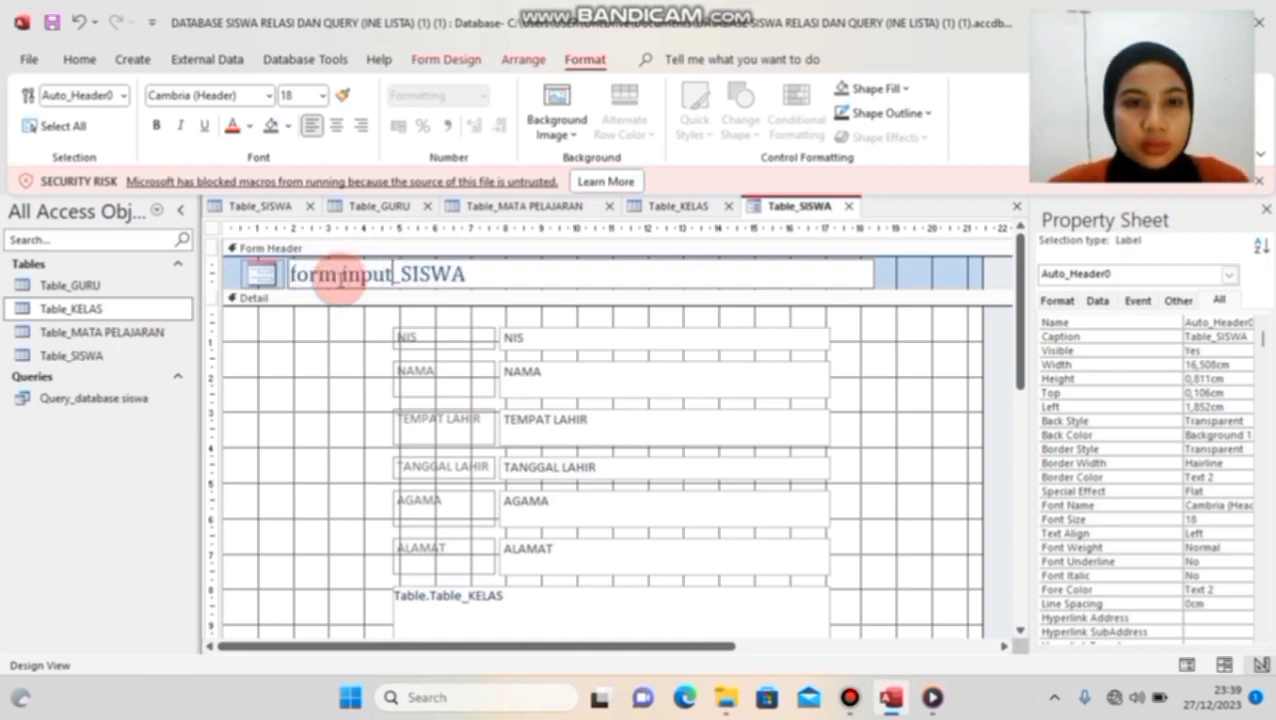
pyautogui.press('BackSpace')
pyautogui.press('BackSpace')
pyautogui.press('BackSpace')
pyautogui.press('BackSpace')
pyautogui.press('BackSpace')
pyautogui.press('BackSpace')
pyautogui.press('BackSpace')
pyautogui.press('BackSpace')
pyautogui.press('BackSpace')
pyautogui.press('BackSpace')
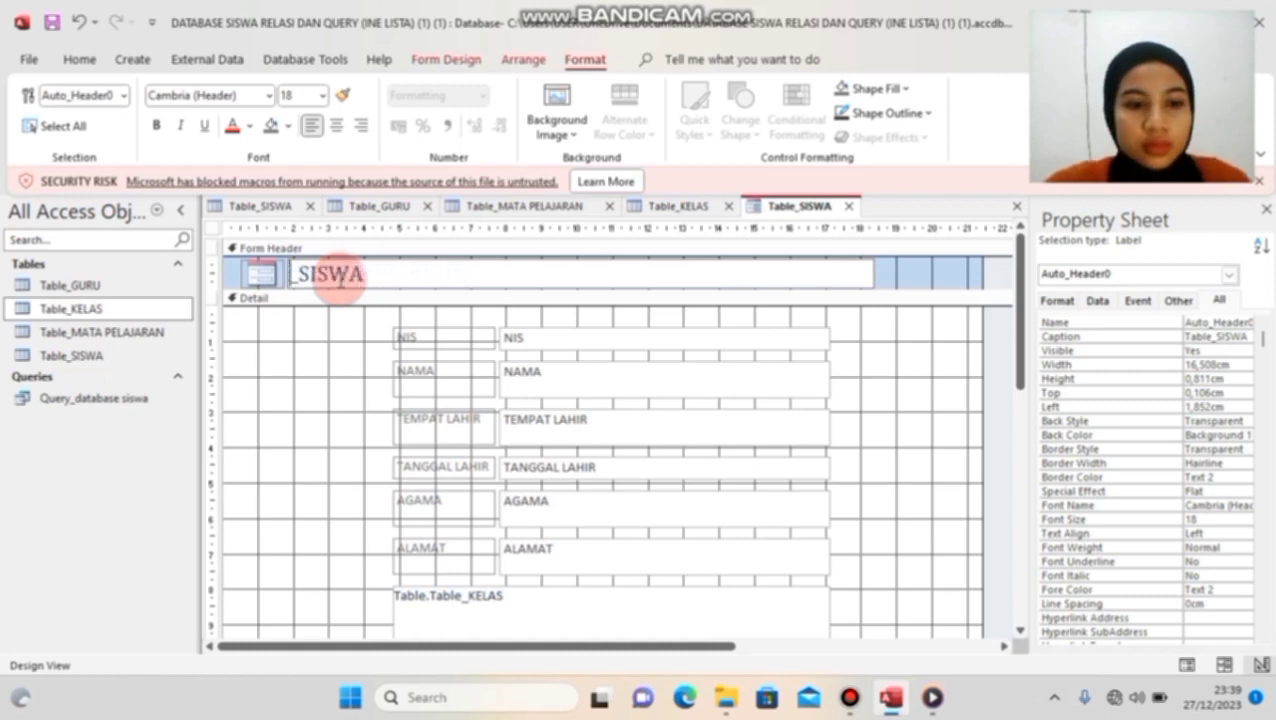
pyautogui.write('FORM')
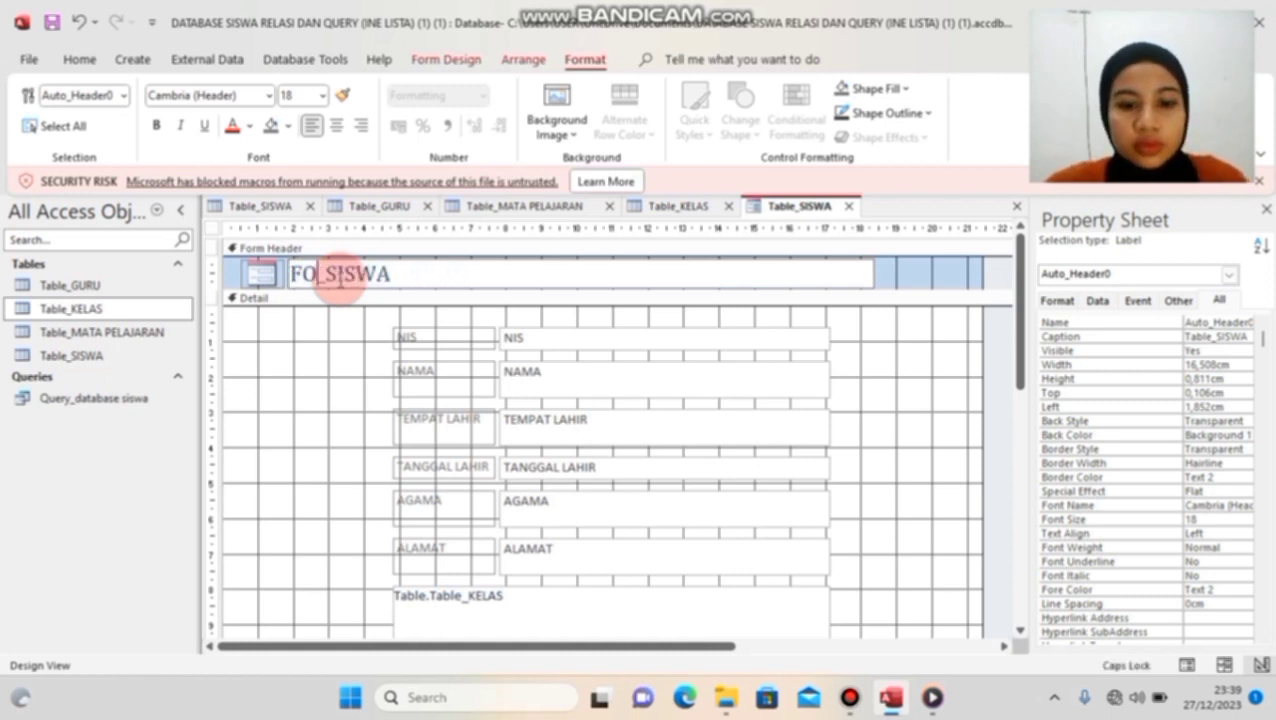
pyautogui.write(' INPUT')
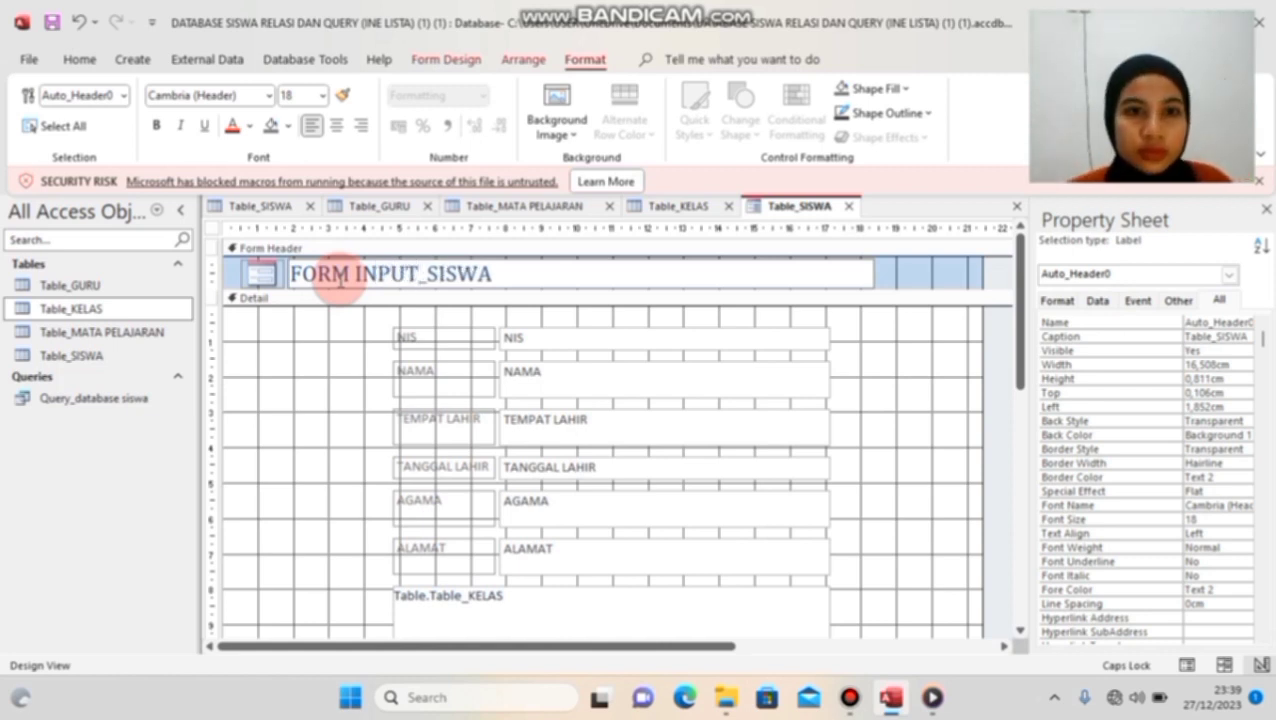
# Step: Format the form header title in Arial Black and center it
pyautogui.moveTo(288, 272); pyautogui.dragTo(468, 298)
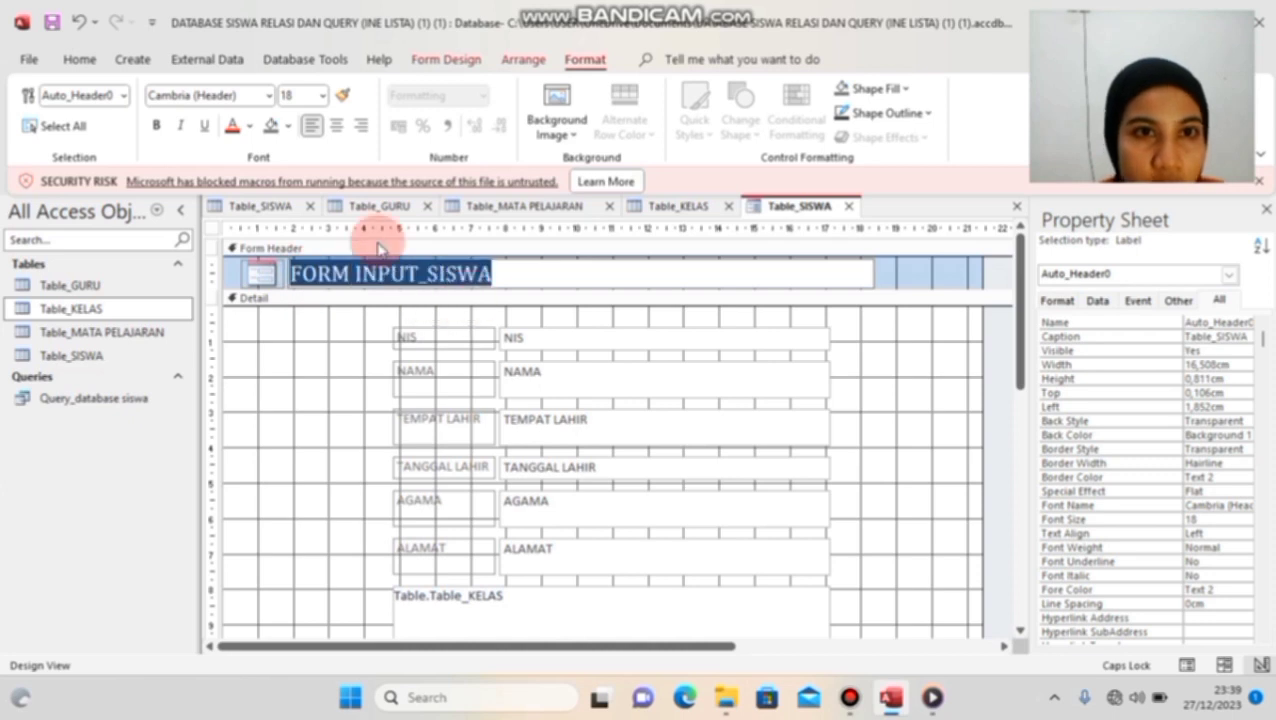
pyautogui.click(268, 97)
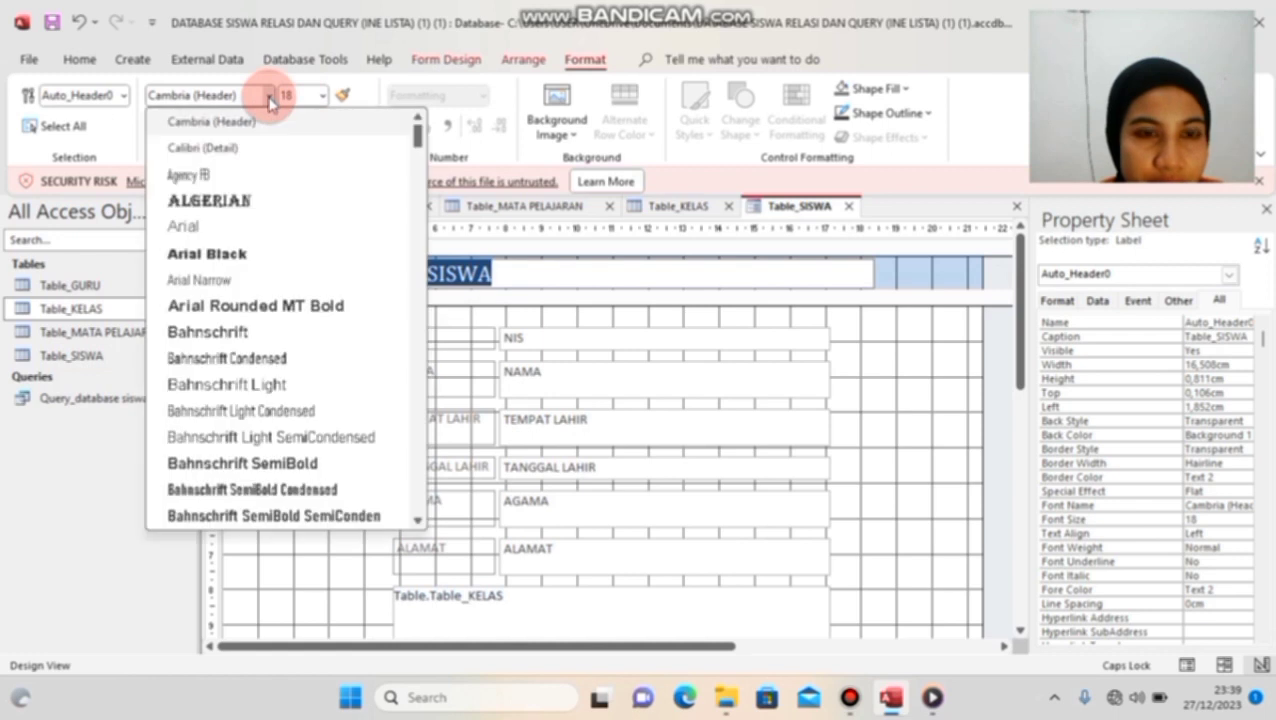
pyautogui.click(256, 257)
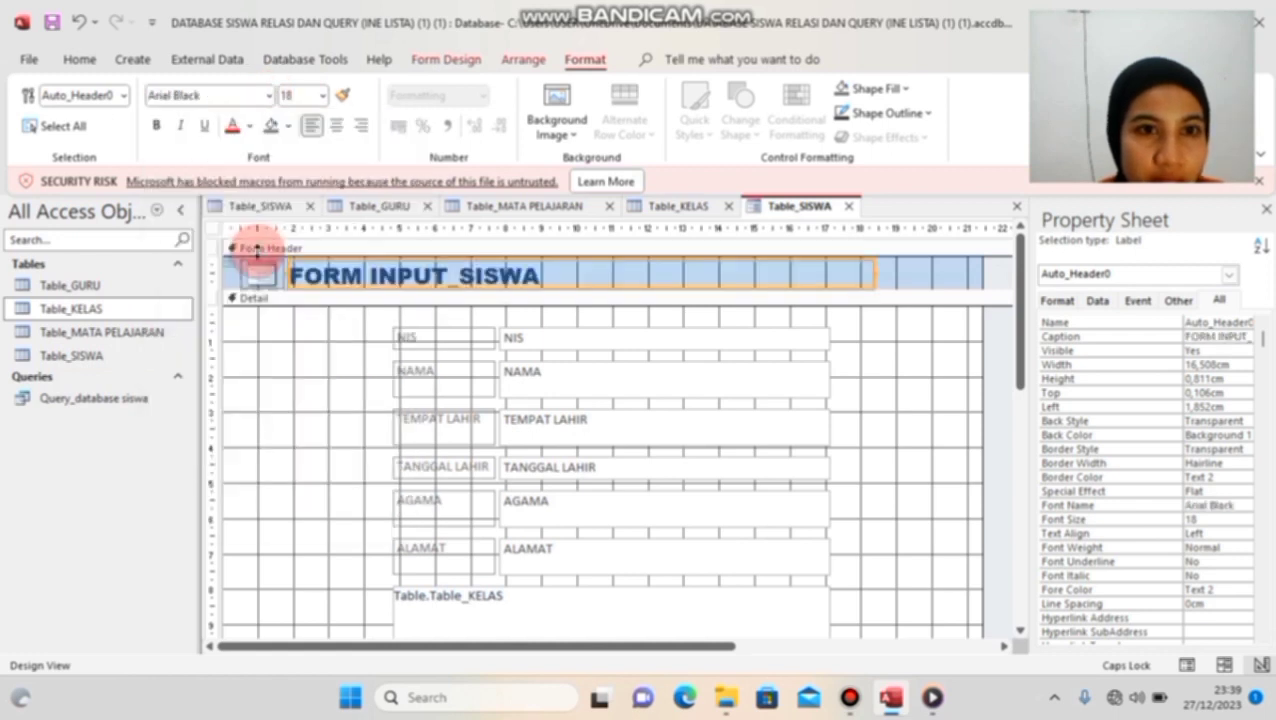
pyautogui.click(336, 127)
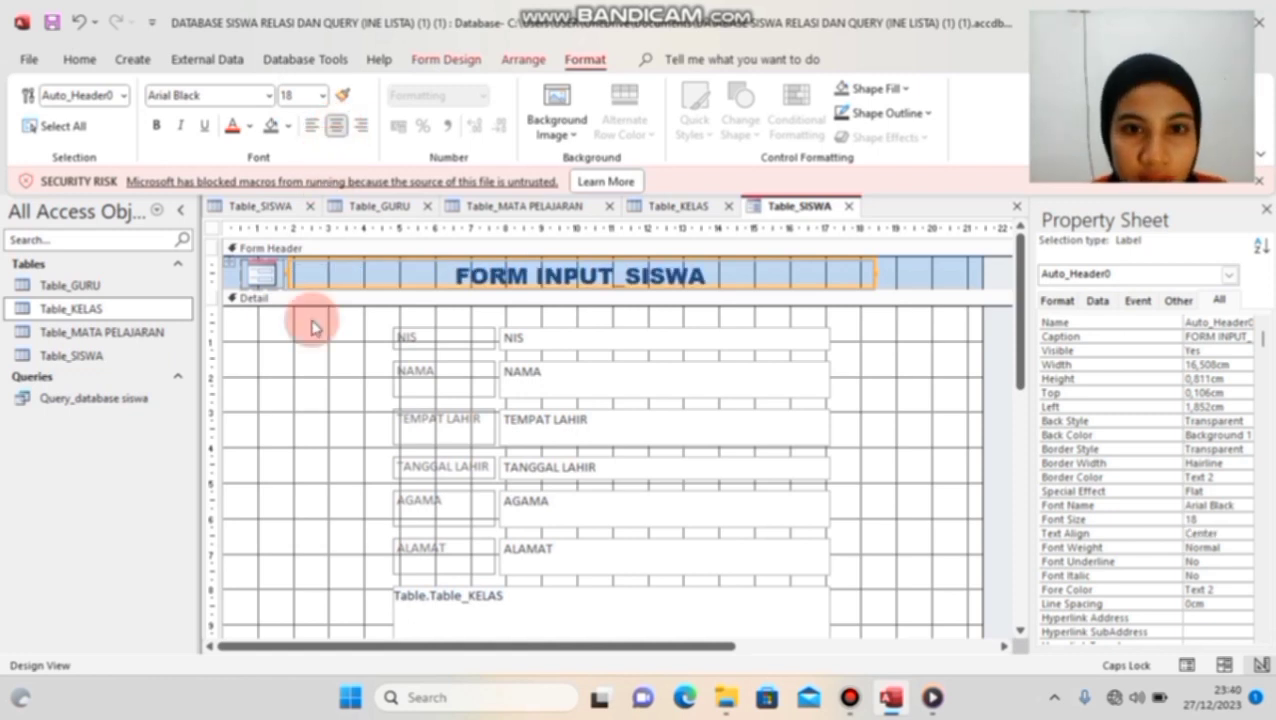
# Step: Draw a command button about 3.1 by 0.6 cm below the Table_KELAS subform and assign it the Record Operations action Add New Record
pyautogui.scroll(-5, 311, 327)
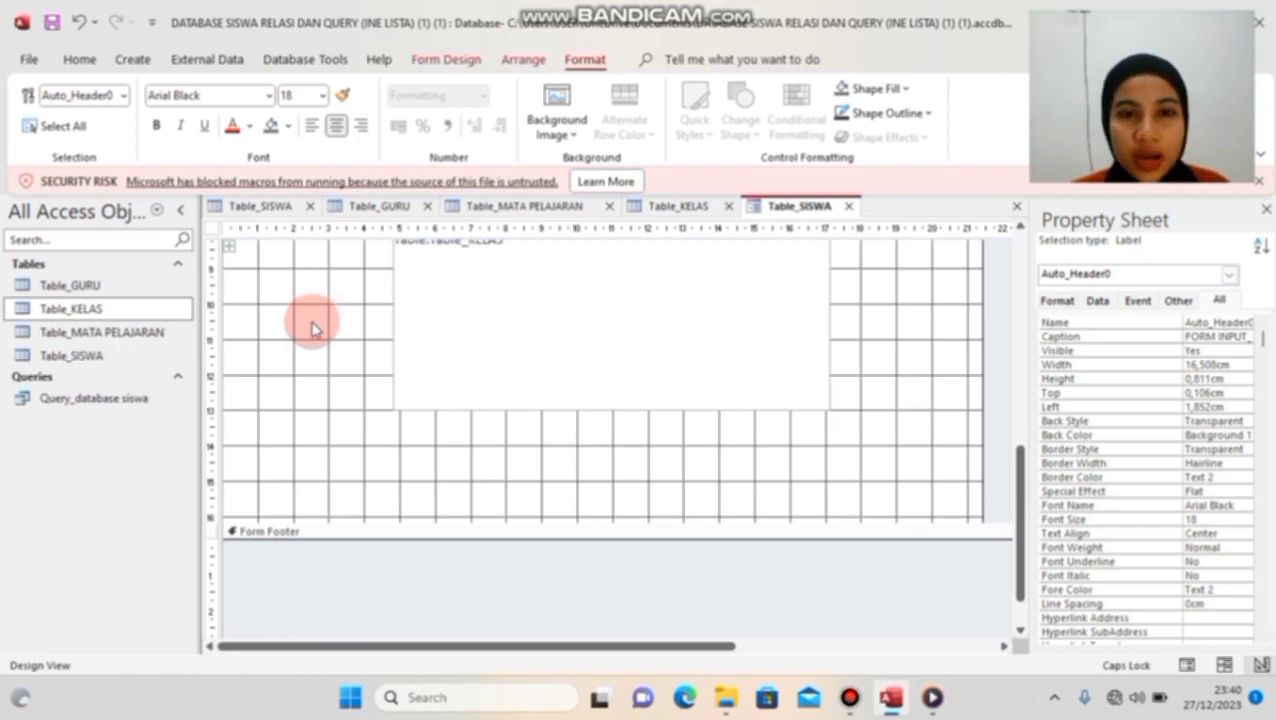
pyautogui.click(432, 62)
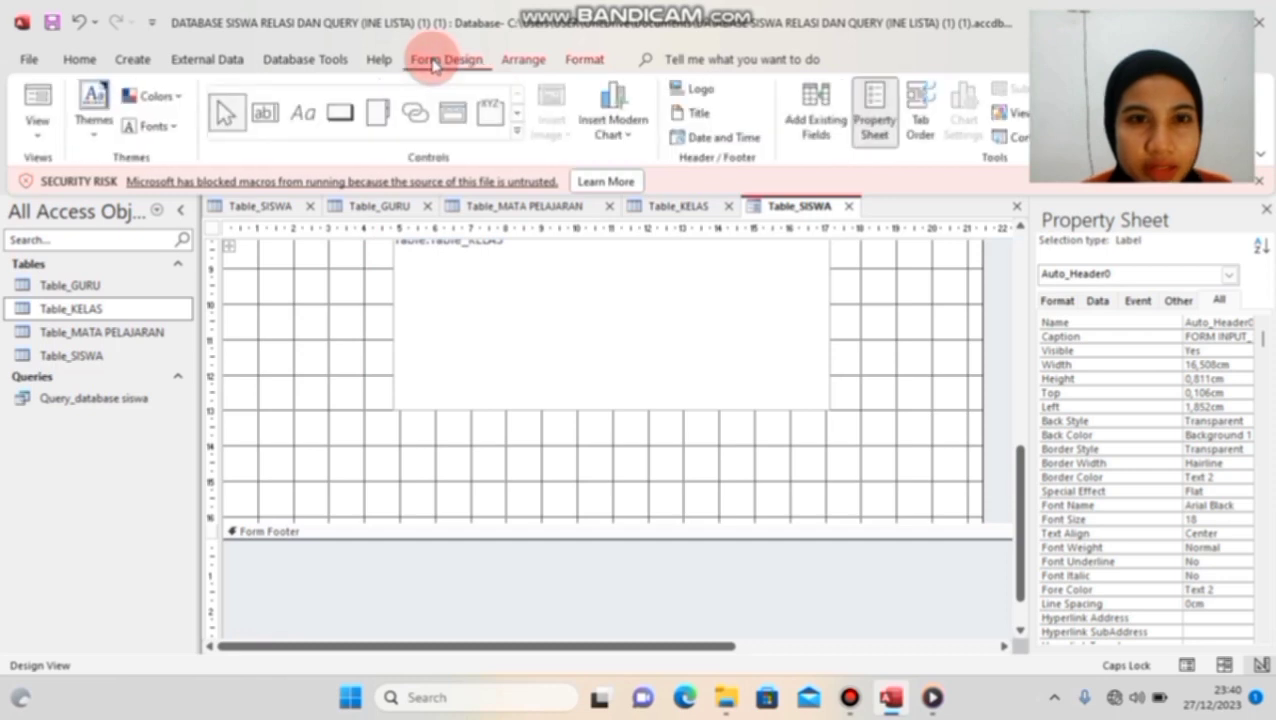
pyautogui.click(340, 113)
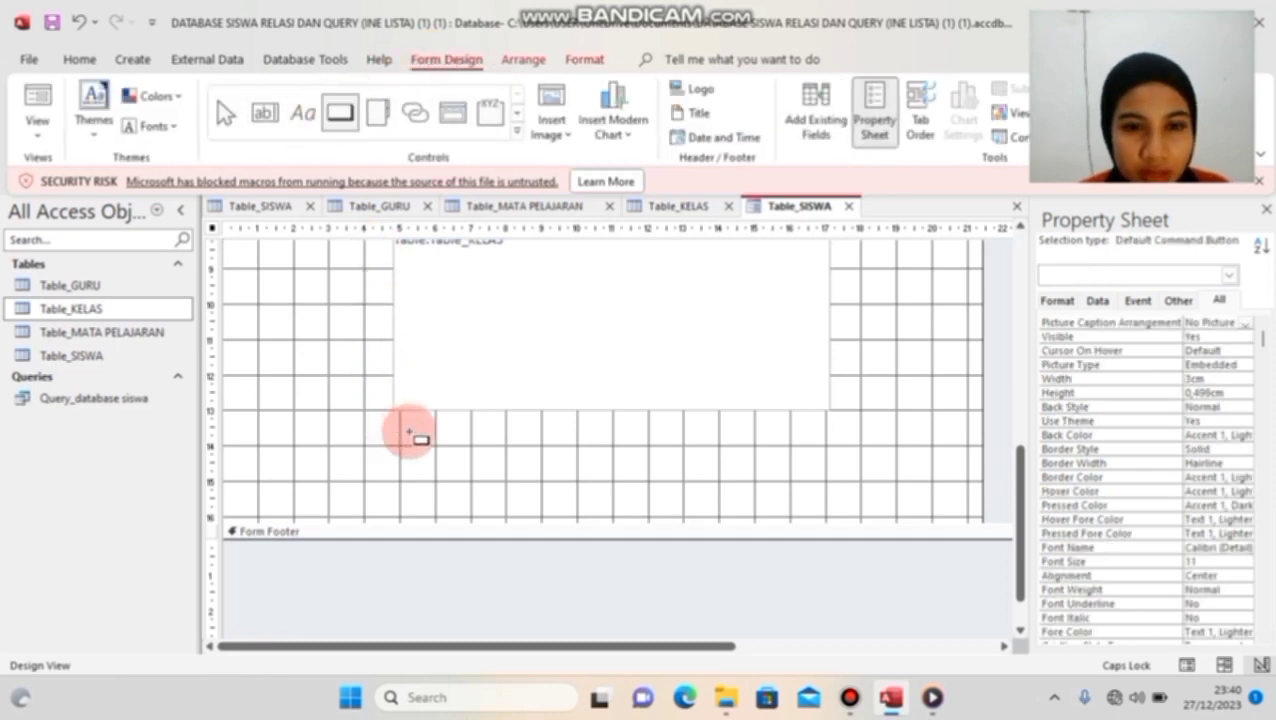
pyautogui.moveTo(410, 432); pyautogui.dragTo(517, 450)
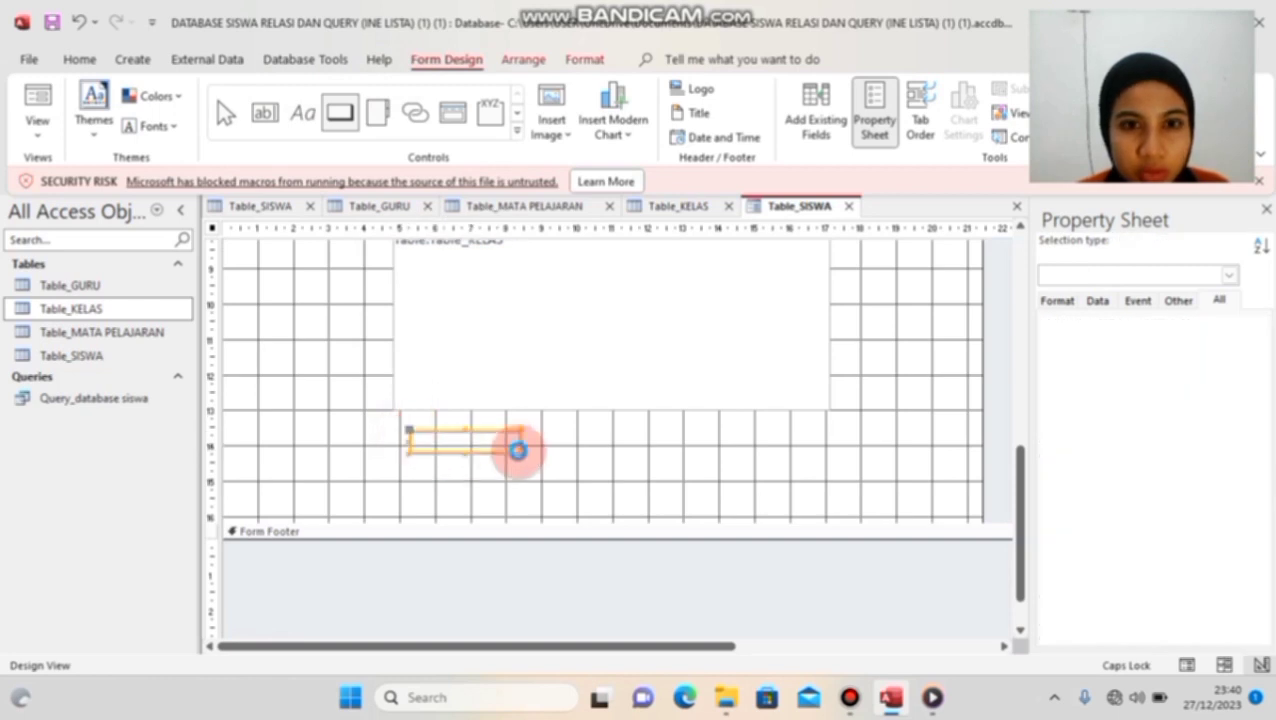
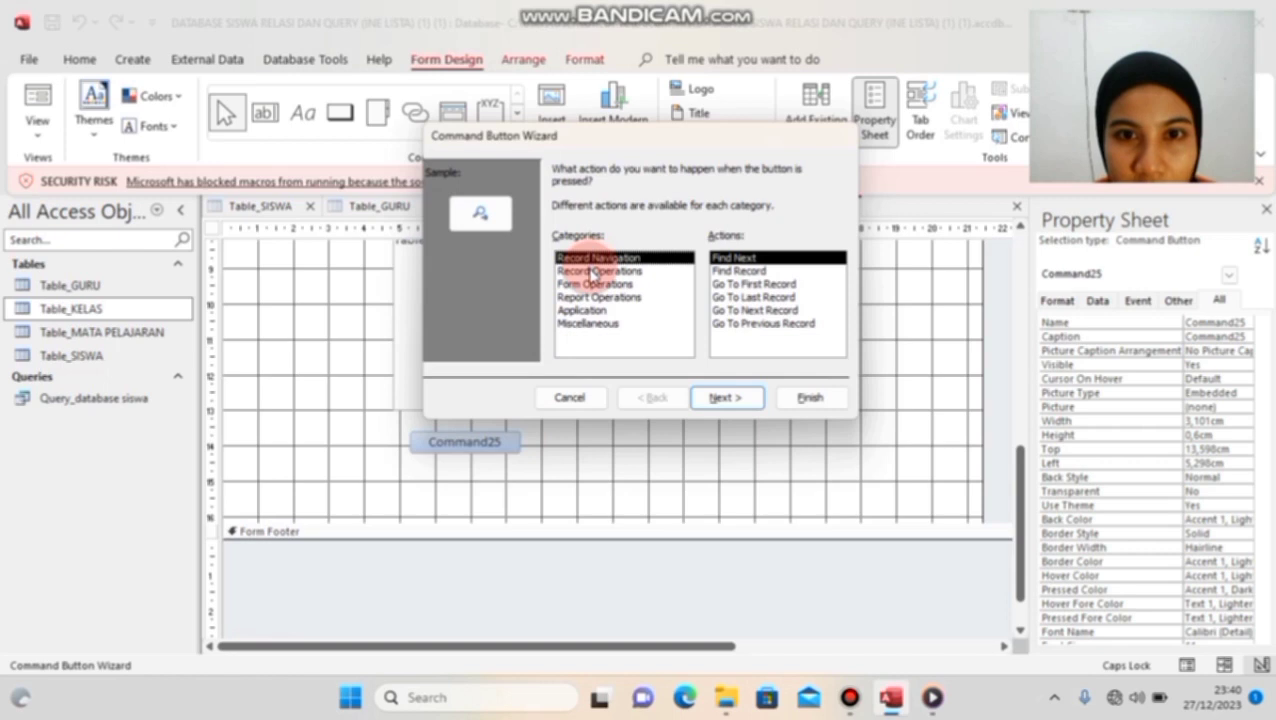
pyautogui.click(596, 271)
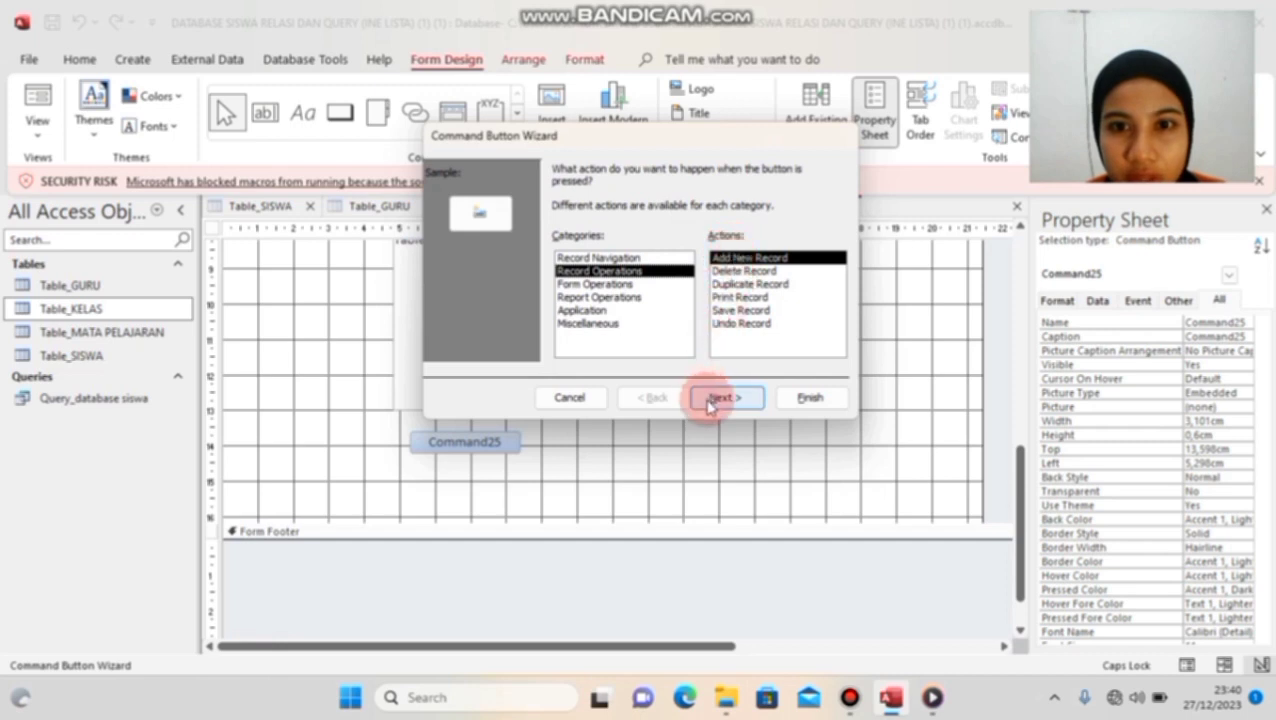
pyautogui.click(709, 401)
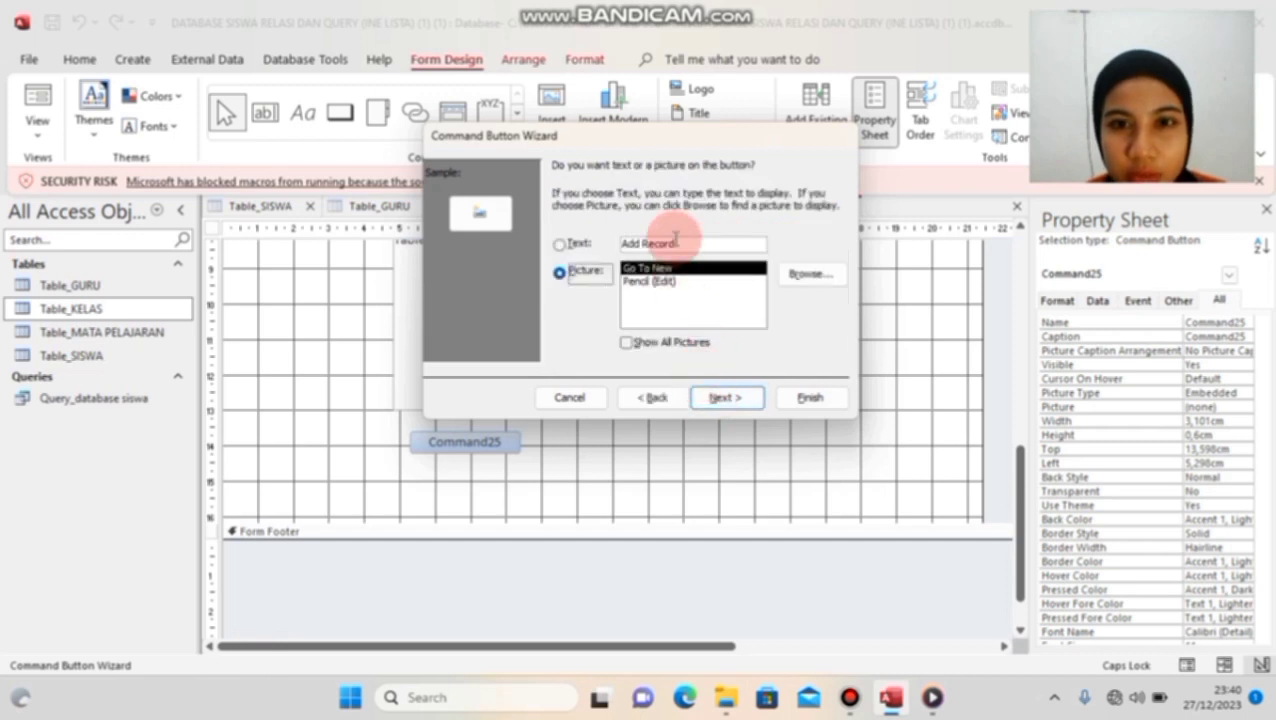
# Step: Give the new-record button the text "TAMBAH DATA BARU" instead of a picture and finish the wizard
pyautogui.click(674, 241)
pyautogui.press('BackSpace')
pyautogui.press('BackSpace')
pyautogui.press('BackSpace')
pyautogui.press('BackSpace')
pyautogui.press('BackSpace')
pyautogui.press('BackSpace')
pyautogui.press('BackSpace')
pyautogui.press('BackSpace')
pyautogui.press('BackSpace')
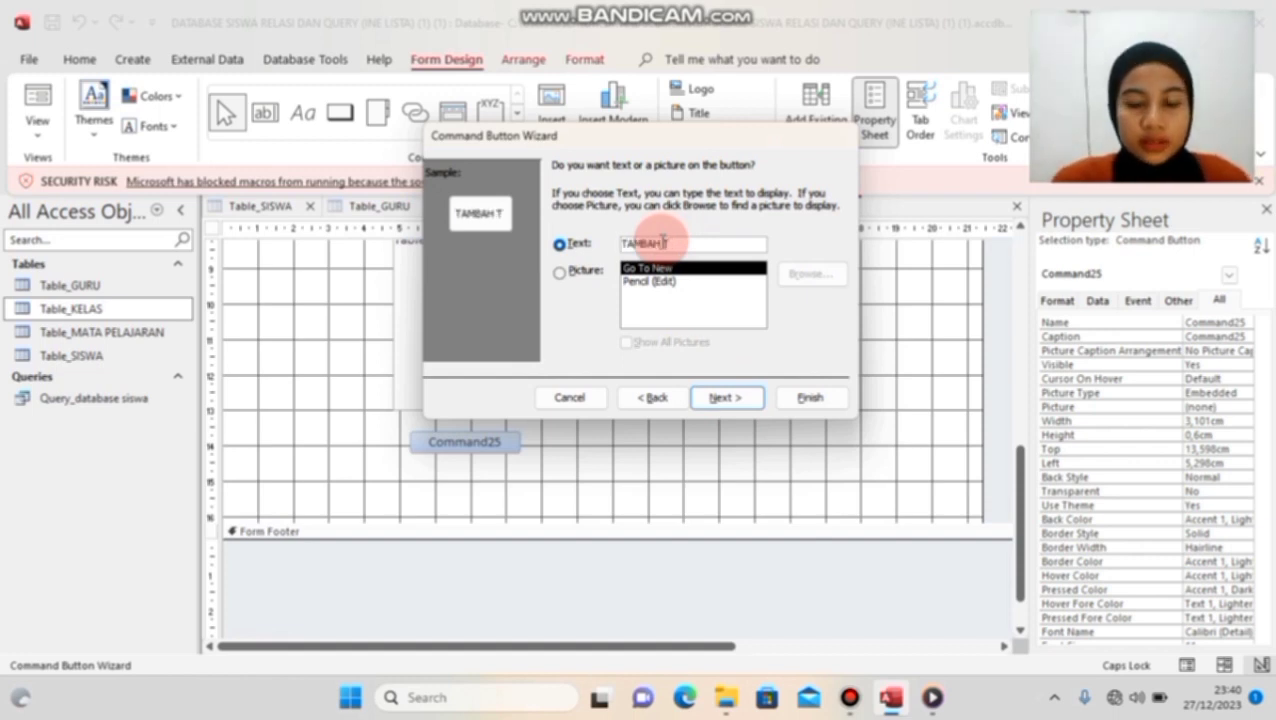
pyautogui.write('TAMBAH DATA BARU')
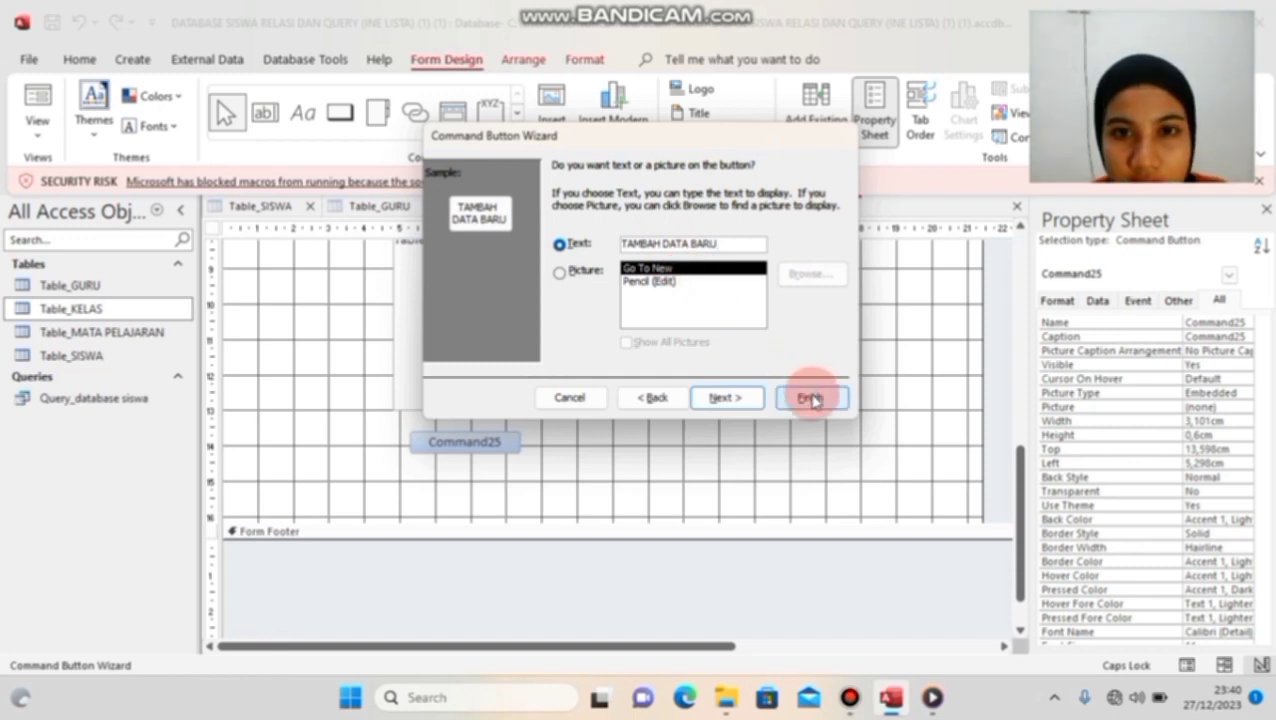
pyautogui.click(810, 398)
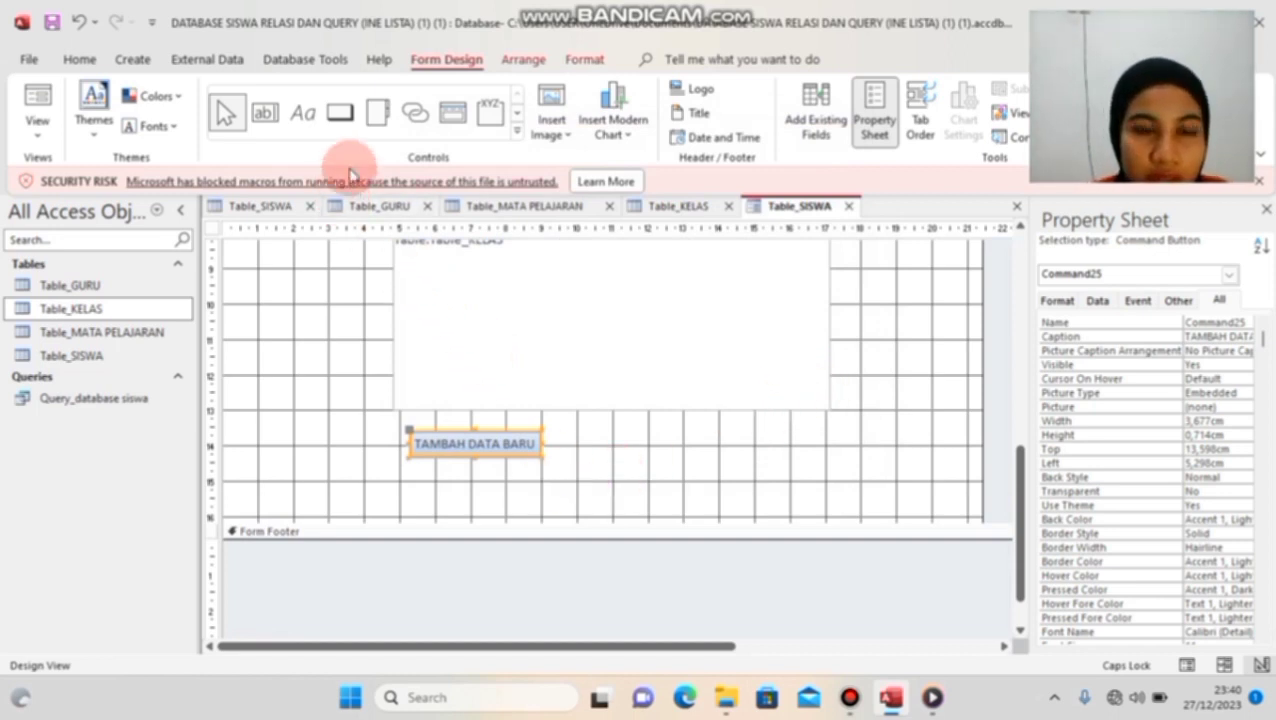
# Step: Draw a command button about 2.9 by 0.7 cm beside TAMBAH DATA BARU and assign it the Record Operations action Delete Record
pyautogui.click(340, 120)
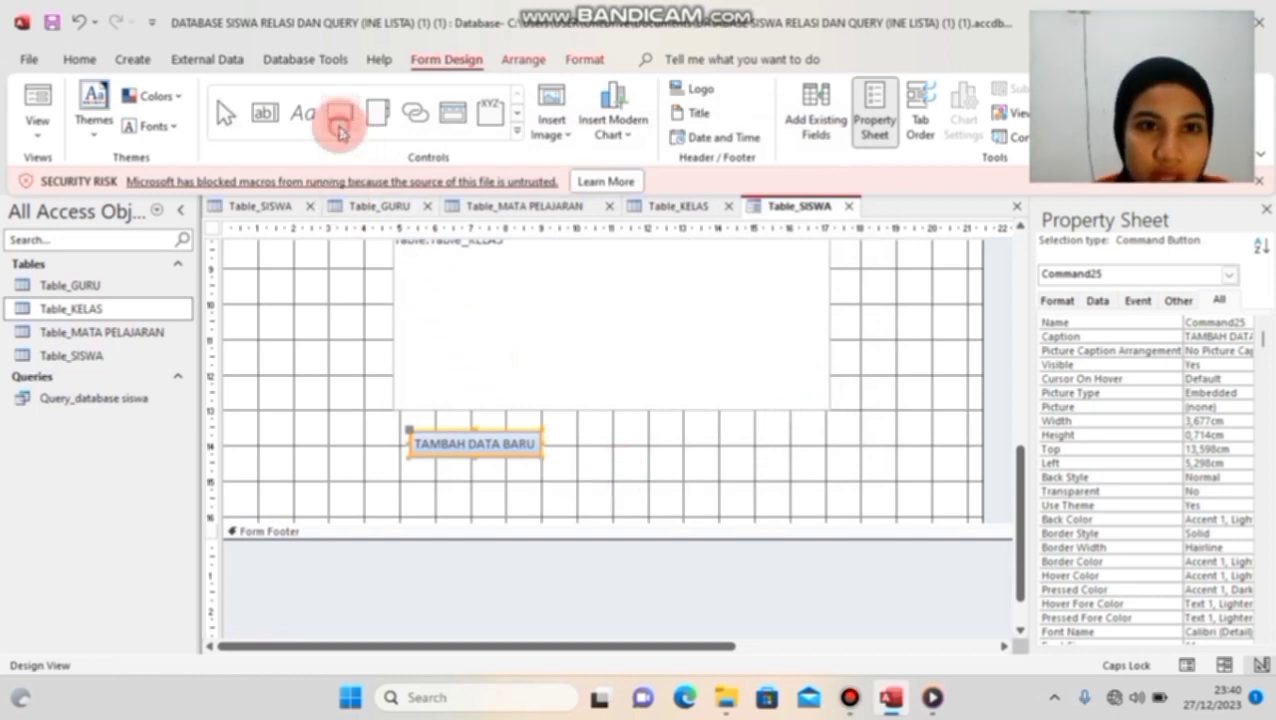
pyautogui.moveTo(555, 432); pyautogui.dragTo(659, 453)
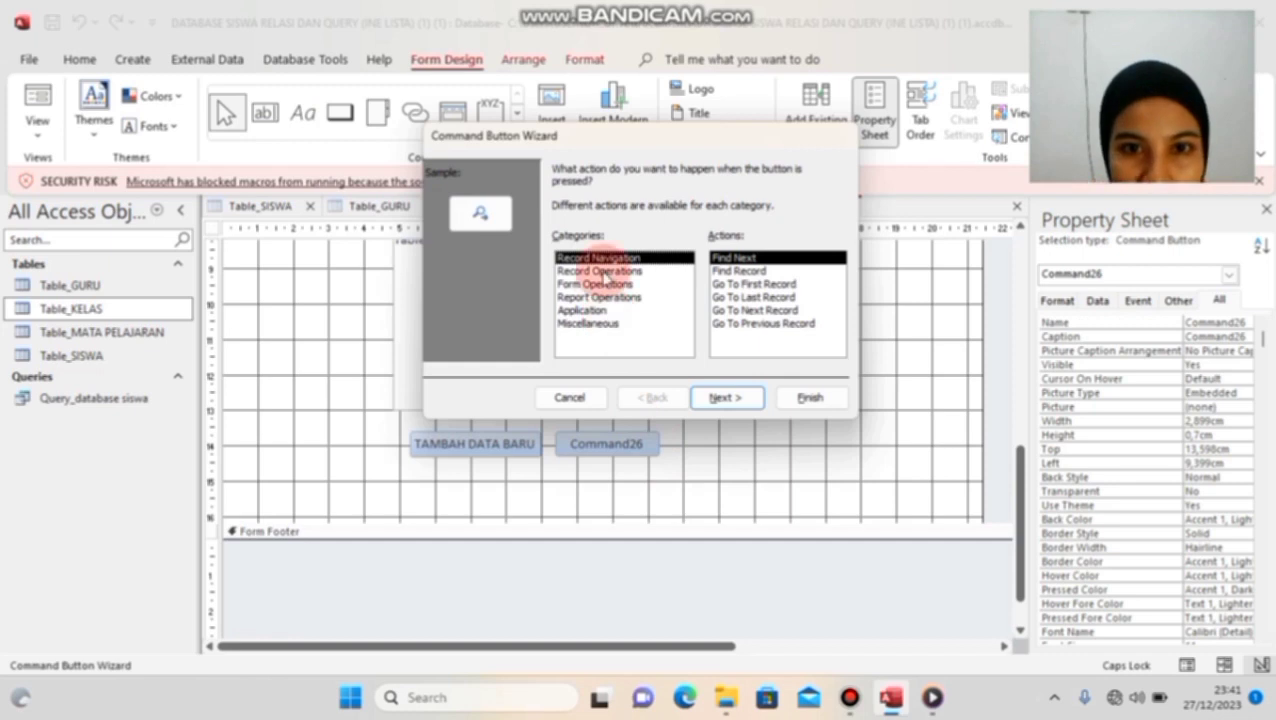
pyautogui.click(603, 271)
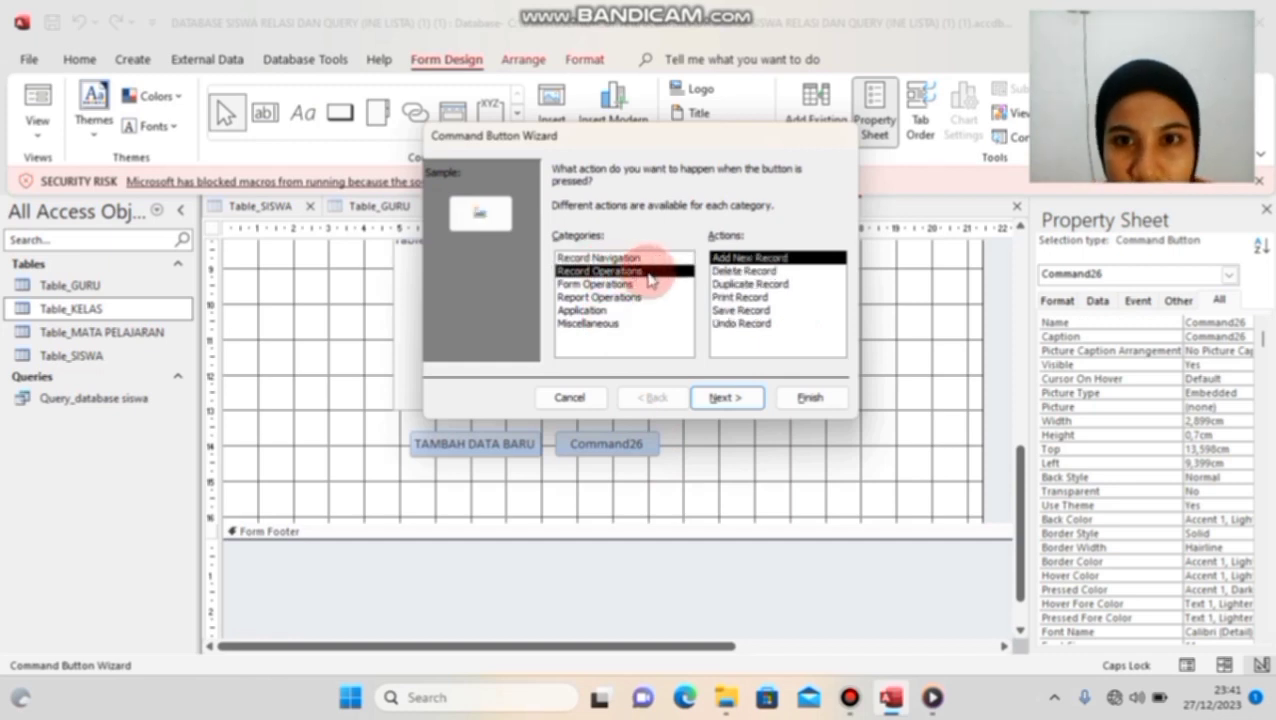
pyautogui.click(731, 271)
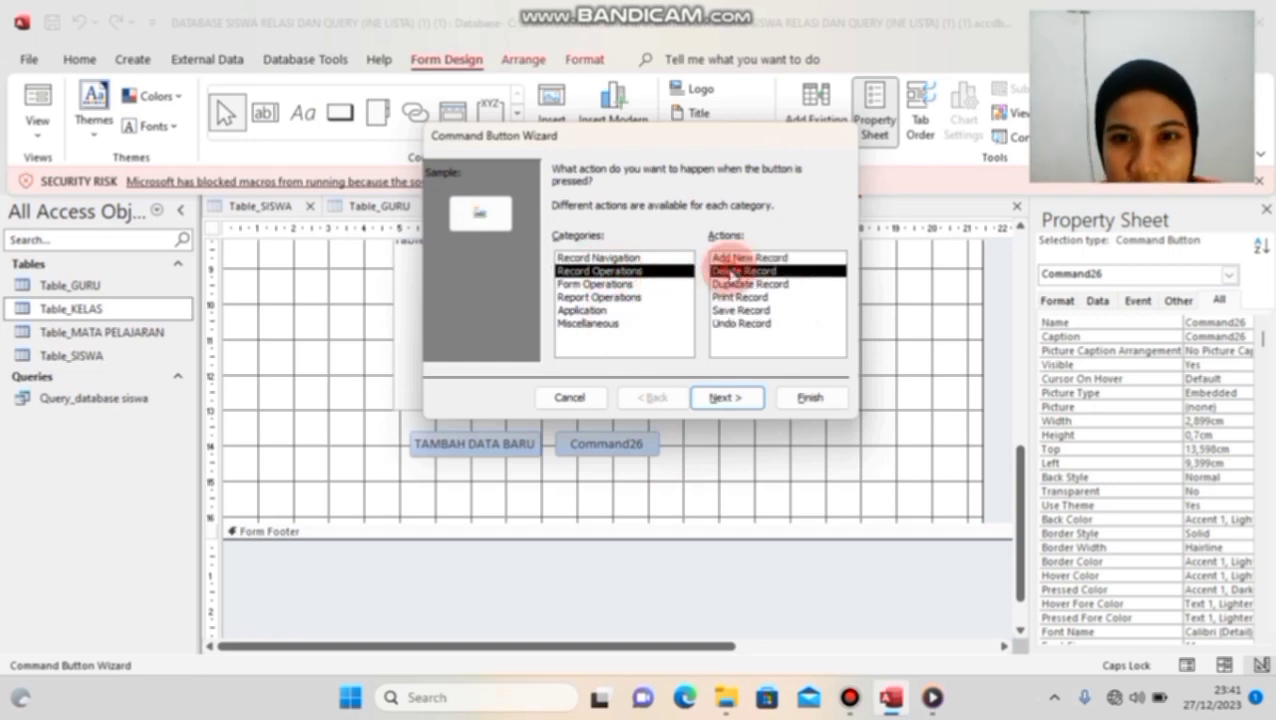
pyautogui.click(701, 401)
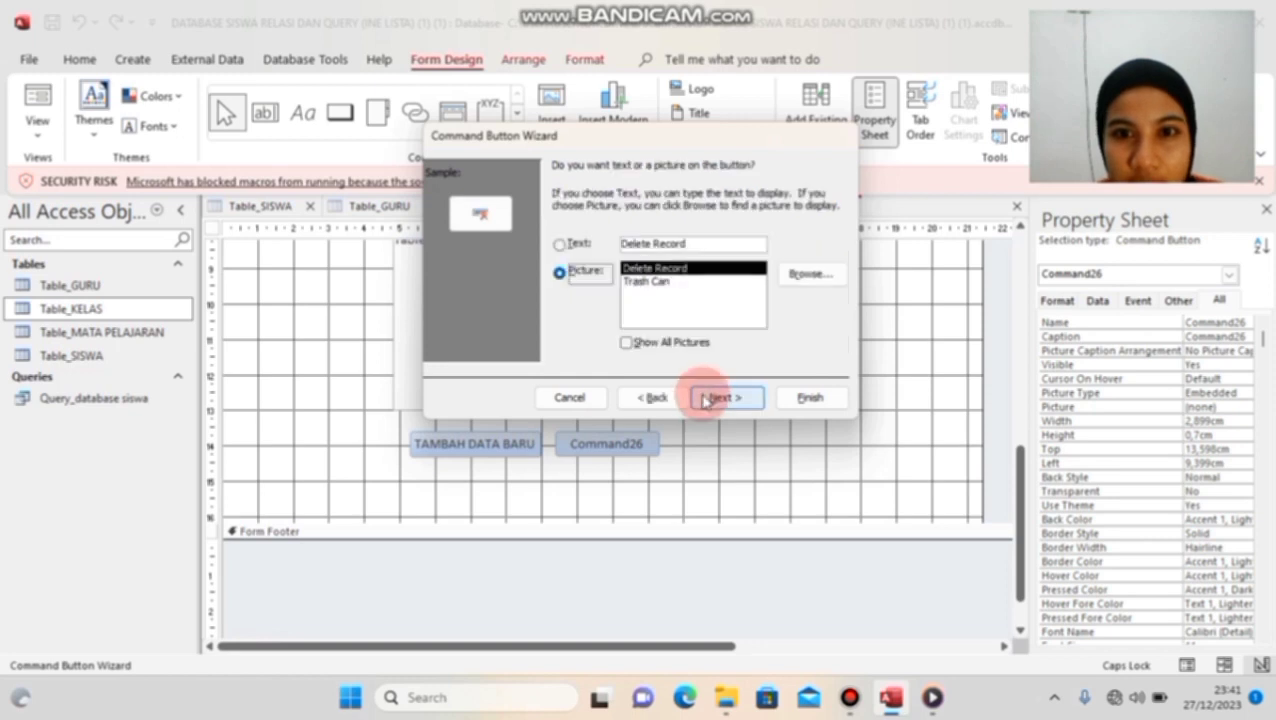
# Step: Give the delete button the text "HAPUS" instead of a picture and finish the wizard
pyautogui.click(713, 242)
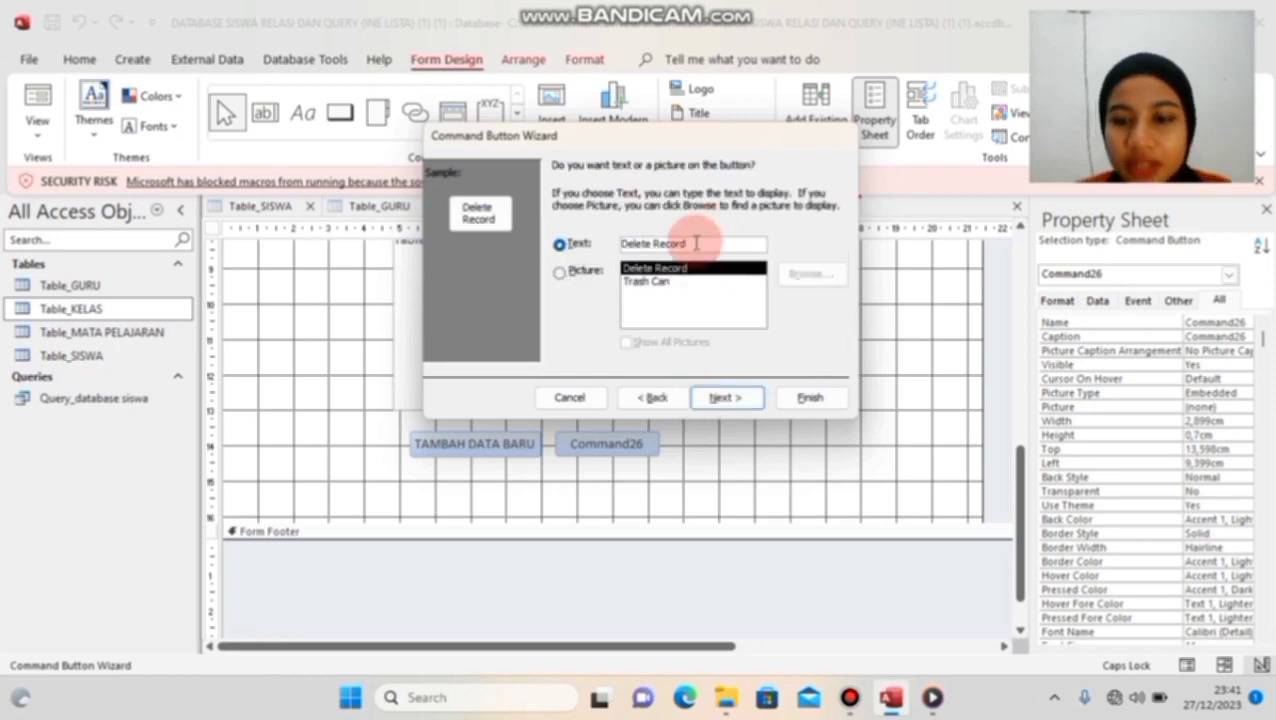
pyautogui.press('BackSpace')
pyautogui.press('BackSpace')
pyautogui.press('BackSpace')
pyautogui.press('BackSpace')
pyautogui.press('BackSpace')
pyautogui.press('BackSpace')
pyautogui.press('BackSpace')
pyautogui.press('BackSpace')
pyautogui.press('BackSpace')
pyautogui.press('BackSpace')
pyautogui.press('BackSpace')
pyautogui.press('BackSpace')
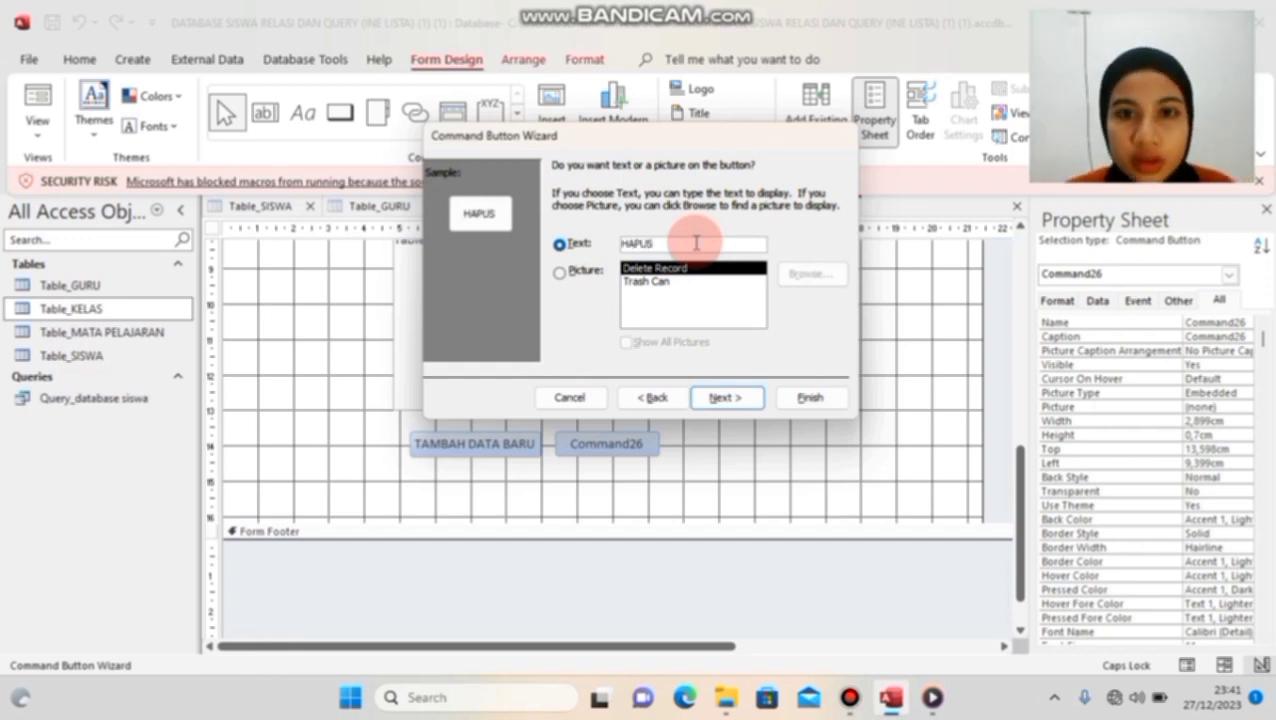
pyautogui.write('HAPUS')
pyautogui.click(810, 399)
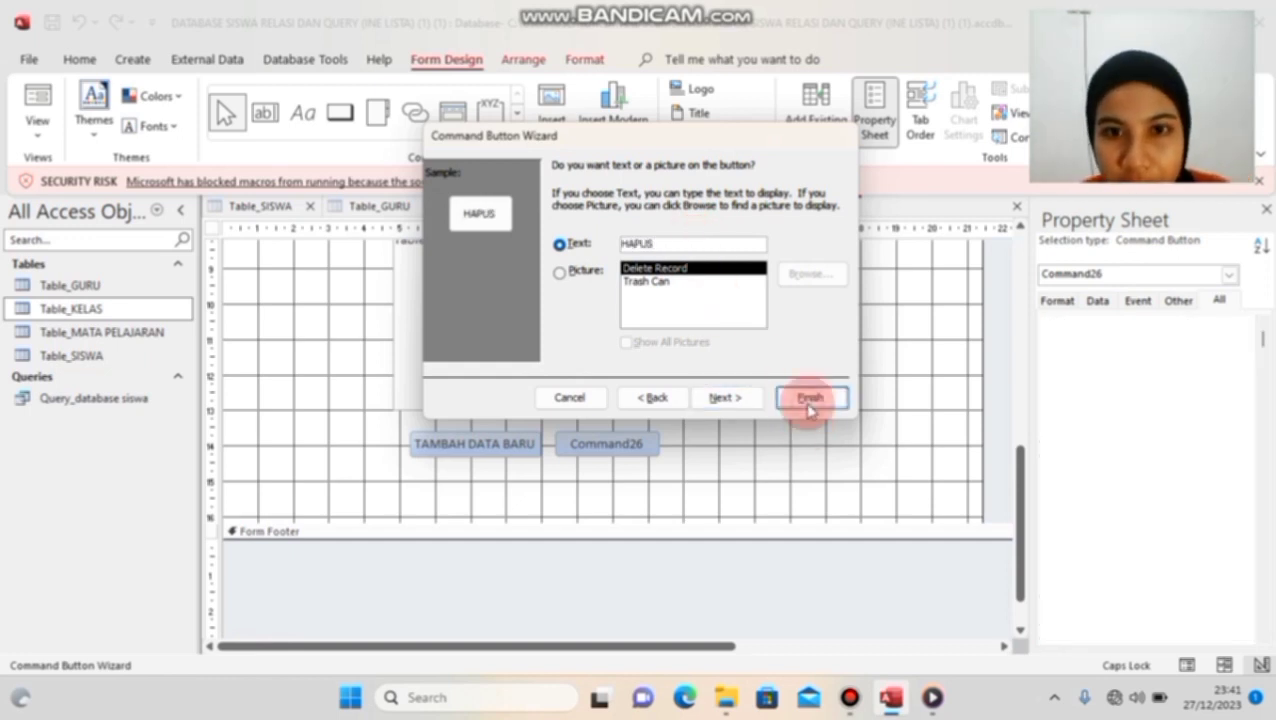
# Step: Draw a command button about 2.1 by 0.6 cm beside HAPUS and assign it the Record Operations action Save Record
pyautogui.click(340, 113)
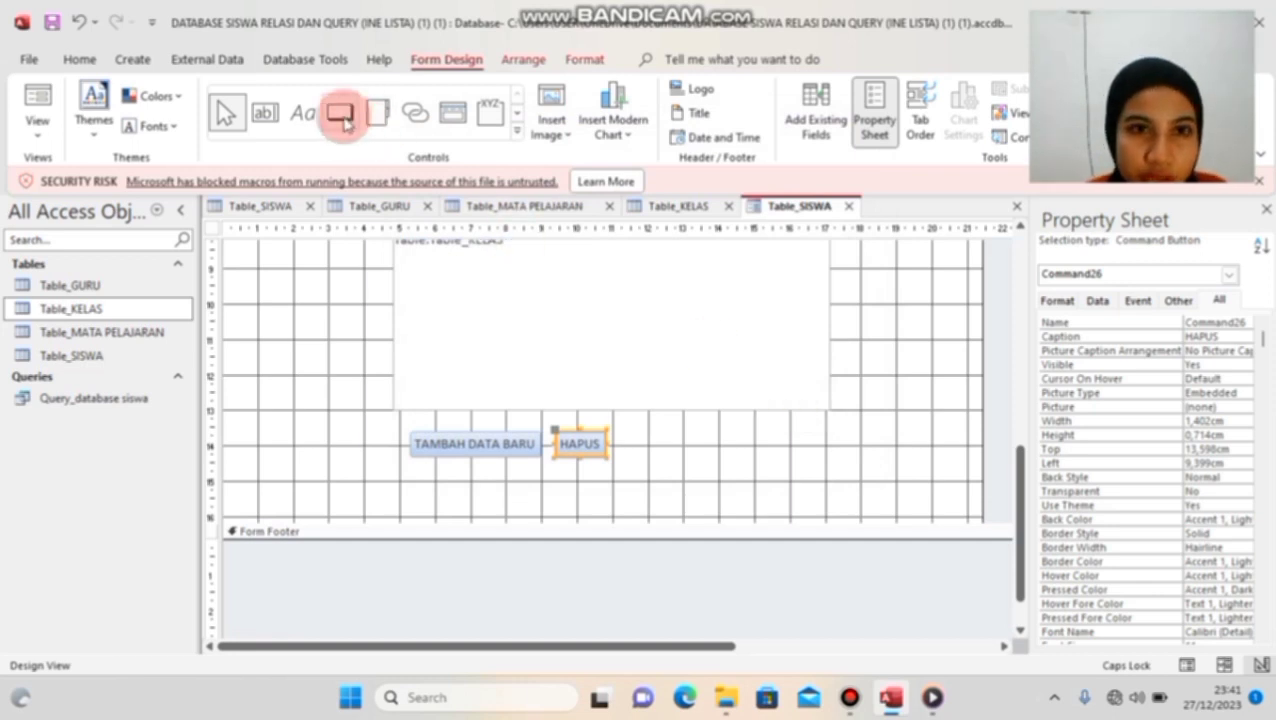
pyautogui.click(344, 120)
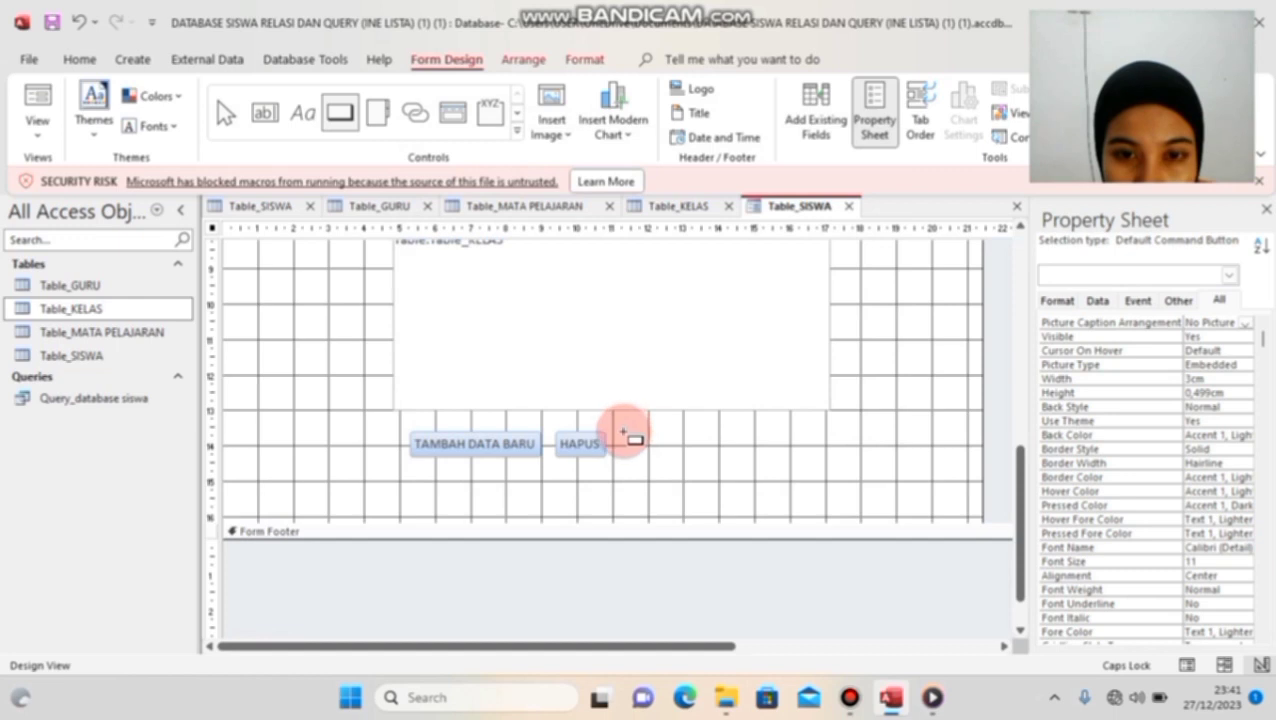
pyautogui.moveTo(622, 436); pyautogui.dragTo(697, 455)
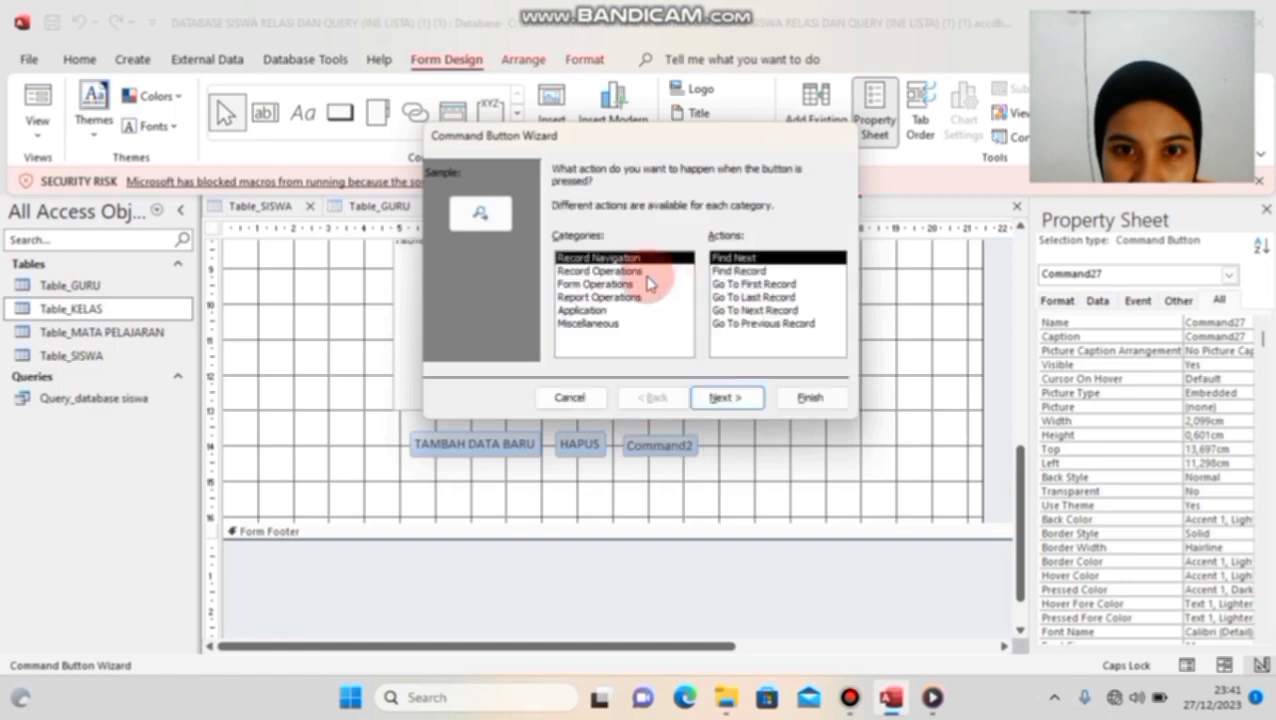
pyautogui.click(646, 272)
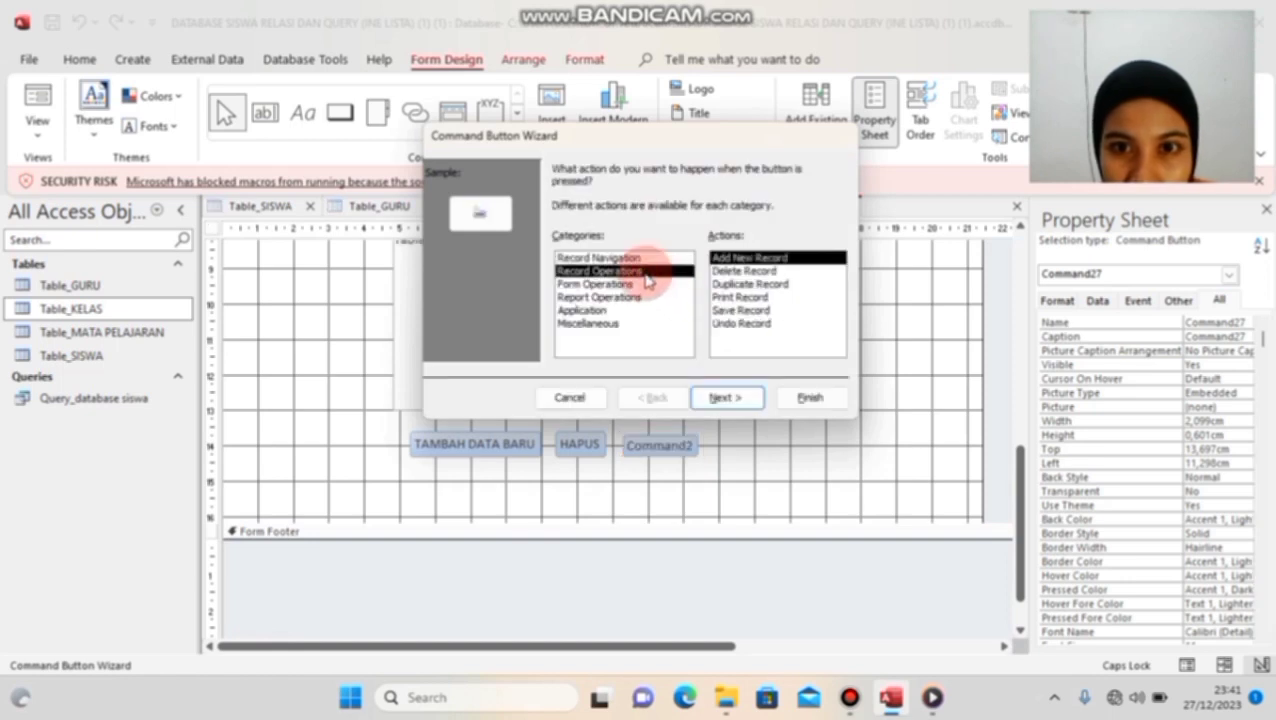
pyautogui.click(726, 311)
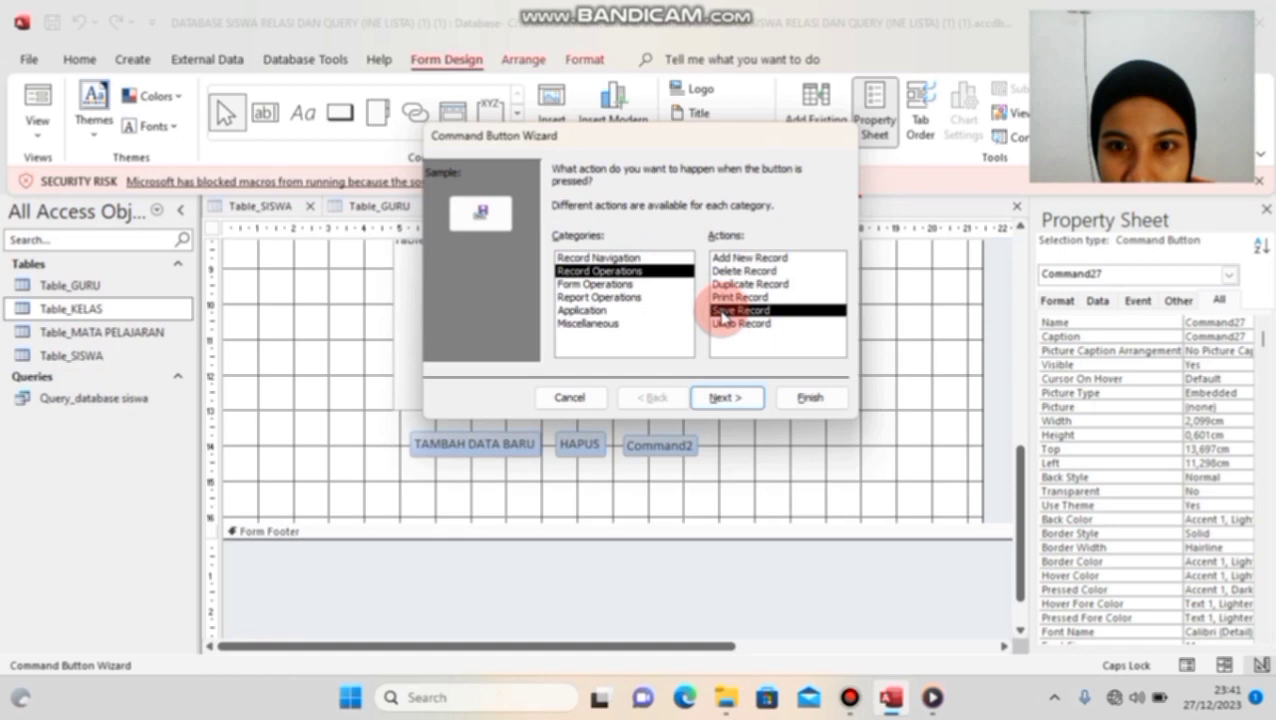
pyautogui.click(725, 398)
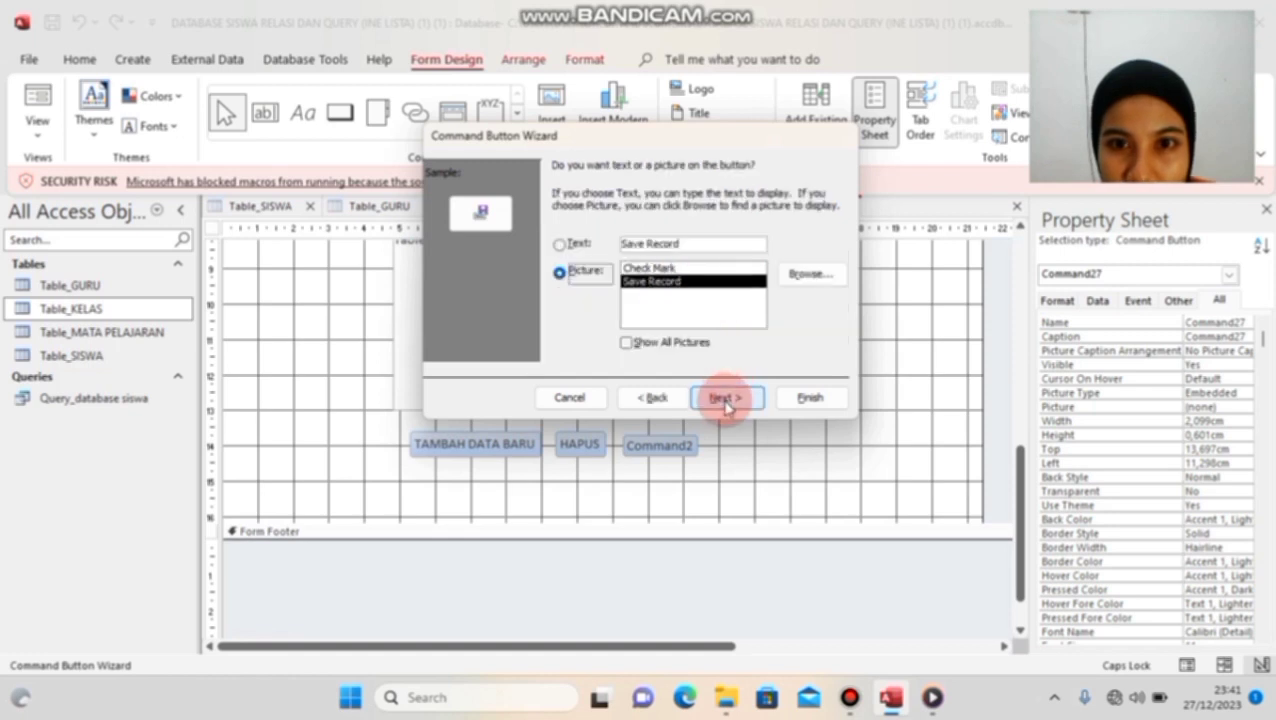
# Step: Give the save button the text "SIMPAN" instead of a picture and finish the wizard
pyautogui.click(688, 243)
pyautogui.press('BackSpace')
pyautogui.press('BackSpace')
pyautogui.press('BackSpace')
pyautogui.press('BackSpace')
pyautogui.press('BackSpace')
pyautogui.press('BackSpace')
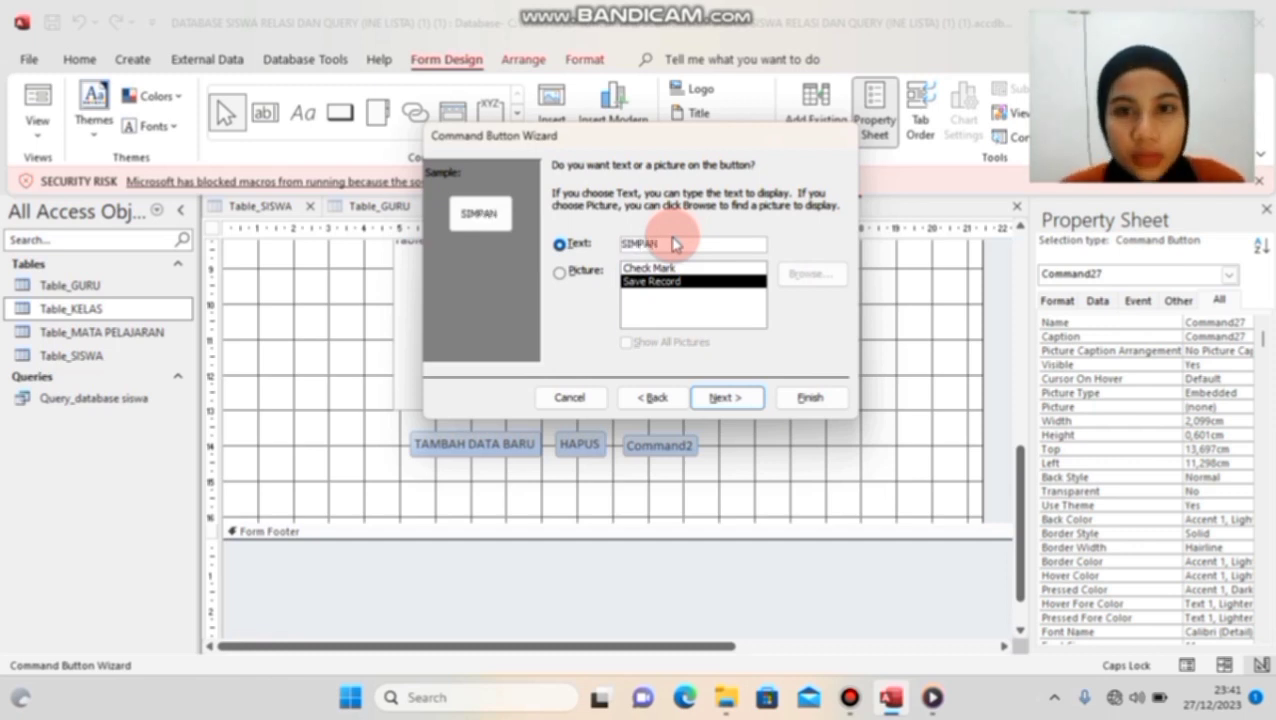
pyautogui.click(810, 400)
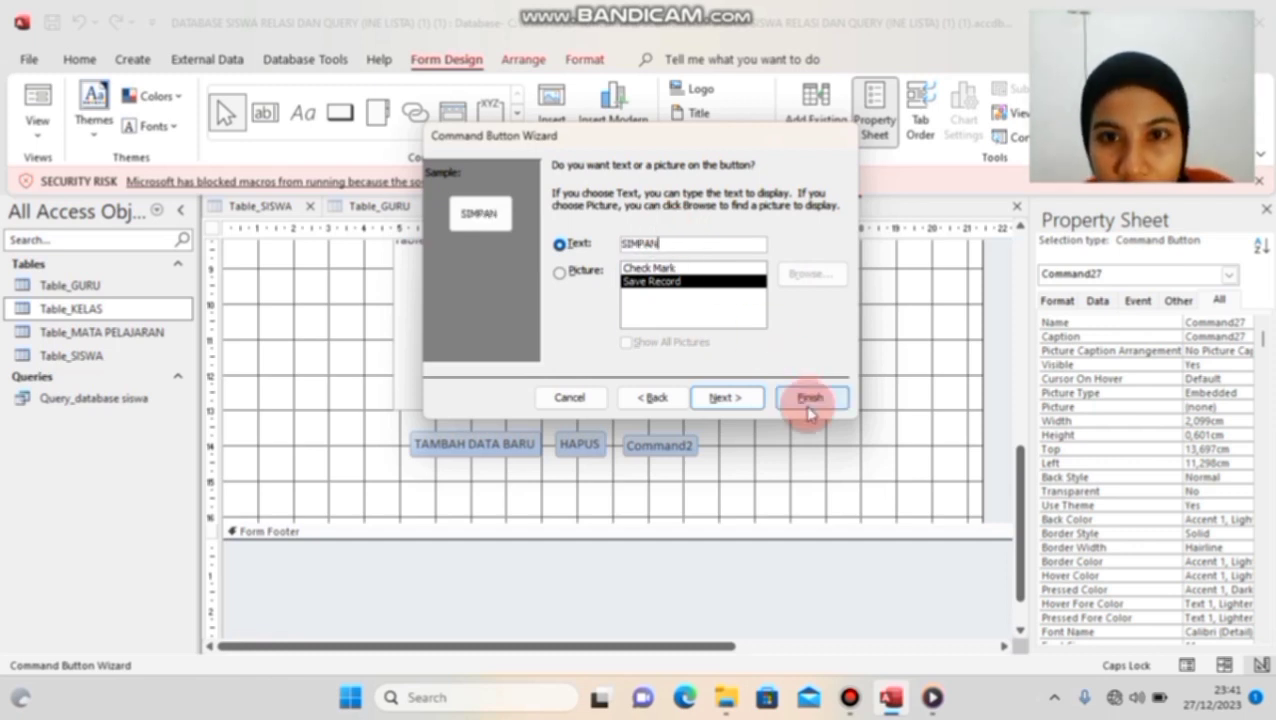
pyautogui.click(810, 400)
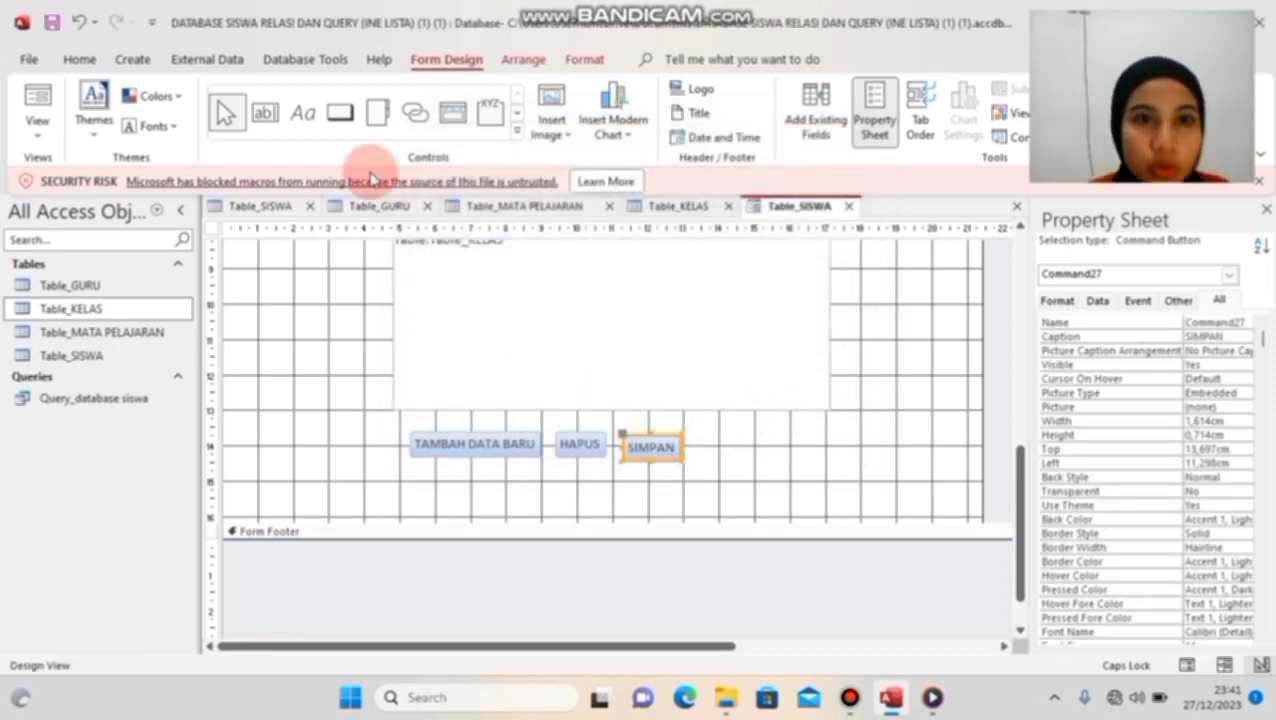
# Step: Draw a command button about 2.7 by 0.6 cm beside SIMPAN and assign it the Form Operations action Close Form
pyautogui.click(340, 113)
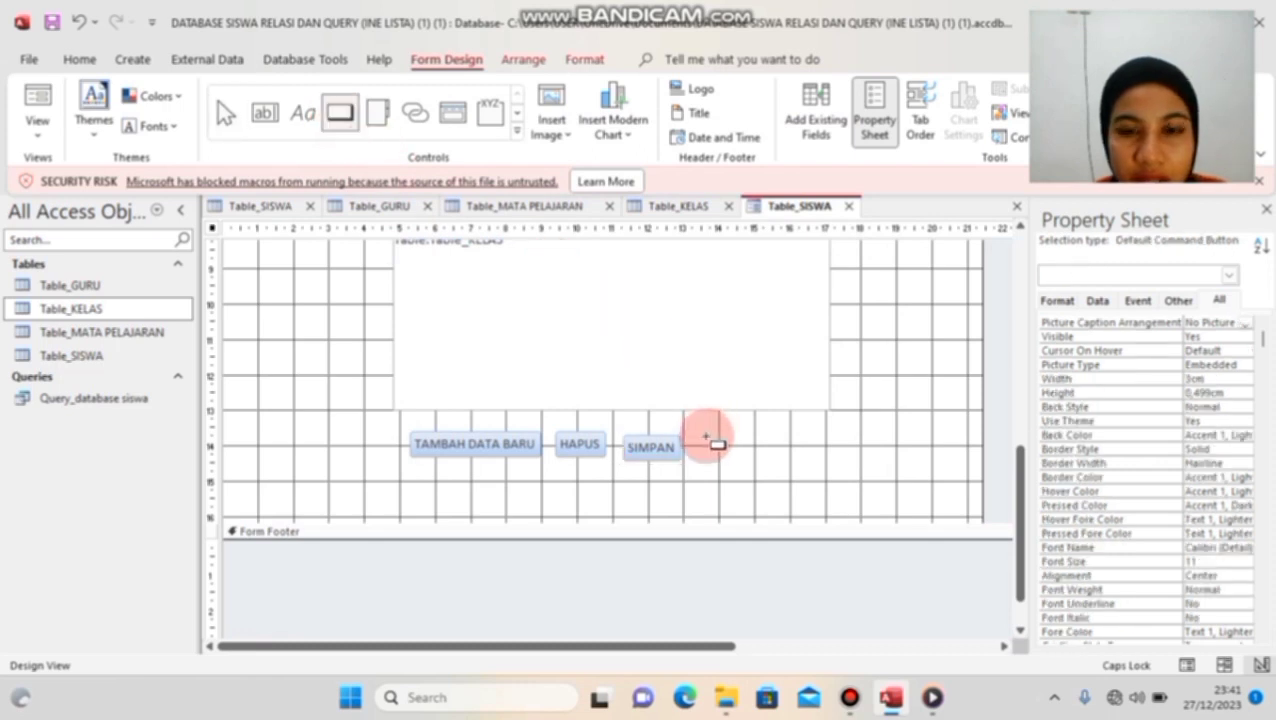
pyautogui.moveTo(707, 436); pyautogui.dragTo(805, 453)
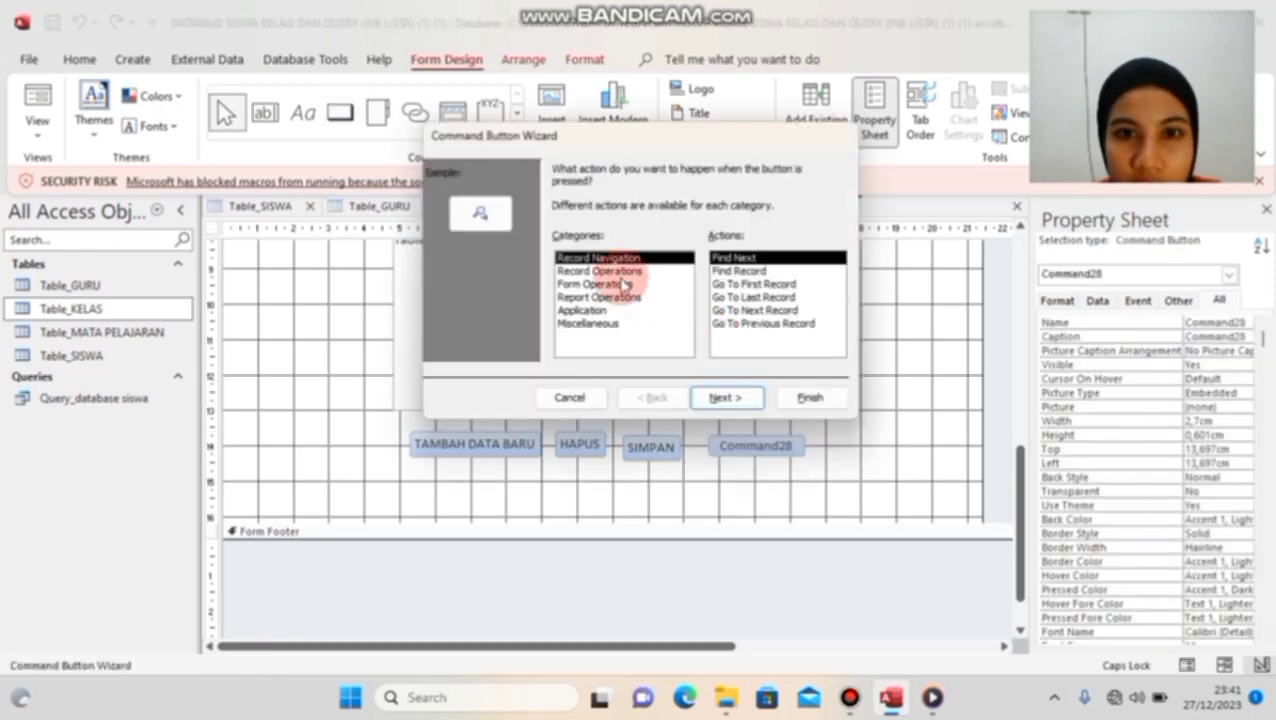
pyautogui.click(620, 284)
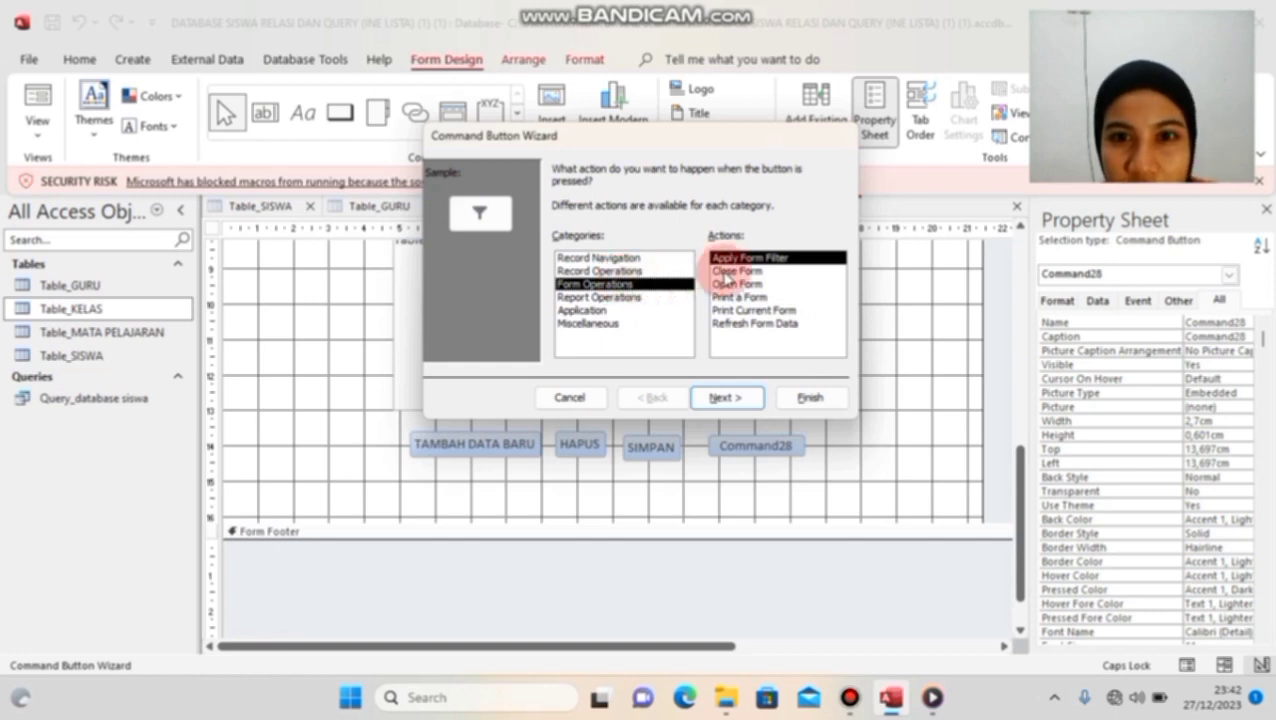
pyautogui.click(727, 271)
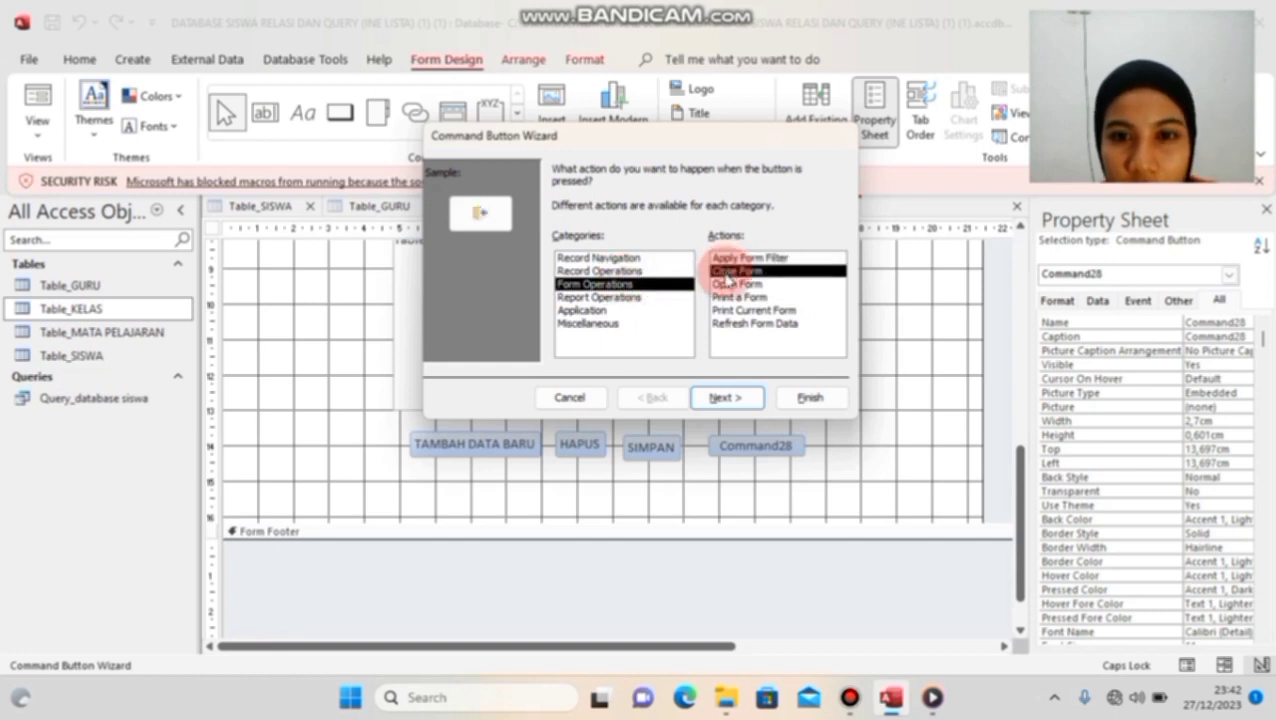
pyautogui.click(726, 397)
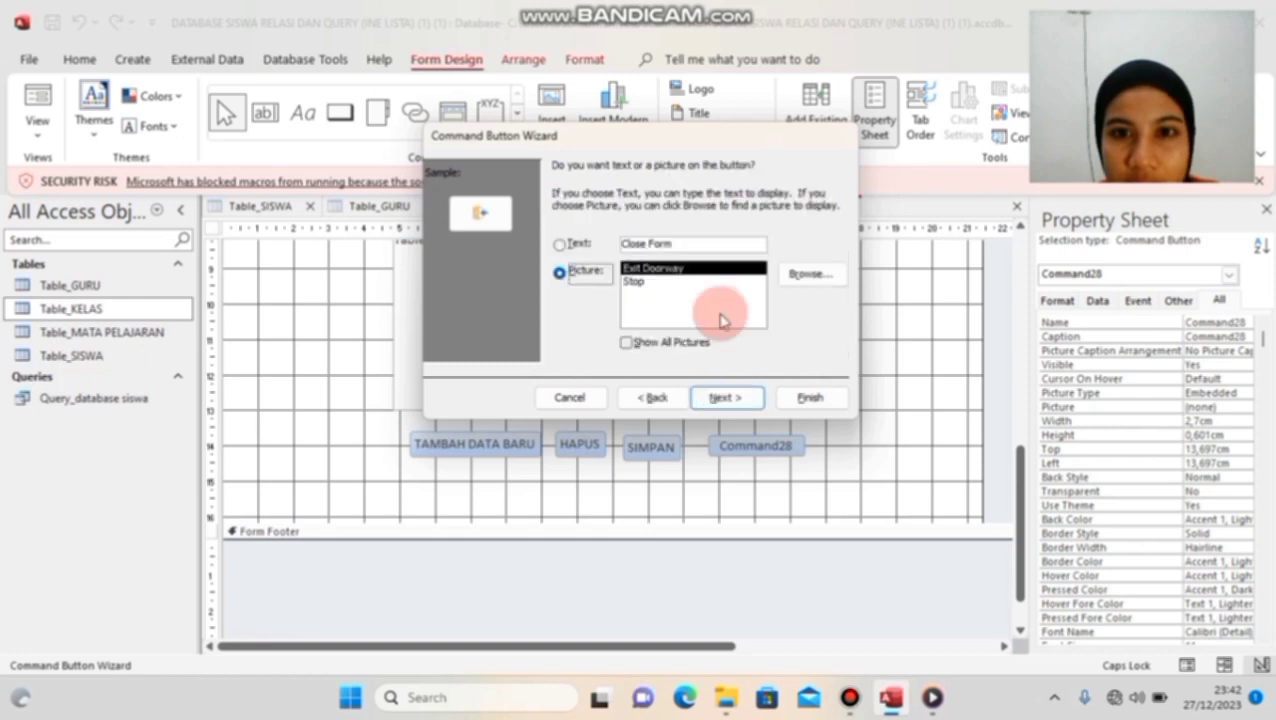
# Step: Give the close-form button the text "KELUAR" instead of a picture and finish the wizard
pyautogui.click(686, 243)
pyautogui.press('BackSpace')
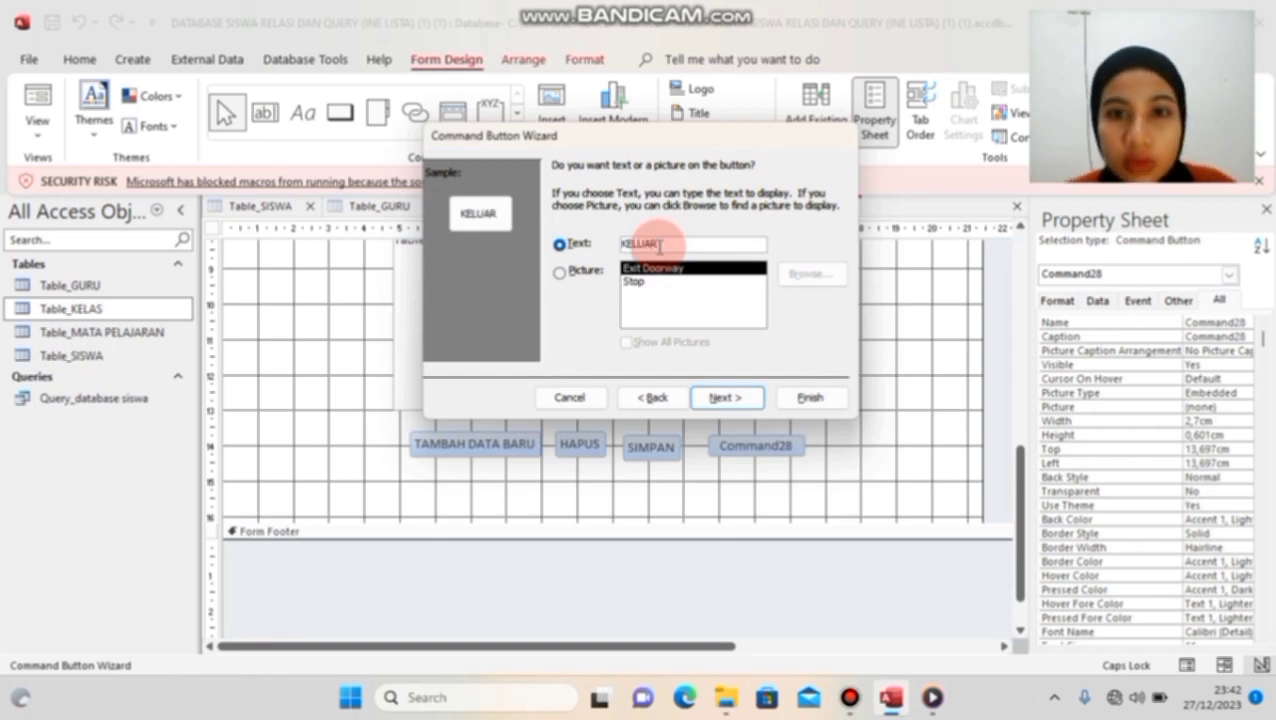
pyautogui.click(808, 397)
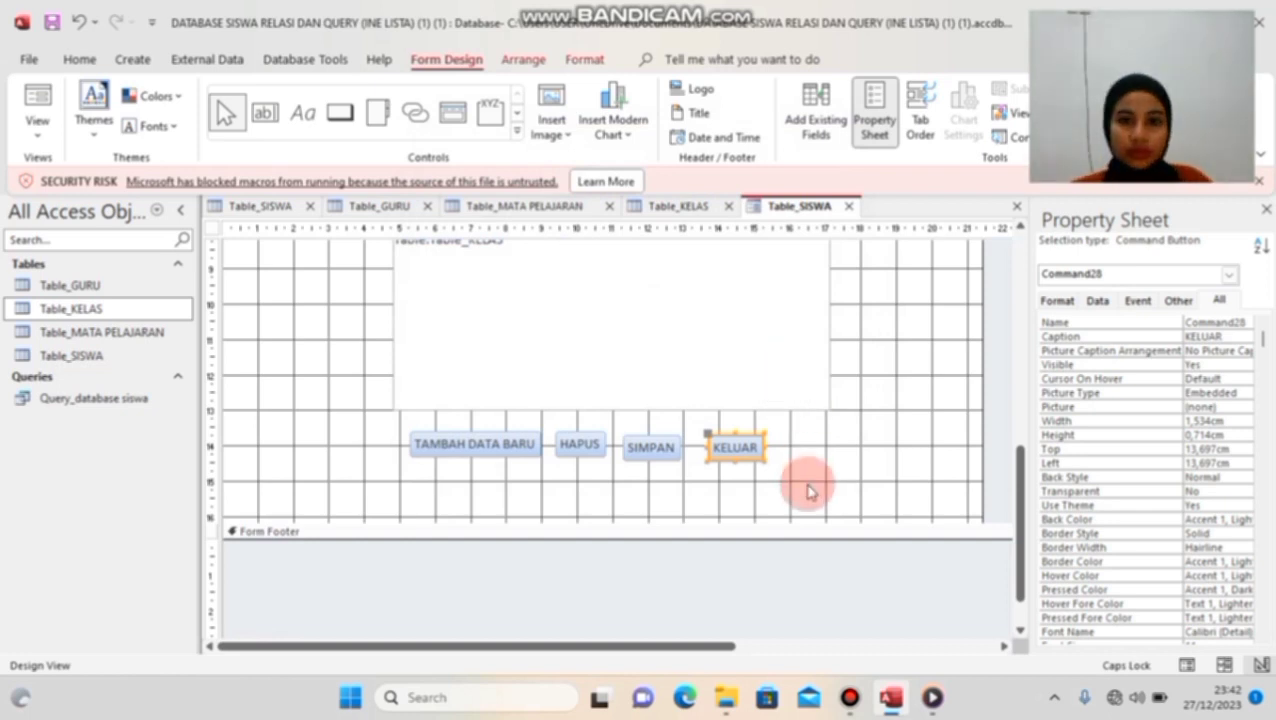
# Step: Move the TAMBAH DATA BARU, HAPUS, SIMPAN and KELUAR buttons into one even row just below the class subform, with top about 13.4 cm
pyautogui.click(517, 483)
pyautogui.click(502, 452)
pyautogui.moveTo(502, 452)
pyautogui.mouseDown()
pyautogui.moveTo(490, 464)
pyautogui.moveTo(494, 443)
pyautogui.mouseUp()
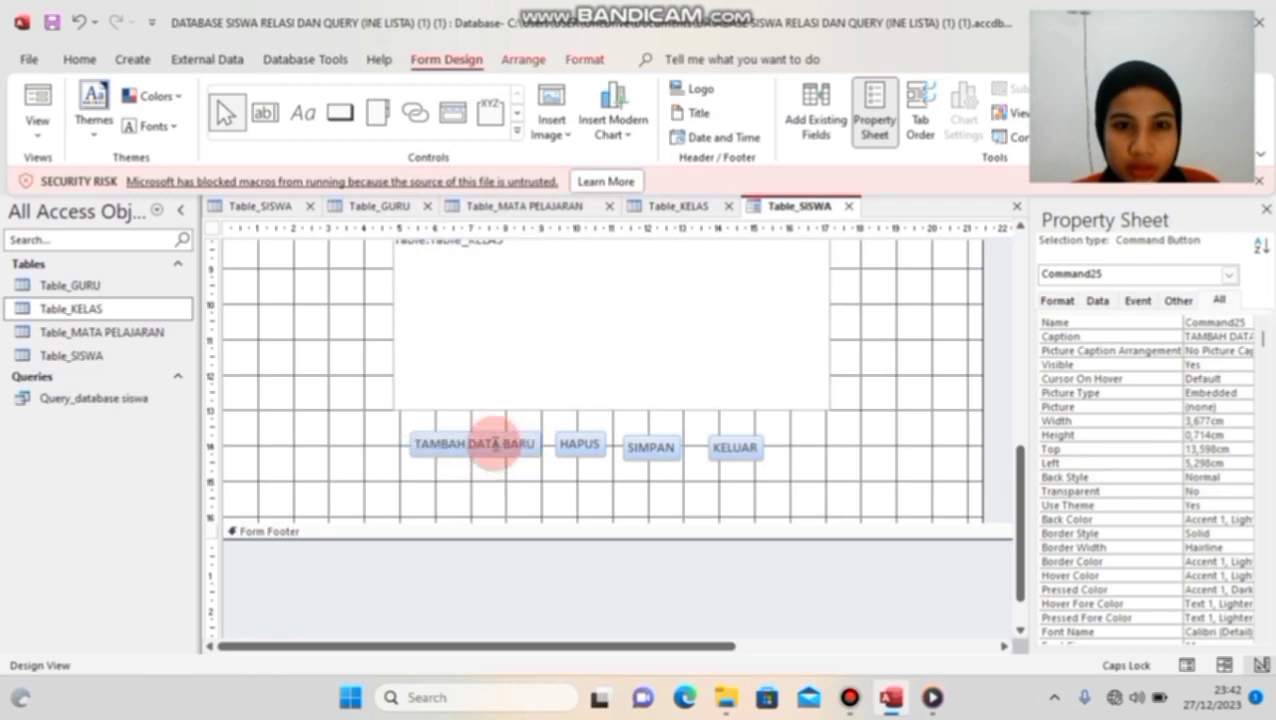
pyautogui.click(589, 446)
pyautogui.moveTo(589, 446); pyautogui.dragTo(578, 436)
pyautogui.moveTo(632, 453)
pyautogui.mouseDown()
pyautogui.moveTo(648, 456)
pyautogui.moveTo(641, 441)
pyautogui.mouseUp()
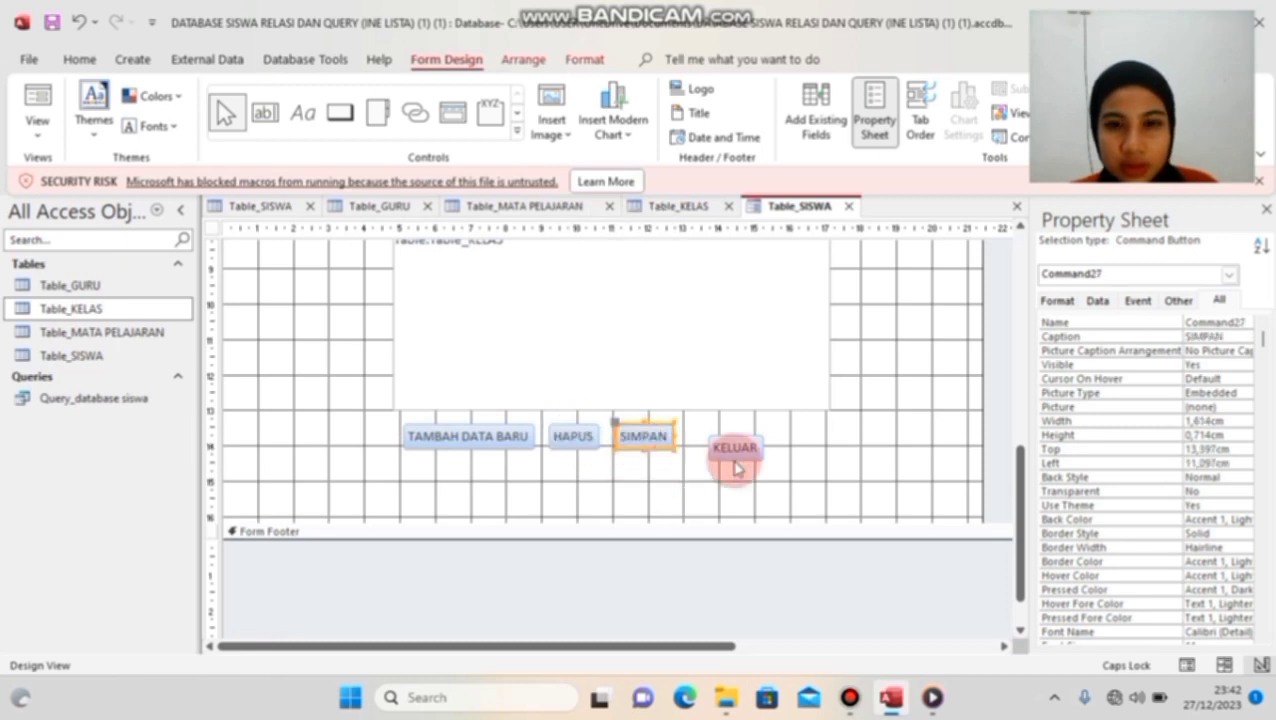
pyautogui.moveTo(736, 468); pyautogui.dragTo(718, 436)
pyautogui.click(723, 492)
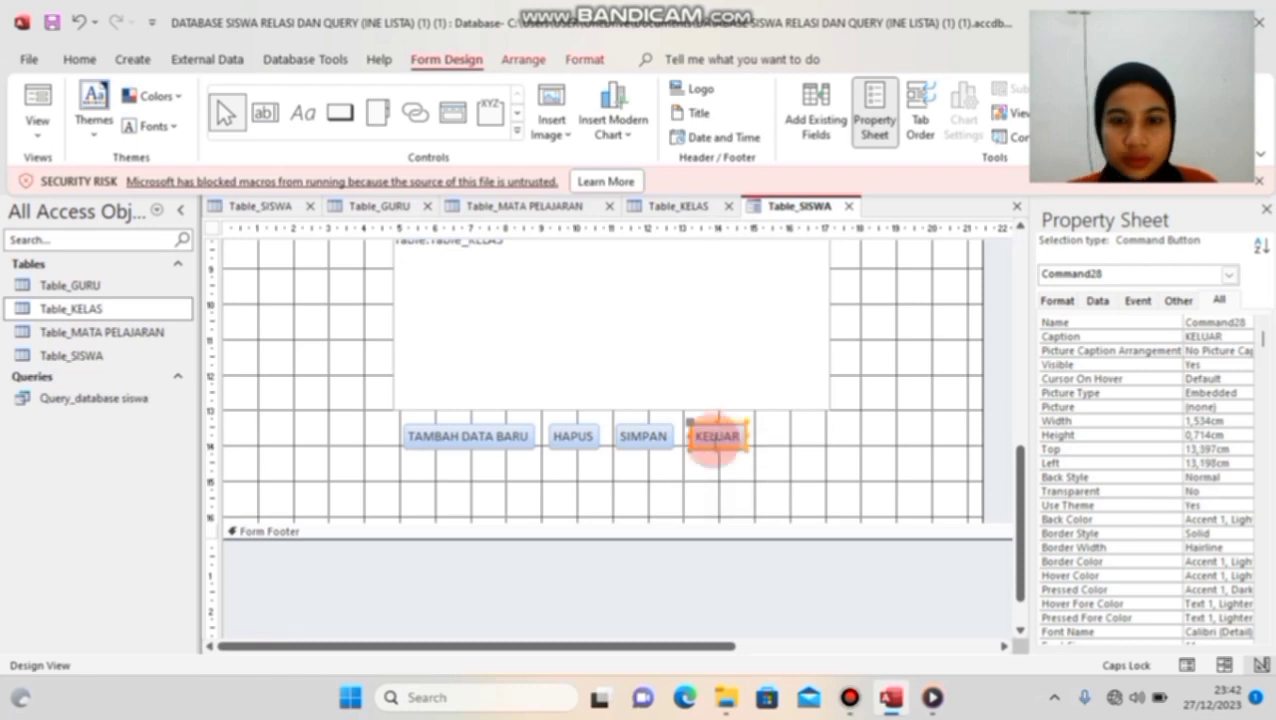
# Step: Replace the form header's logo with the blue emblem picture IMG_20231222_205728 from the subfolder in Pictures
pyautogui.scroll(8, 652, 404)
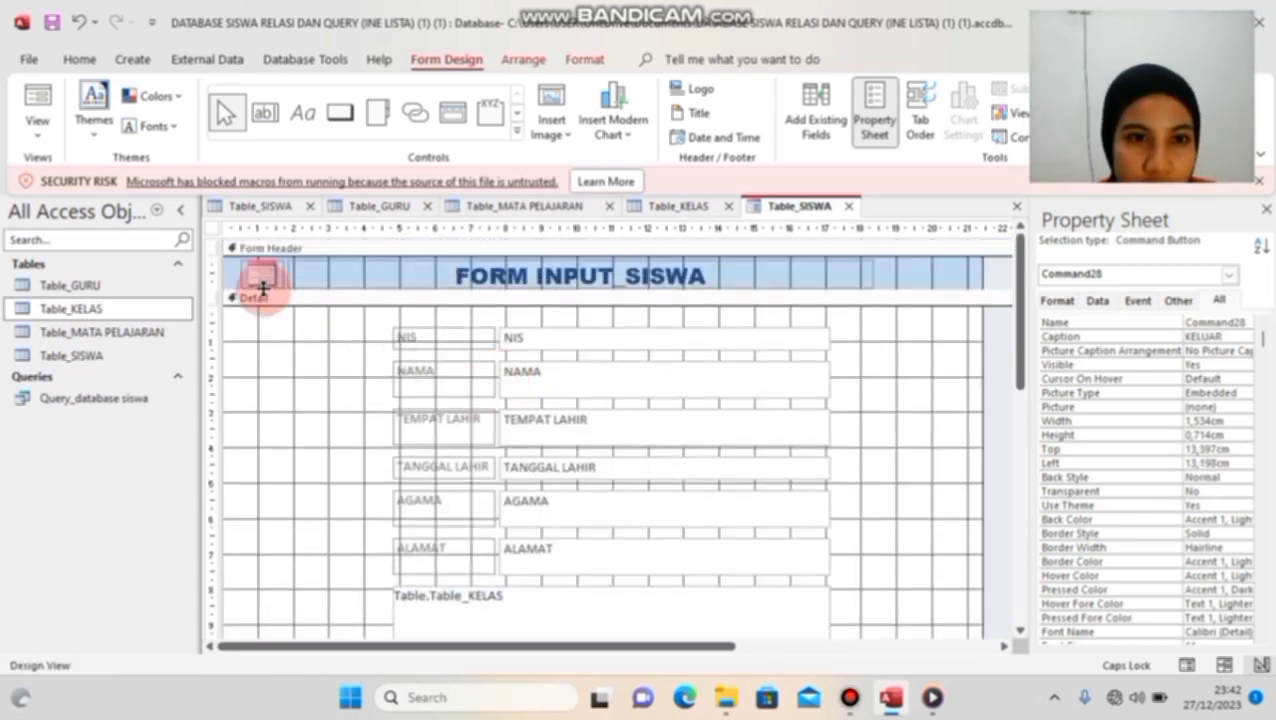
pyautogui.click(264, 277)
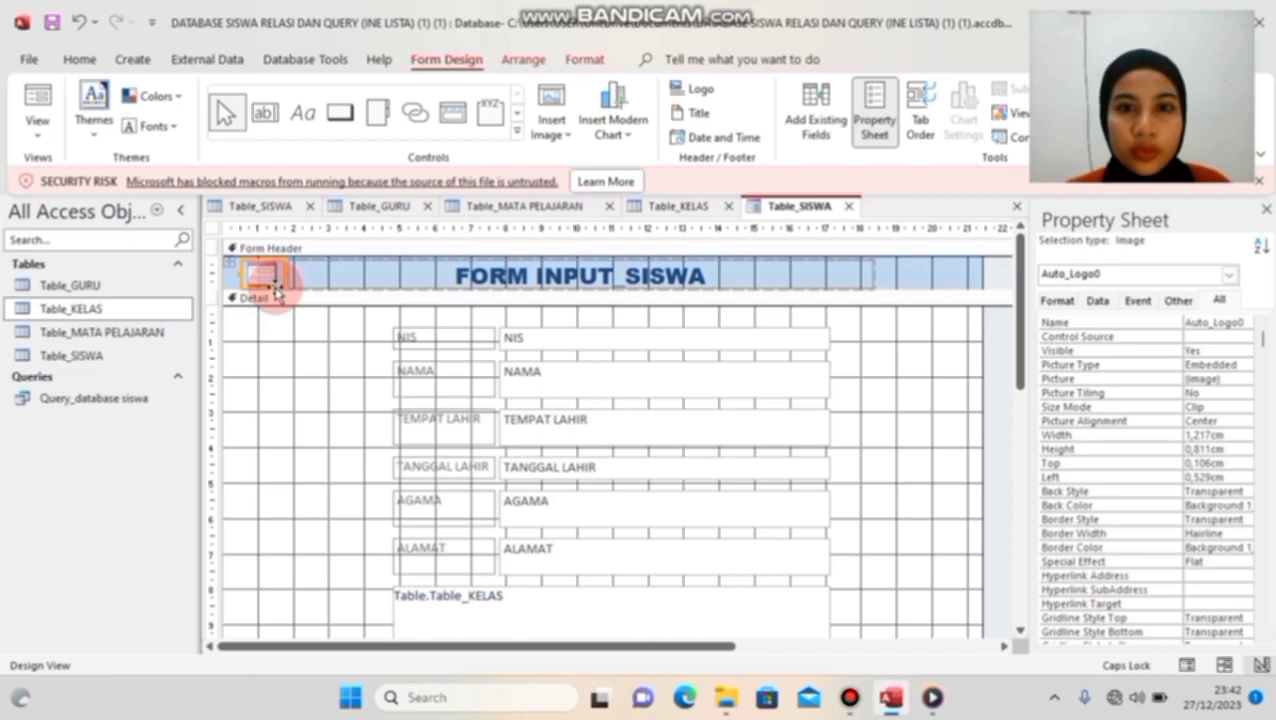
pyautogui.click(697, 90)
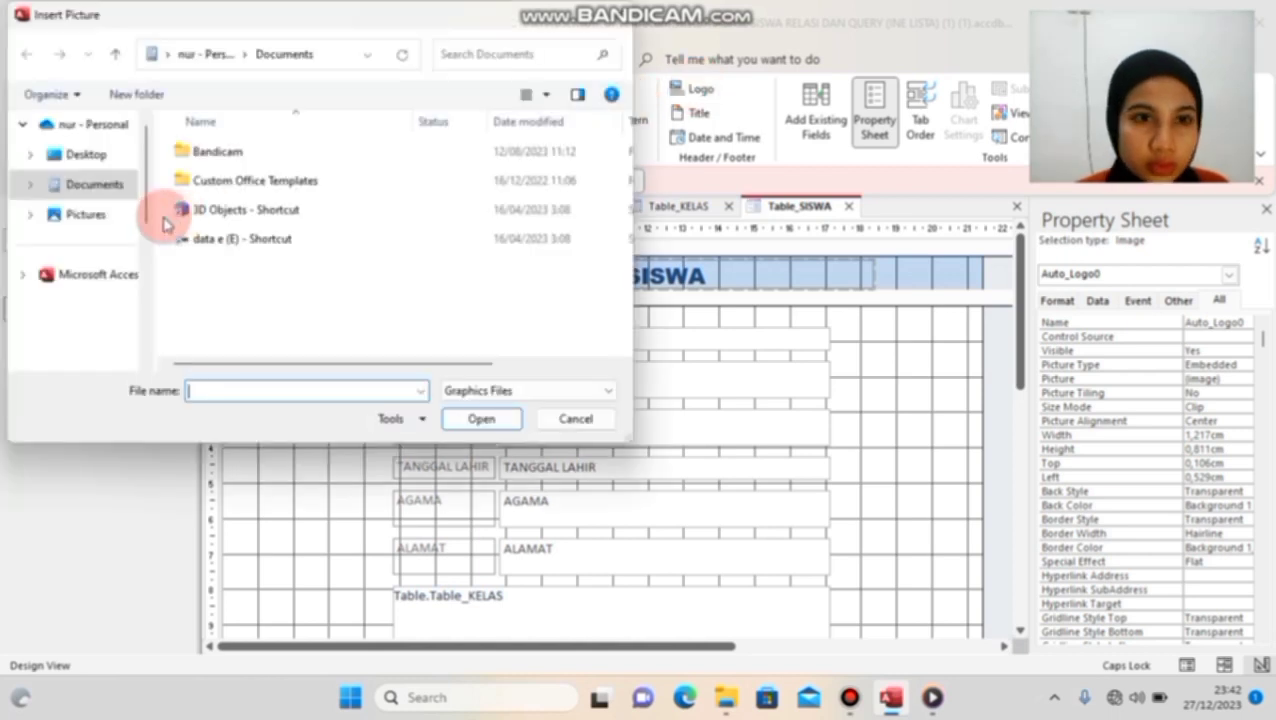
pyautogui.scroll(-1, 137, 237)
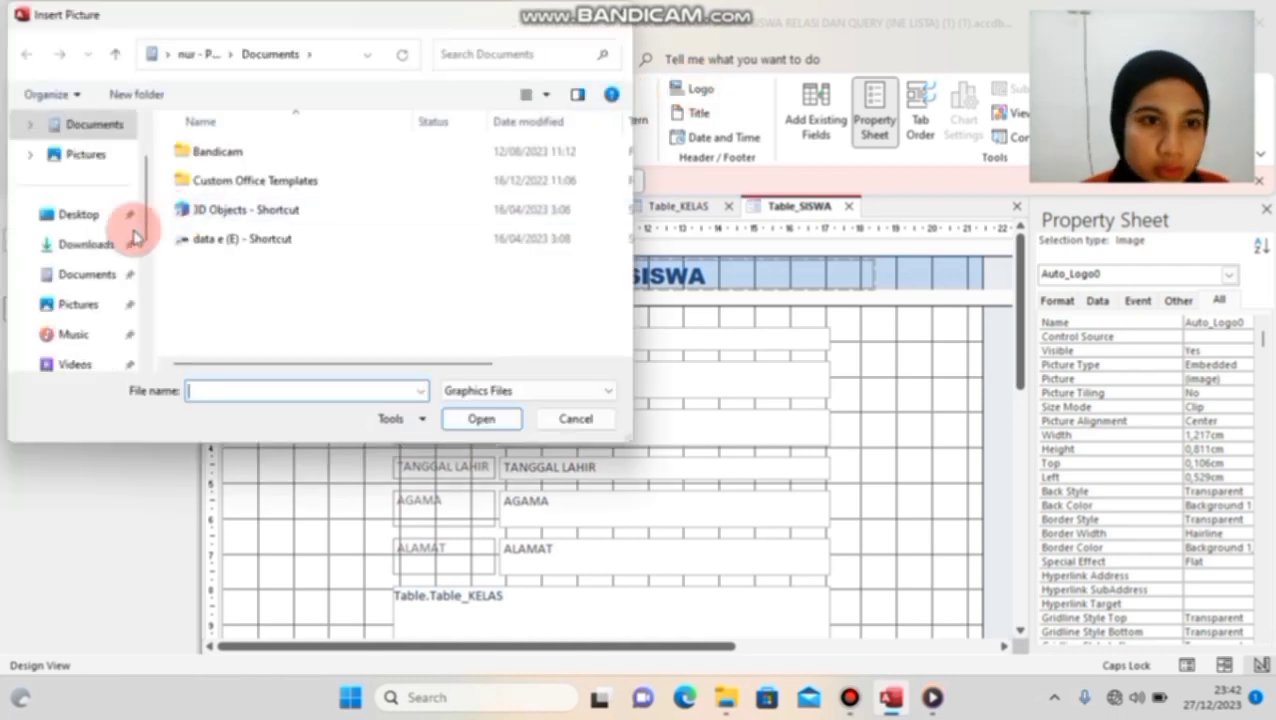
pyautogui.click(88, 305)
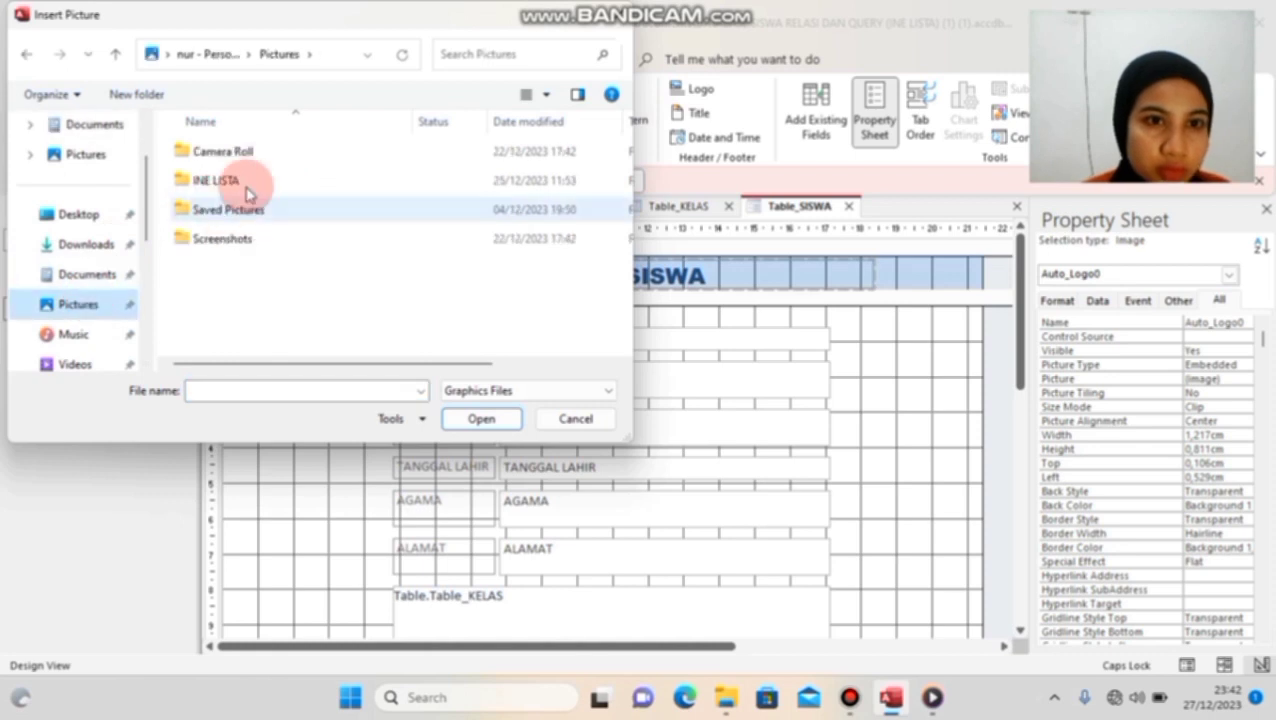
pyautogui.click(249, 191)
pyautogui.doubleClick(249, 191)
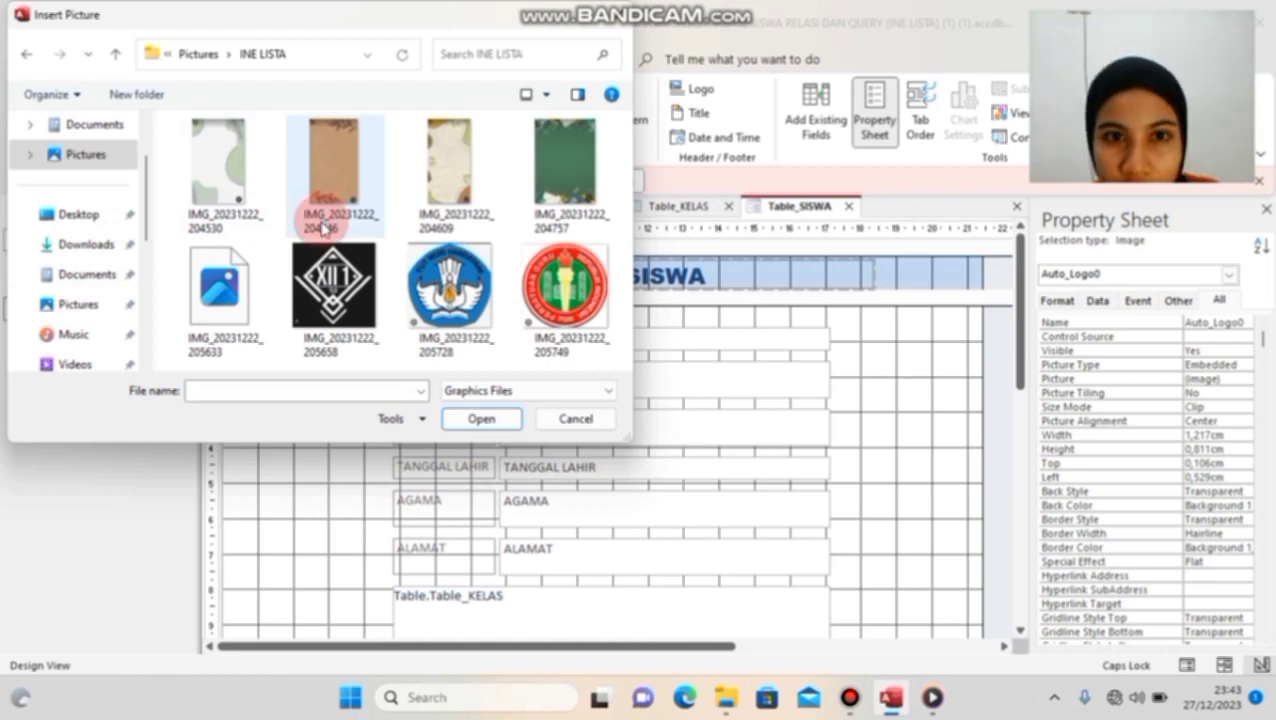
pyautogui.click(424, 265)
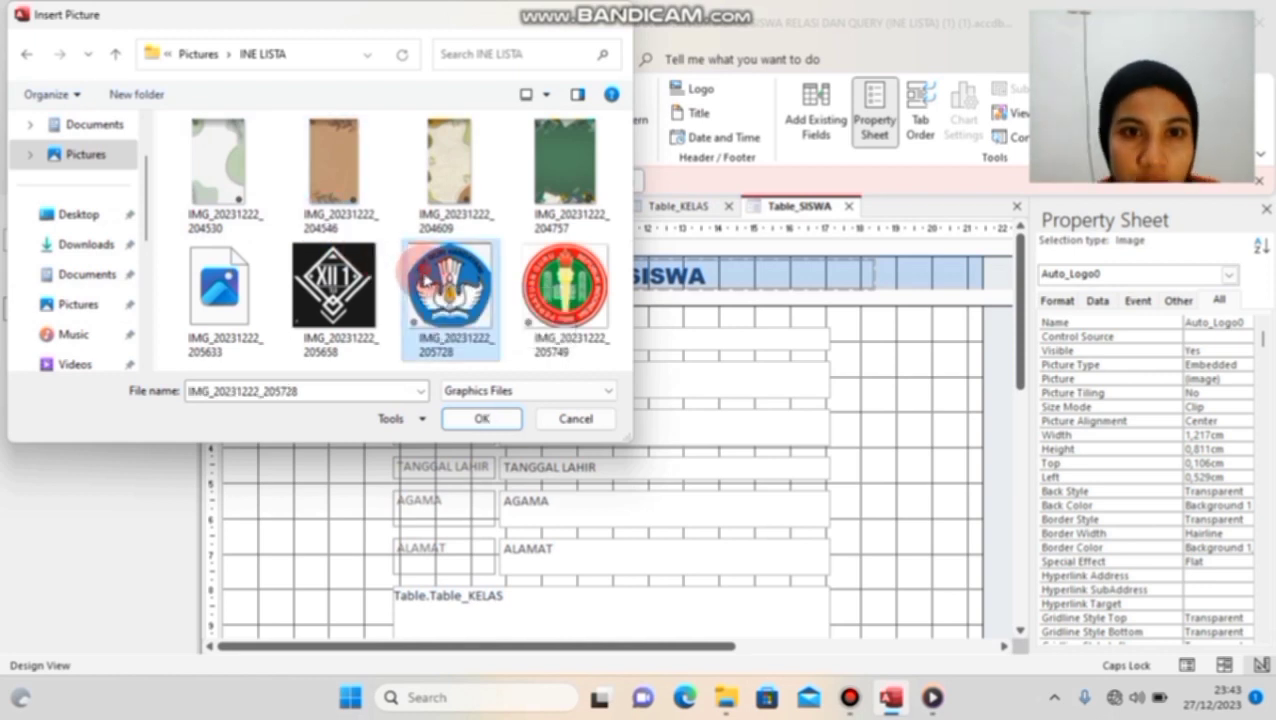
pyautogui.doubleClick(424, 268)
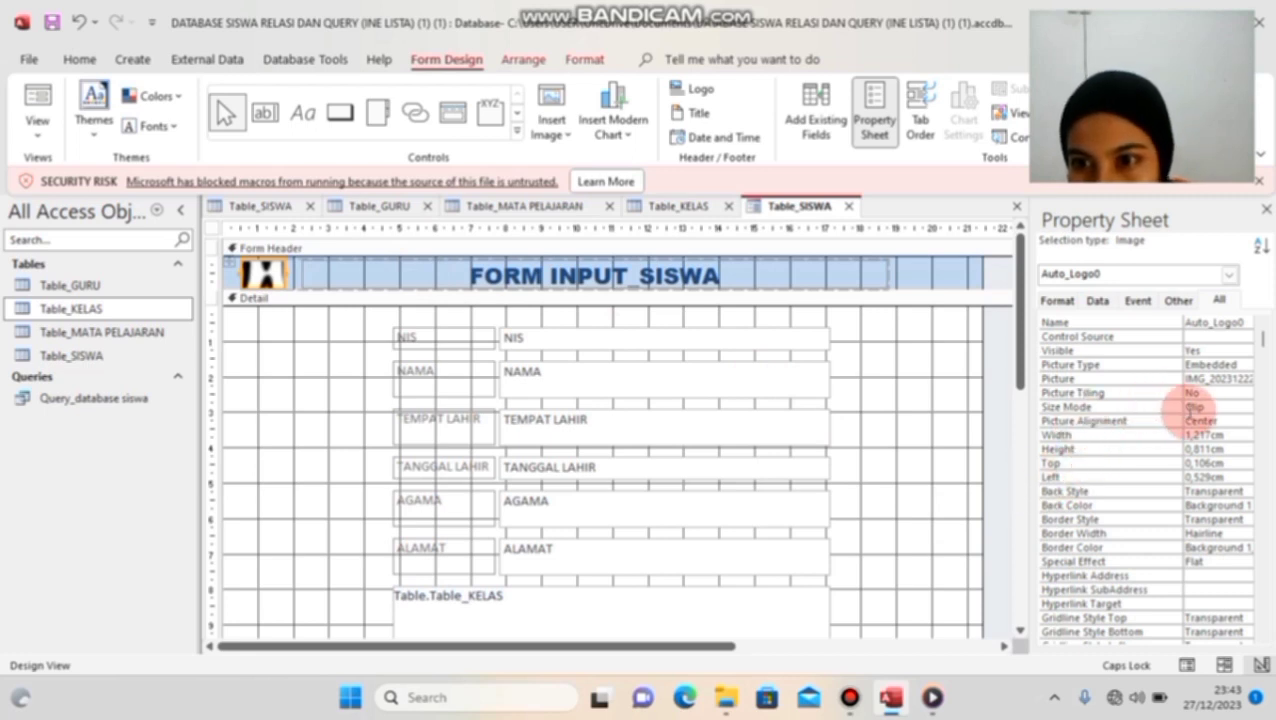
# Step: Set the header logo's Size Mode to Zoom
pyautogui.click(1197, 407)
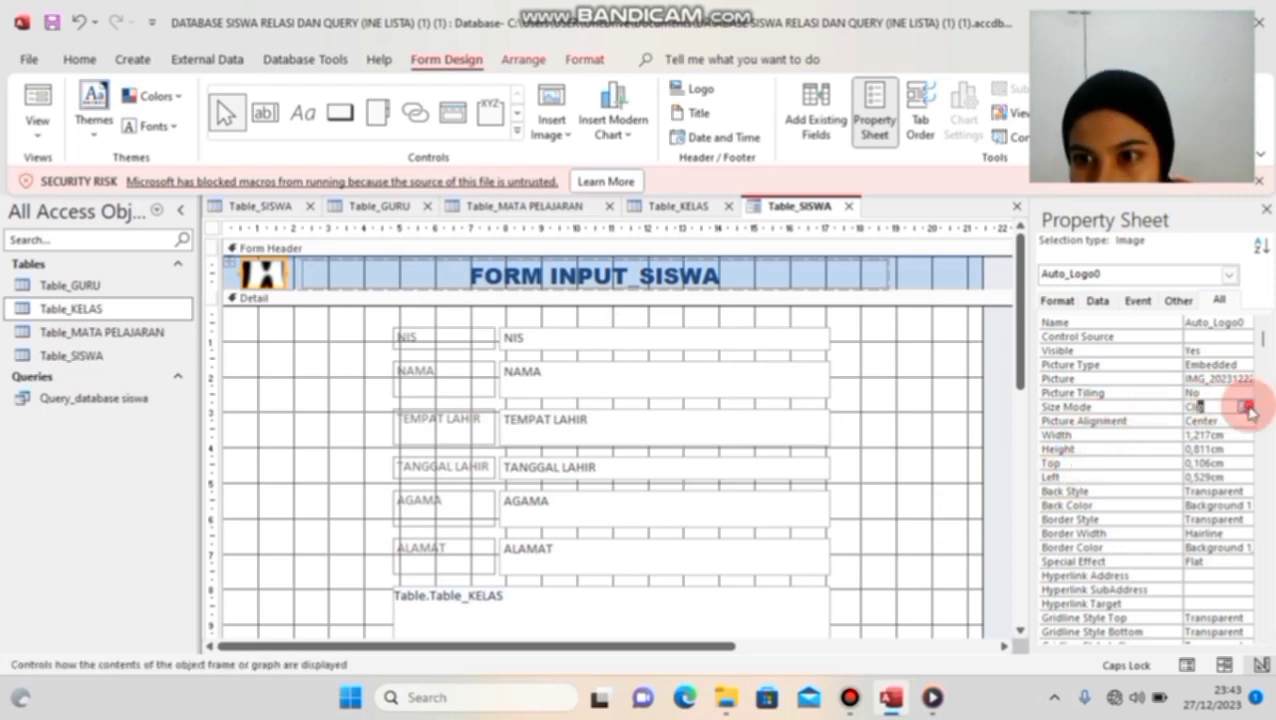
pyautogui.click(1247, 408)
pyautogui.click(1234, 444)
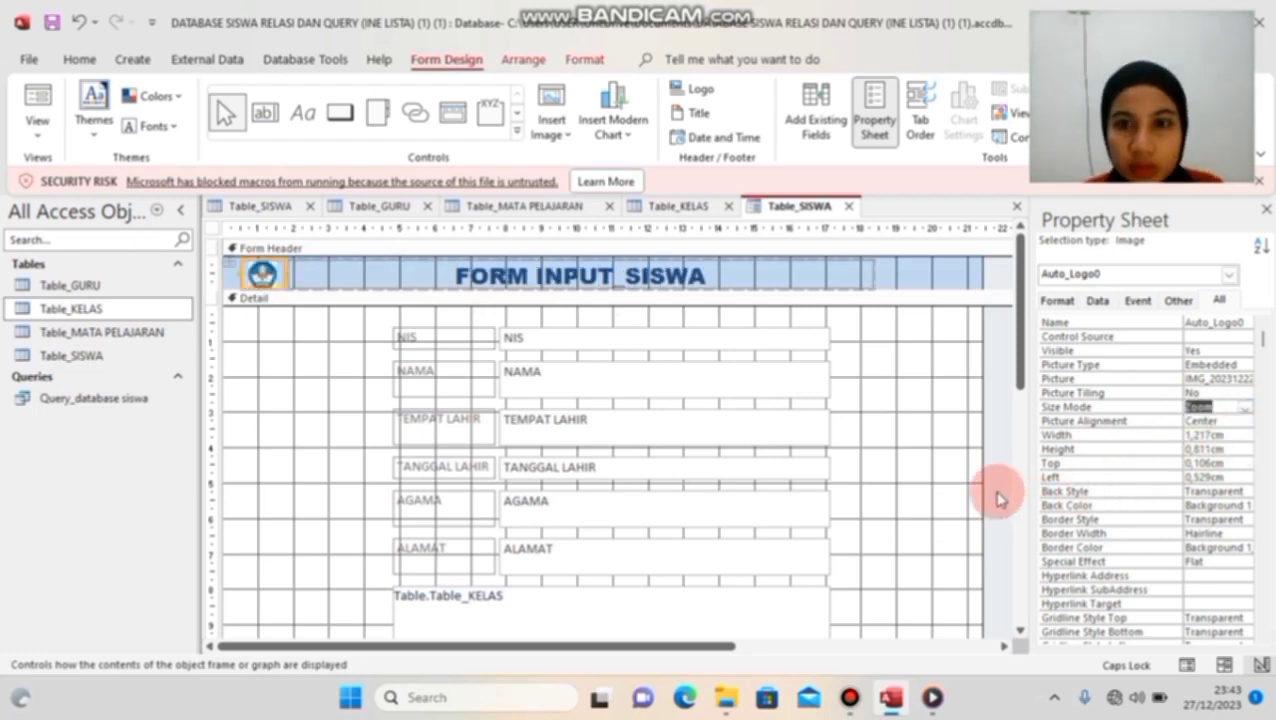
# Step: Set the Detail section's Back Color to a light blue Text 2 theme shade
pyautogui.click(946, 470)
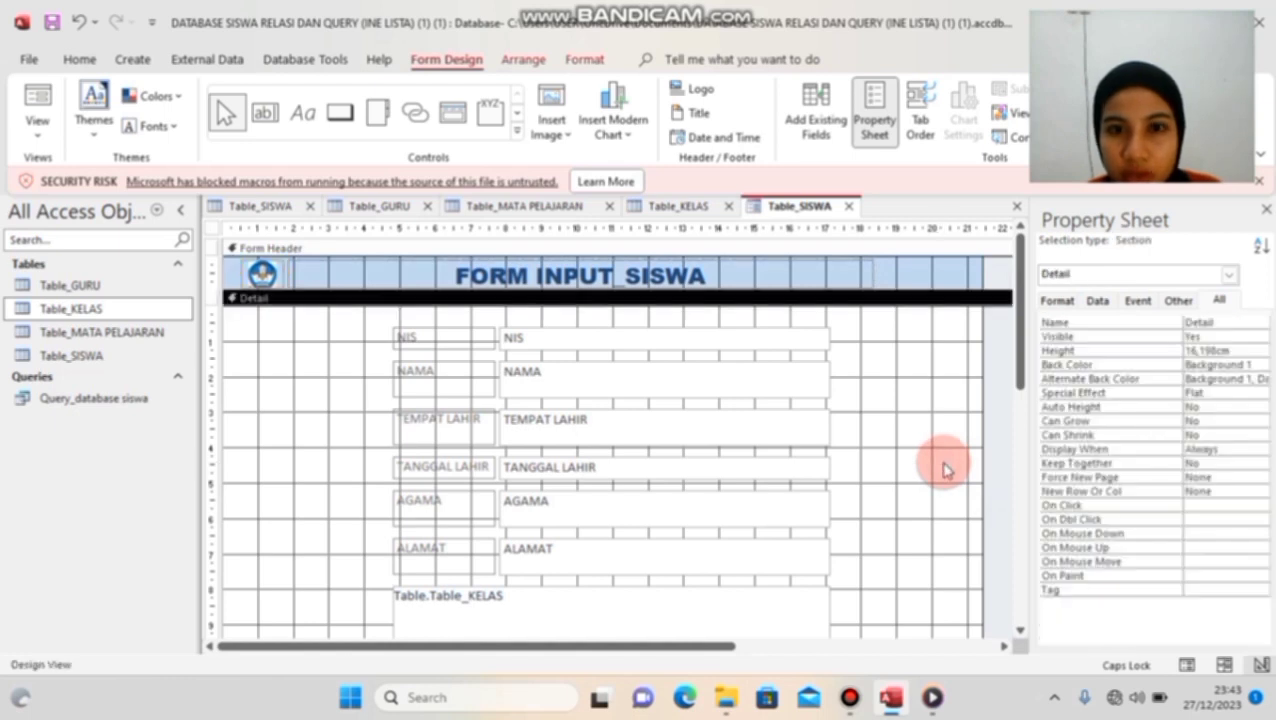
pyautogui.click(1180, 379)
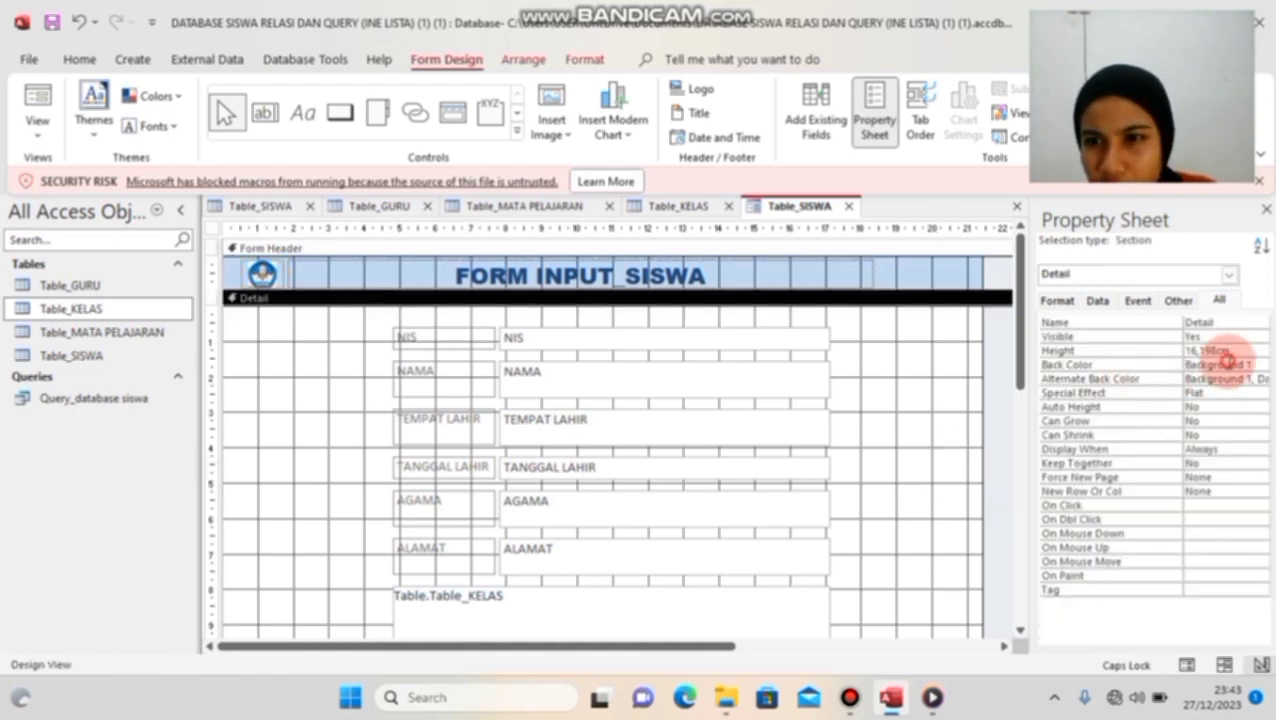
pyautogui.click(1225, 358)
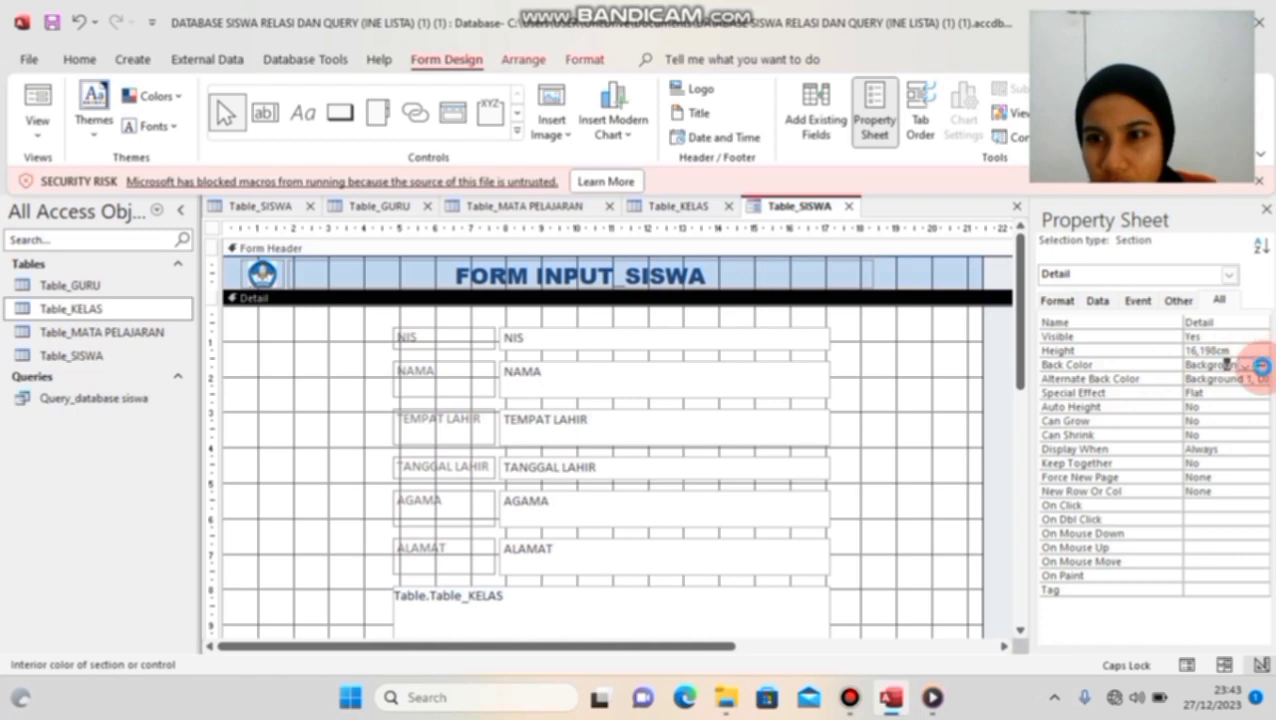
pyautogui.click(1262, 366)
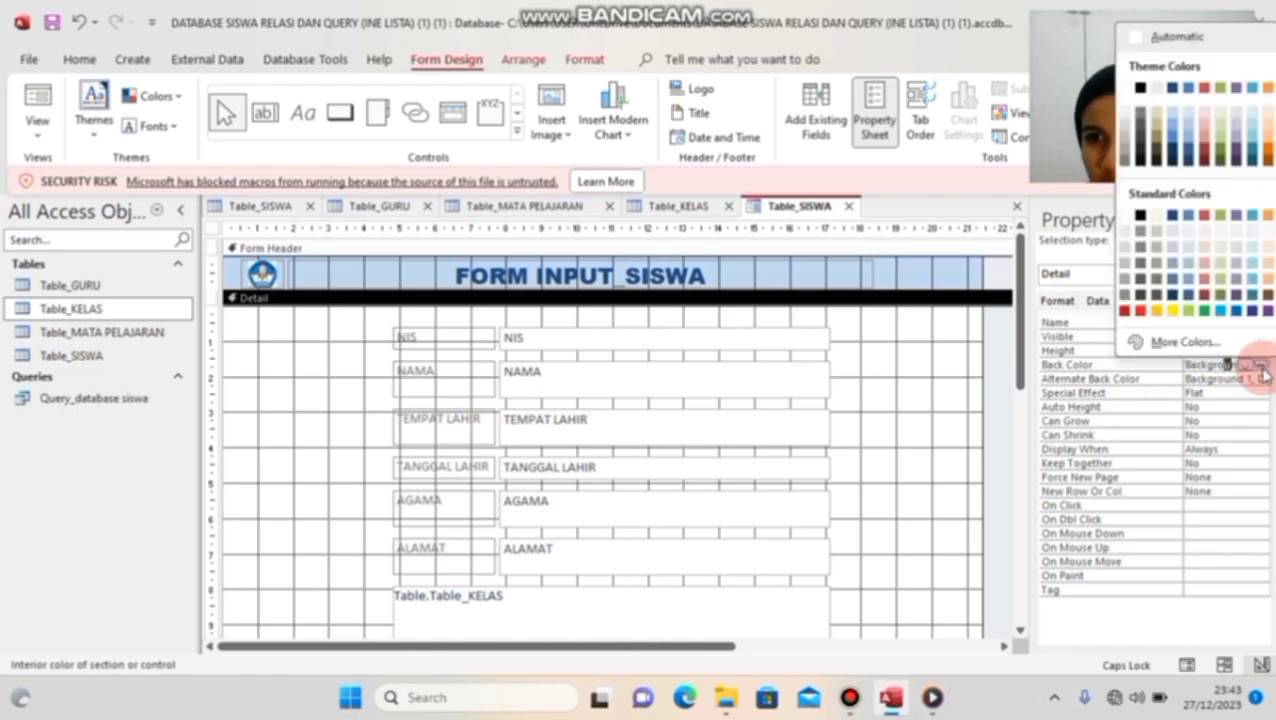
pyautogui.click(1168, 125)
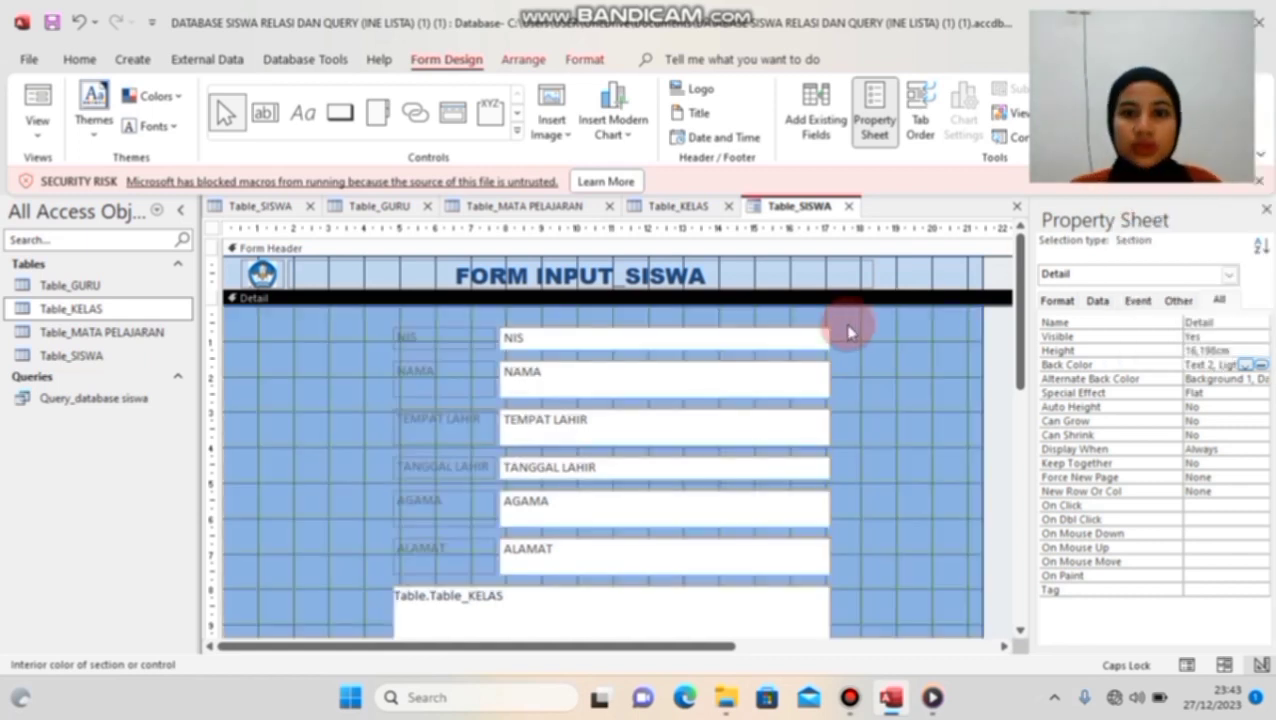
pyautogui.scroll(-5, 855, 322)
pyautogui.scroll(4, 855, 322)
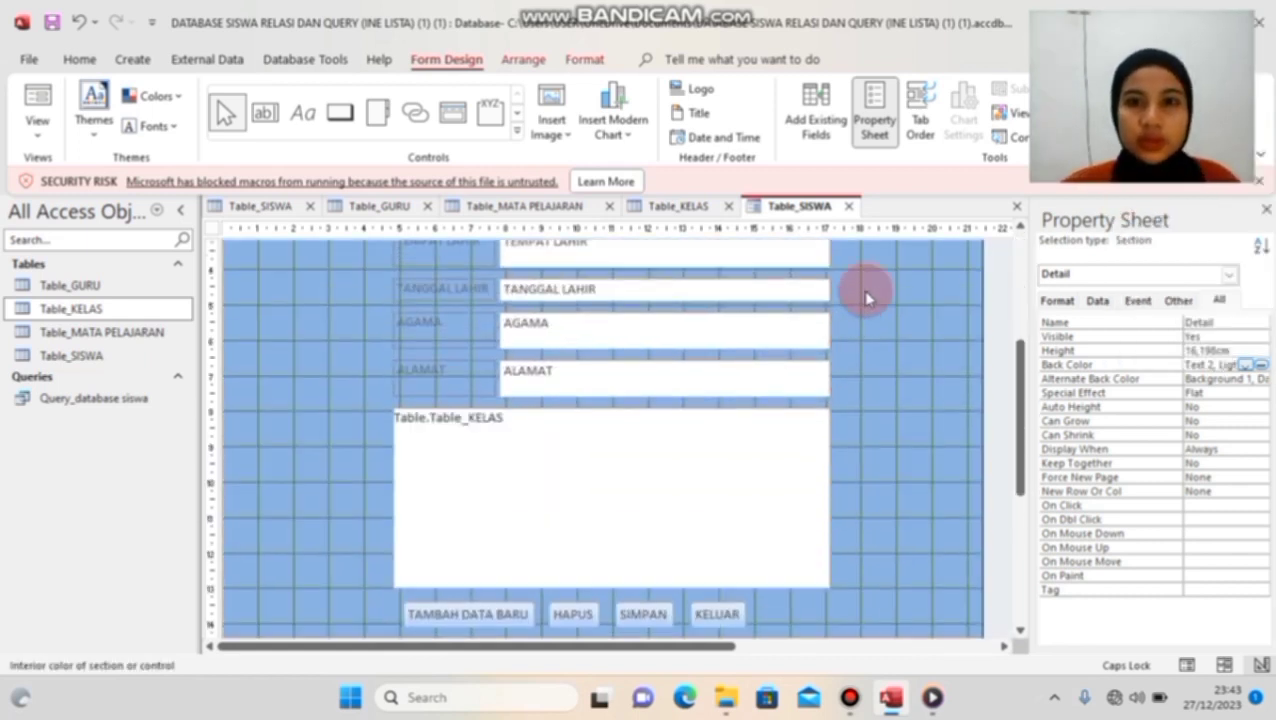
# Step: Set the green leaf picture IMG_20231222_204530 as the form's background image
pyautogui.click(582, 60)
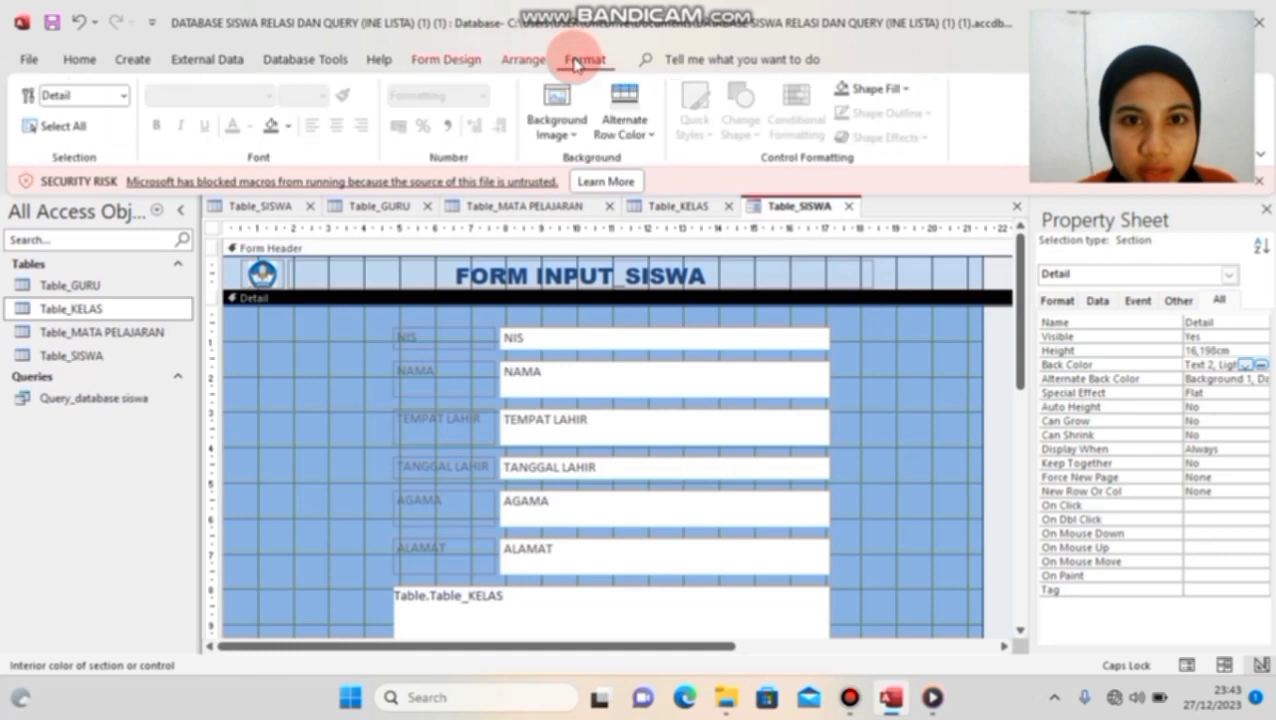
pyautogui.click(562, 136)
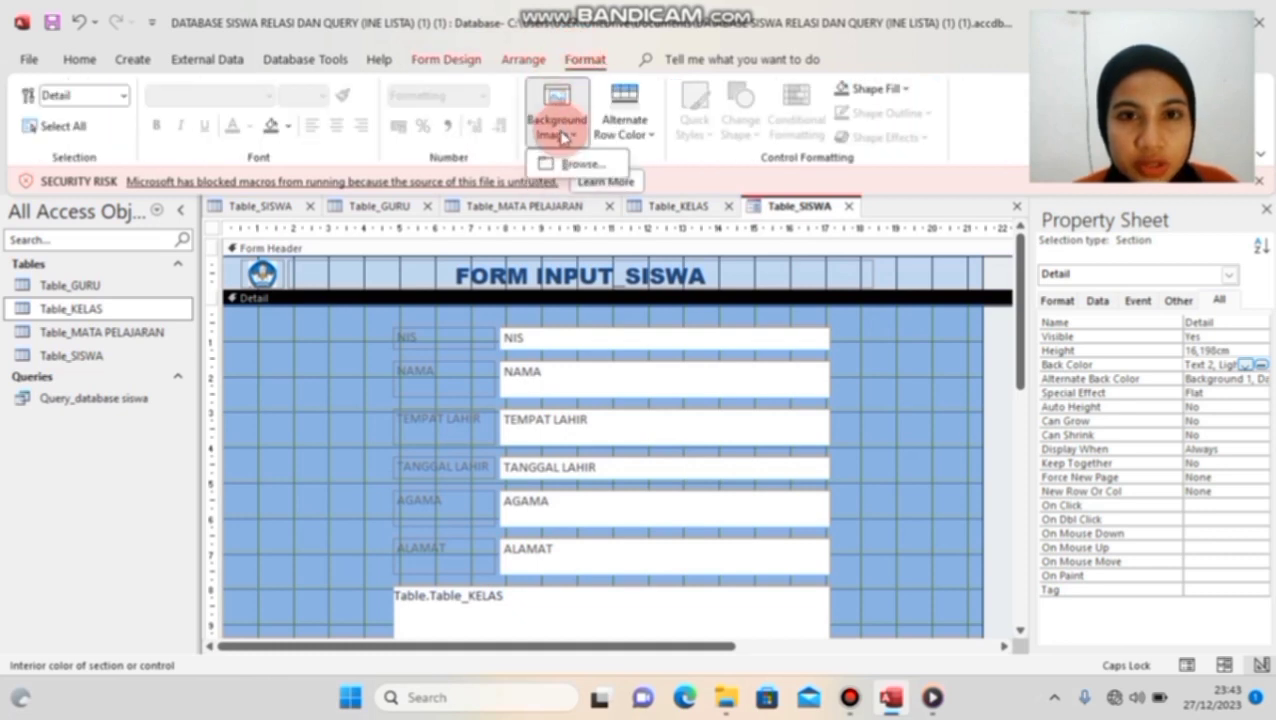
pyautogui.click(560, 165)
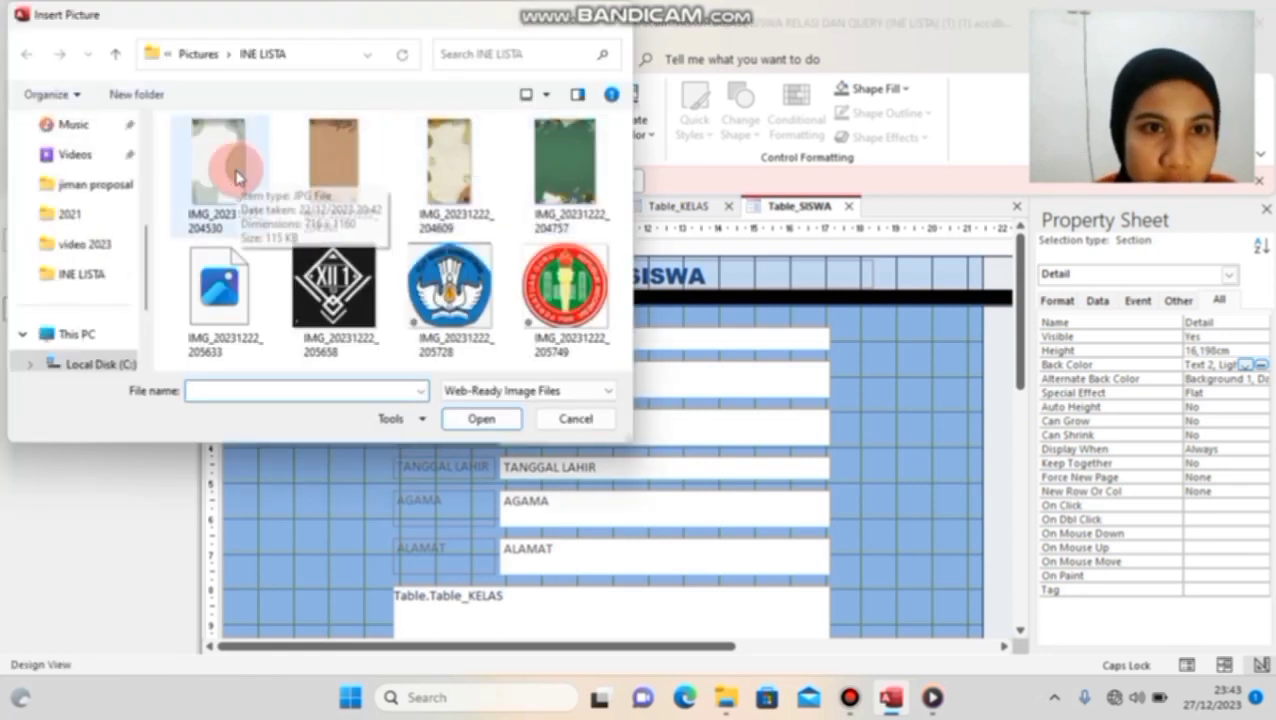
pyautogui.doubleClick(236, 176)
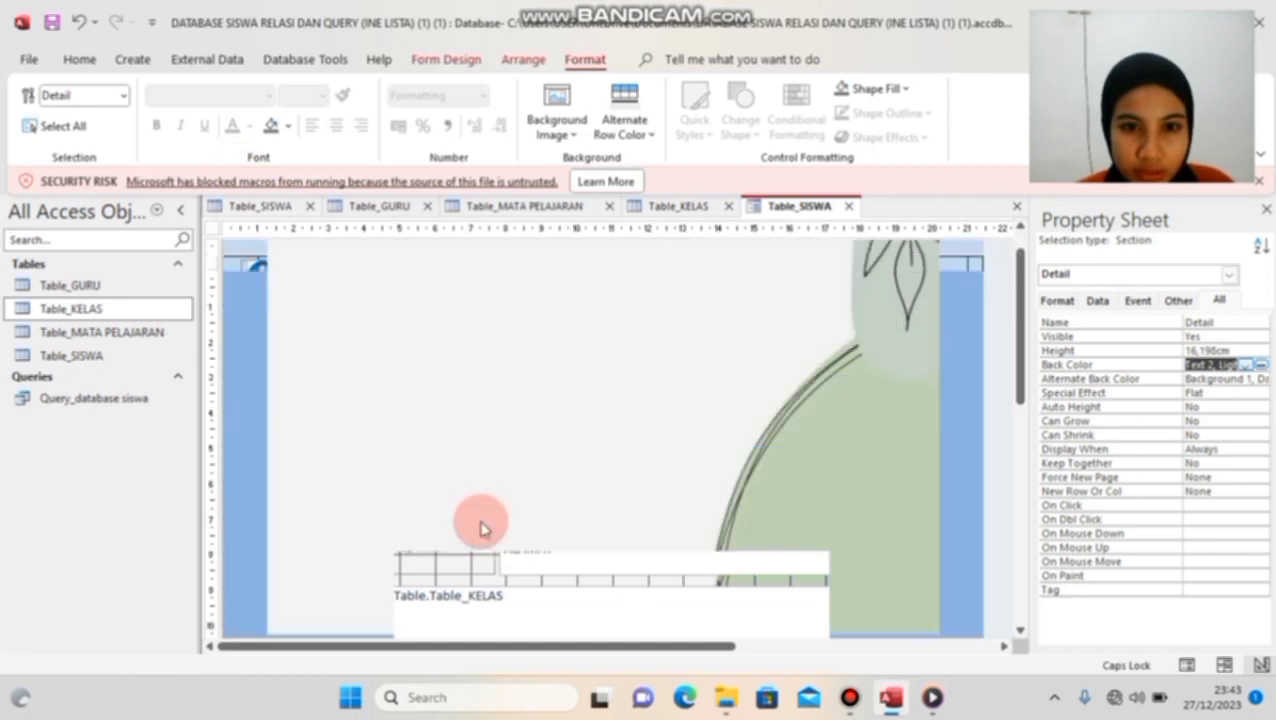
pyautogui.scroll(-3, 481, 527)
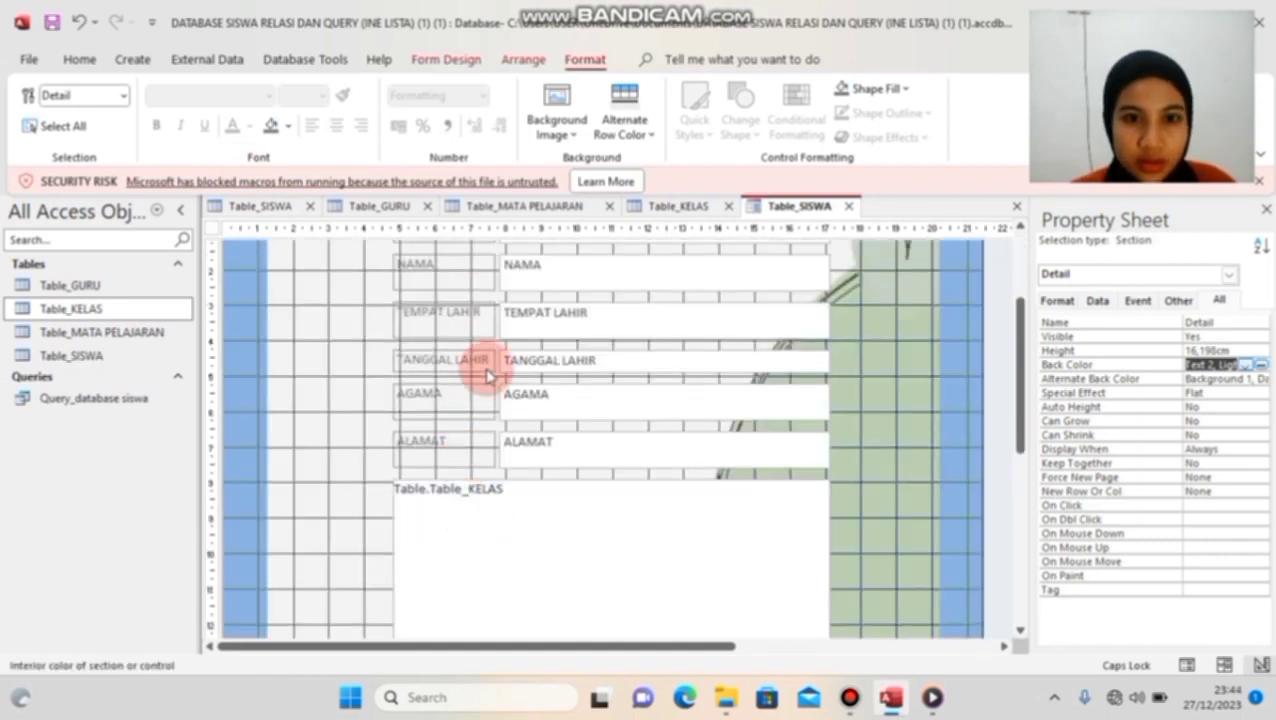
pyautogui.scroll(2, 485, 368)
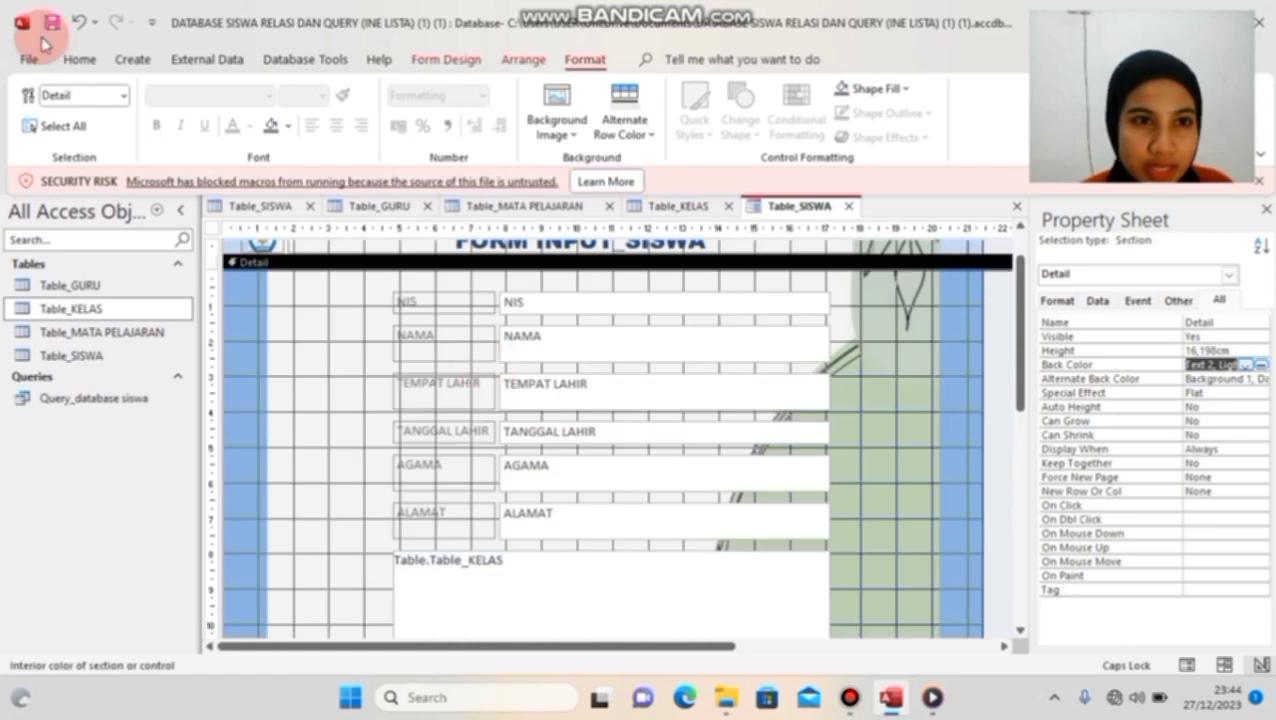
# Step: Preview the form in Form View to examine how the fields, subform and buttons sit on the background image
pyautogui.click(80, 59)
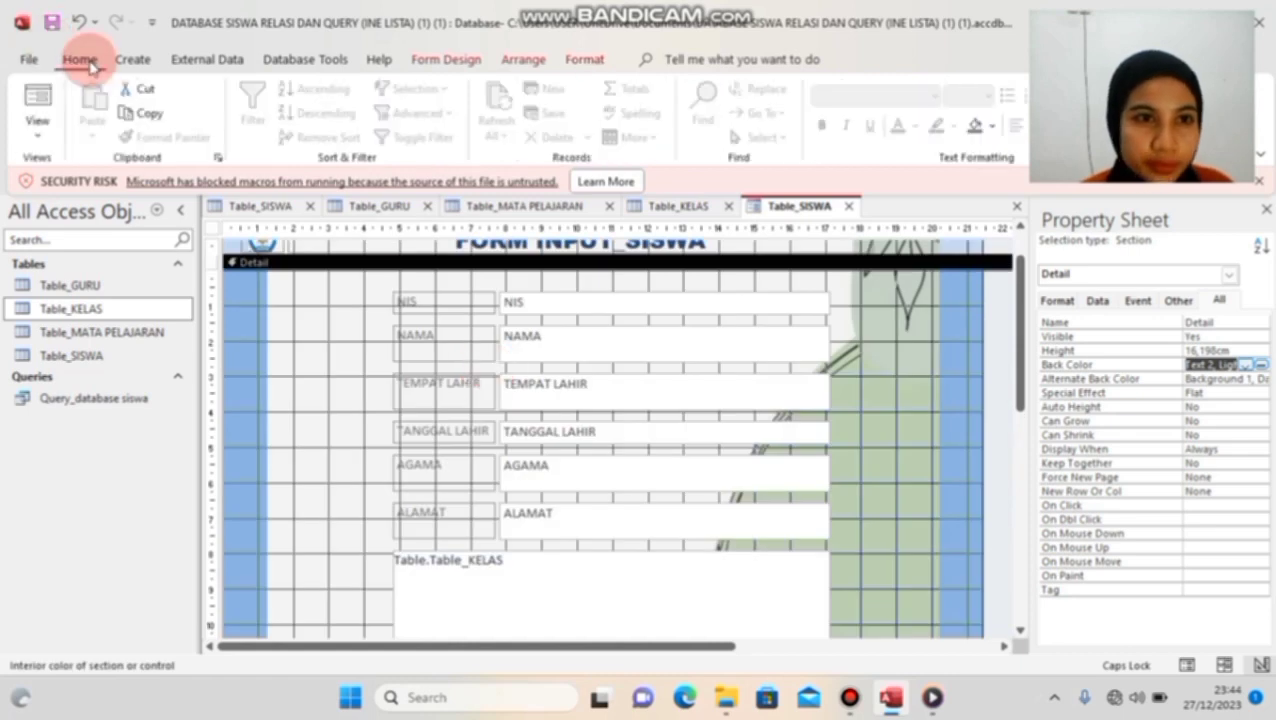
pyautogui.click(36, 118)
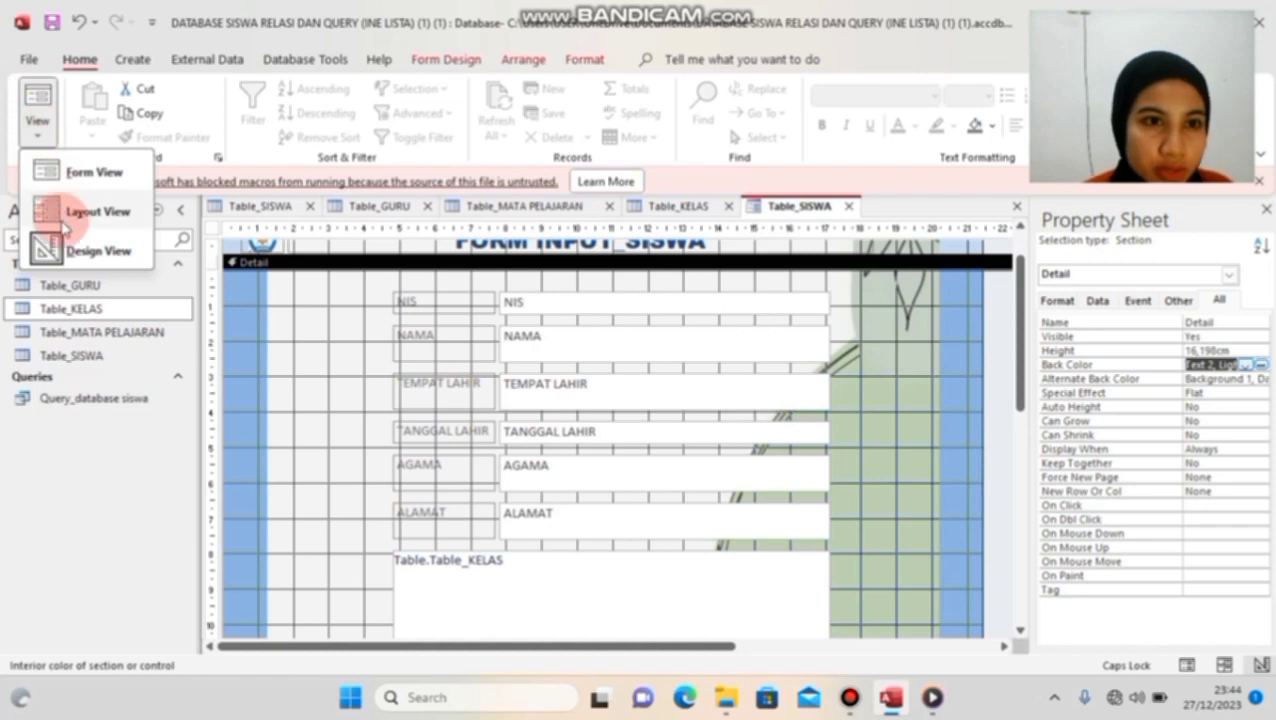
pyautogui.click(90, 178)
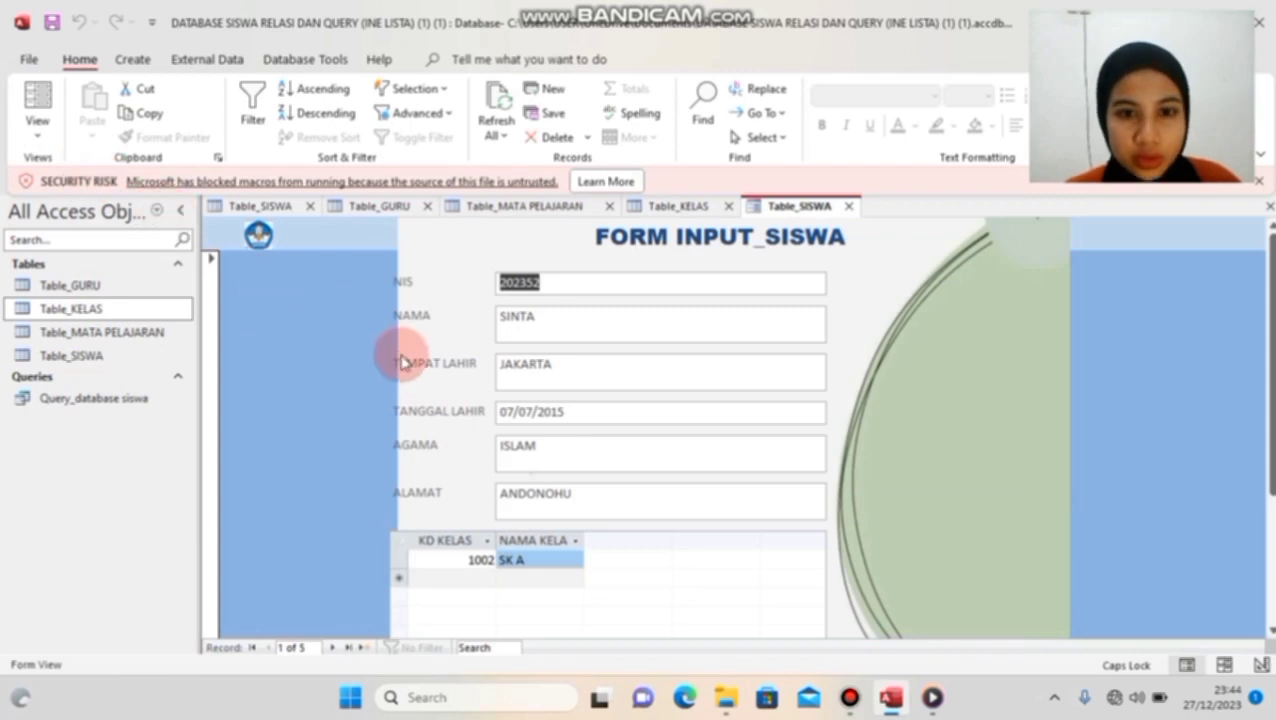
pyautogui.scroll(-3, 403, 347)
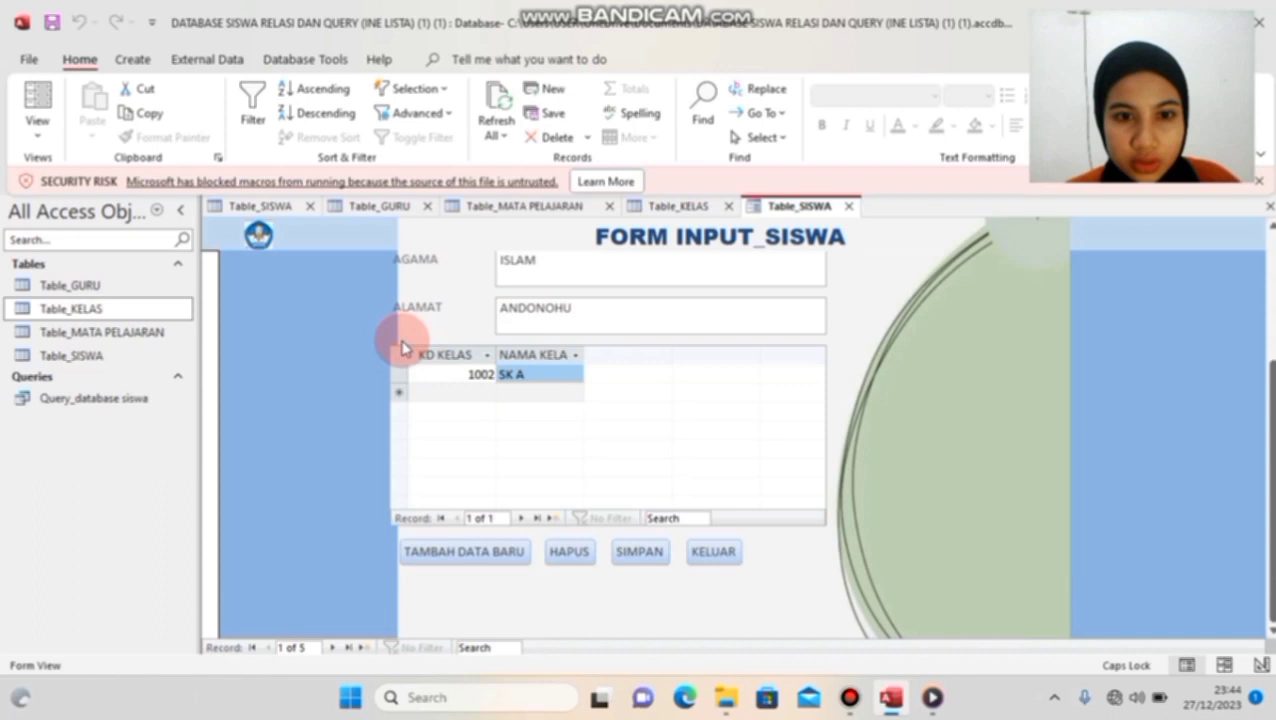
pyautogui.scroll(3, 405, 334)
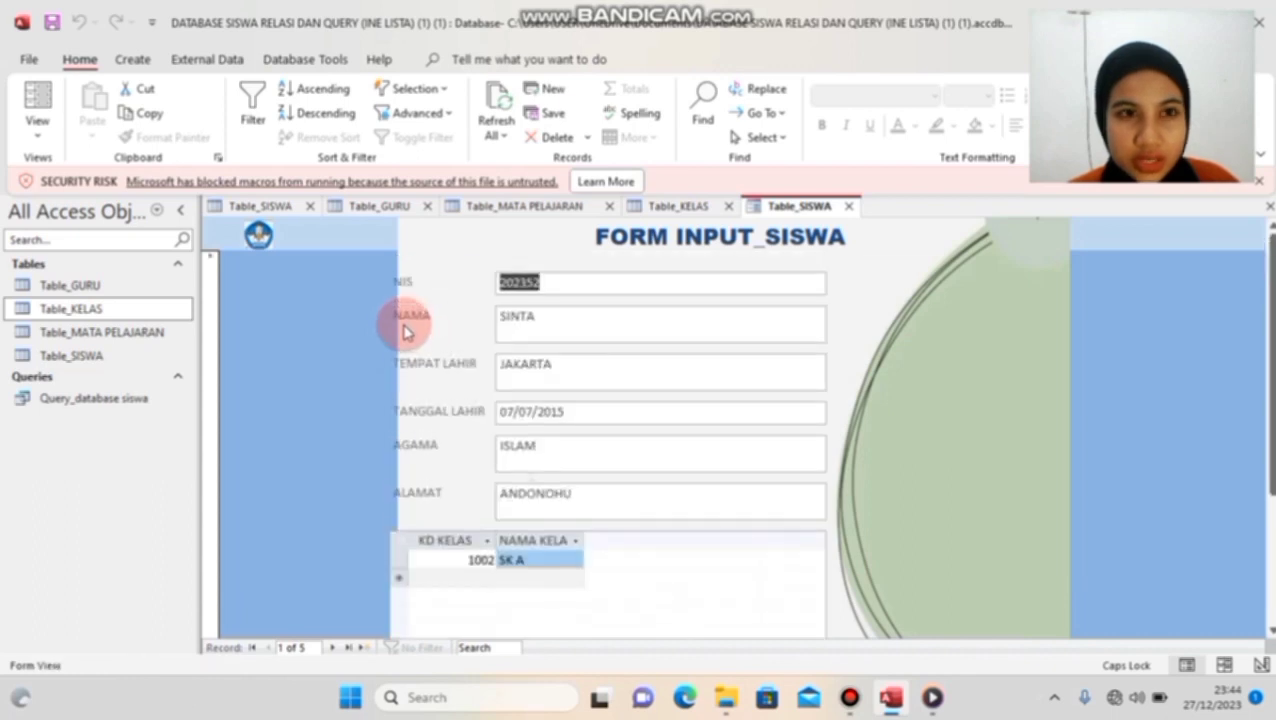
# Step: Return to Design View and pull the left edge of the whole field layout inward by about 1.5 cm
pyautogui.click(41, 141)
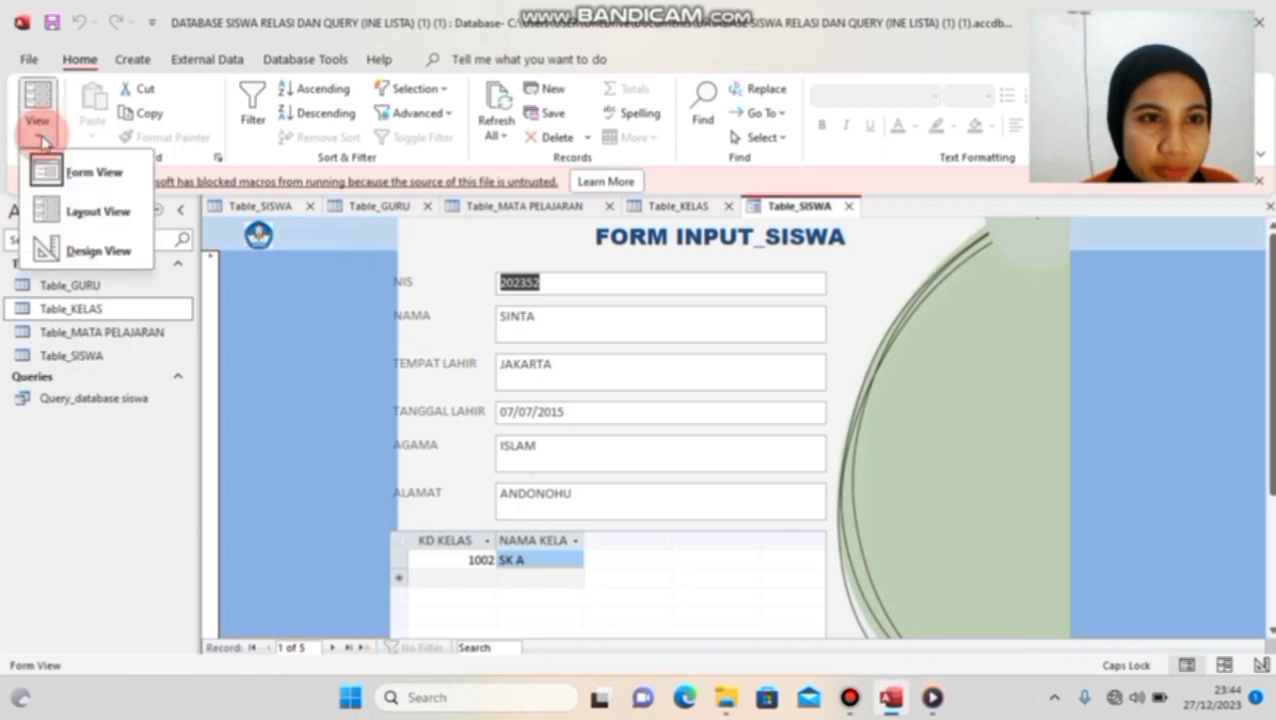
pyautogui.click(88, 251)
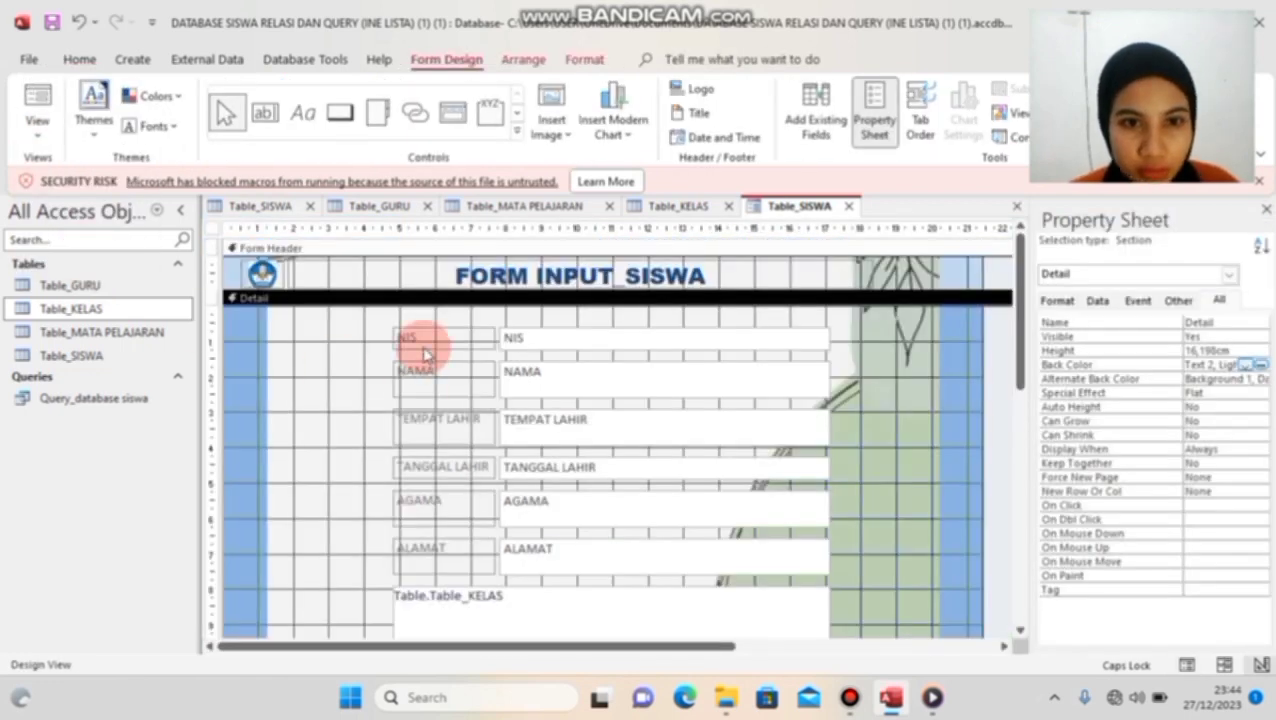
pyautogui.click(425, 344)
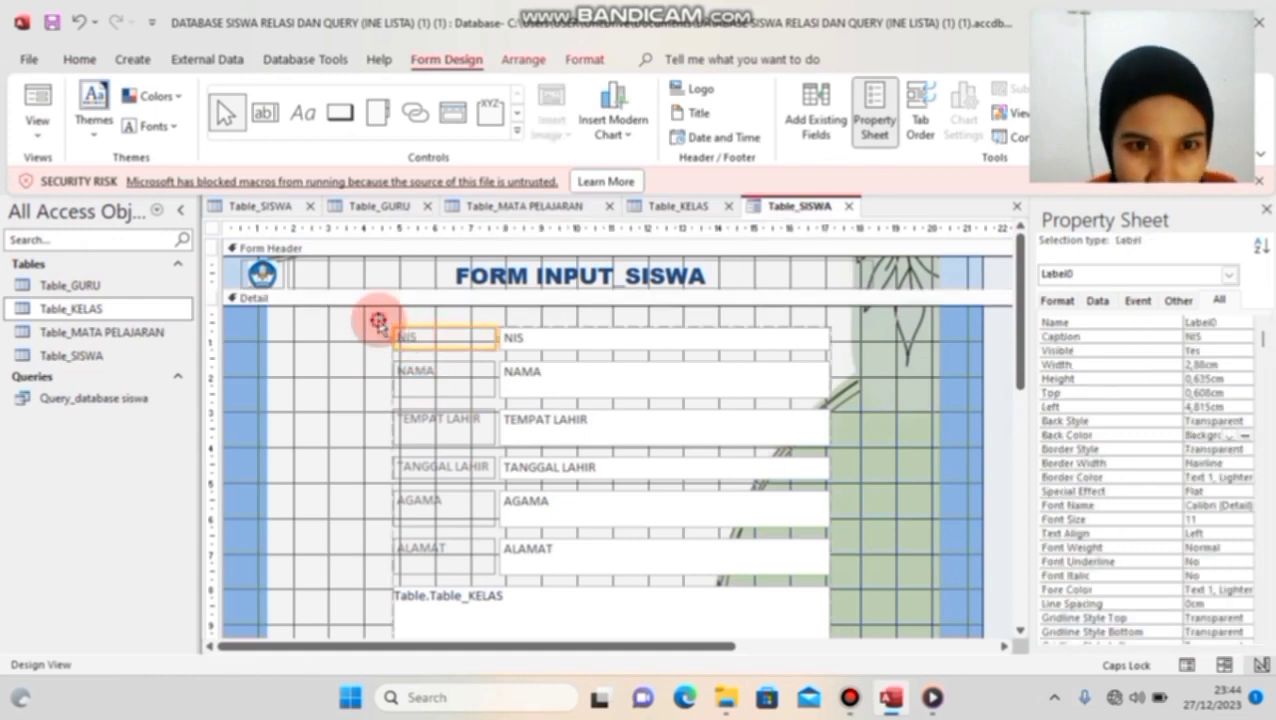
pyautogui.click(378, 322)
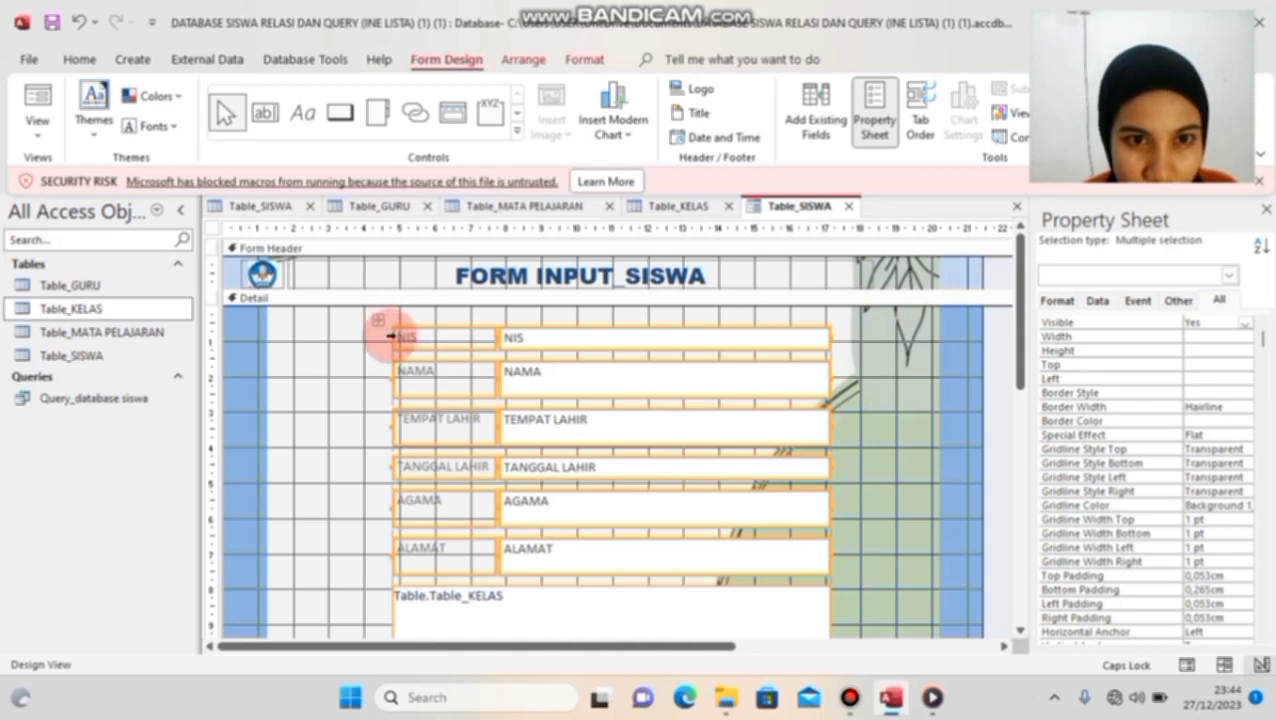
pyautogui.moveTo(385, 337); pyautogui.dragTo(444, 338)
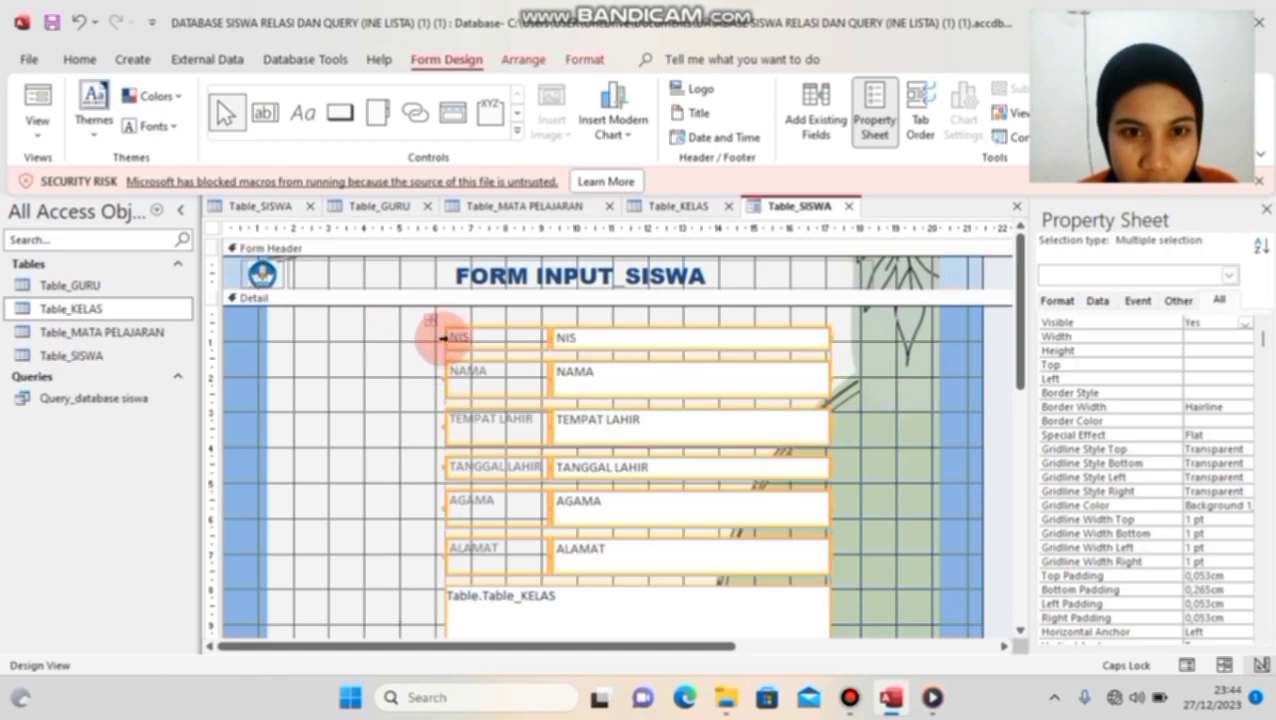
# Step: Pull the left edge of the whole field layout inward by about another 1 cm
pyautogui.click(444, 337)
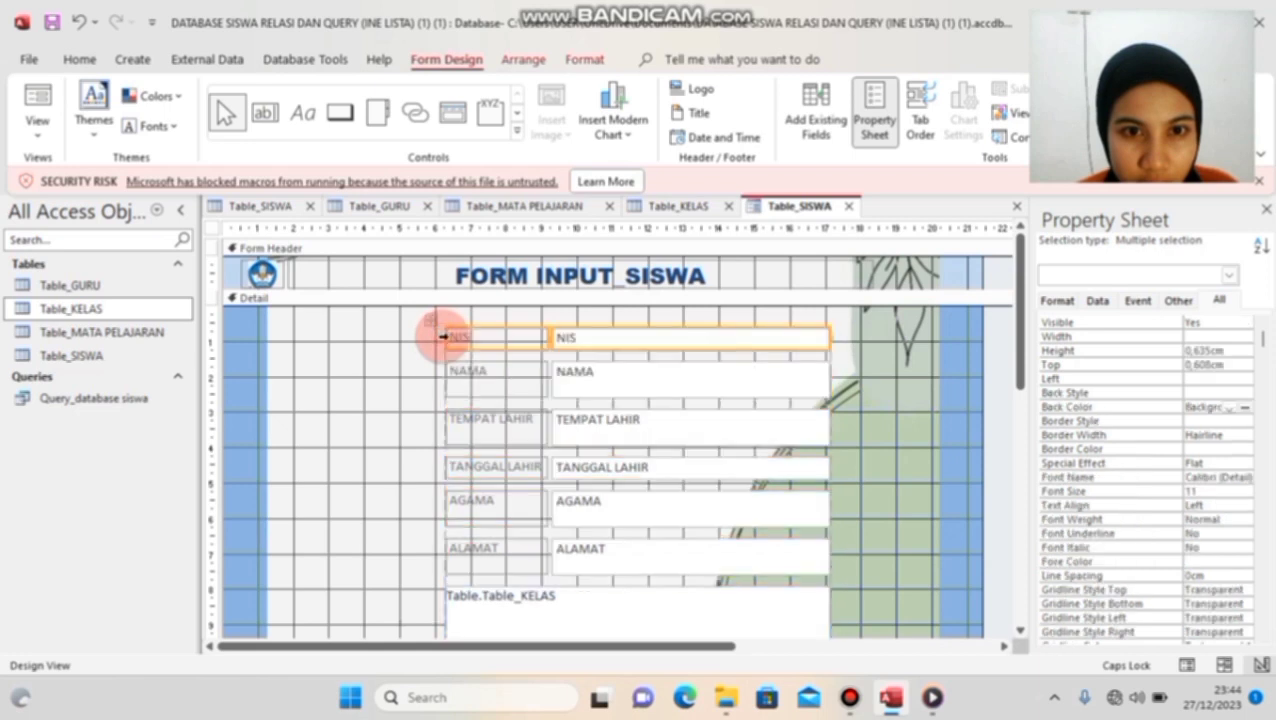
pyautogui.click(432, 325)
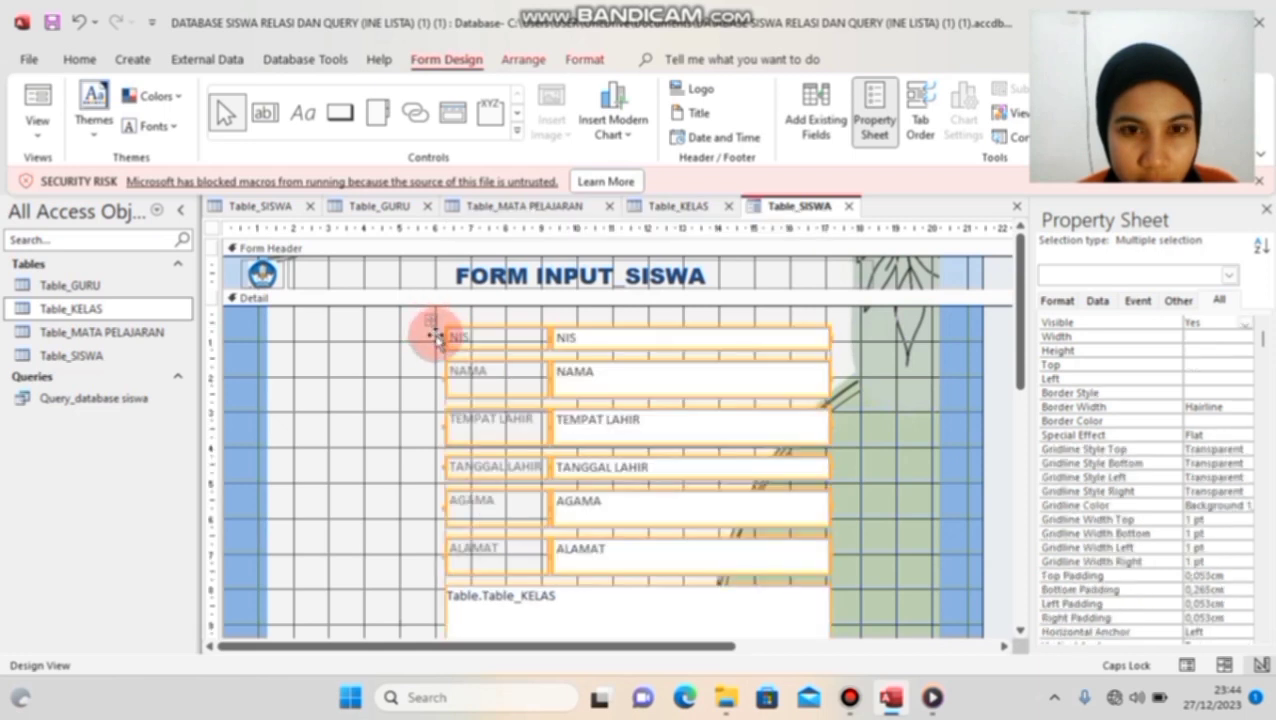
pyautogui.moveTo(437, 335); pyautogui.dragTo(473, 335)
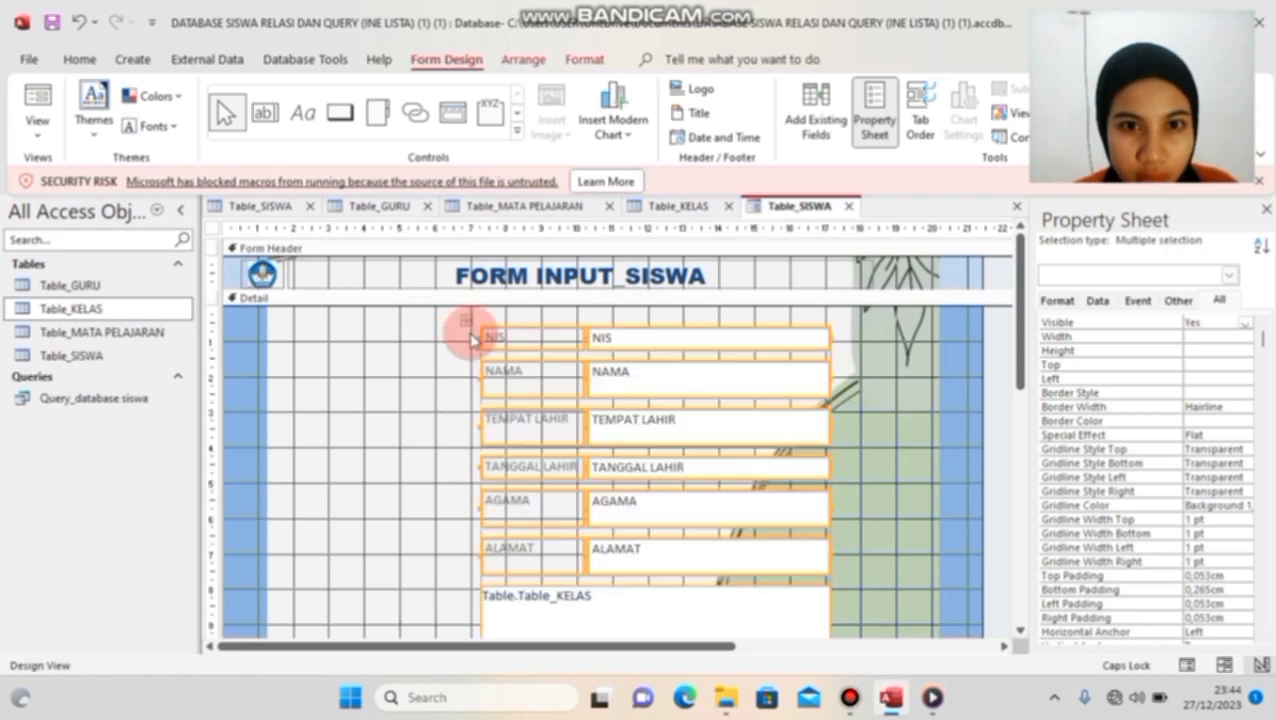
# Step: Shift the KELUAR, SIMPAN, HAPUS and TAMBAH DATA BARU buttons rightward so the row sits beneath the Table_KELAS subform
pyautogui.scroll(-5, 501, 386)
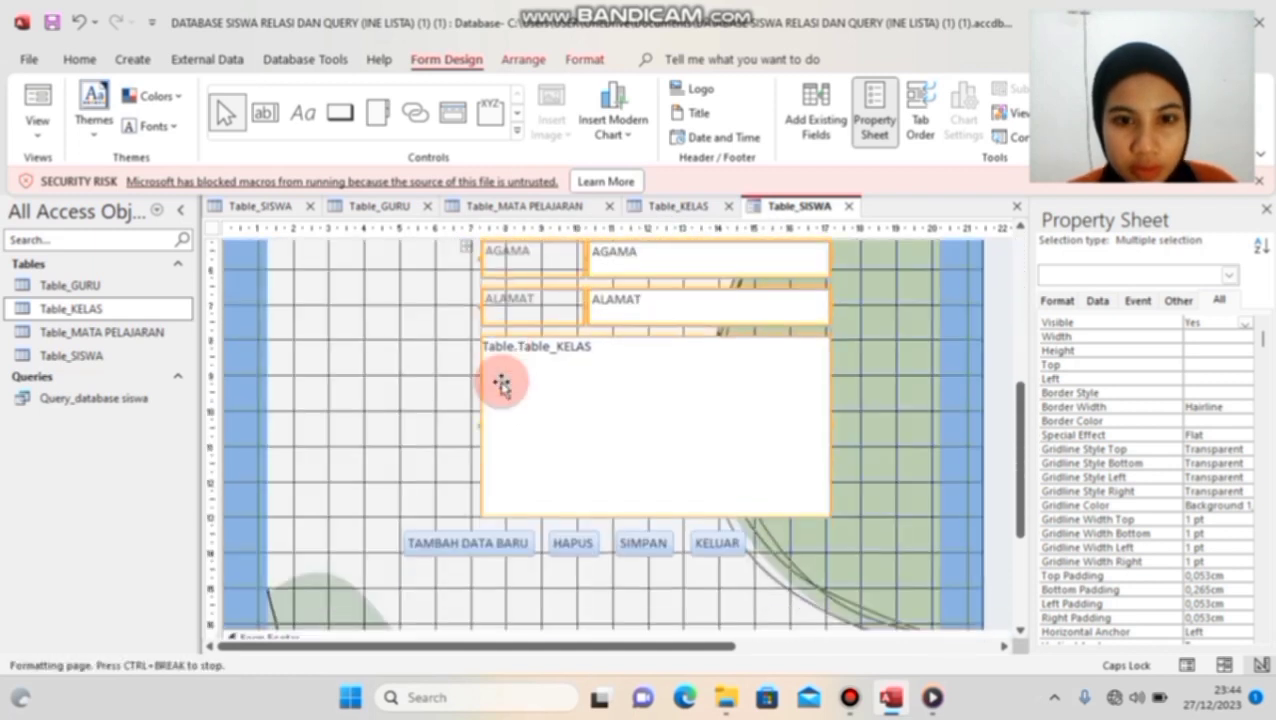
pyautogui.click(720, 474)
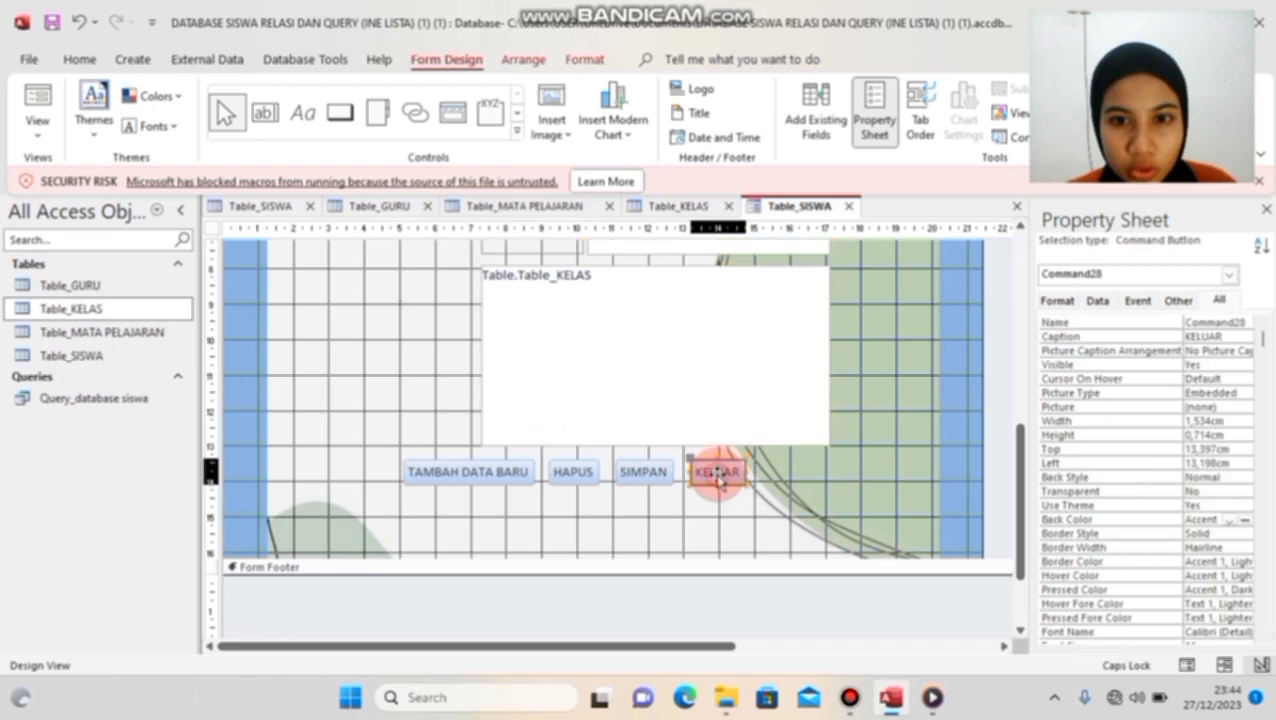
pyautogui.moveTo(792, 474); pyautogui.dragTo(812, 474)
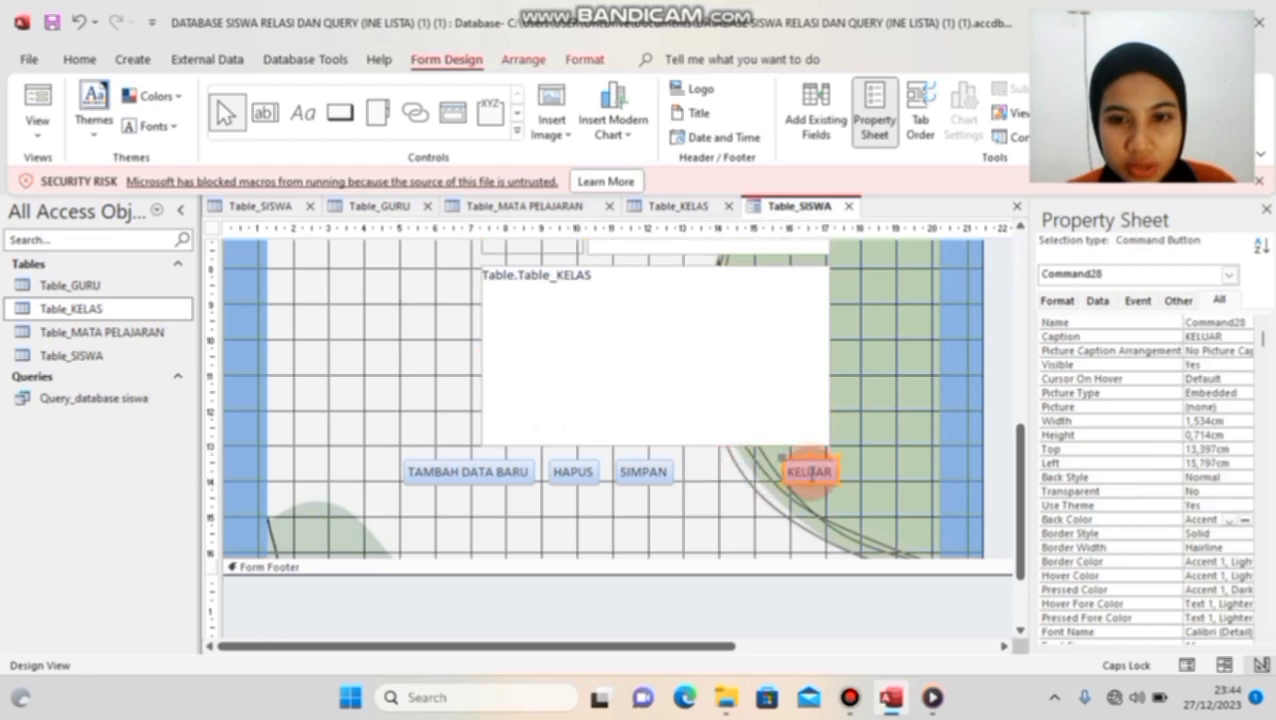
pyautogui.moveTo(655, 468); pyautogui.dragTo(740, 478)
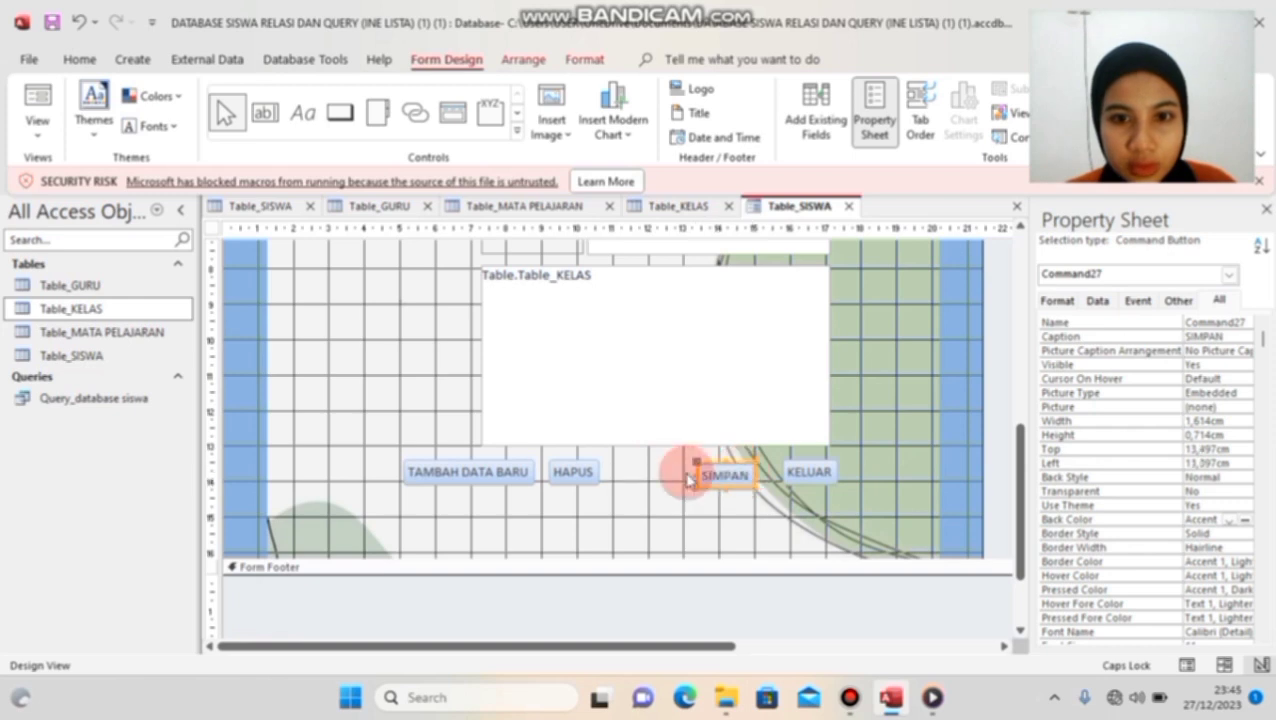
pyautogui.moveTo(564, 470); pyautogui.dragTo(638, 472)
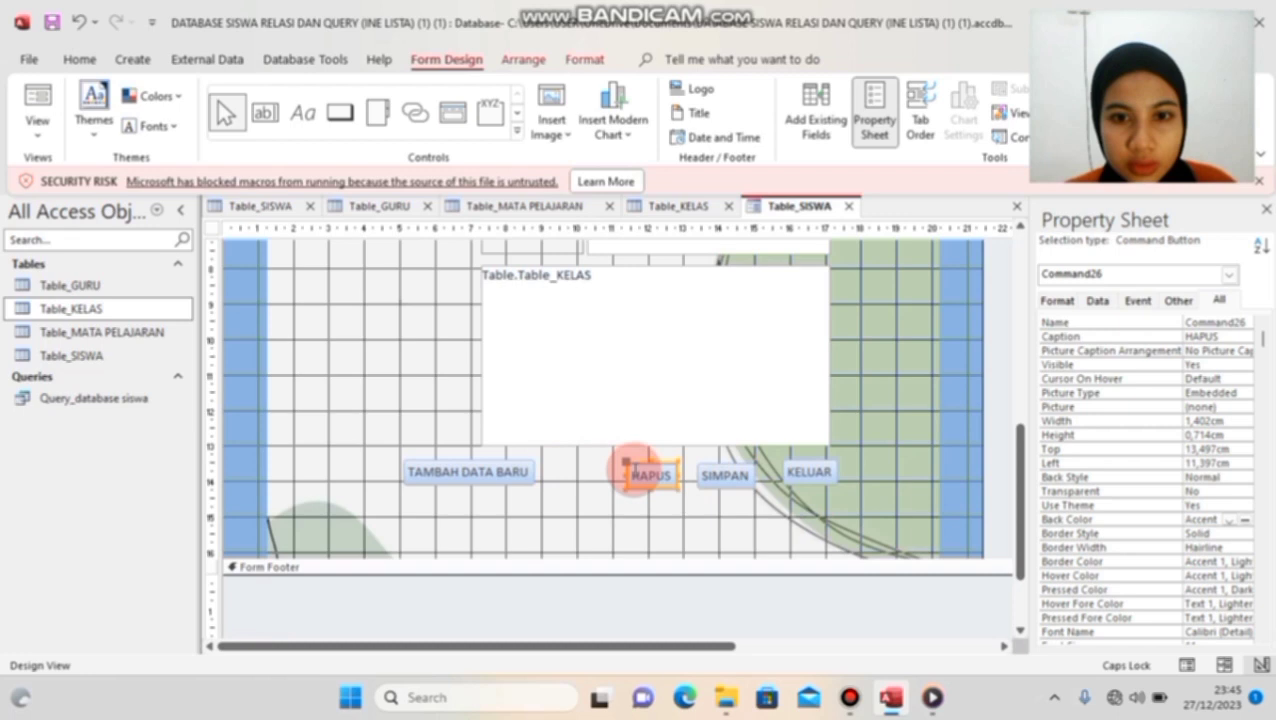
pyautogui.moveTo(472, 470); pyautogui.dragTo(545, 468)
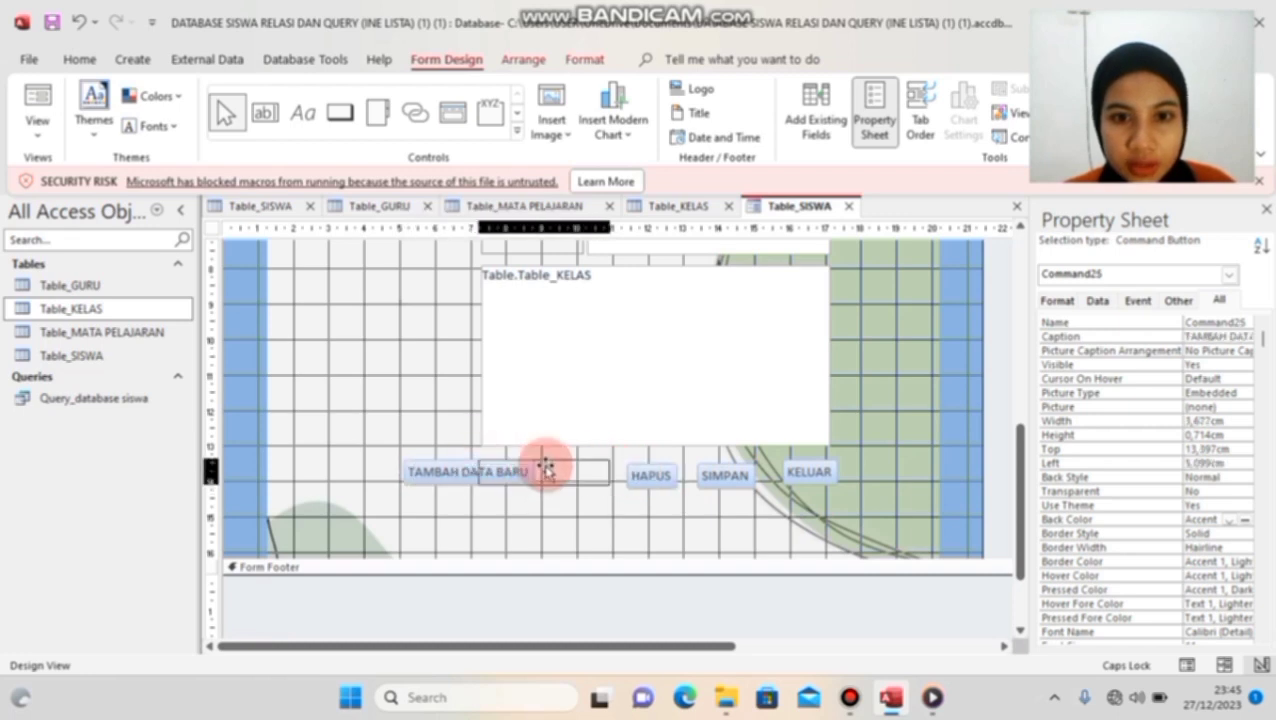
# Step: Display the student form in Form View and save it as FORM INPUT_SISWA
pyautogui.click(37, 140)
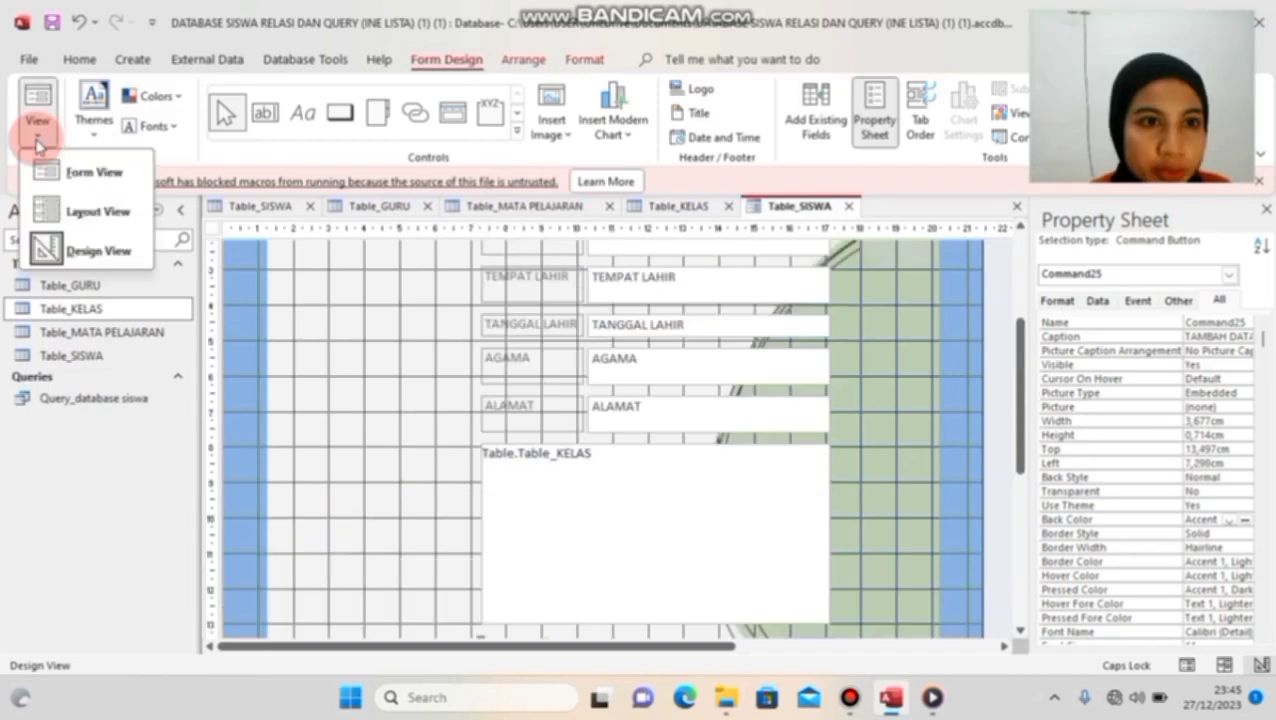
pyautogui.click(78, 174)
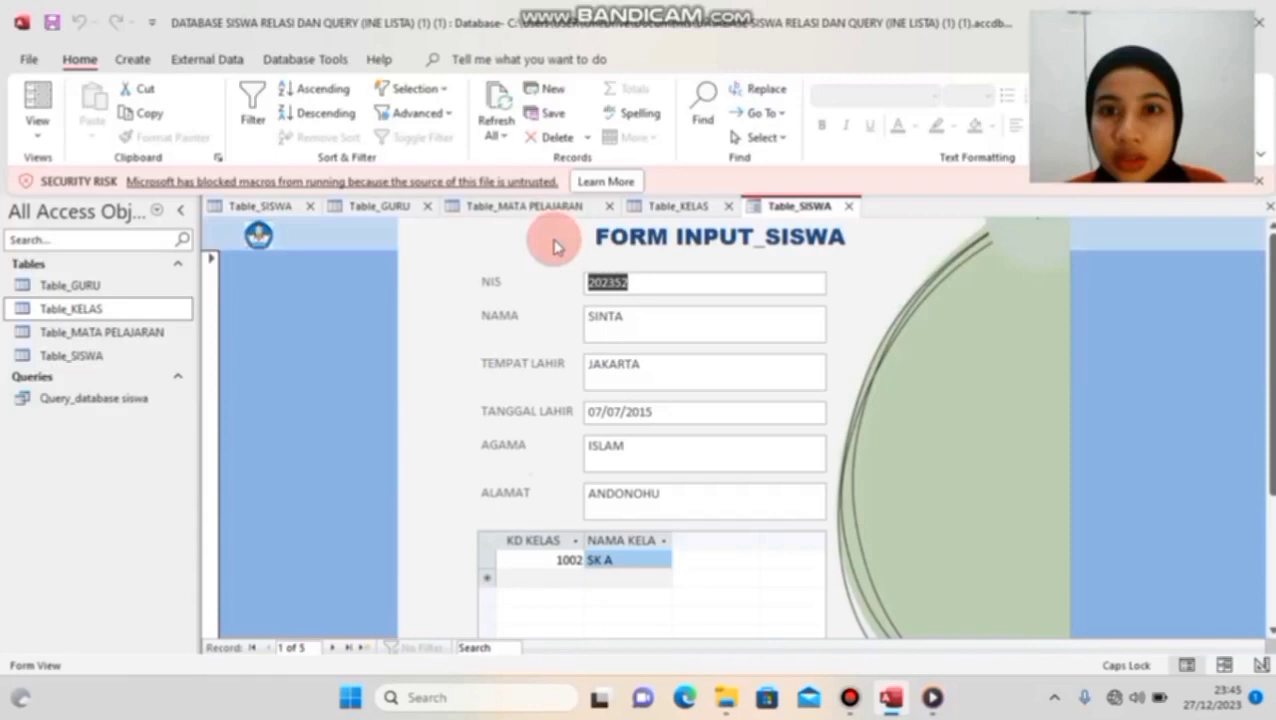
pyautogui.hotkey('ctrl', 's')
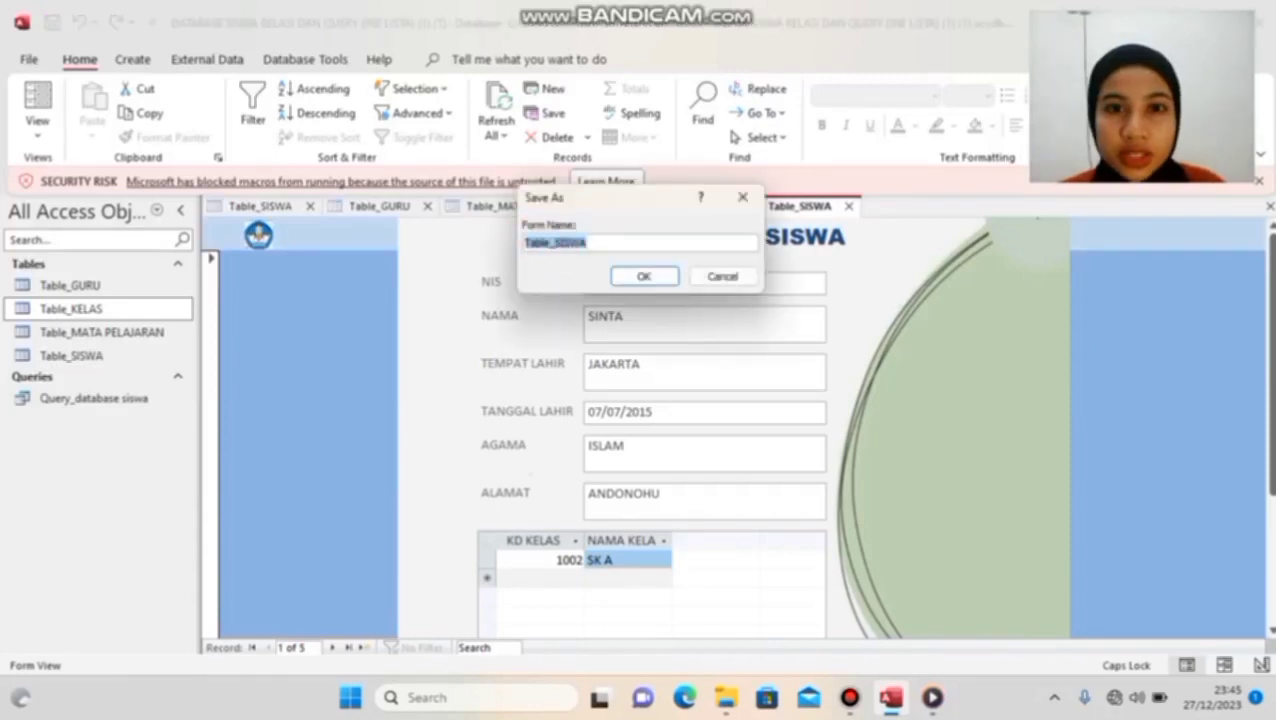
pyautogui.write('F_SISWA')
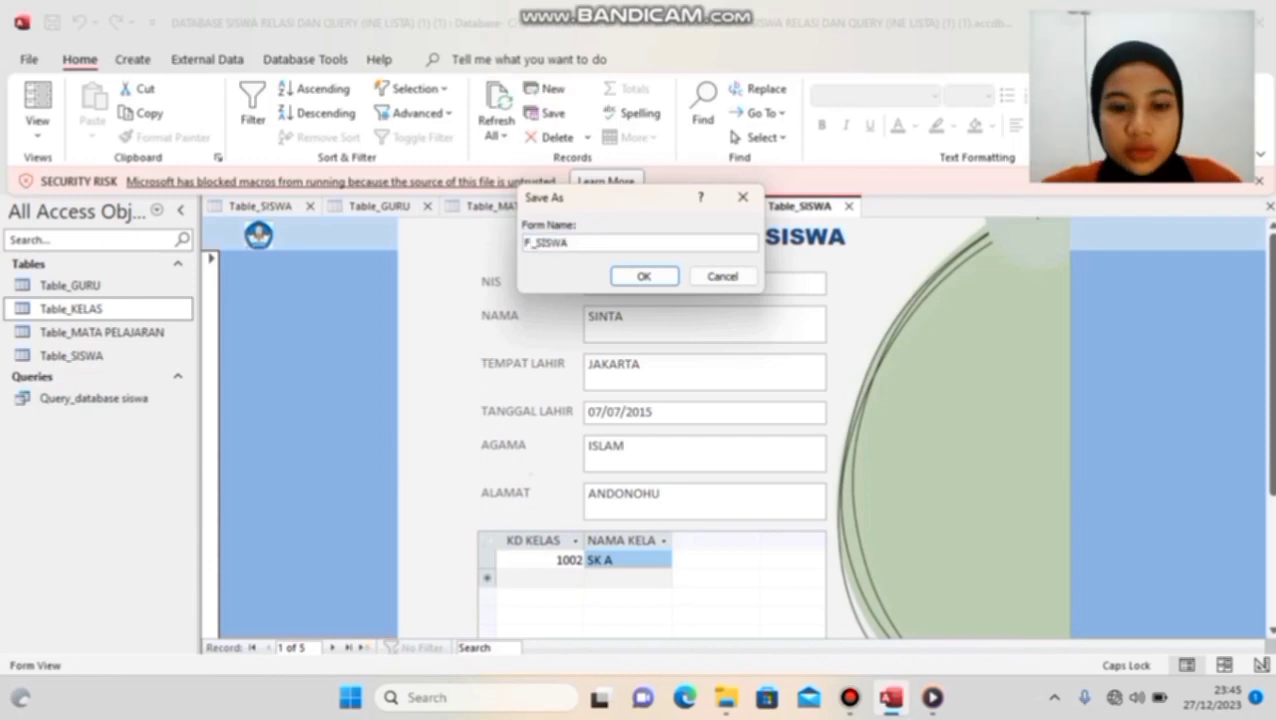
pyautogui.click(638, 276)
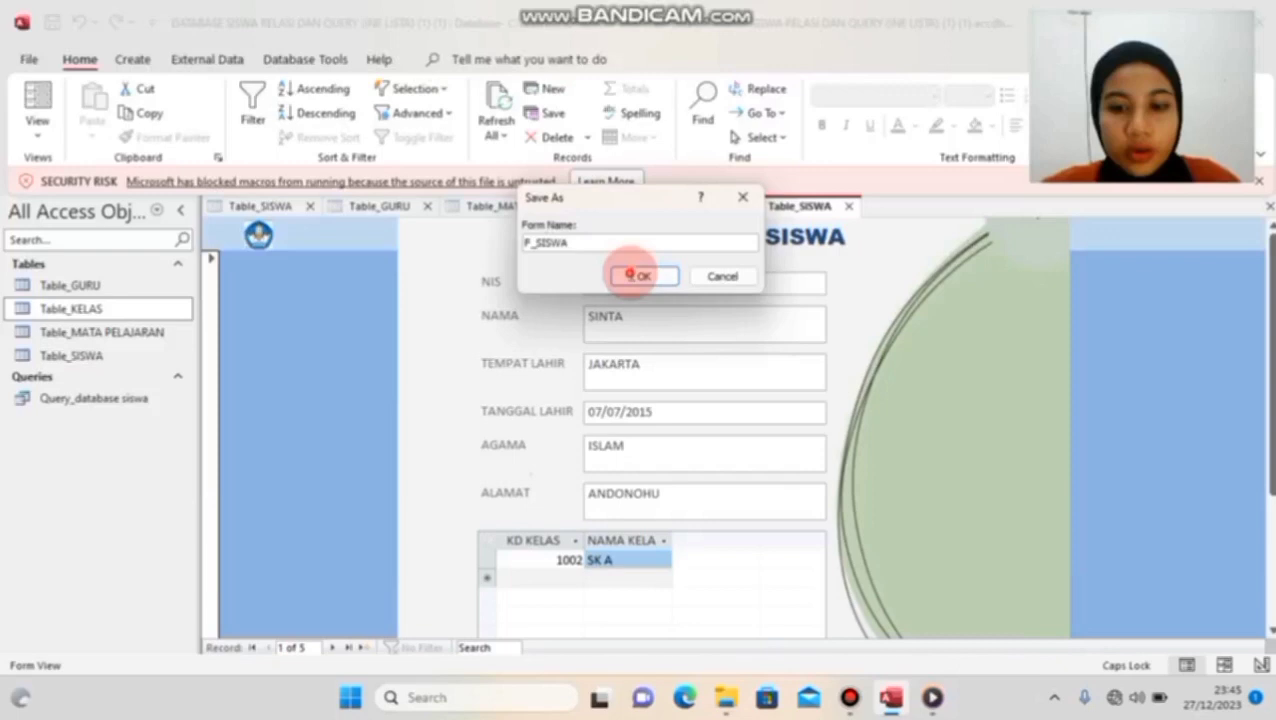
pyautogui.click(637, 275)
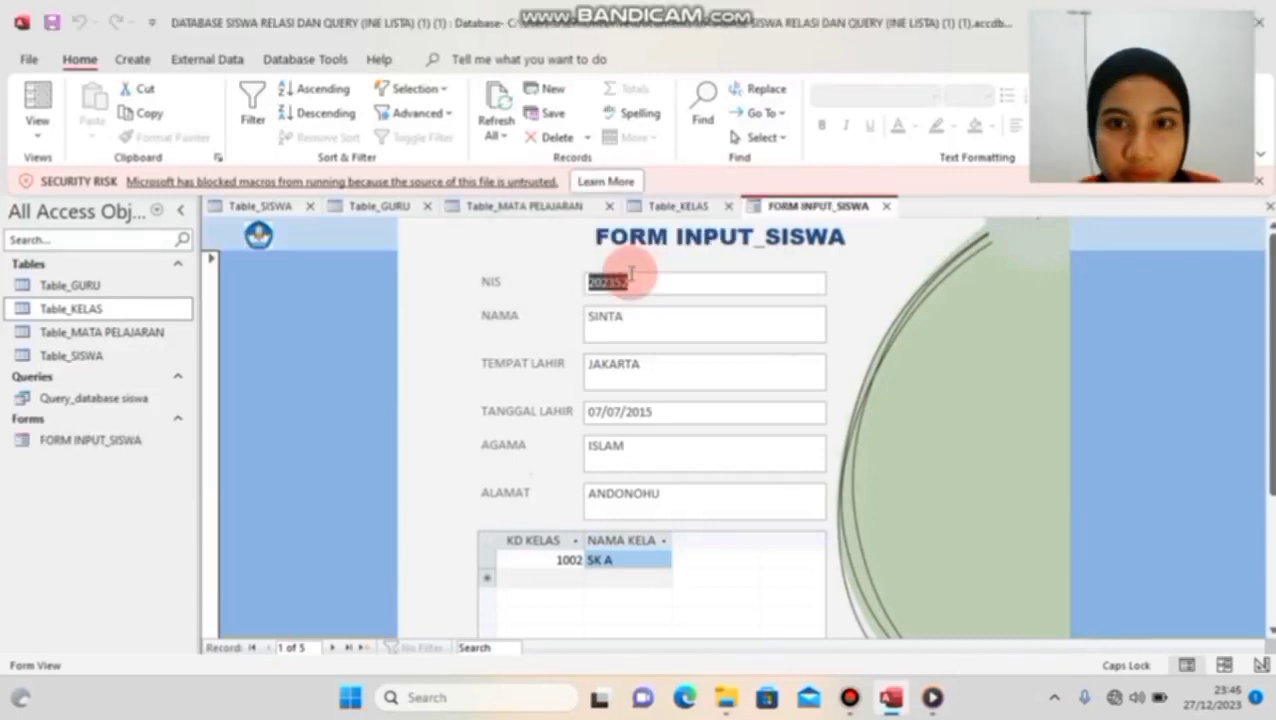
# Step: Close the Table_SISWA datasheet and create a new form from Table_GURU
pyautogui.click(267, 207)
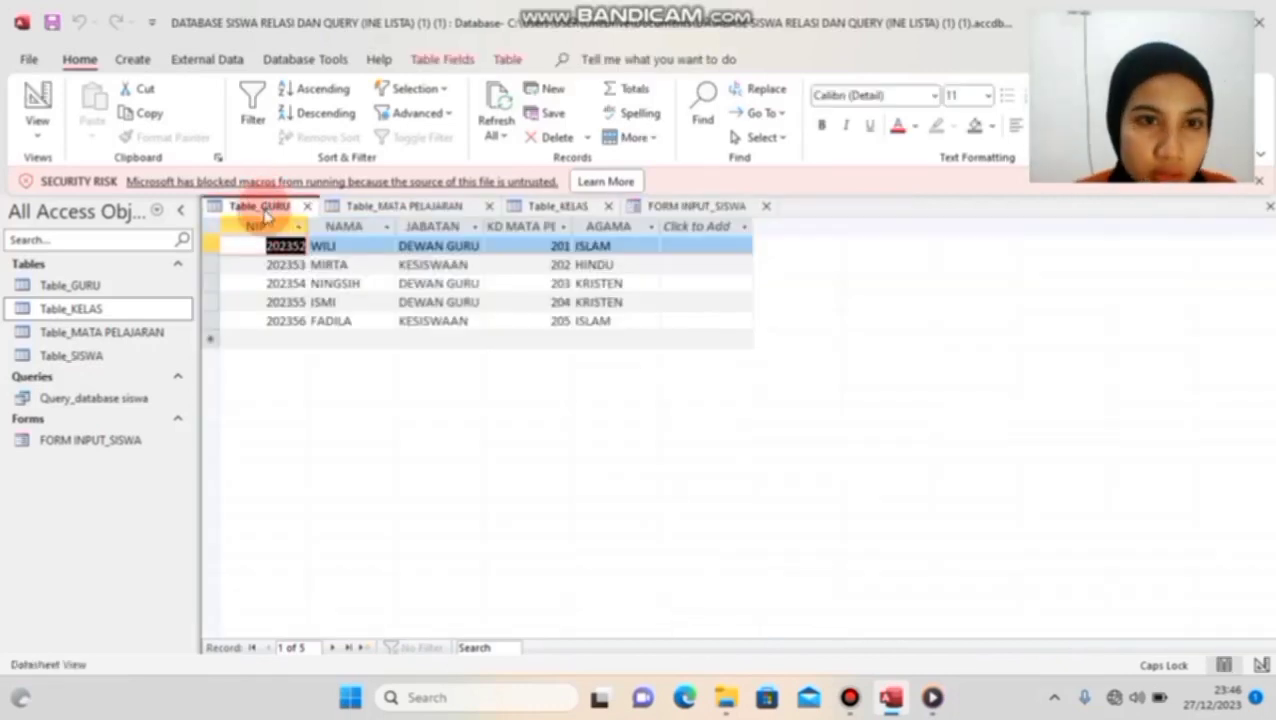
pyautogui.click(136, 62)
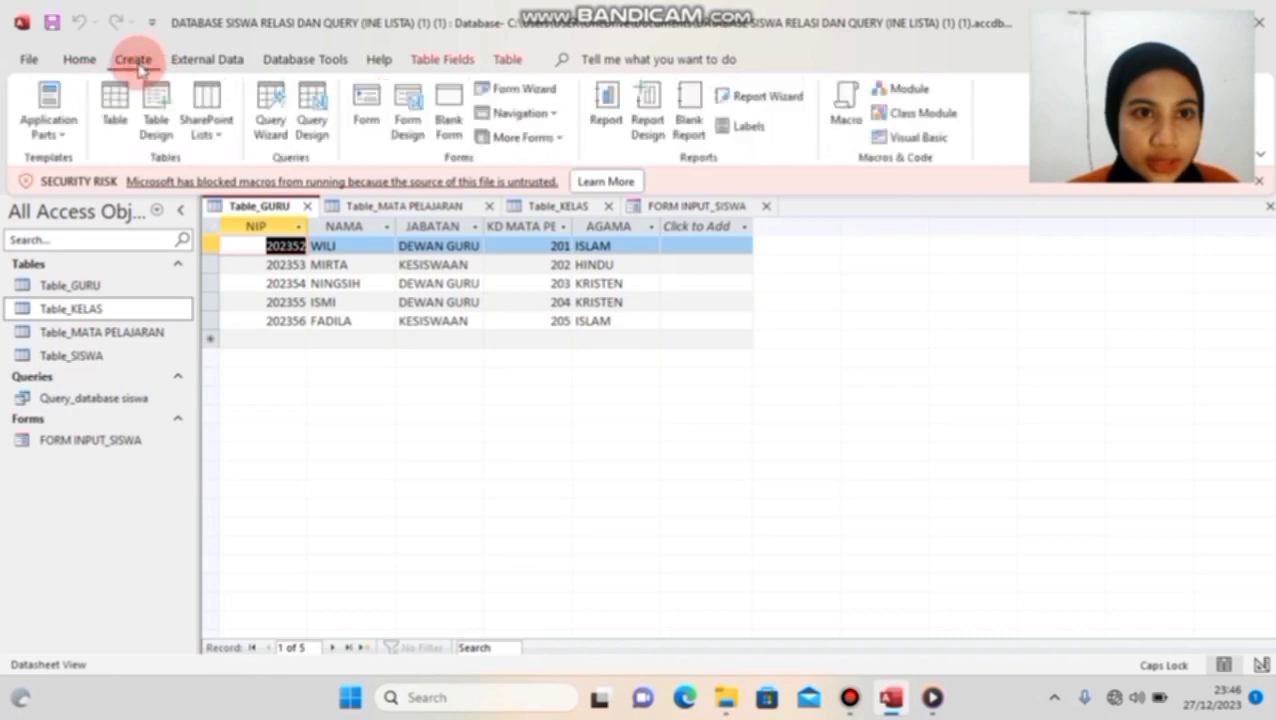
pyautogui.click(378, 137)
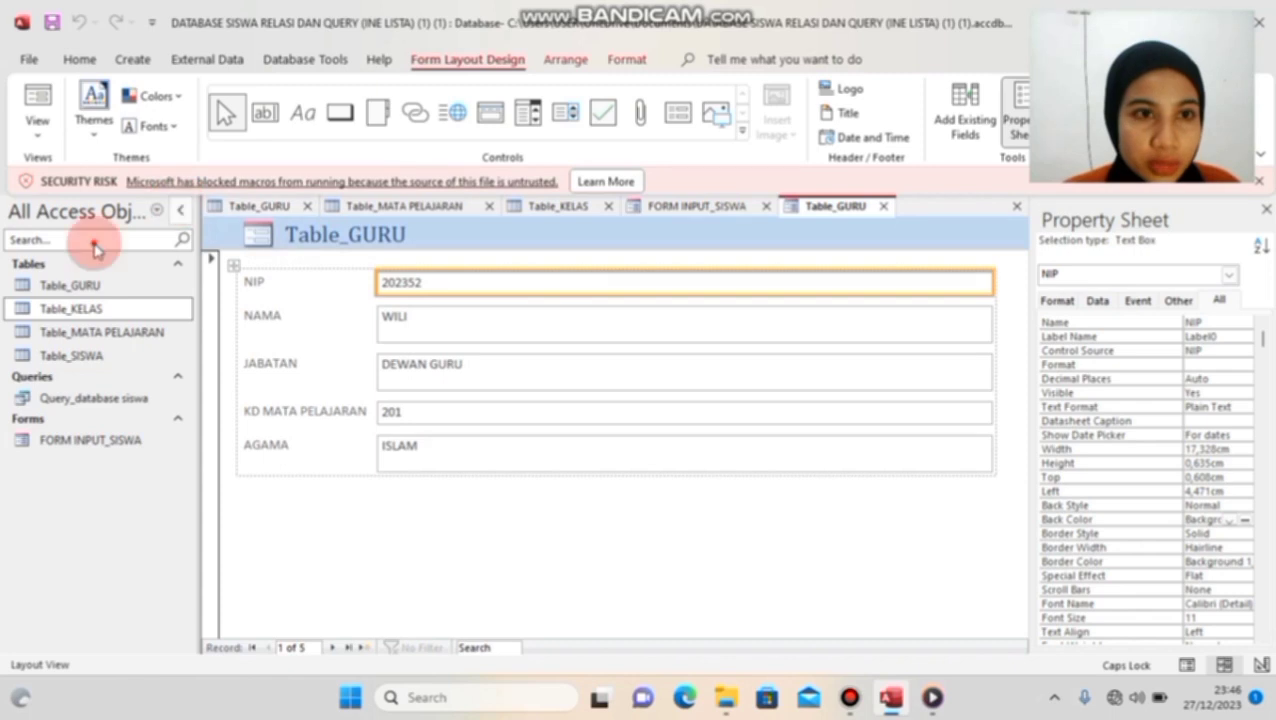
# Step: Show the Table_GURU form in Design View and extend its Detail section to about 10 cm tall
pyautogui.click(37, 115)
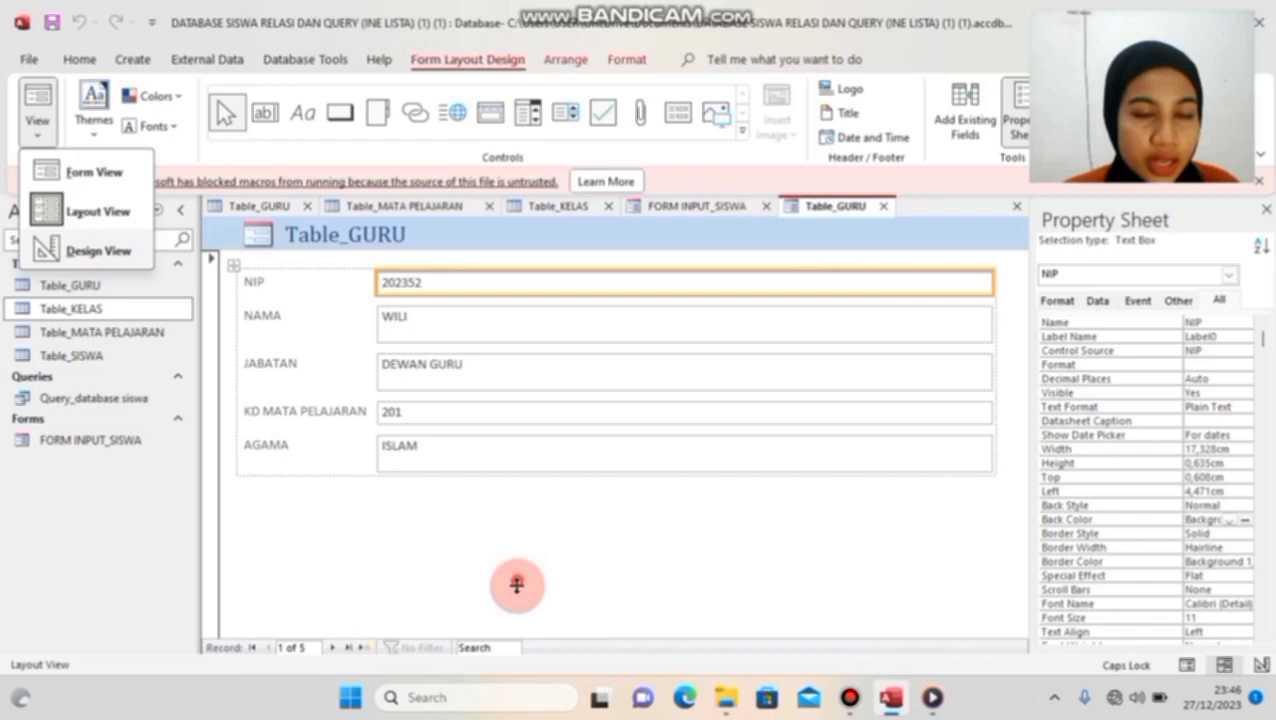
pyautogui.moveTo(517, 585); pyautogui.dragTo(516, 602)
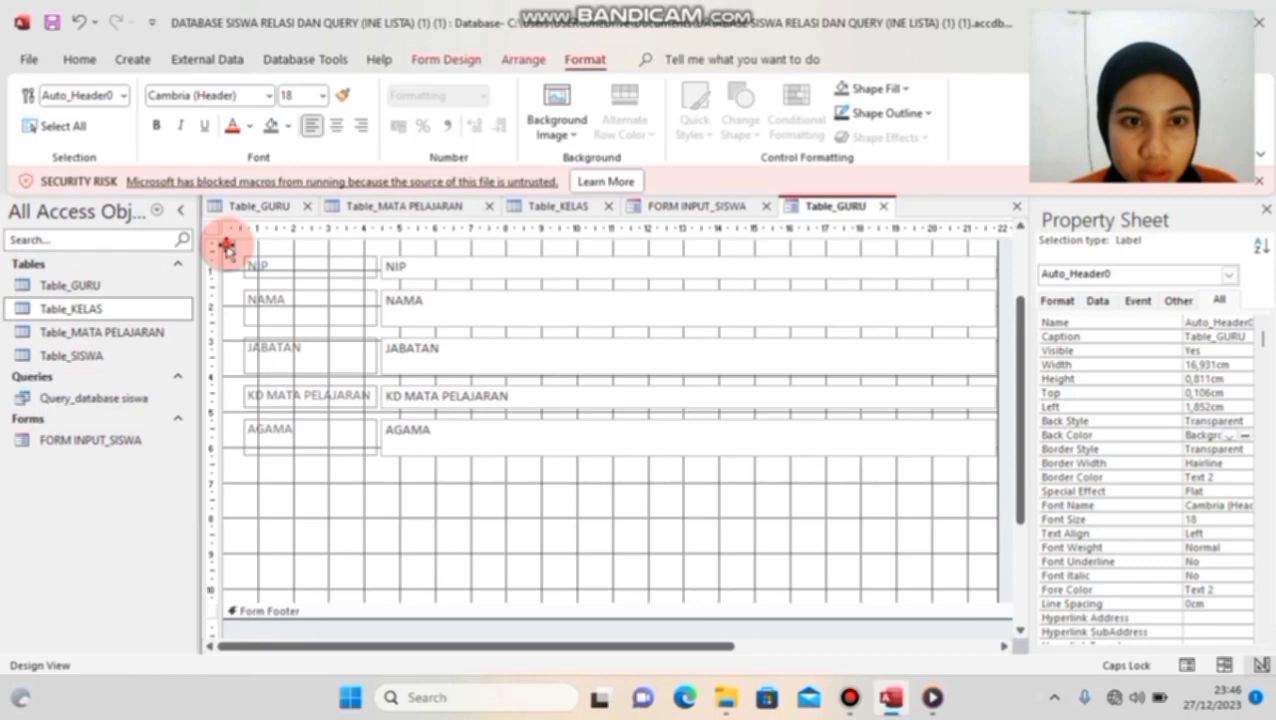
# Step: Narrow the whole field layout so it spans from about 5 cm to about 18.5 cm on the horizontal ruler
pyautogui.click(227, 247)
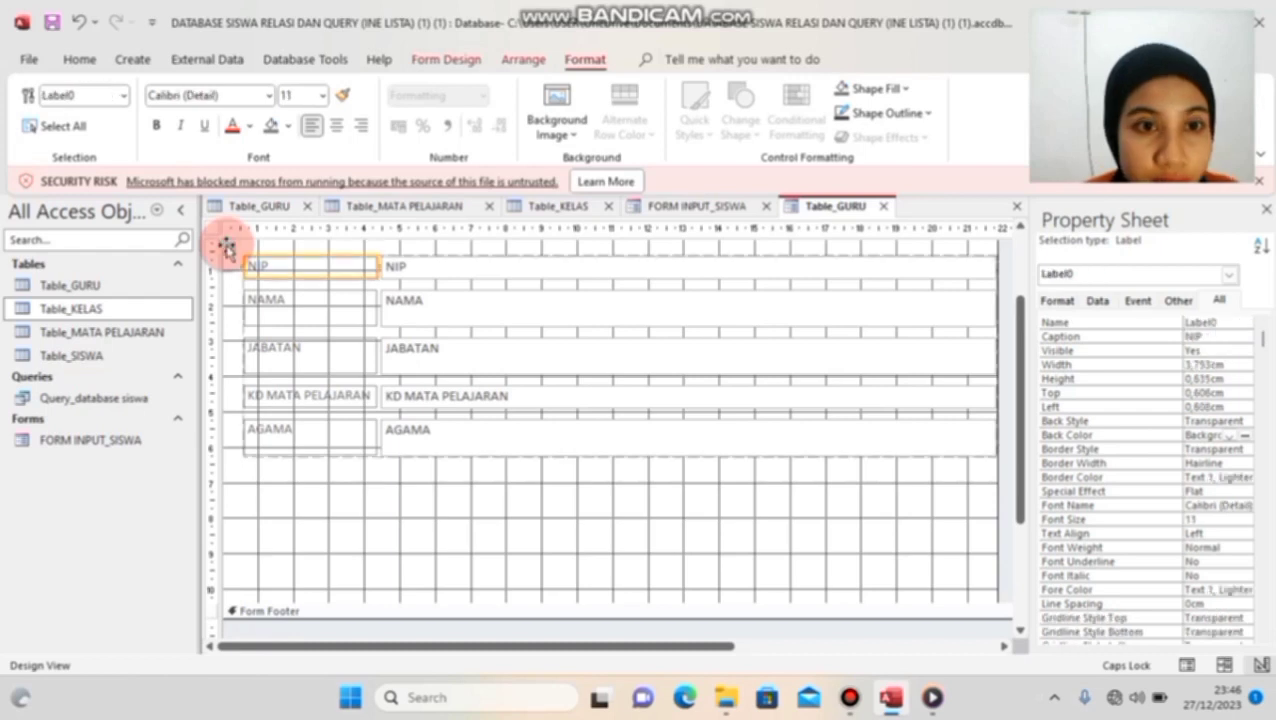
pyautogui.click(227, 247)
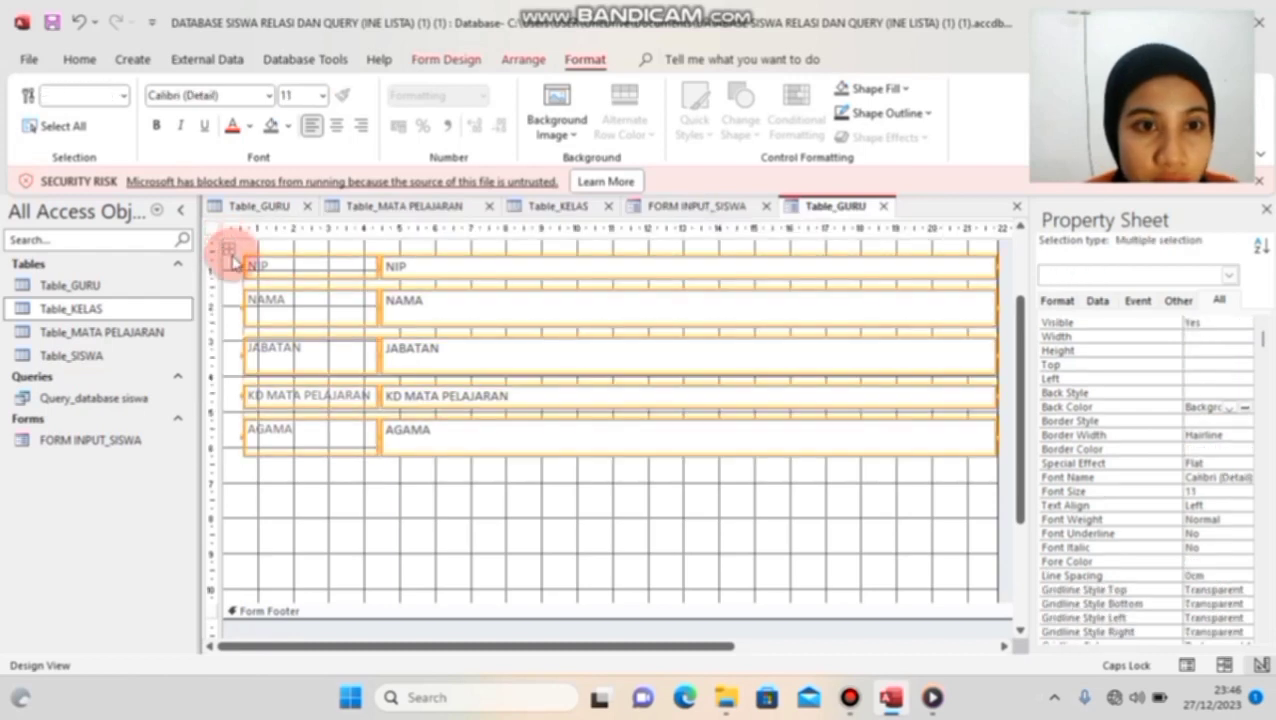
pyautogui.moveTo(234, 265); pyautogui.dragTo(336, 277)
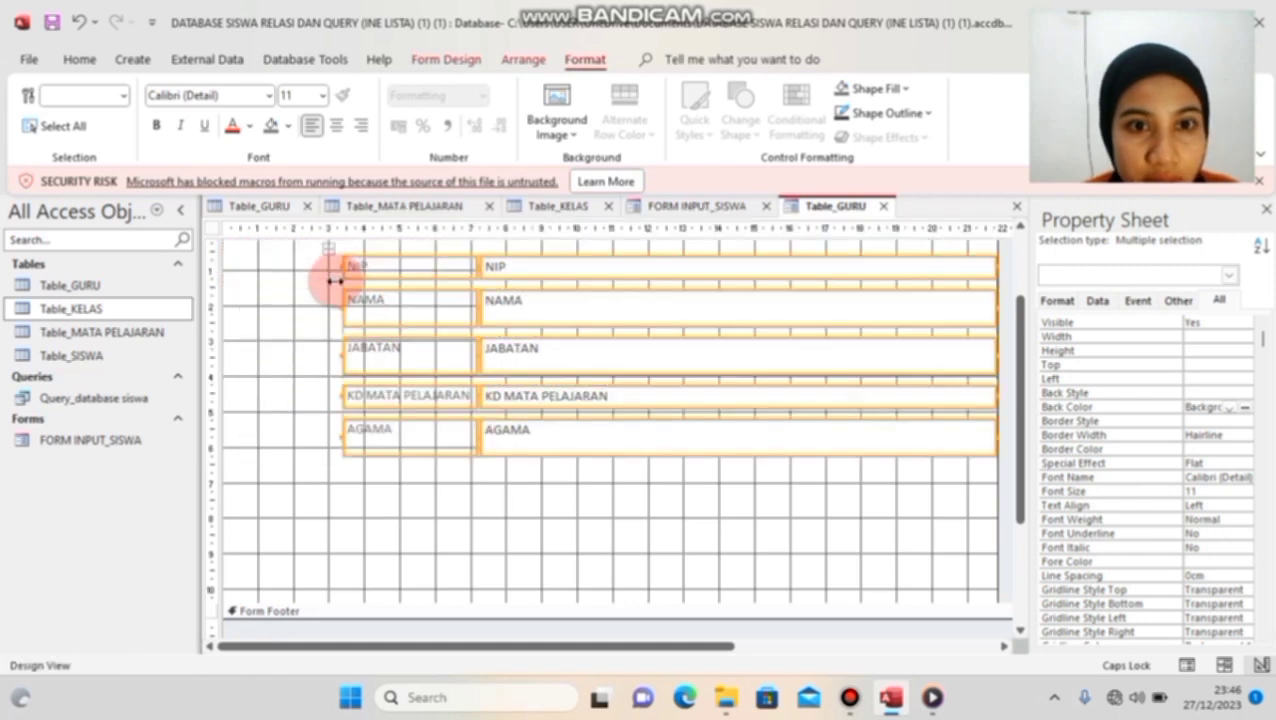
pyautogui.moveTo(341, 265); pyautogui.dragTo(396, 280)
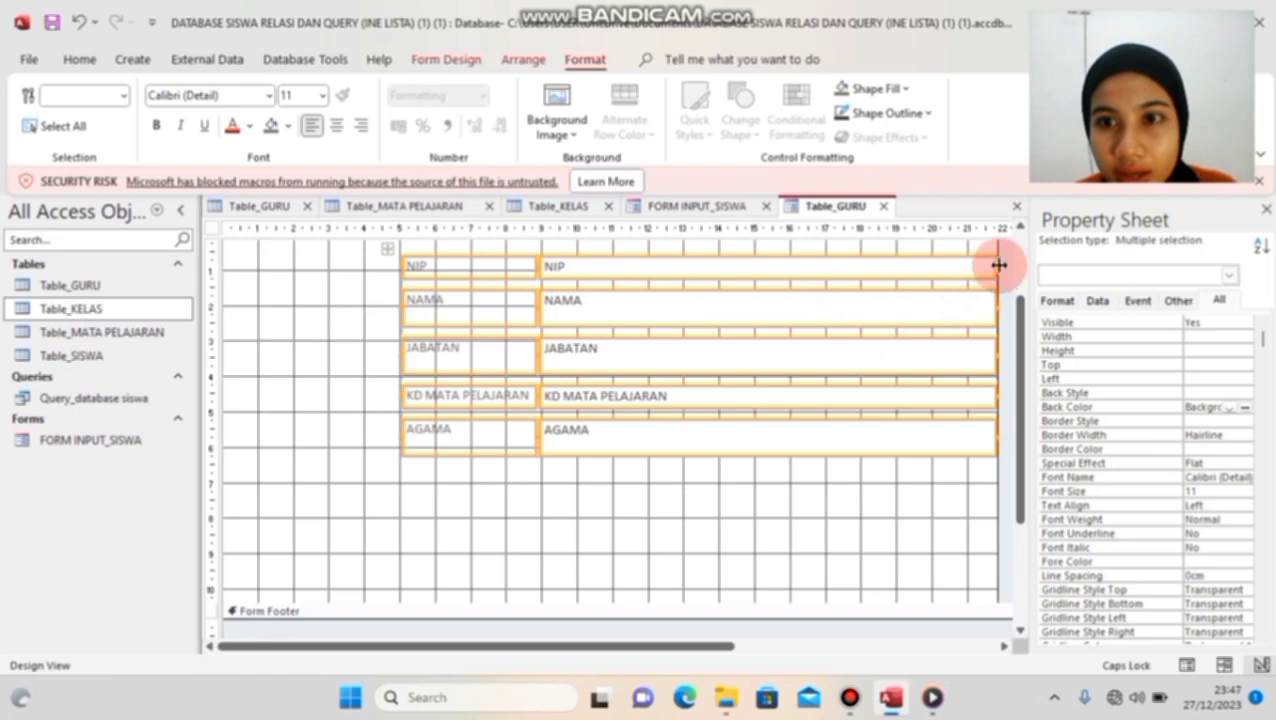
pyautogui.moveTo(993, 266); pyautogui.dragTo(876, 274)
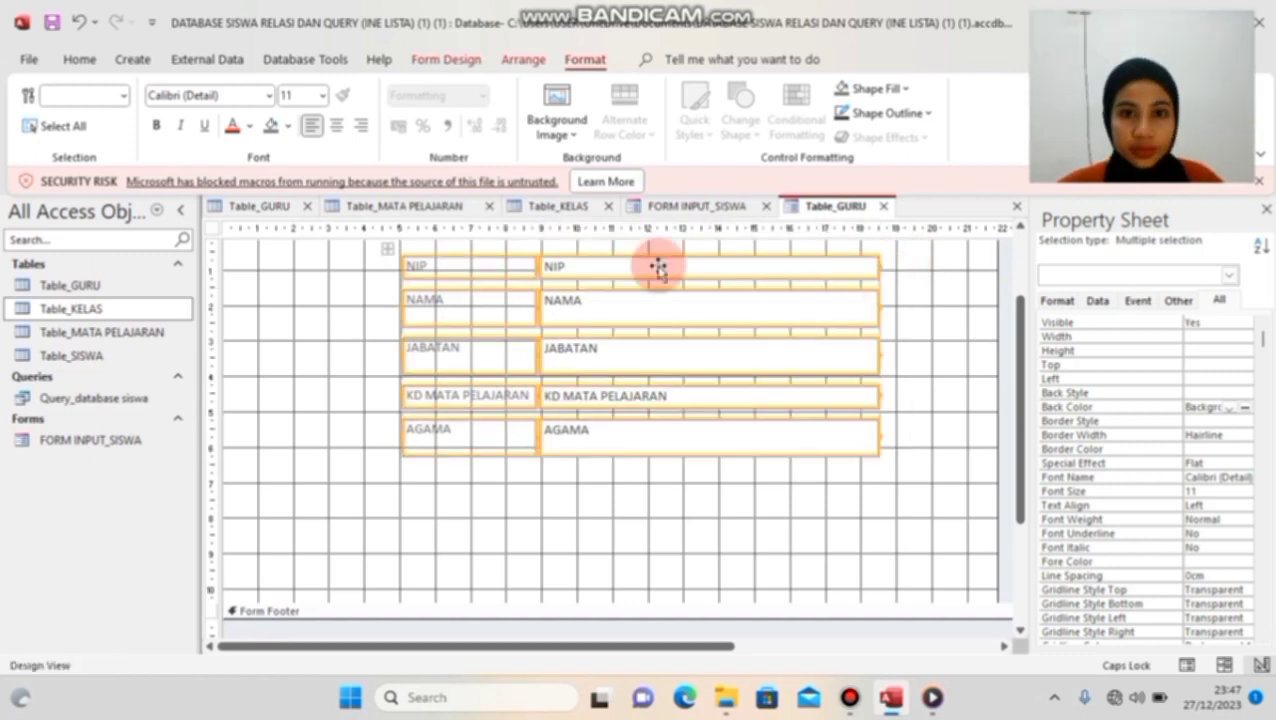
# Step: Change the title in the form header to FORM INPUT_GURU
pyautogui.scroll(2, 450, 283)
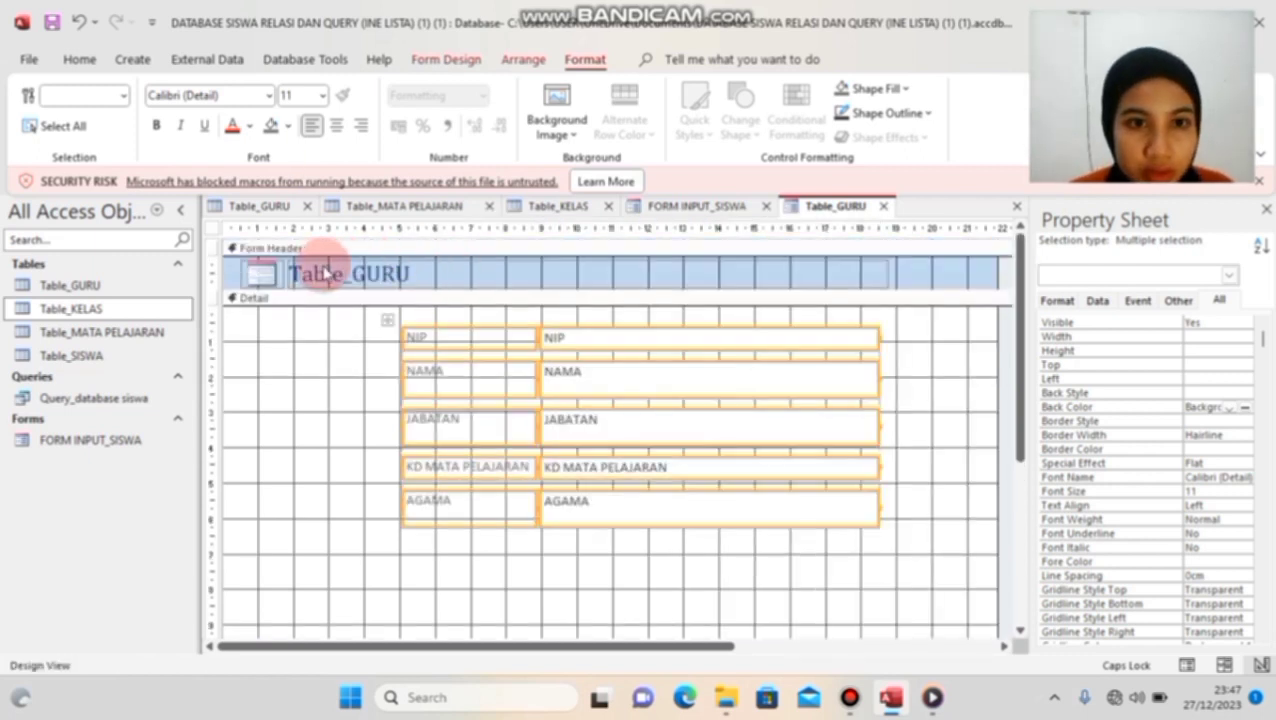
pyautogui.click(343, 272)
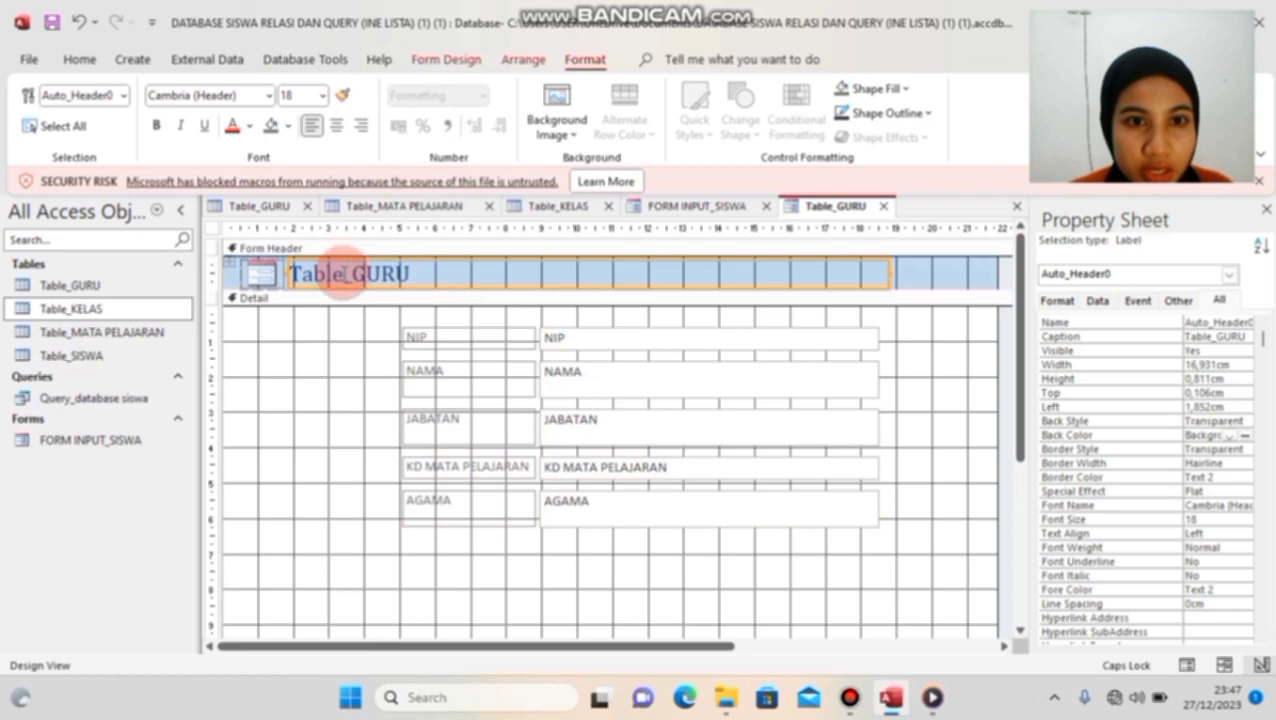
pyautogui.click(344, 273)
pyautogui.press('BackSpace')
pyautogui.press('BackSpace')
pyautogui.press('BackSpace')
pyautogui.press('BackSpace')
pyautogui.press('BackSpace')
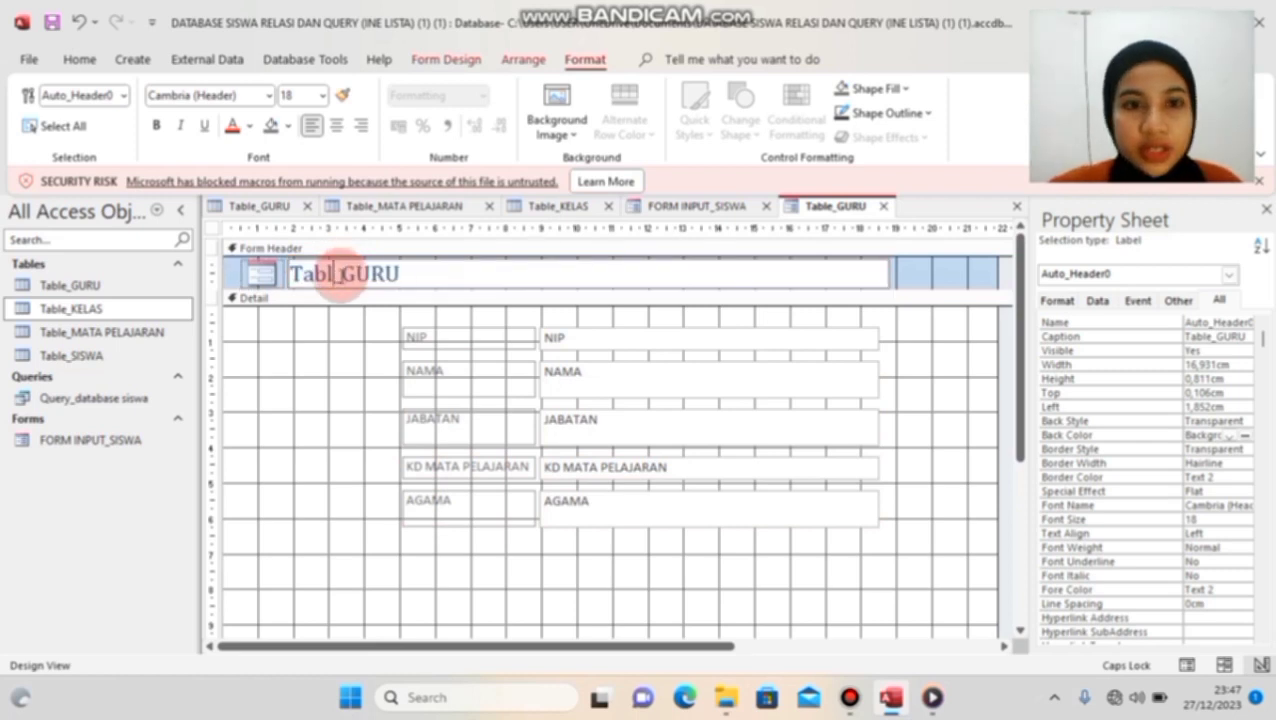
pyautogui.press('Delete')
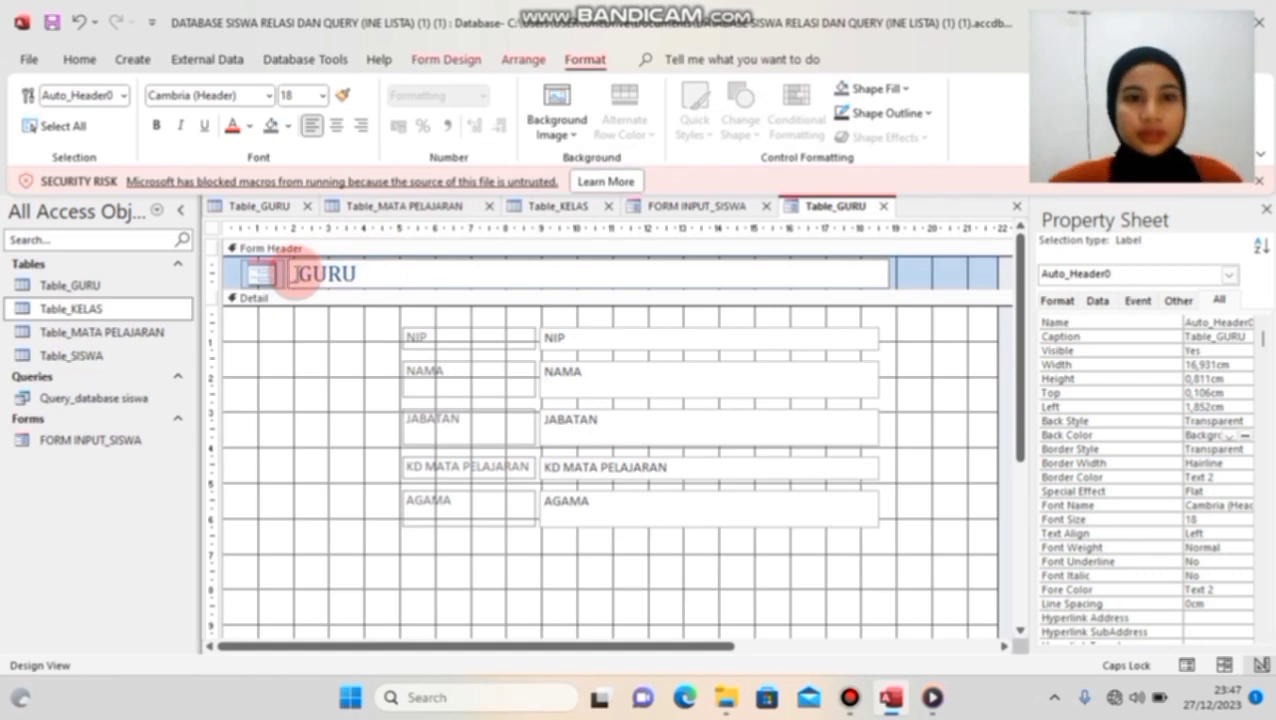
pyautogui.write('FORM _')
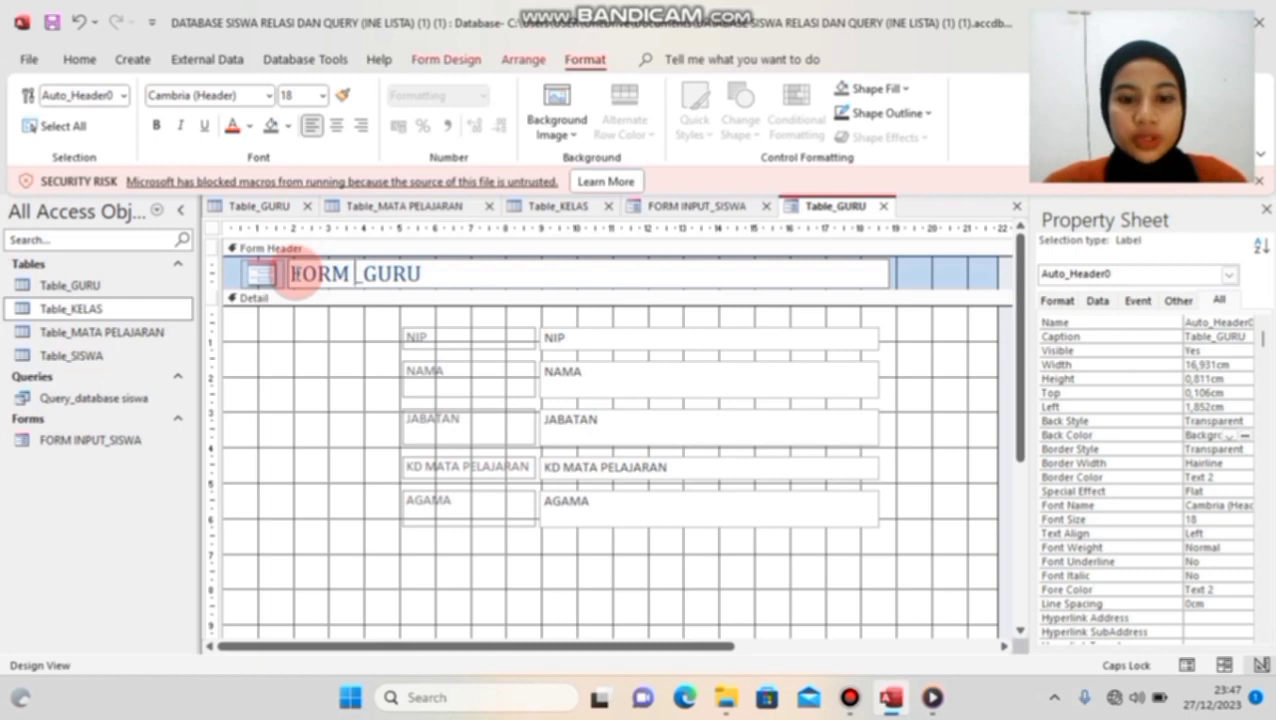
pyautogui.write('INPUT')
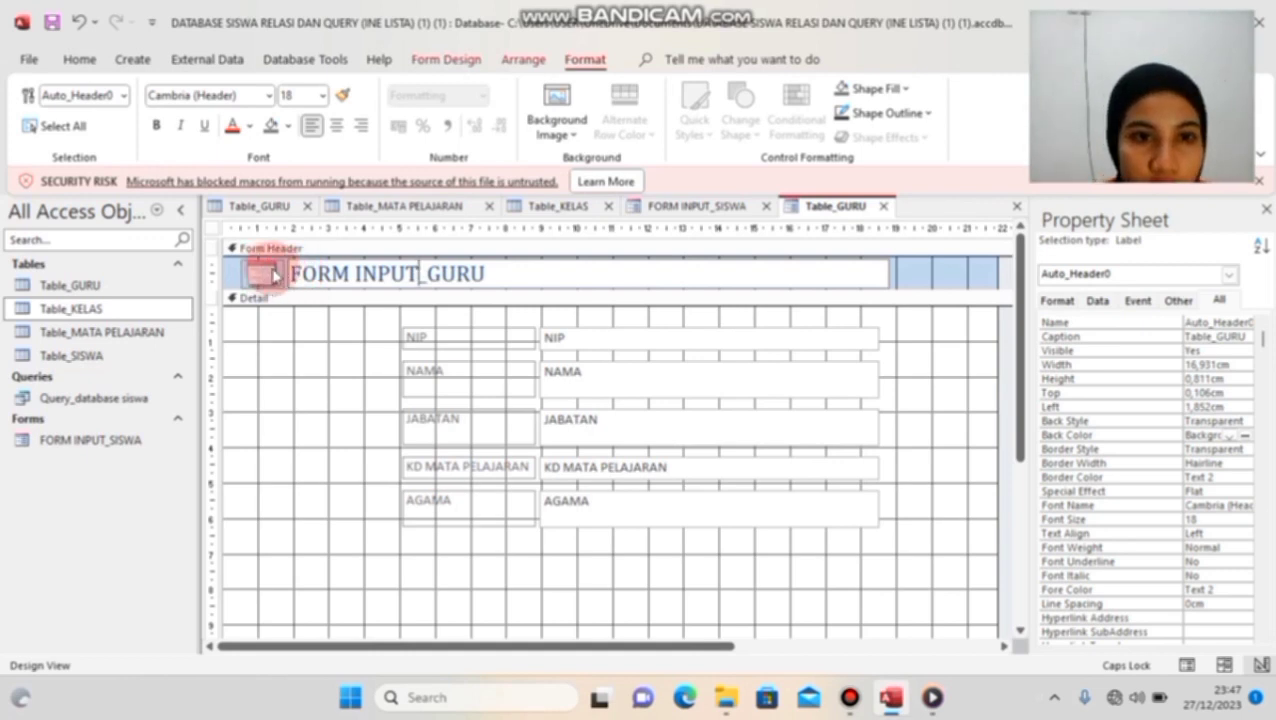
# Step: Set the FORM INPUT_GURU title in Arial Black and centre it
pyautogui.moveTo(290, 275); pyautogui.dragTo(442, 300)
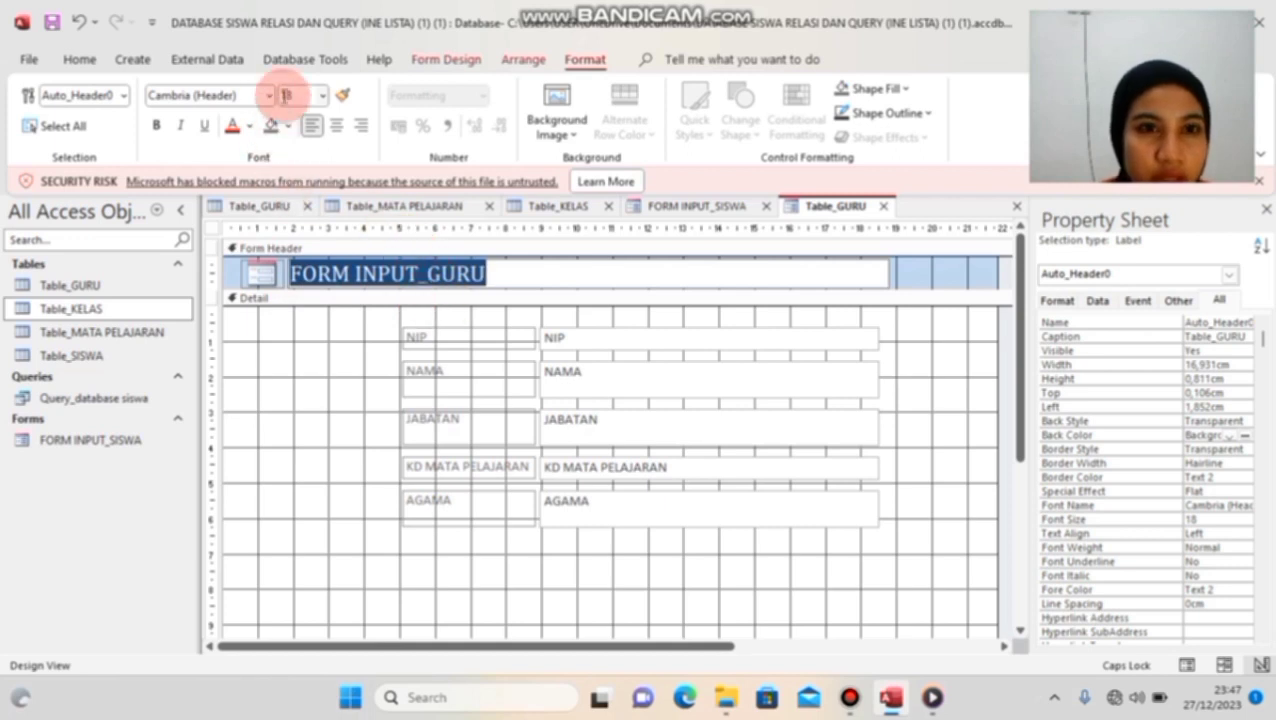
pyautogui.click(268, 96)
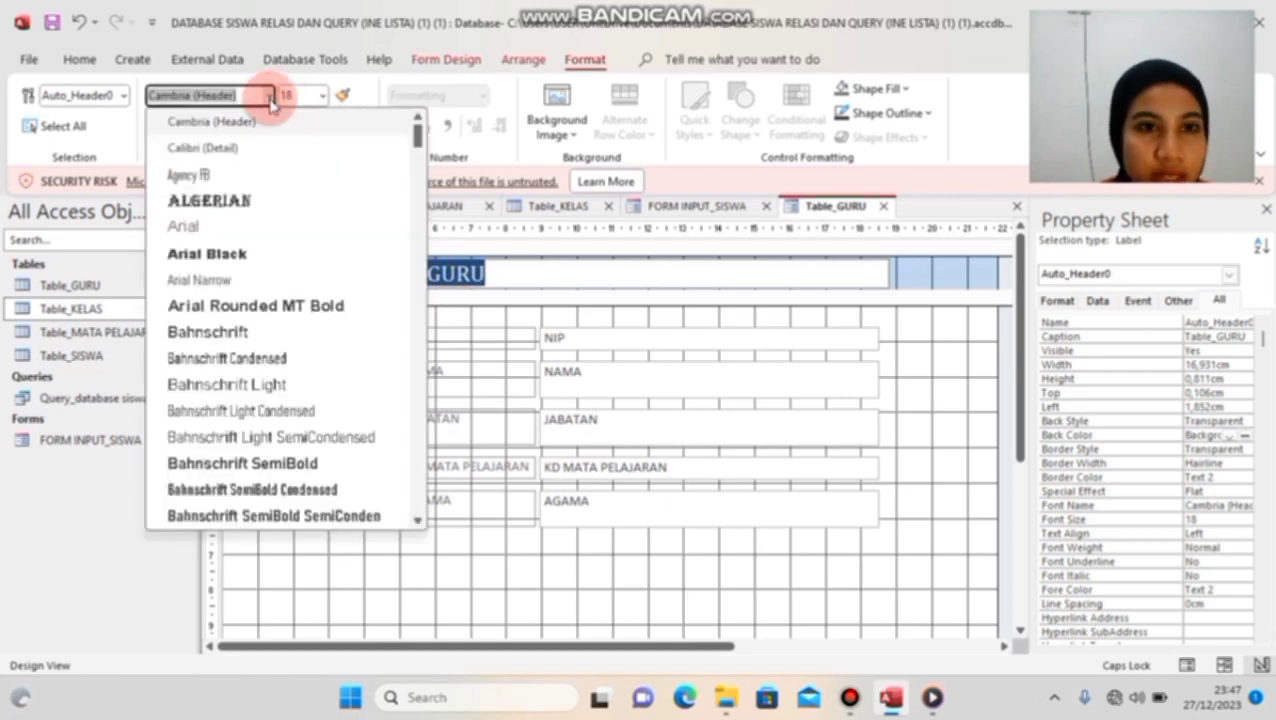
pyautogui.click(252, 256)
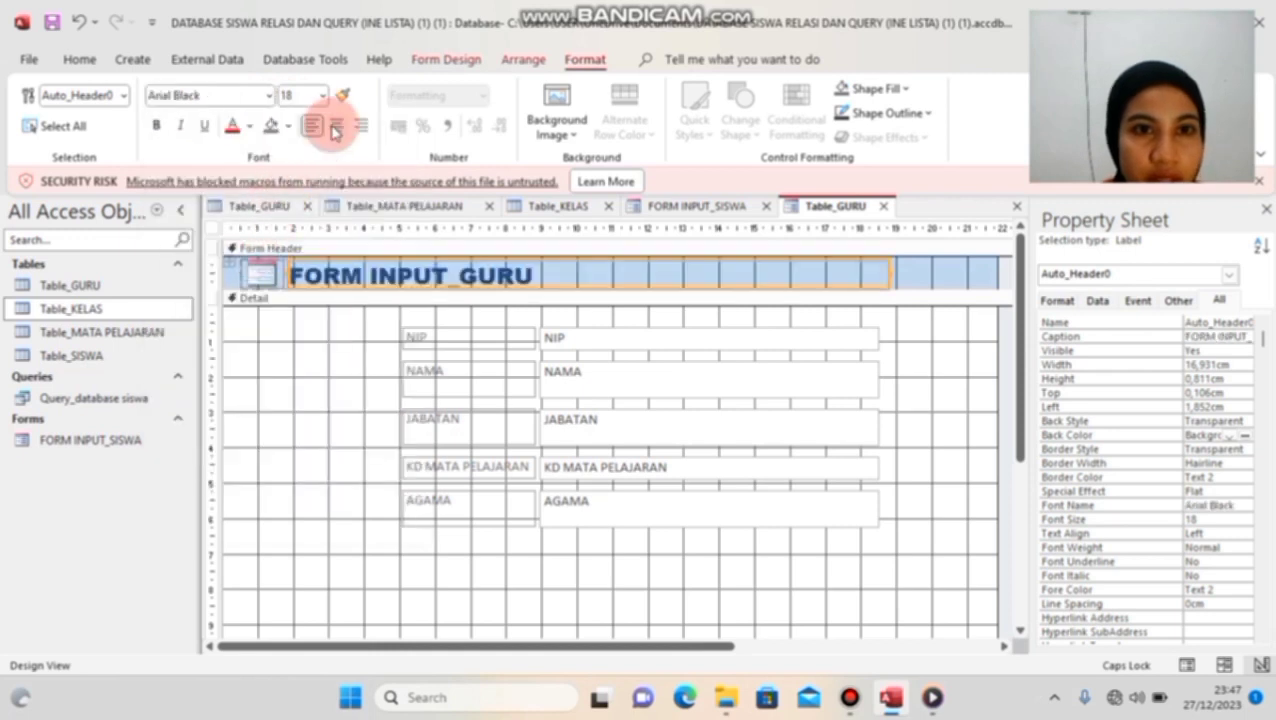
pyautogui.click(335, 128)
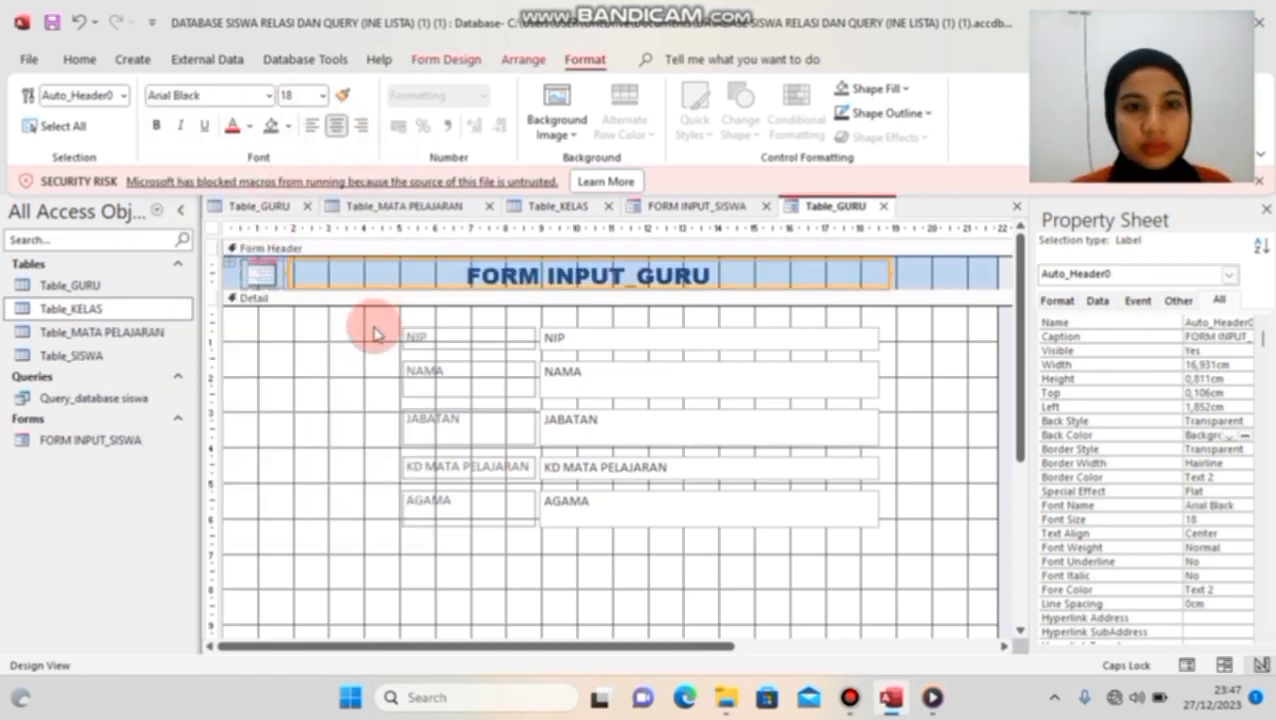
# Step: Draw a command button about 2.2 by 0.7 cm below the AGAMA field and assign it the Record Operations action Add New Record
pyautogui.scroll(-3, 375, 333)
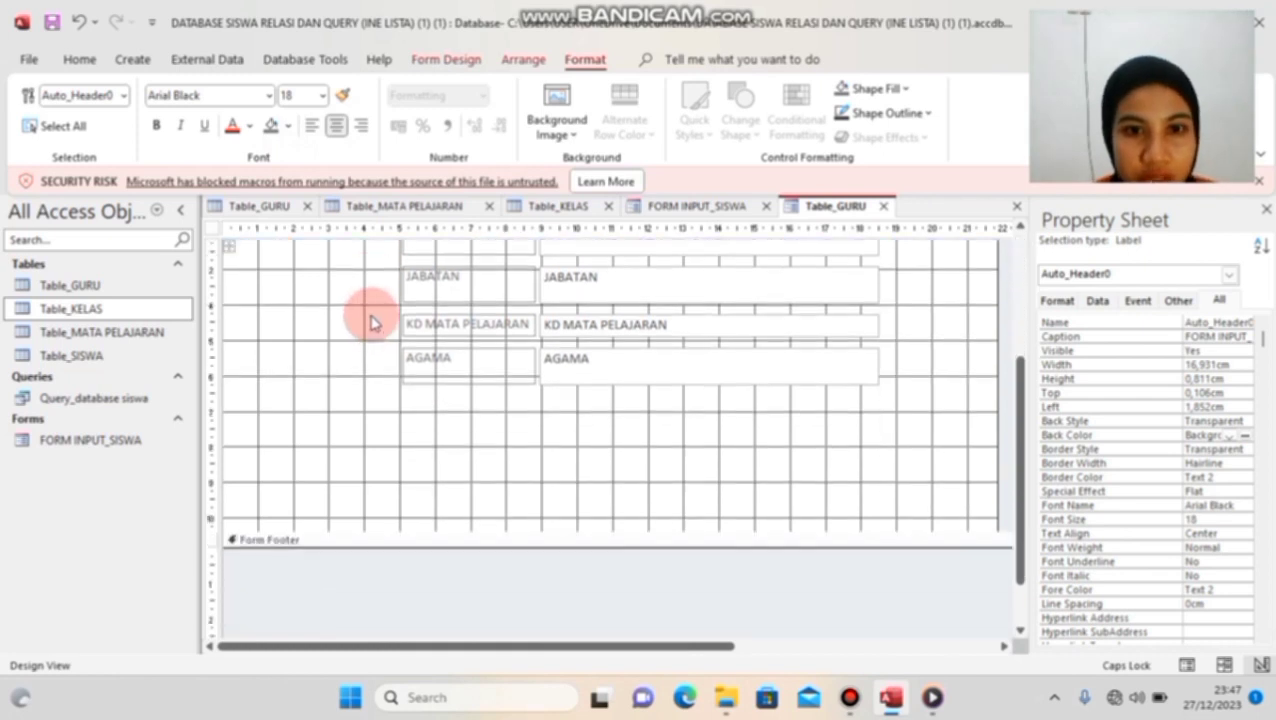
pyautogui.scroll(-1, 370, 322)
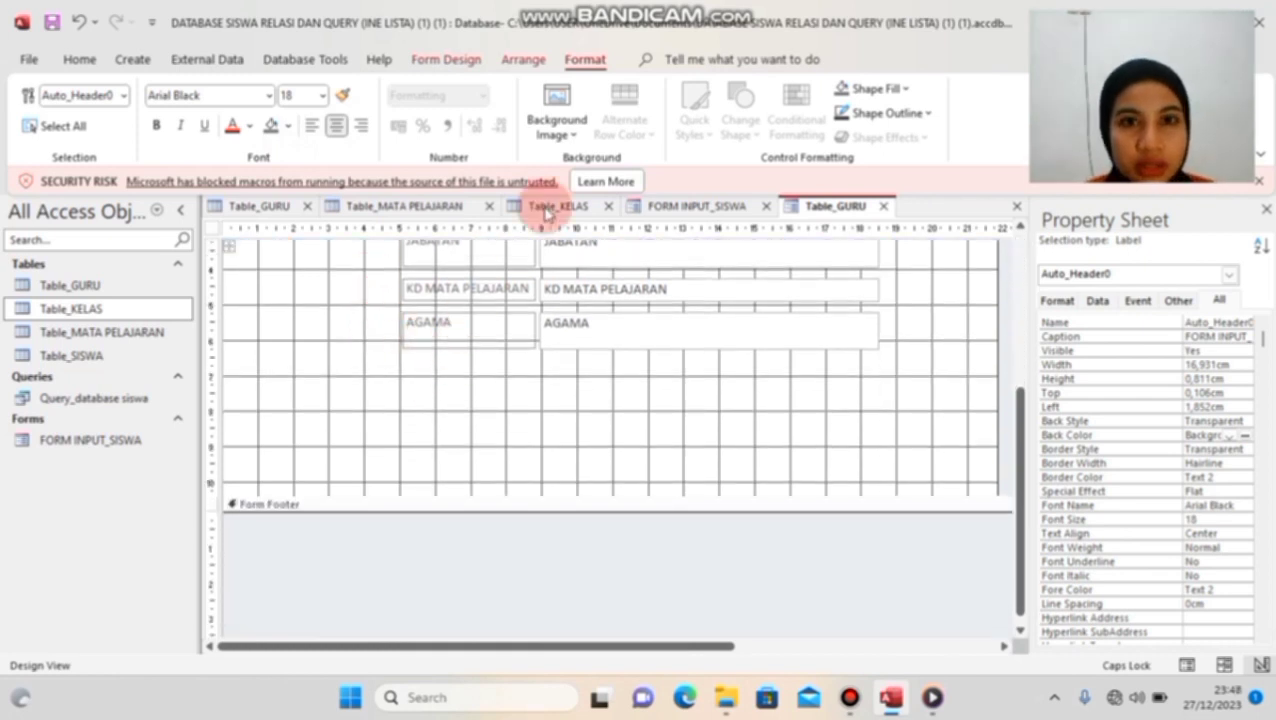
pyautogui.click(437, 62)
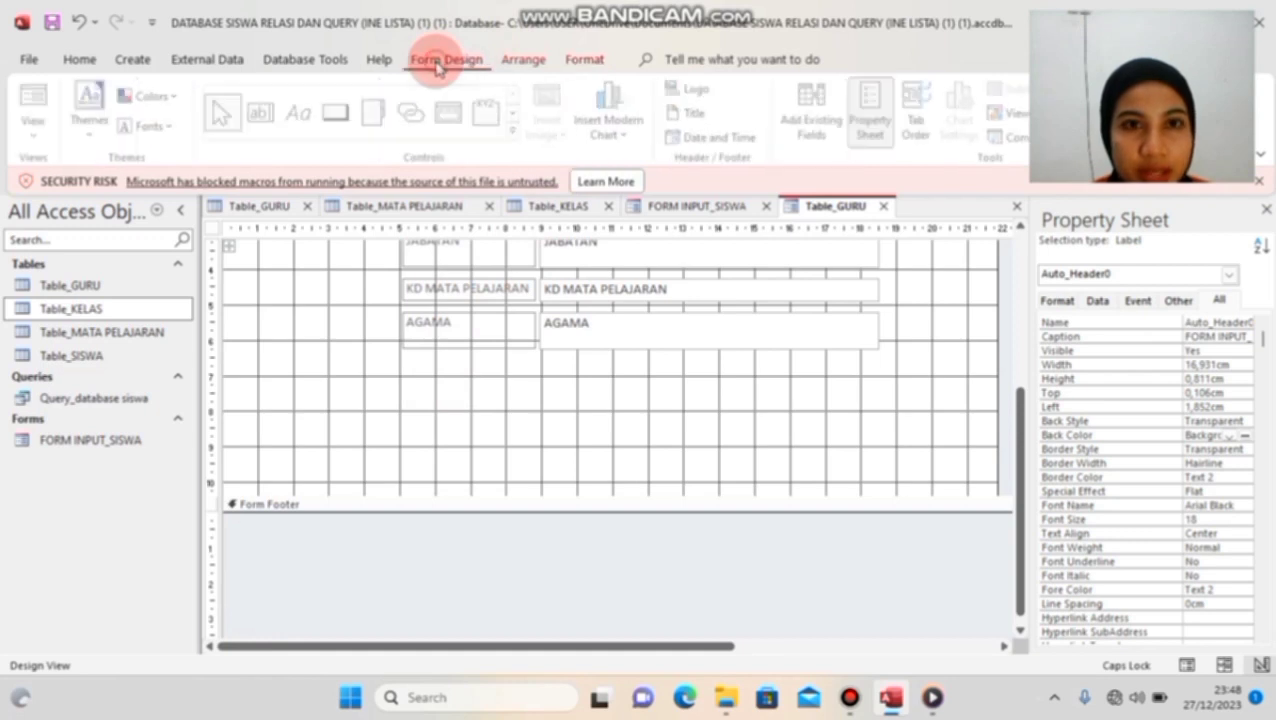
pyautogui.click(341, 110)
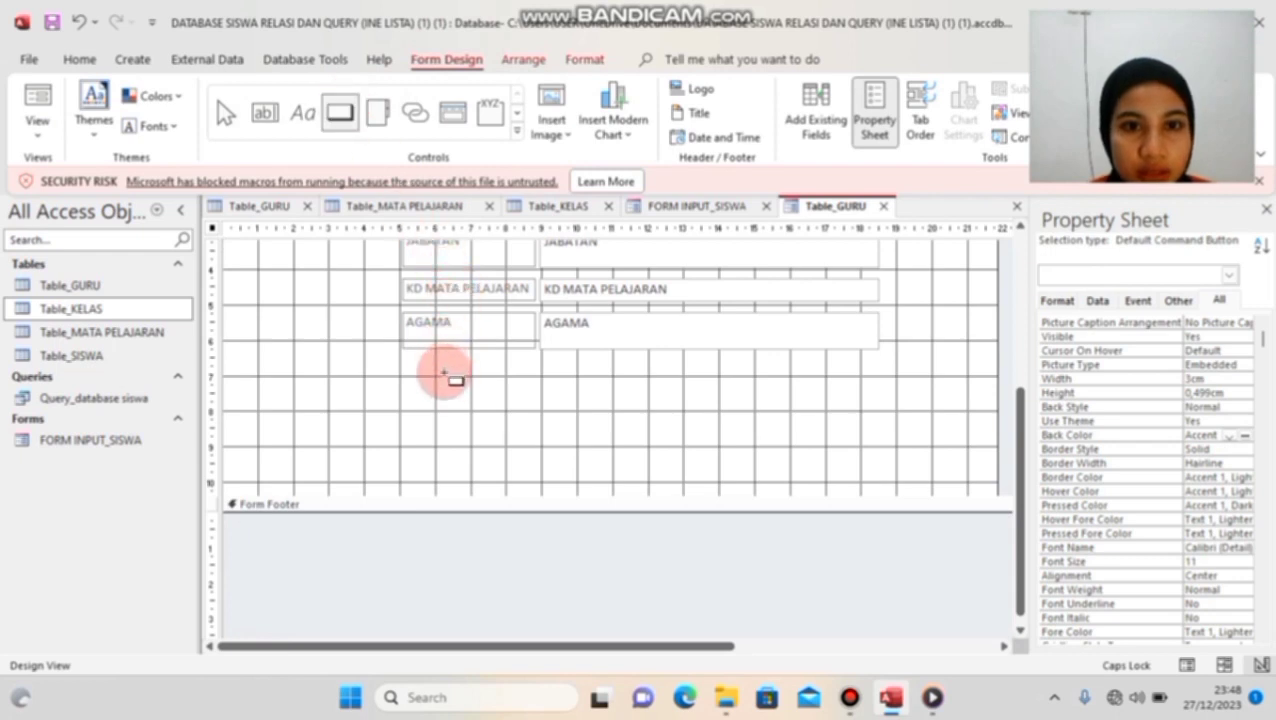
pyautogui.moveTo(440, 372); pyautogui.dragTo(517, 399)
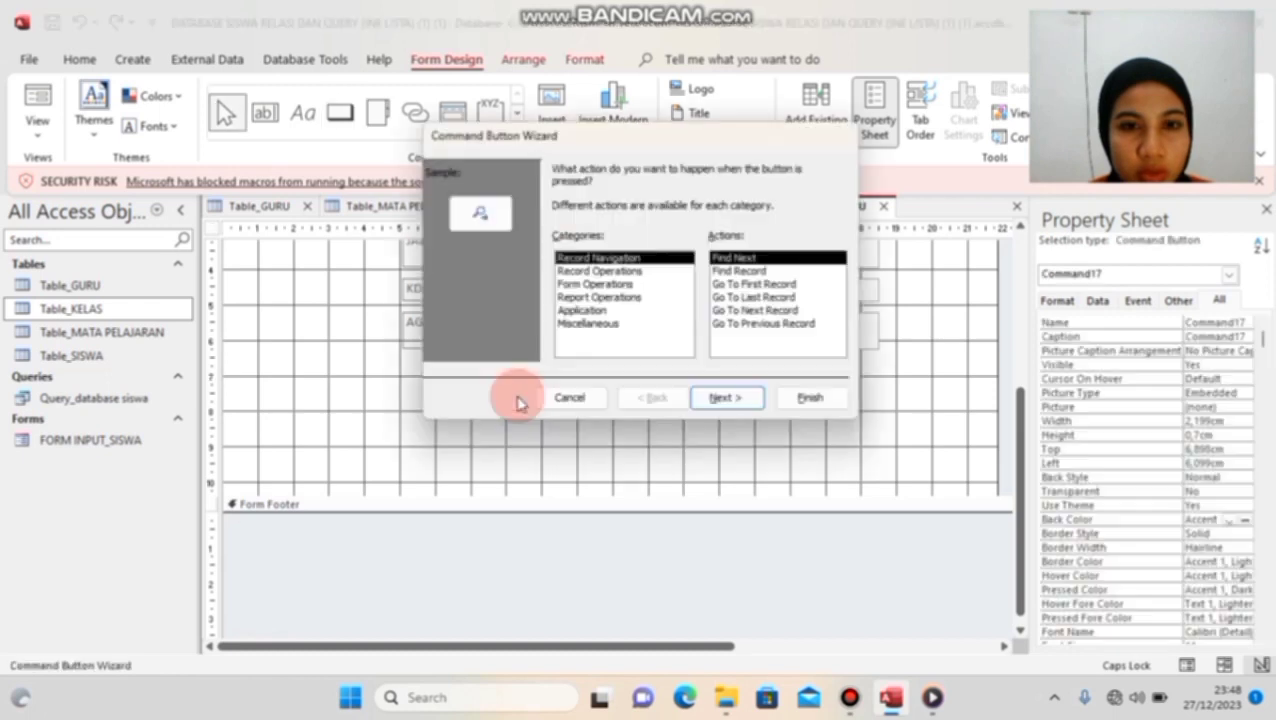
pyautogui.click(606, 272)
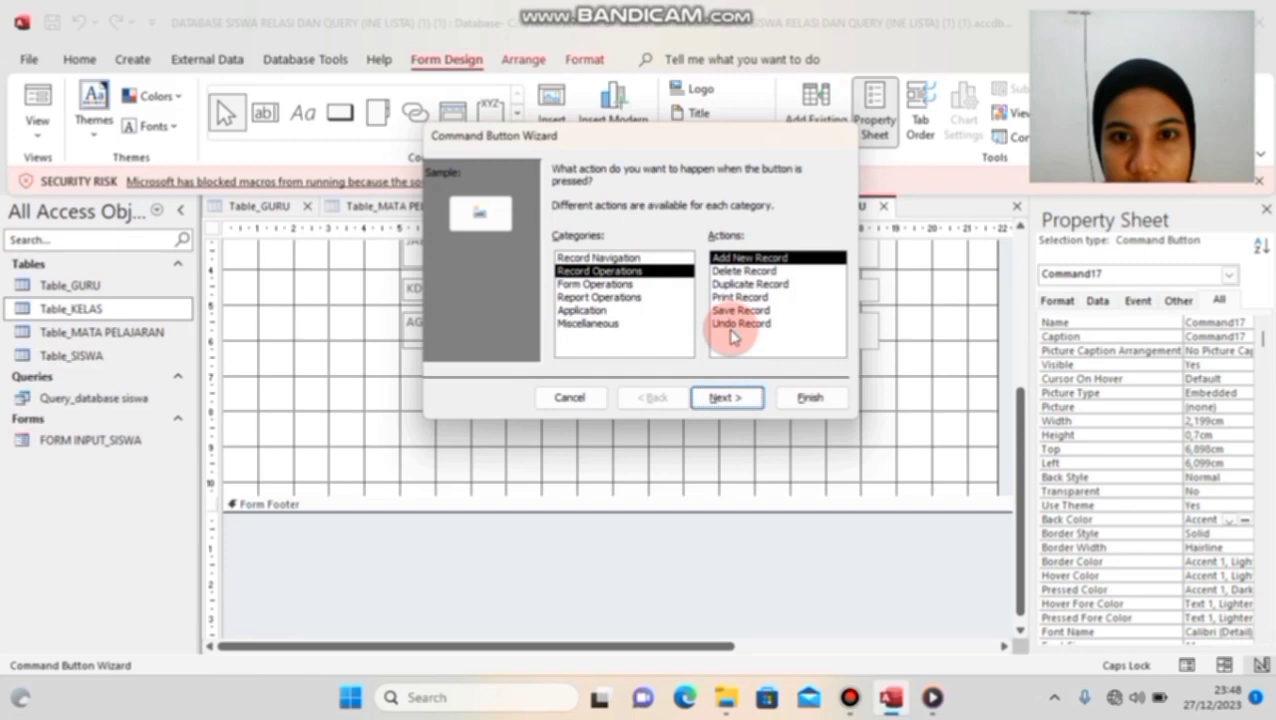
pyautogui.press('Return')
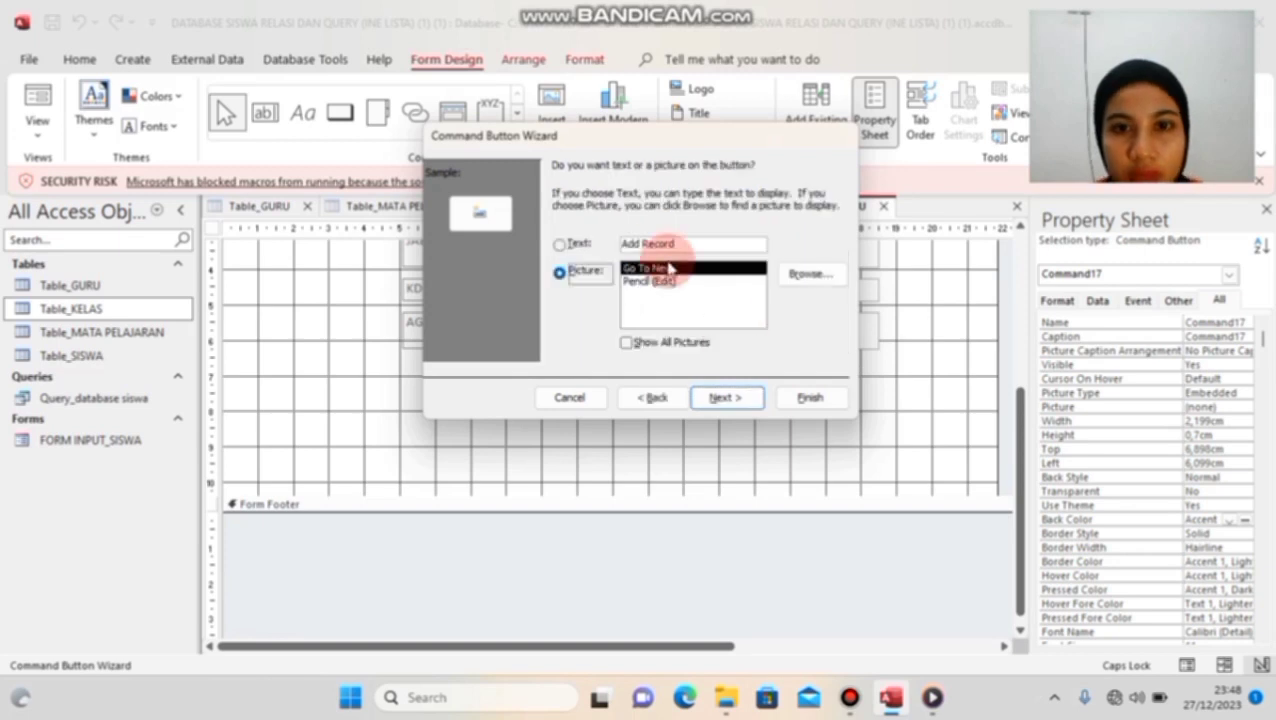
# Step: Give the add-record button the text caption TAMBAH DATA BARU and finish the wizard
pyautogui.click(683, 242)
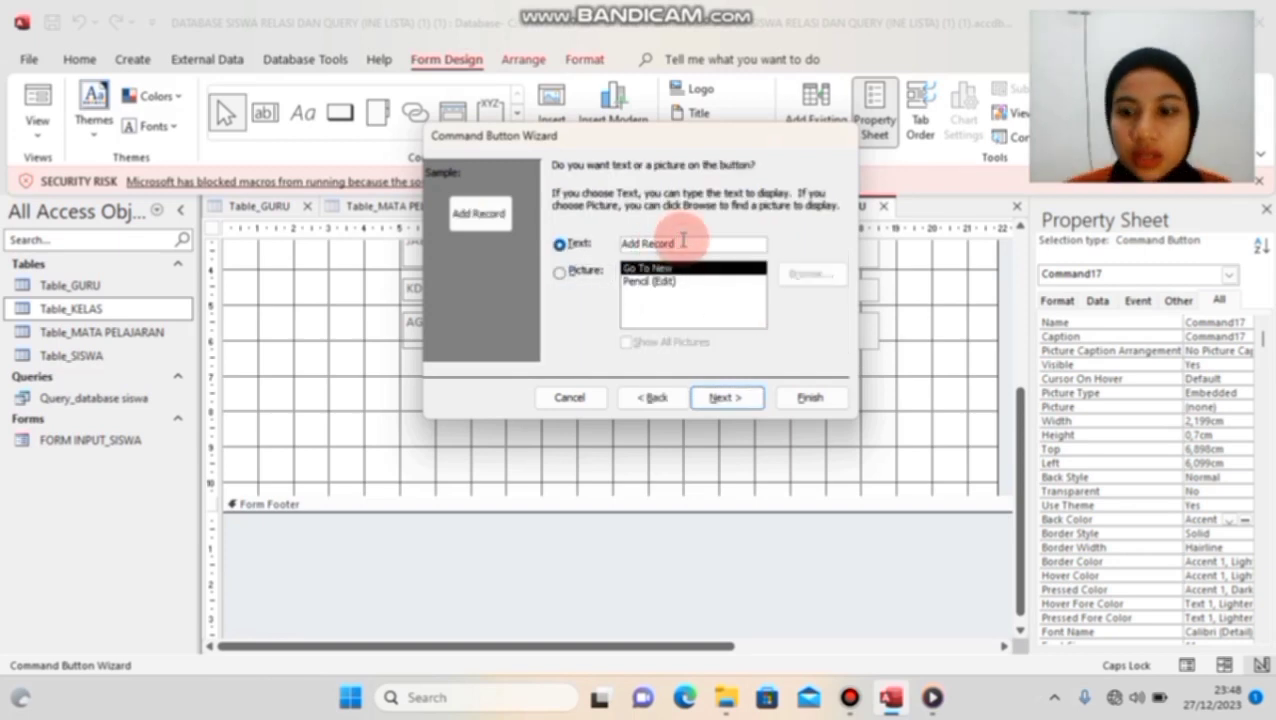
pyautogui.press('BackSpace')
pyautogui.press('BackSpace')
pyautogui.press('BackSpace')
pyautogui.press('BackSpace')
pyautogui.press('BackSpace')
pyautogui.press('BackSpace')
pyautogui.press('BackSpace')
pyautogui.press('BackSpace')
pyautogui.press('BackSpace')
pyautogui.press('BackSpace')
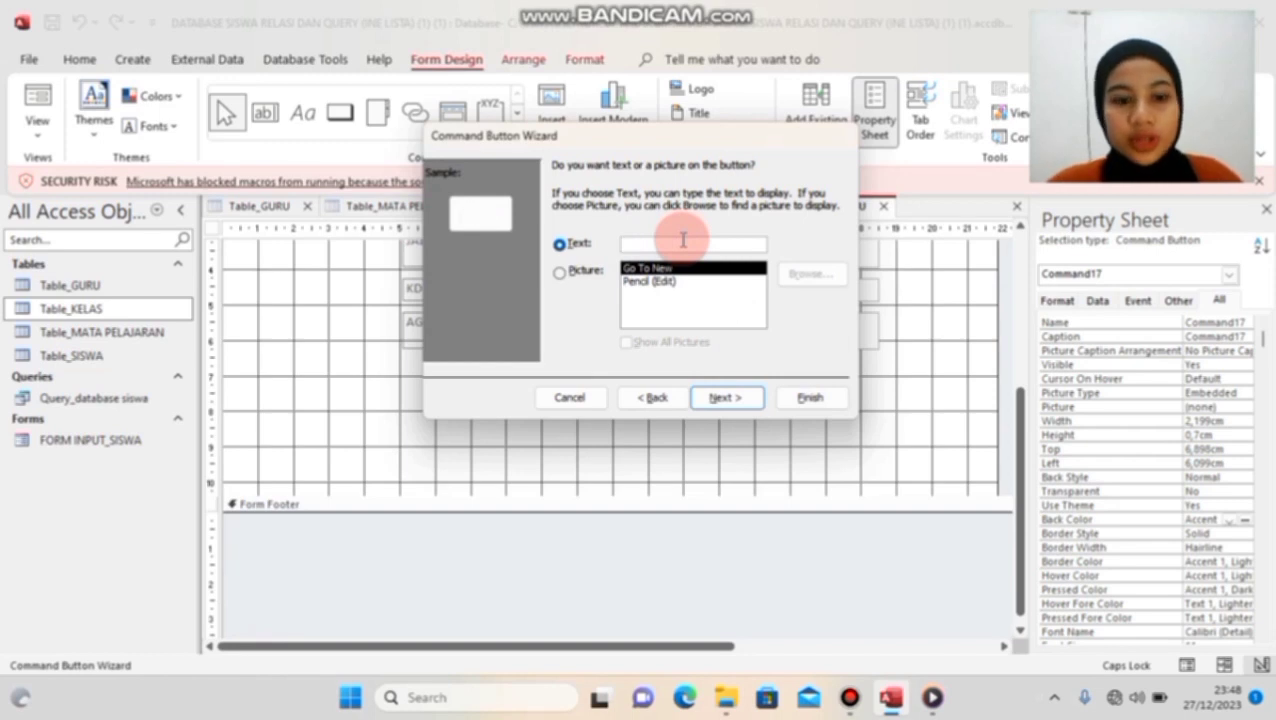
pyautogui.write('TAMB')
pyautogui.write('AH D')
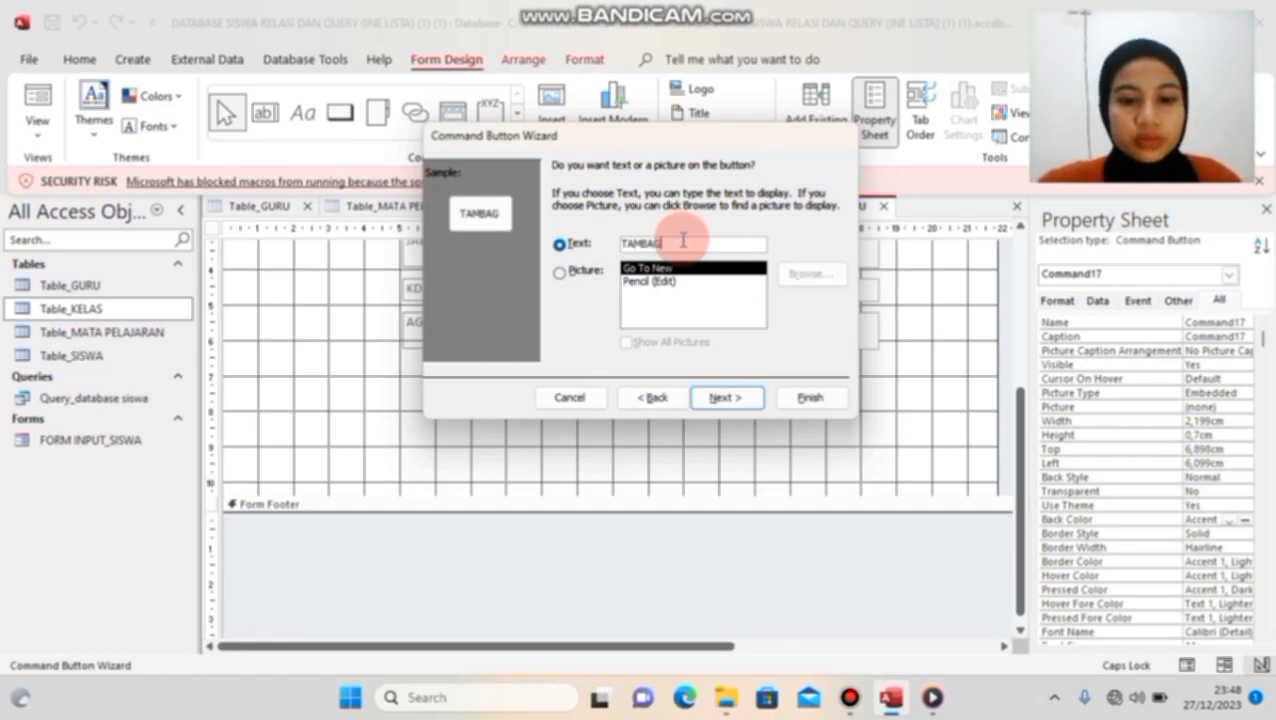
pyautogui.write('ATA BARU')
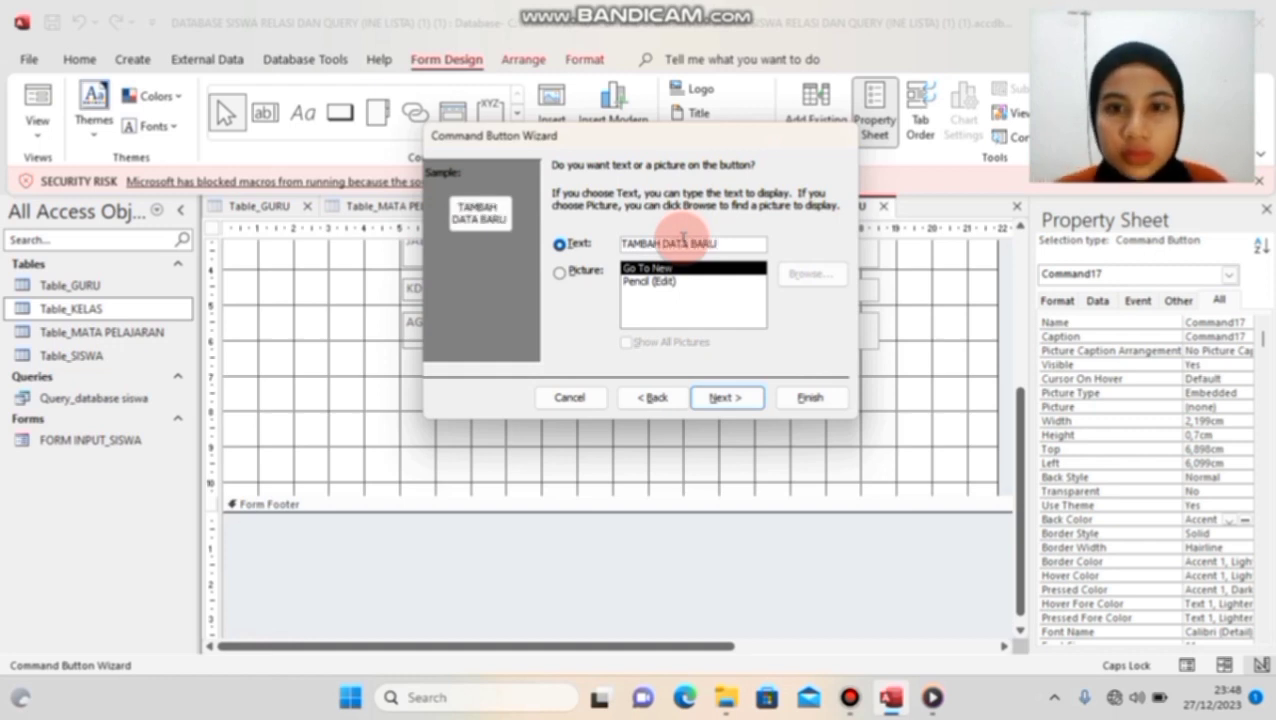
pyautogui.click(800, 400)
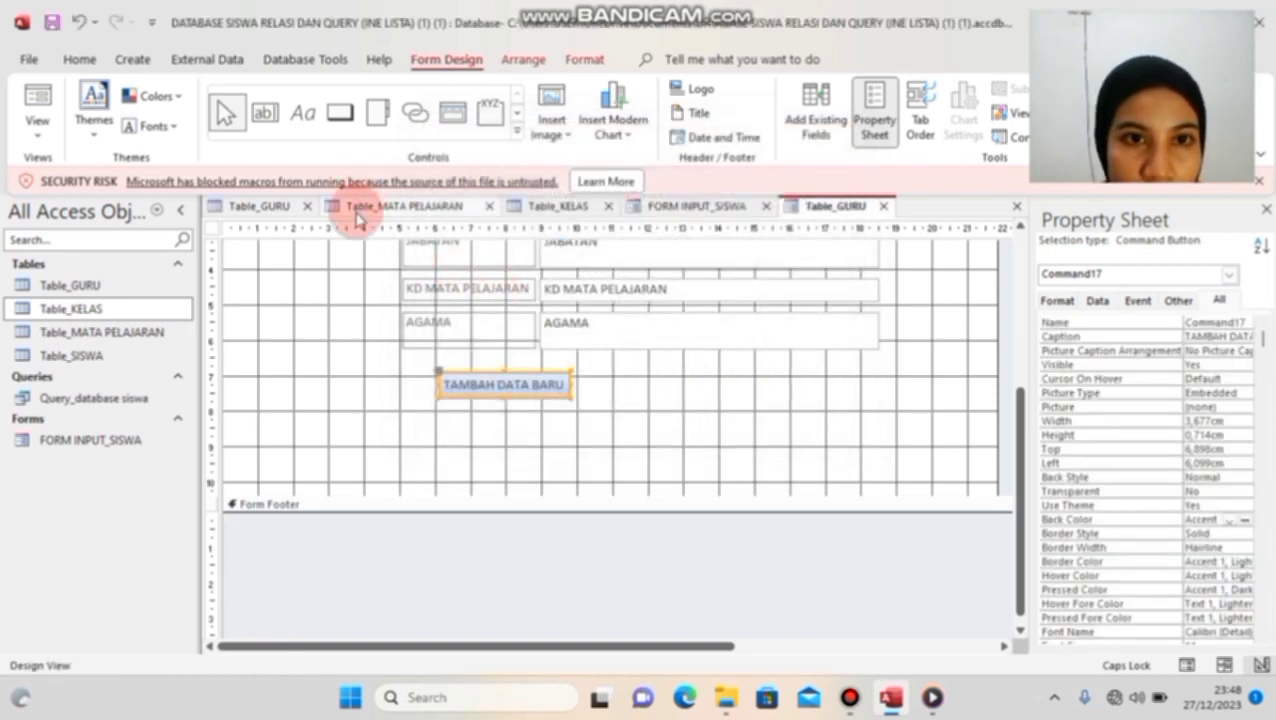
# Step: Draw a second command button about 2.3 by 0.7 cm beside TAMBAH DATA BARU and assign it the Record Operations action Delete Record
pyautogui.click(340, 116)
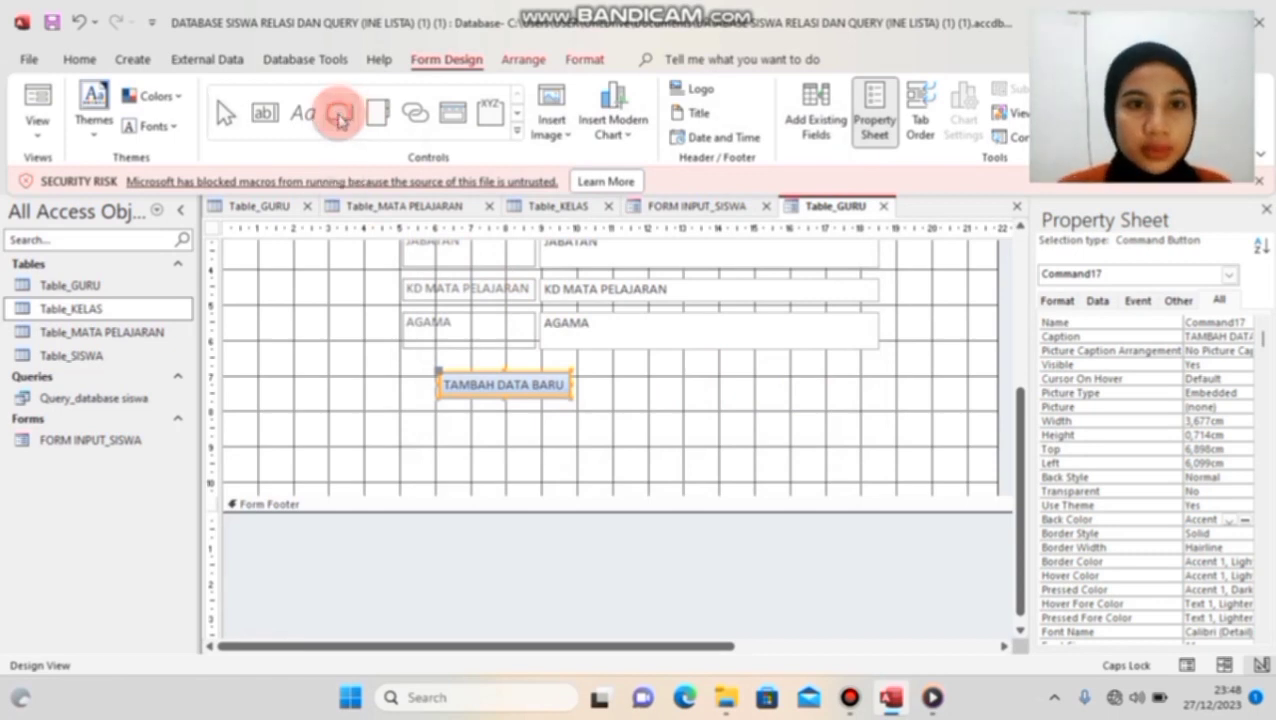
pyautogui.moveTo(598, 376); pyautogui.dragTo(684, 400)
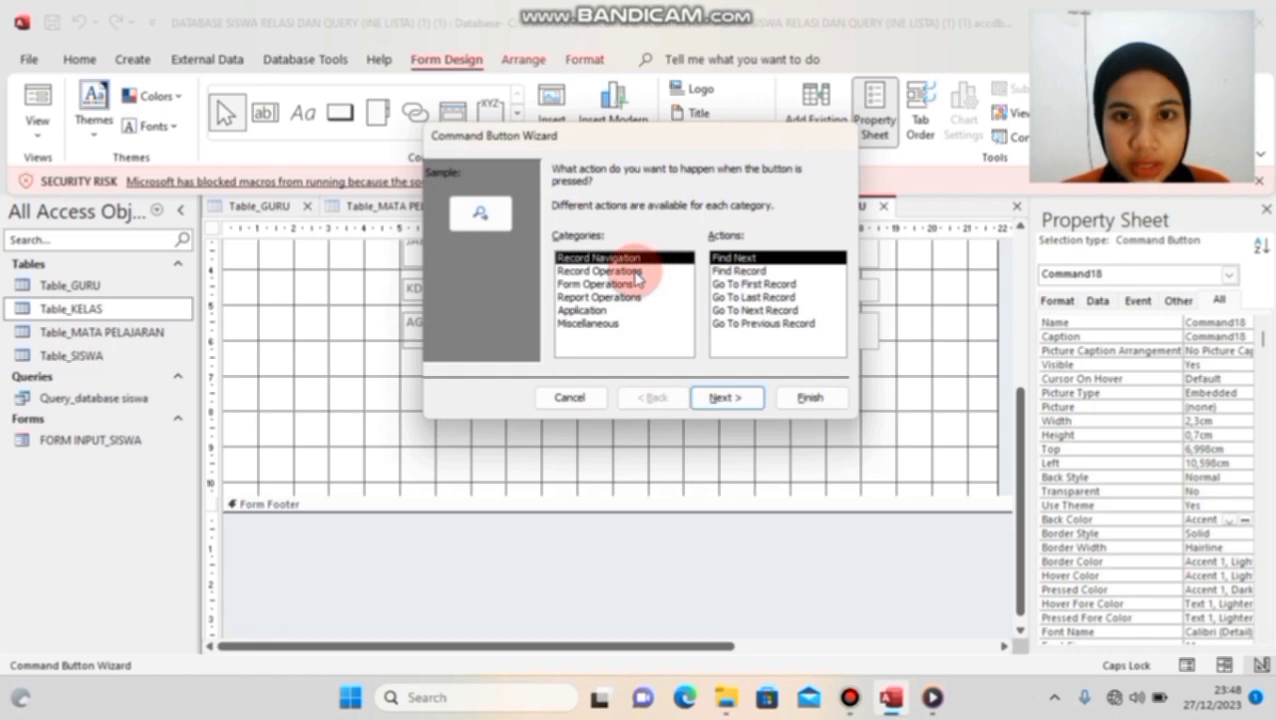
pyautogui.click(636, 272)
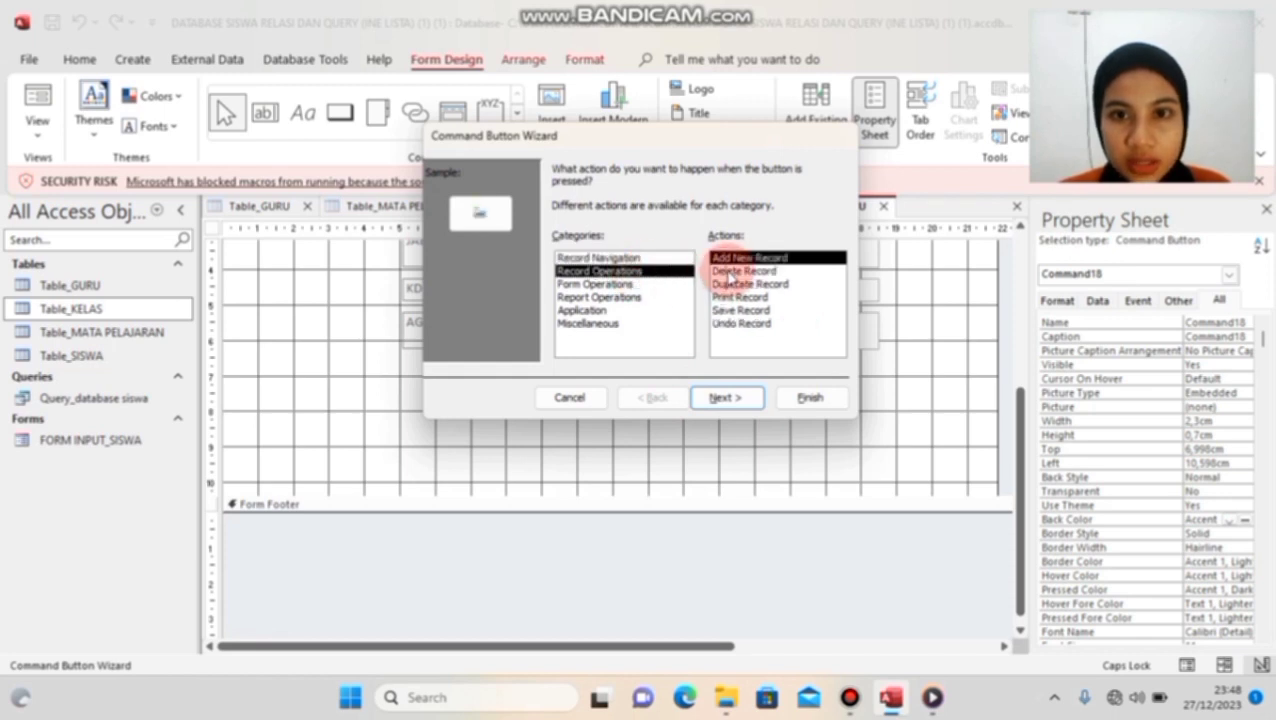
pyautogui.click(730, 272)
pyautogui.click(720, 397)
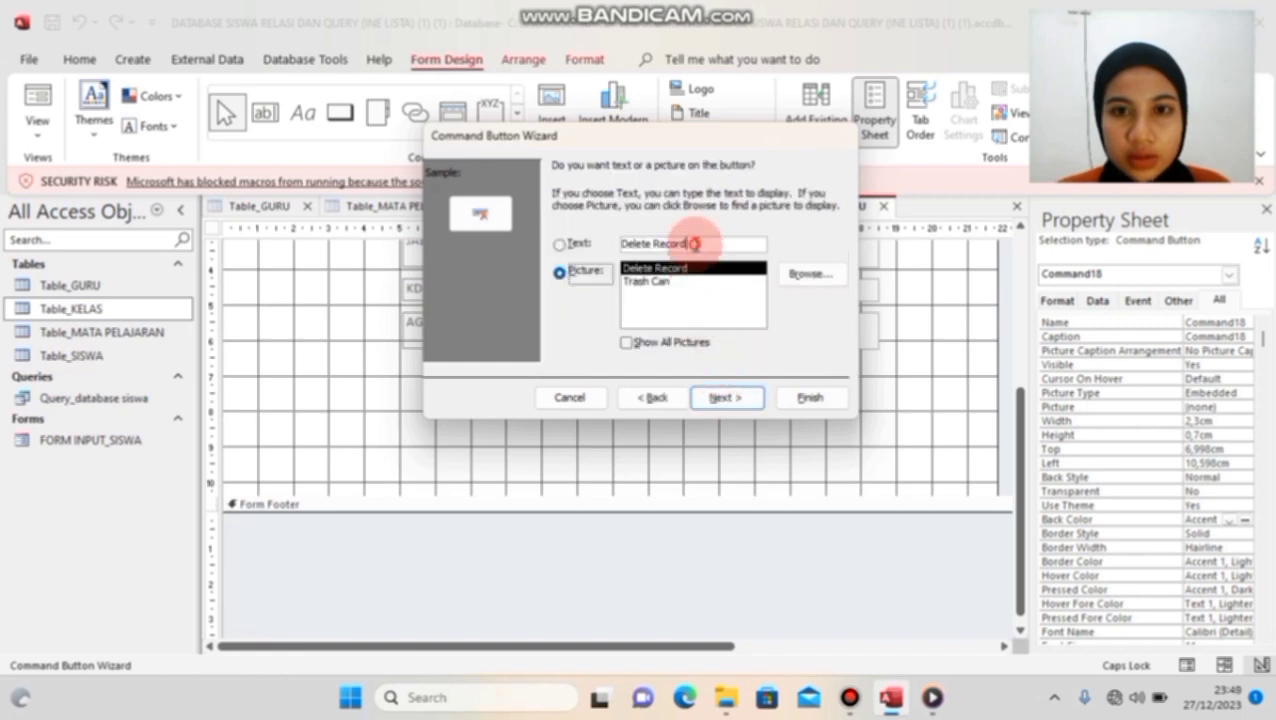
# Step: Give the delete-record button the text caption HAPUS and finish the wizard
pyautogui.click(694, 243)
pyautogui.press('BackSpace')
pyautogui.press('BackSpace')
pyautogui.press('BackSpace')
pyautogui.press('BackSpace')
pyautogui.press('BackSpace')
pyautogui.press('BackSpace')
pyautogui.press('BackSpace')
pyautogui.press('BackSpace')
pyautogui.press('BackSpace')
pyautogui.press('BackSpace')
pyautogui.press('BackSpace')
pyautogui.press('BackSpace')
pyautogui.press('BackSpace')
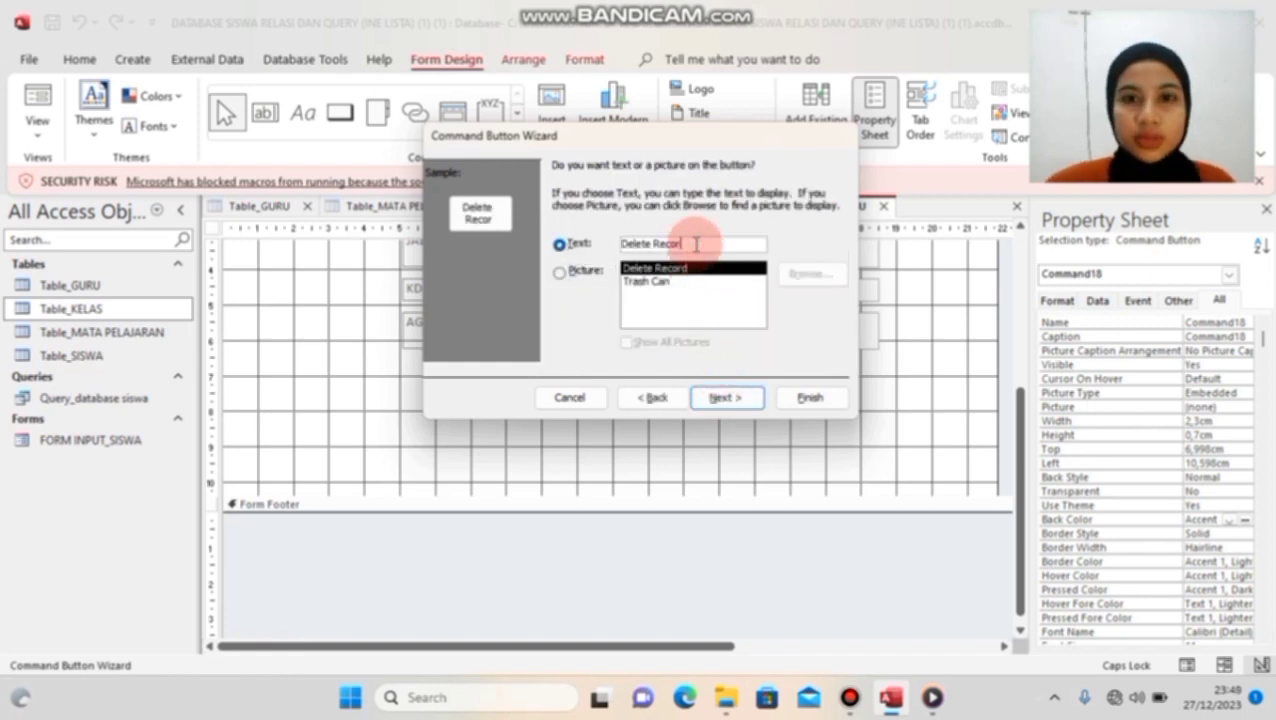
pyautogui.write('HAPUS')
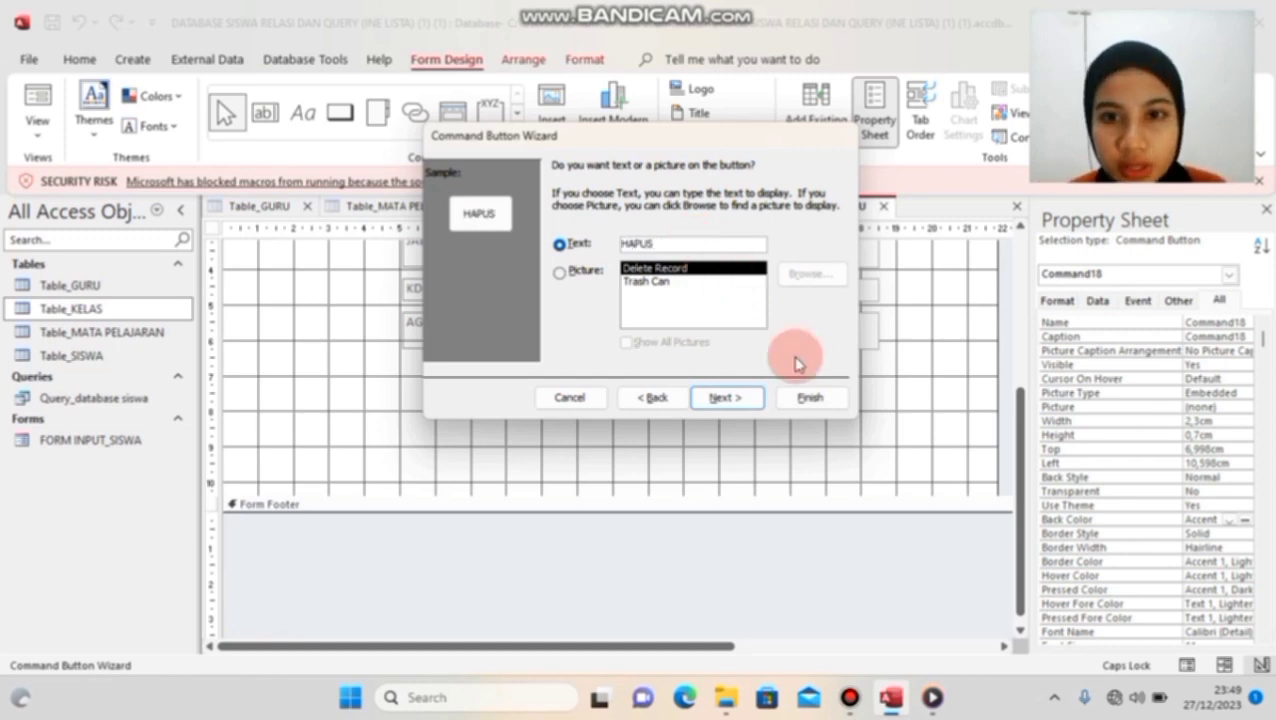
pyautogui.click(810, 397)
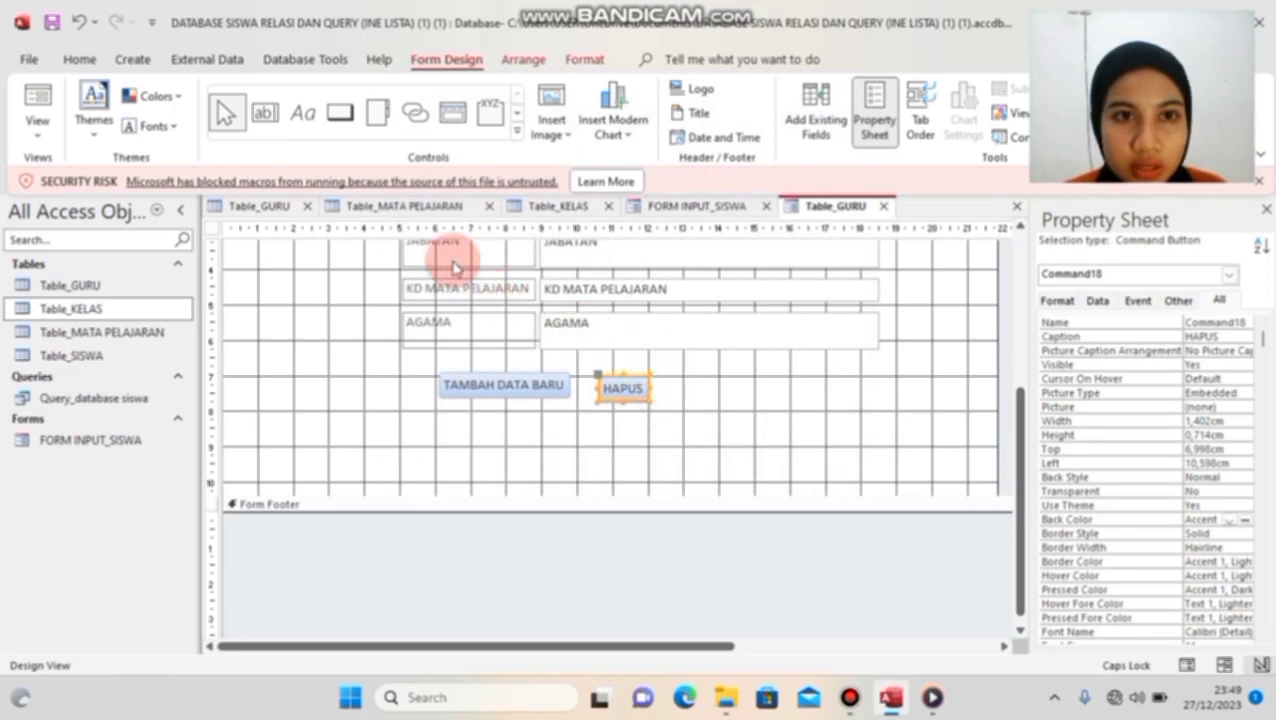
# Step: Draw a third command button about 2.1 by 0.7 cm beside HAPUS with the Record Operations action Save Record, shown as text
pyautogui.click(340, 114)
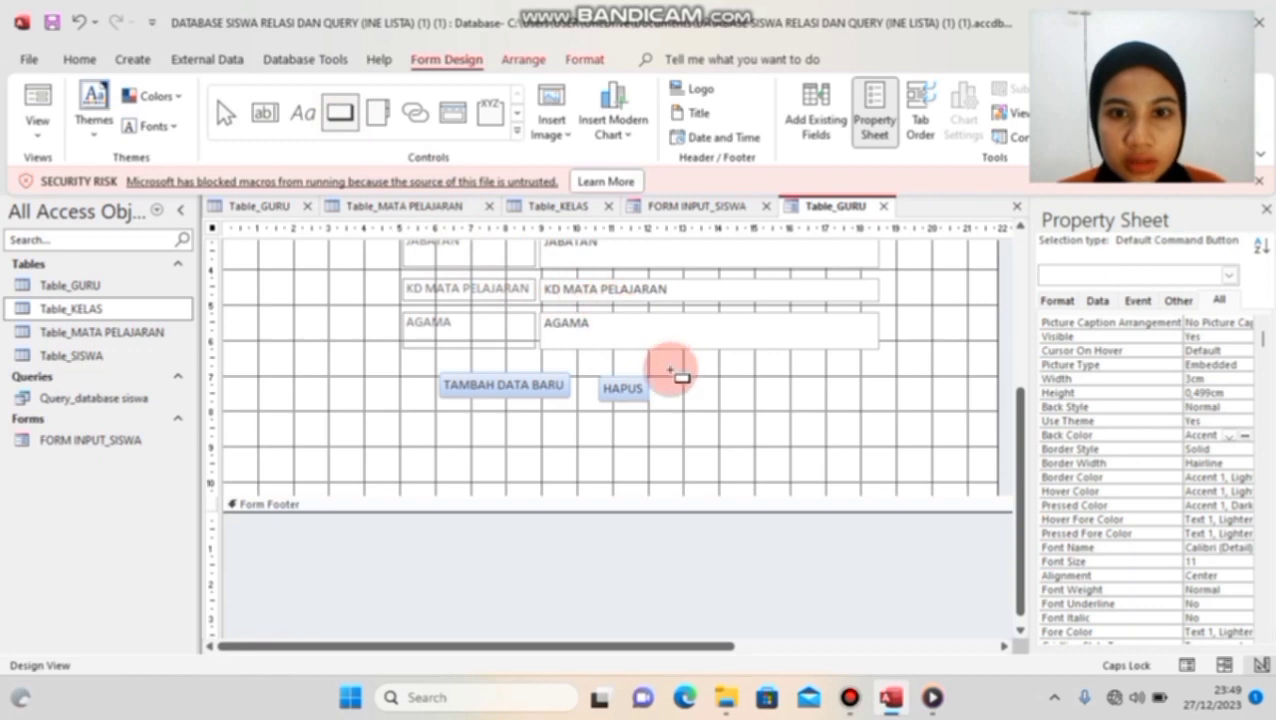
pyautogui.moveTo(672, 370); pyautogui.dragTo(744, 401)
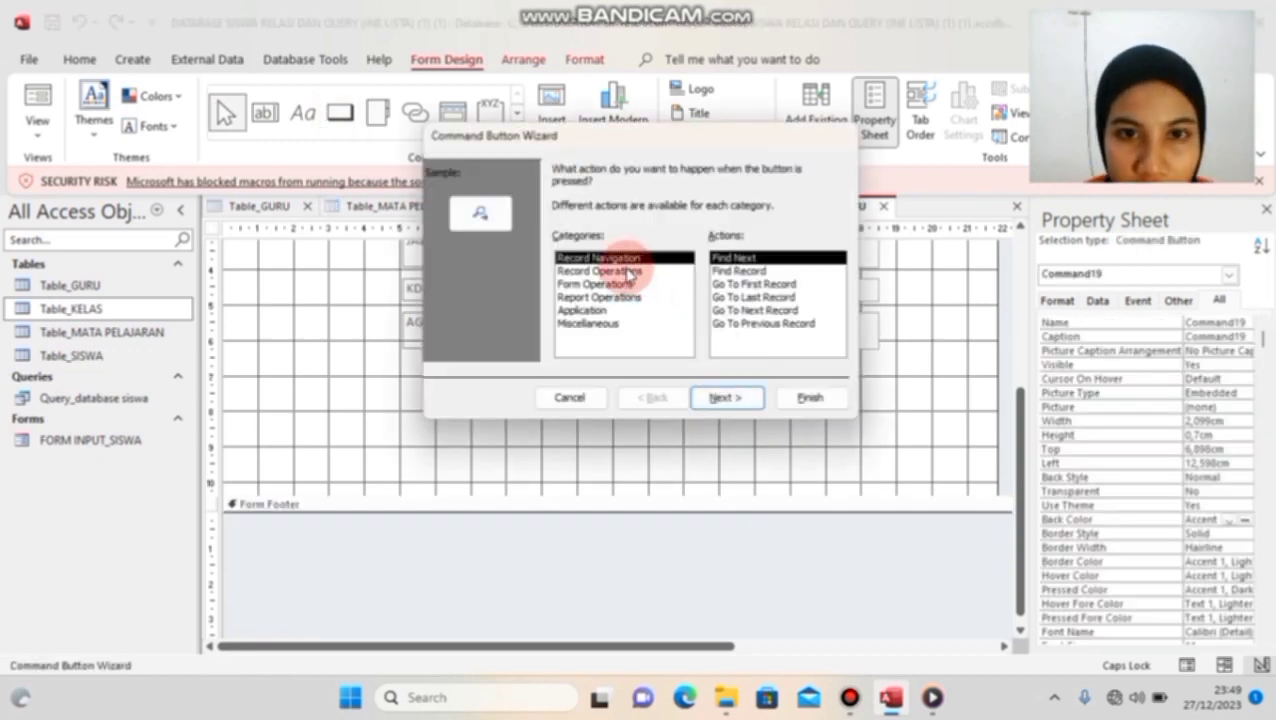
pyautogui.click(628, 272)
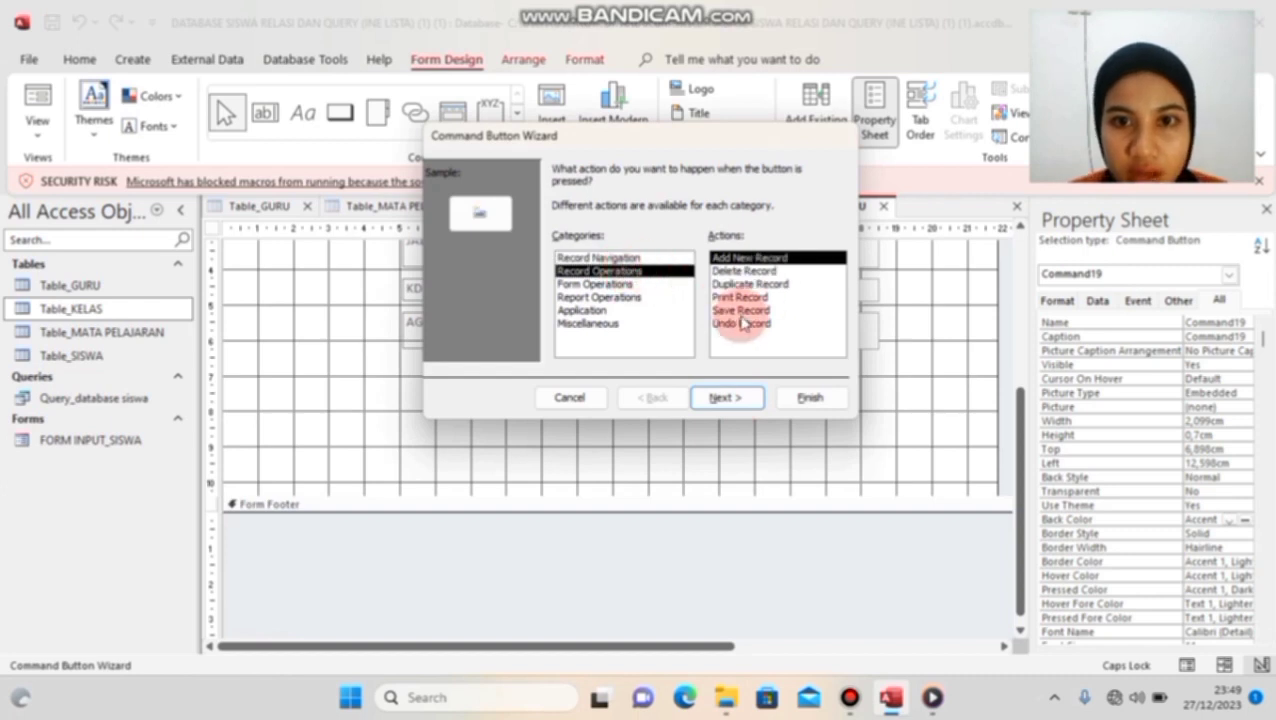
pyautogui.click(740, 310)
pyautogui.click(726, 397)
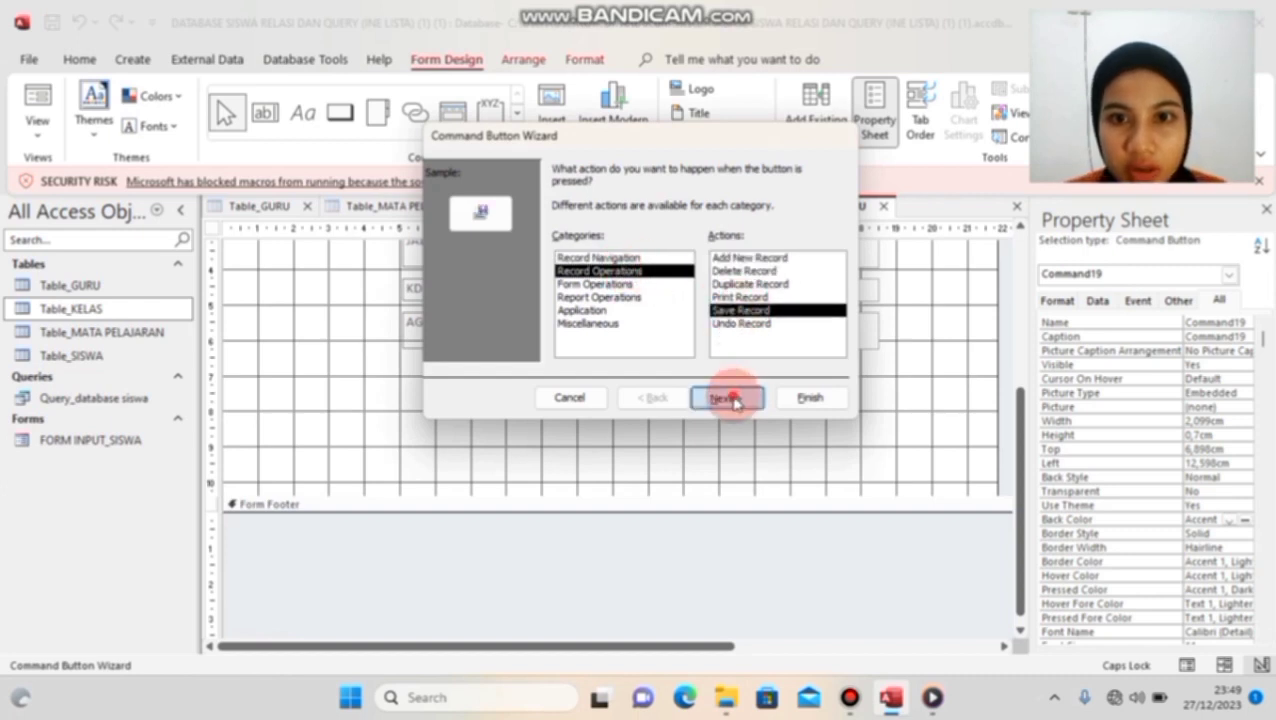
pyautogui.click(710, 243)
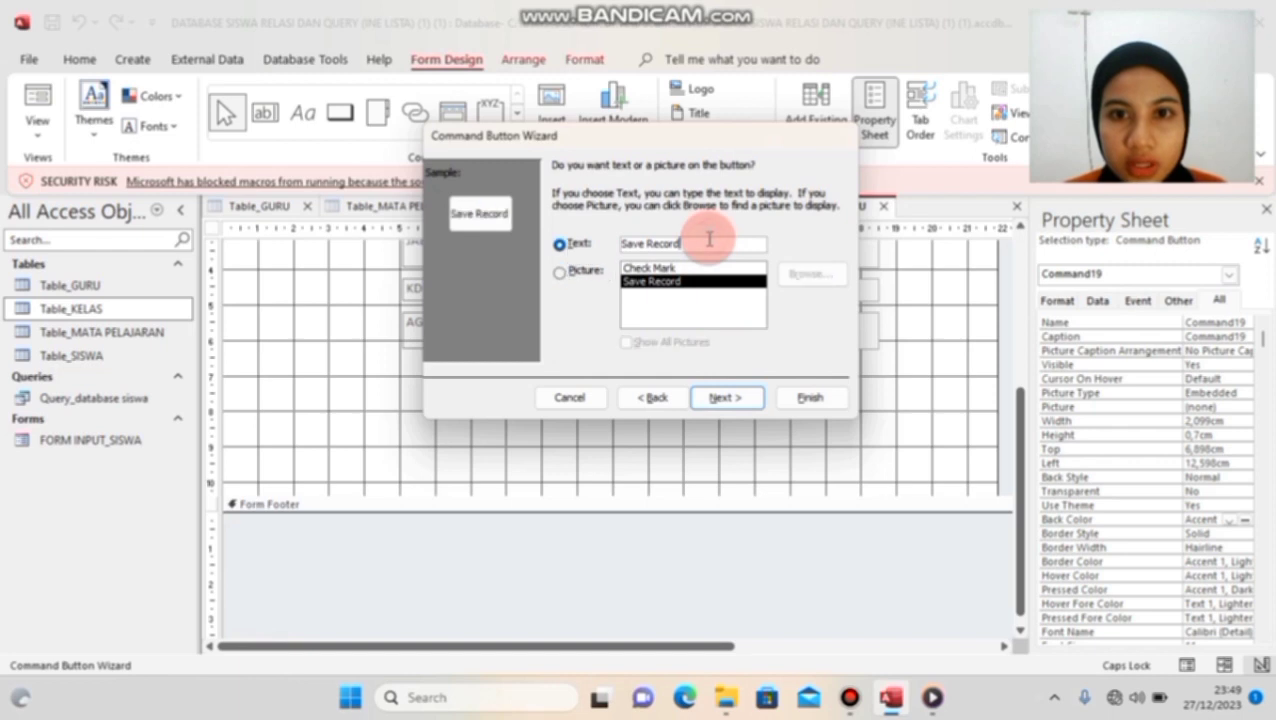
# Step: Caption the save-record command button SIMPAN and finish creating it
pyautogui.press('BackSpace')
pyautogui.press('BackSpace')
pyautogui.press('BackSpace')
pyautogui.press('BackSpace')
pyautogui.press('BackSpace')
pyautogui.press('BackSpace')
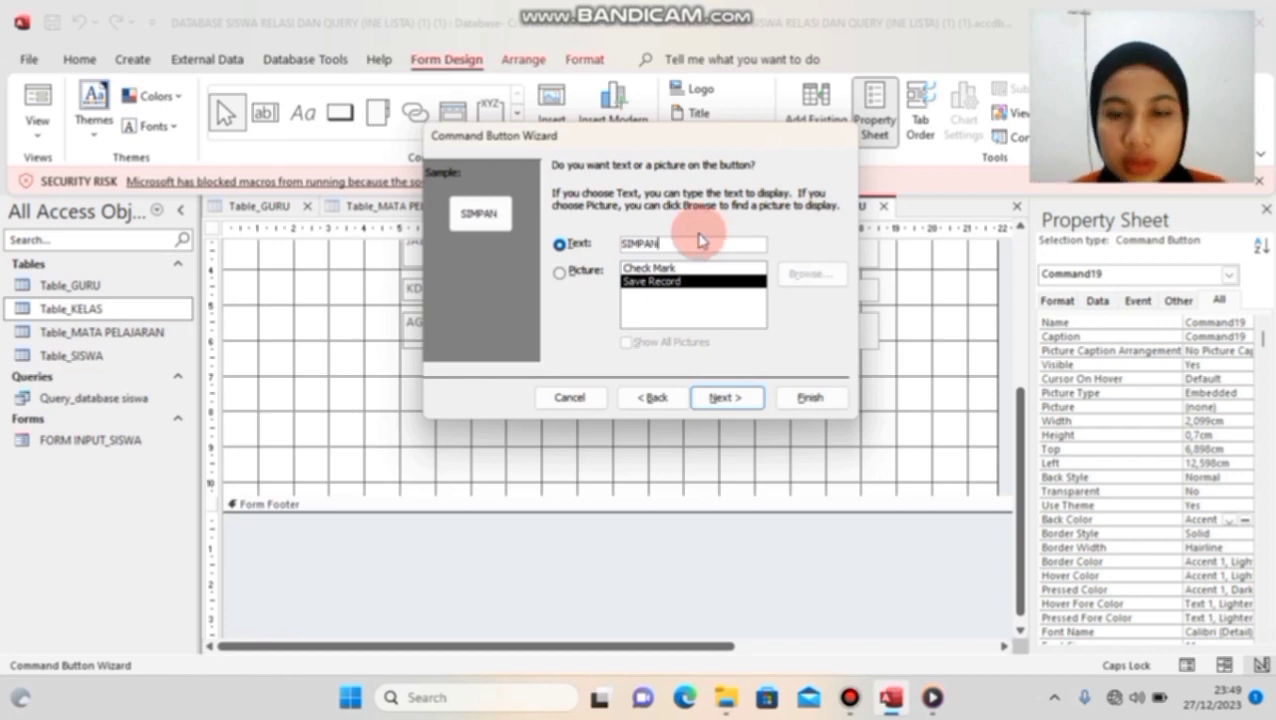
pyautogui.click(785, 397)
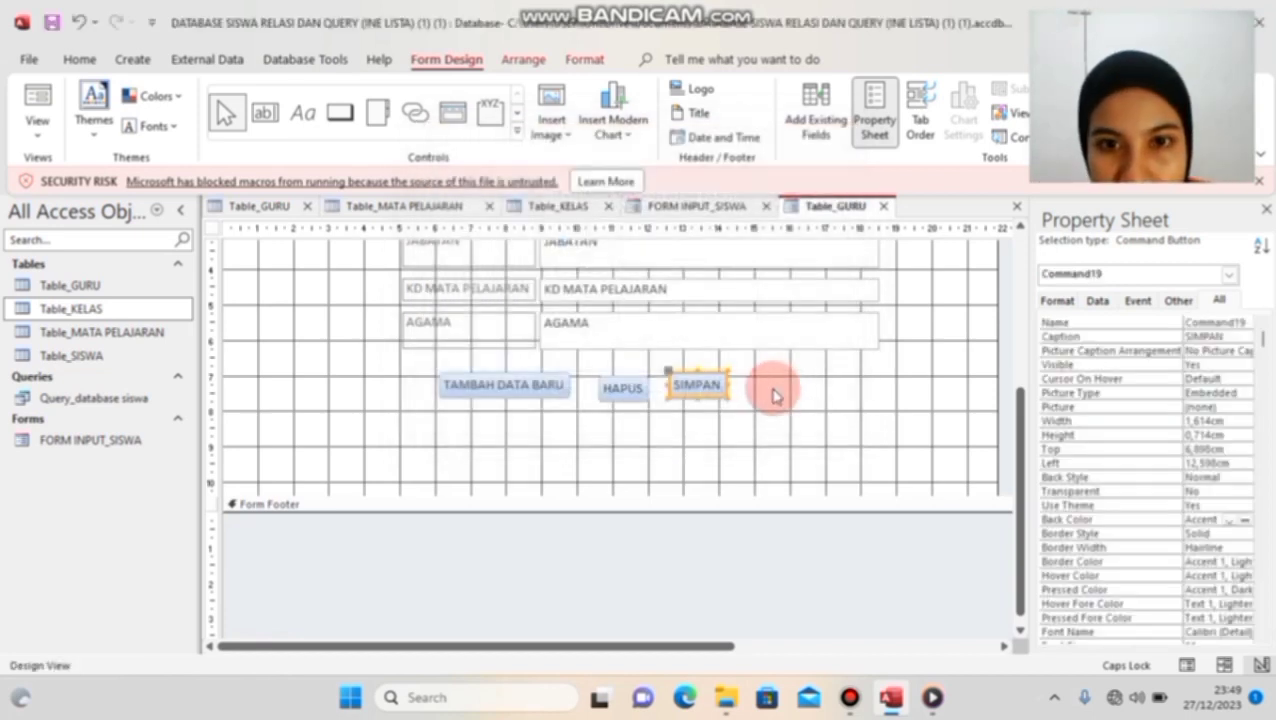
# Step: Add a command button beside SIMPAN with the Close Form action from the Form Operations category
pyautogui.click(338, 118)
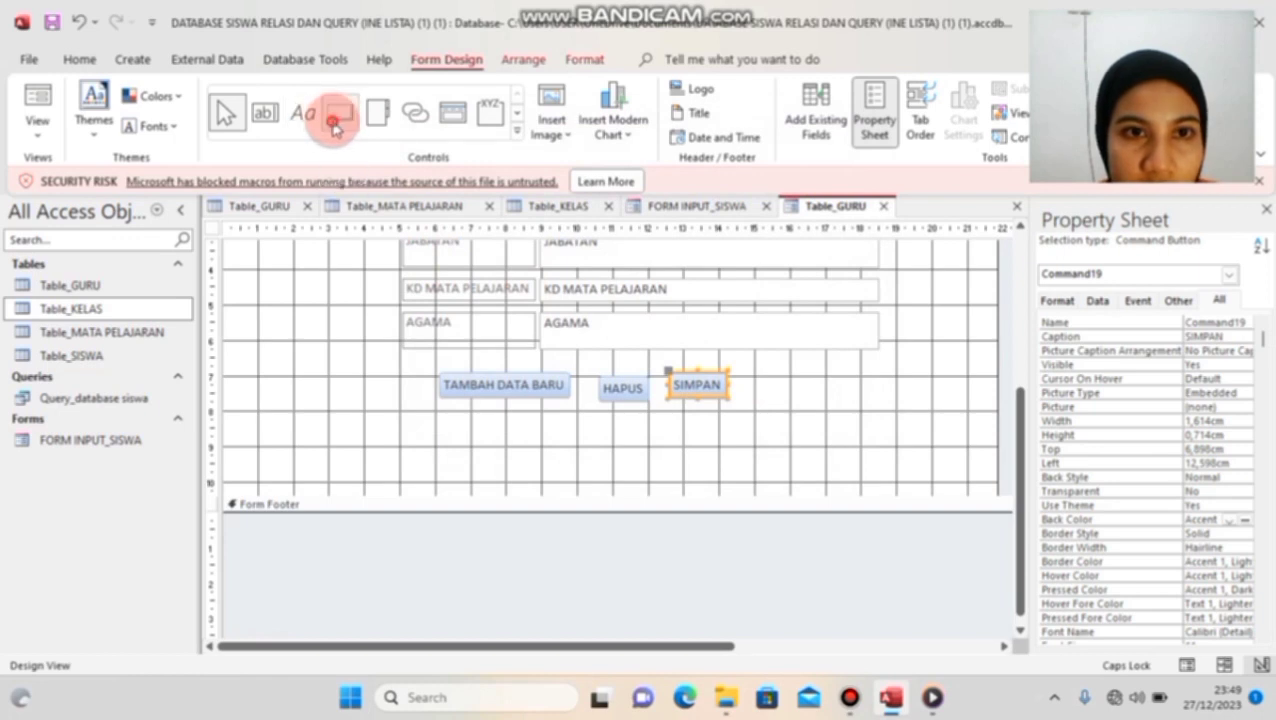
pyautogui.moveTo(752, 376); pyautogui.dragTo(858, 395)
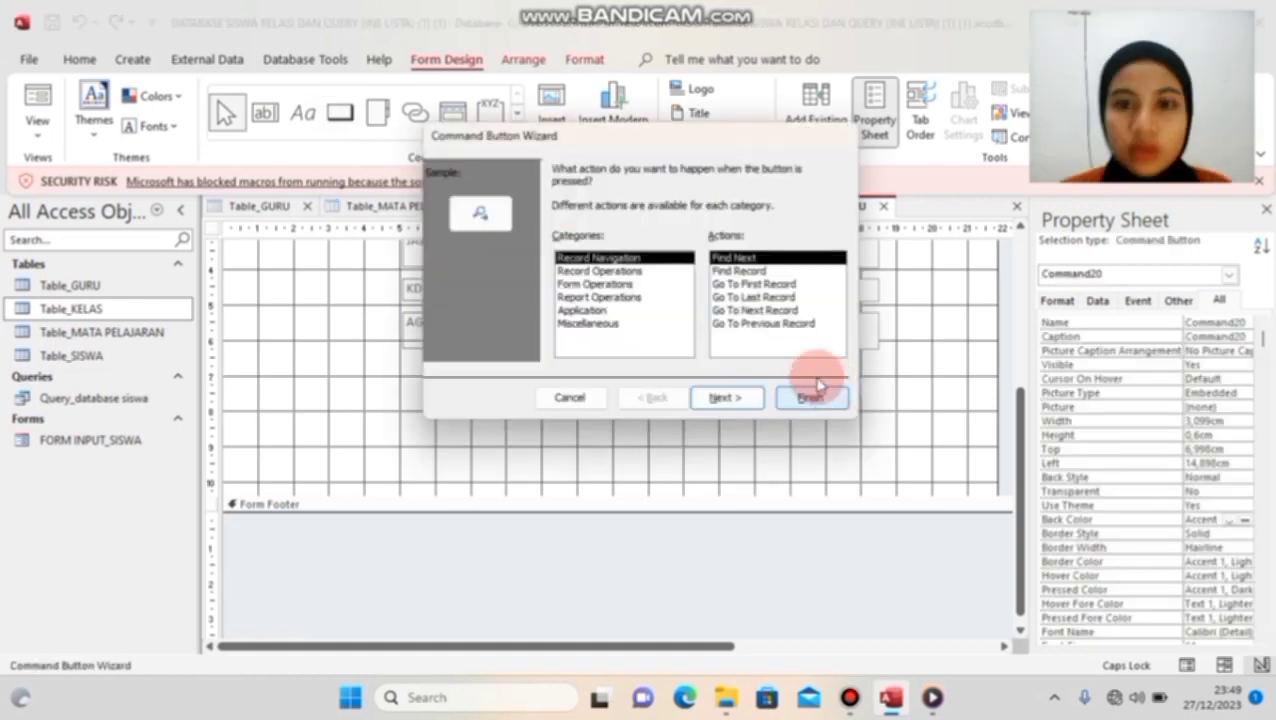
pyautogui.click(594, 285)
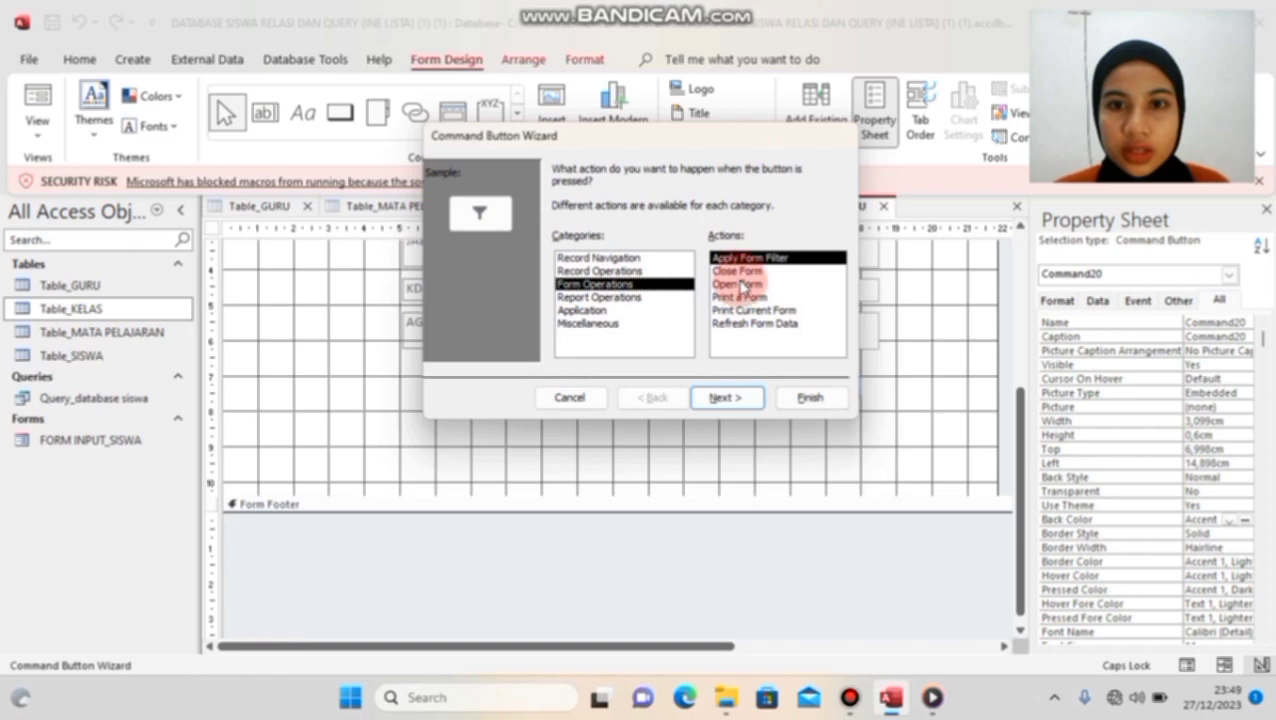
pyautogui.click(740, 271)
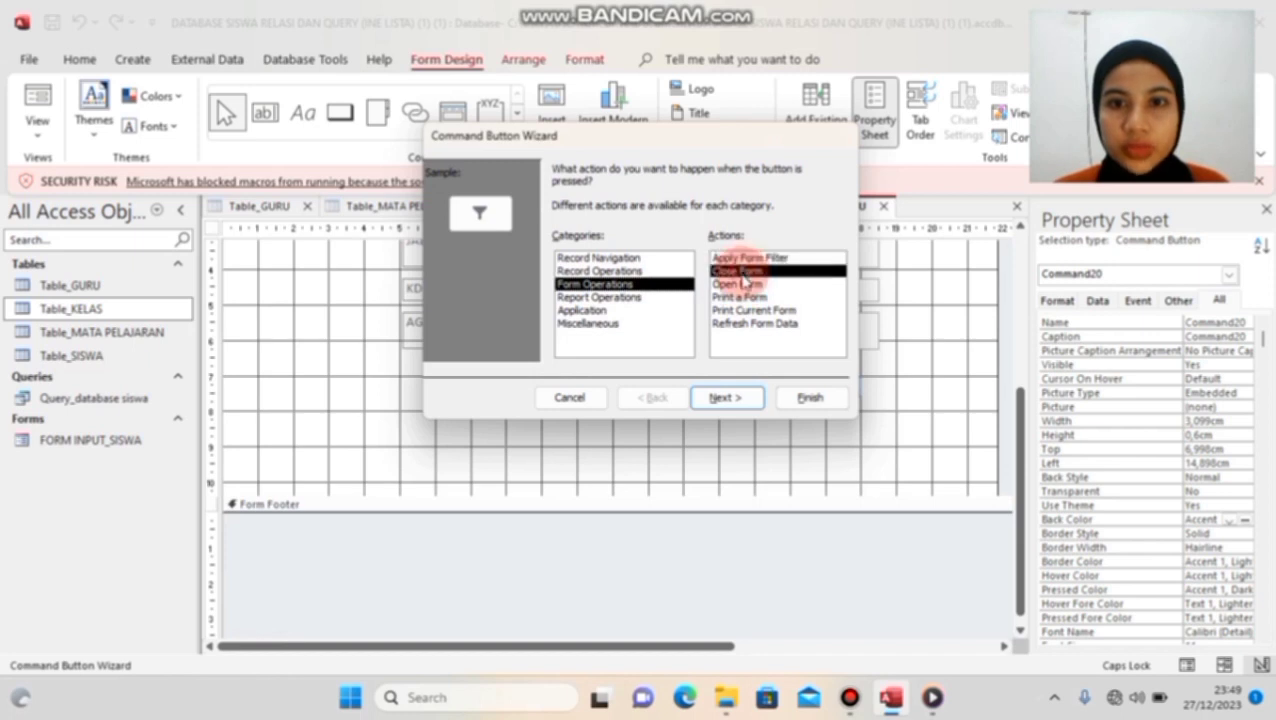
pyautogui.click(730, 398)
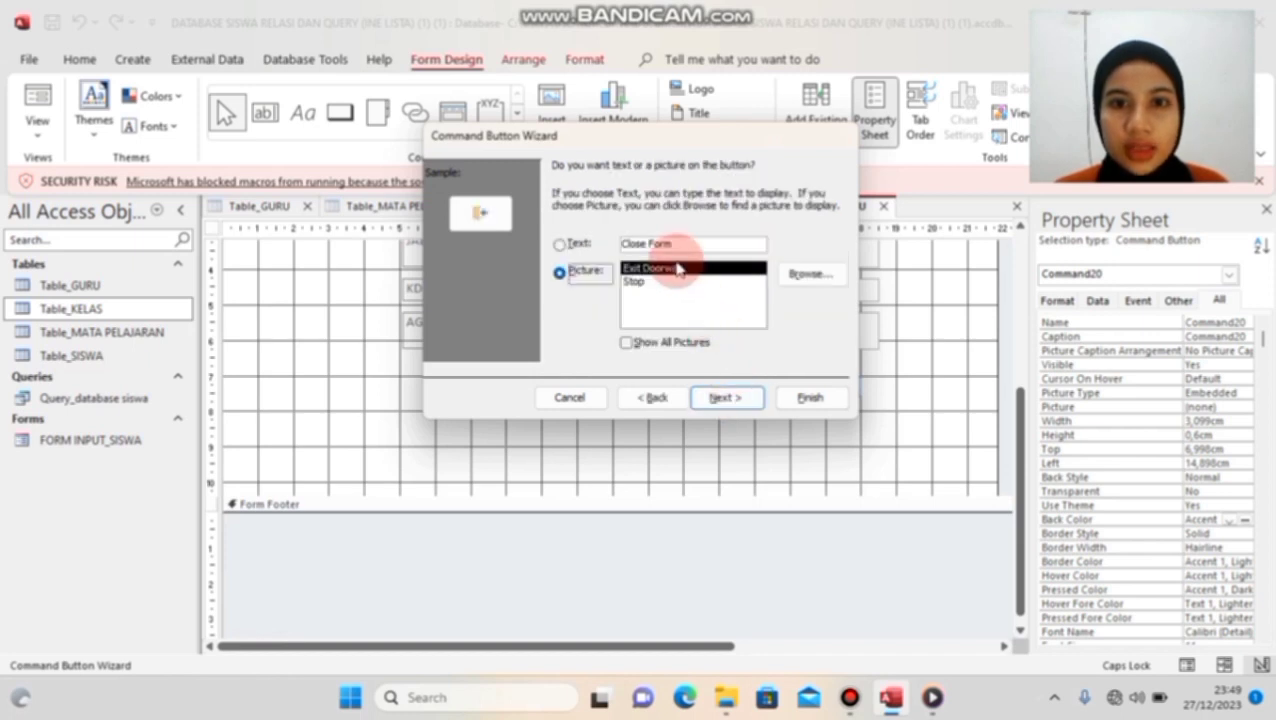
# Step: Show text instead of a picture on the close-form button, caption it KELUAR, and finish creating it
pyautogui.click(679, 242)
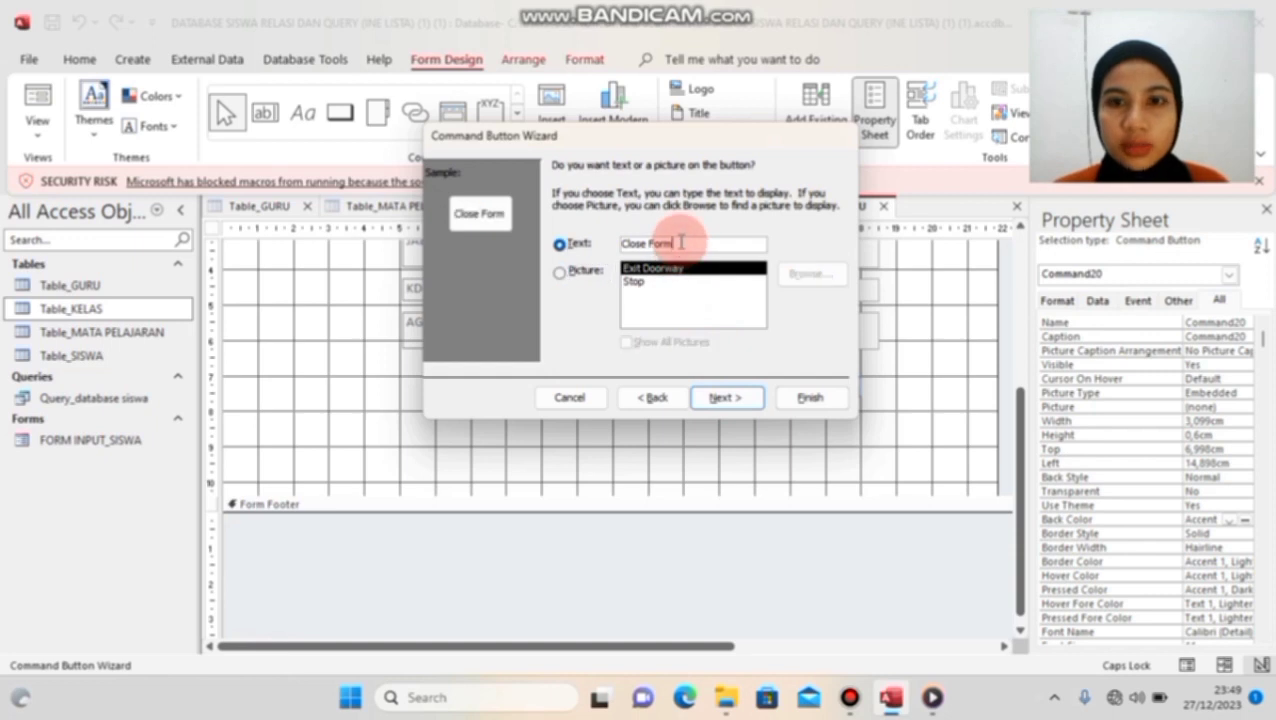
pyautogui.press('BackSpace')
pyautogui.press('BackSpace')
pyautogui.press('BackSpace')
pyautogui.press('BackSpace')
pyautogui.press('BackSpace')
pyautogui.press('BackSpace')
pyautogui.press('BackSpace')
pyautogui.press('BackSpace')
pyautogui.press('BackSpace')
pyautogui.press('BackSpace')
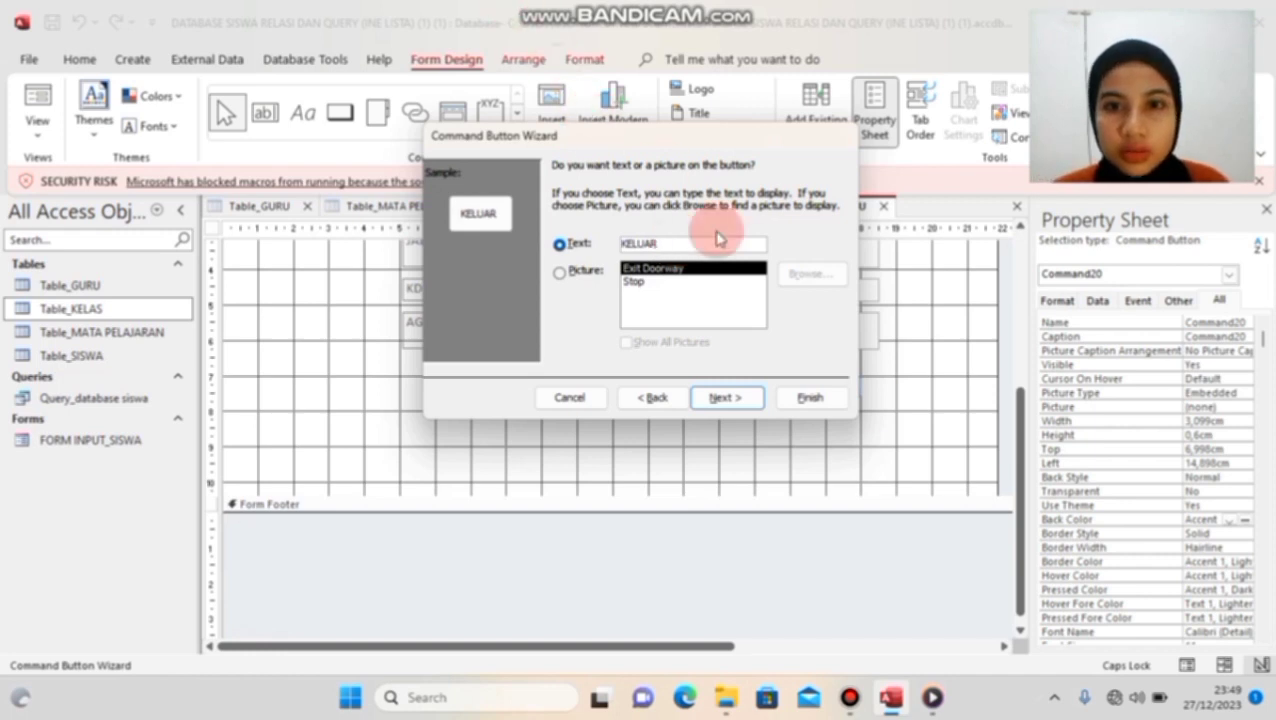
pyautogui.click(800, 395)
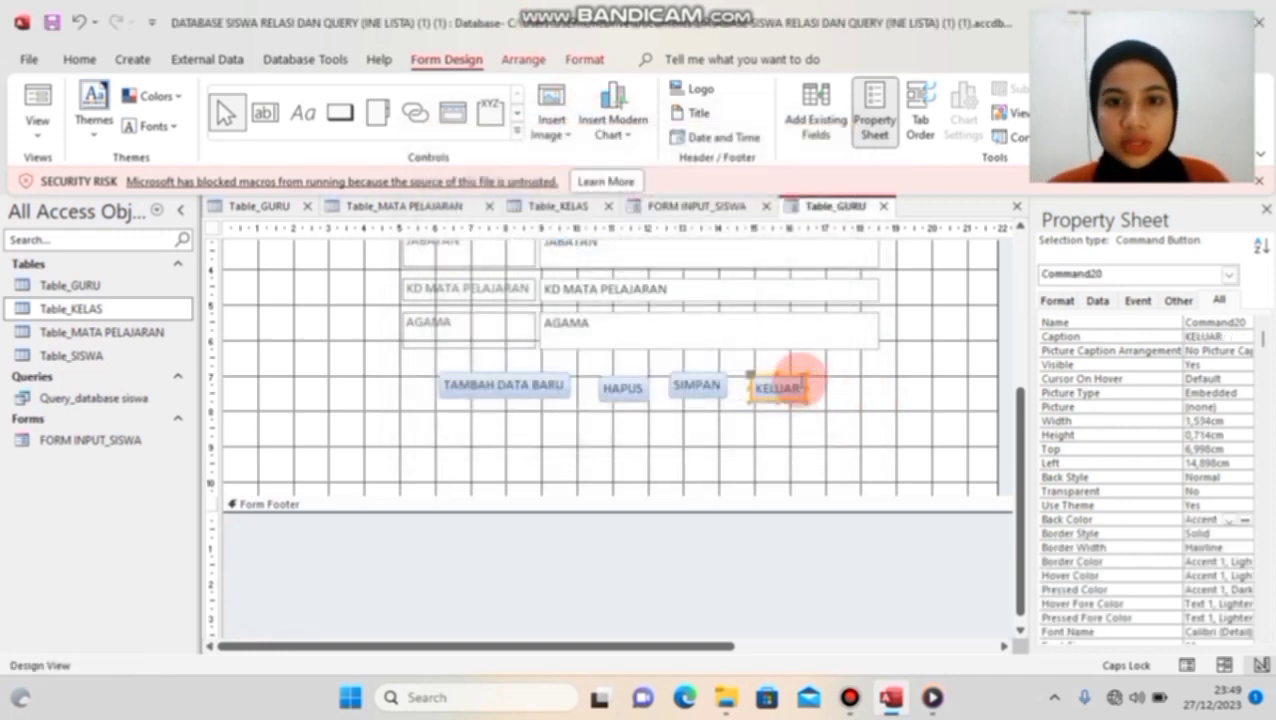
pyautogui.click(697, 425)
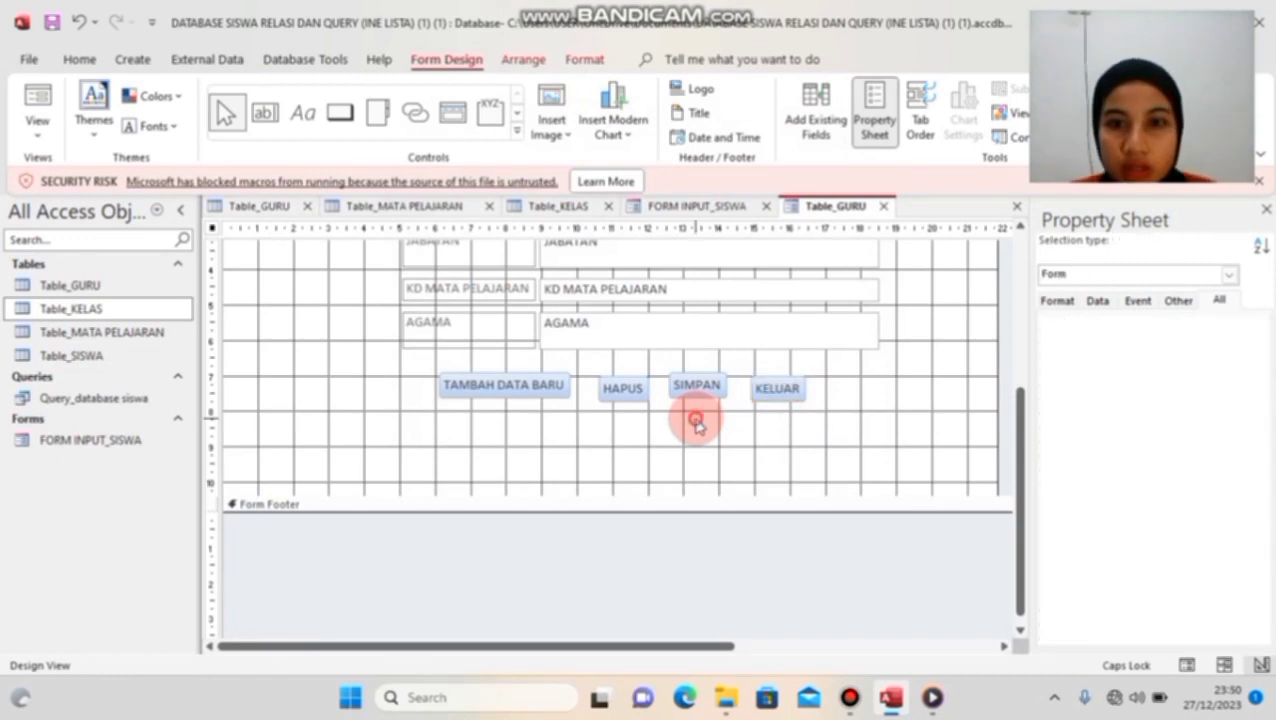
# Step: Arrange the TAMBAH DATA BARU, HAPUS, SIMPAN and KELUAR buttons in one spaced row below AGAMA, with their tops at about 6.6 cm
pyautogui.moveTo(522, 393)
pyautogui.mouseDown()
pyautogui.moveTo(499, 386)
pyautogui.moveTo(505, 376)
pyautogui.mouseUp()
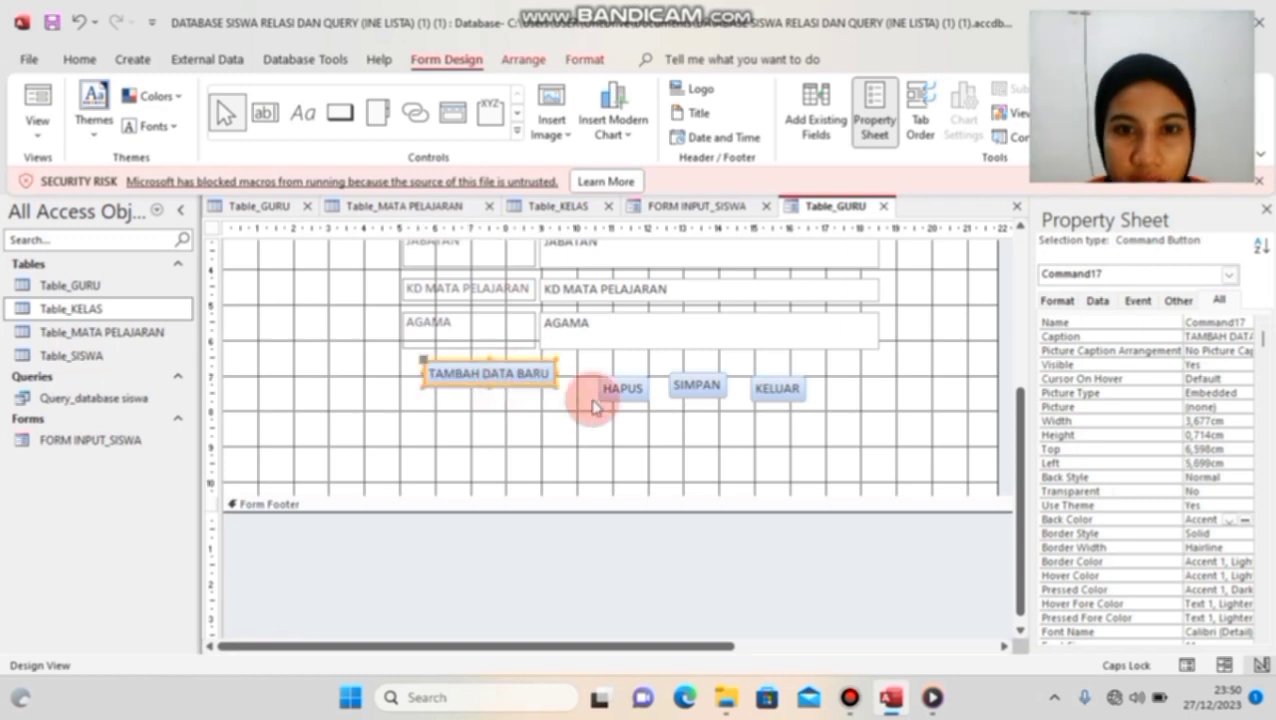
pyautogui.moveTo(640, 400); pyautogui.dragTo(682, 378)
pyautogui.moveTo(773, 388)
pyautogui.mouseDown()
pyautogui.moveTo(783, 365)
pyautogui.moveTo(817, 370)
pyautogui.moveTo(788, 373)
pyautogui.mouseUp()
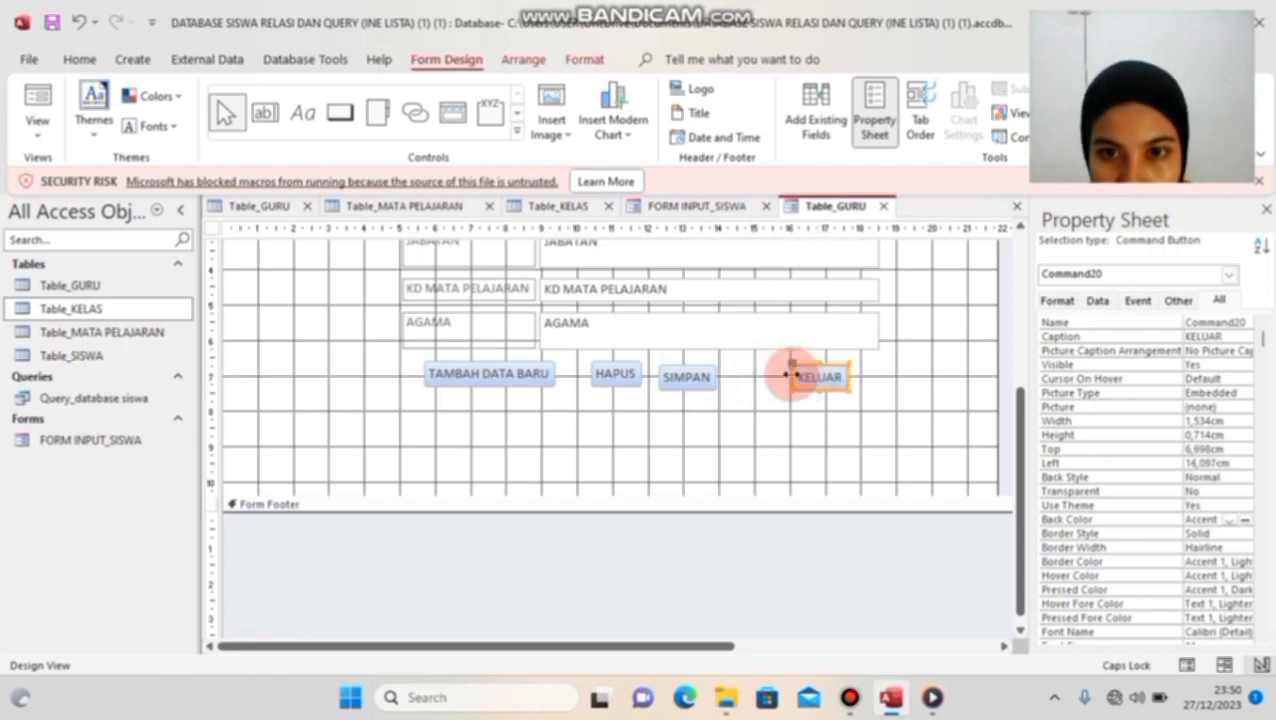
pyautogui.moveTo(678, 378); pyautogui.dragTo(721, 377)
pyautogui.click(600, 371)
pyautogui.moveTo(601, 371); pyautogui.dragTo(623, 372)
pyautogui.moveTo(503, 372)
pyautogui.mouseDown()
pyautogui.moveTo(523, 372)
pyautogui.moveTo(516, 364)
pyautogui.mouseUp()
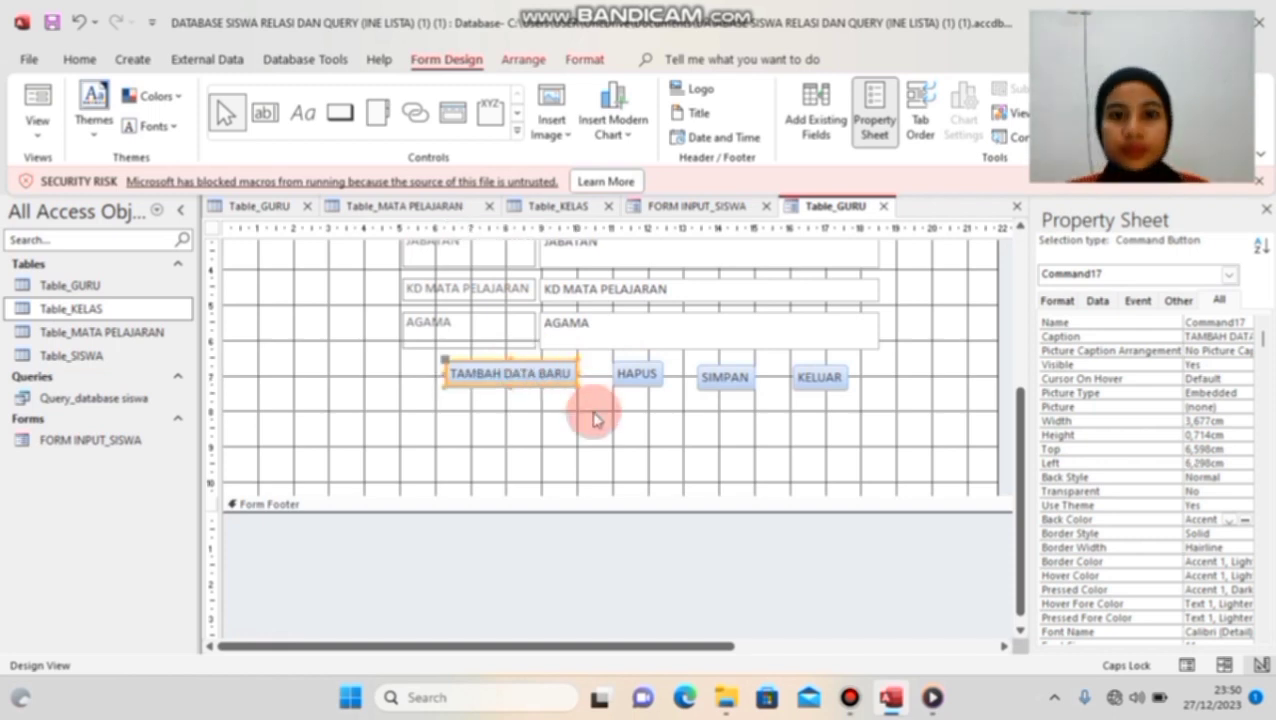
pyautogui.click(731, 390)
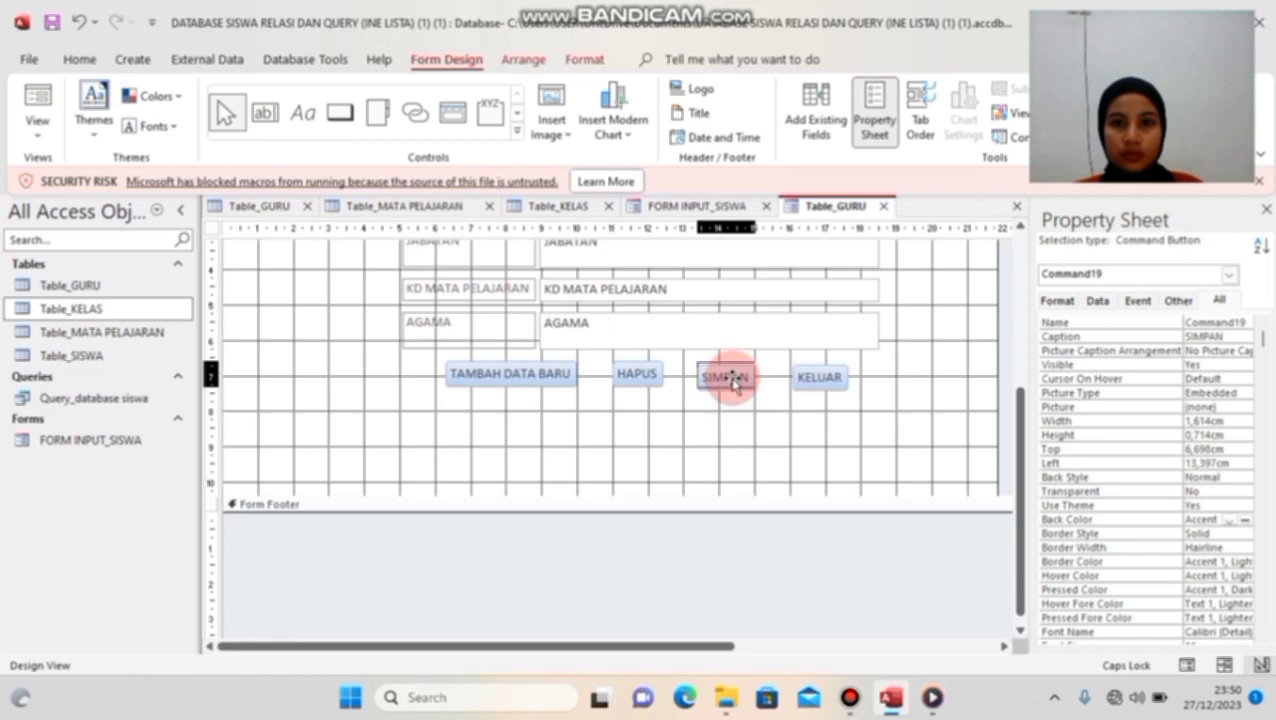
pyautogui.click(826, 378)
pyautogui.moveTo(826, 378); pyautogui.dragTo(817, 380)
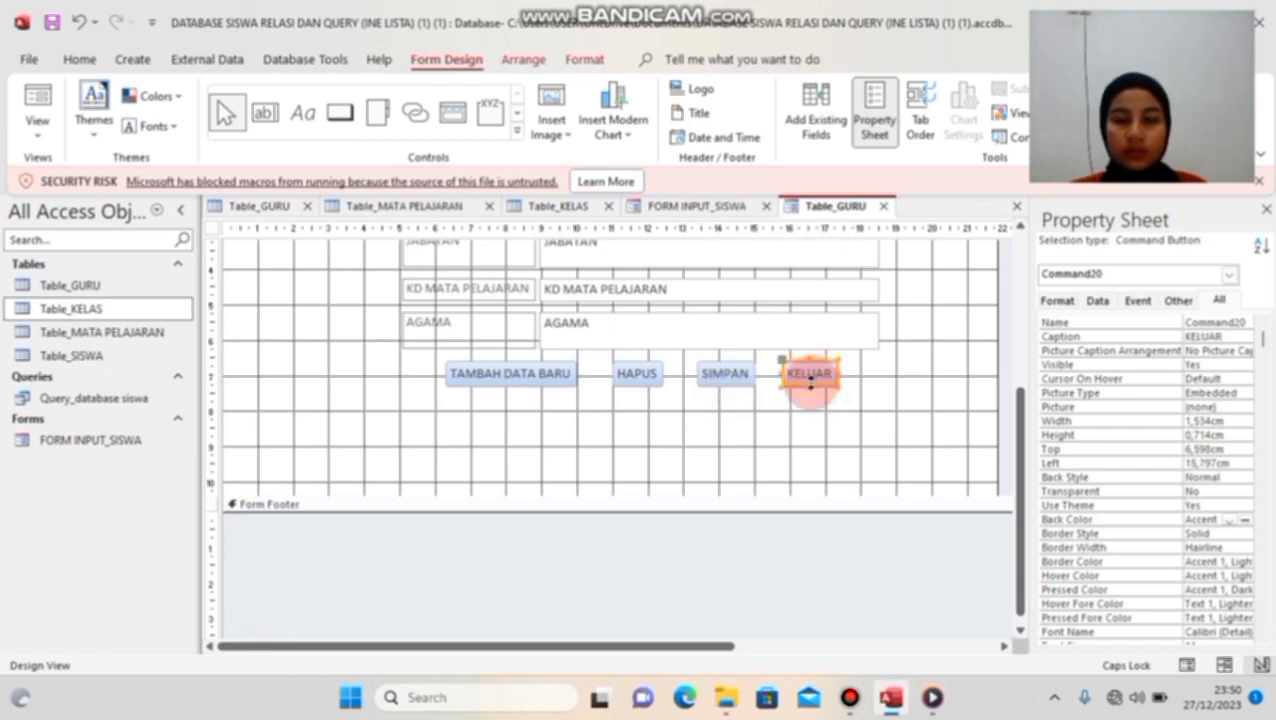
# Step: Replace the form header's logo with the picture IMG_20231222_205749 from the INE LISTA folder
pyautogui.scroll(4, 811, 384)
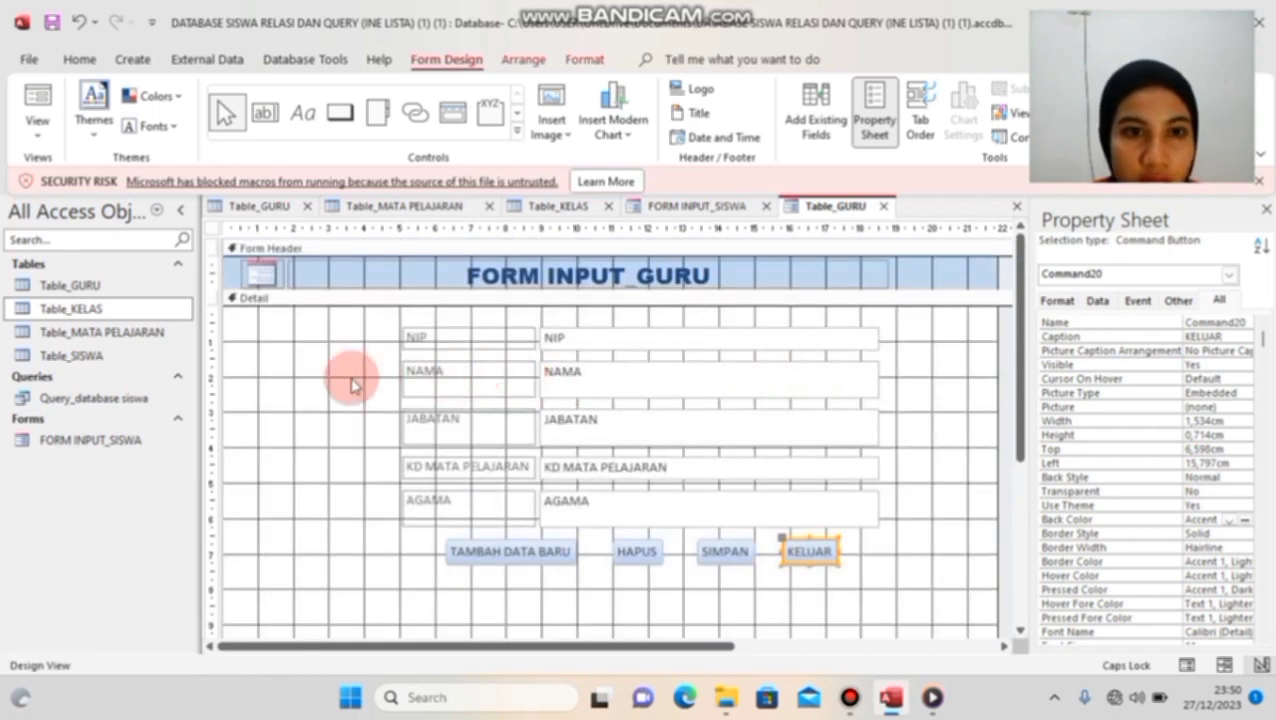
pyautogui.click(260, 272)
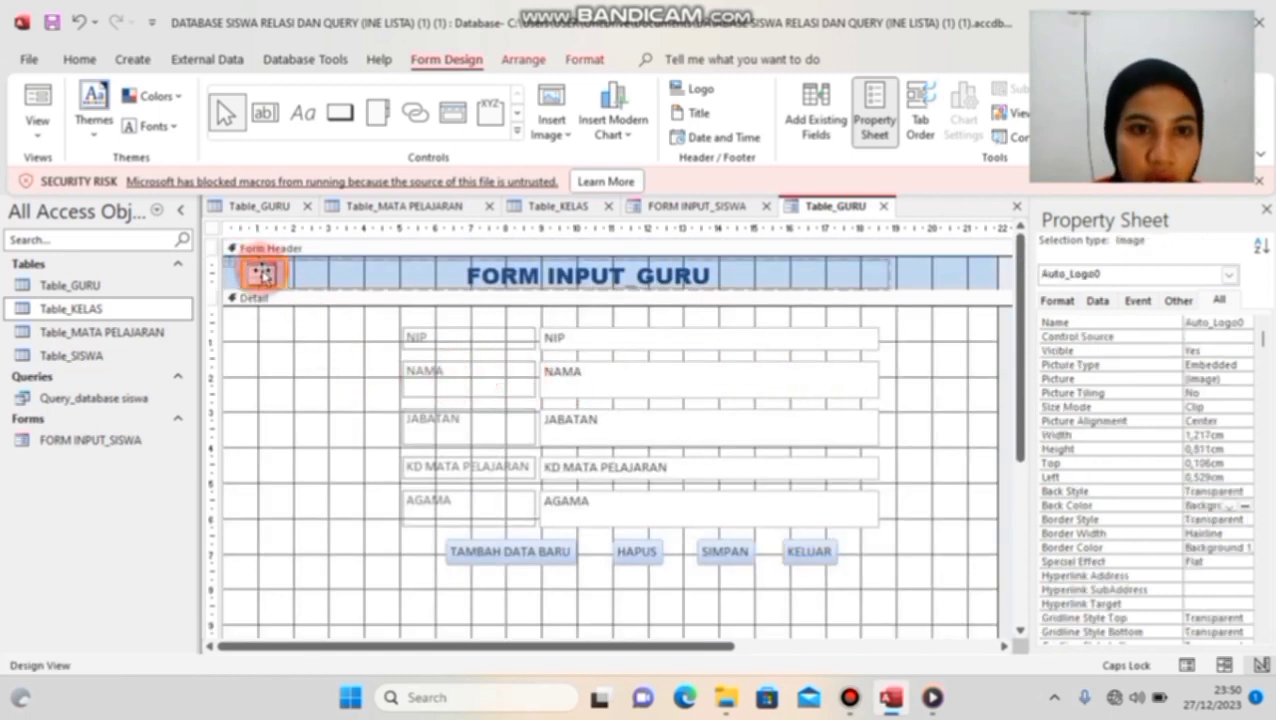
pyautogui.click(710, 92)
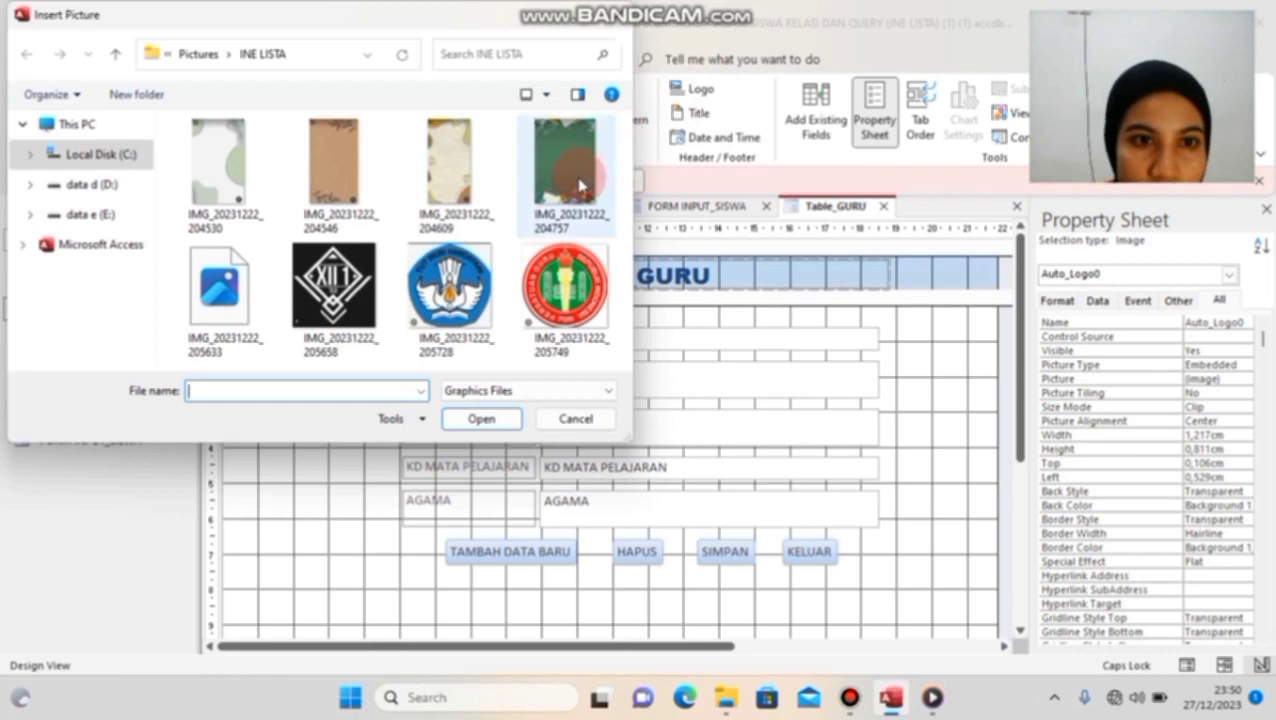
pyautogui.click(562, 283)
pyautogui.doubleClick(562, 283)
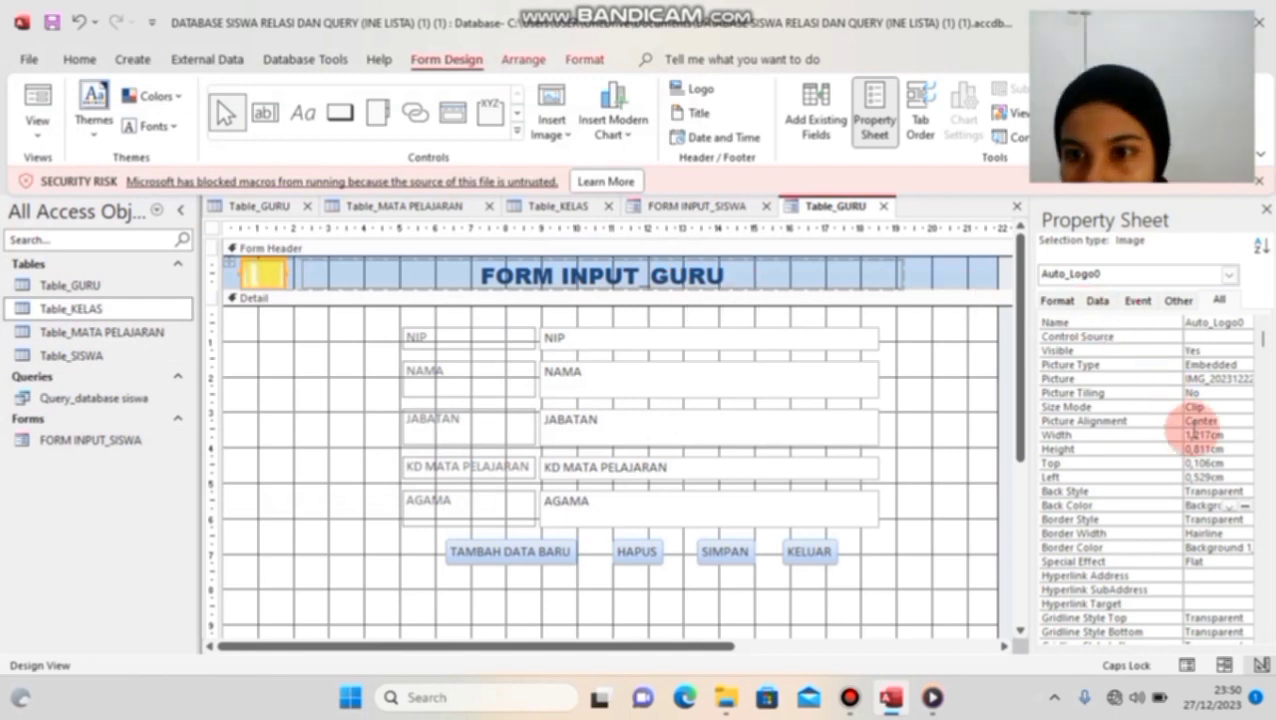
# Step: Set the header logo's Size Mode to Zoom
pyautogui.click(1205, 407)
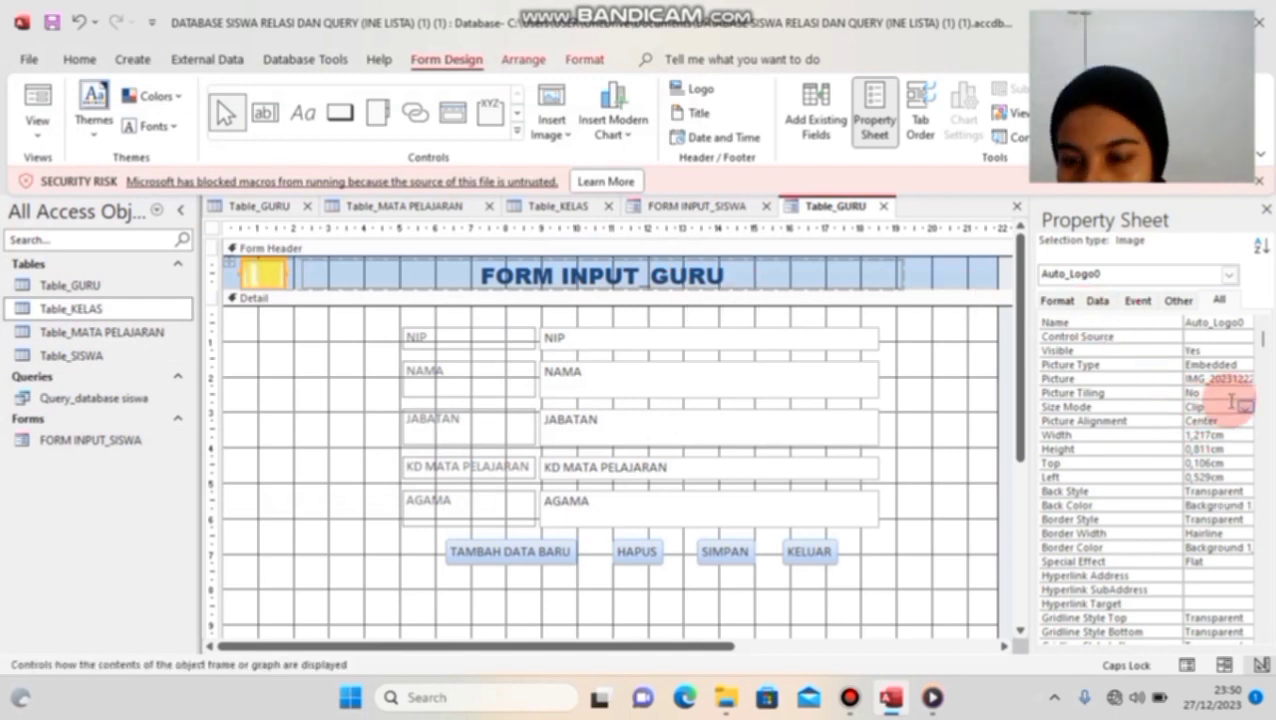
pyautogui.click(1246, 407)
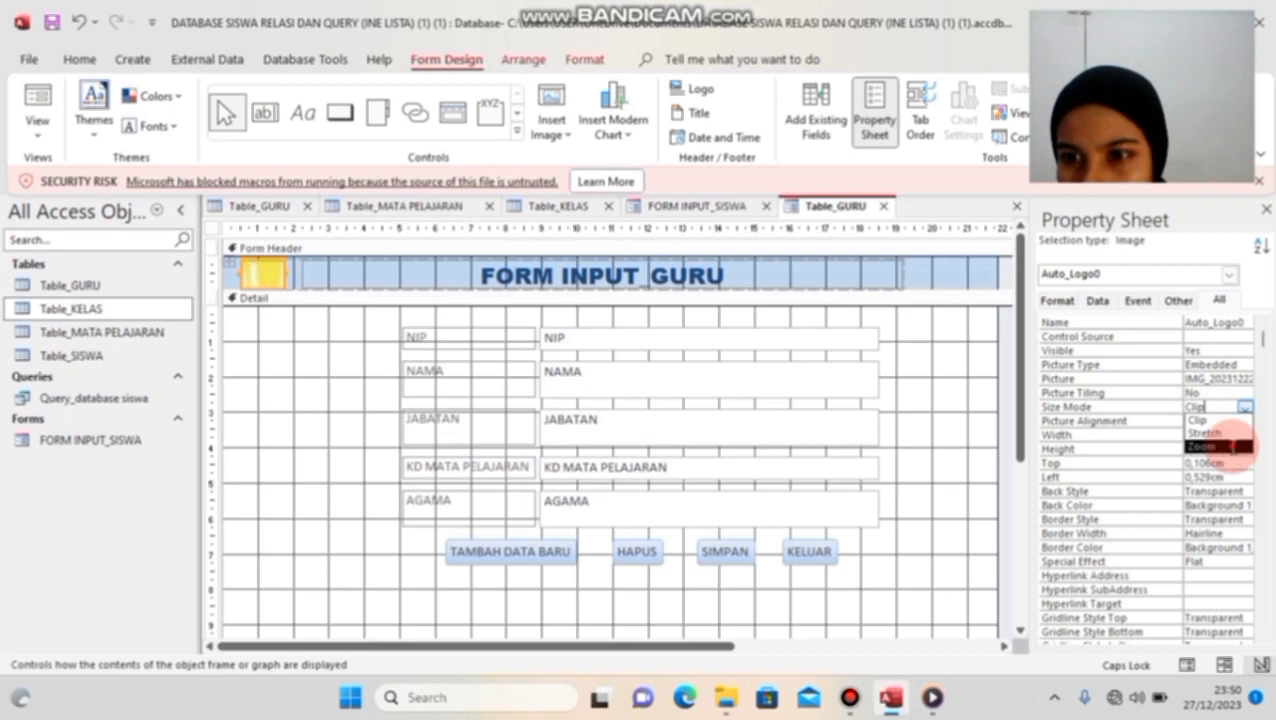
pyautogui.click(1230, 449)
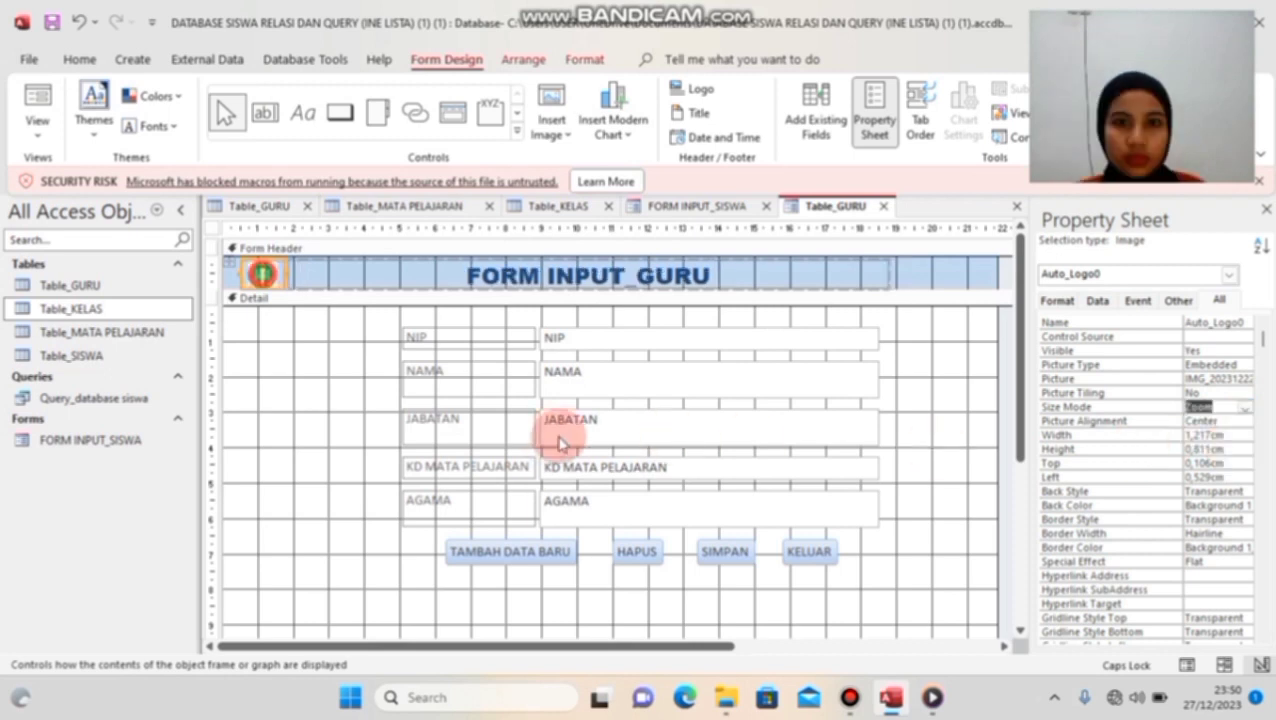
# Step: Set the Detail section's Back Color to a lighter blue shade of the Text 2 theme color
pyautogui.click(924, 447)
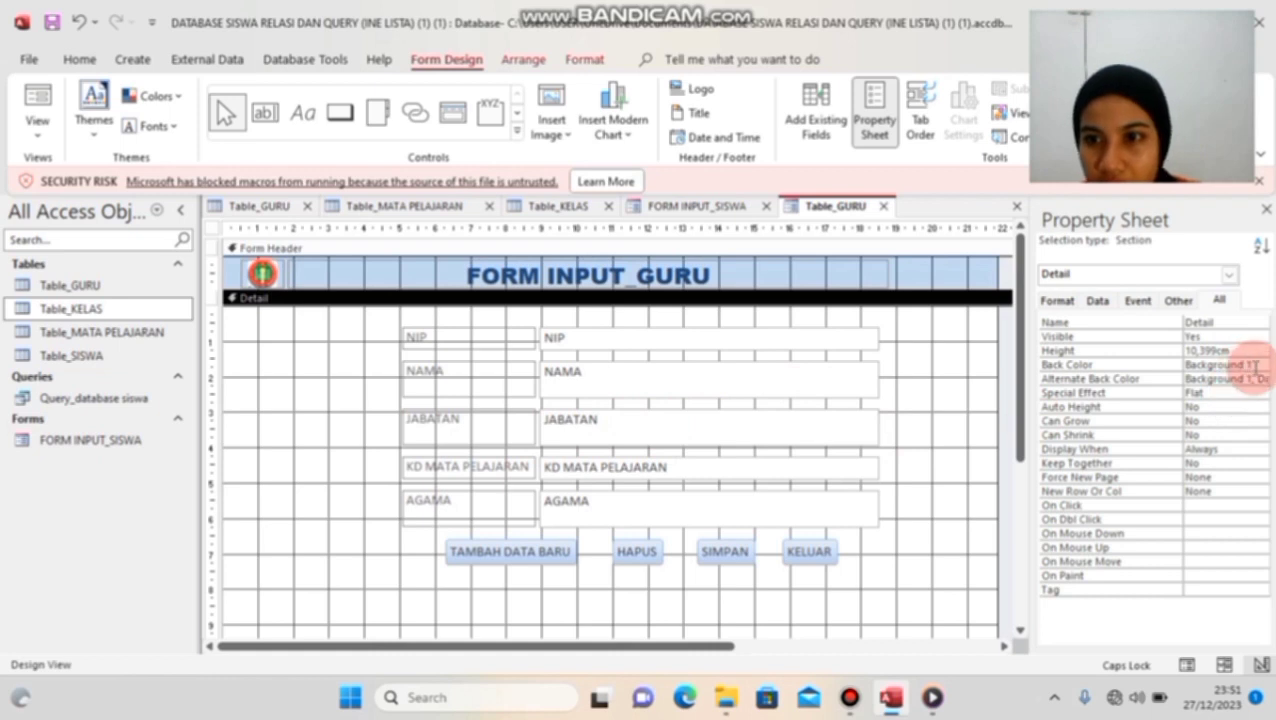
pyautogui.click(1257, 366)
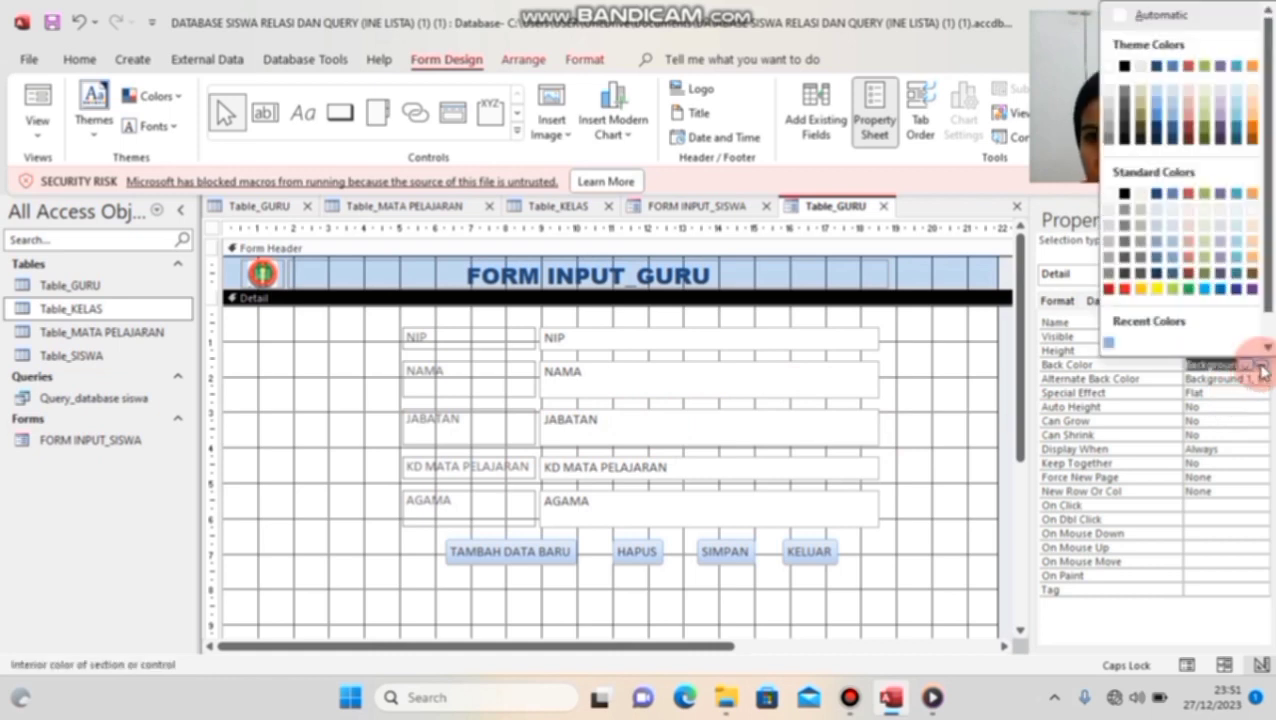
pyautogui.click(1155, 111)
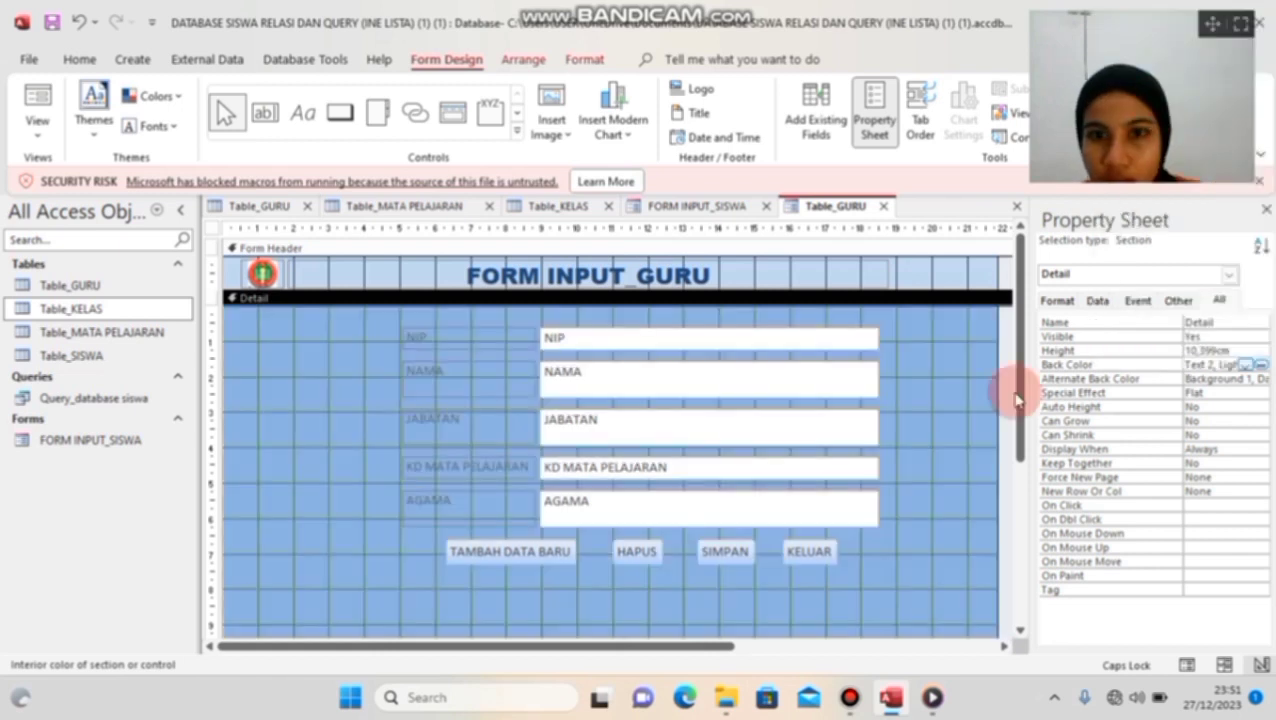
pyautogui.click(933, 445)
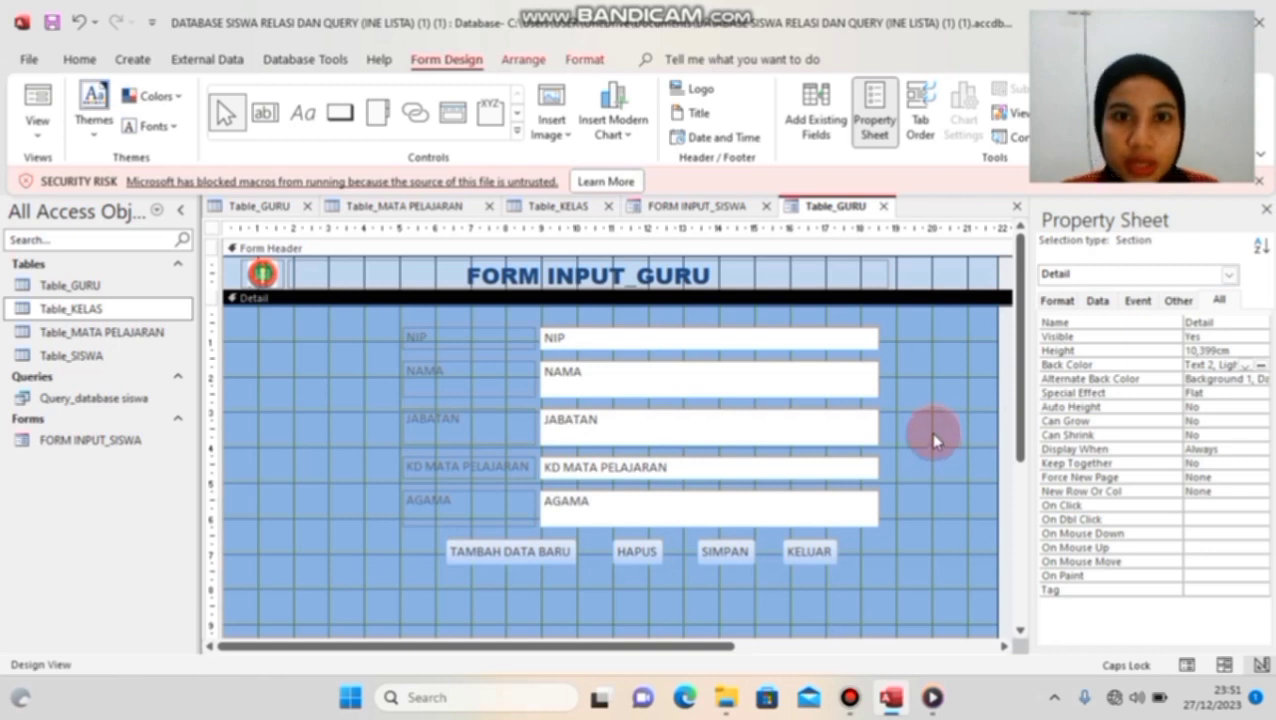
# Step: Set the form's background image to IMG_20231222_204546 from the INE LISTA folder
pyautogui.click(584, 62)
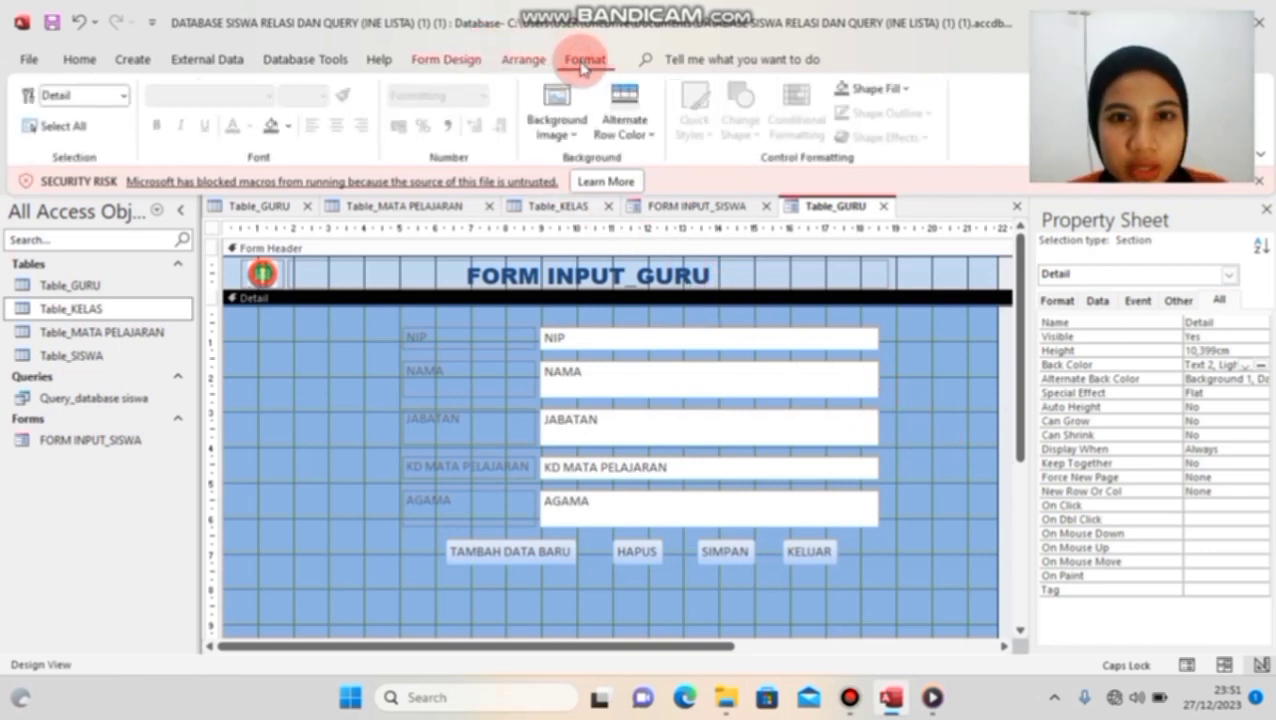
pyautogui.click(564, 140)
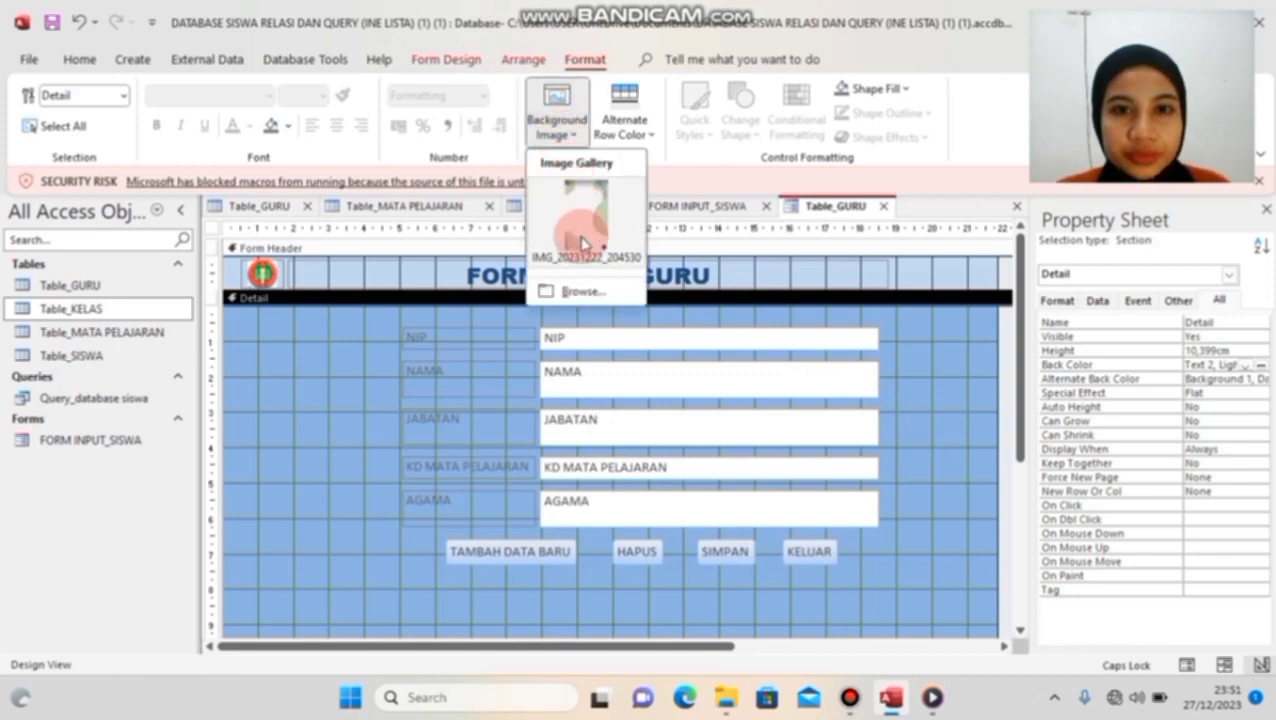
pyautogui.click(590, 293)
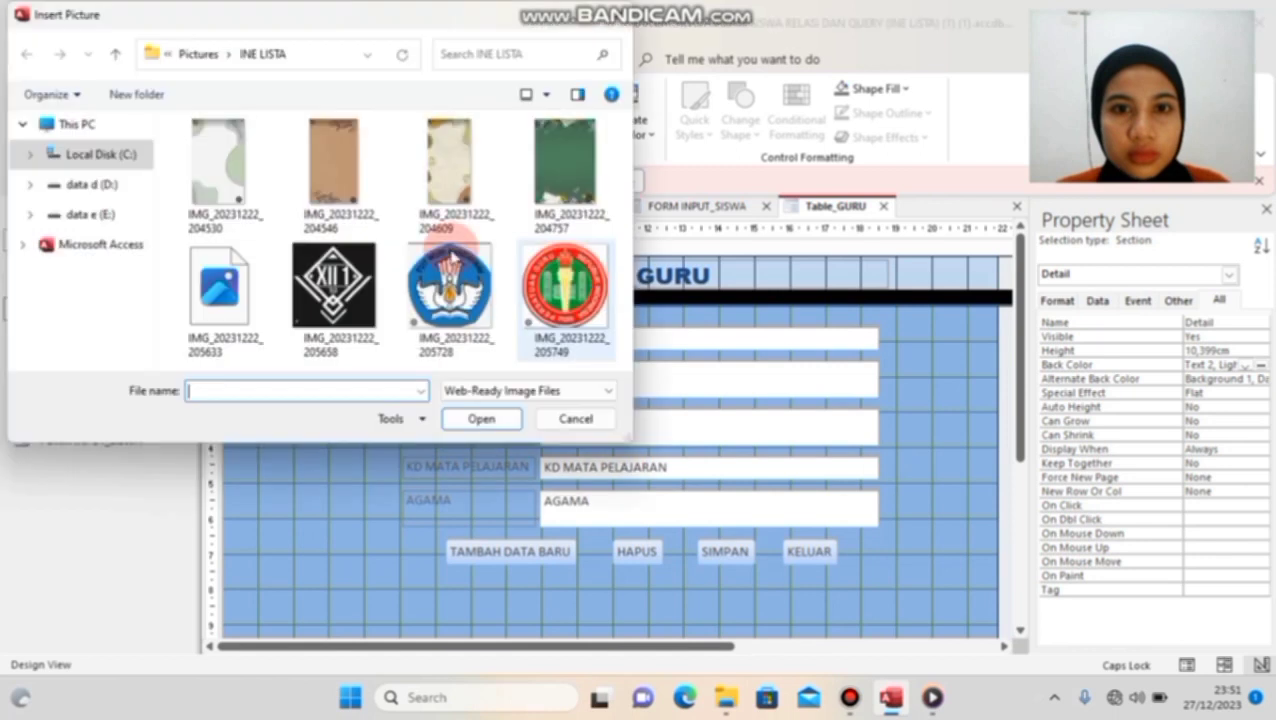
pyautogui.click(338, 193)
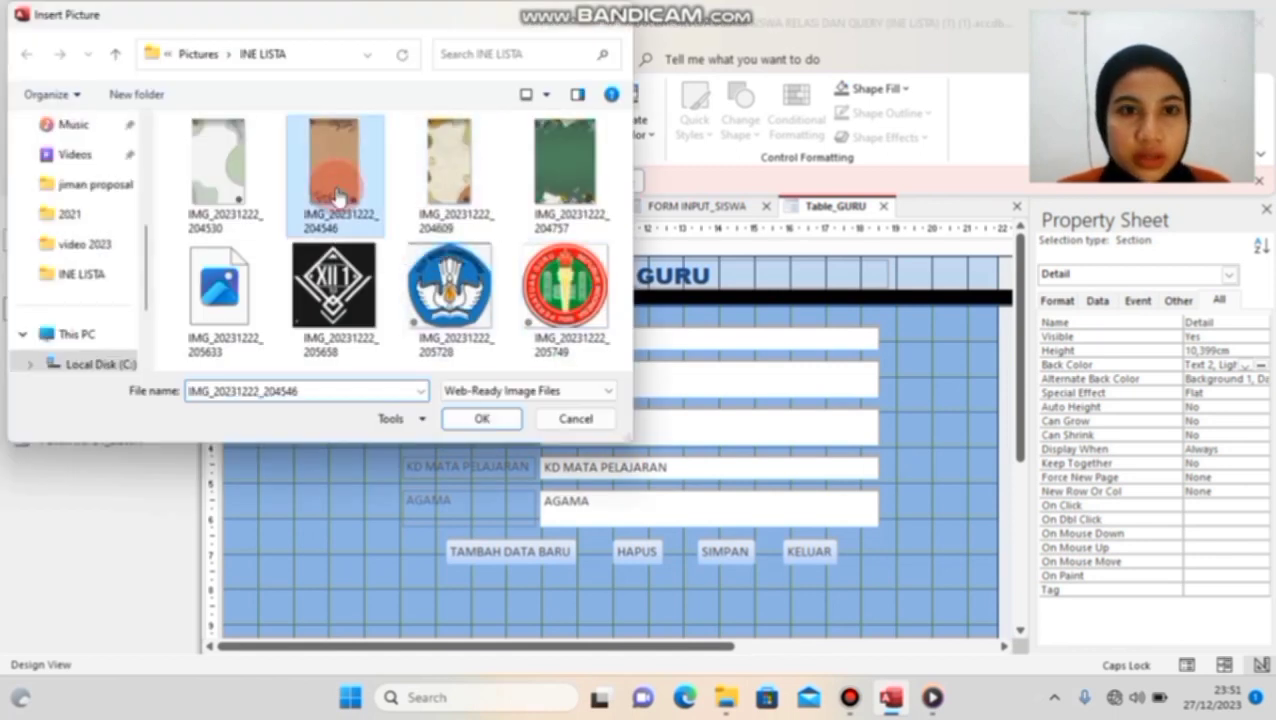
pyautogui.doubleClick(338, 193)
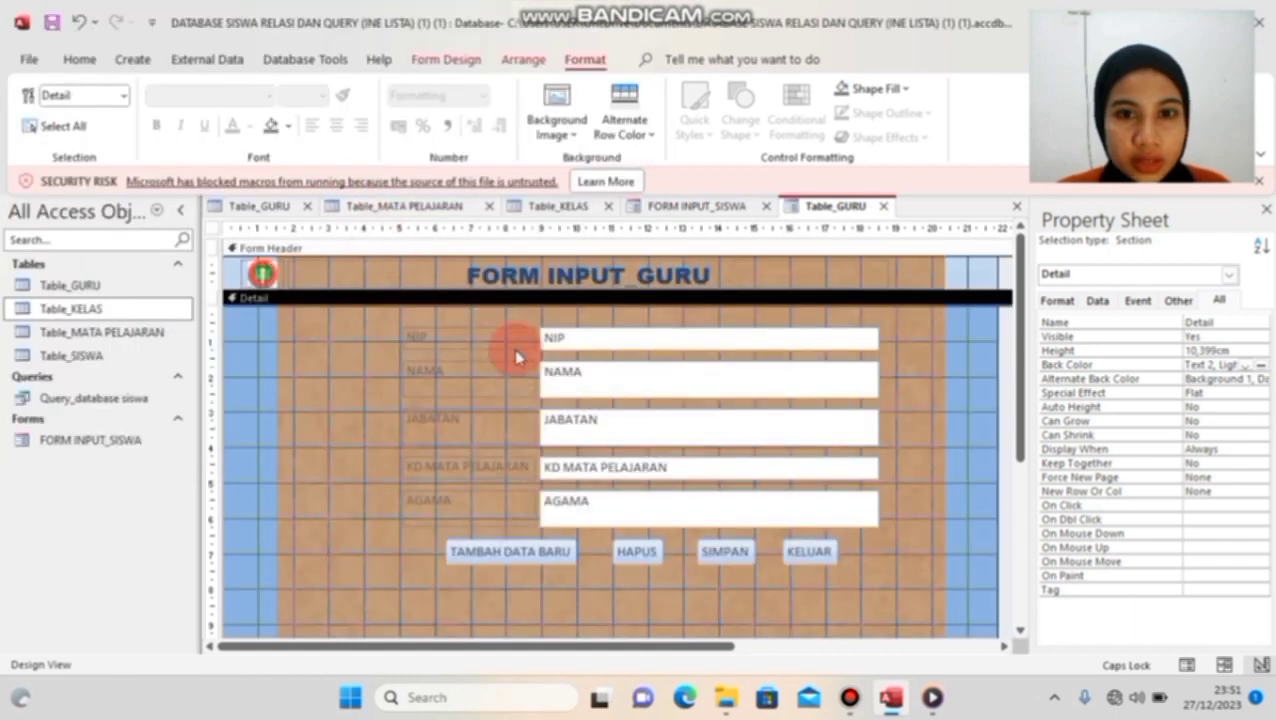
pyautogui.scroll(-4, 518, 350)
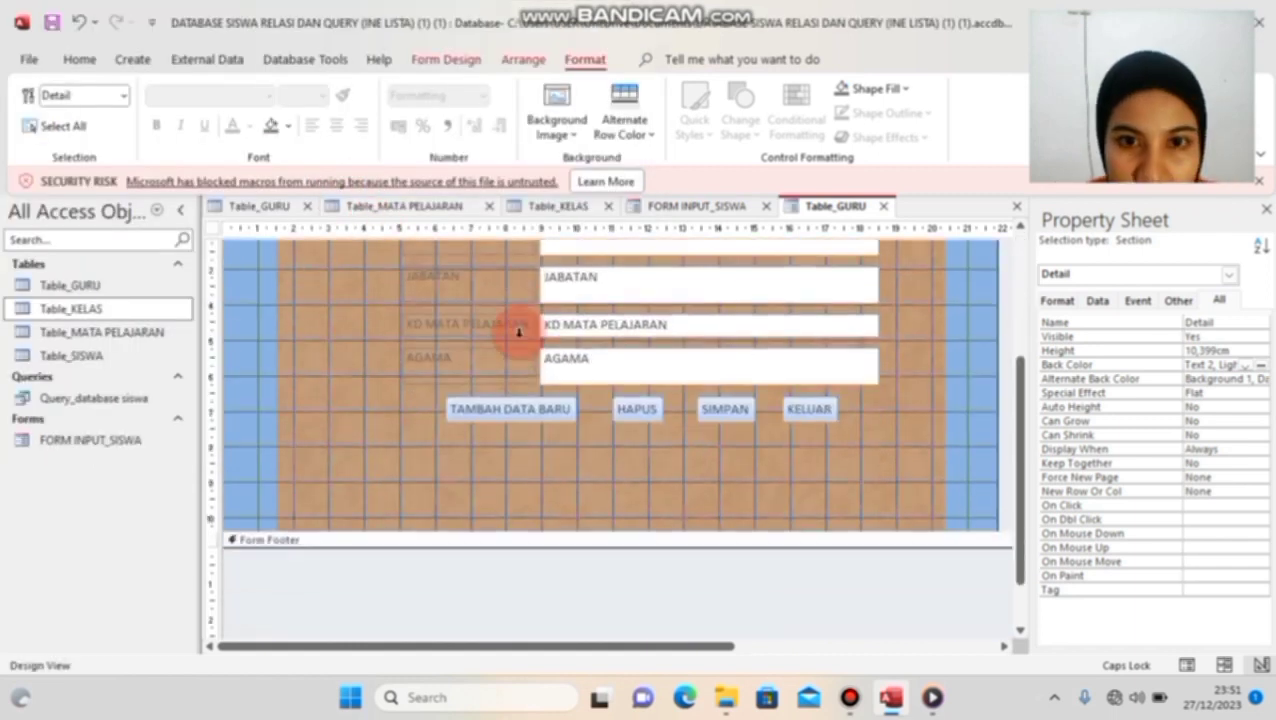
pyautogui.scroll(3, 520, 330)
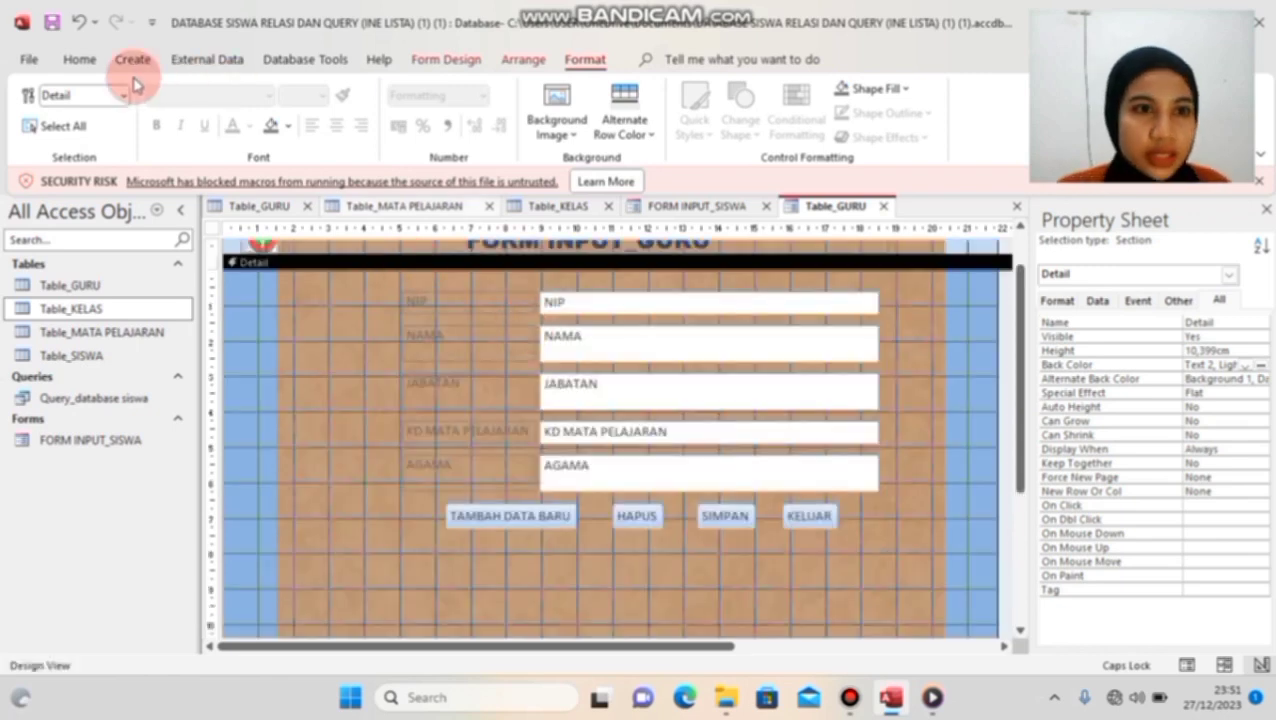
pyautogui.click(80, 62)
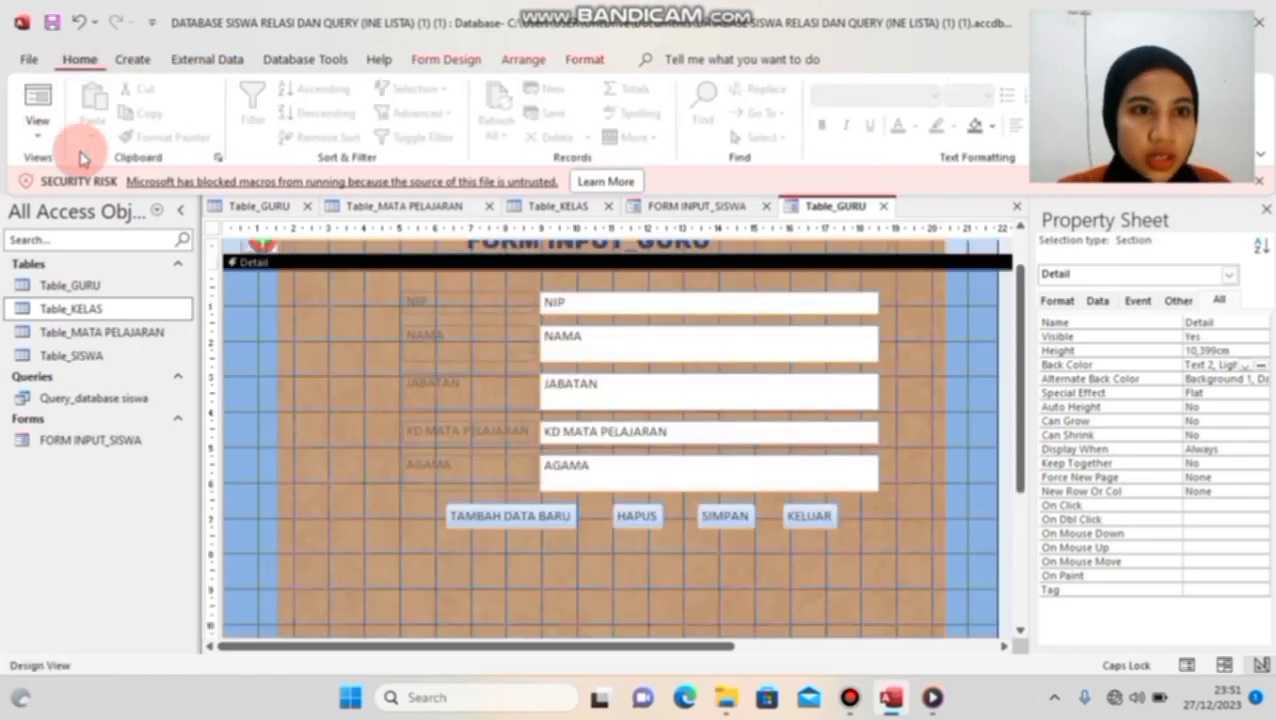
# Step: Preview the form, and back in Design View move the field block's left edge to about the 8 cm mark, narrowing the text boxes
pyautogui.click(38, 133)
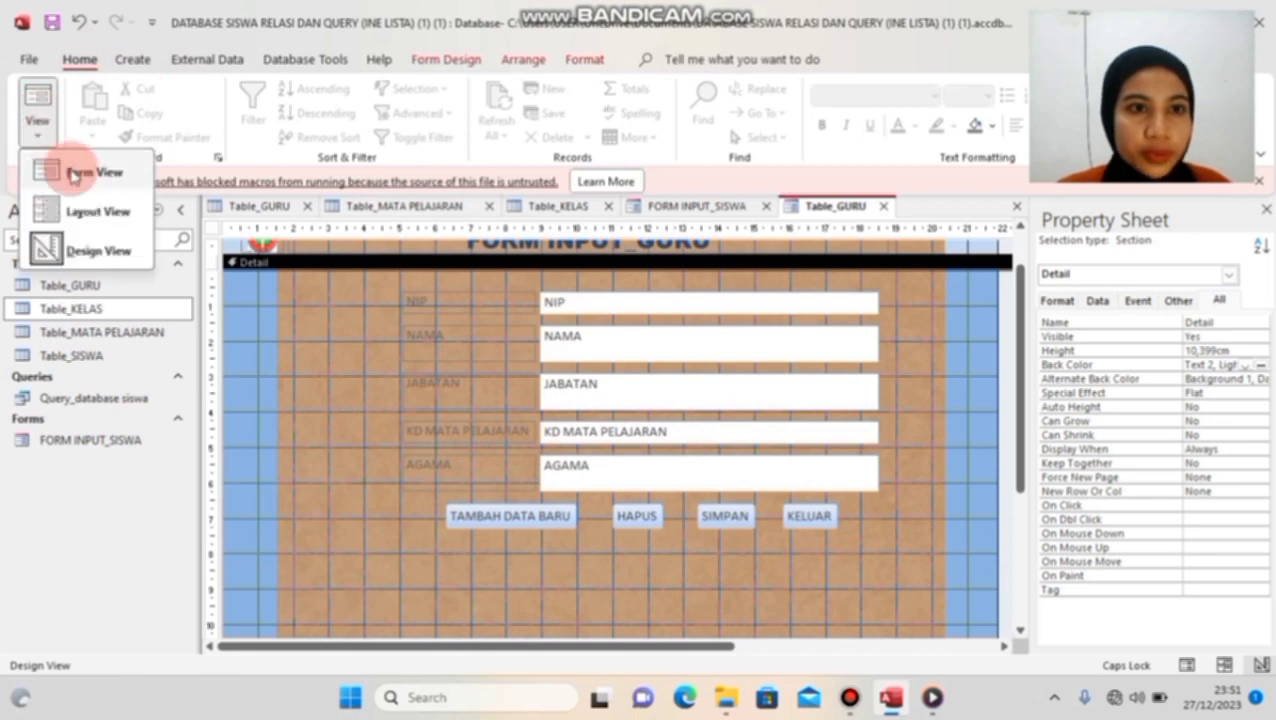
pyautogui.click(74, 170)
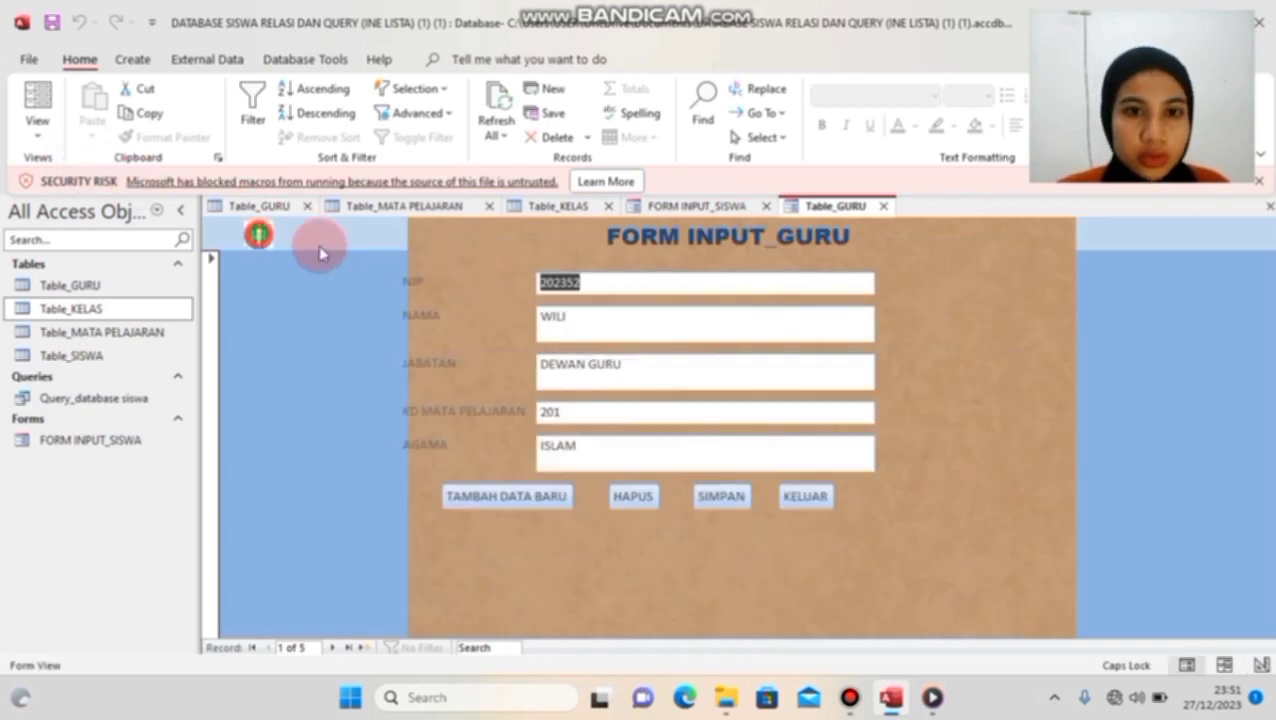
pyautogui.click(35, 143)
pyautogui.click(82, 249)
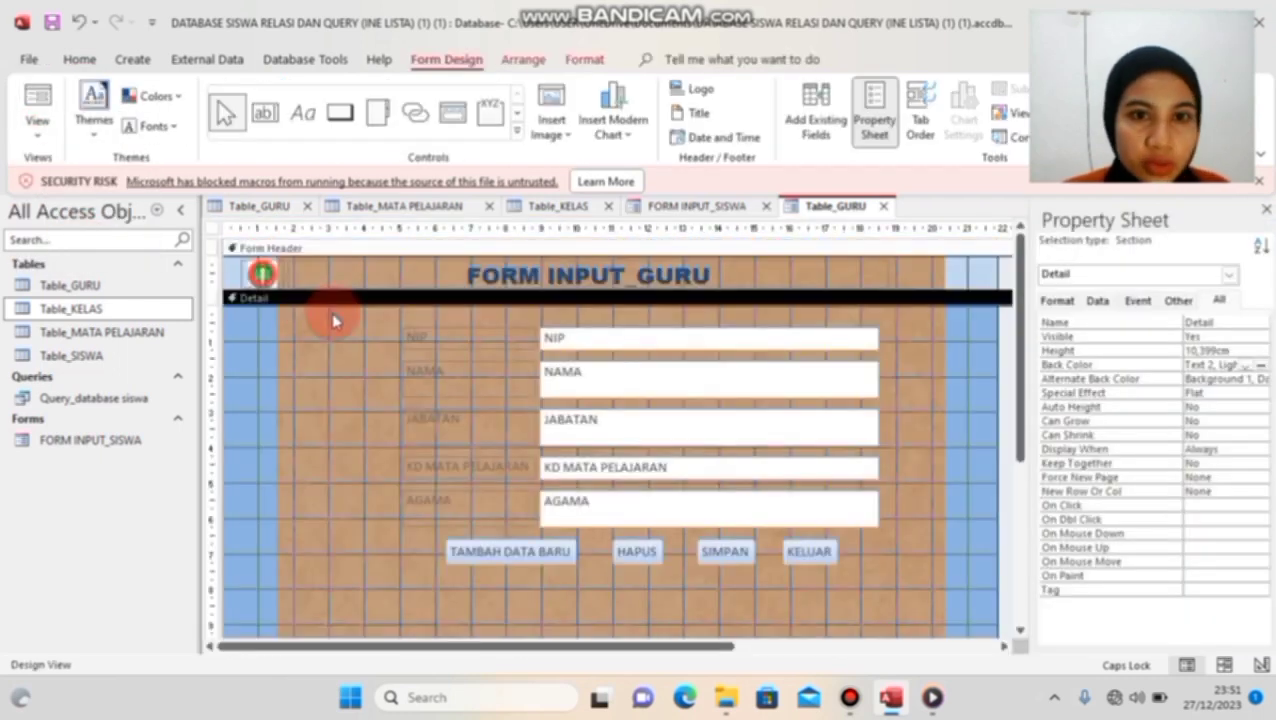
pyautogui.click(418, 342)
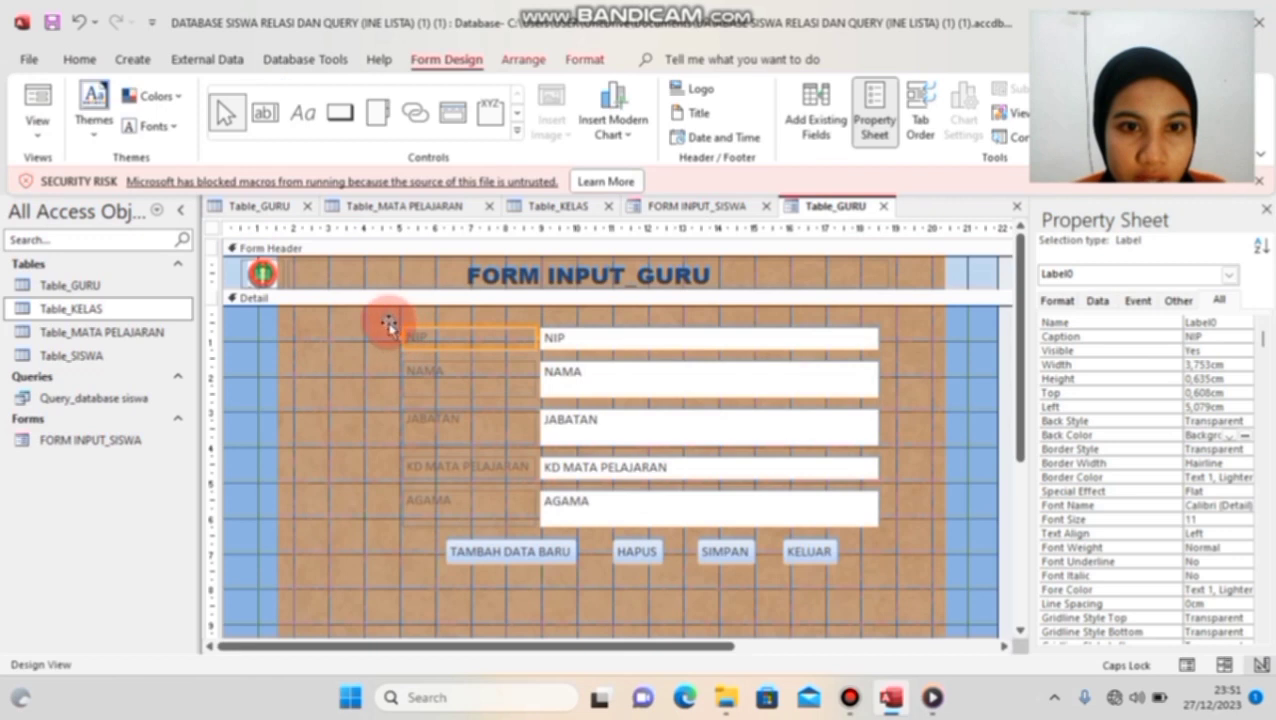
pyautogui.click(389, 318)
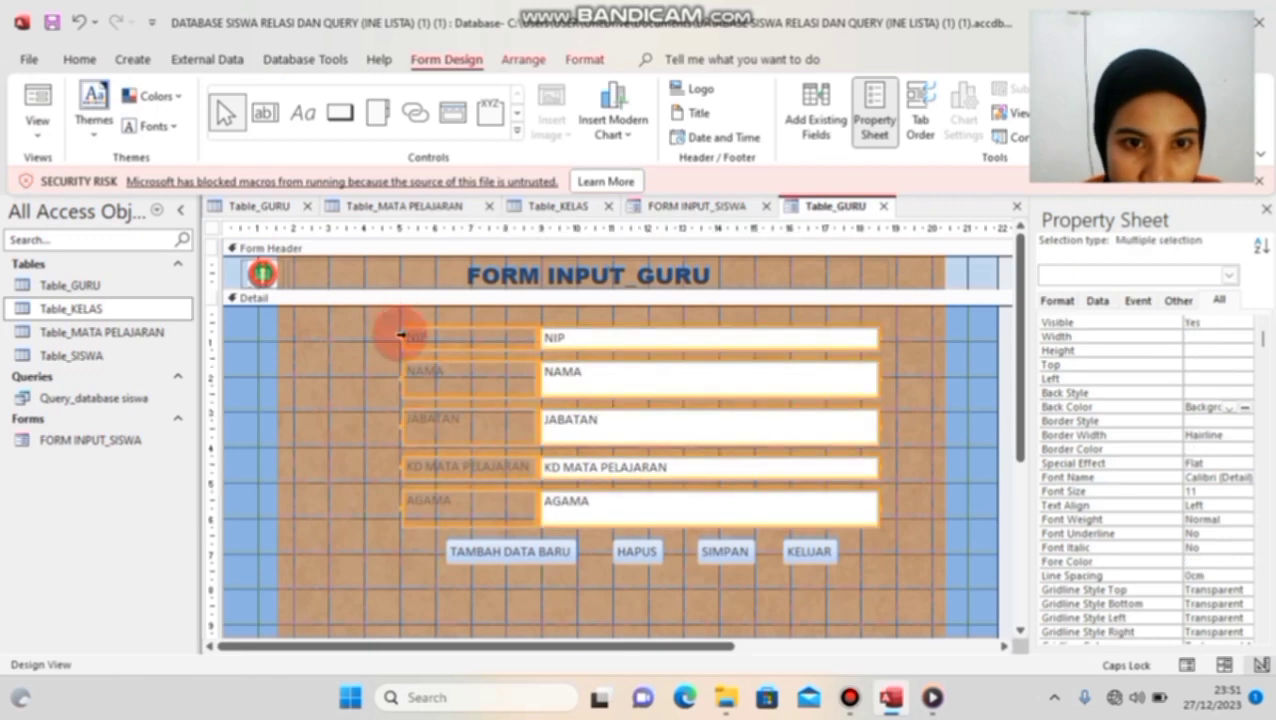
pyautogui.moveTo(395, 340); pyautogui.dragTo(459, 342)
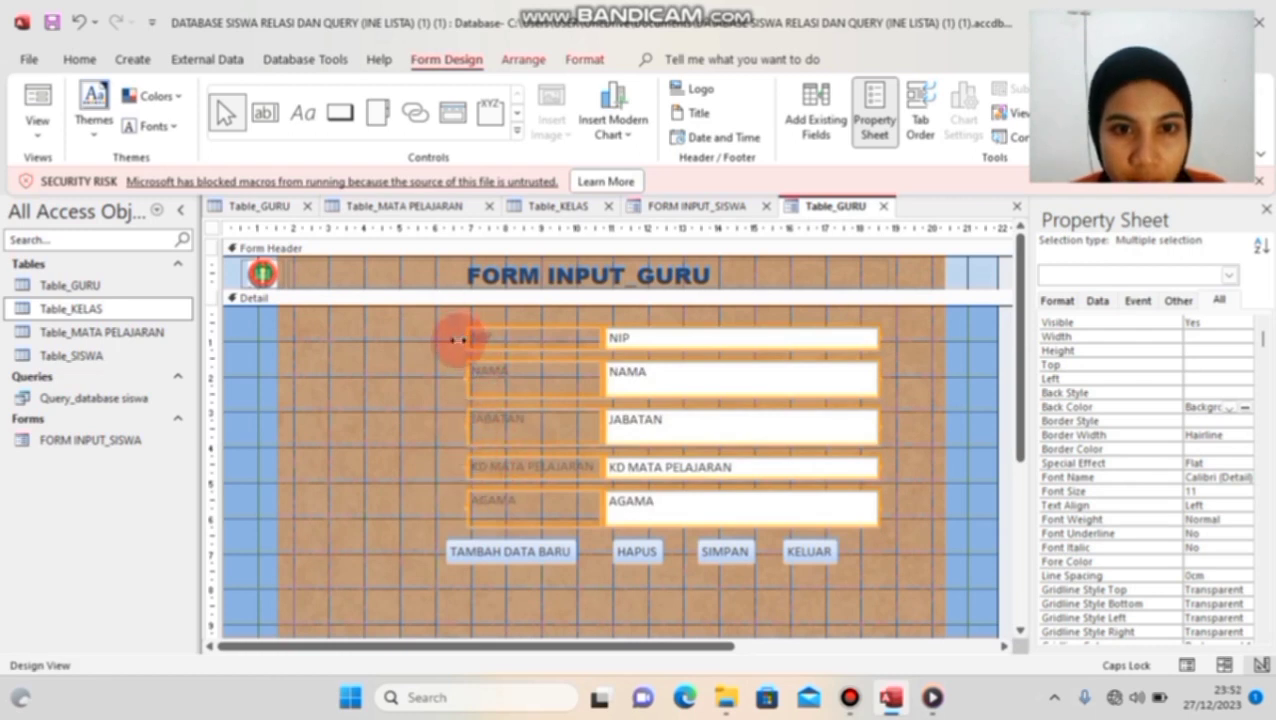
pyautogui.moveTo(457, 340); pyautogui.dragTo(503, 349)
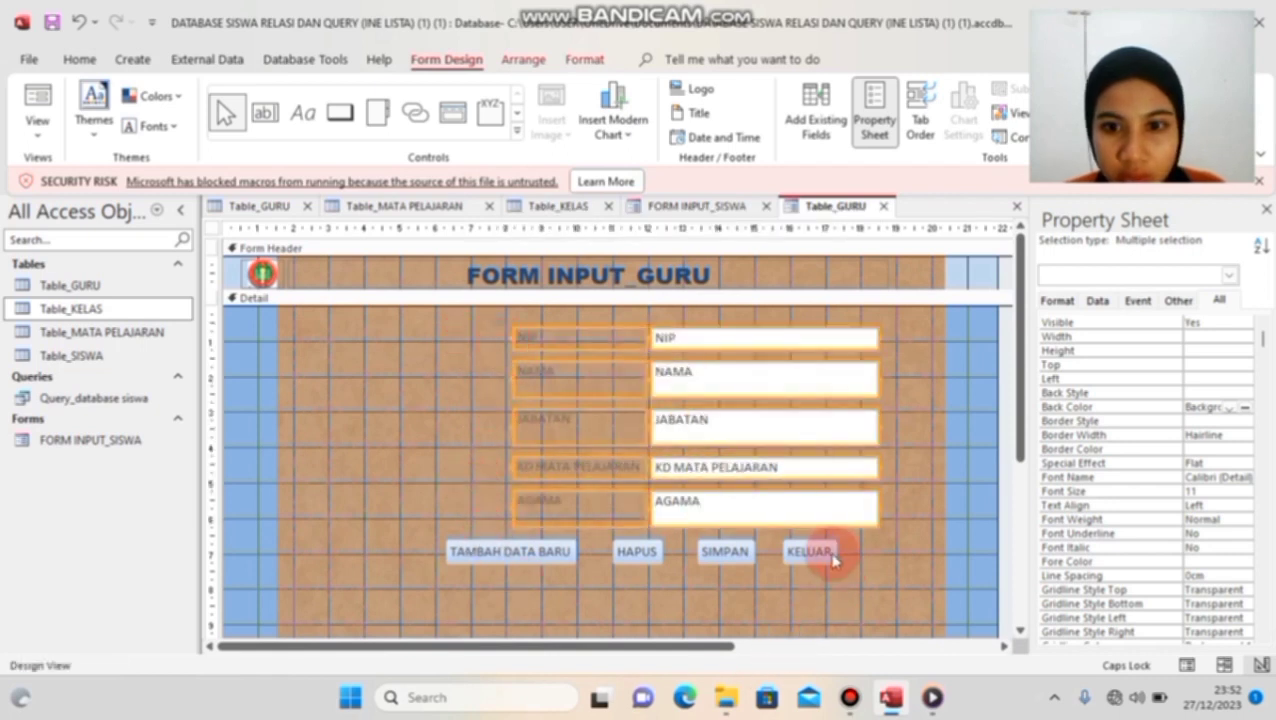
# Step: Shift the KELUAR, SIMPAN, HAPUS and TAMBAH DATA BARU buttons right into a row beneath the fields and show the form in Form View
pyautogui.moveTo(822, 562); pyautogui.dragTo(876, 563)
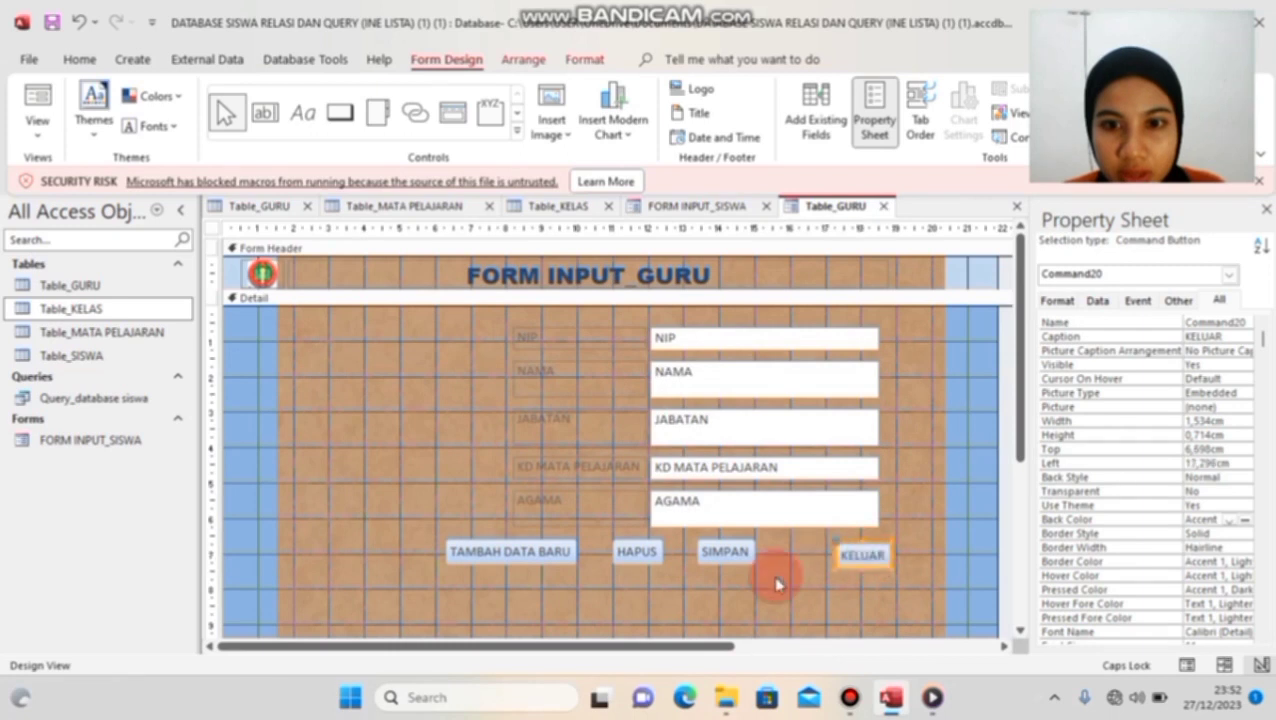
pyautogui.moveTo(727, 556); pyautogui.dragTo(786, 554)
pyautogui.moveTo(636, 555); pyautogui.dragTo(716, 555)
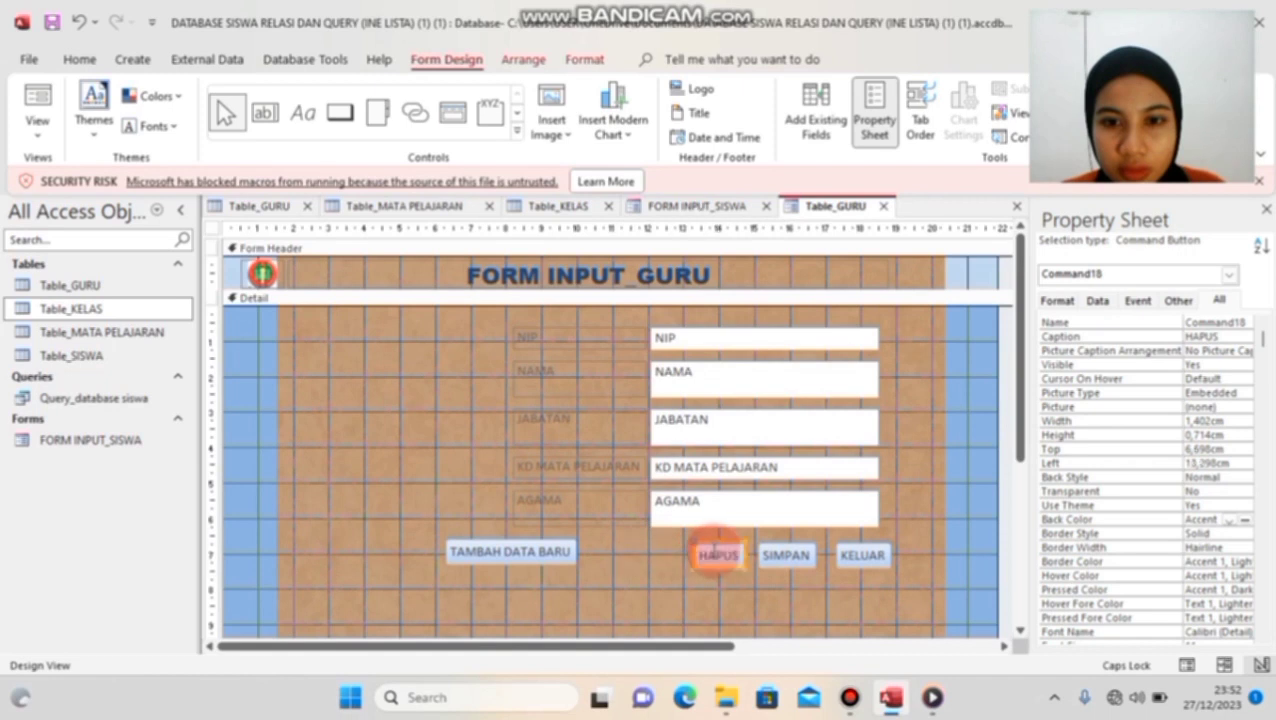
pyautogui.click(523, 541)
pyautogui.moveTo(523, 541); pyautogui.dragTo(620, 548)
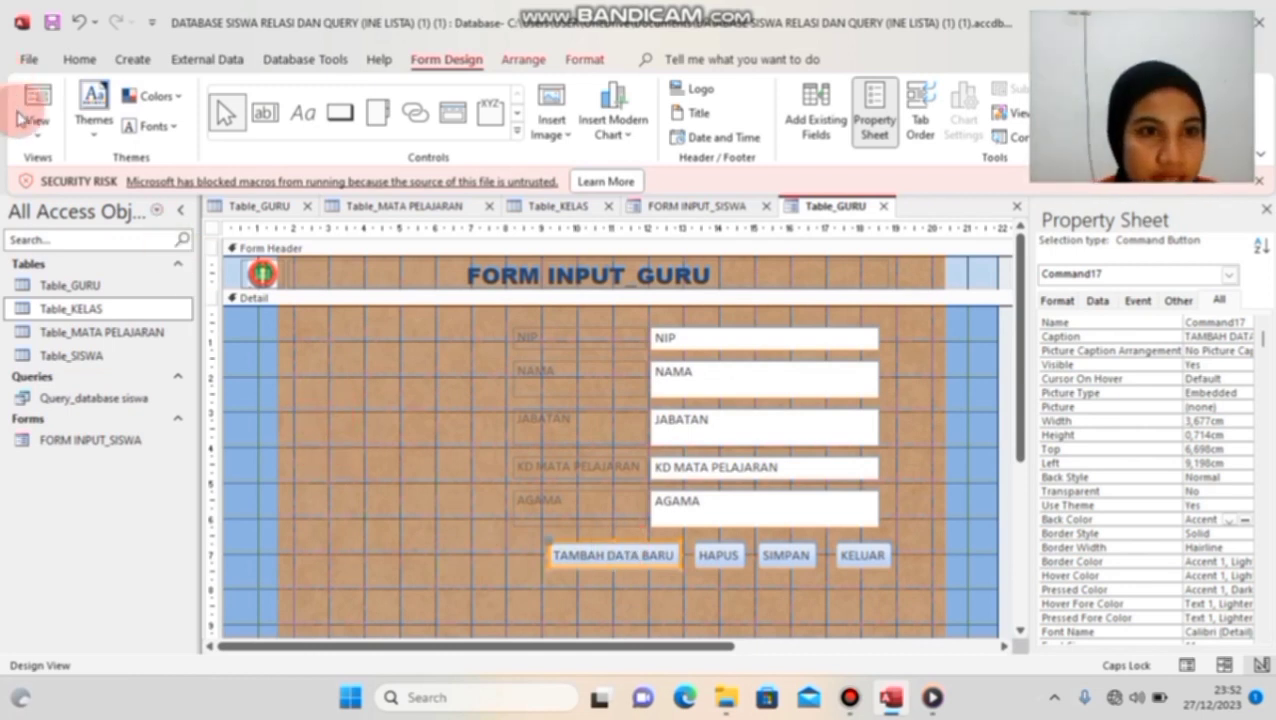
pyautogui.click(45, 141)
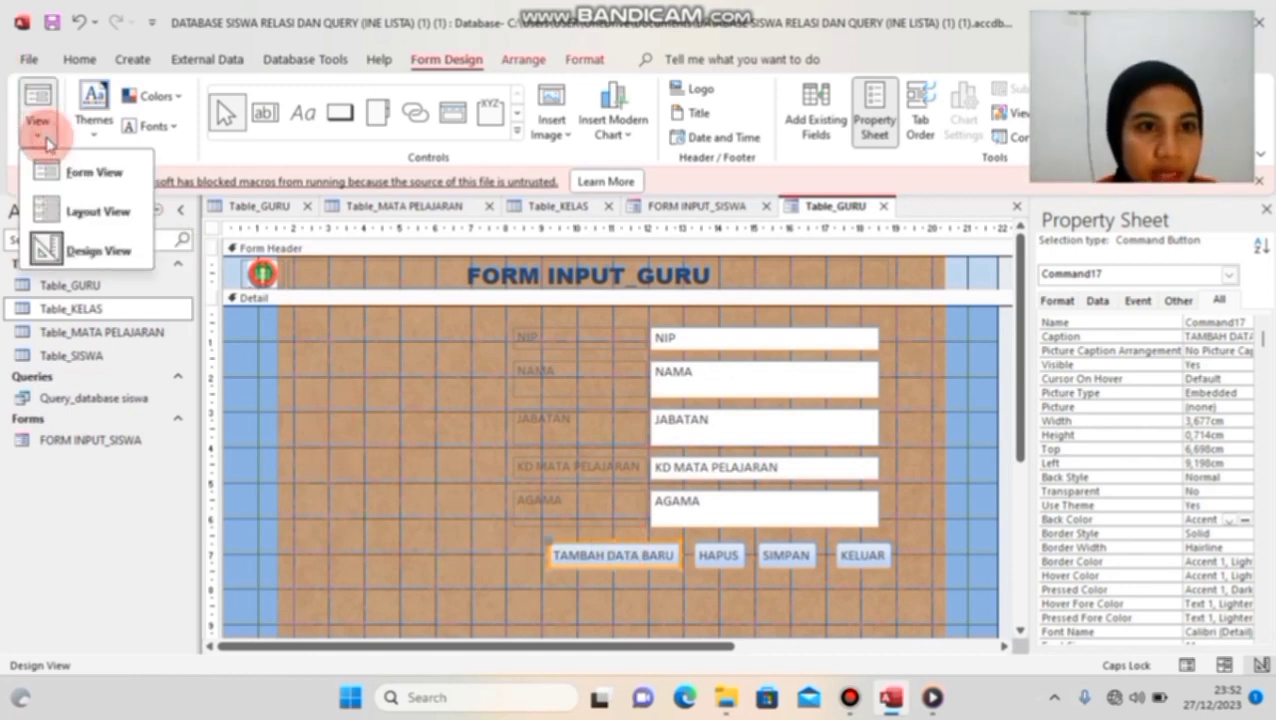
pyautogui.click(90, 166)
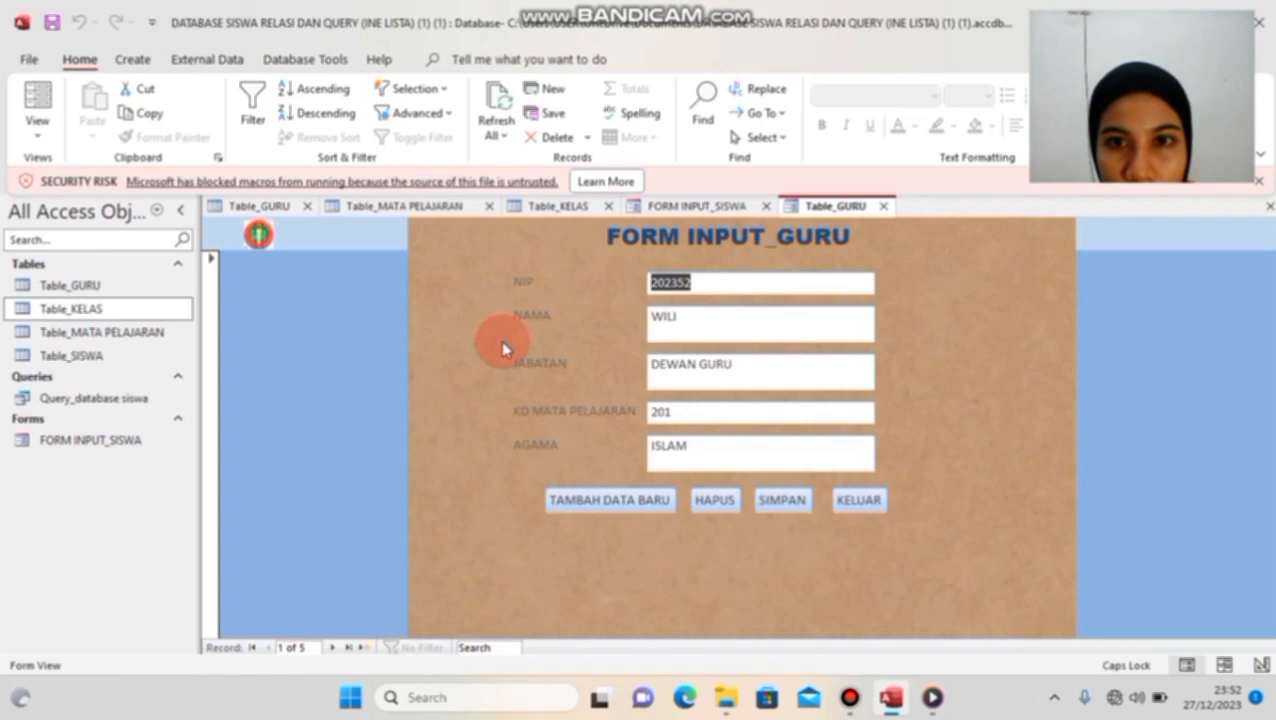
# Step: Save the form as FORM INPUT_GURU and close the Table_GURU datasheet
pyautogui.rightClick(812, 210)
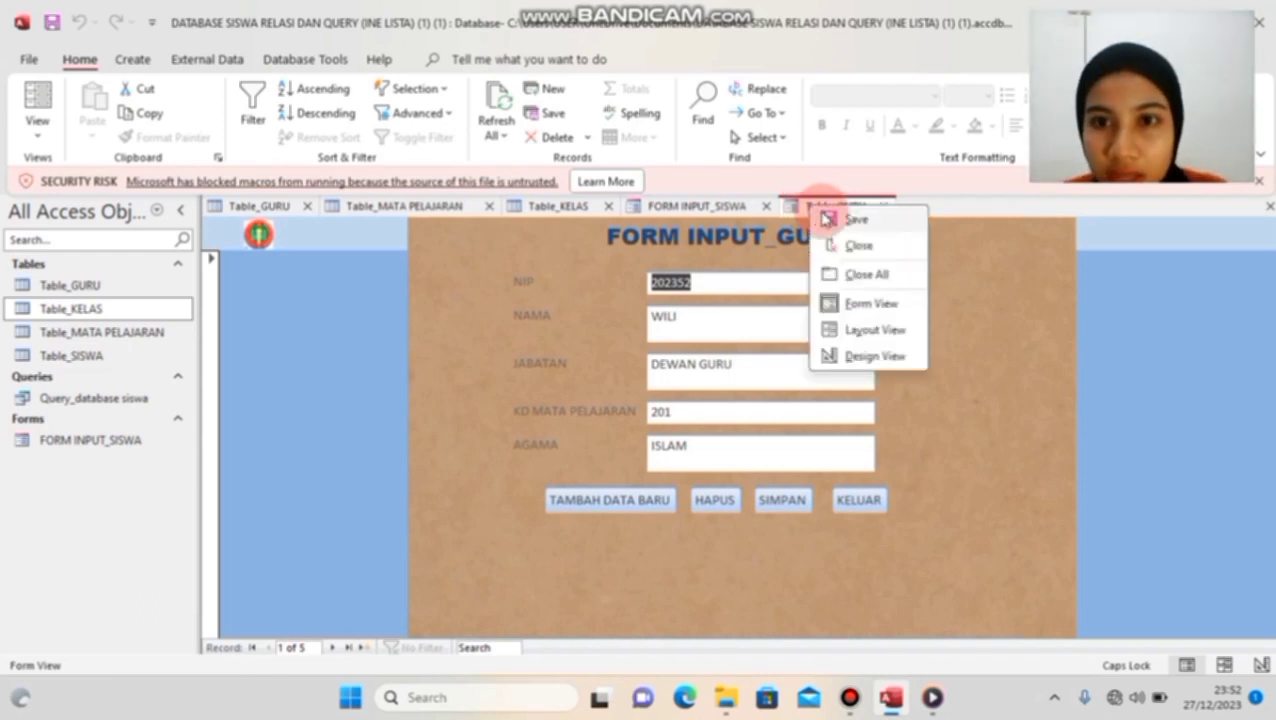
pyautogui.click(830, 219)
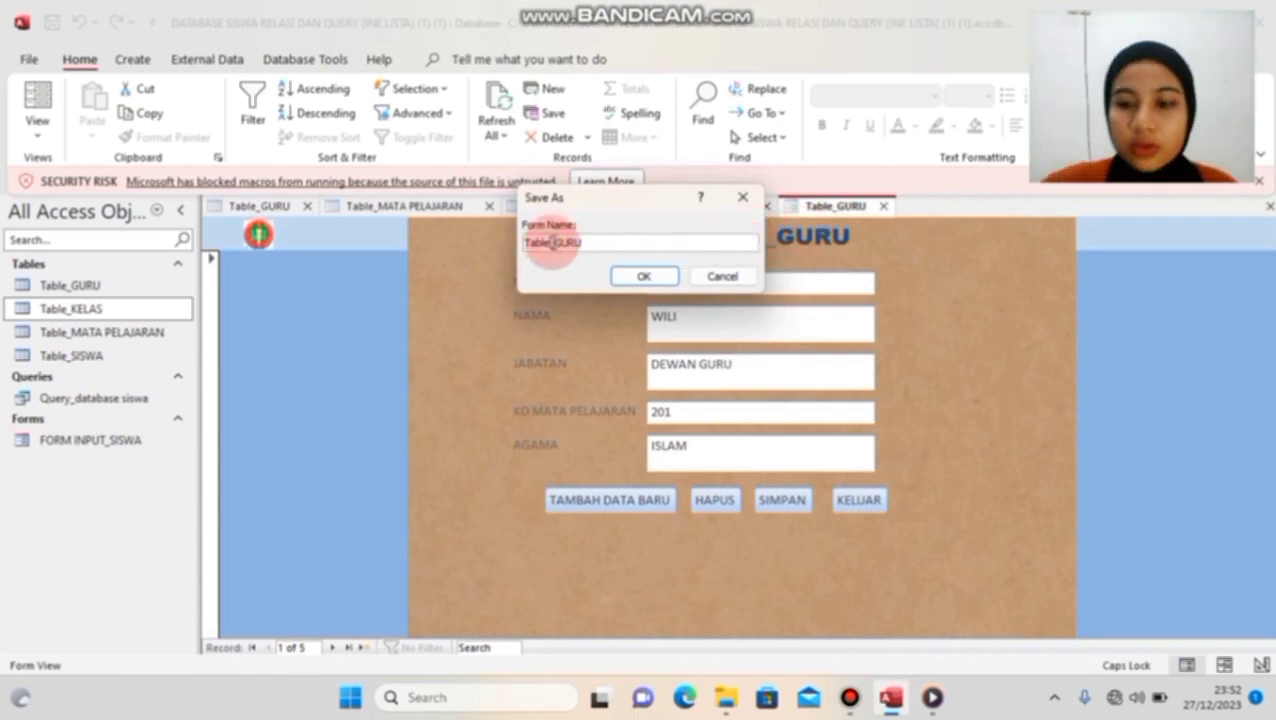
pyautogui.click(551, 243)
pyautogui.press('BackSpace')
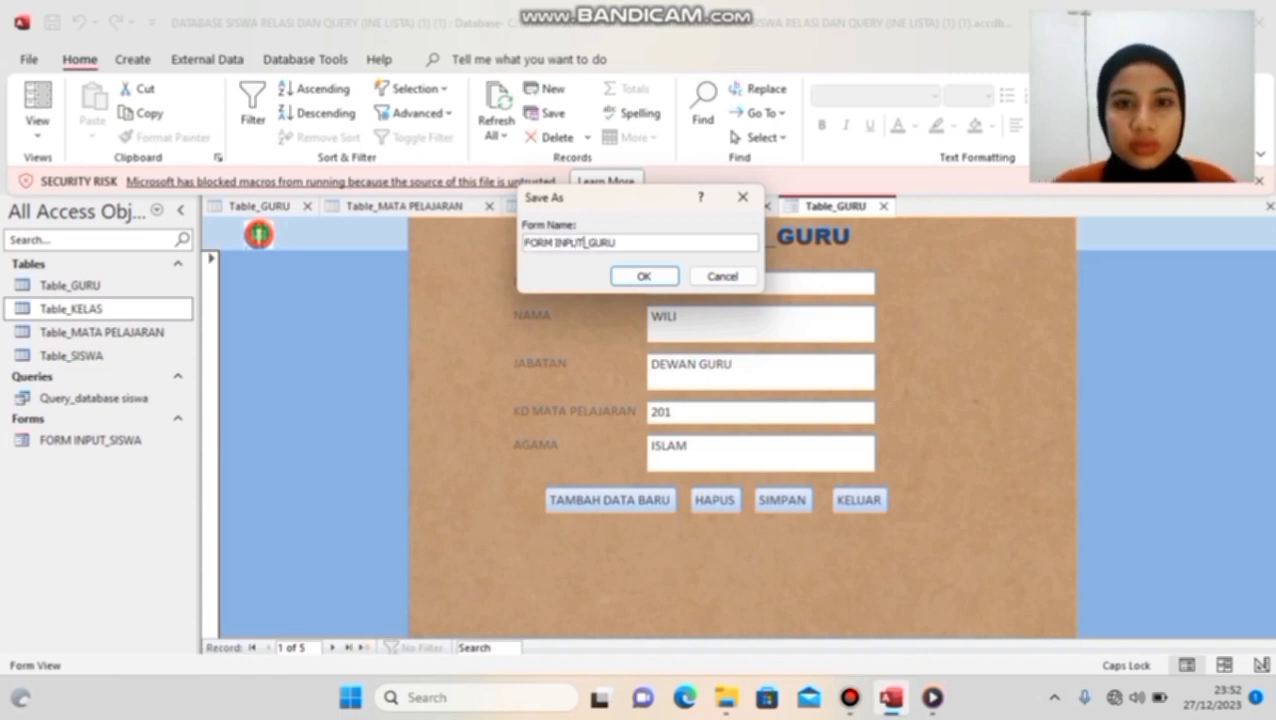
pyautogui.click(642, 276)
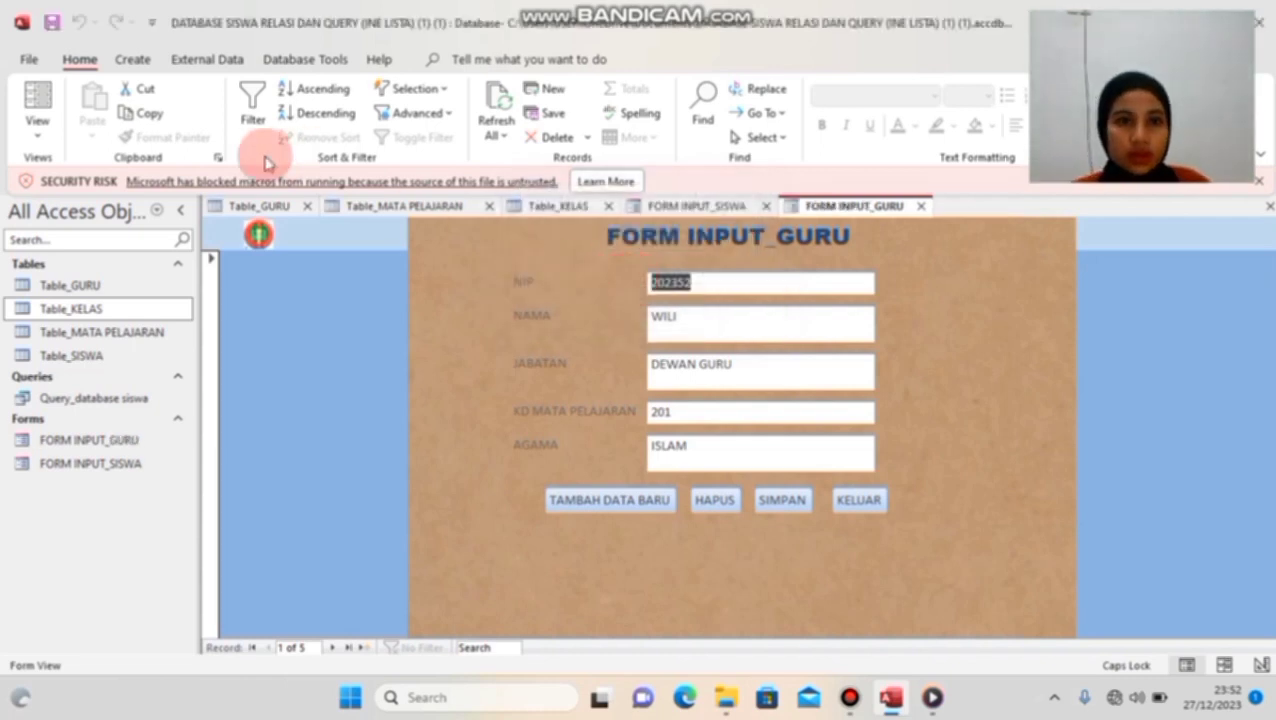
pyautogui.click(309, 206)
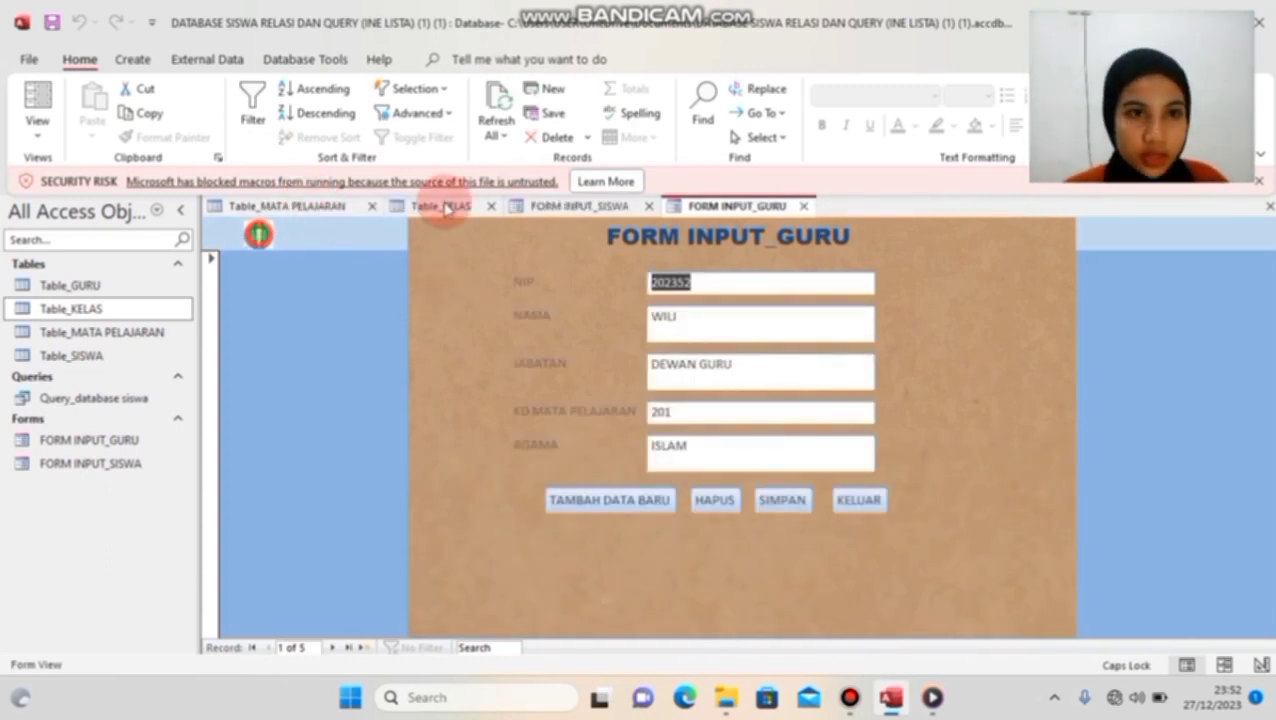
# Step: Create a form from Table_MATA PELAJARAN and switch it to Design View
pyautogui.click(303, 208)
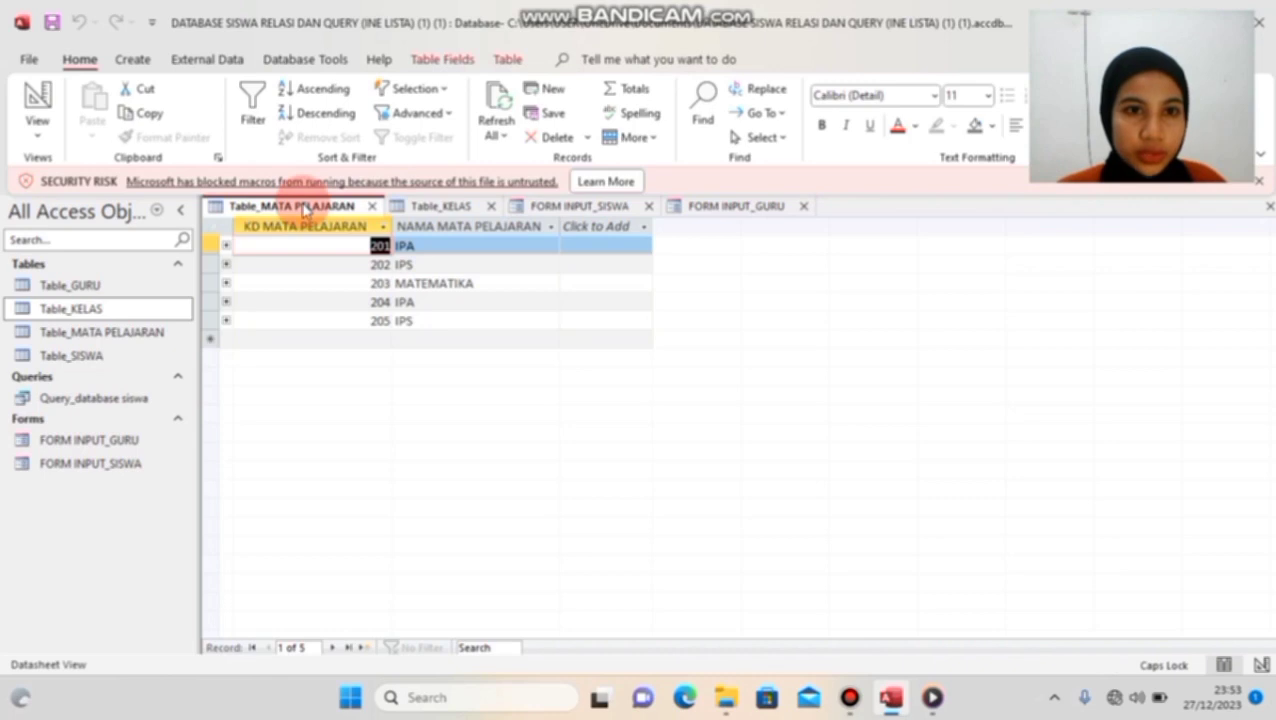
pyautogui.click(133, 61)
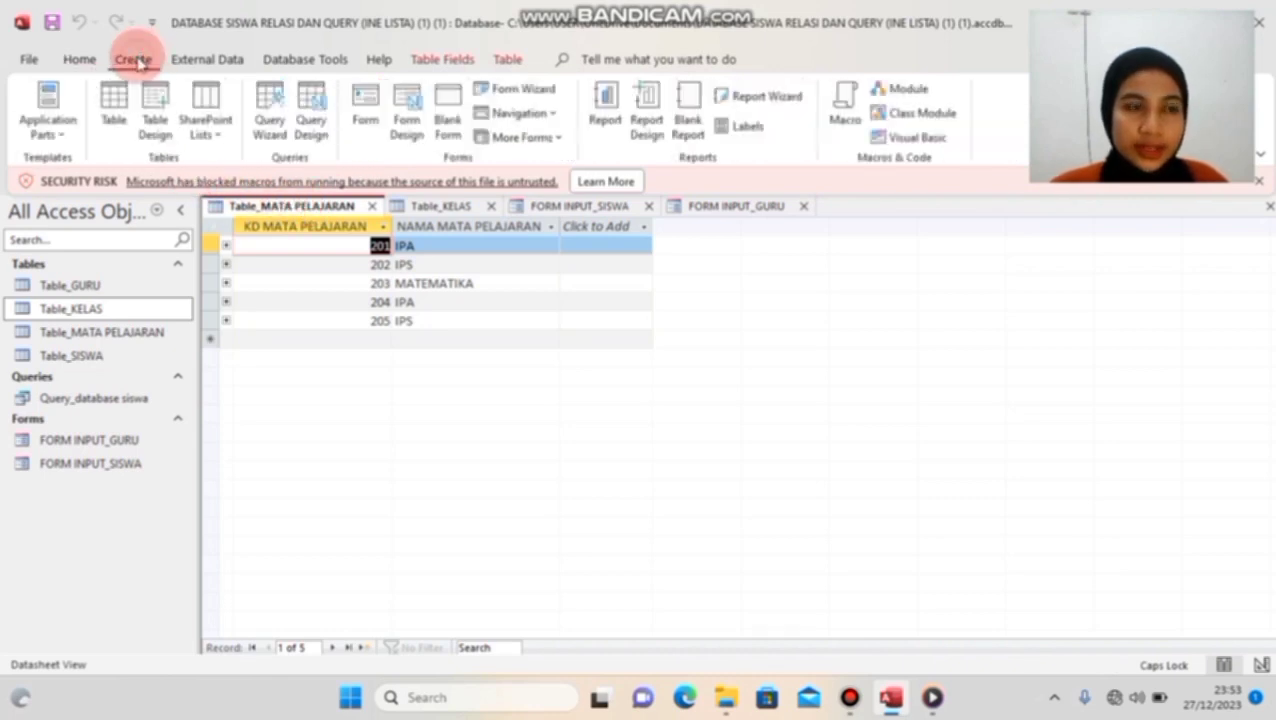
pyautogui.click(366, 105)
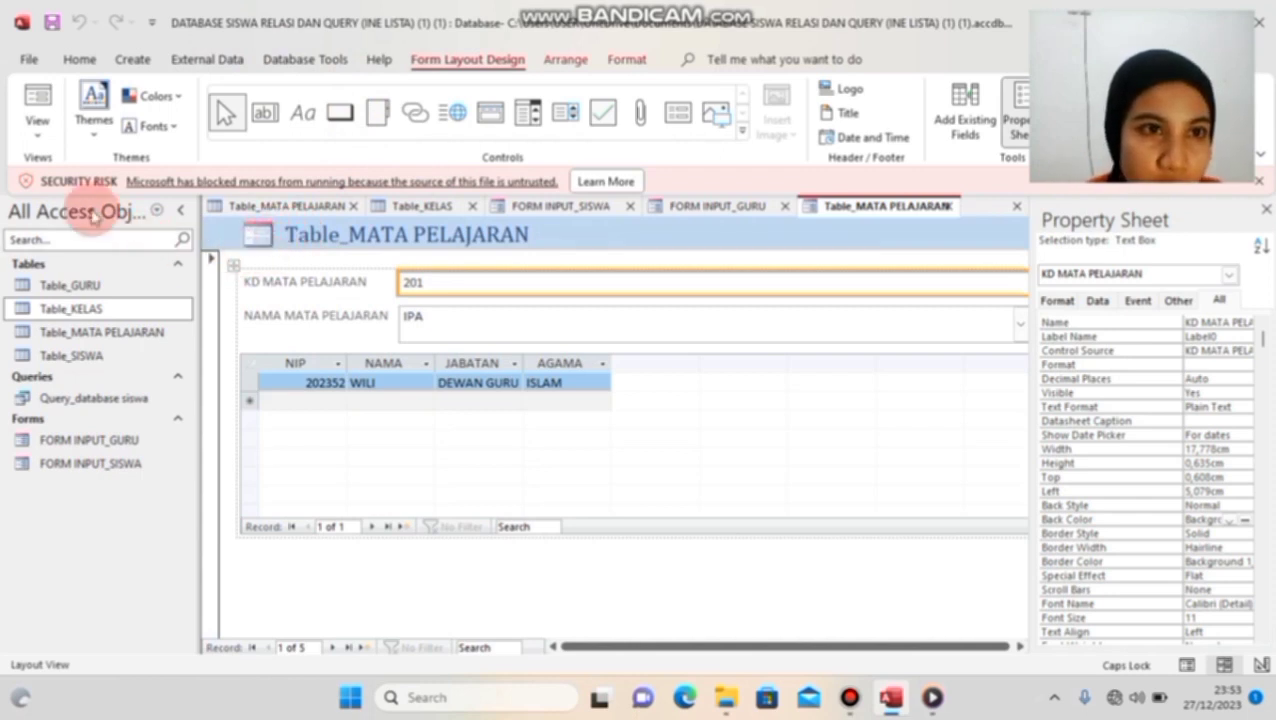
pyautogui.click(36, 140)
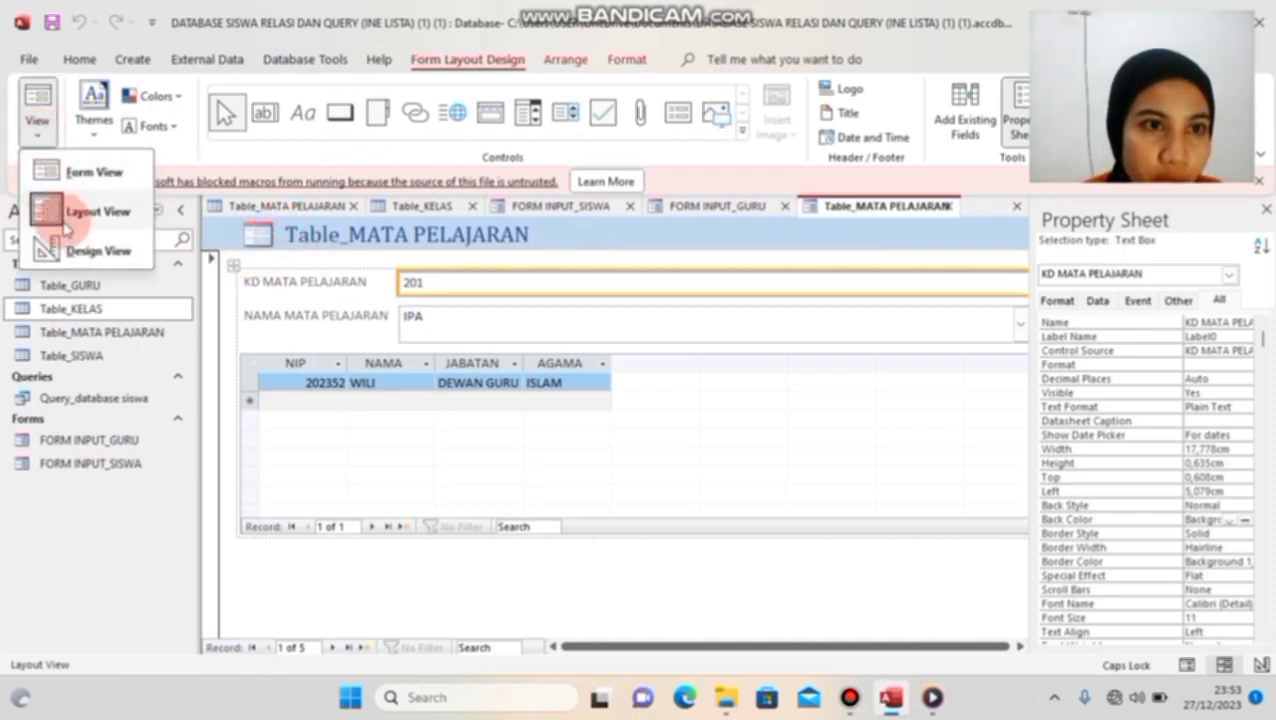
pyautogui.click(88, 254)
# Step: Extend the Detail section downward to make free space below the Table_GURU subform
pyautogui.click(410, 268)
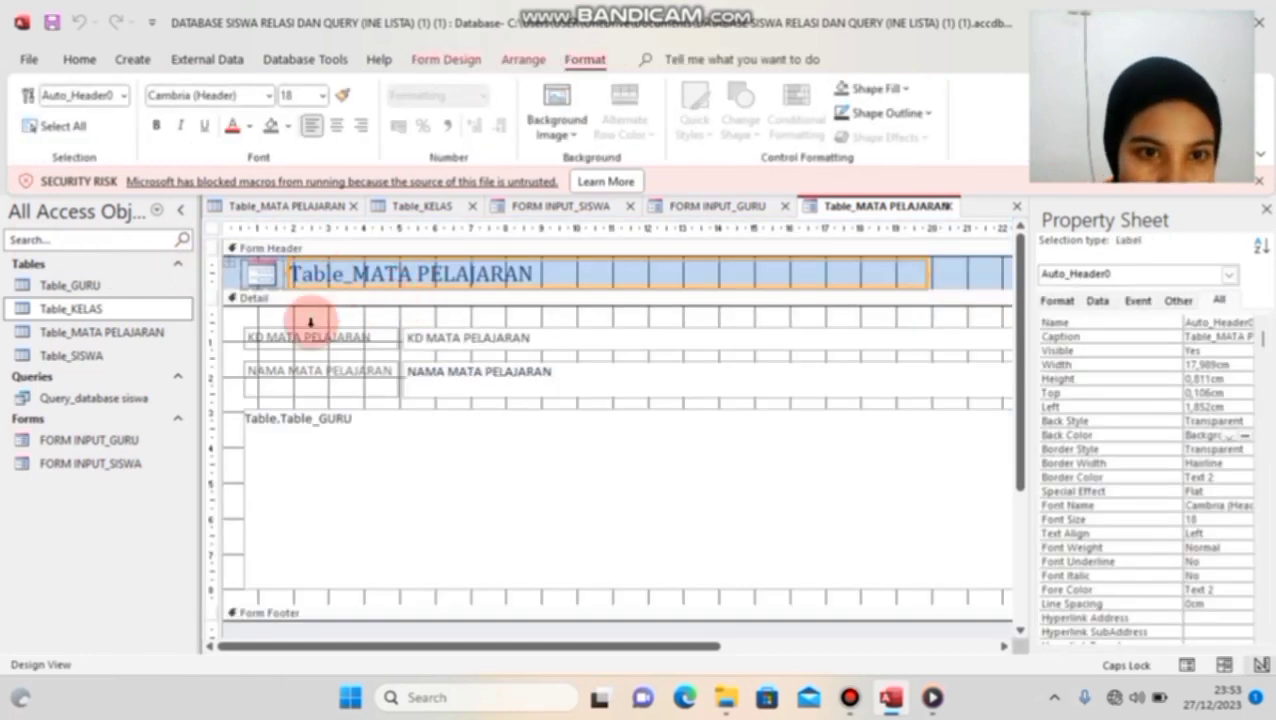
pyautogui.moveTo(493, 601); pyautogui.dragTo(499, 645)
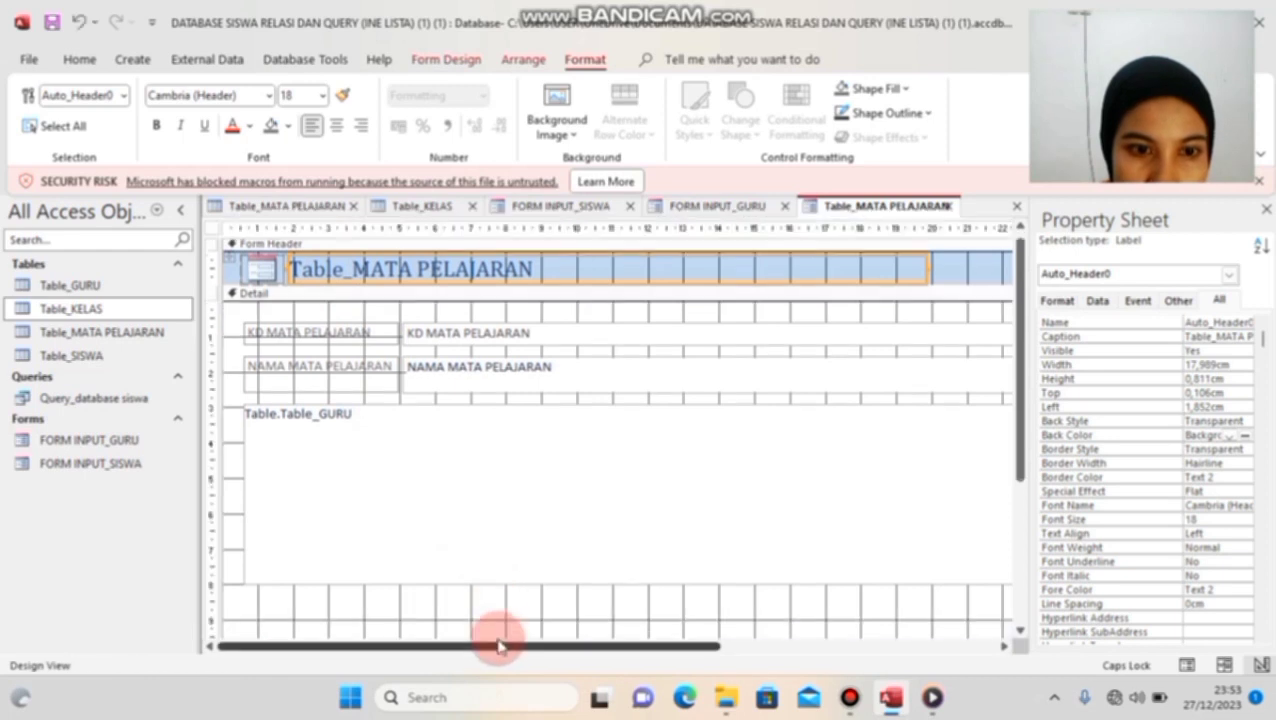
pyautogui.scroll(-2, 506, 589)
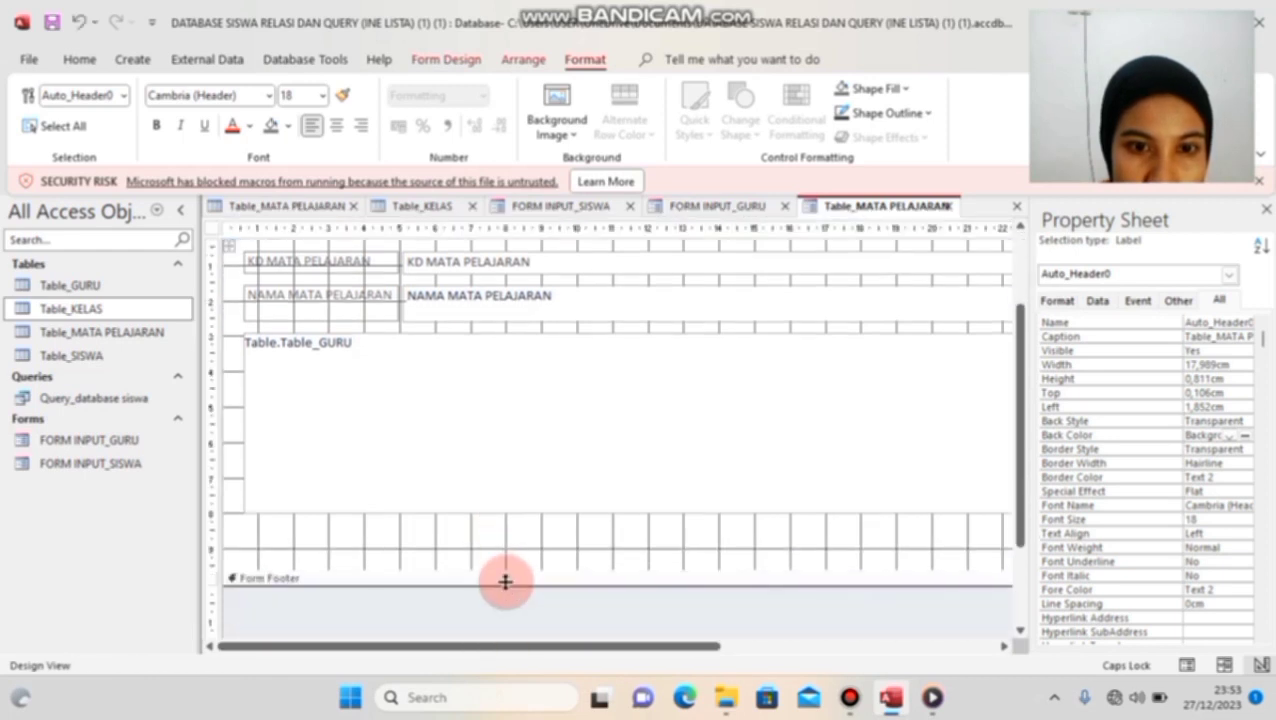
pyautogui.moveTo(501, 570); pyautogui.dragTo(521, 609)
pyautogui.scroll(2, 518, 545)
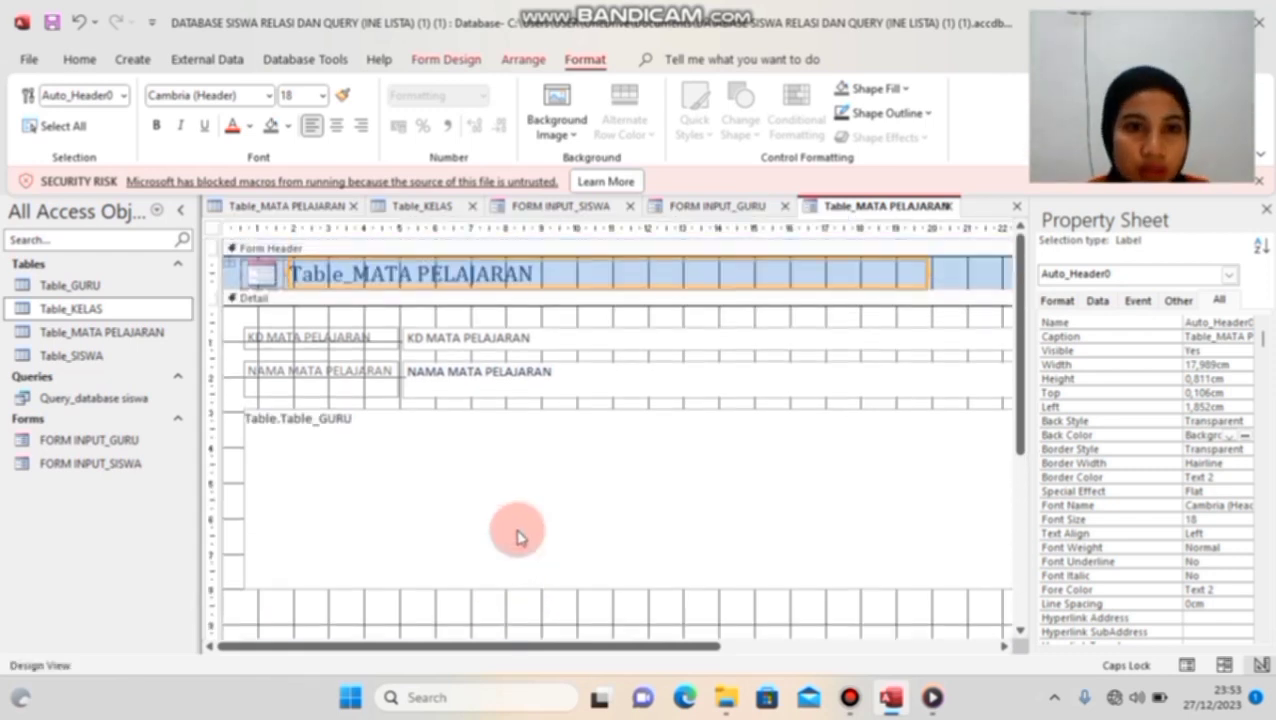
# Step: Reposition and narrow the whole field layout with its subform to span from about 6.5 cm to 18.5 cm on the ruler
pyautogui.click(258, 340)
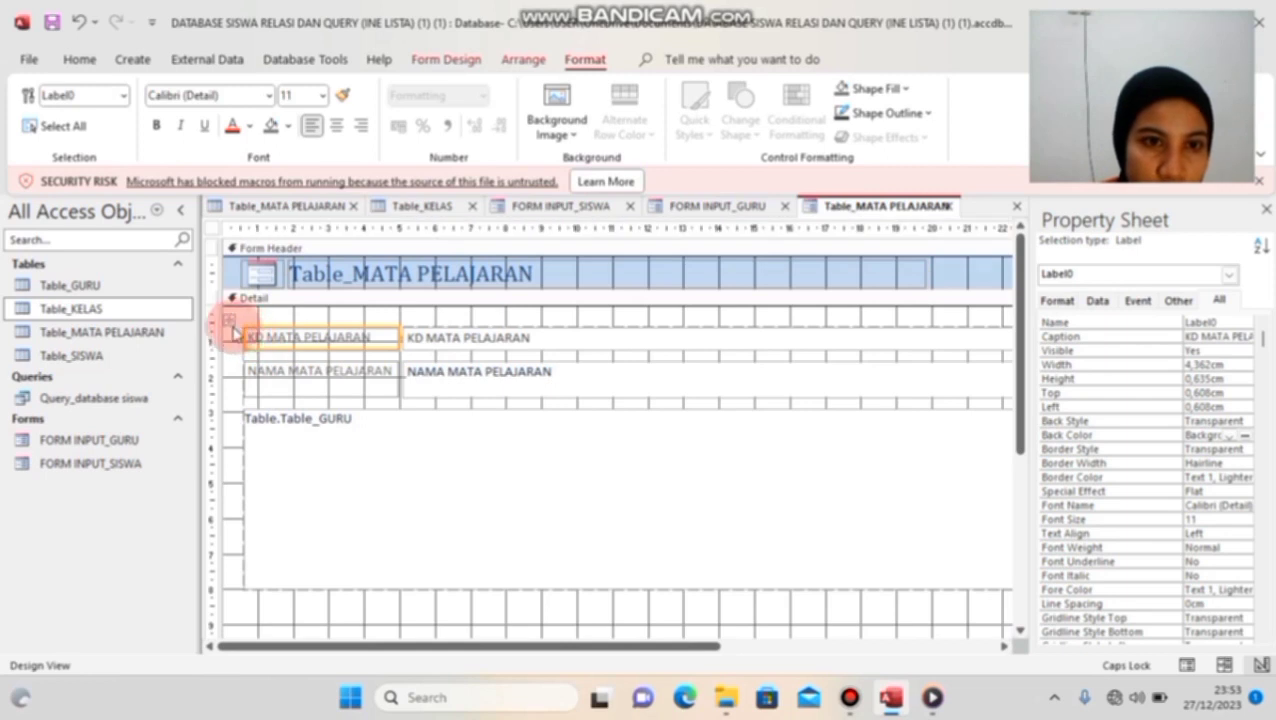
pyautogui.click(232, 320)
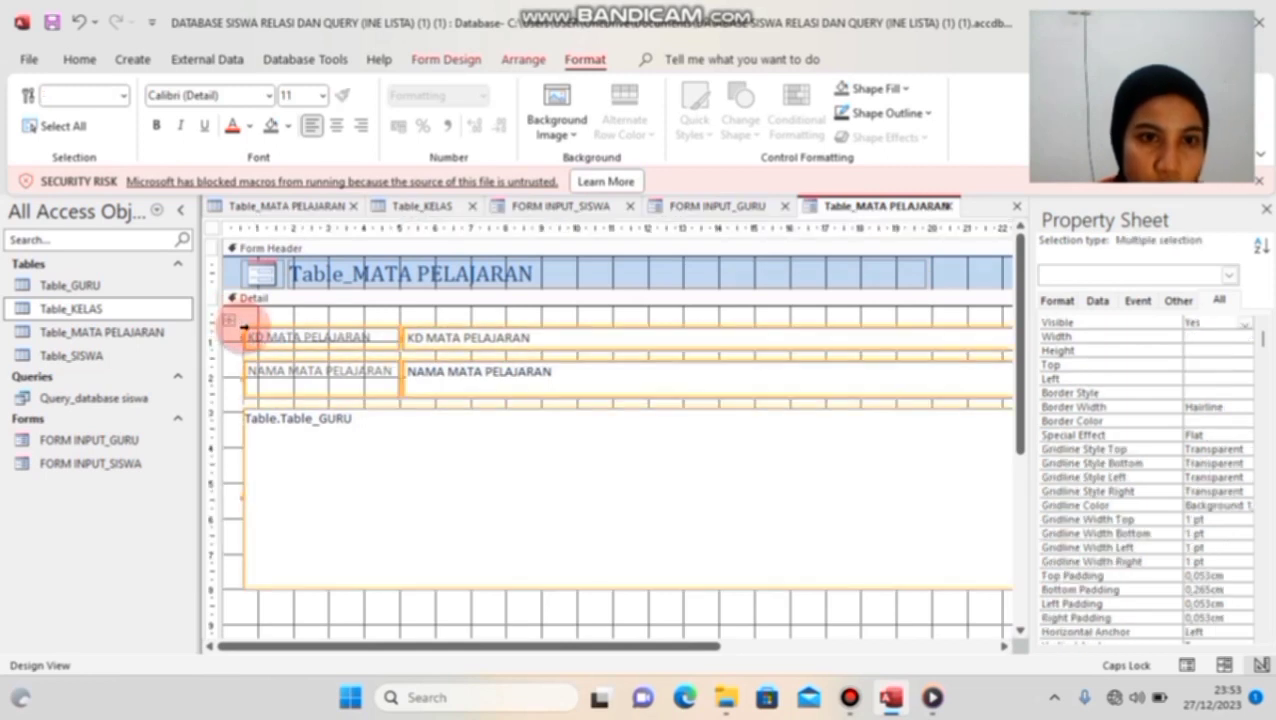
pyautogui.moveTo(232, 340); pyautogui.dragTo(364, 337)
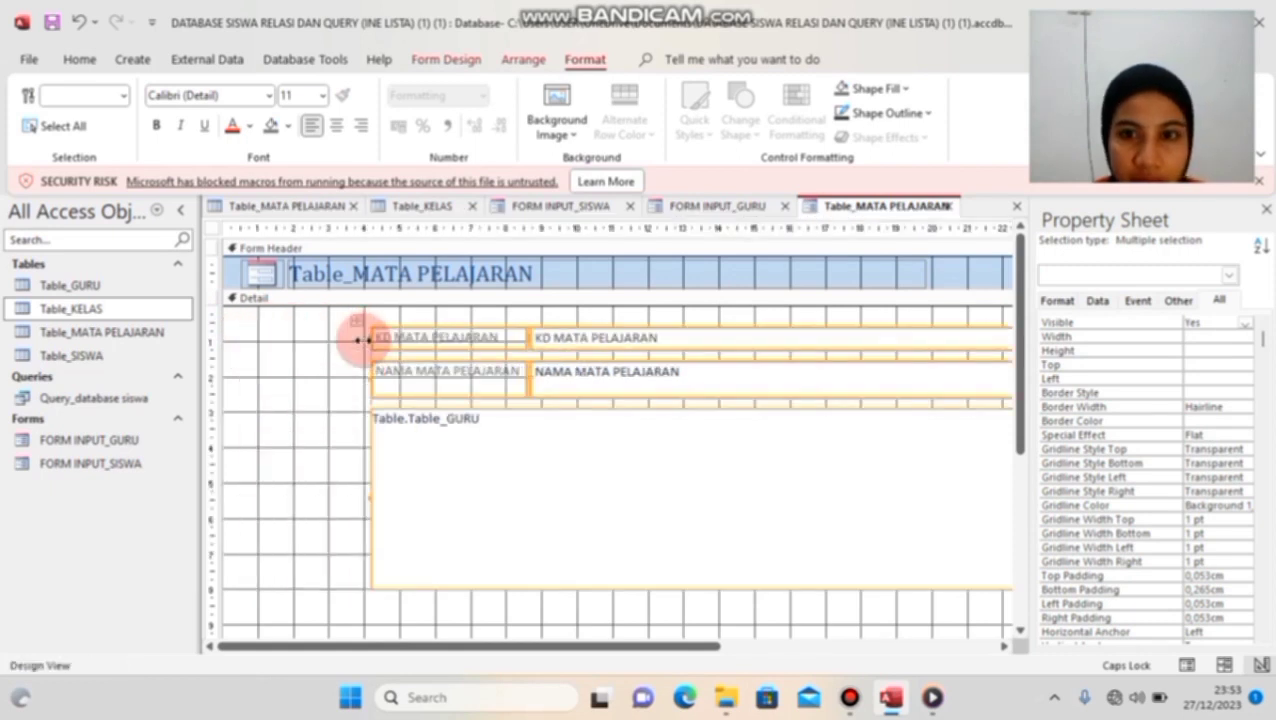
pyautogui.moveTo(982, 345); pyautogui.dragTo(908, 337)
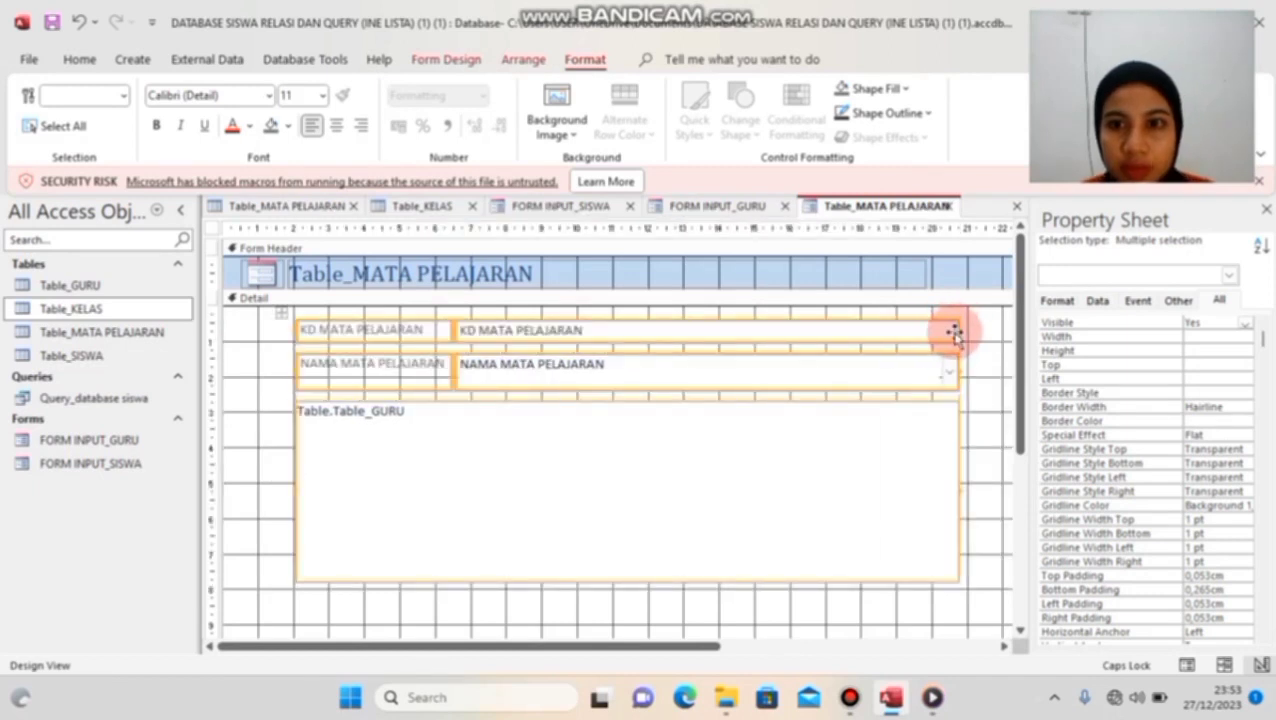
pyautogui.moveTo(956, 329); pyautogui.dragTo(918, 336)
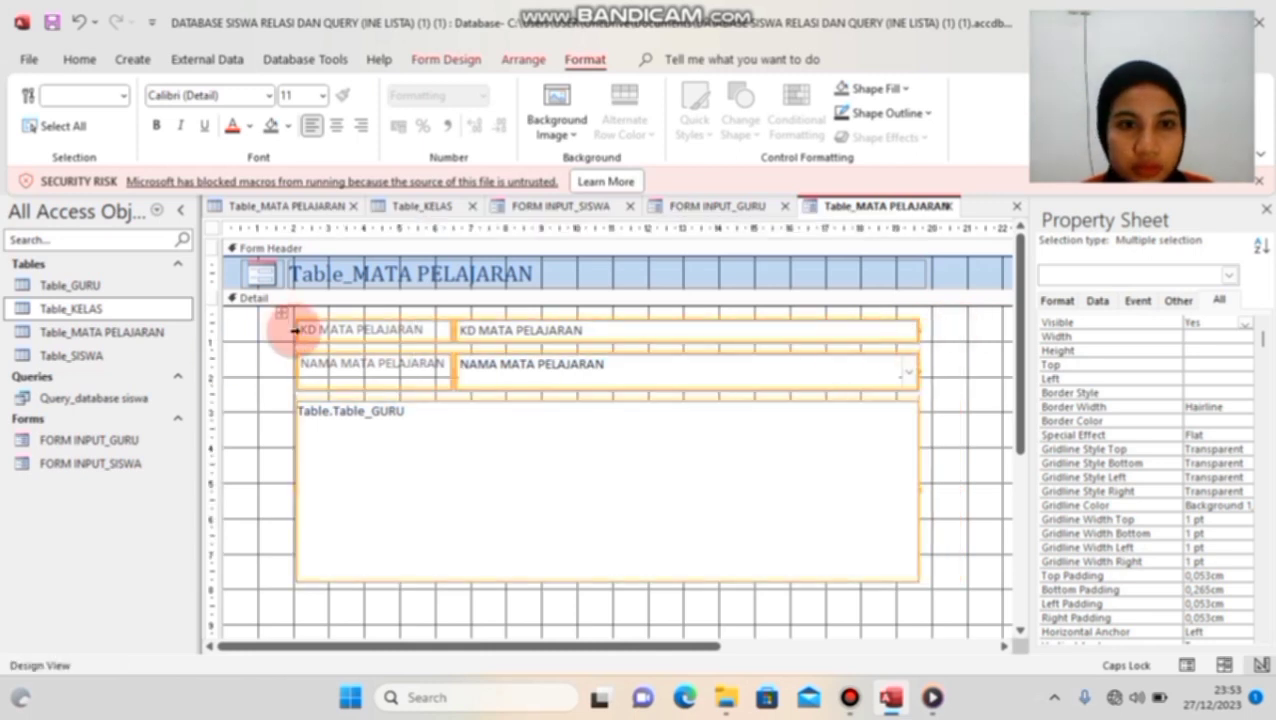
pyautogui.moveTo(286, 330); pyautogui.dragTo(455, 327)
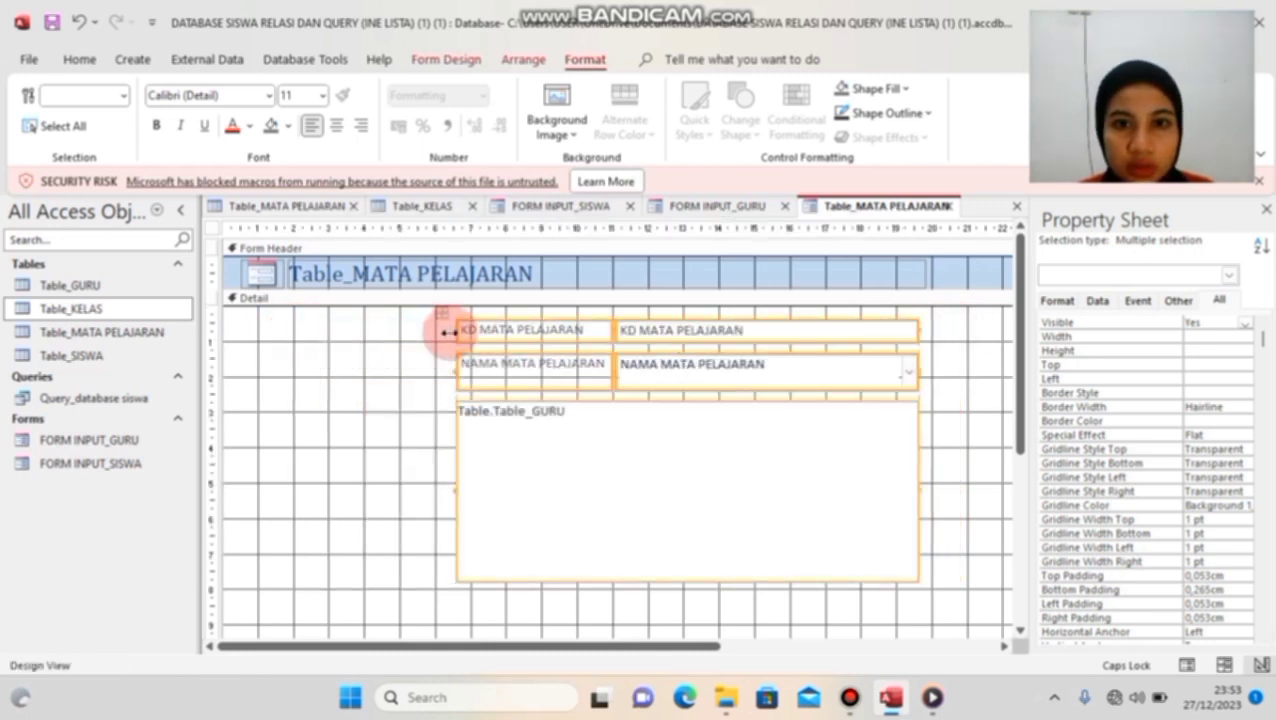
pyautogui.moveTo(912, 331); pyautogui.dragTo(877, 330)
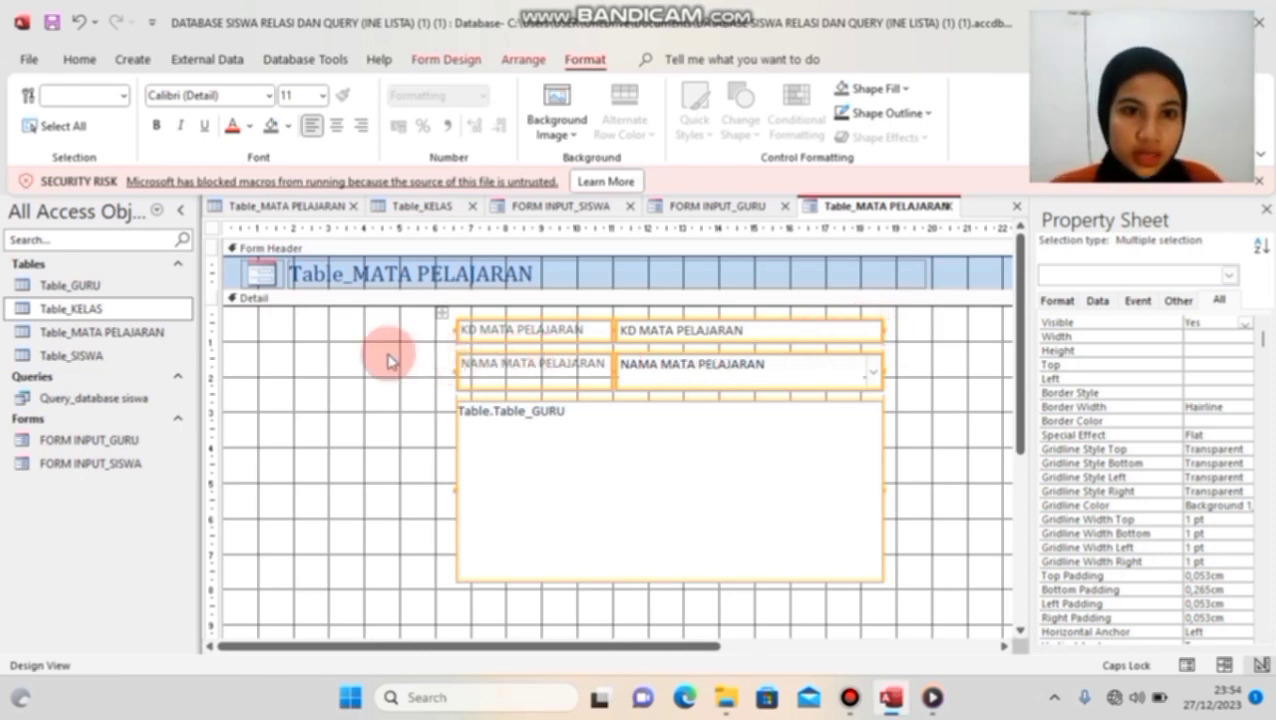
# Step: Change the form header title to FORM INPUT_MATA PELAJARAN
pyautogui.click(343, 272)
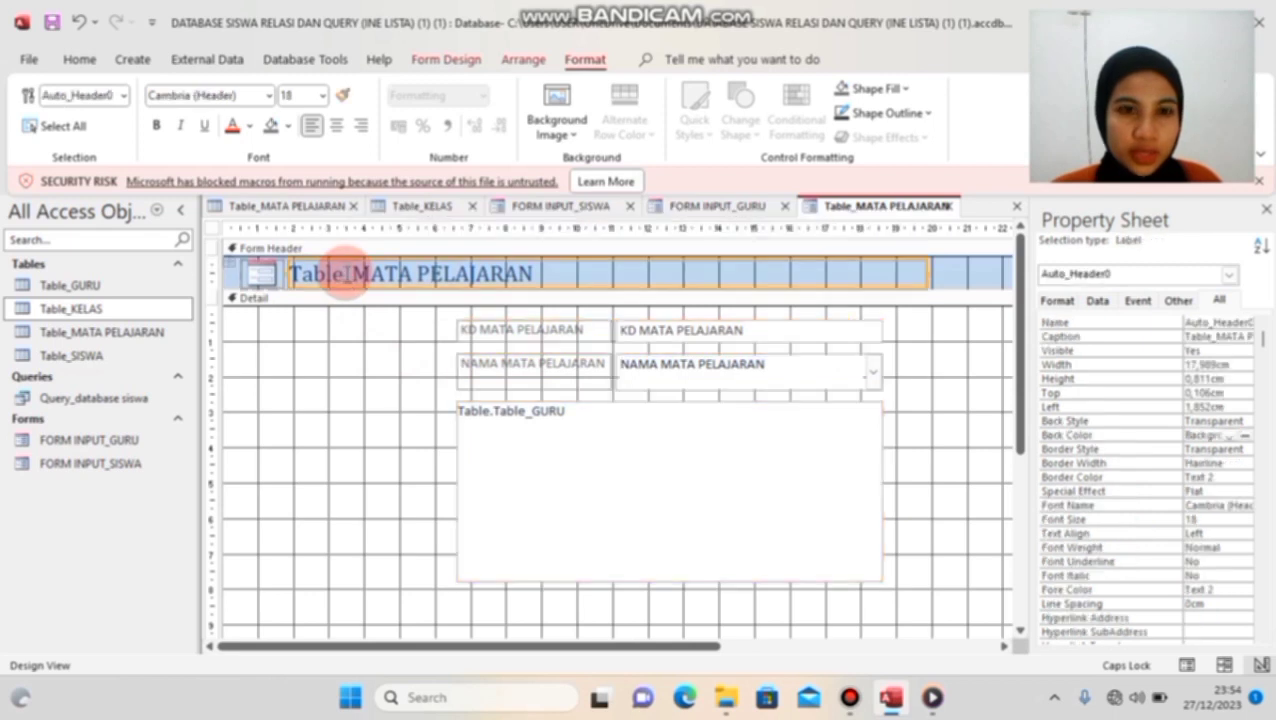
pyautogui.click(345, 273)
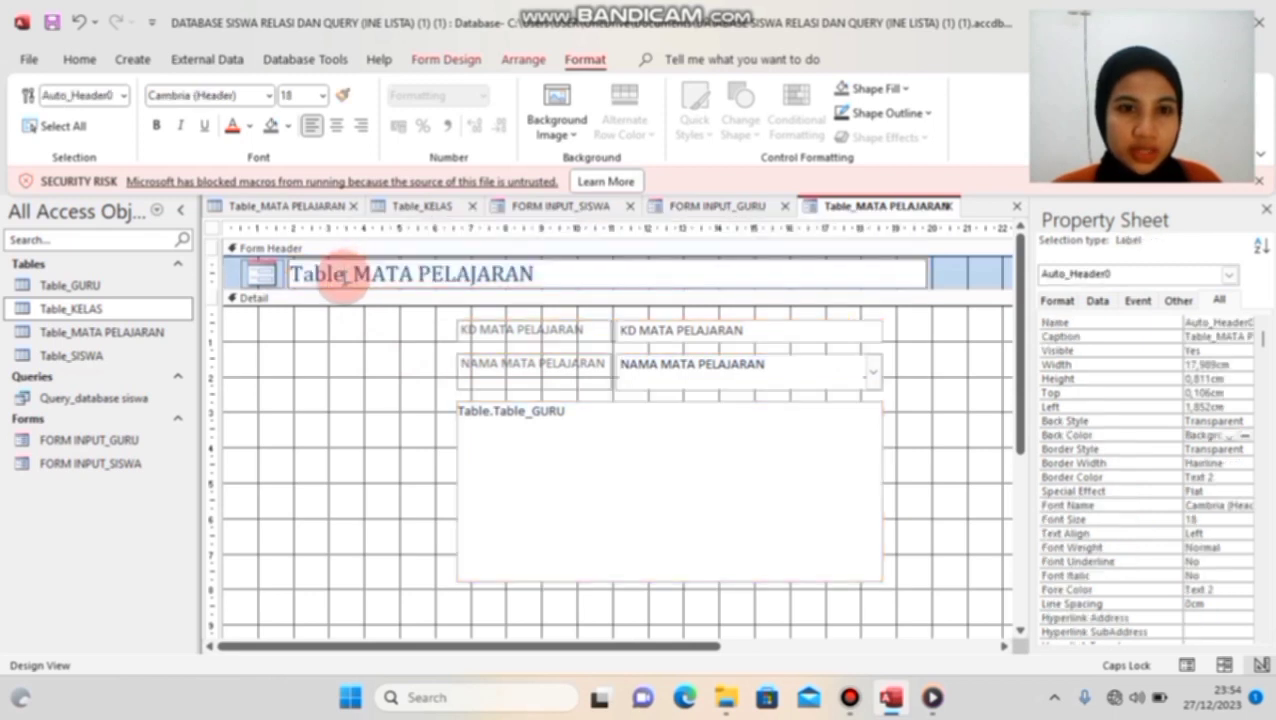
pyautogui.press('BackSpace')
pyautogui.press('BackSpace')
pyautogui.press('BackSpace')
pyautogui.press('BackSpace')
pyautogui.press('BackSpace')
pyautogui.write('FO')
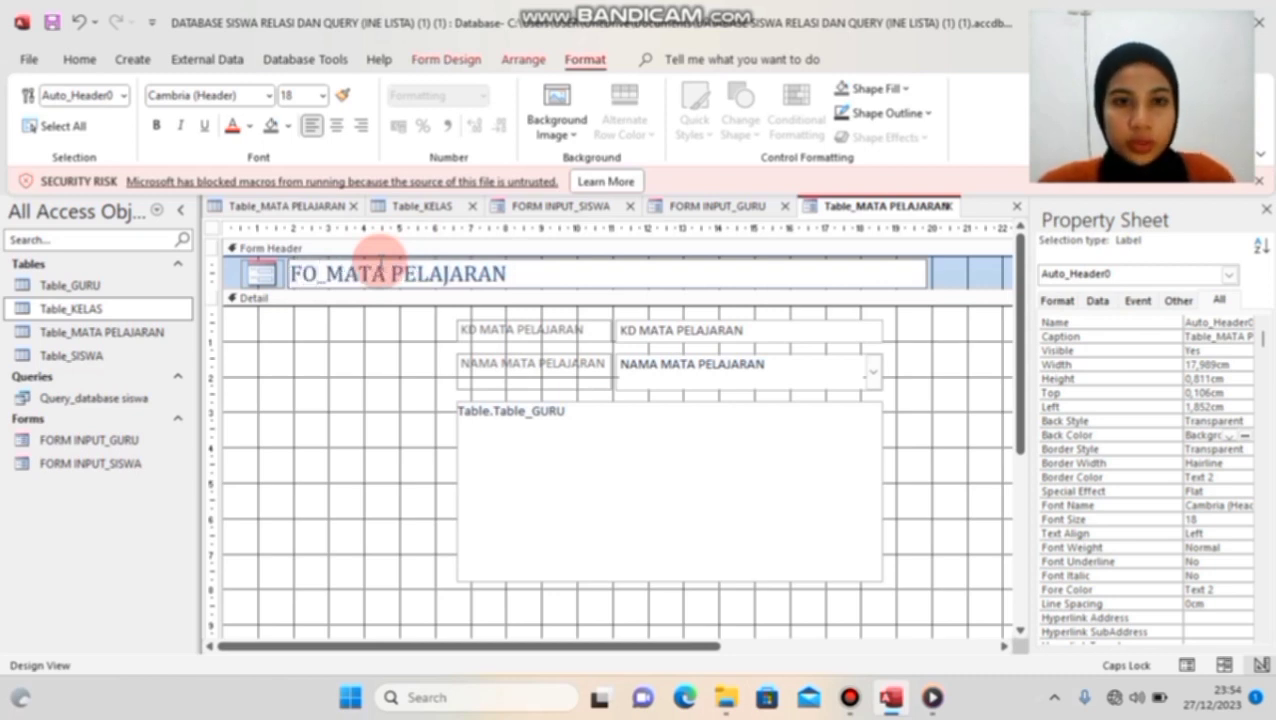
pyautogui.write('RM')
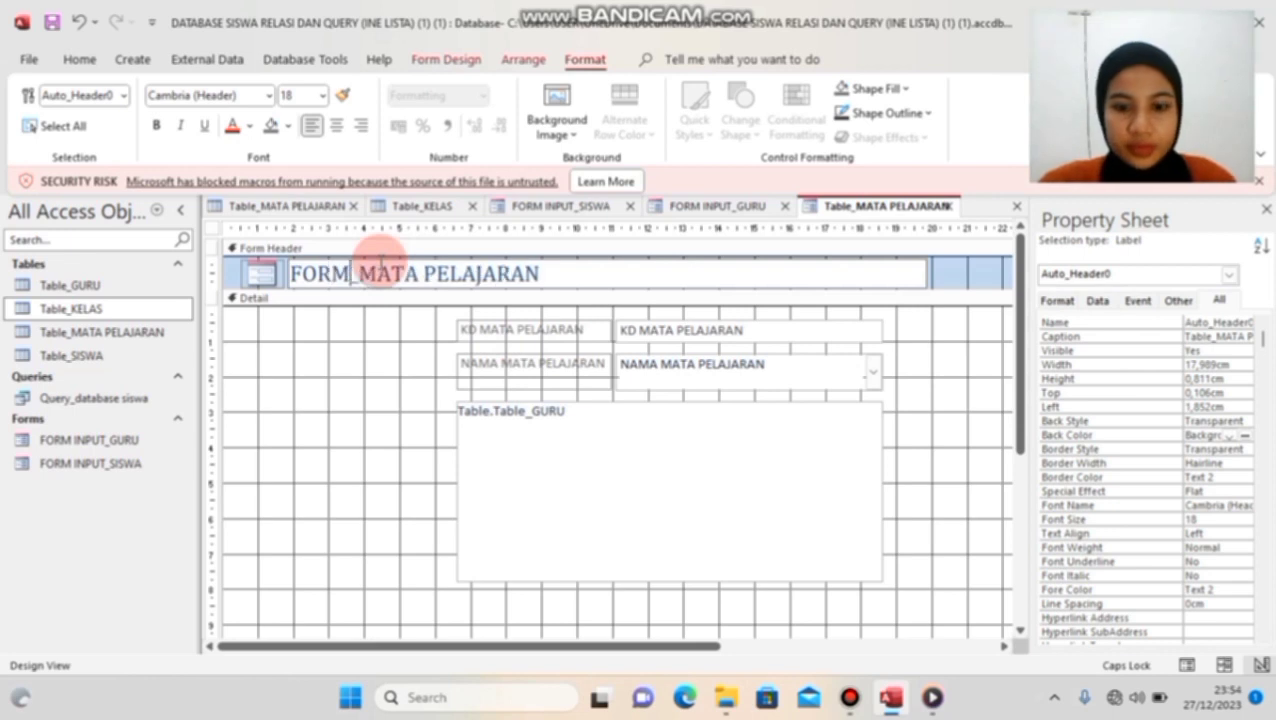
pyautogui.write(' INP')
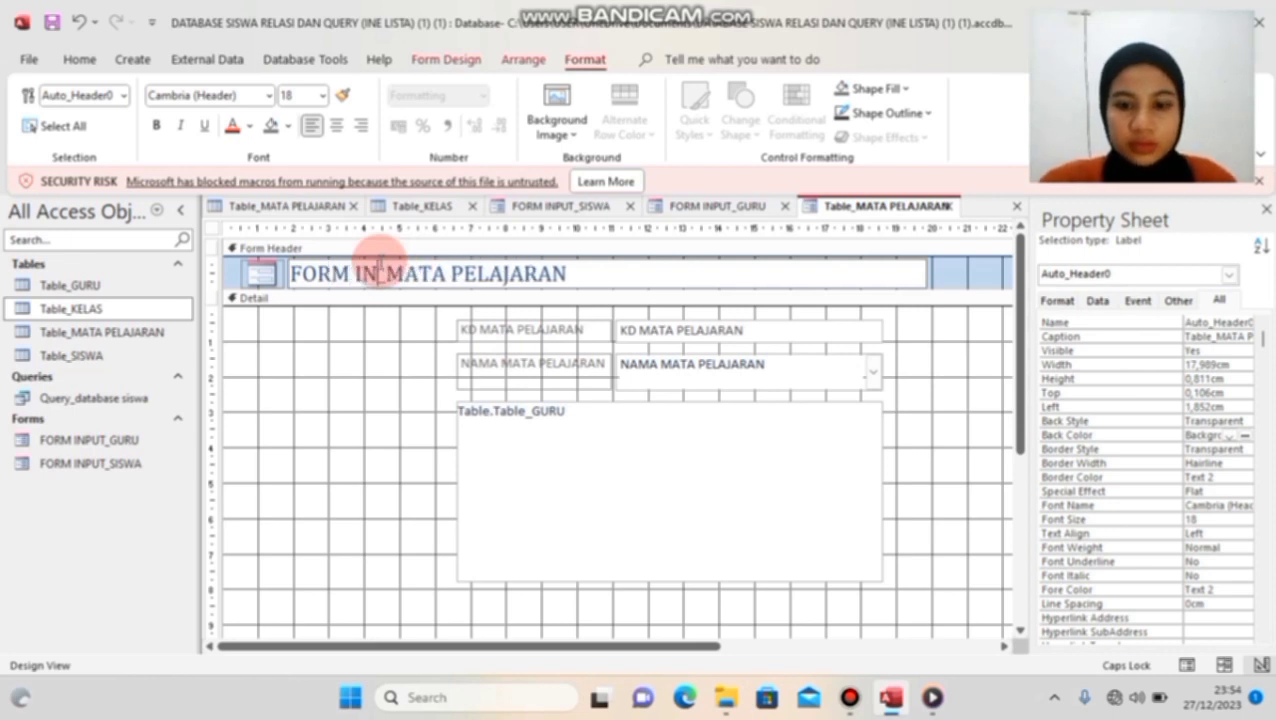
pyautogui.write('UT')
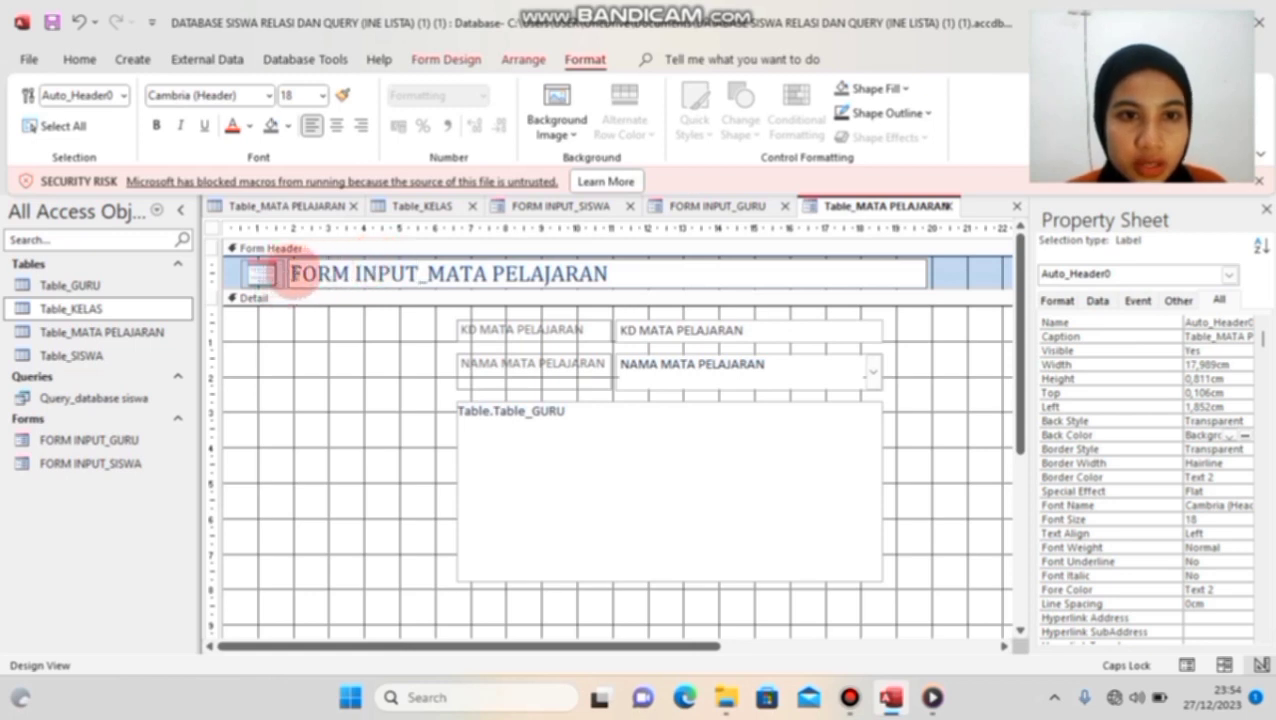
# Step: Set the header title's font to Arial Black and centre its text
pyautogui.moveTo(290, 274); pyautogui.dragTo(649, 266)
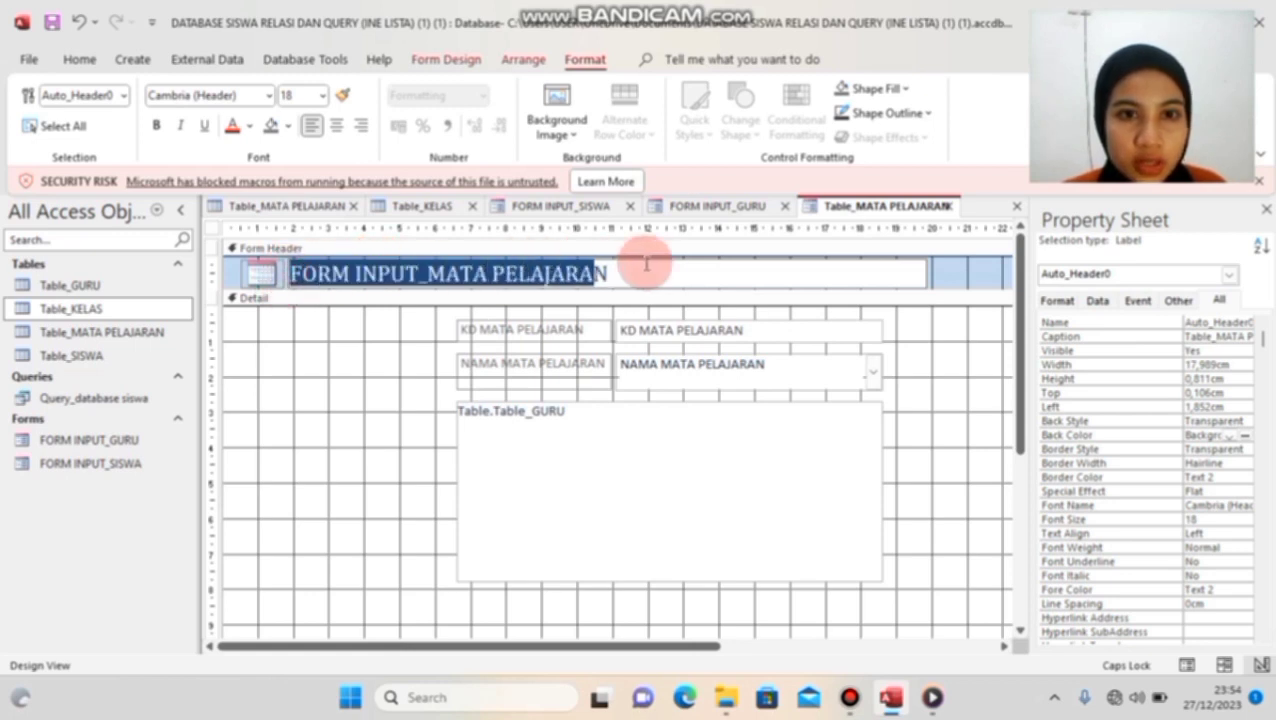
pyautogui.click(268, 97)
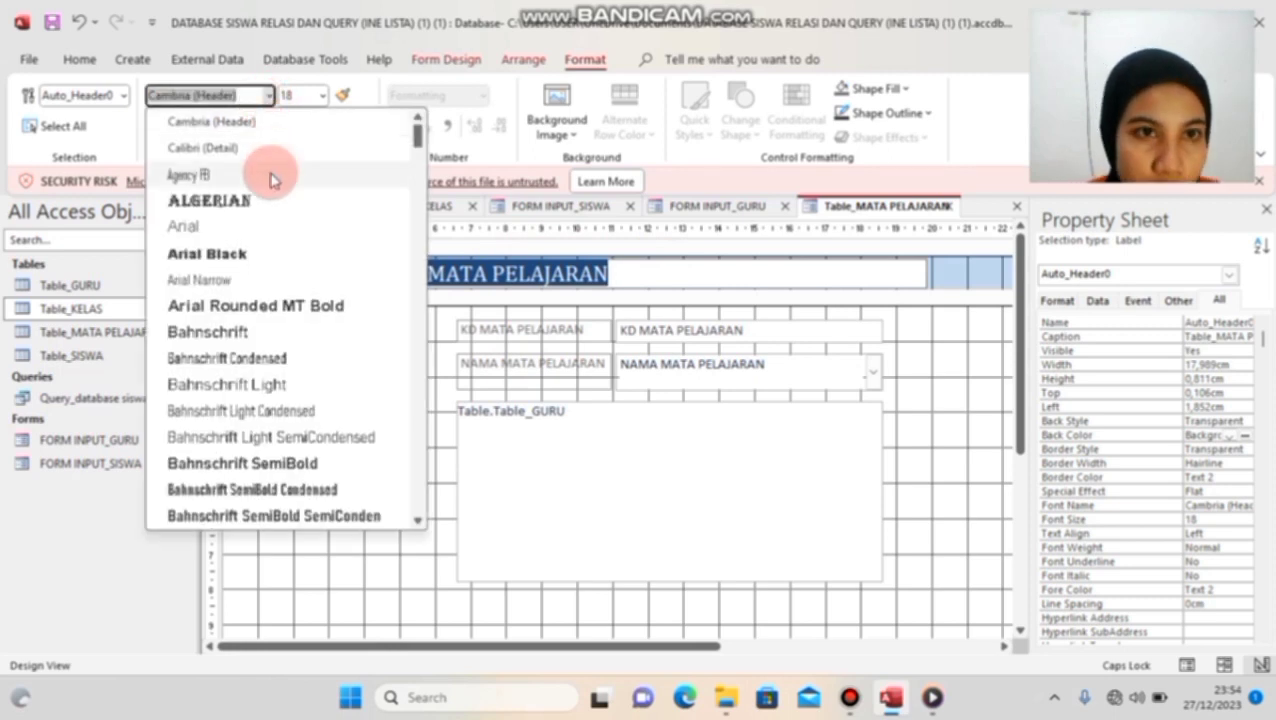
pyautogui.click(270, 255)
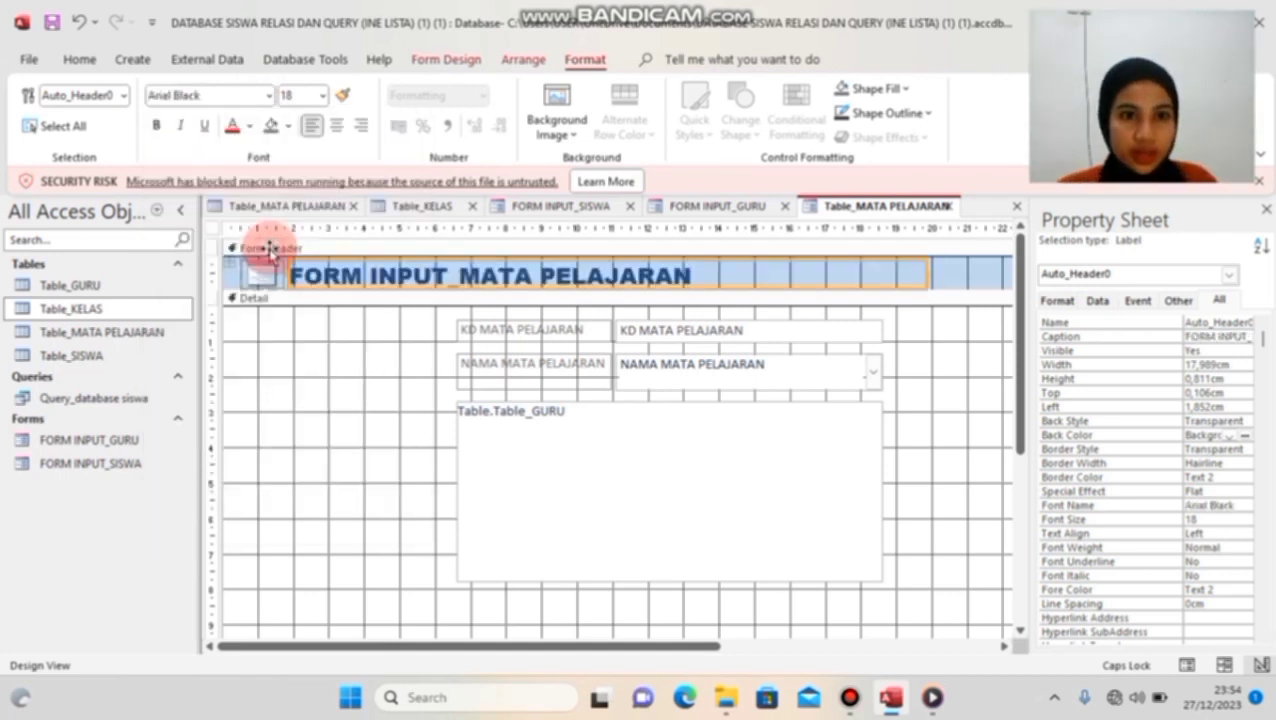
pyautogui.click(335, 126)
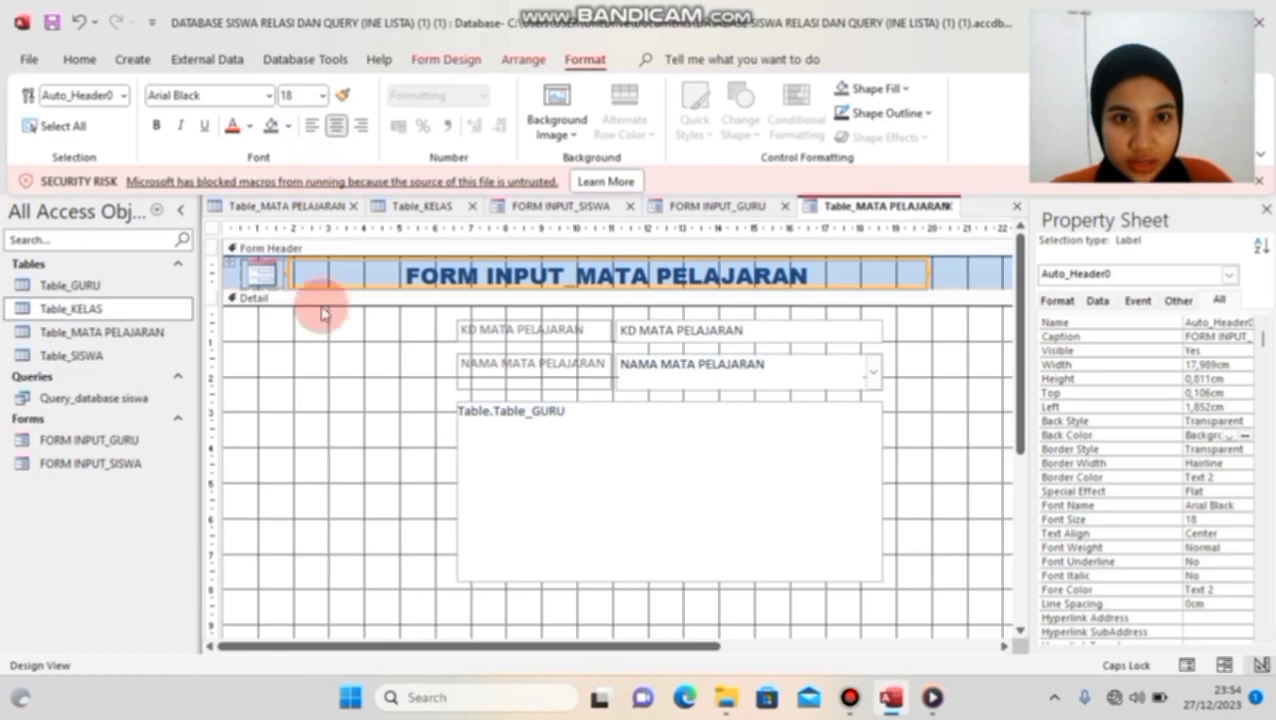
# Step: Draw a command button about 2.6 by 0.7 cm below the Table_GURU subform and assign it the Add New Record action from Record Operations
pyautogui.scroll(-3, 335, 335)
pyautogui.scroll(-2, 335, 335)
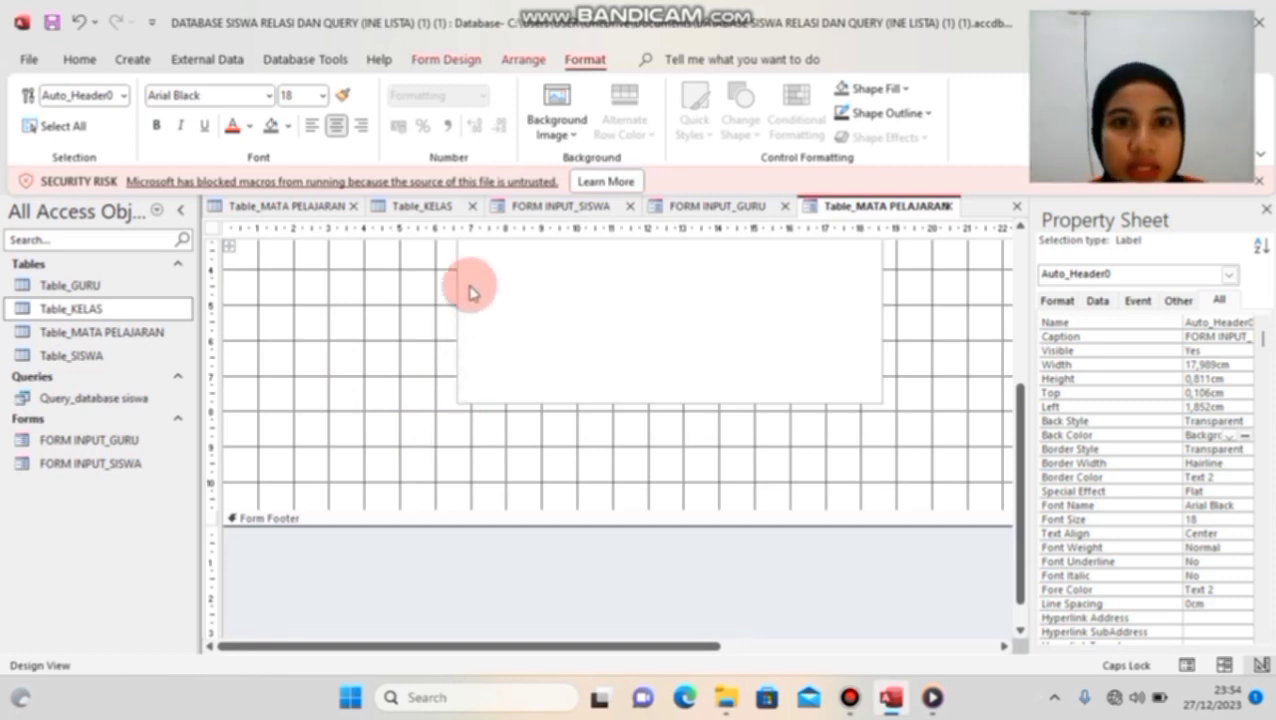
pyautogui.click(447, 62)
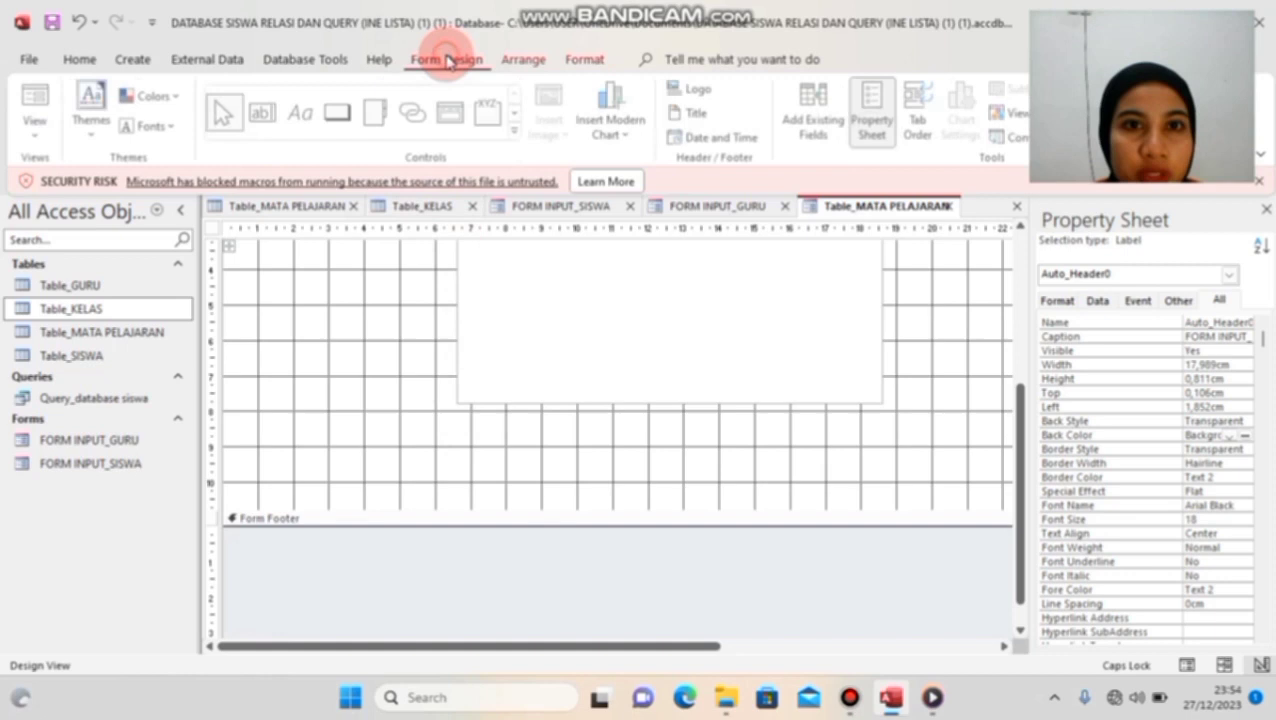
pyautogui.click(349, 120)
pyautogui.moveTo(500, 428); pyautogui.dragTo(586, 446)
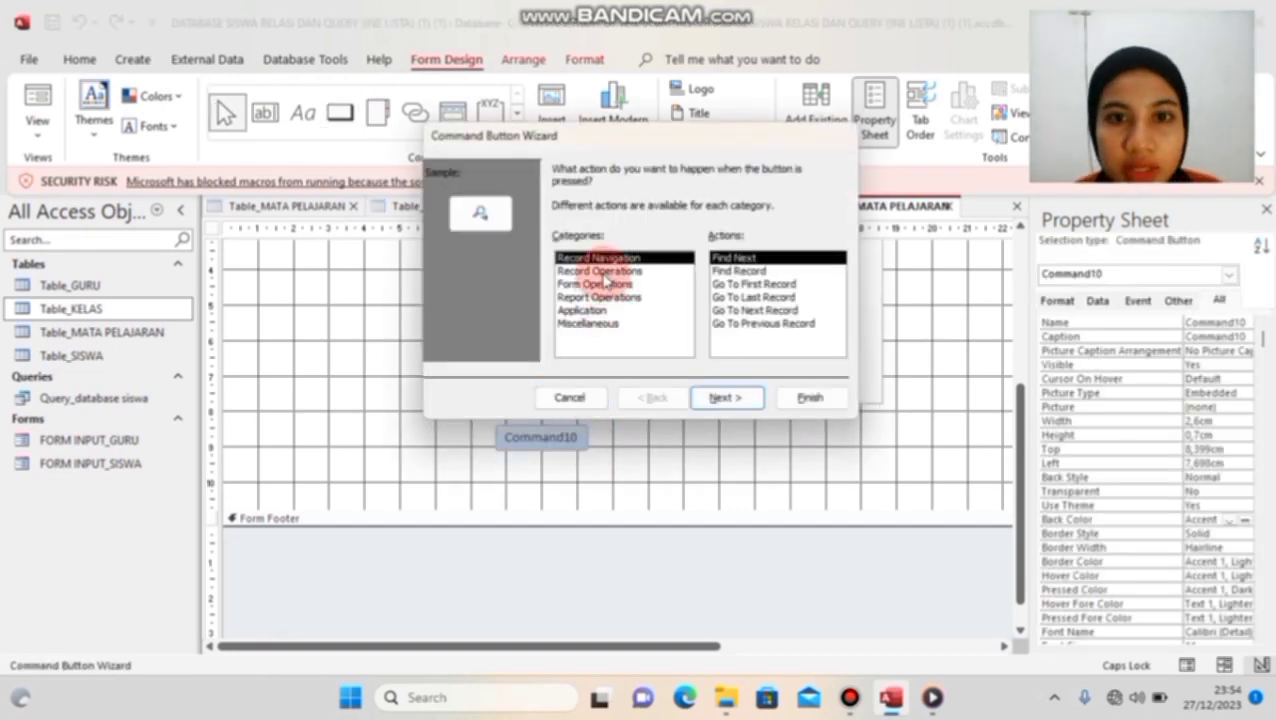
pyautogui.click(602, 271)
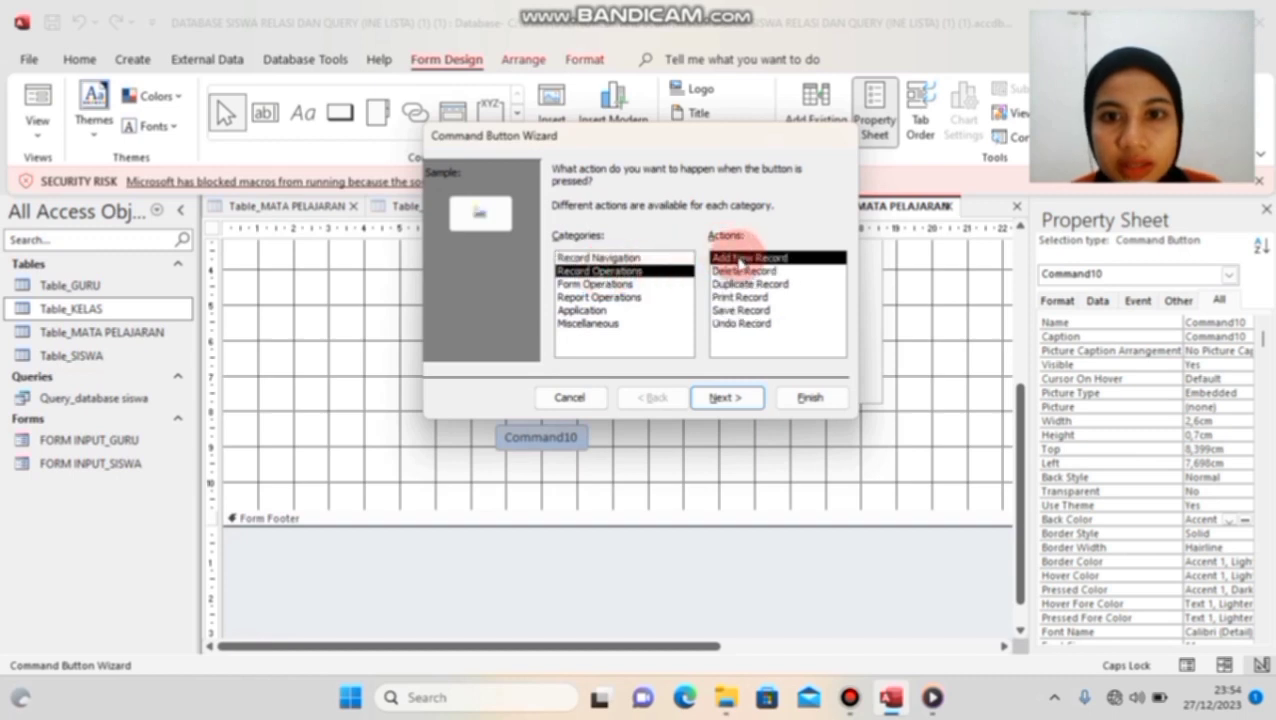
pyautogui.click(730, 396)
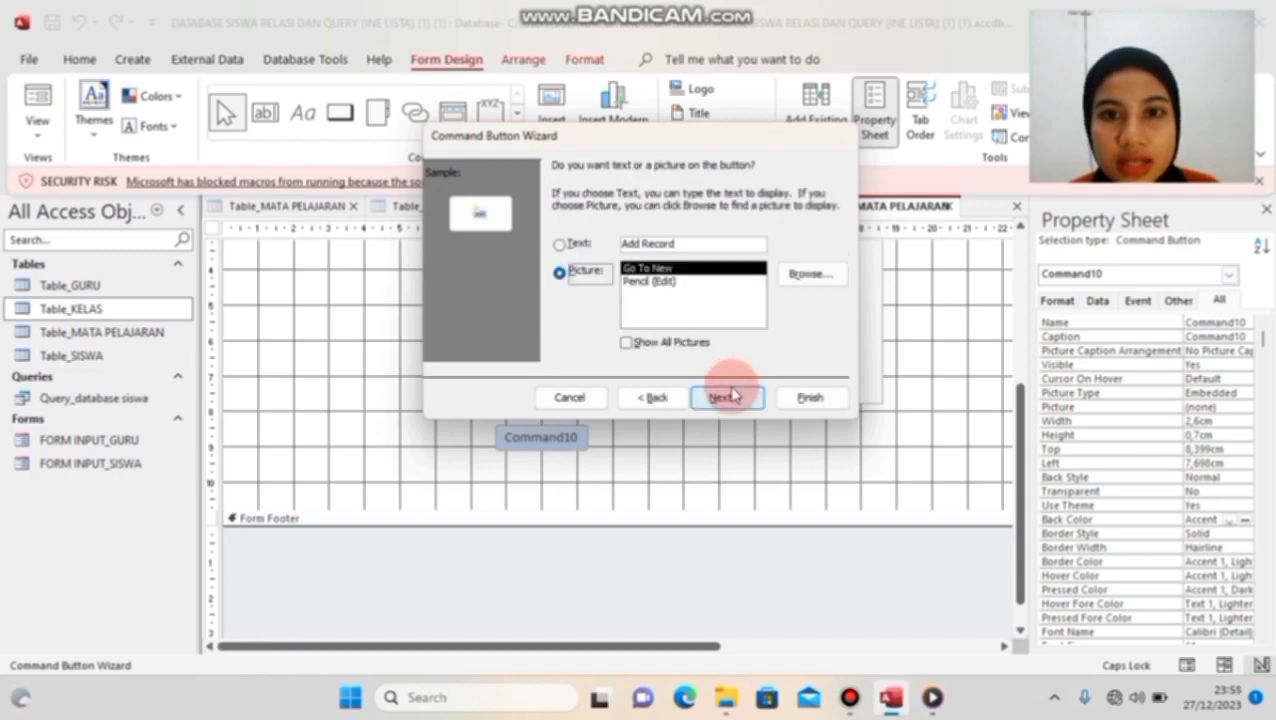
# Step: Give the add-record button the text TAMBAH DATA BARU instead of a picture and finish the wizard
pyautogui.click(693, 243)
pyautogui.press('BackSpace')
pyautogui.press('BackSpace')
pyautogui.press('BackSpace')
pyautogui.press('BackSpace')
pyautogui.press('BackSpace')
pyautogui.press('BackSpace')
pyautogui.press('BackSpace')
pyautogui.press('BackSpace')
pyautogui.press('BackSpace')
pyautogui.write('TAMBAH DATA BARU')
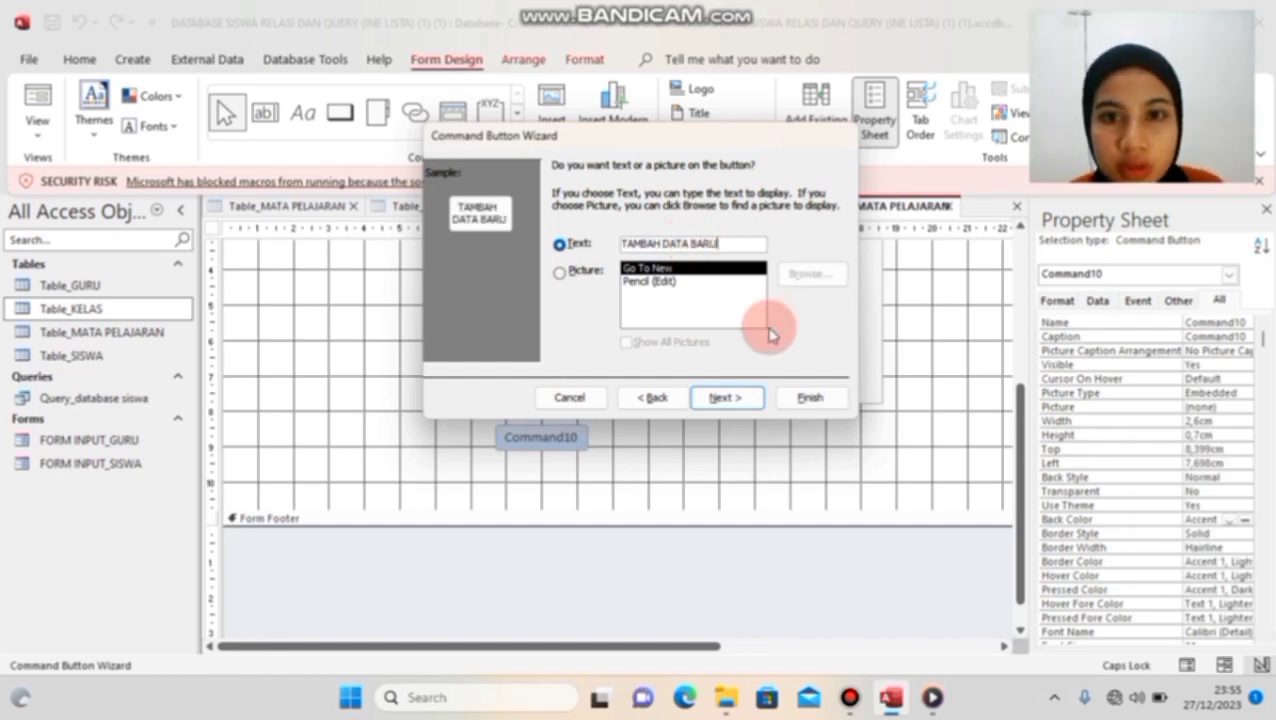
pyautogui.click(789, 398)
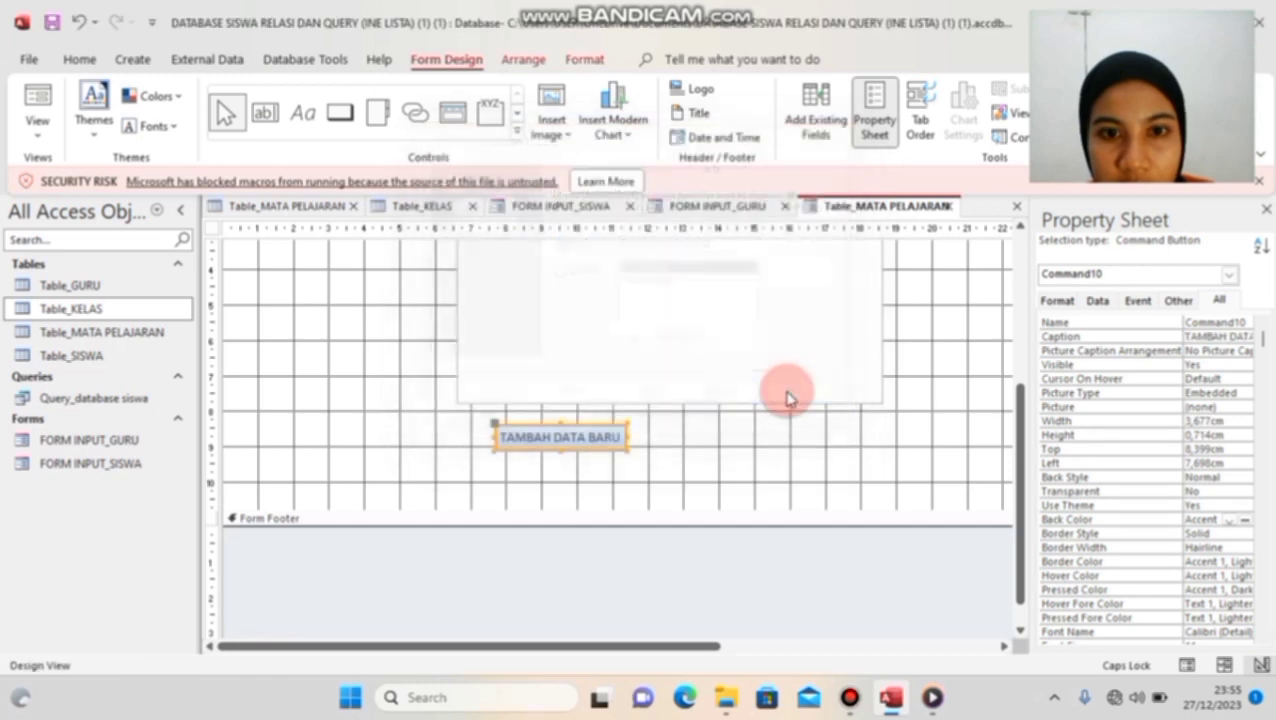
# Step: Draw a command button about 2 by 0.6 cm right of TAMBAH DATA BARU and assign it the Delete Record action from Record Operations
pyautogui.click(345, 118)
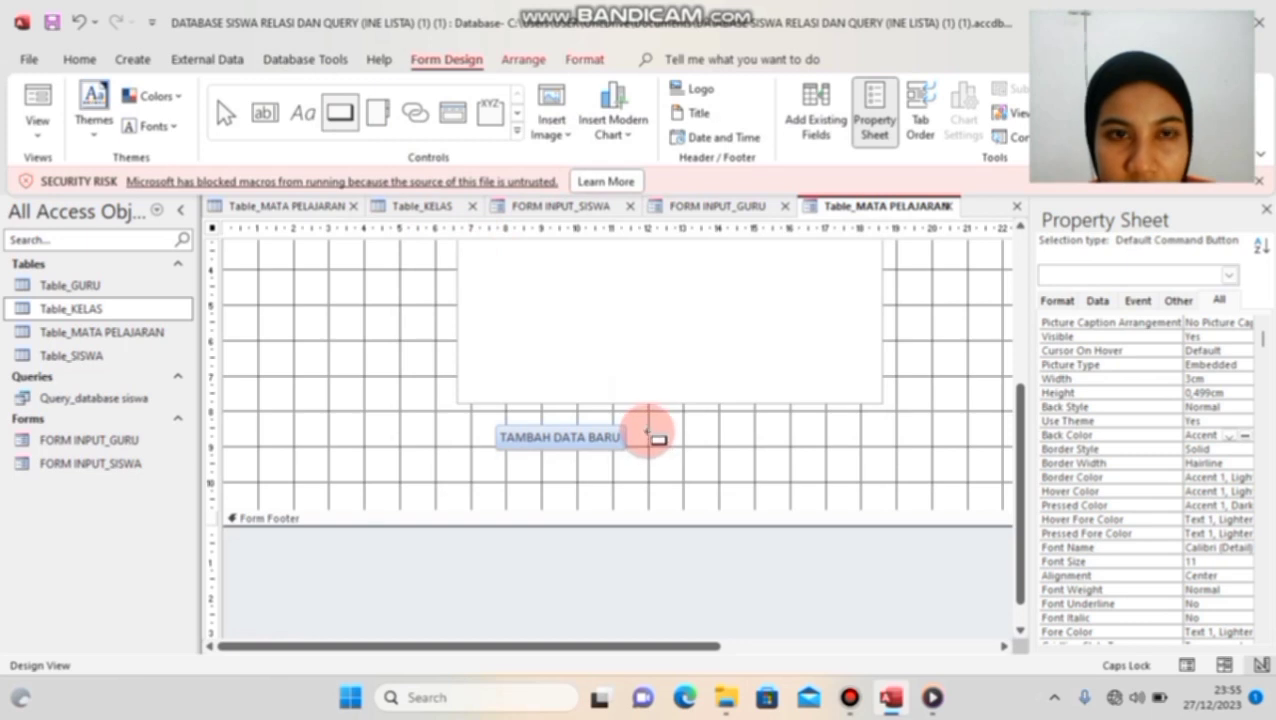
pyautogui.moveTo(642, 432); pyautogui.dragTo(711, 449)
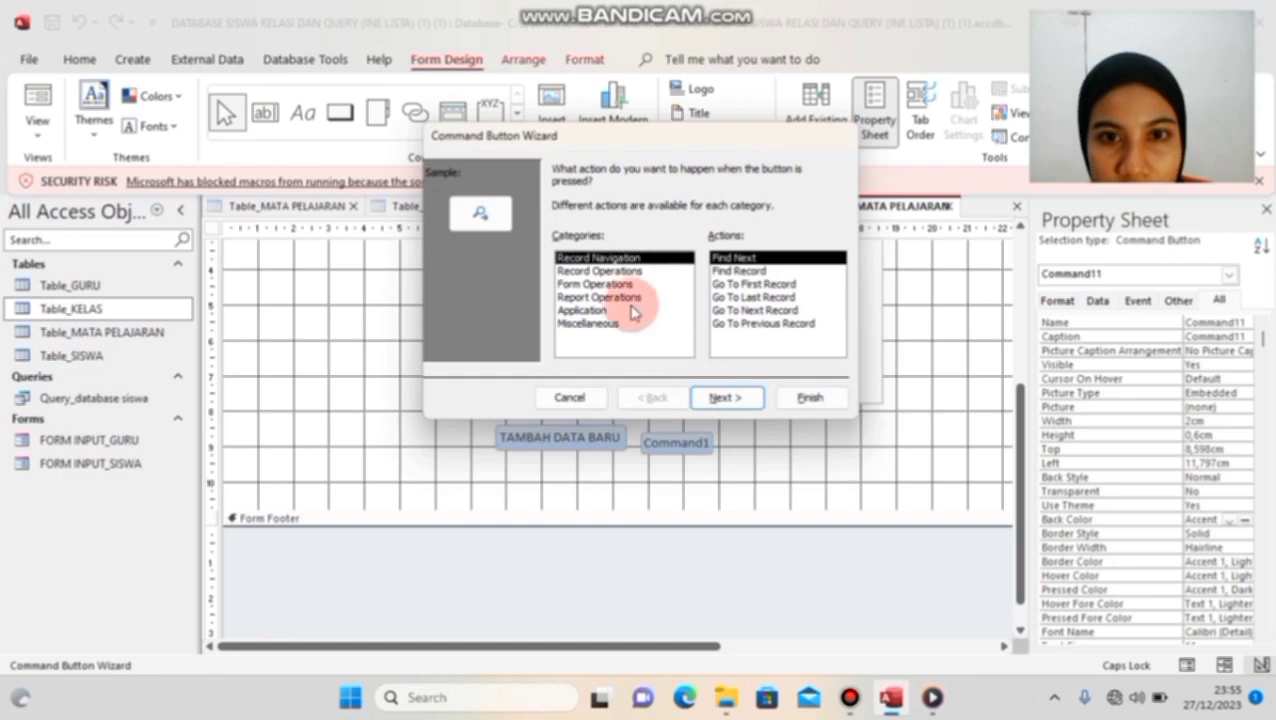
pyautogui.click(603, 270)
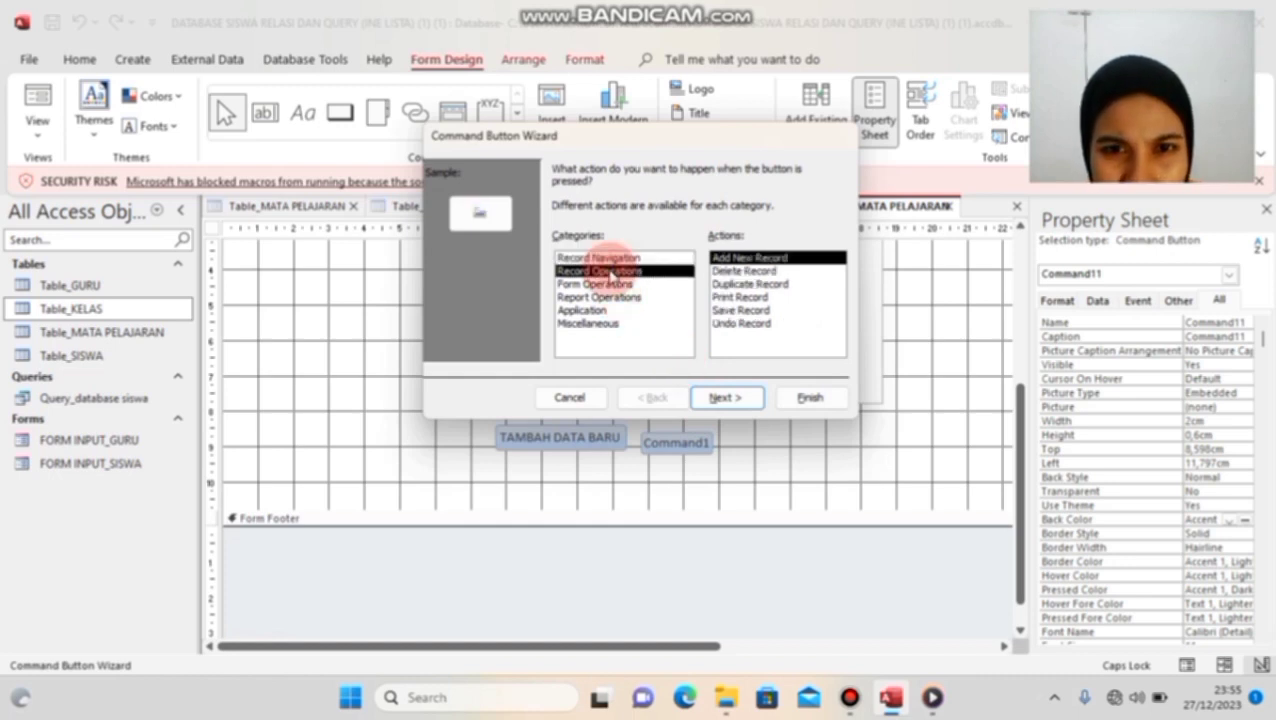
pyautogui.click(731, 272)
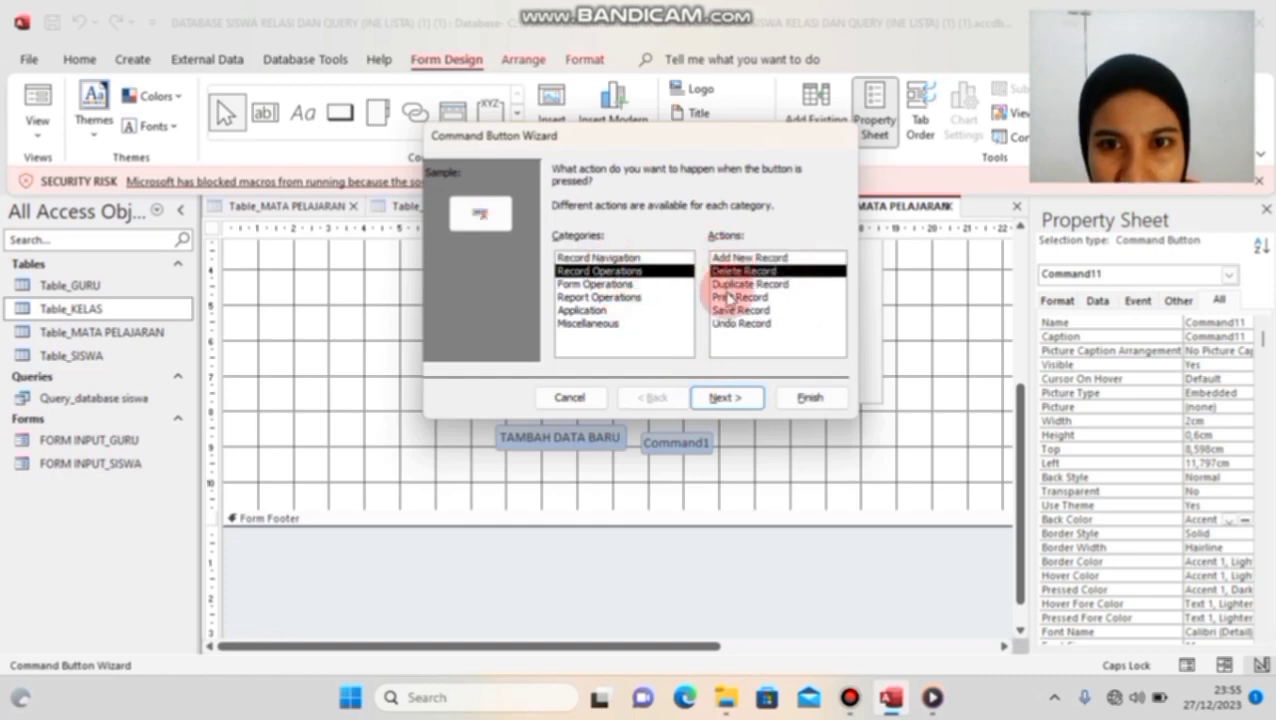
pyautogui.click(726, 397)
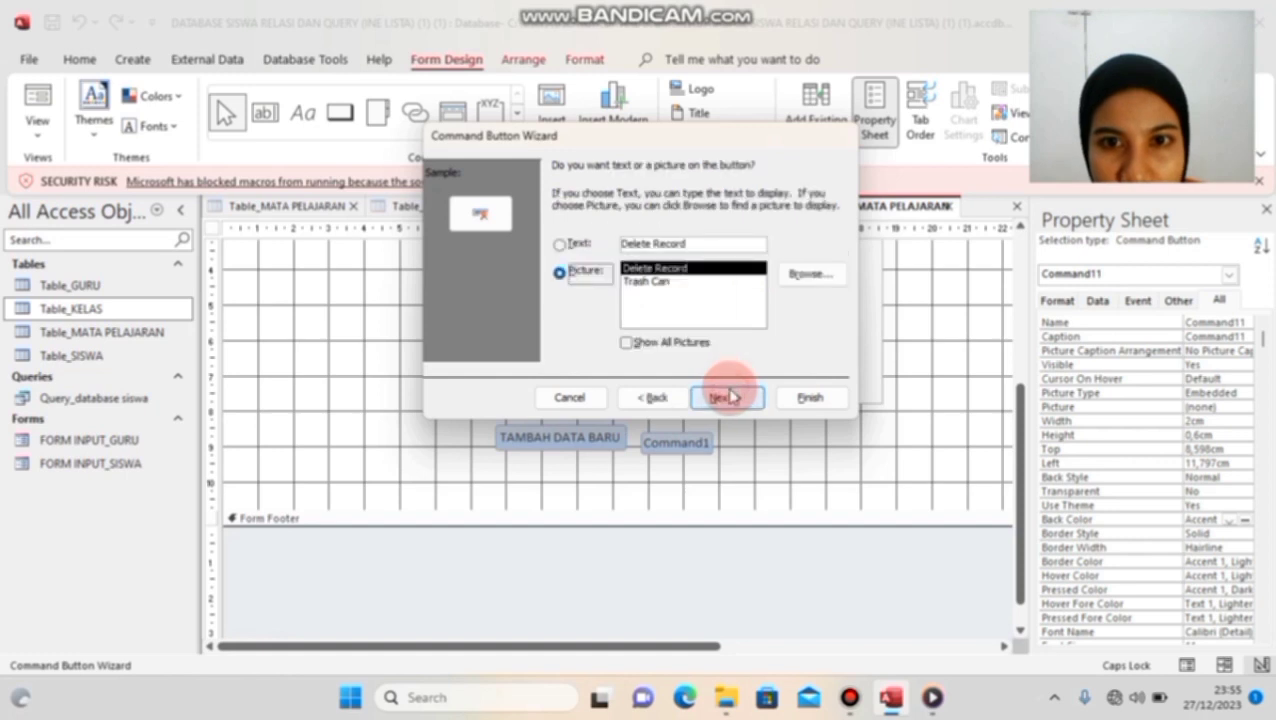
# Step: Give the delete-record button the text HAPUS instead of a picture and finish the wizard
pyautogui.click(703, 244)
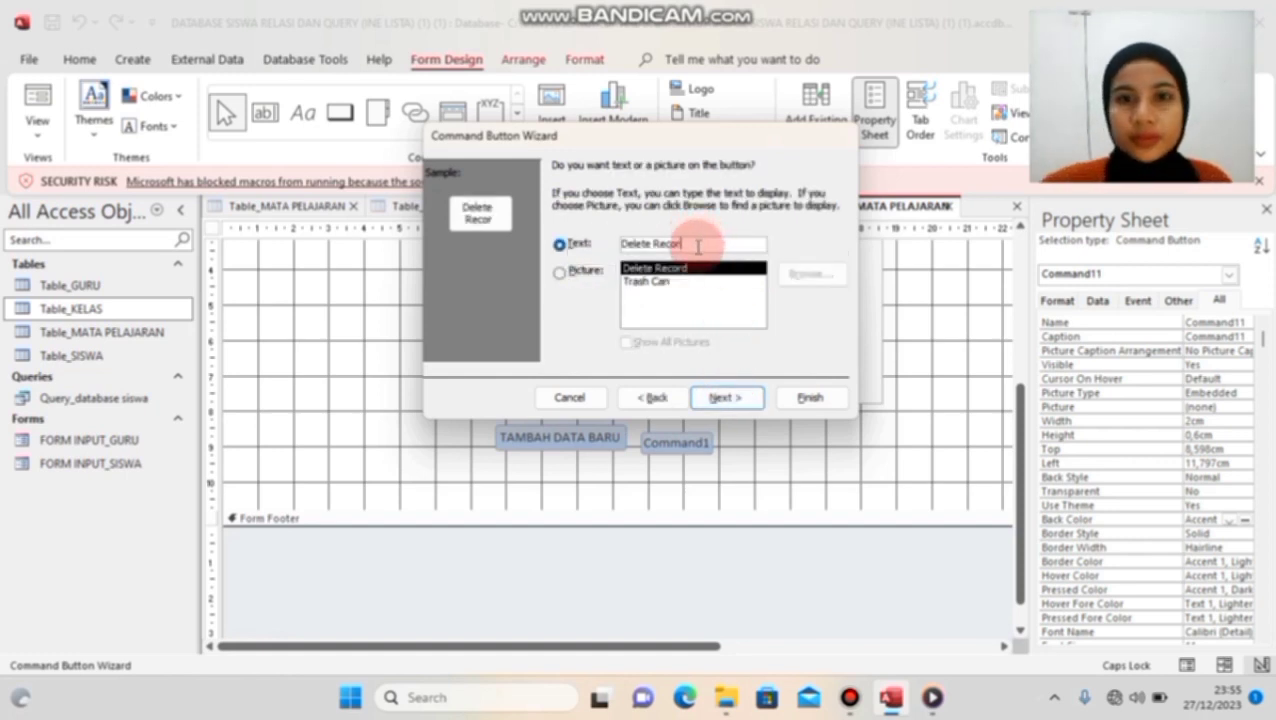
pyautogui.press('BackSpace')
pyautogui.press('BackSpace')
pyautogui.press('BackSpace')
pyautogui.press('BackSpace')
pyautogui.press('BackSpace')
pyautogui.press('BackSpace')
pyautogui.press('BackSpace')
pyautogui.press('BackSpace')
pyautogui.press('BackSpace')
pyautogui.press('BackSpace')
pyautogui.press('BackSpace')
pyautogui.press('BackSpace')
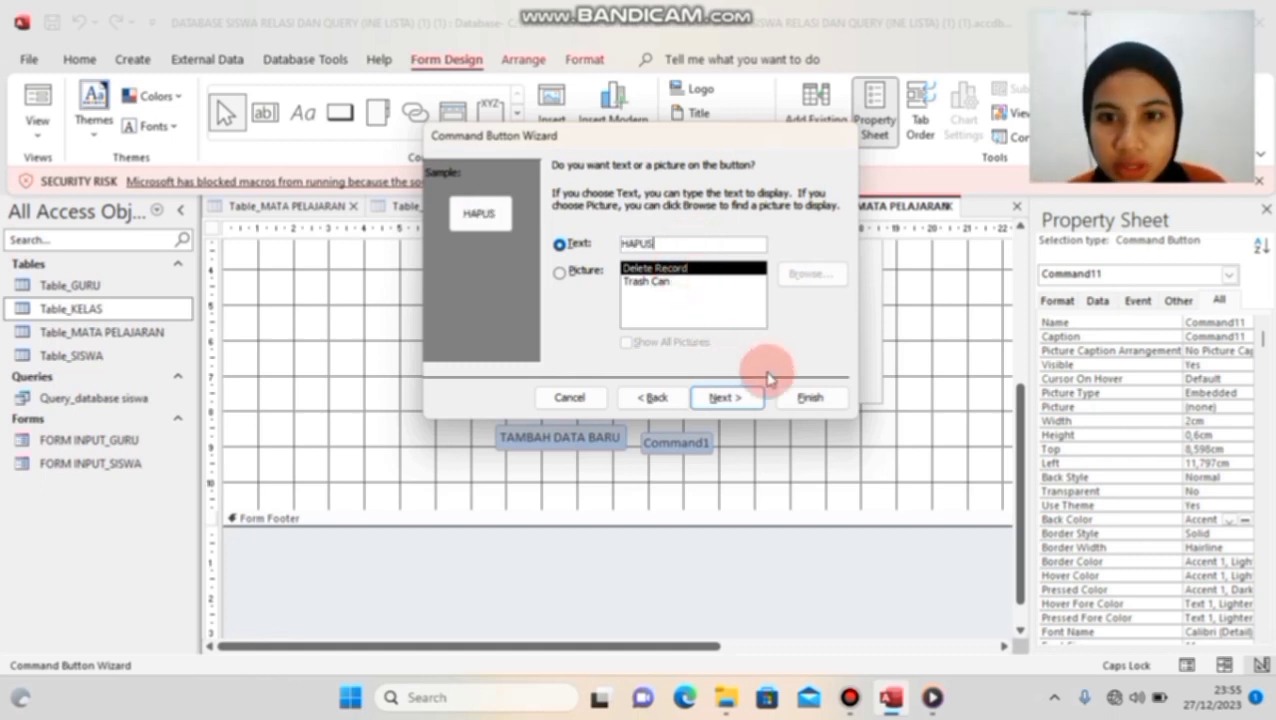
pyautogui.click(808, 397)
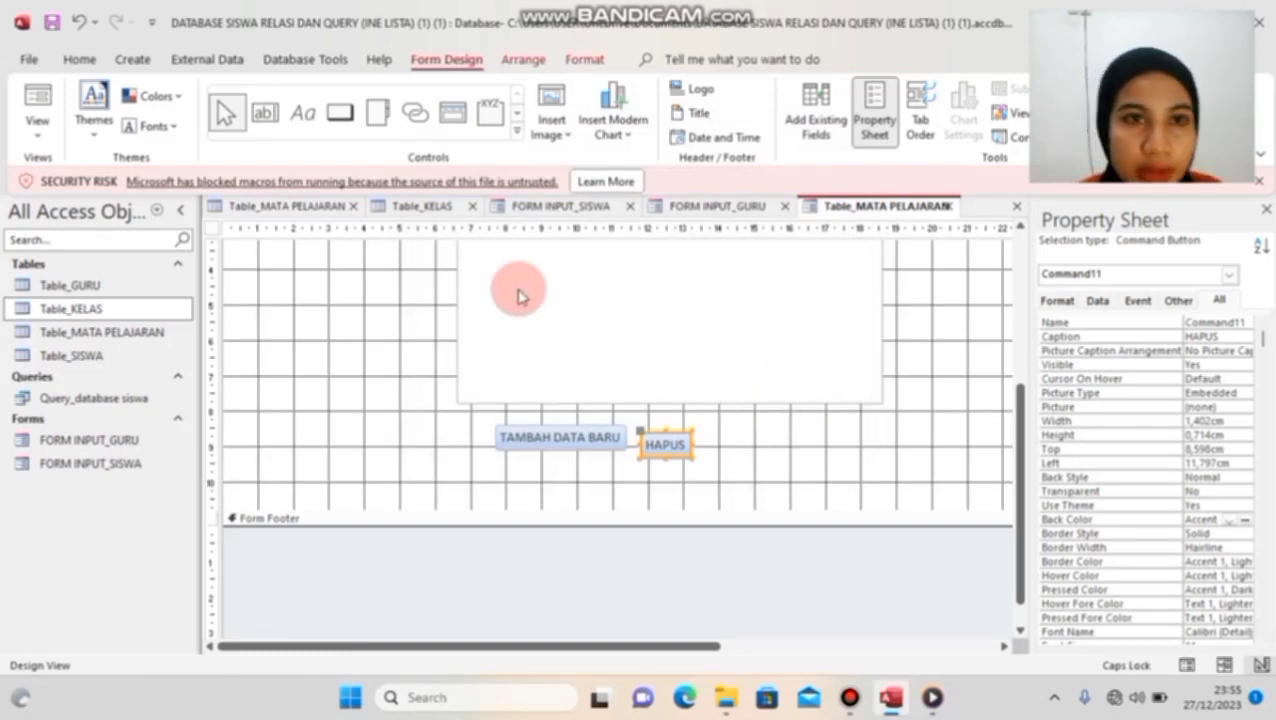
# Step: Add a command button right of HAPUS with the Save Record action from Record Operations and the text SIMPAN
pyautogui.click(337, 113)
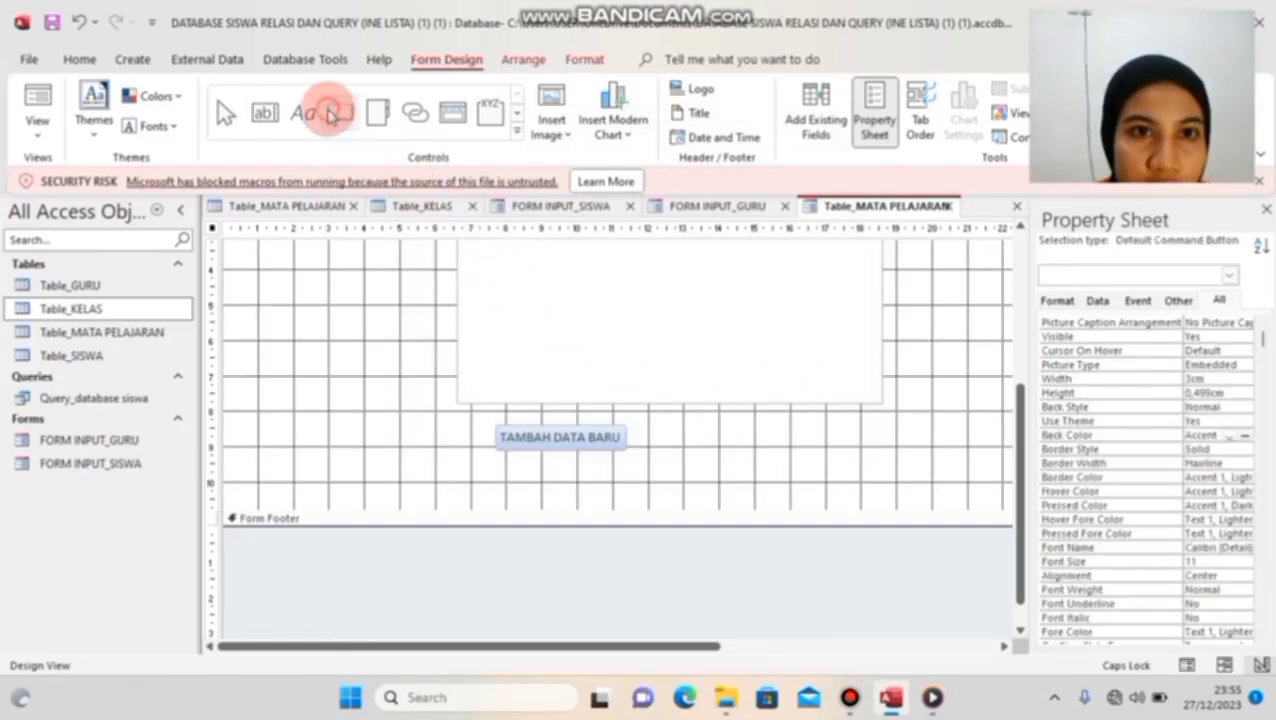
pyautogui.moveTo(712, 431); pyautogui.dragTo(776, 460)
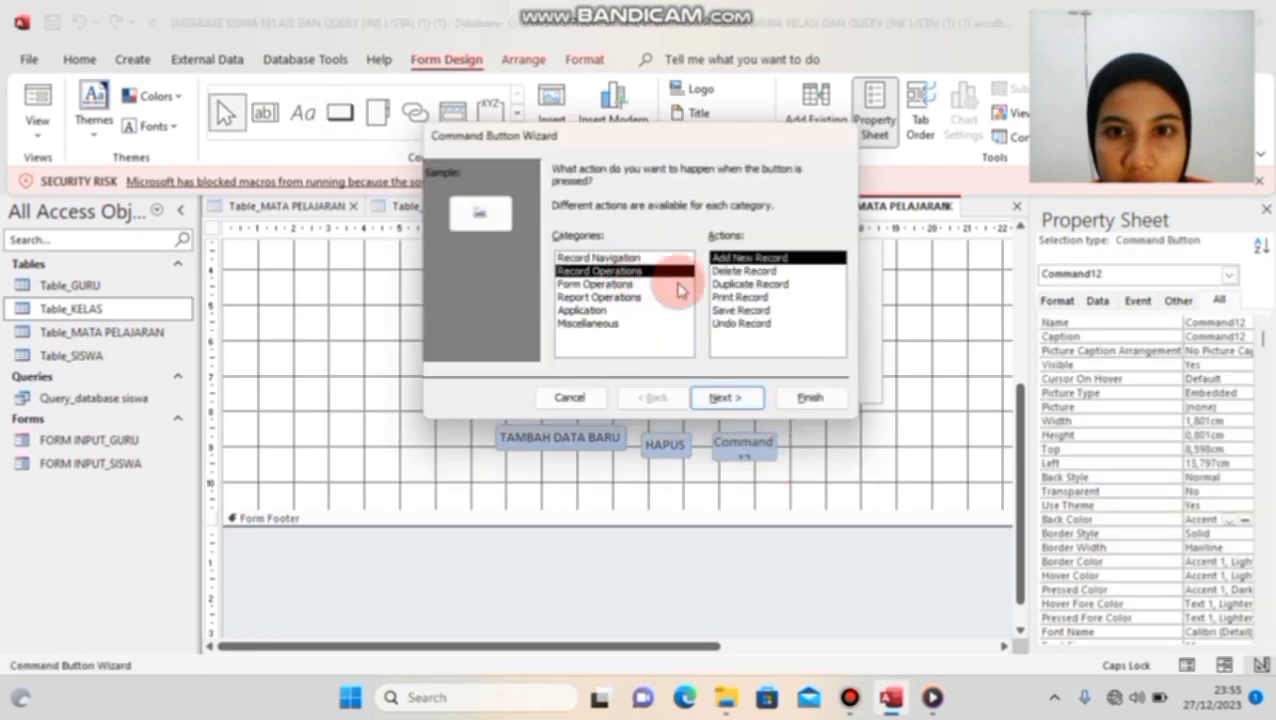
pyautogui.click(740, 310)
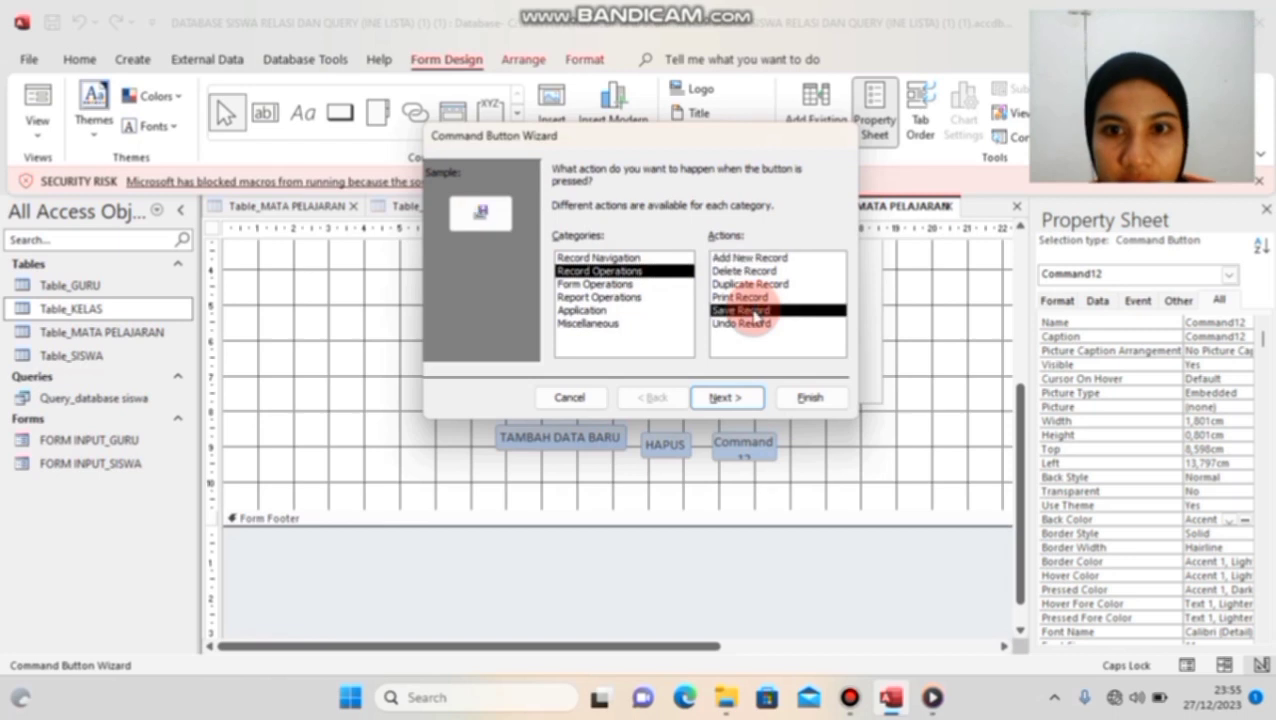
pyautogui.click(725, 397)
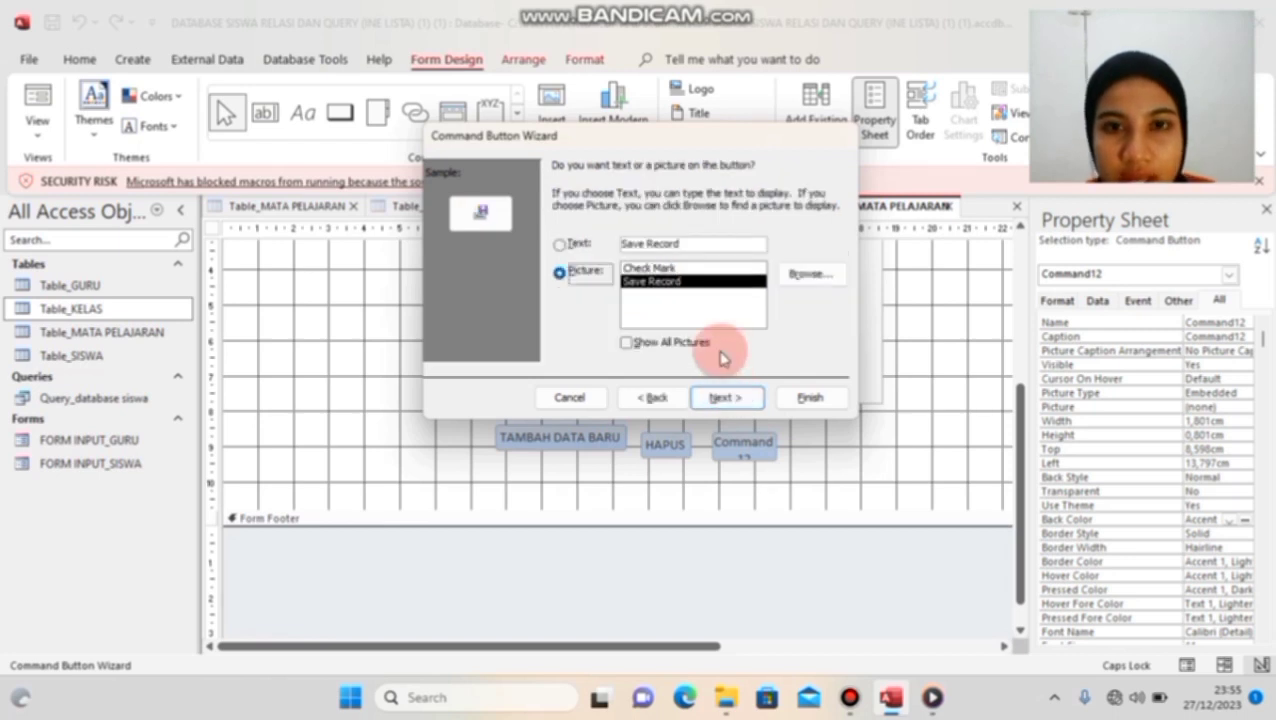
pyautogui.click(694, 244)
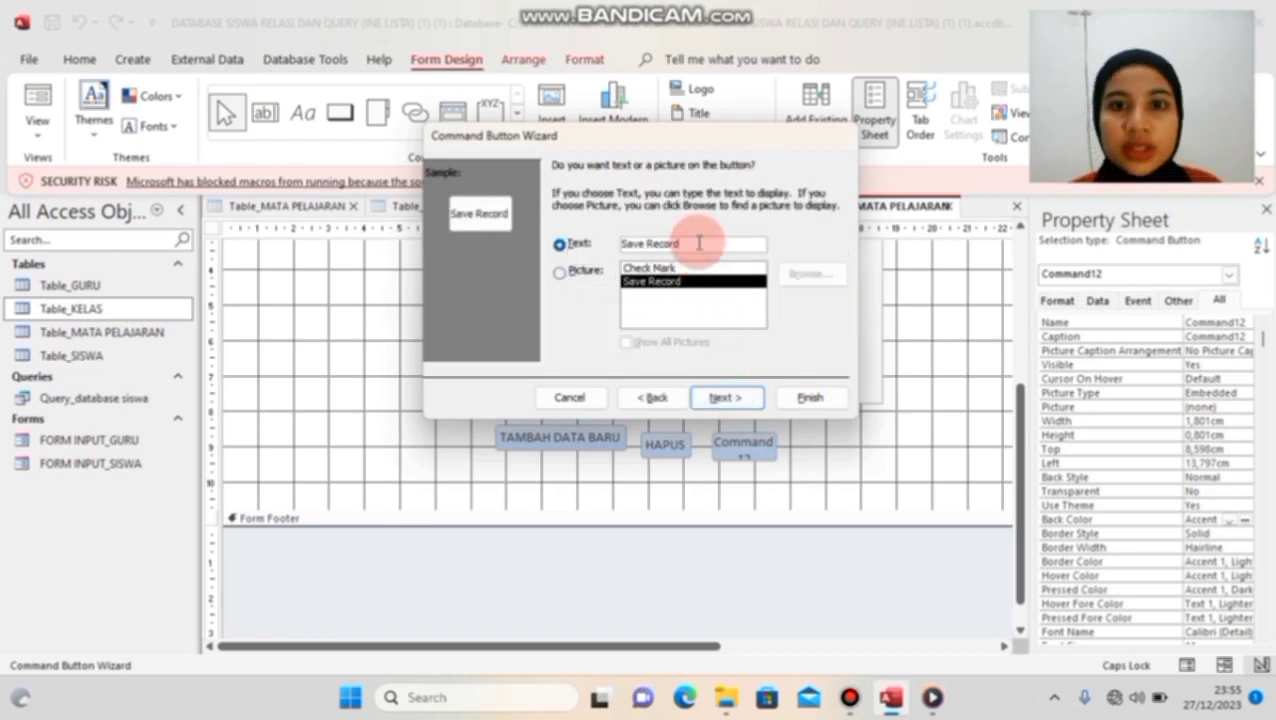
pyautogui.write('SIMPAN')
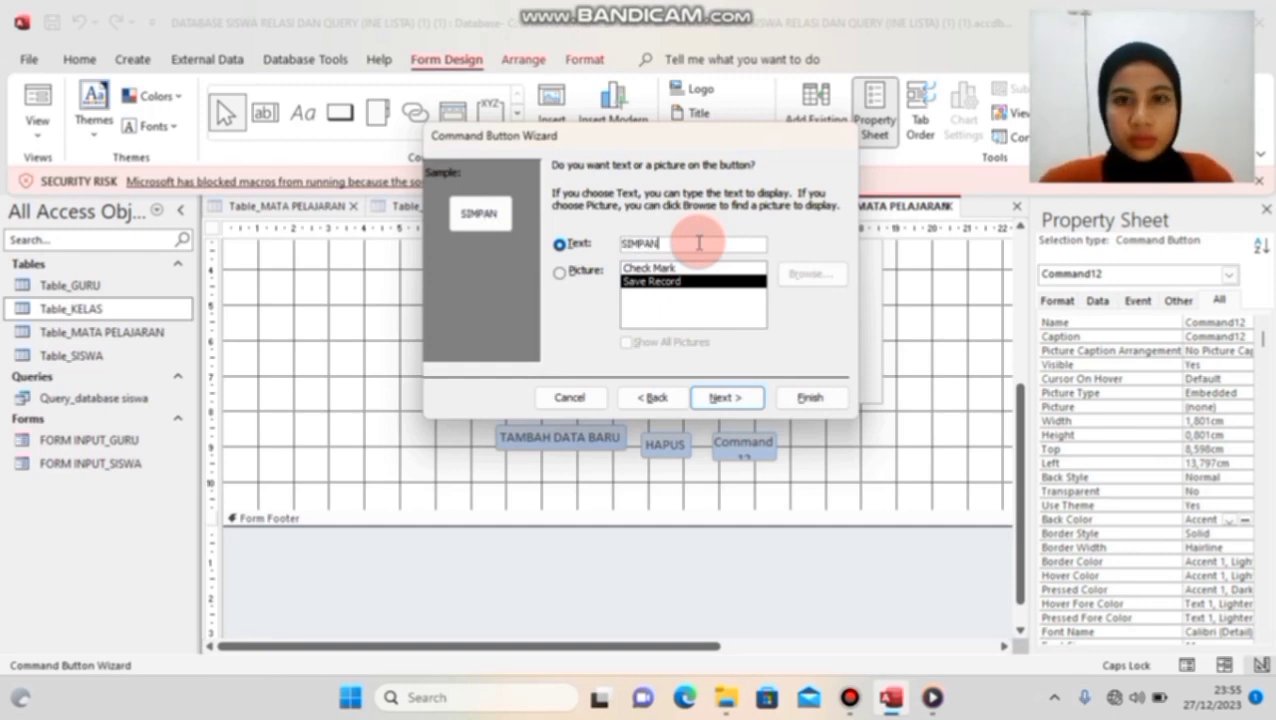
pyautogui.click(810, 402)
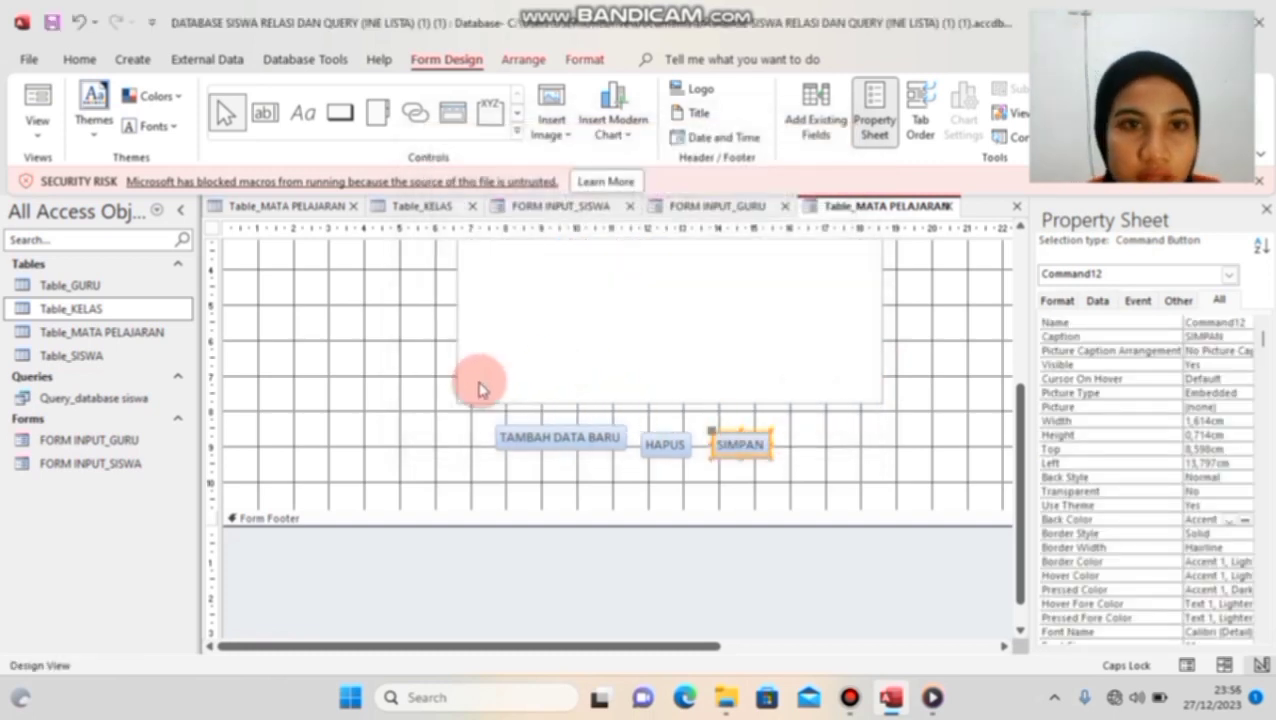
# Step: Draw a command button about 1.8 by 0.8 cm right of SIMPAN with the Close Form action from Form Operations and the text KELUAR
pyautogui.click(339, 112)
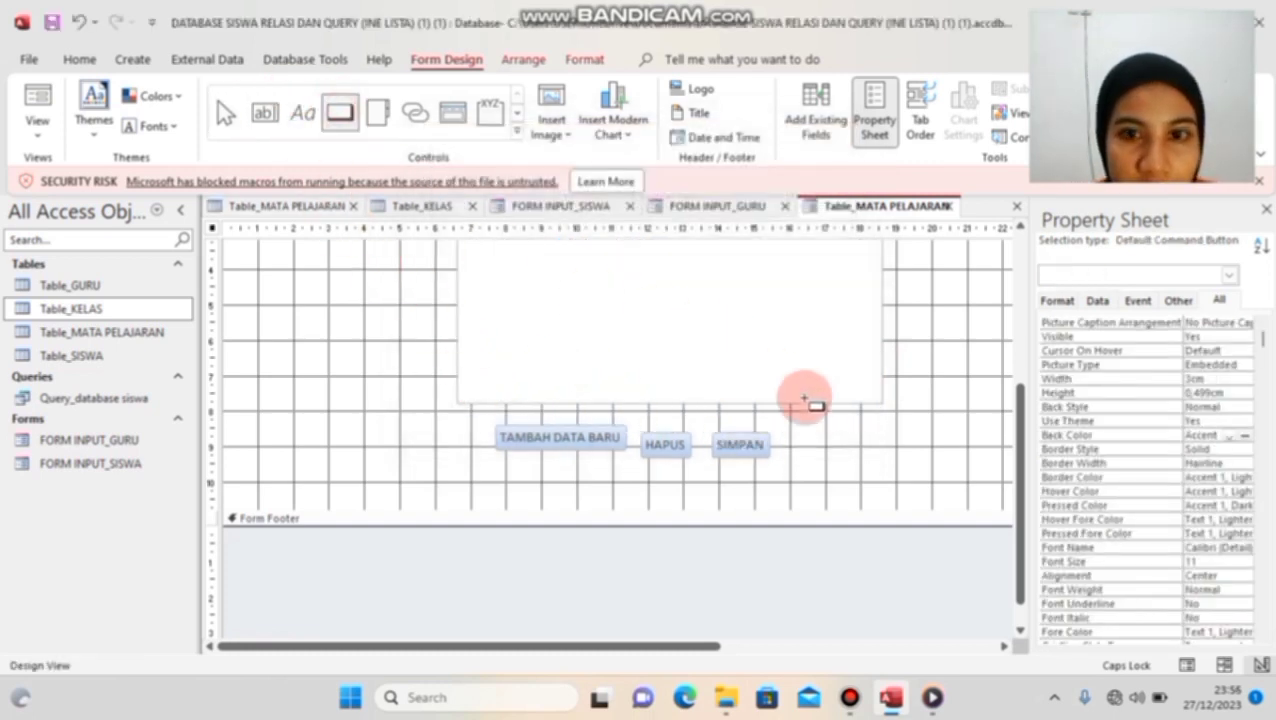
pyautogui.moveTo(801, 421); pyautogui.dragTo(864, 464)
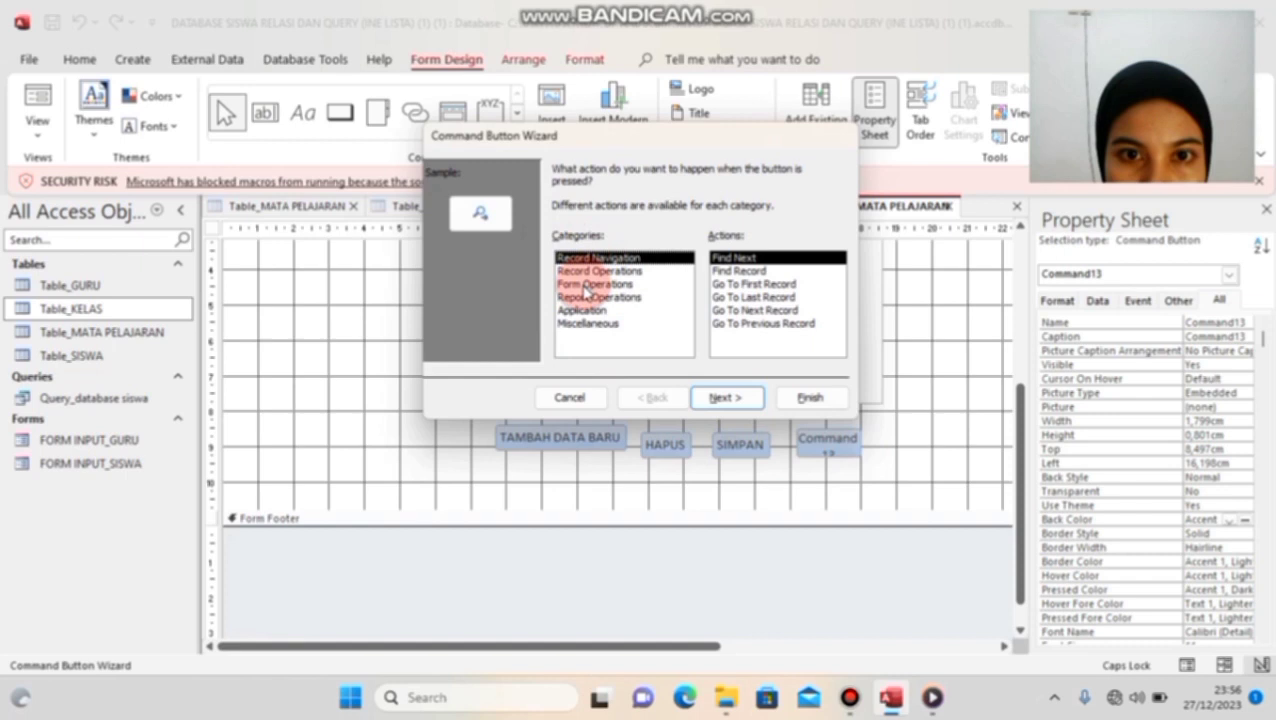
pyautogui.click(590, 285)
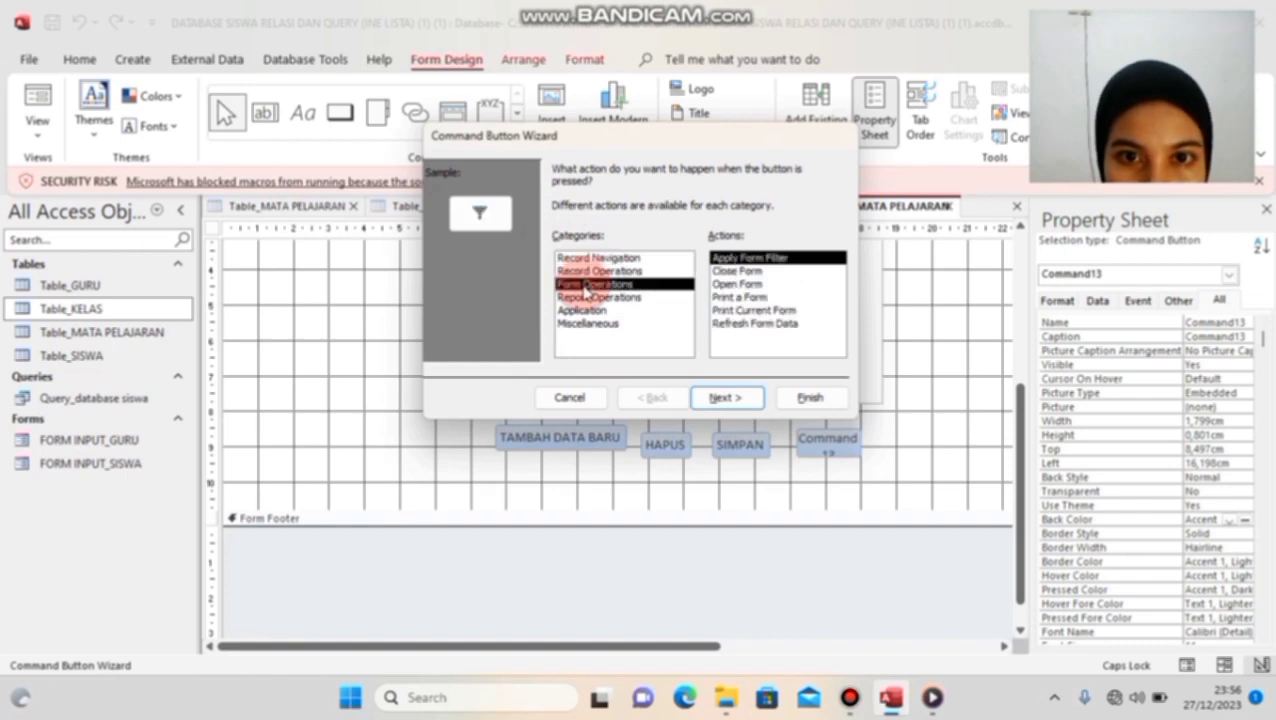
pyautogui.click(738, 272)
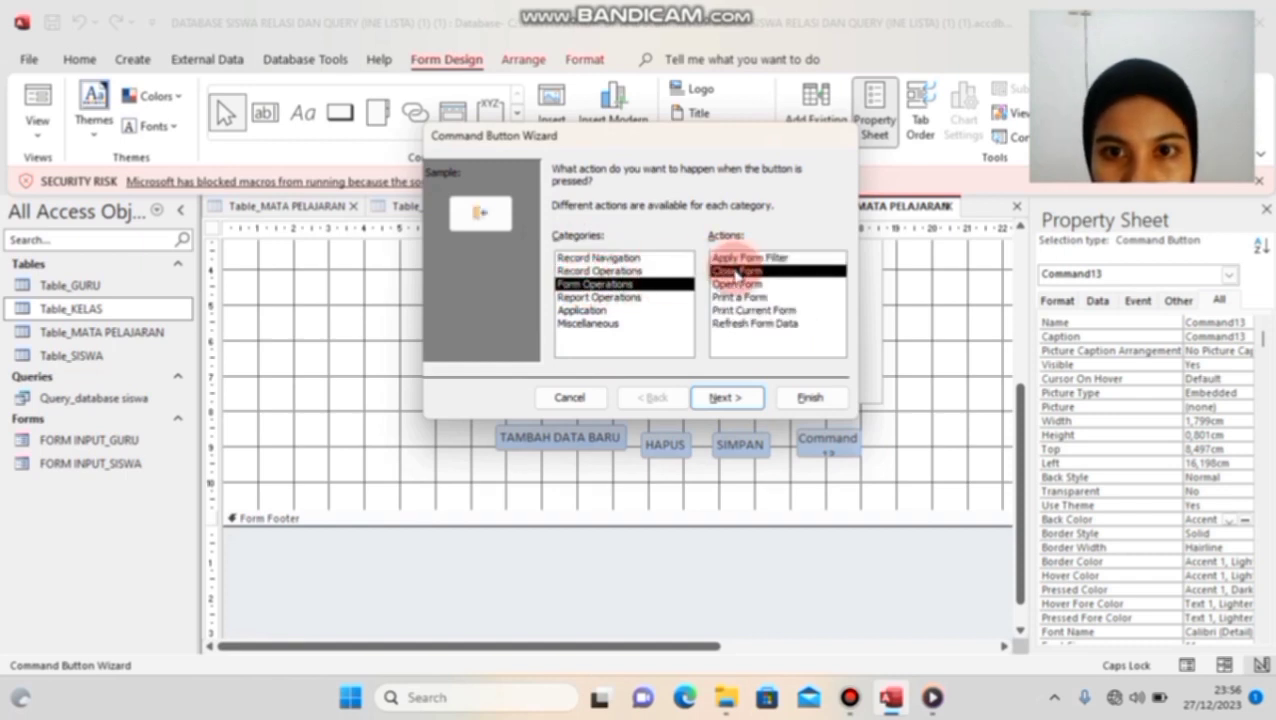
pyautogui.click(725, 397)
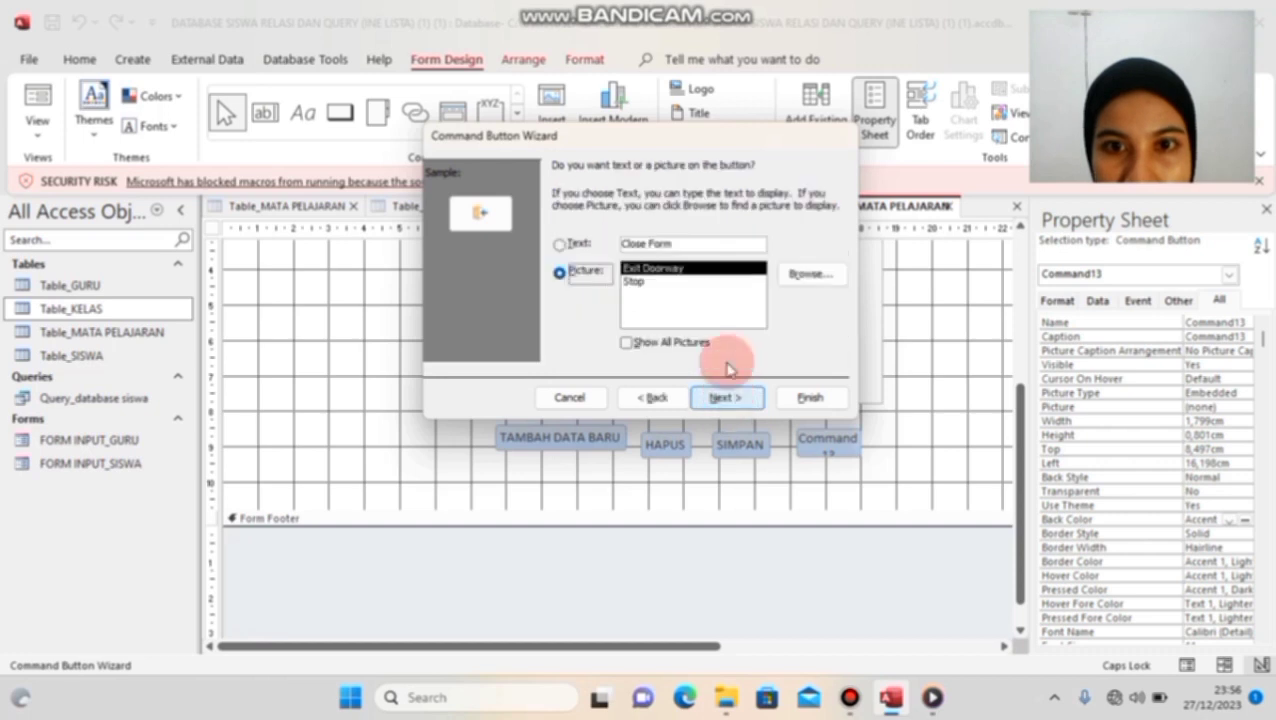
pyautogui.click(704, 239)
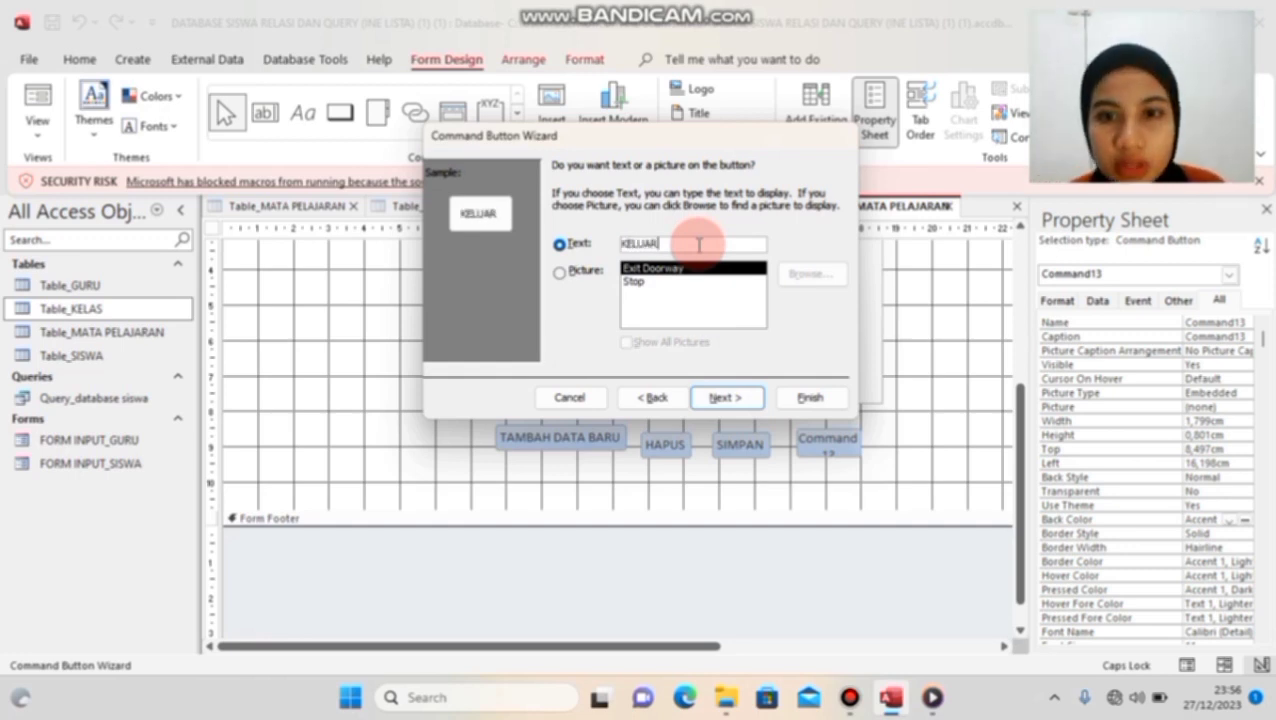
pyautogui.click(822, 400)
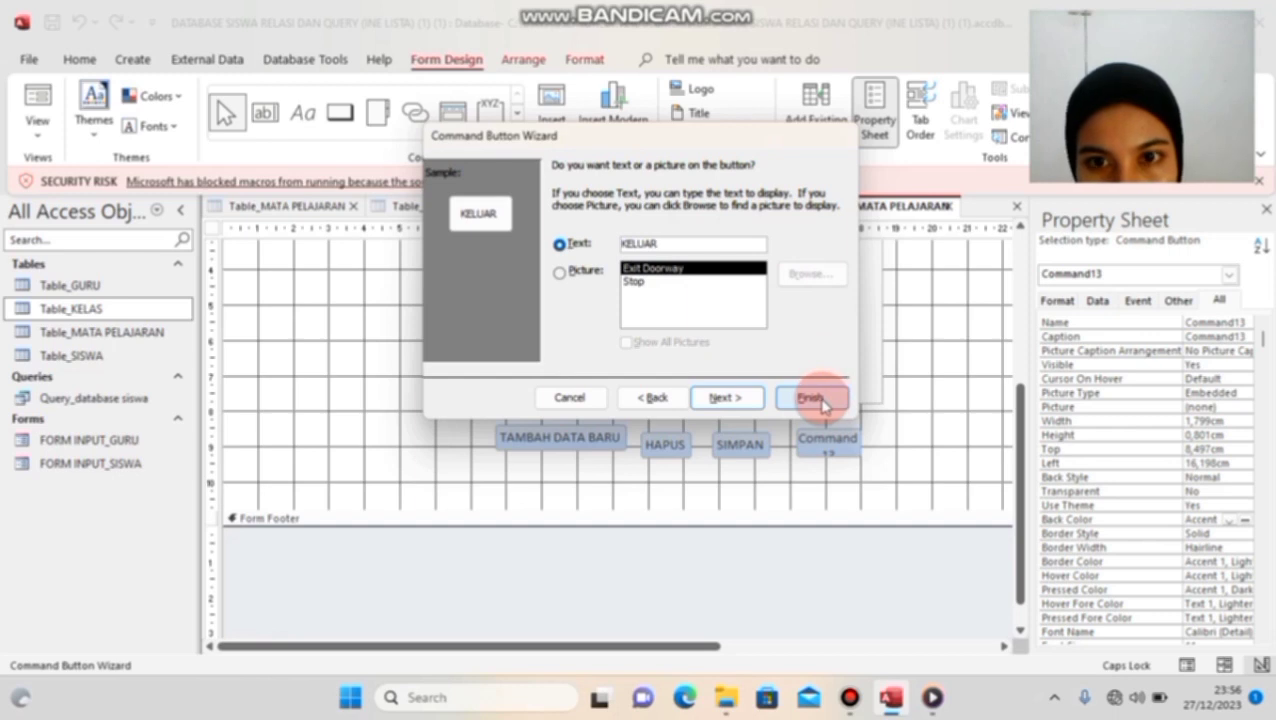
pyautogui.click(820, 399)
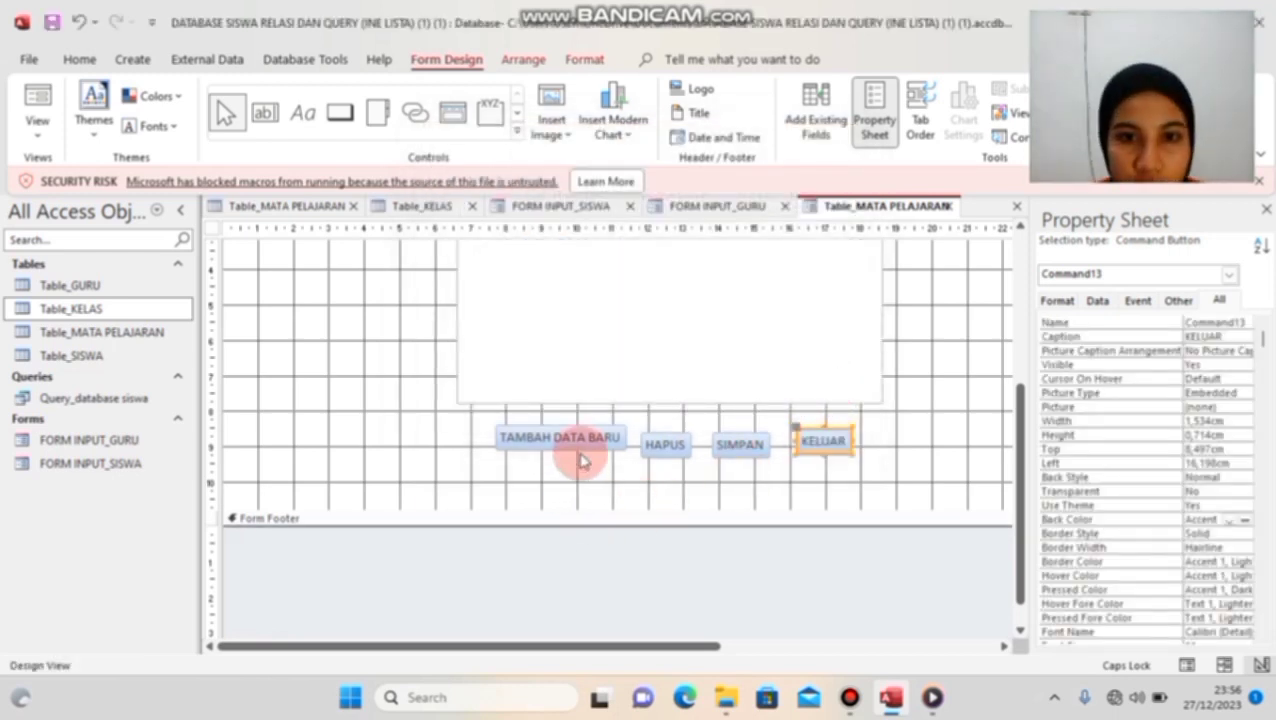
# Step: Move the TAMBAH DATA BARU, HAPUS, SIMPAN and KELUAR buttons slightly up and left into one level row about 8.3 cm from the section's top
pyautogui.moveTo(583, 452)
pyautogui.mouseDown()
pyautogui.moveTo(548, 446)
pyautogui.moveTo(563, 439)
pyautogui.mouseUp()
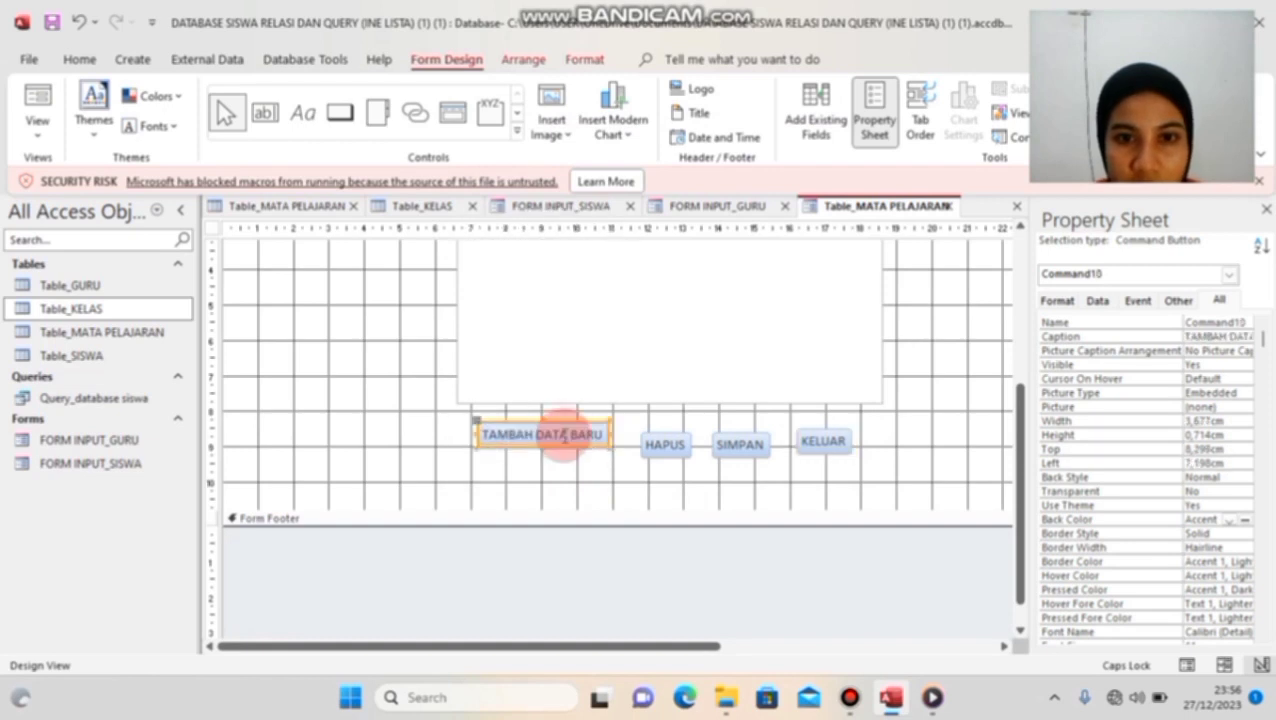
pyautogui.click(670, 447)
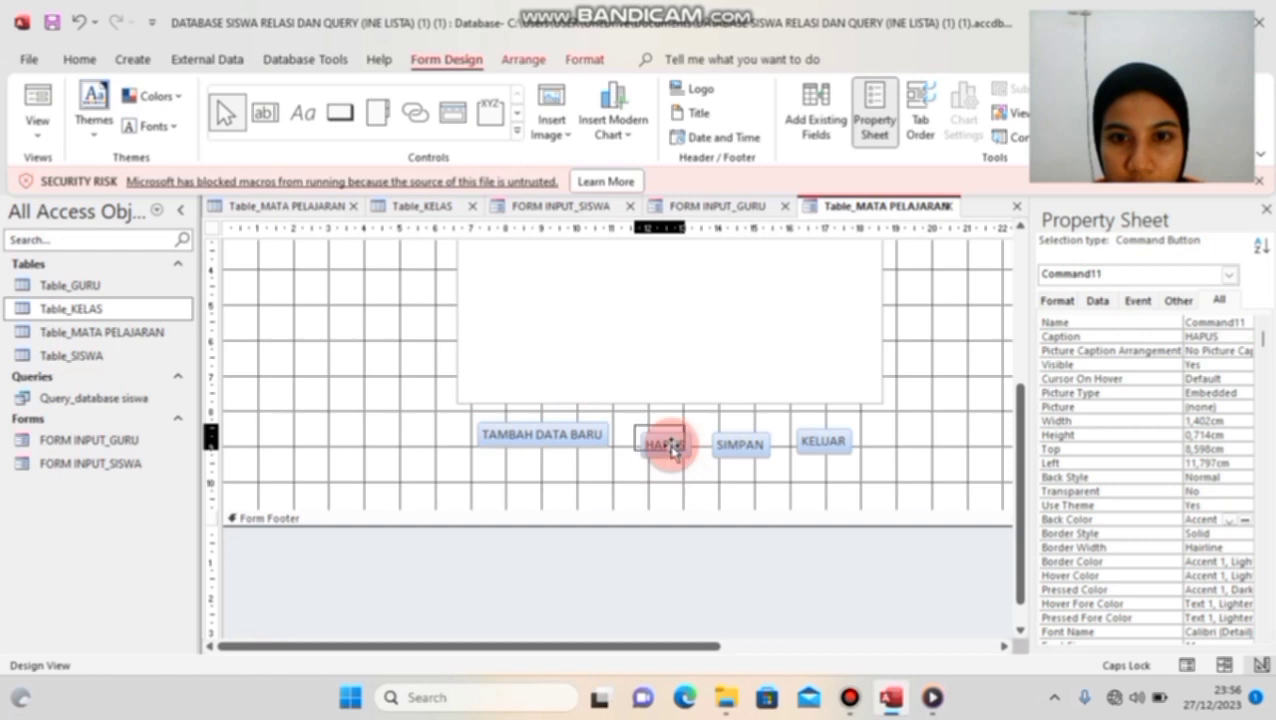
pyautogui.moveTo(672, 447); pyautogui.dragTo(658, 444)
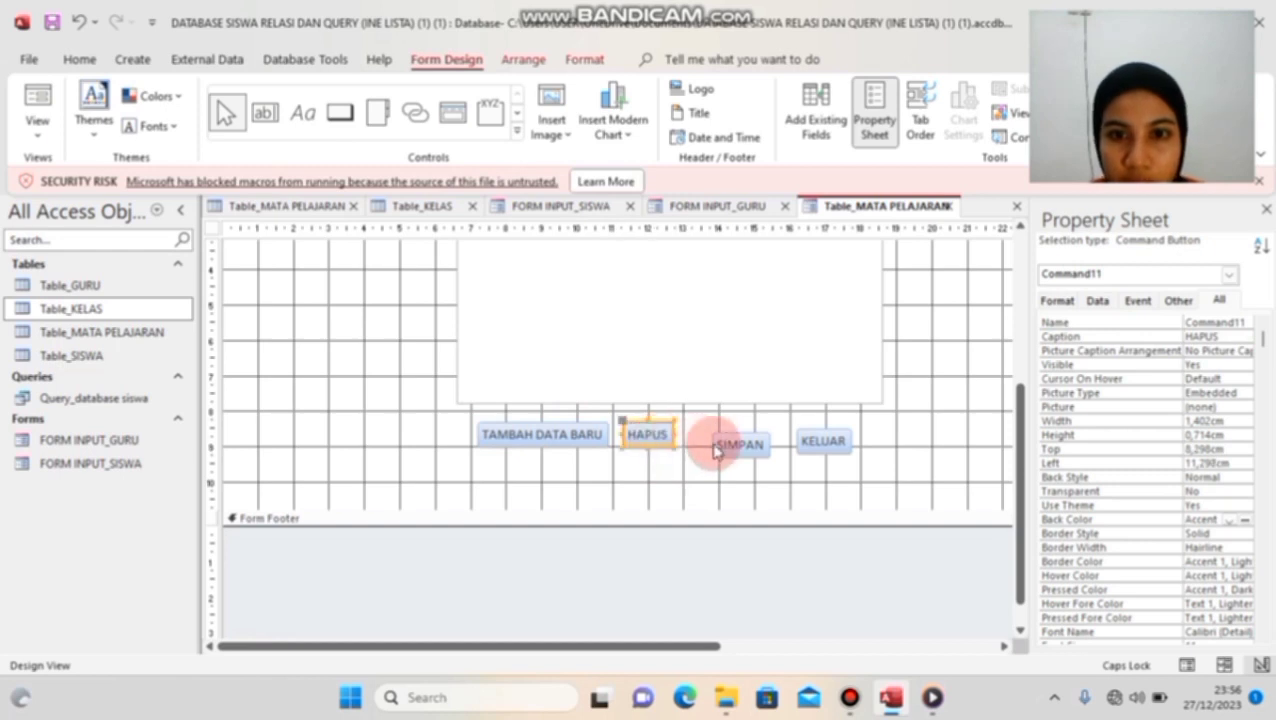
pyautogui.moveTo(752, 462); pyautogui.dragTo(736, 445)
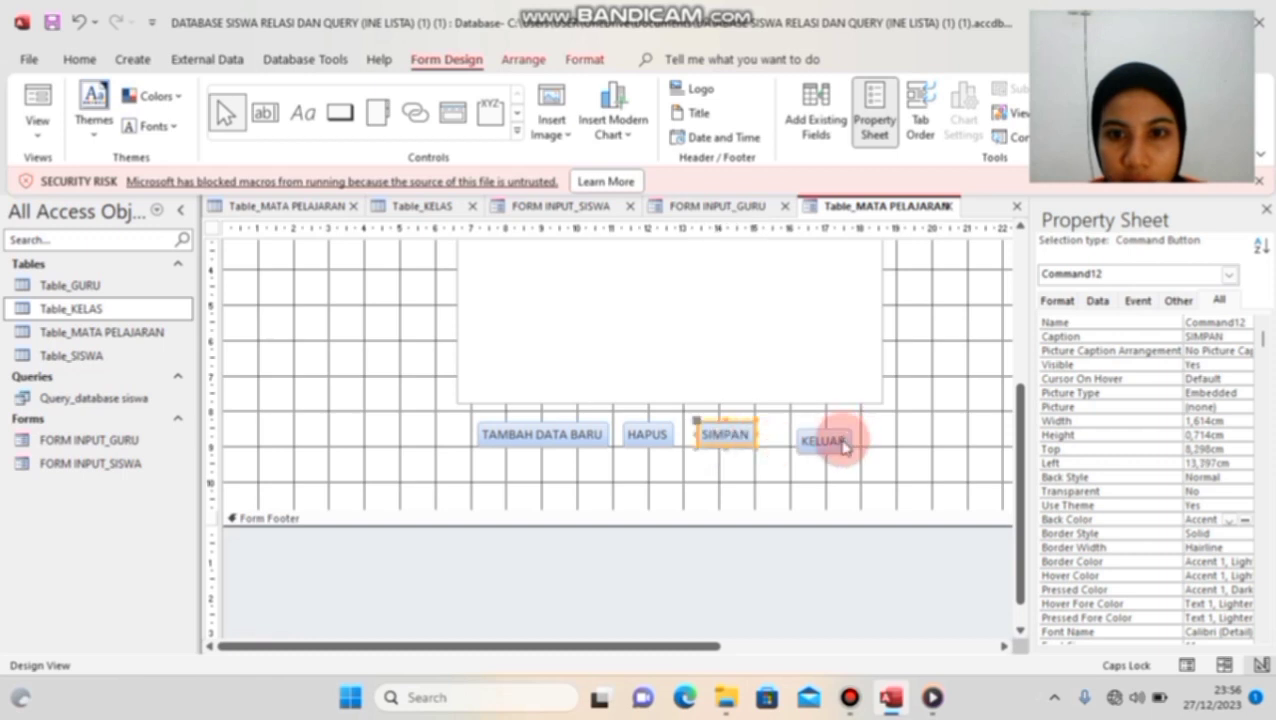
pyautogui.click(843, 440)
pyautogui.moveTo(843, 440); pyautogui.dragTo(816, 440)
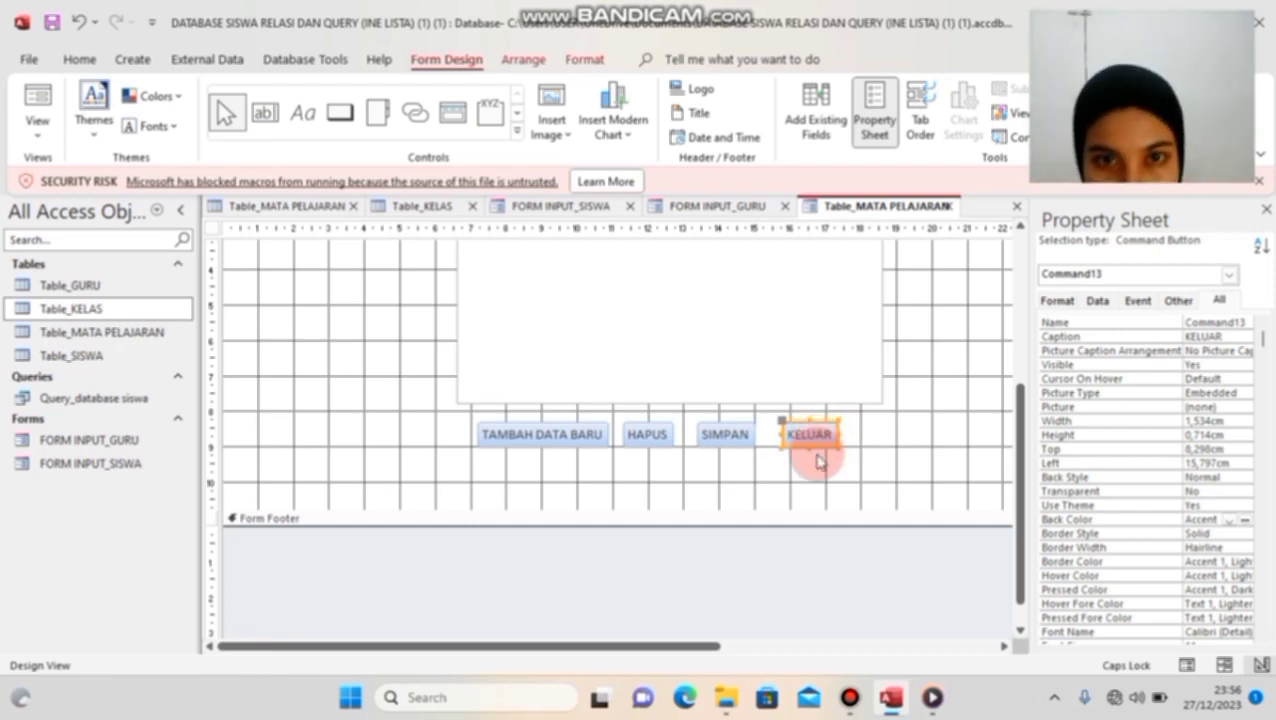
# Step: Replace the form header's logo with the picture IMG_20231222_205633 and set its size mode to Zoom
pyautogui.scroll(5, 680, 462)
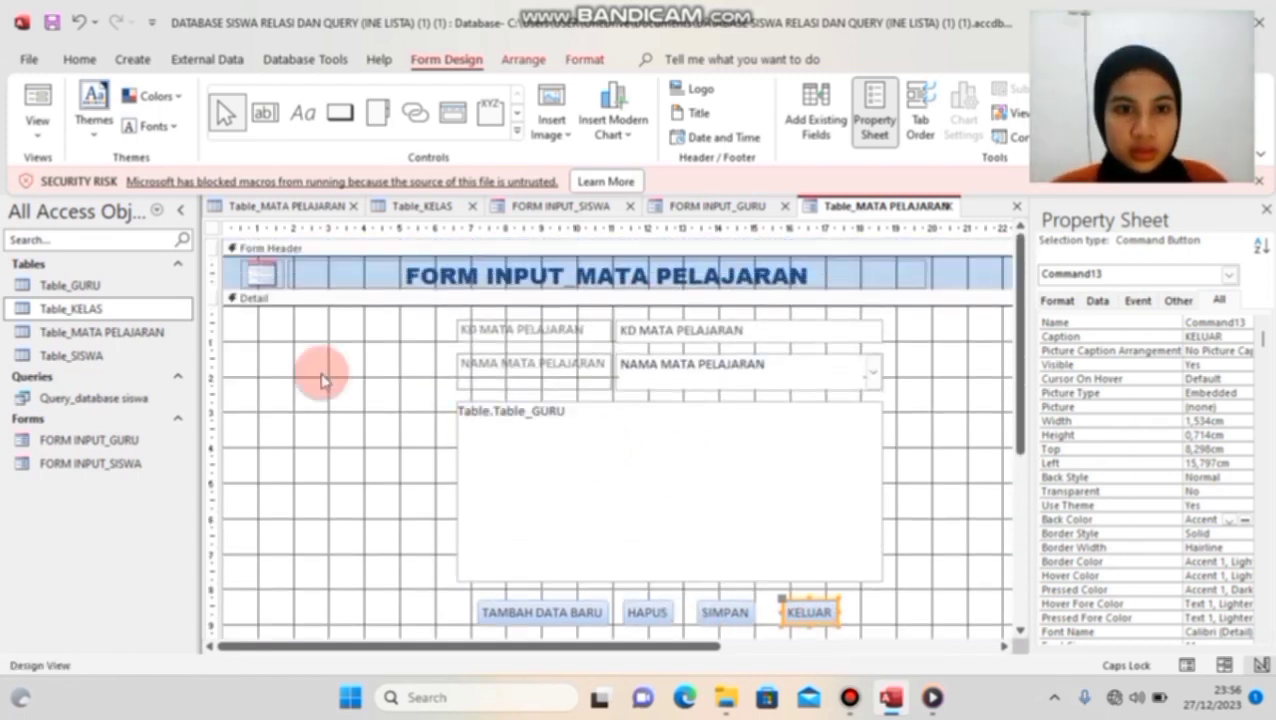
pyautogui.click(262, 282)
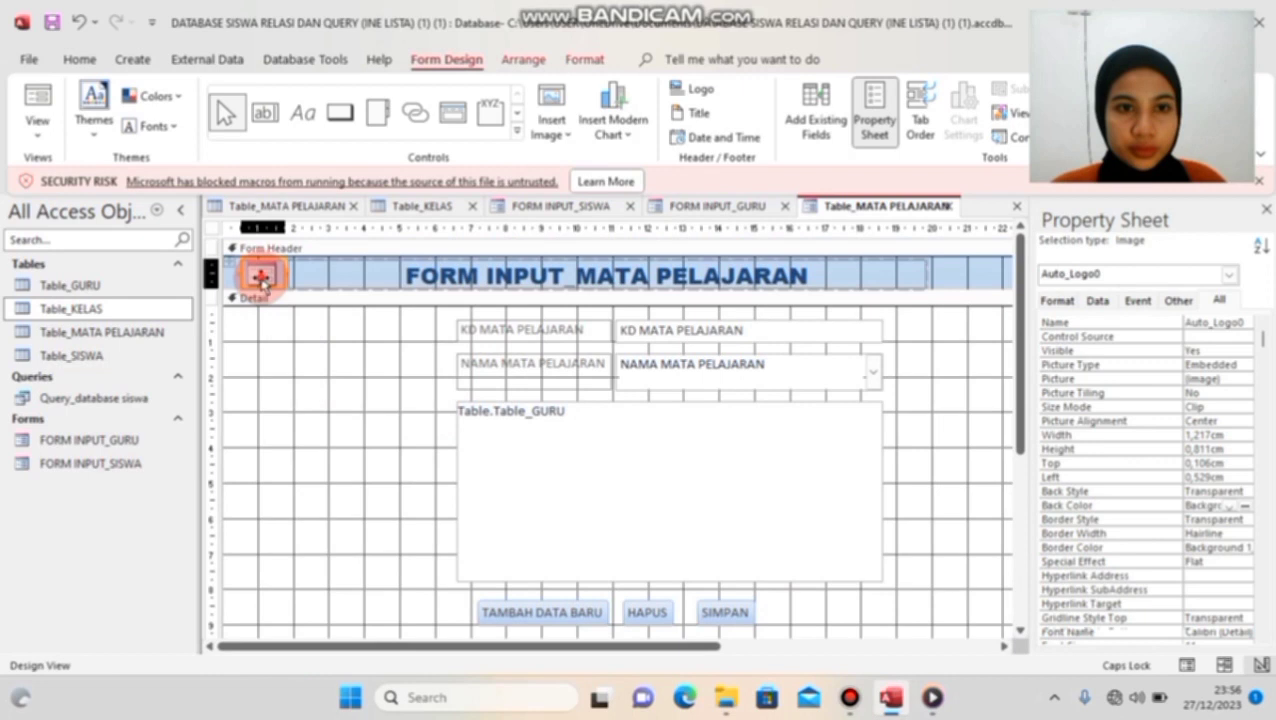
pyautogui.click(694, 92)
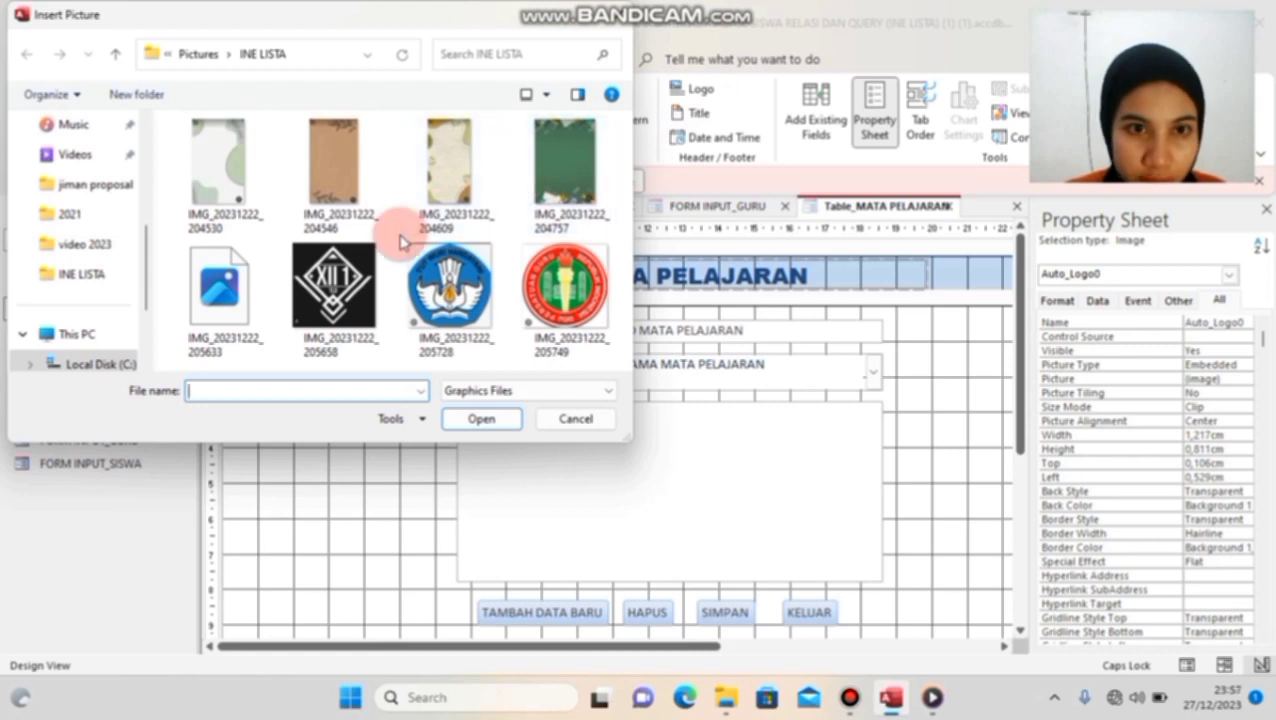
pyautogui.doubleClick(228, 276)
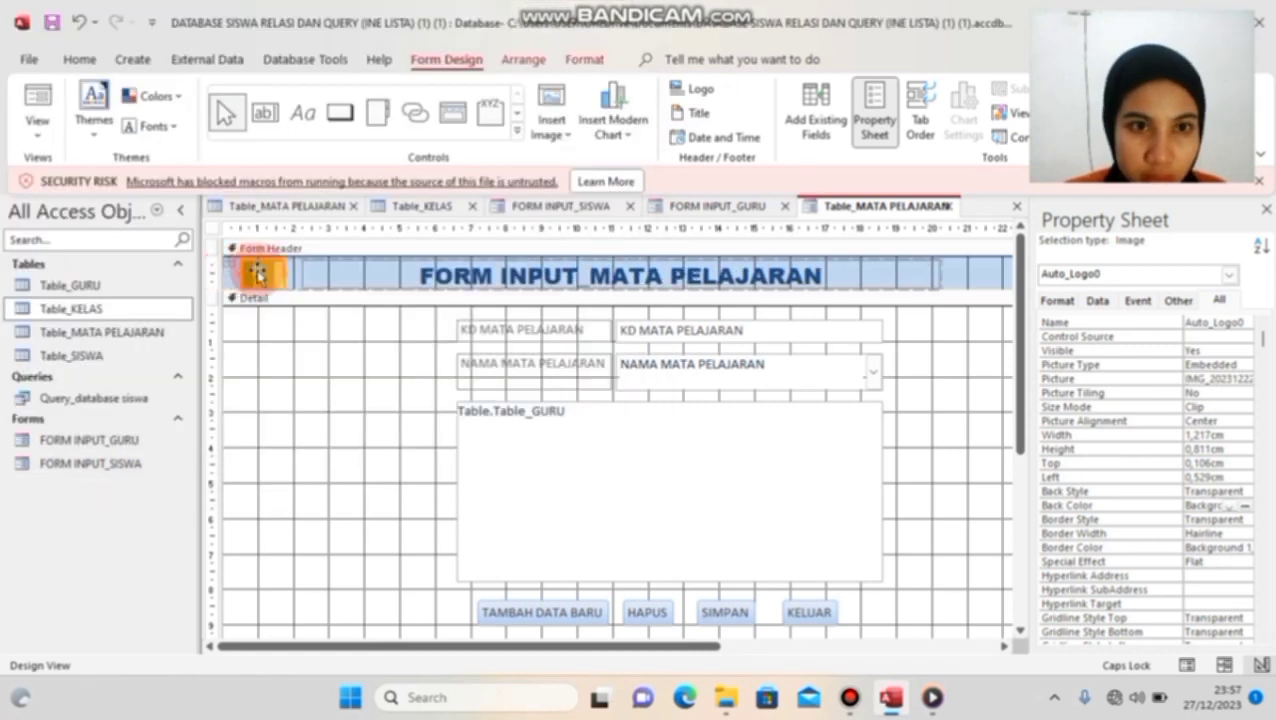
pyautogui.click(1240, 407)
pyautogui.click(1245, 407)
pyautogui.click(1228, 446)
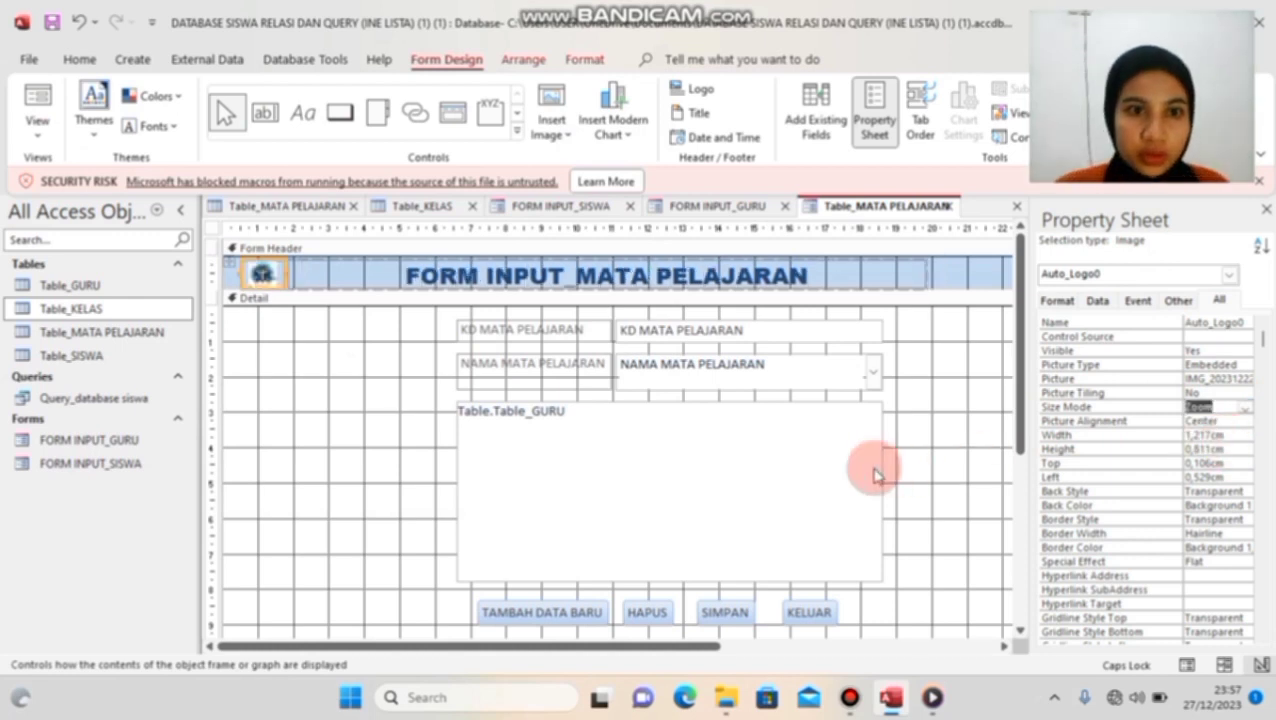
# Step: Set the Detail section's back color to a lighter Text 2 blue from the theme colors
pyautogui.click(945, 425)
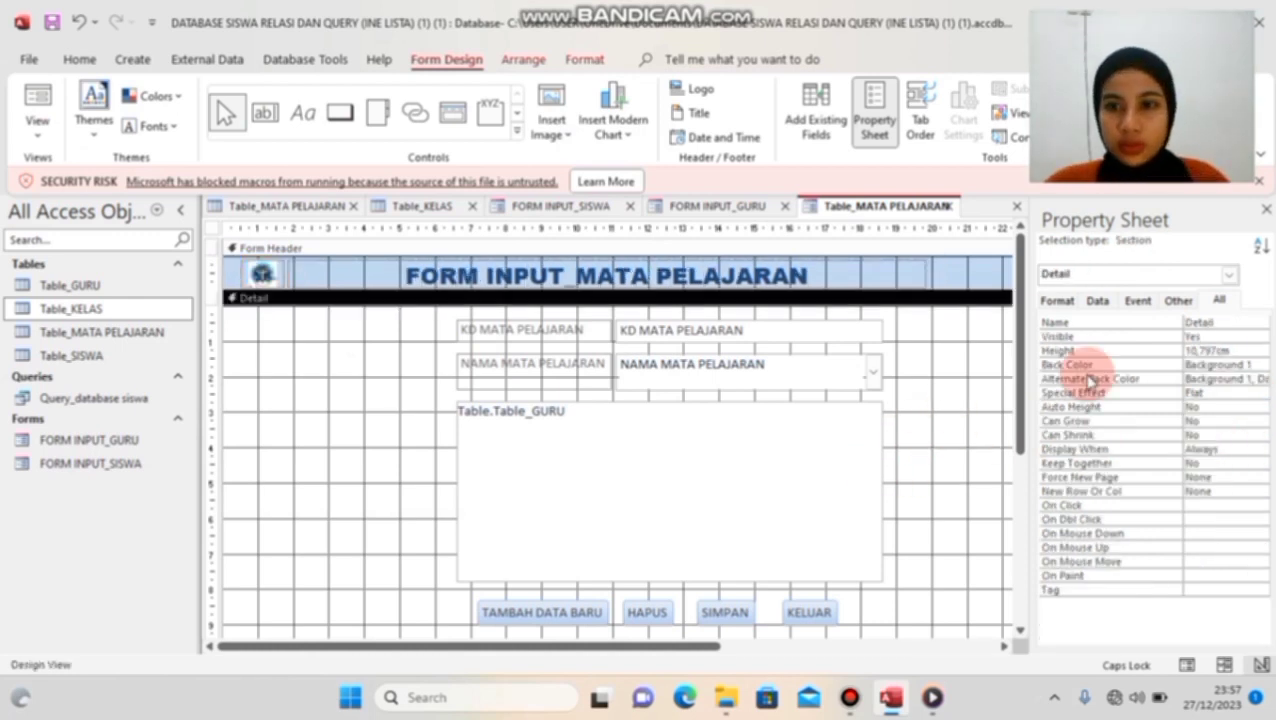
pyautogui.click(1236, 366)
pyautogui.click(1261, 368)
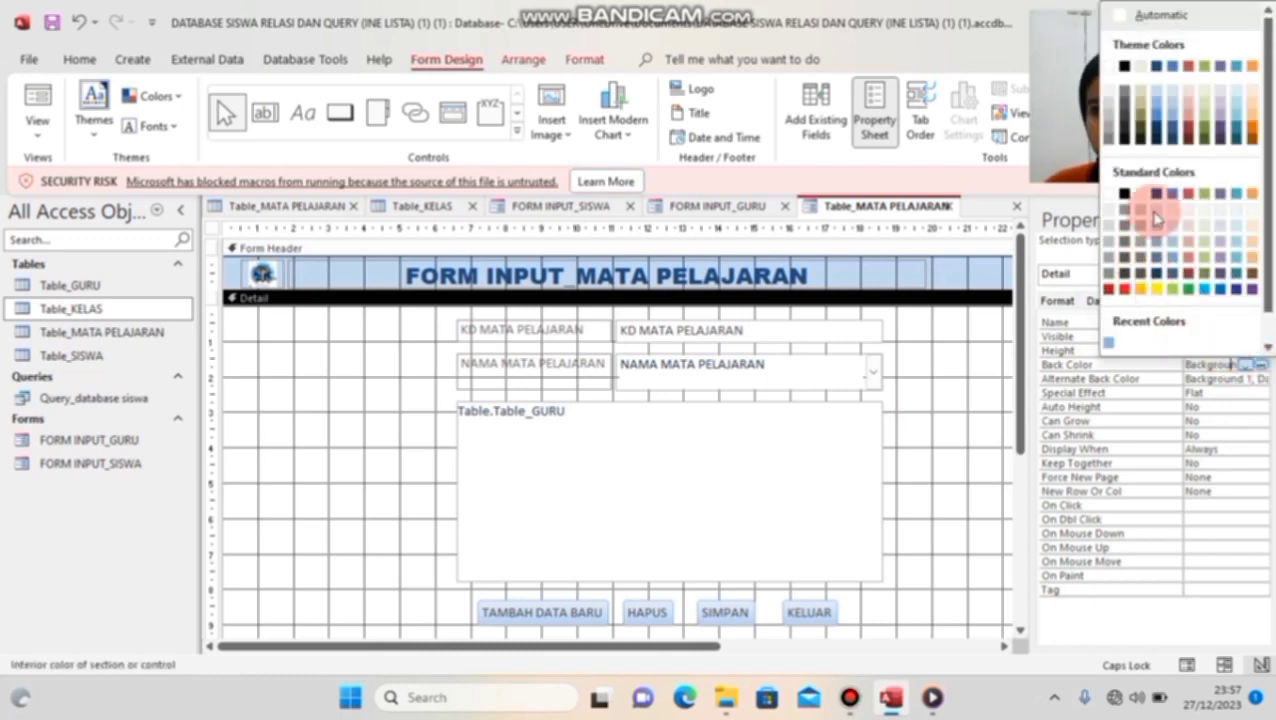
pyautogui.click(1159, 103)
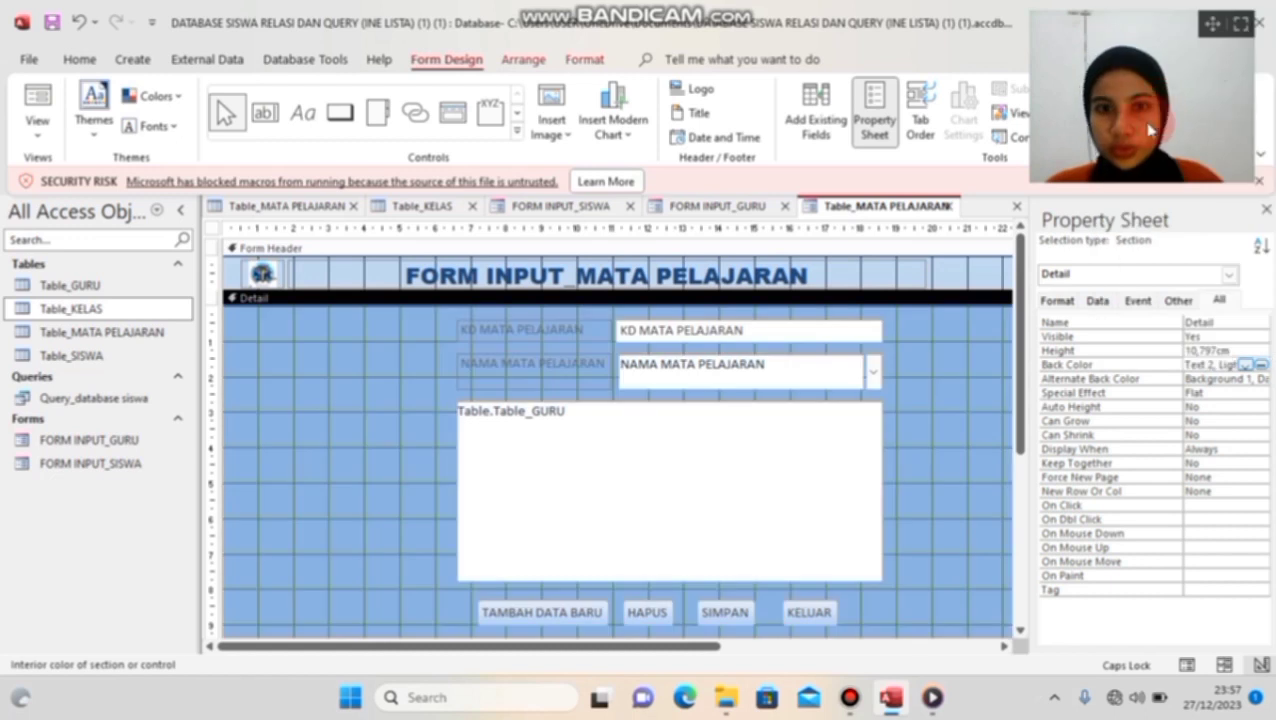
# Step: Insert the picture IMG_20231222_204609 from the INE LISTA folder as the form's background image
pyautogui.click(959, 413)
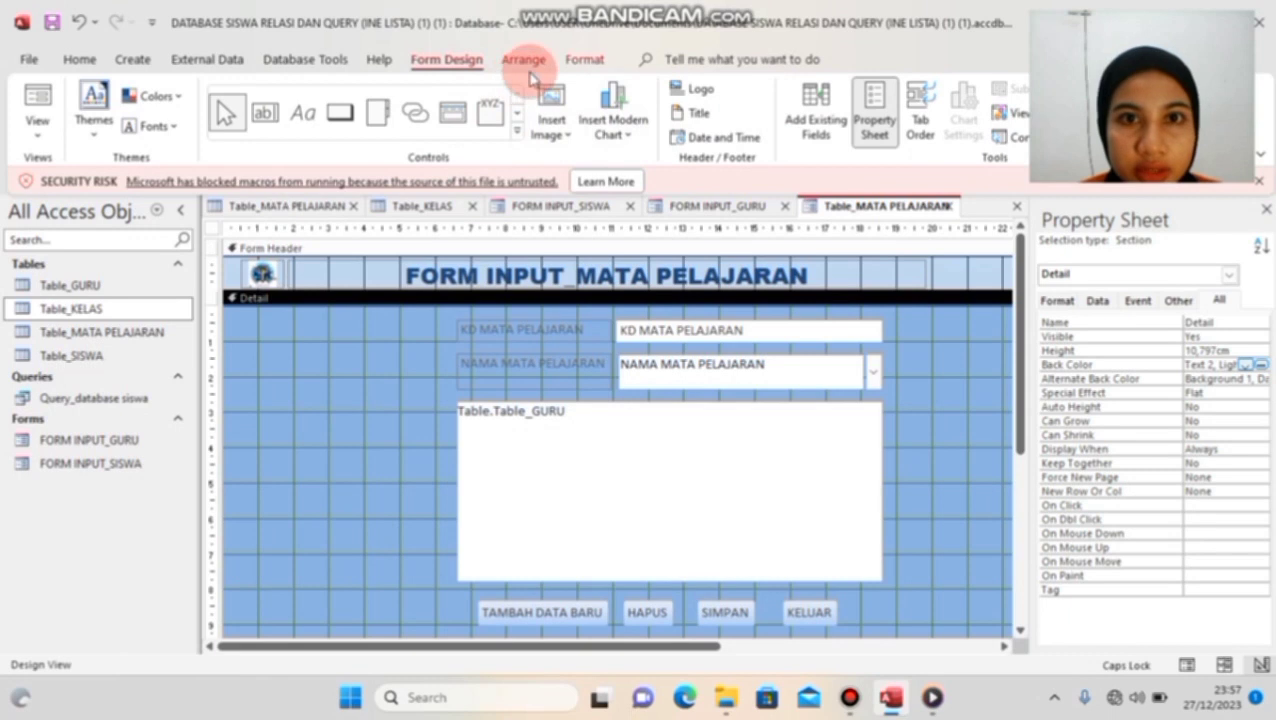
pyautogui.click(582, 60)
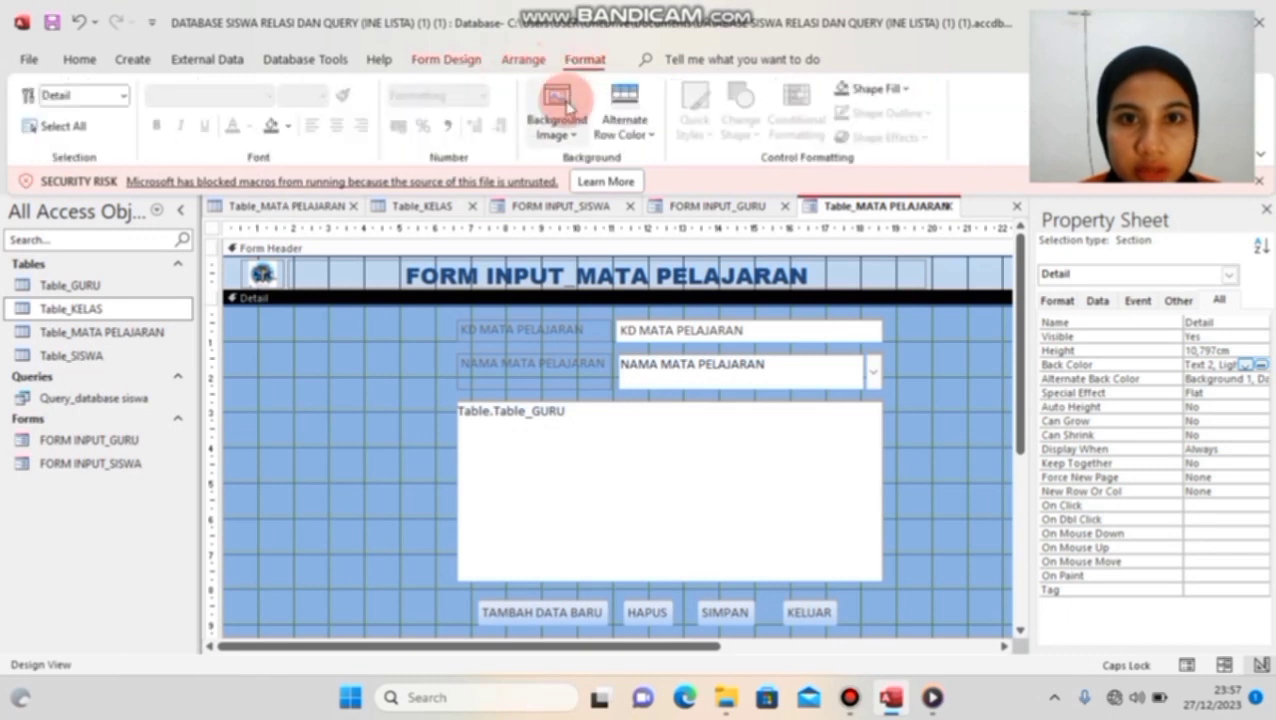
pyautogui.click(563, 122)
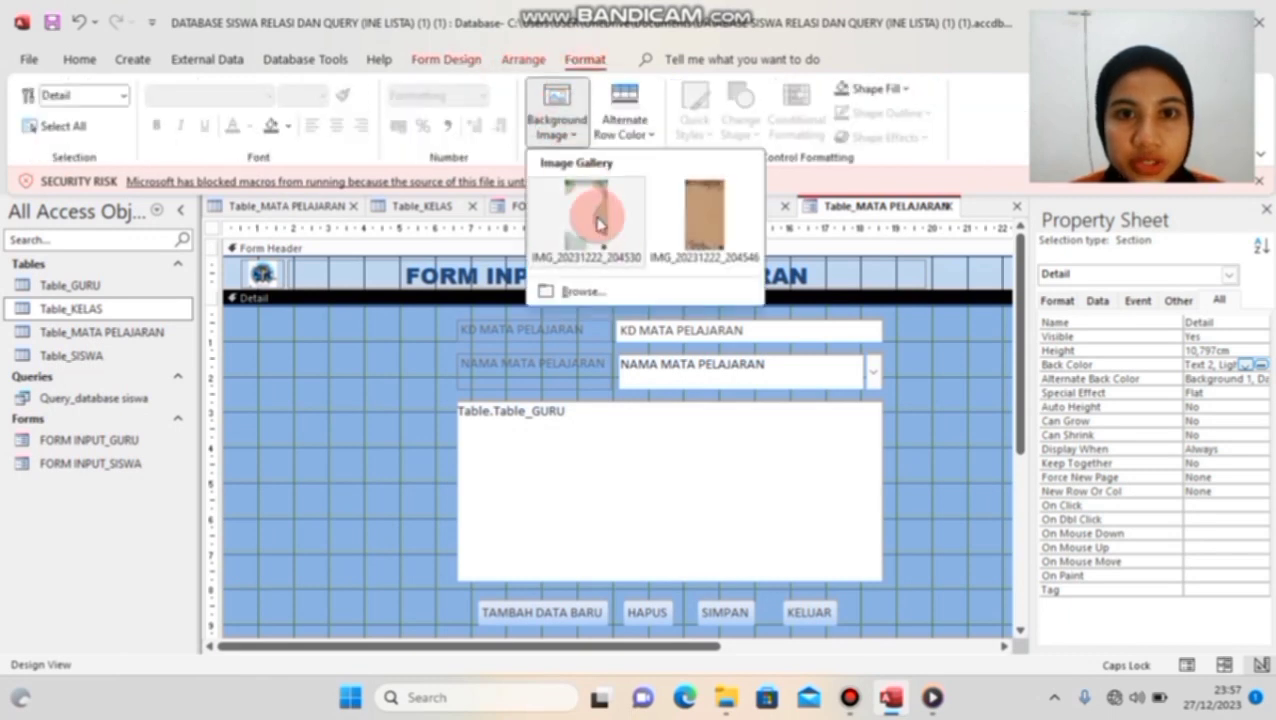
pyautogui.click(614, 289)
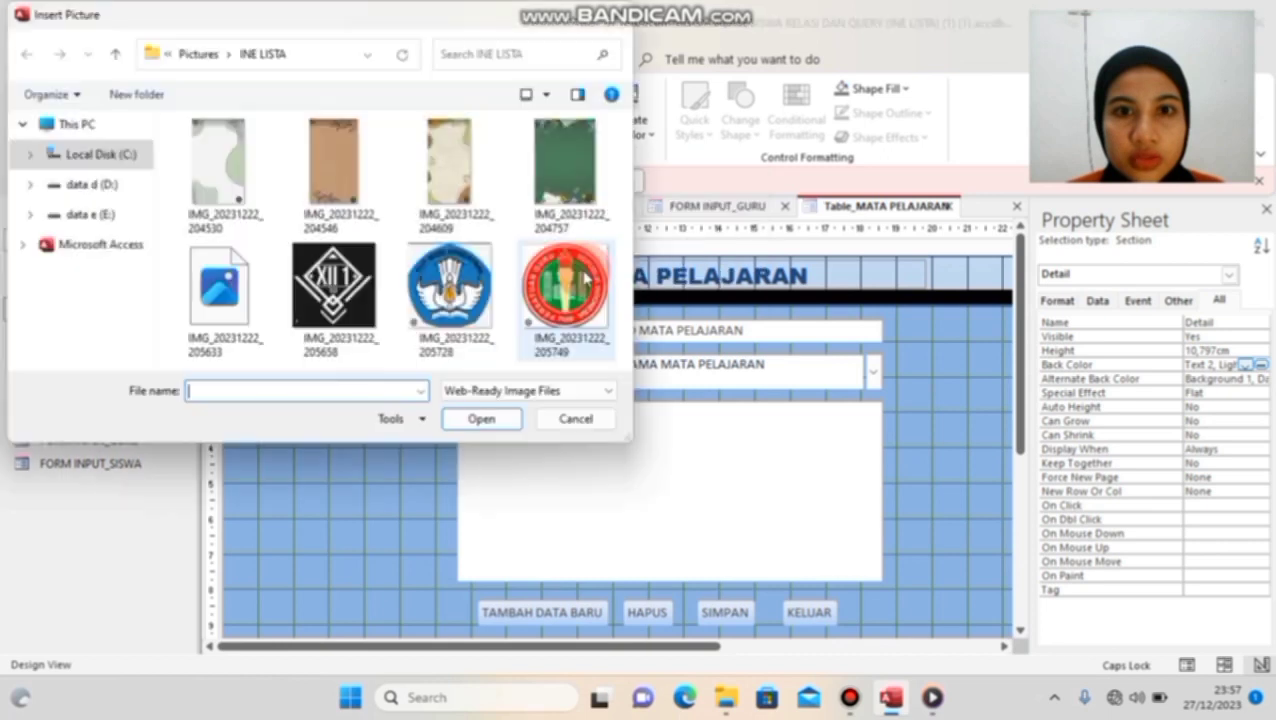
pyautogui.doubleClick(462, 198)
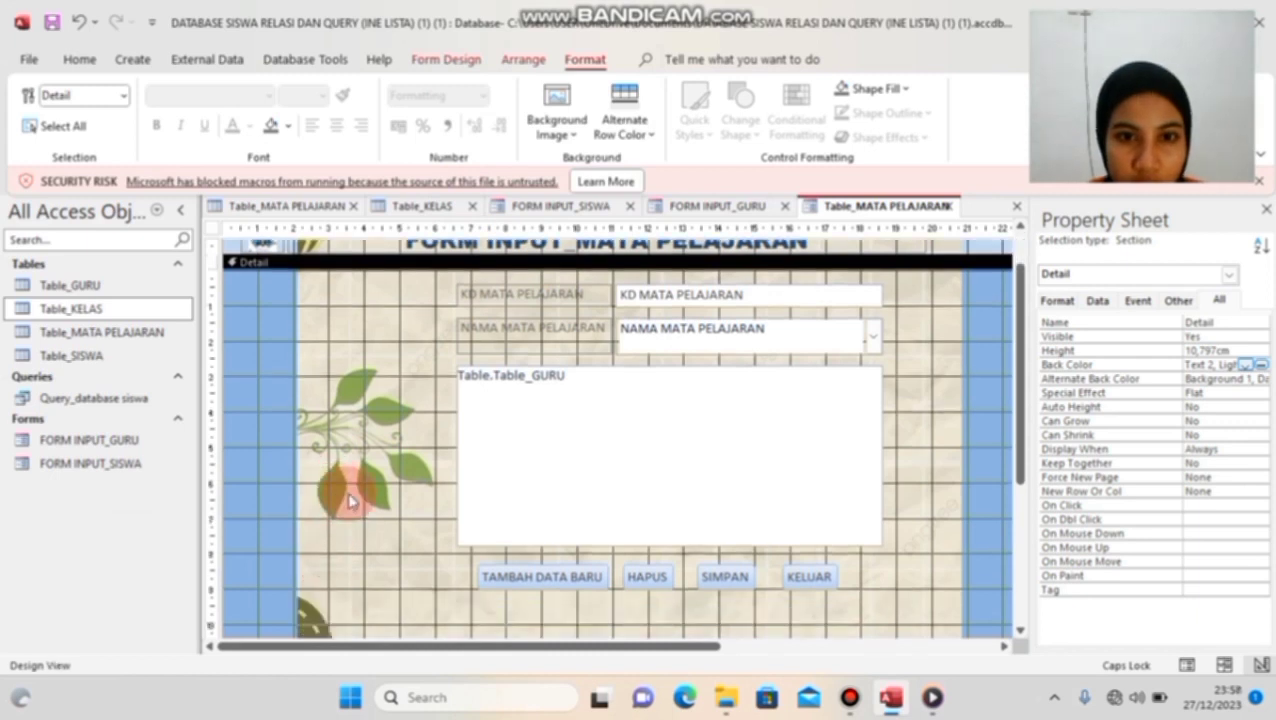
# Step: Display the subject form in Form View to check its finished layout
pyautogui.click(77, 59)
pyautogui.click(37, 132)
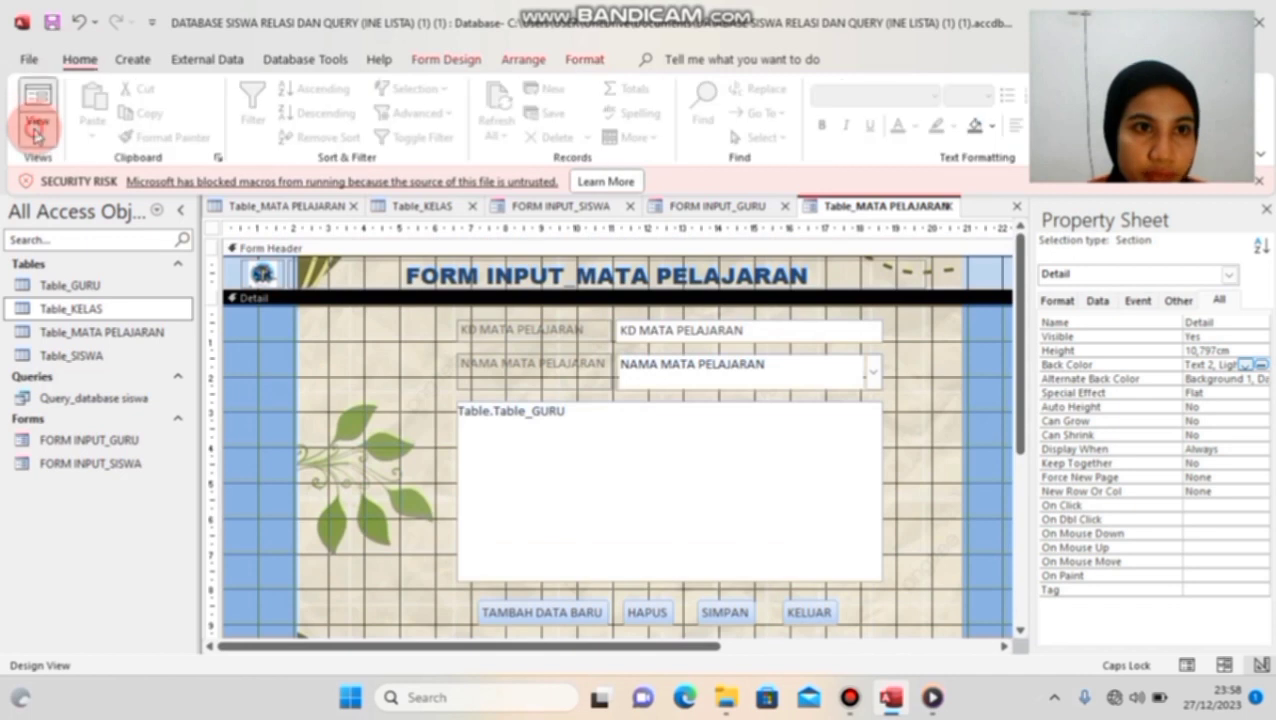
pyautogui.click(118, 184)
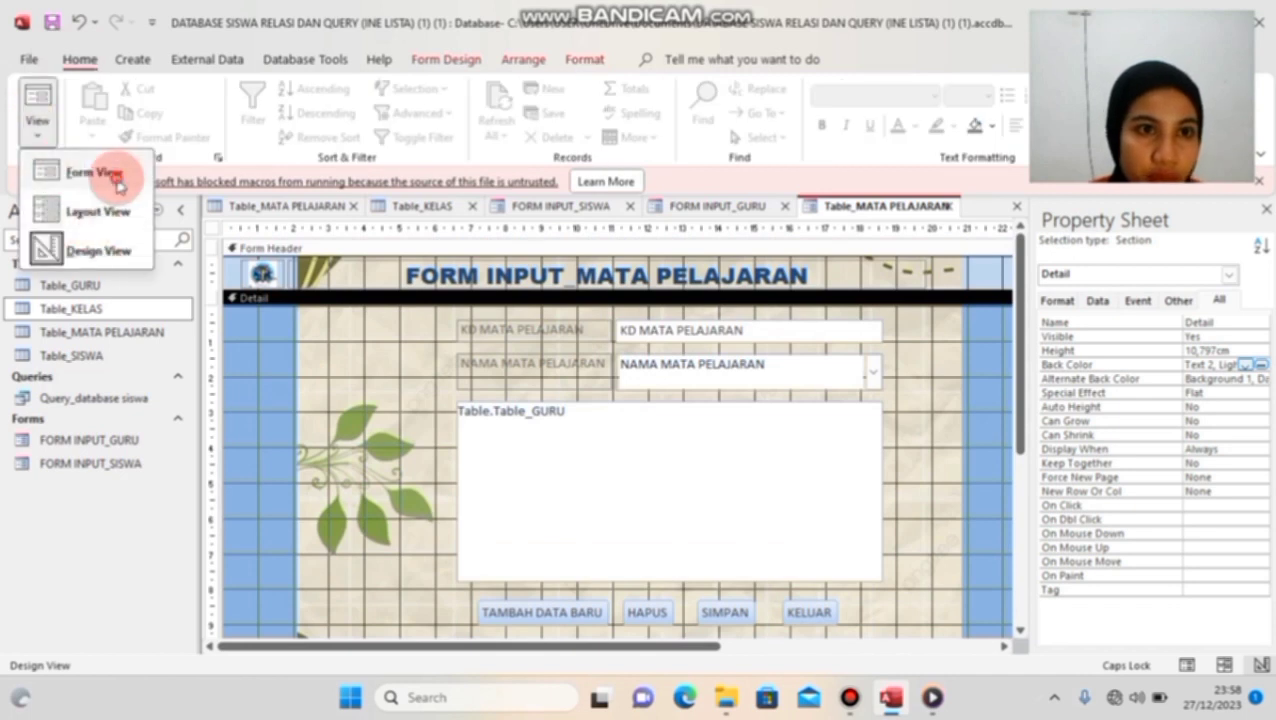
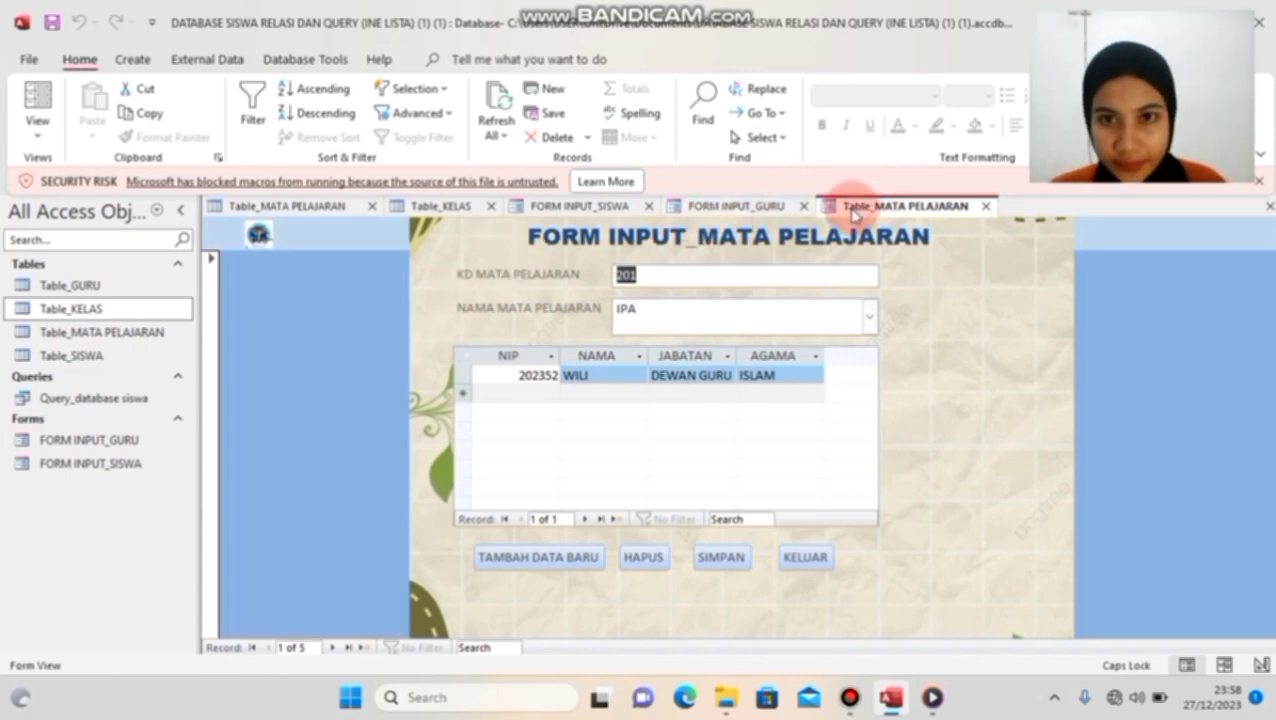
# Step: Save the form under the name FORM INPUT_MATA PELAJARAN and close the open Table_MATA PELAJARAN datasheet
pyautogui.rightClick(852, 212)
pyautogui.click(878, 222)
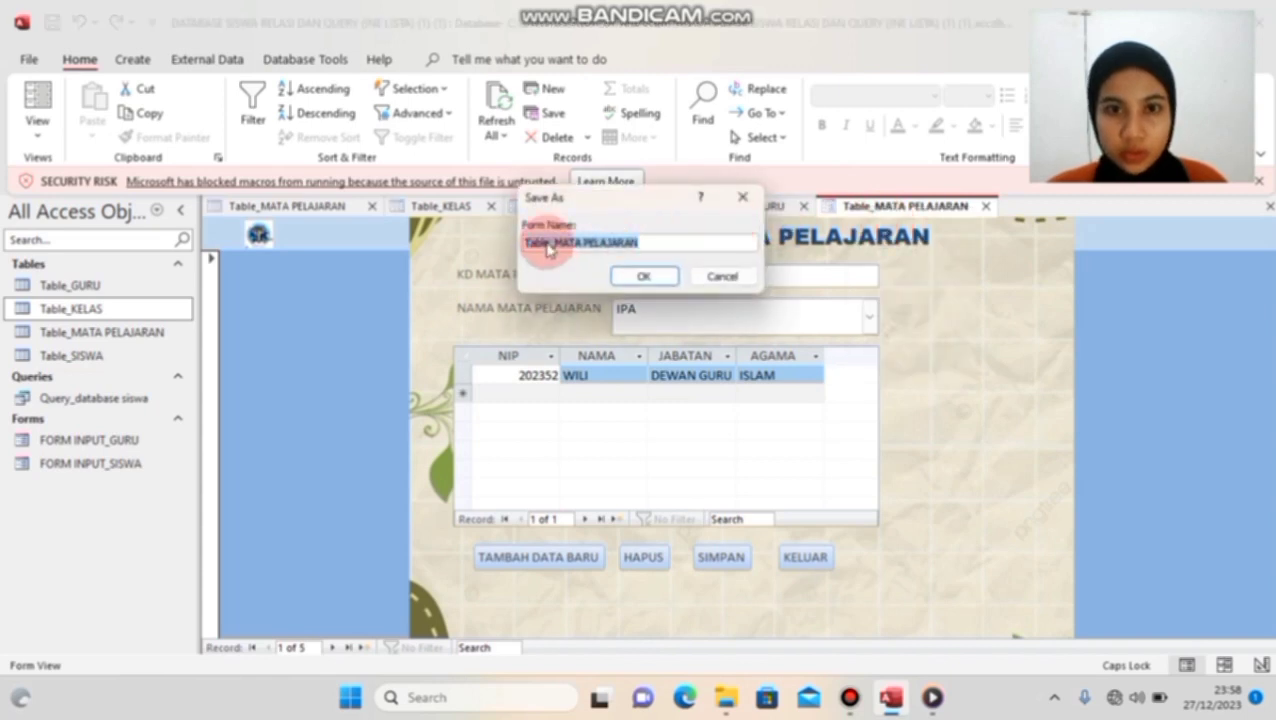
pyautogui.click(547, 243)
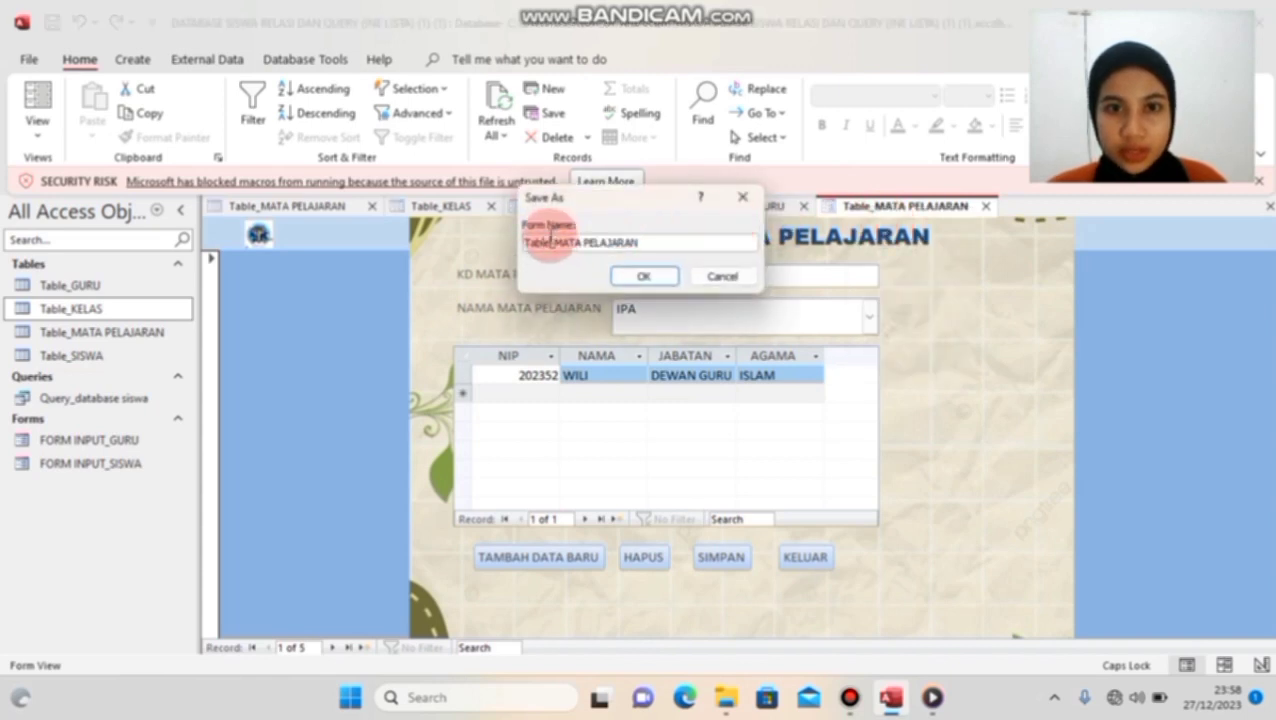
pyautogui.press('BackSpace')
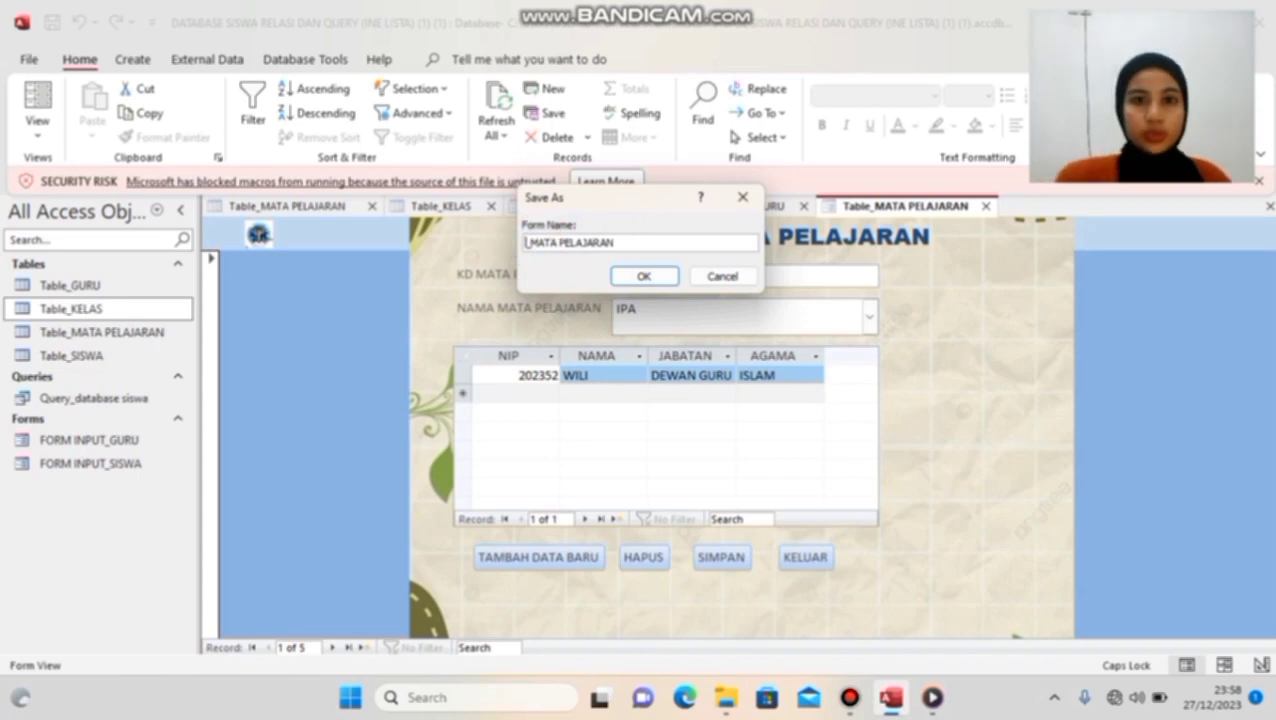
pyautogui.write('FORM INPUT')
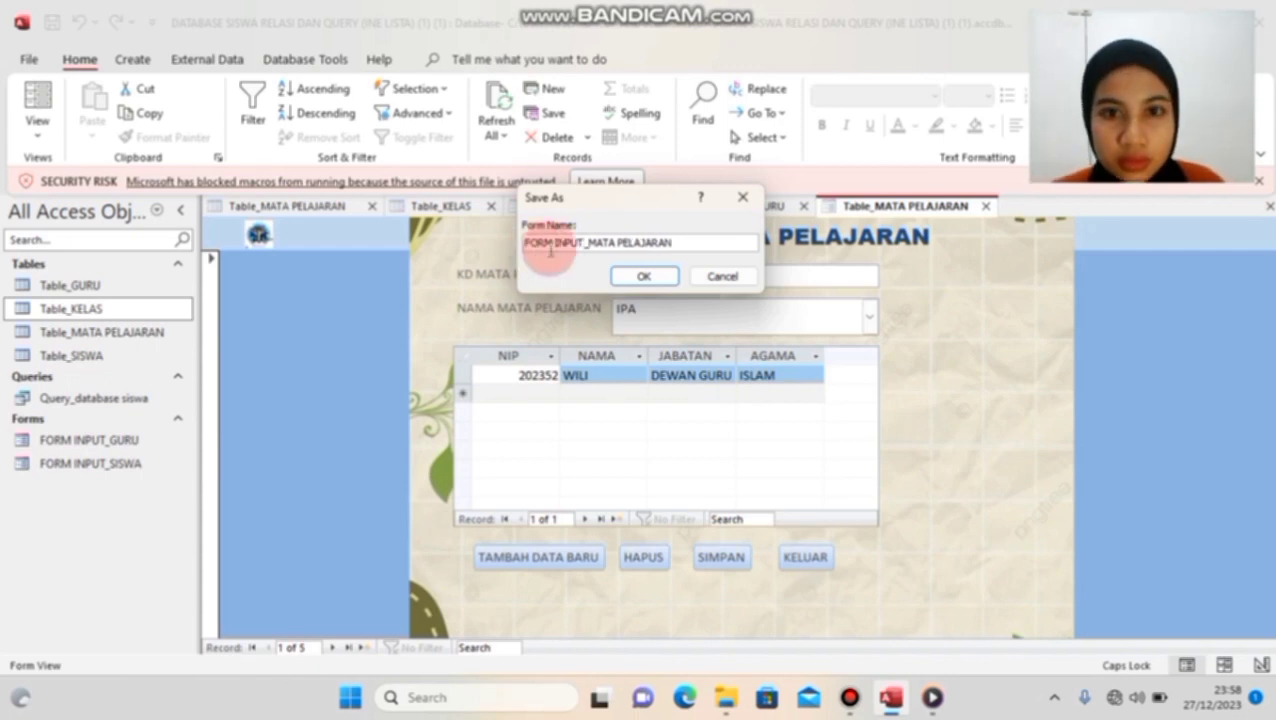
pyautogui.click(648, 279)
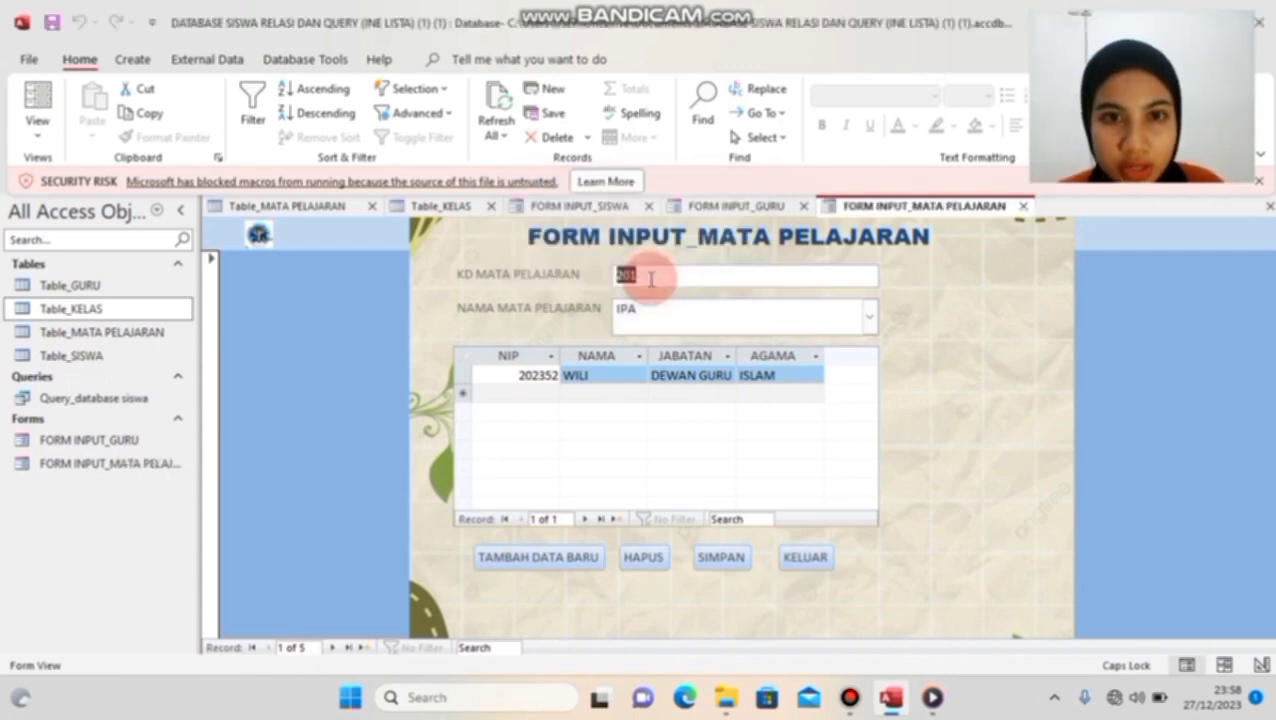
pyautogui.click(372, 207)
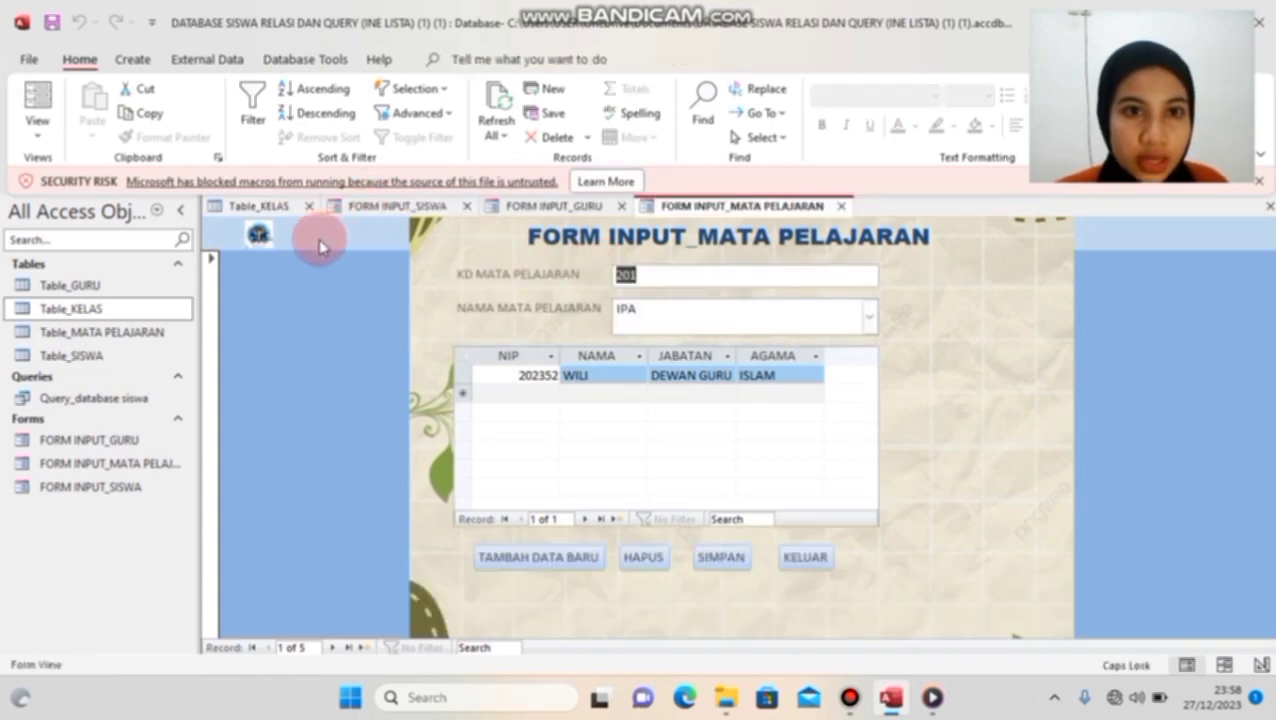
# Step: Create a new form based on Table_KELAS and switch it to Design View
pyautogui.click(262, 207)
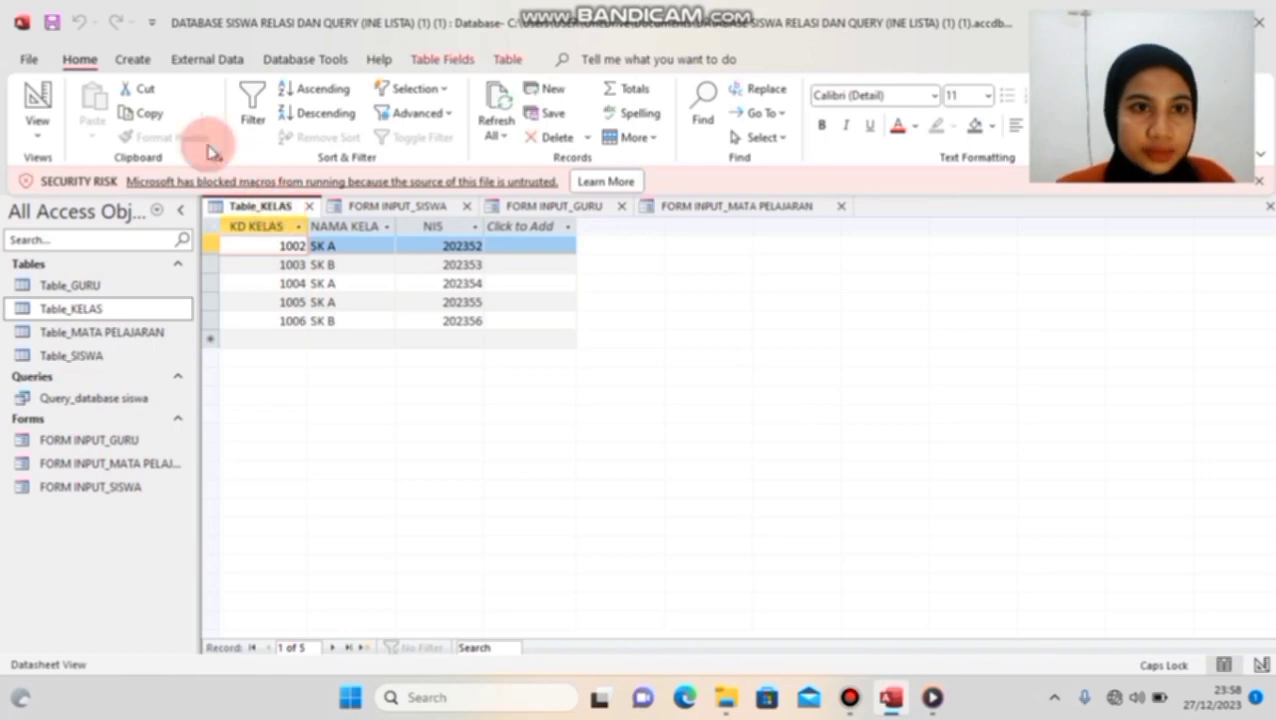
pyautogui.click(130, 60)
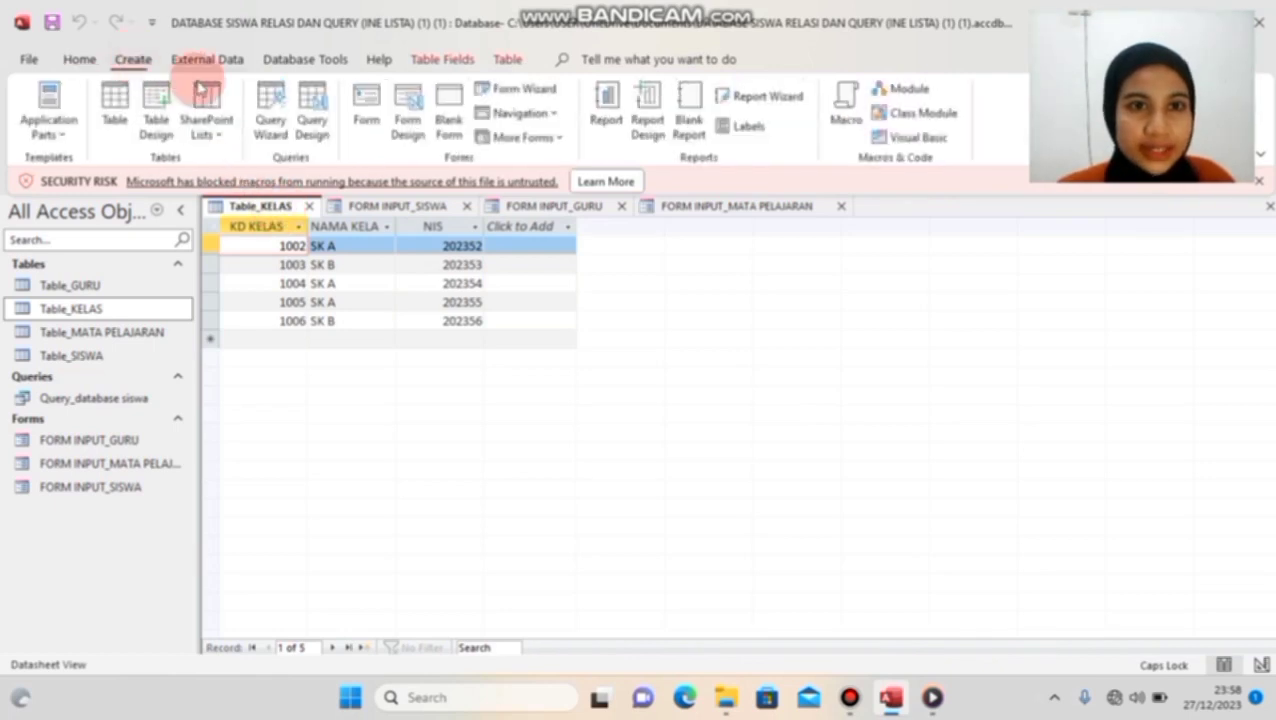
pyautogui.click(366, 121)
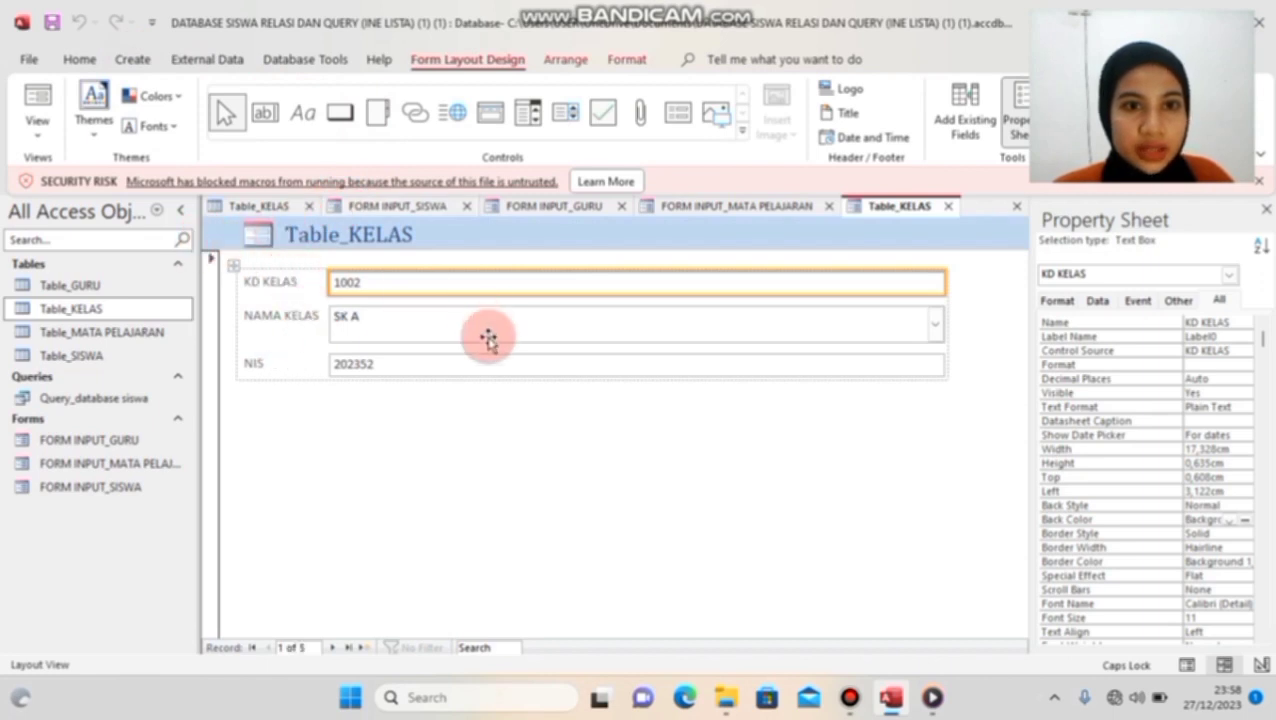
pyautogui.click(33, 137)
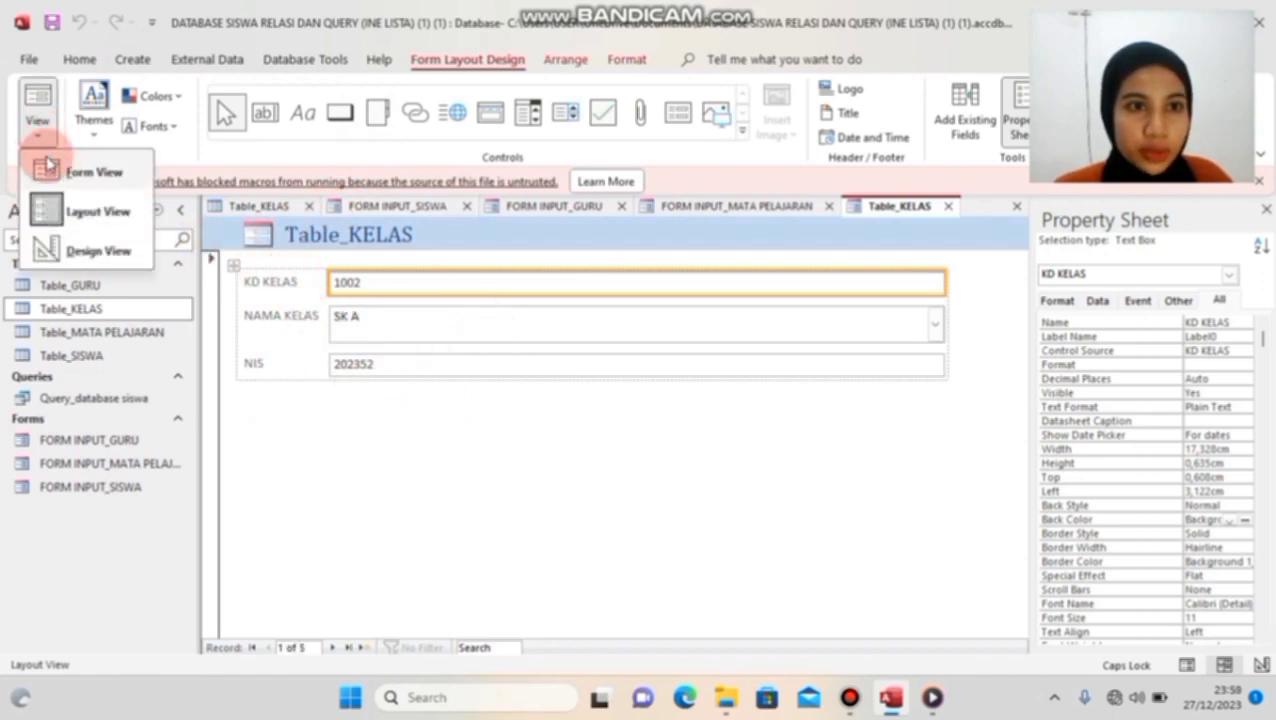
pyautogui.click(100, 251)
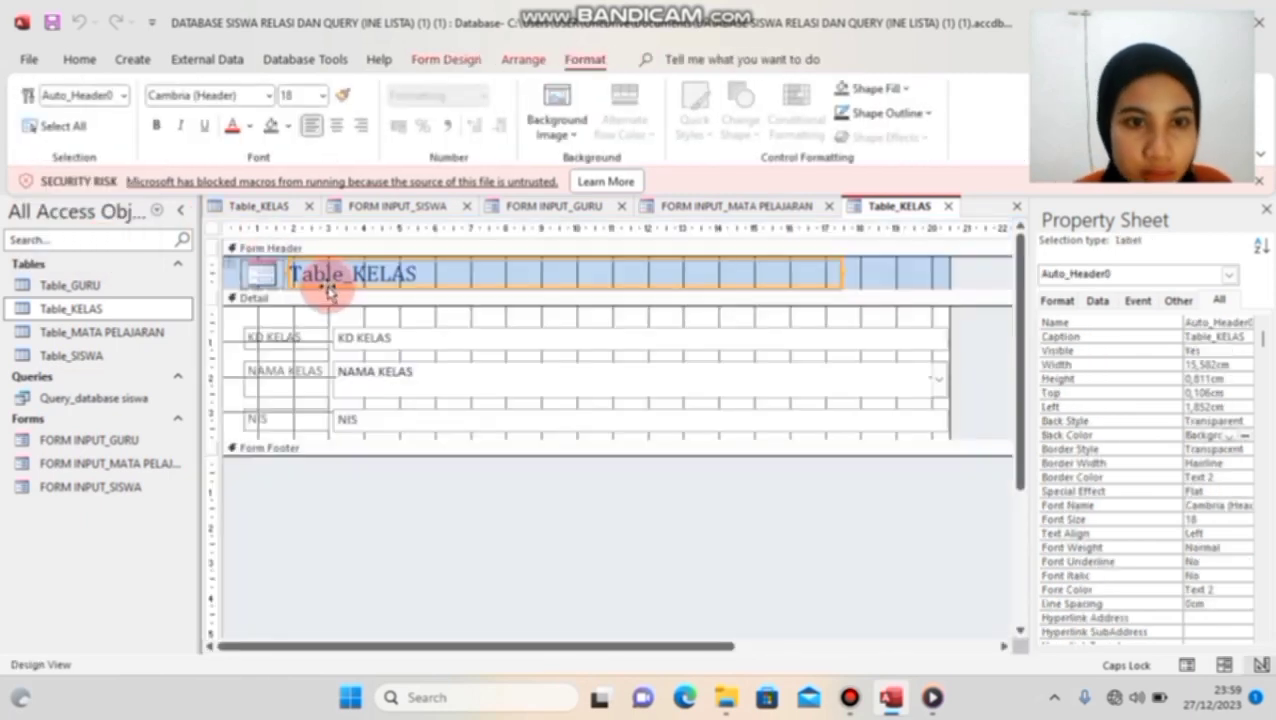
# Step: Narrow the three-field layout to span about 9 to 15.6 cm across the Detail section, and open up the Form Footer about 3 cm tall
pyautogui.click(274, 338)
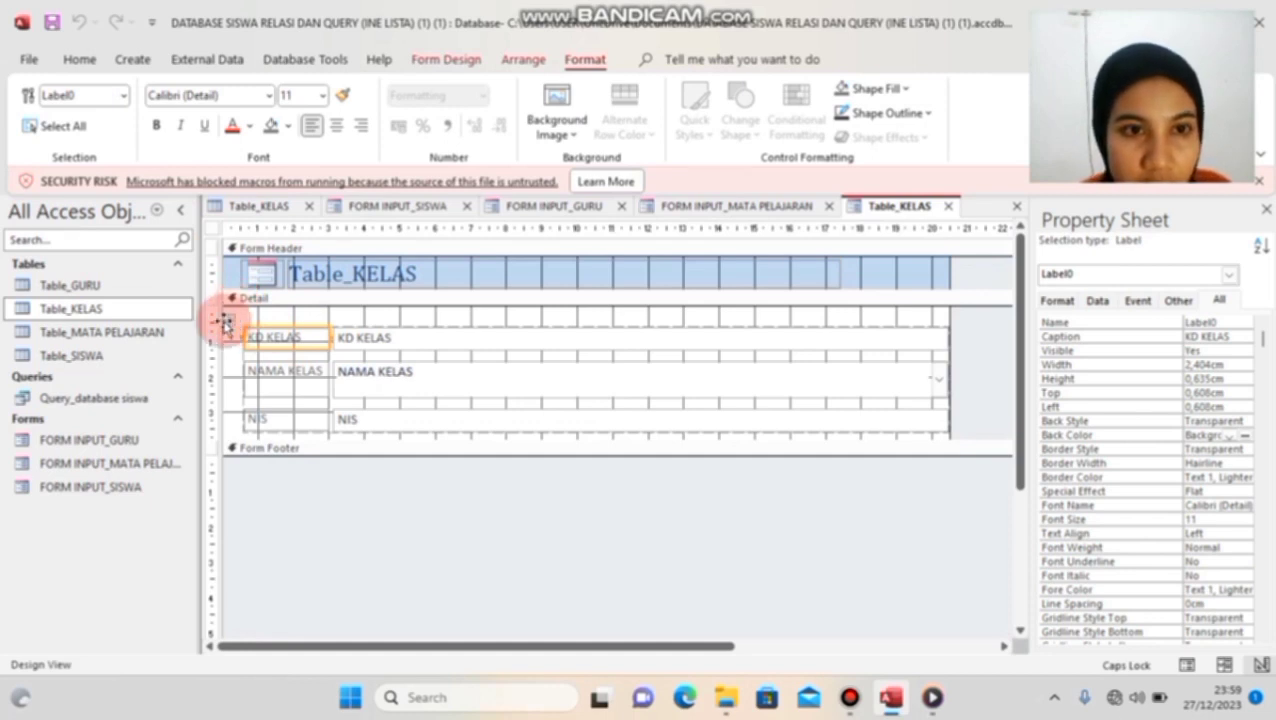
pyautogui.click(230, 319)
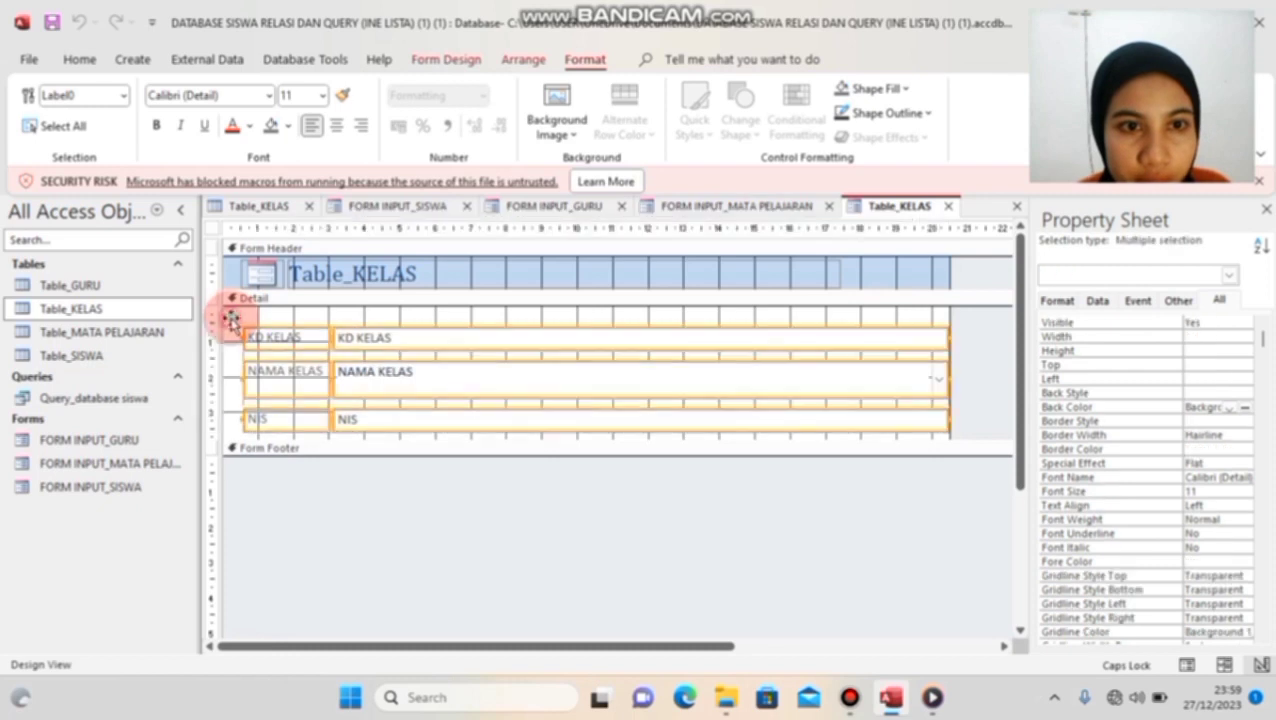
pyautogui.moveTo(232, 337); pyautogui.dragTo(420, 334)
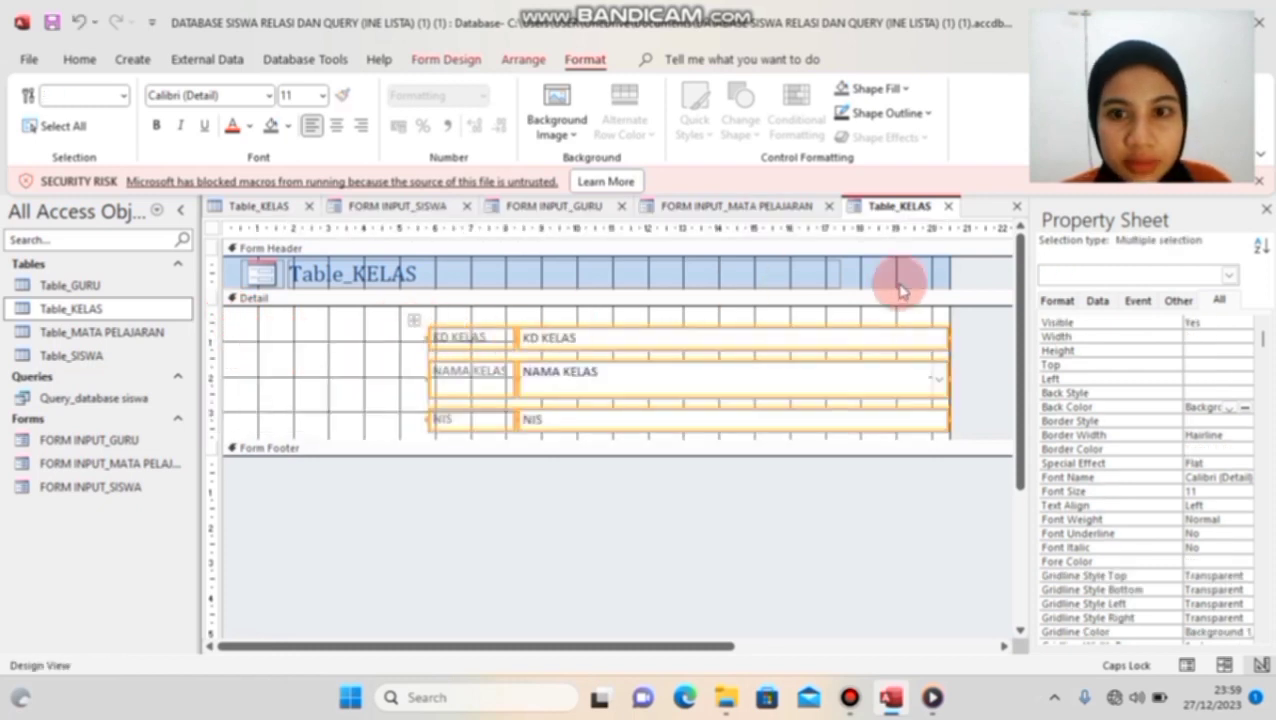
pyautogui.moveTo(944, 337); pyautogui.dragTo(777, 352)
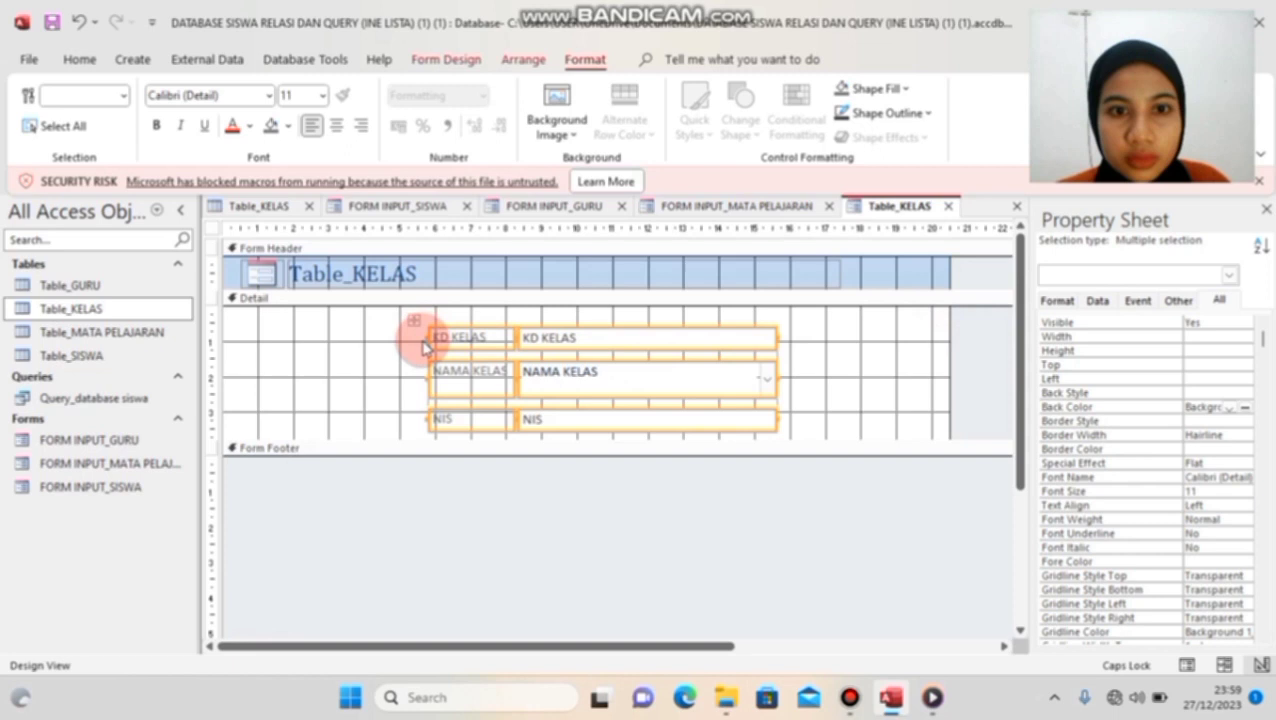
pyautogui.moveTo(418, 337); pyautogui.dragTo(535, 322)
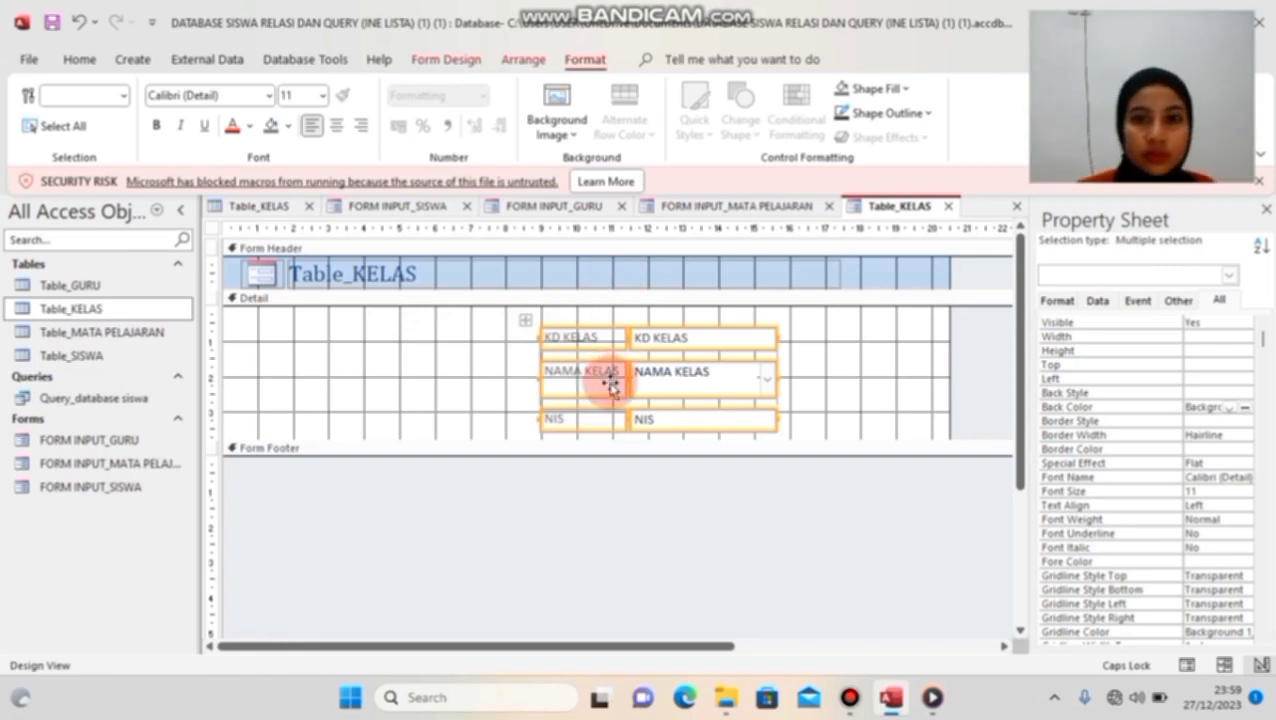
pyautogui.moveTo(648, 436); pyautogui.dragTo(655, 567)
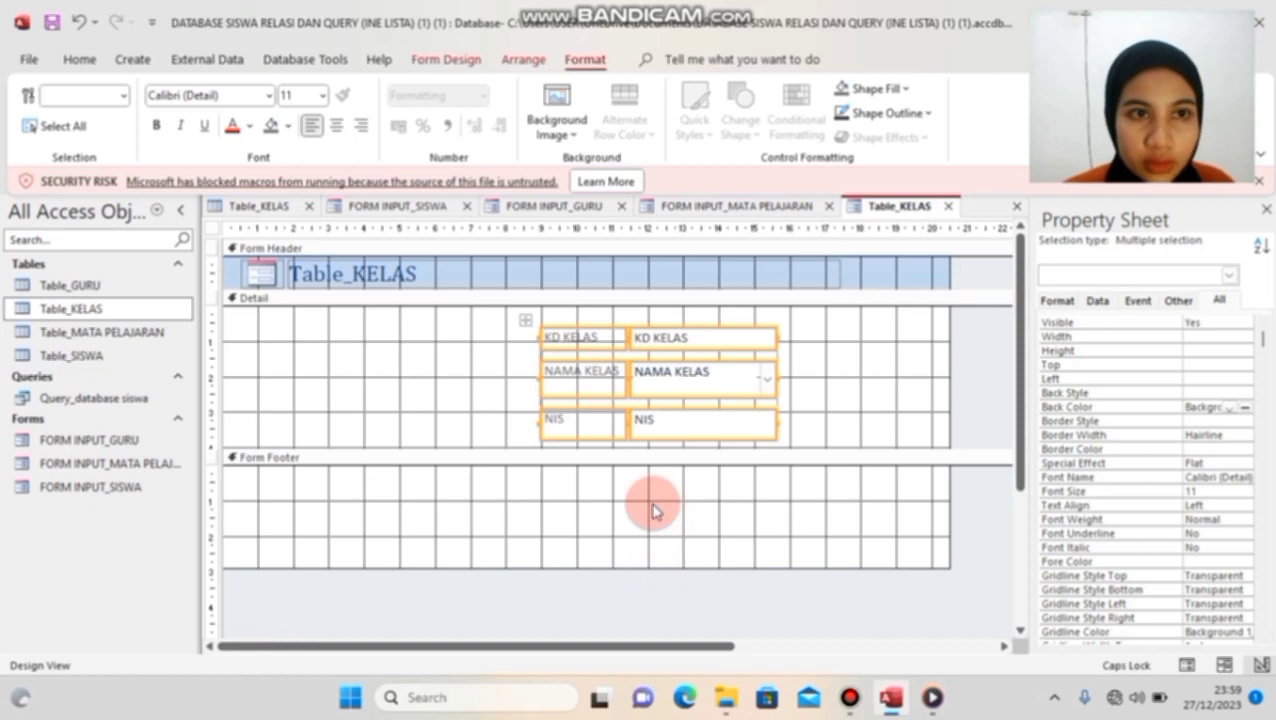
# Step: Change the form header title to FORM INPUT_KELAS
pyautogui.click(343, 280)
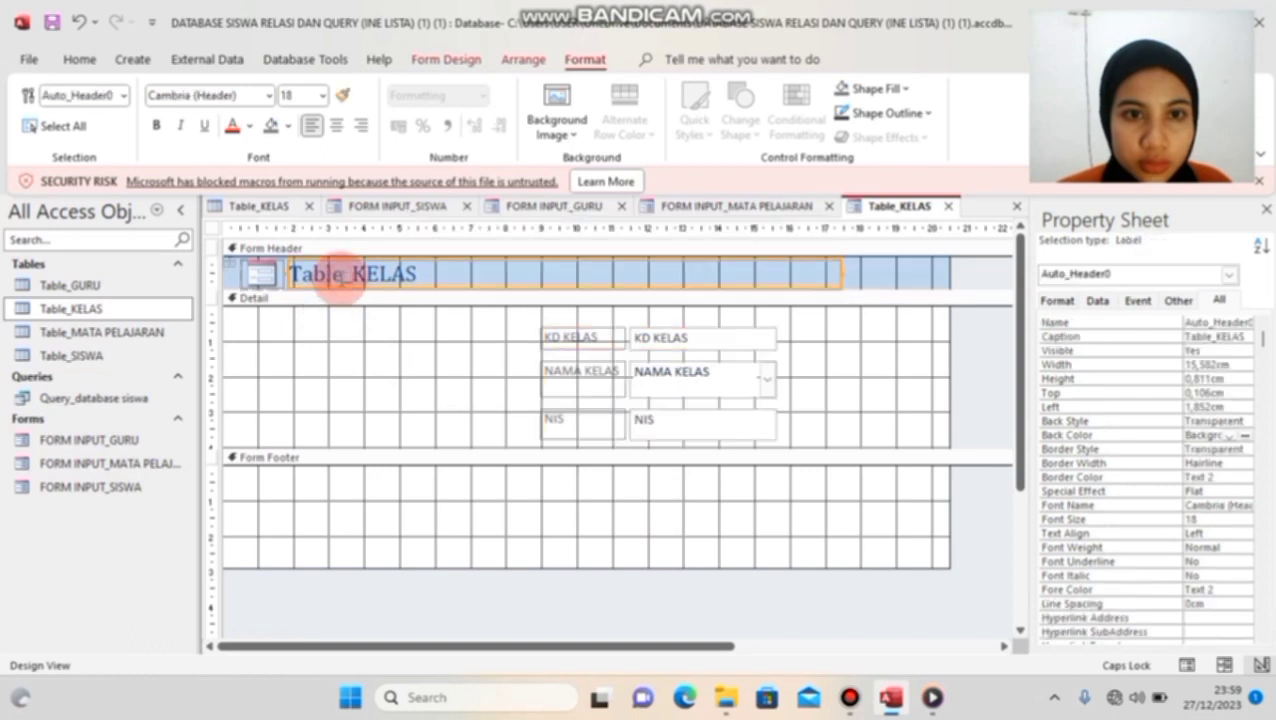
pyautogui.click(340, 276)
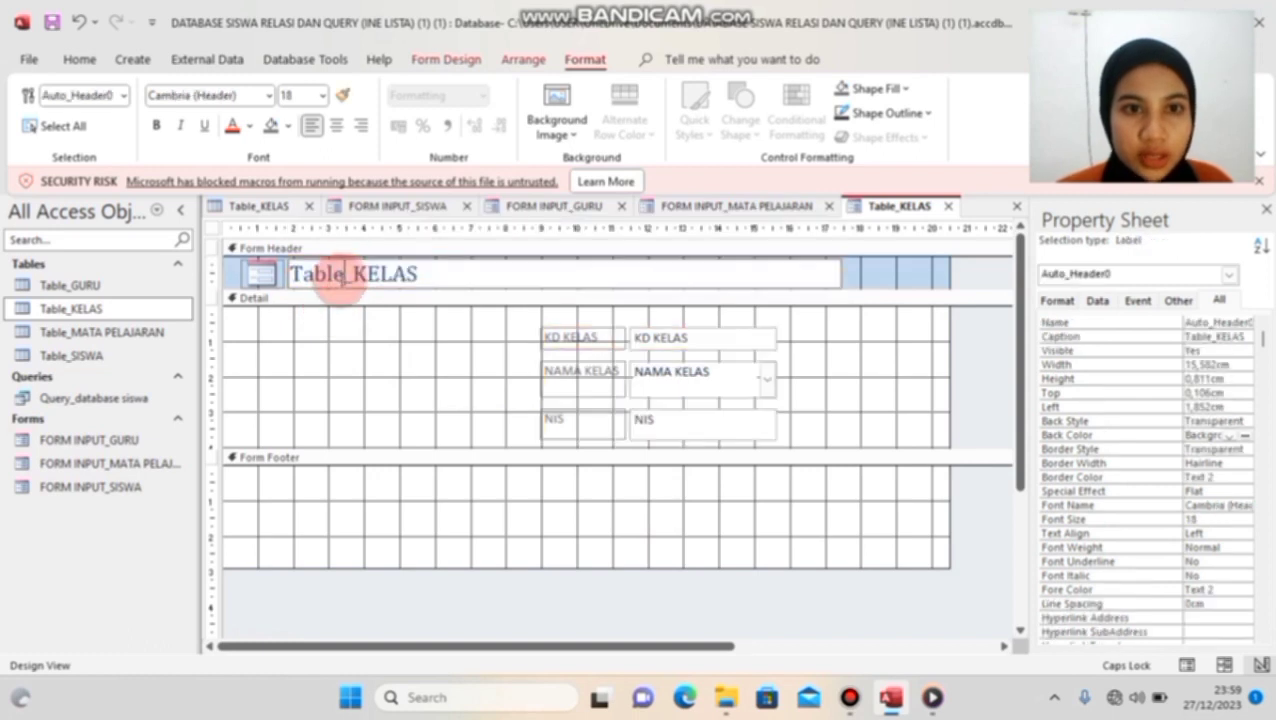
pyautogui.press('BackSpace')
pyautogui.press('BackSpace')
pyautogui.press('BackSpace')
pyautogui.press('BackSpace')
pyautogui.press('BackSpace')
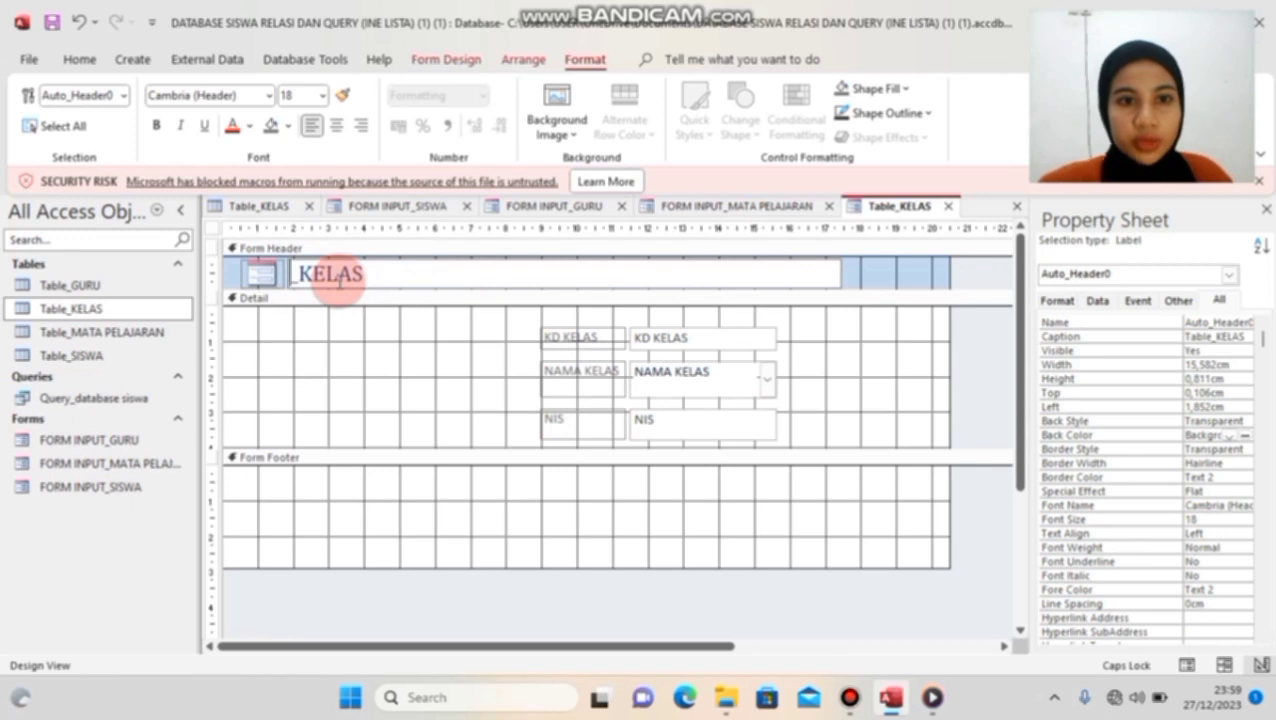
pyautogui.write('FORM IN')
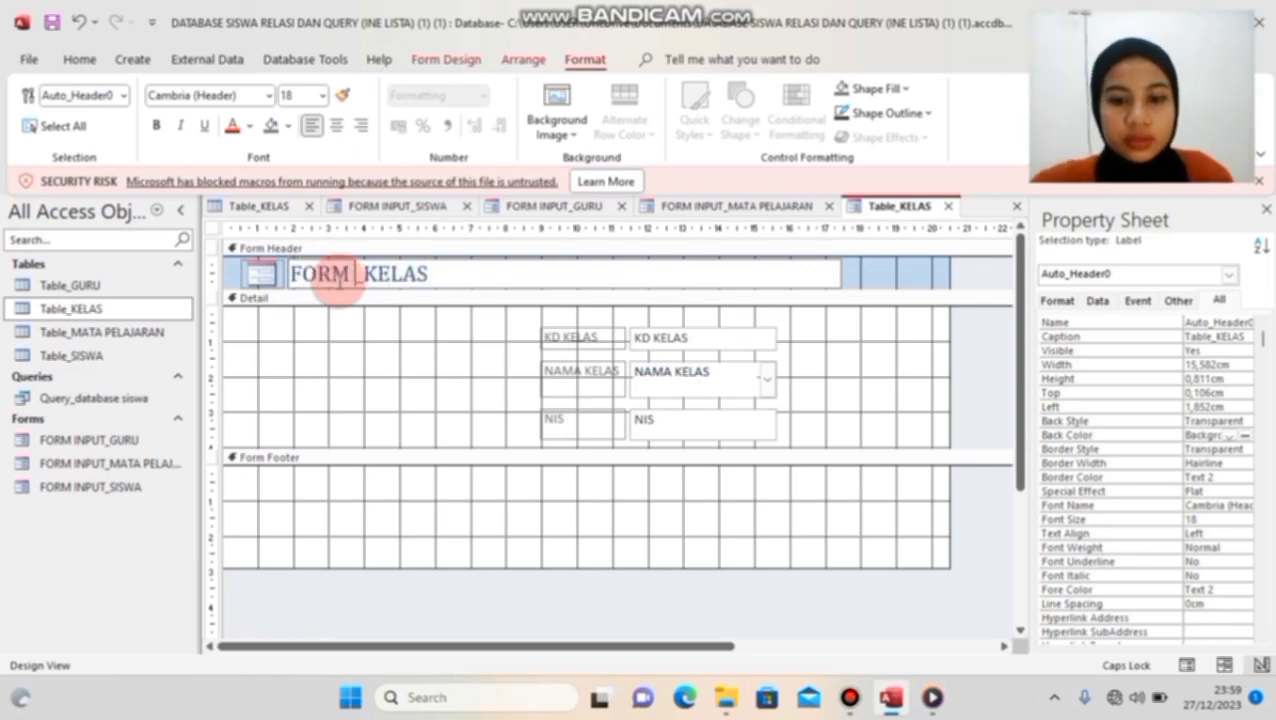
pyautogui.write('PUT')
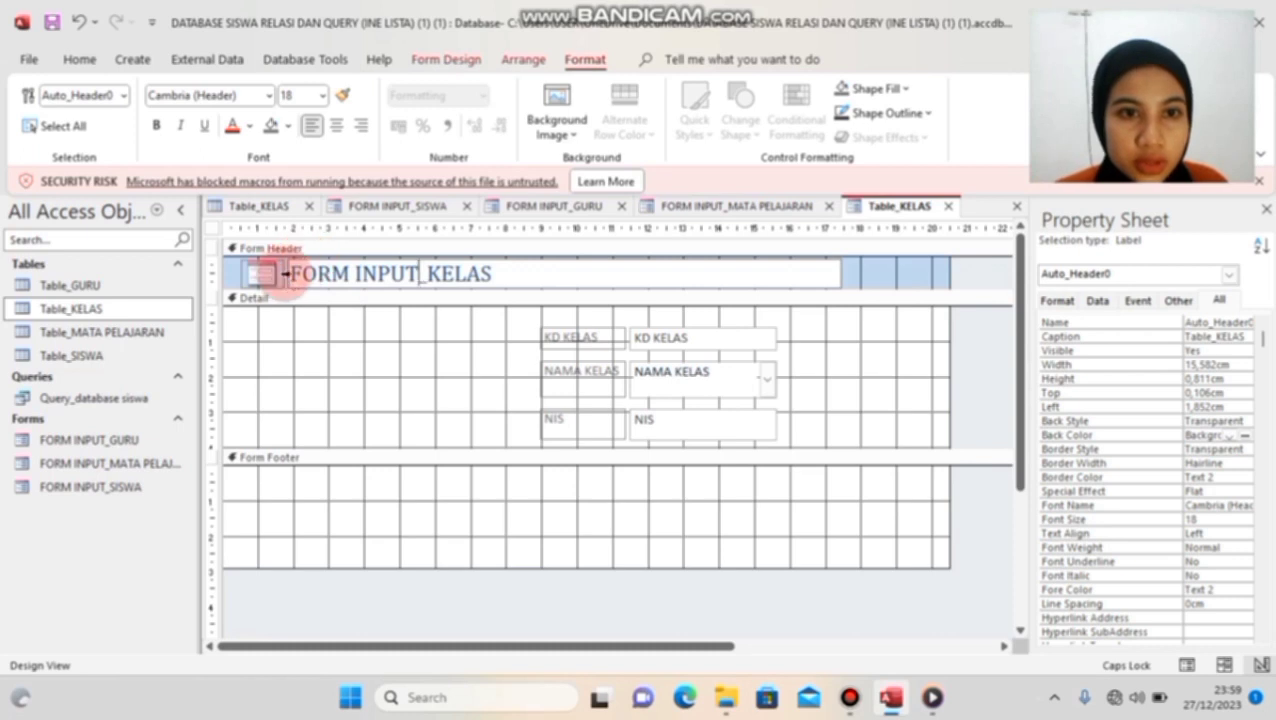
# Step: Set the header title's font to Arial Black and center its text
pyautogui.moveTo(290, 273); pyautogui.dragTo(501, 273)
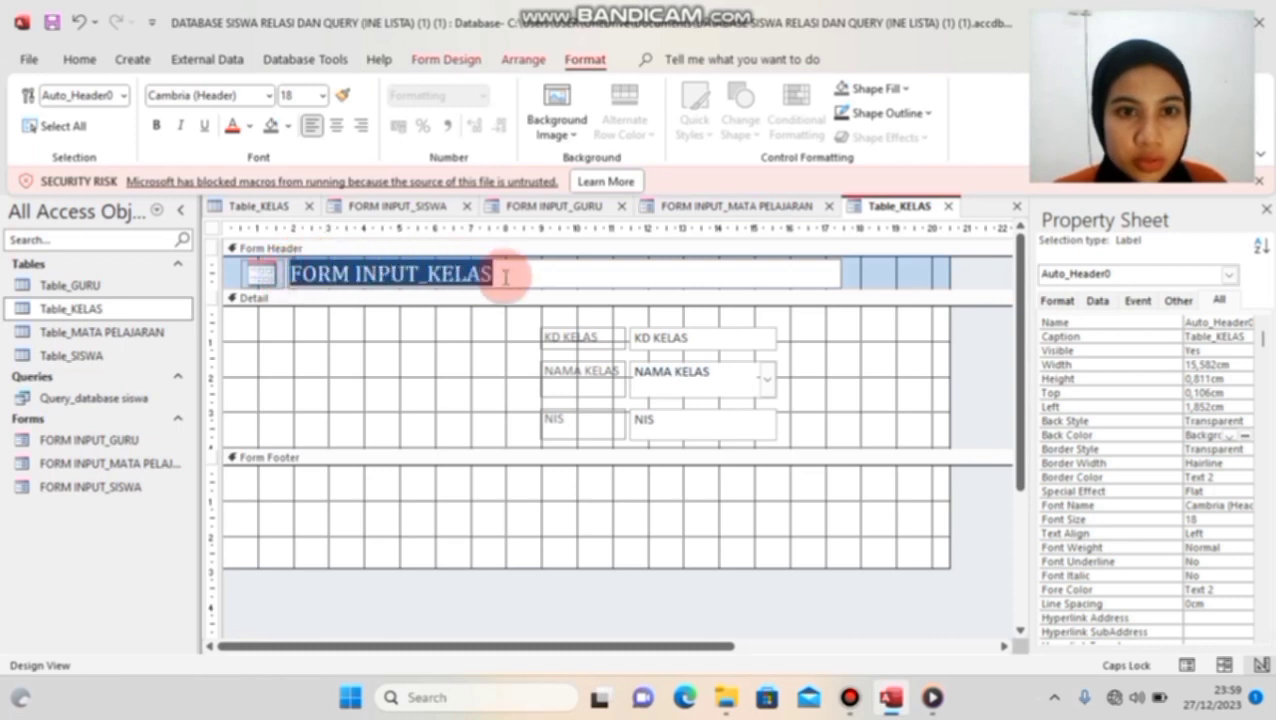
pyautogui.click(268, 96)
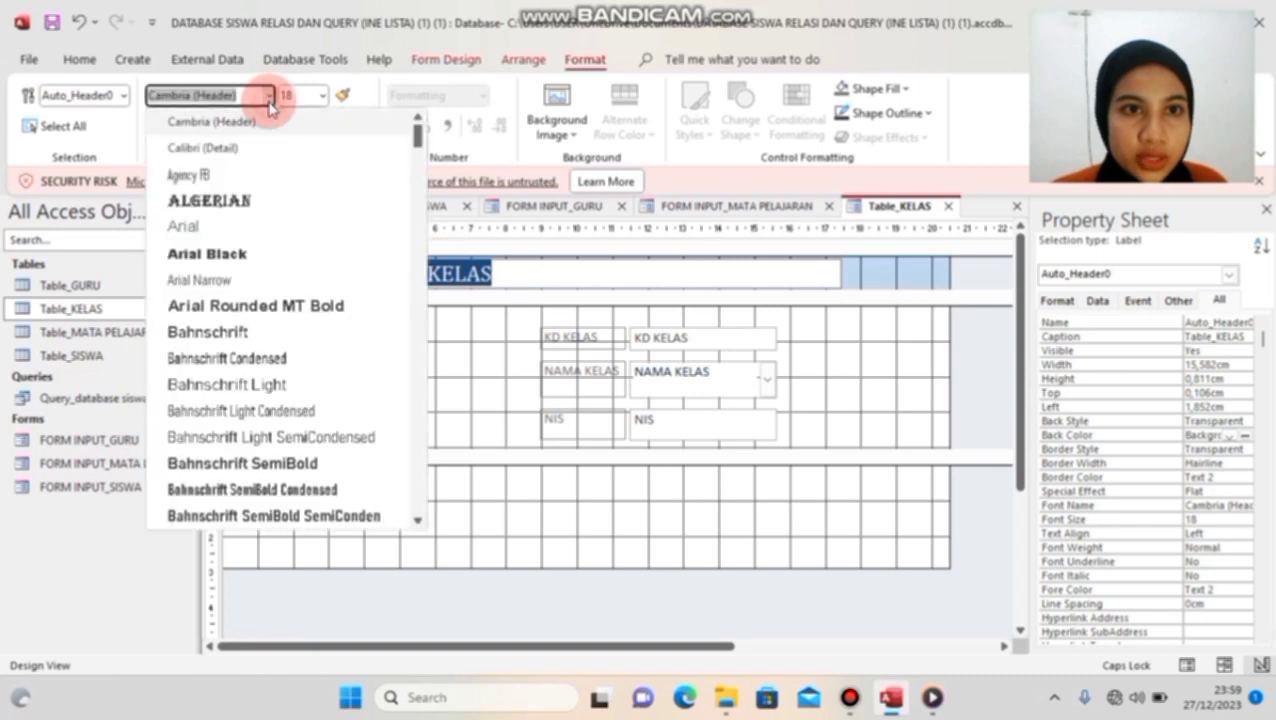
pyautogui.click(273, 255)
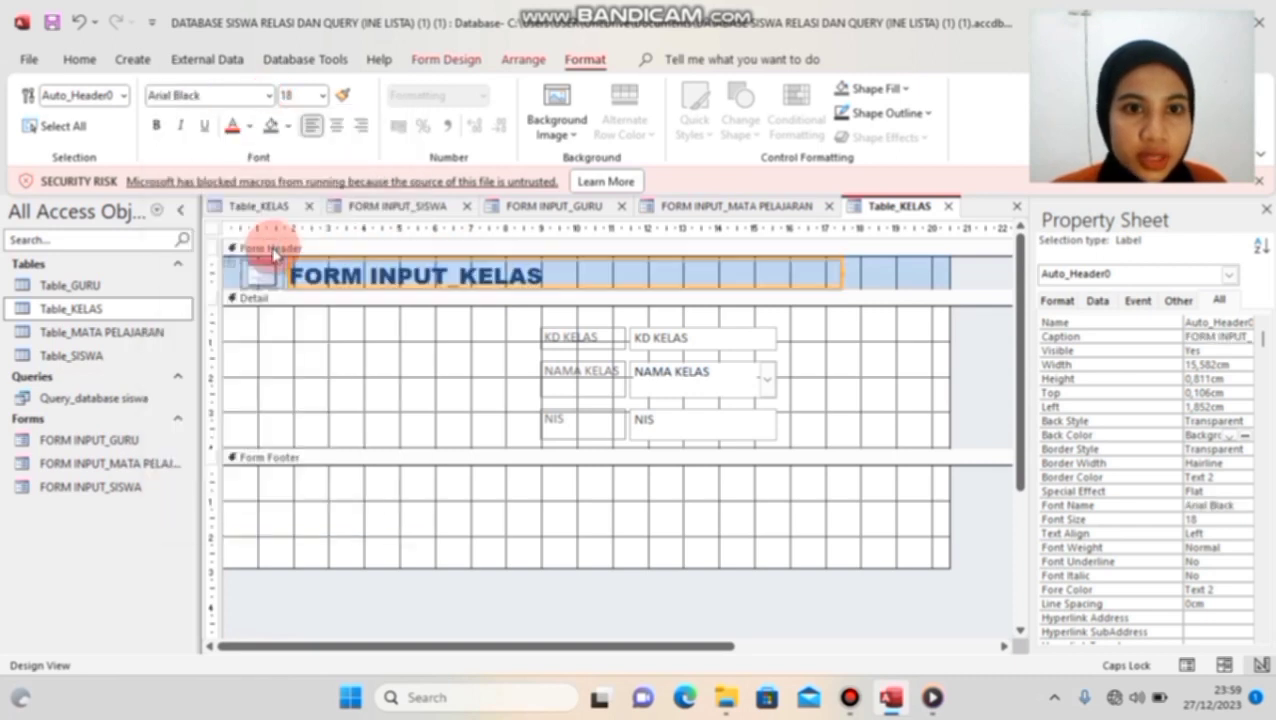
pyautogui.click(335, 128)
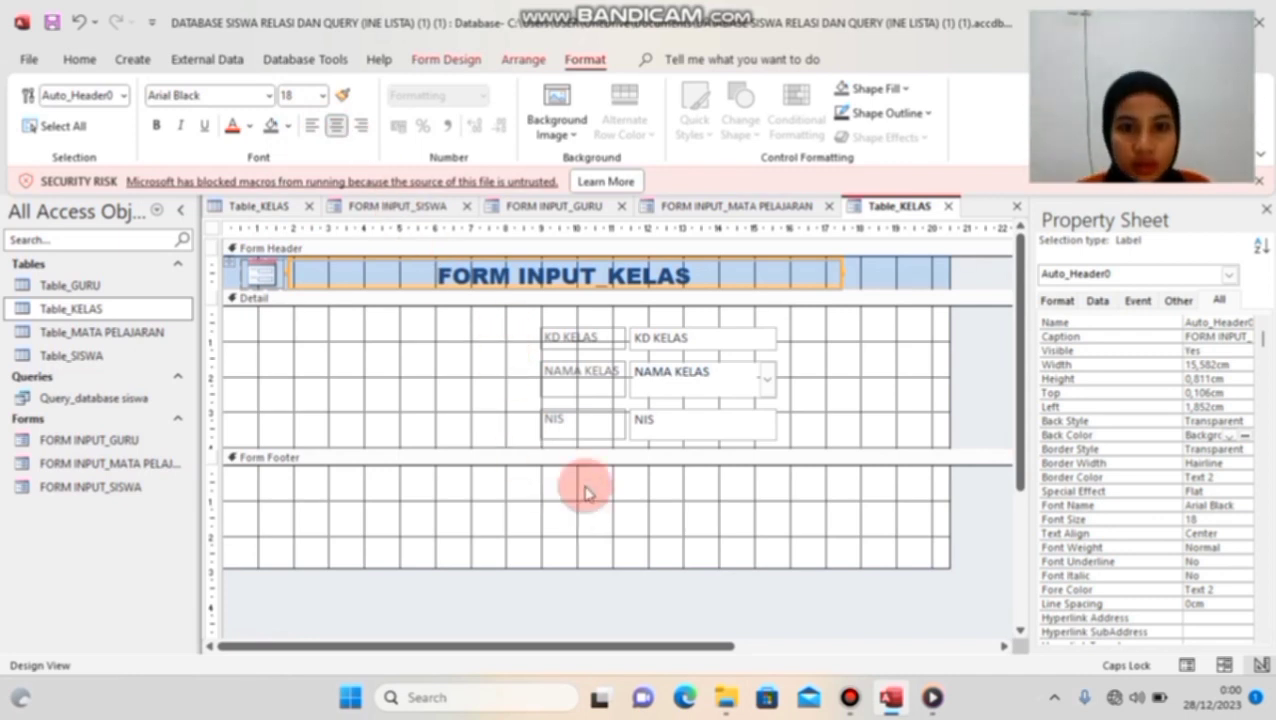
# Step: Extend the Detail section to about 7.5 cm tall and add an Add New Record button with the text TAMBAH DATA BARU below the NIS field
pyautogui.moveTo(589, 446); pyautogui.dragTo(606, 537)
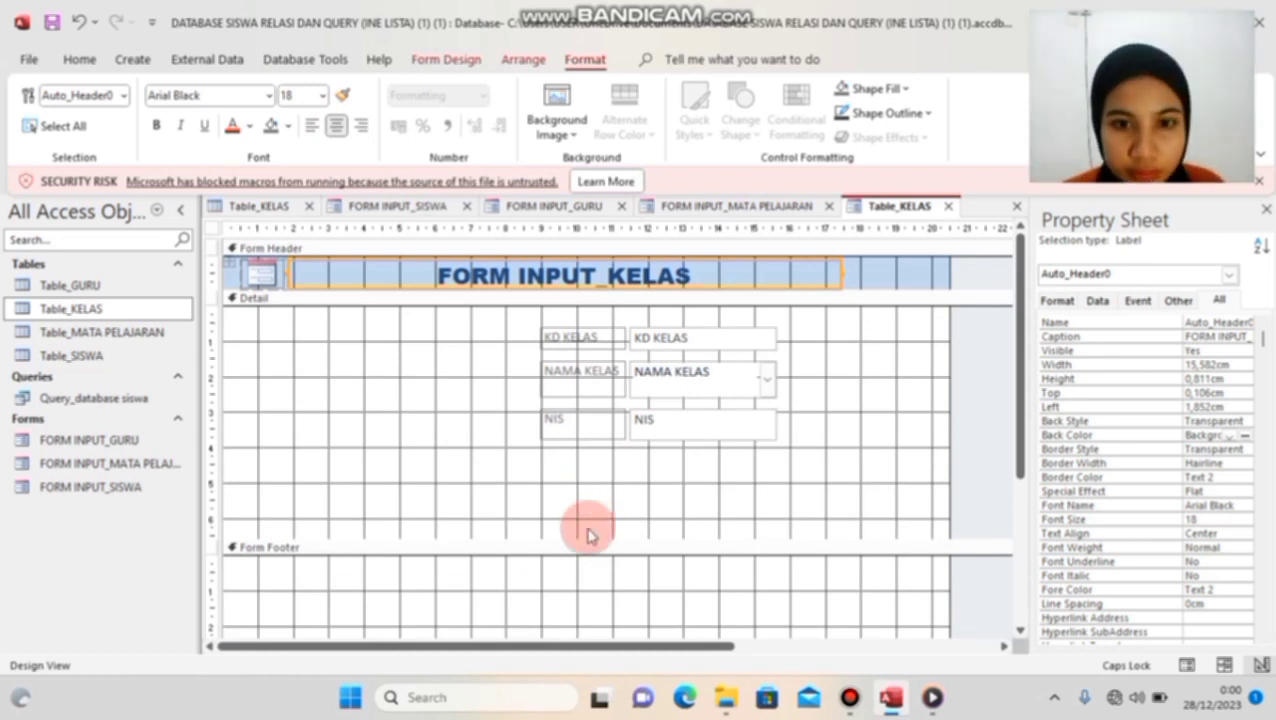
pyautogui.moveTo(588, 538); pyautogui.dragTo(592, 570)
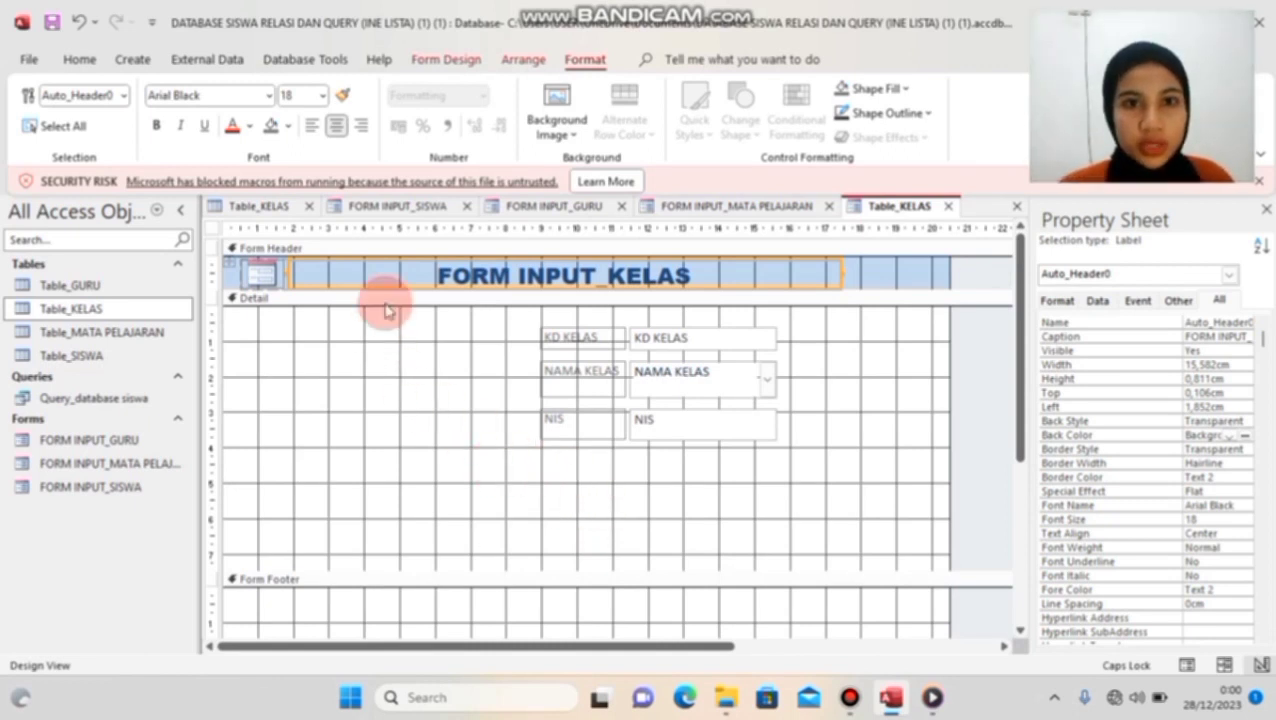
pyautogui.click(438, 59)
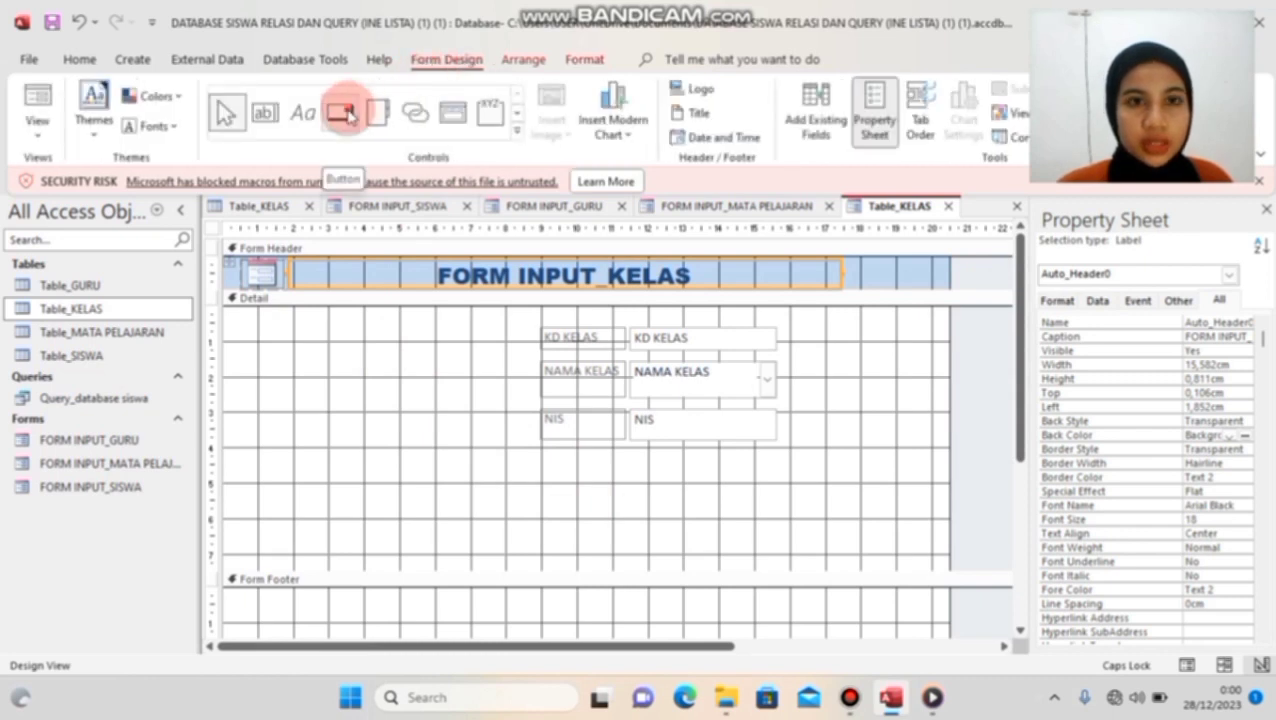
pyautogui.click(348, 115)
pyautogui.moveTo(548, 463); pyautogui.dragTo(618, 484)
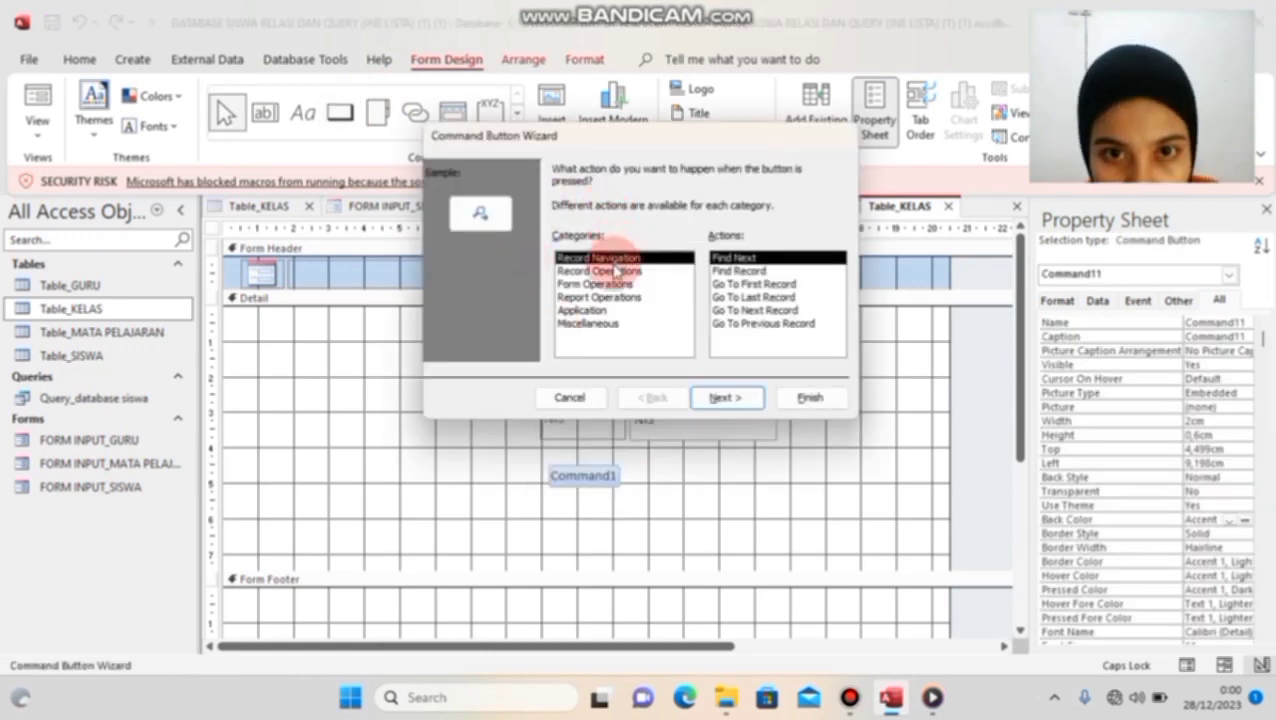
pyautogui.click(618, 270)
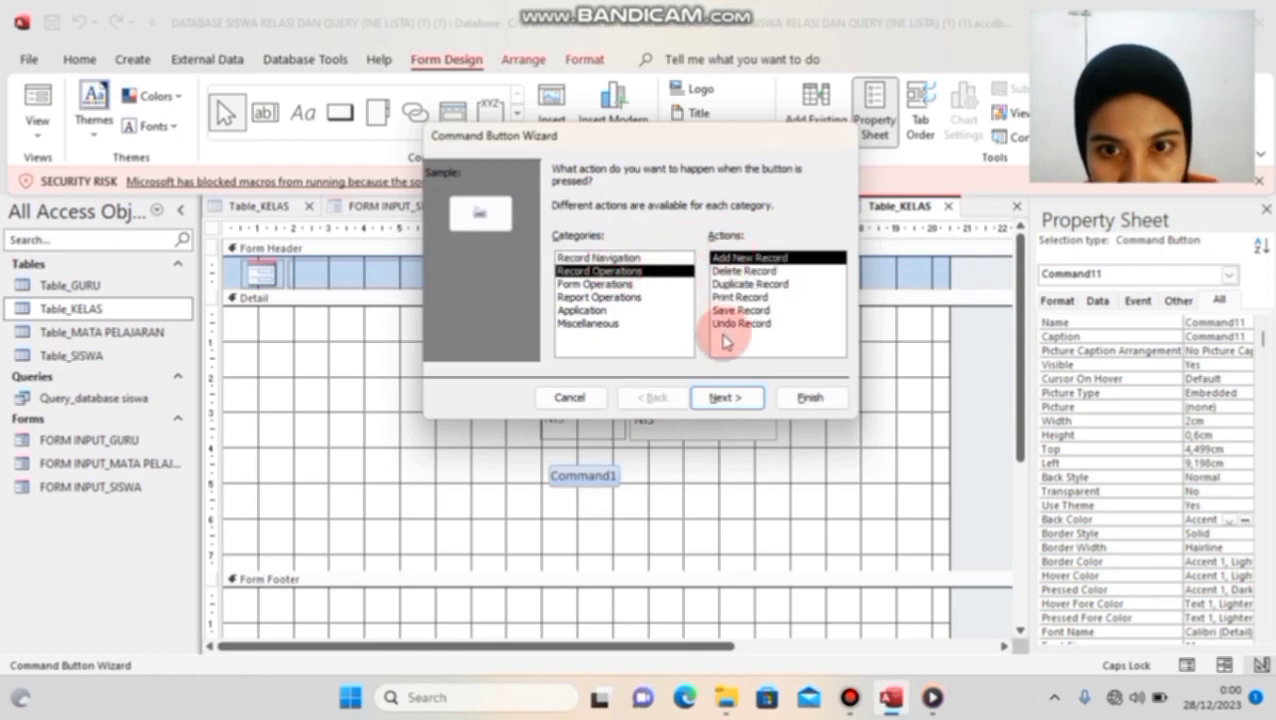
pyautogui.click(725, 397)
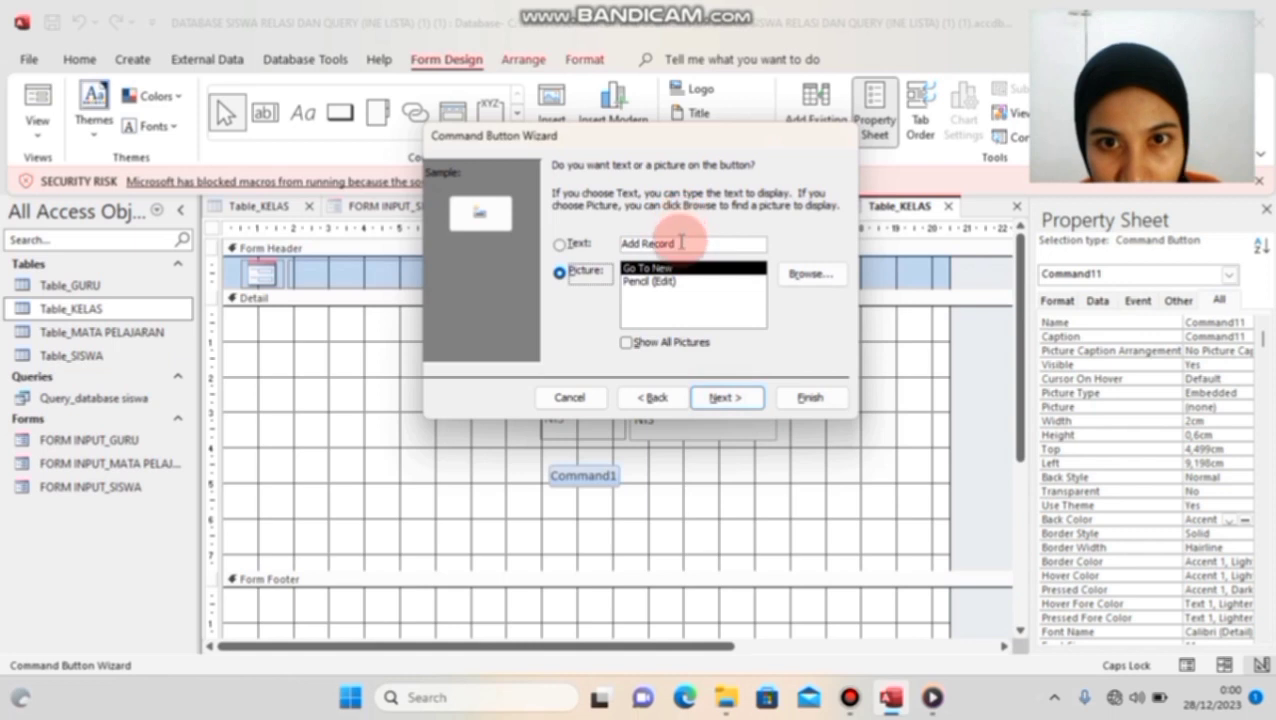
pyautogui.click(679, 241)
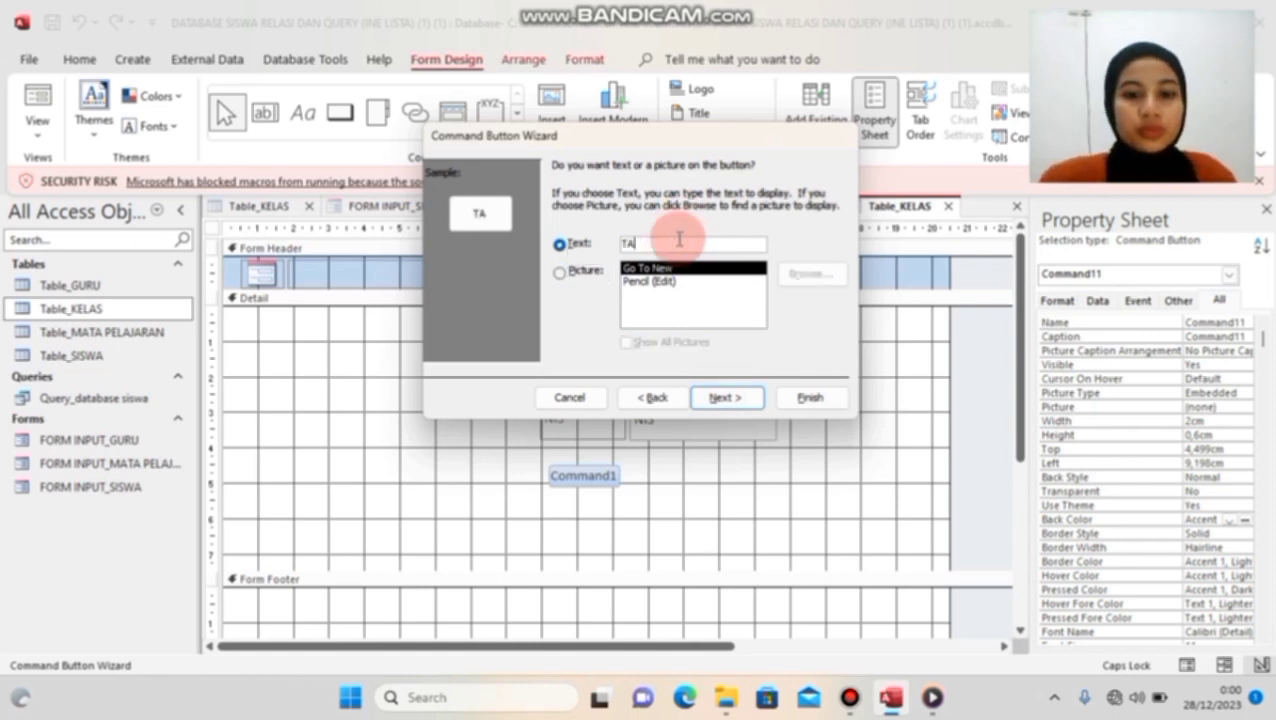
pyautogui.write('TAMBAH DATA BARU')
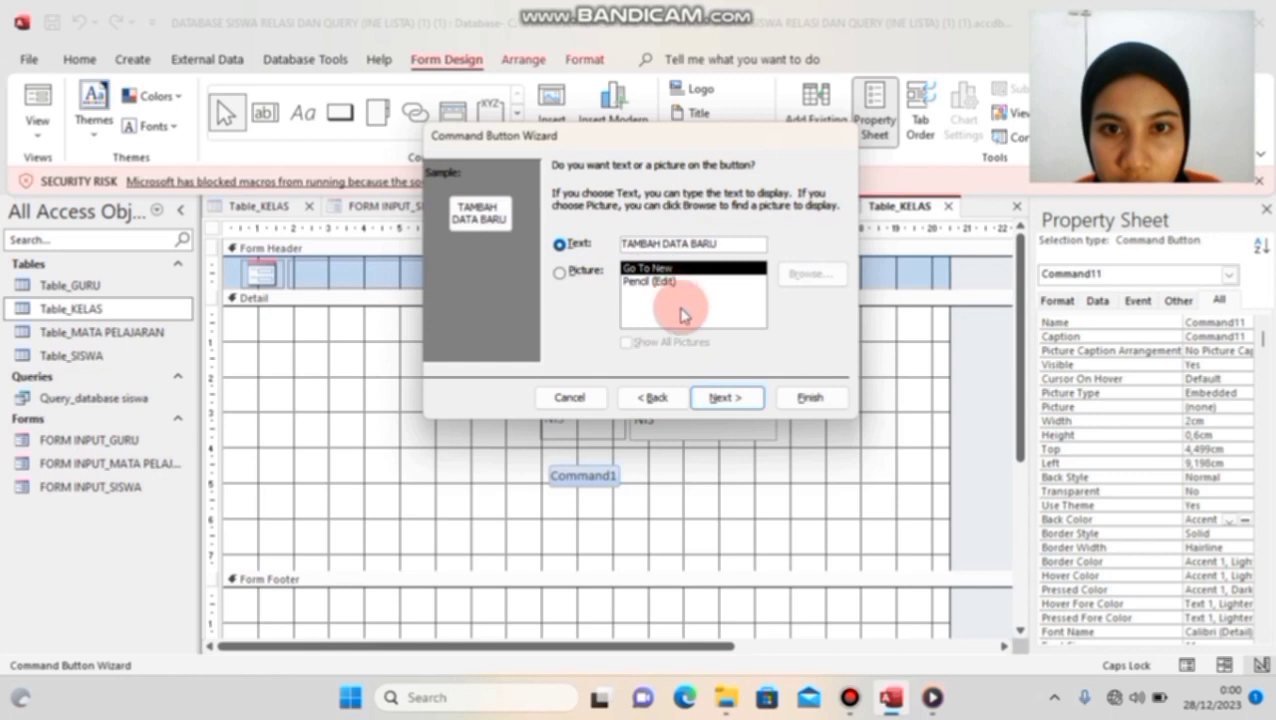
pyautogui.click(808, 398)
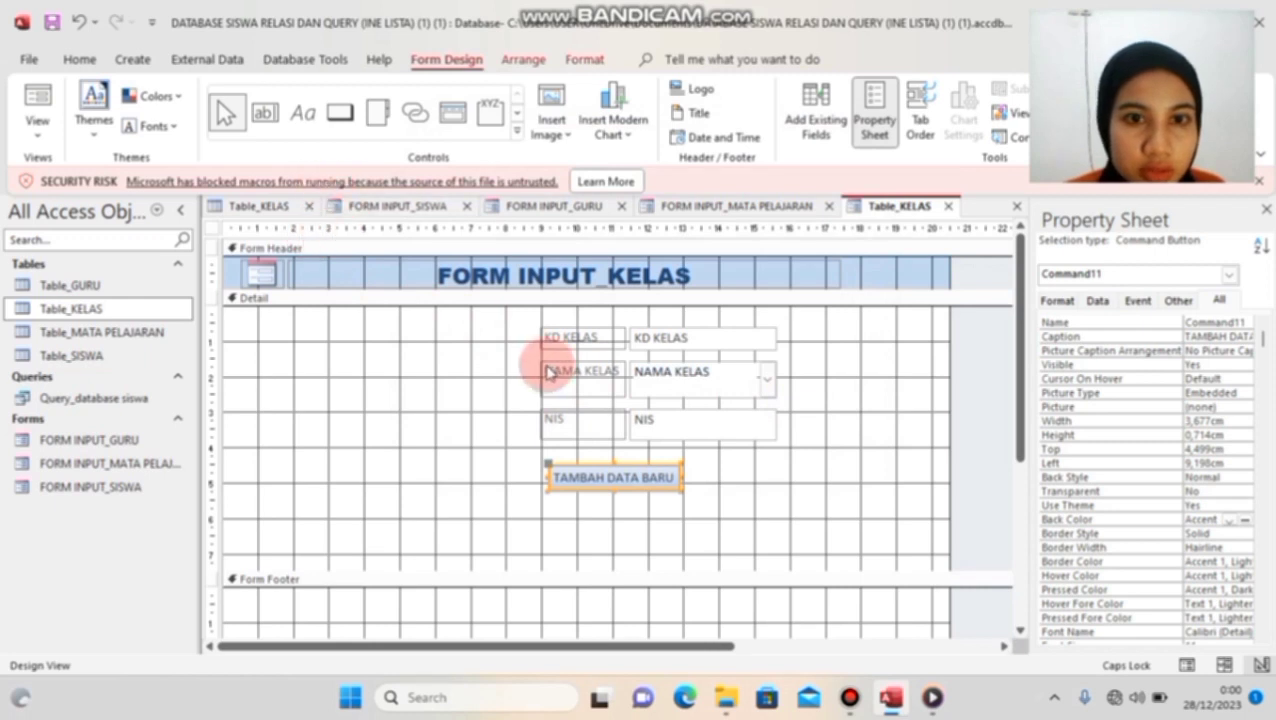
# Step: Add a Delete Record button with the text HAPUS to the right of the TAMBAH DATA BARU button
pyautogui.click(340, 112)
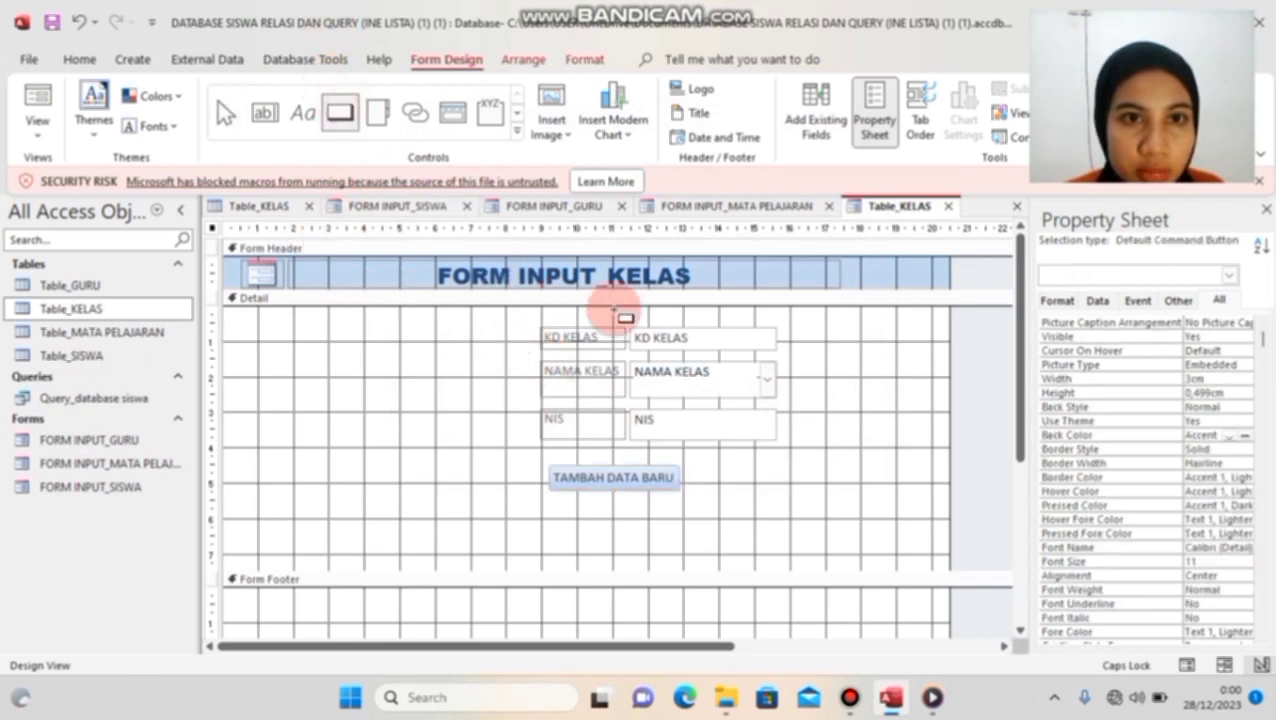
pyautogui.moveTo(693, 465); pyautogui.dragTo(748, 490)
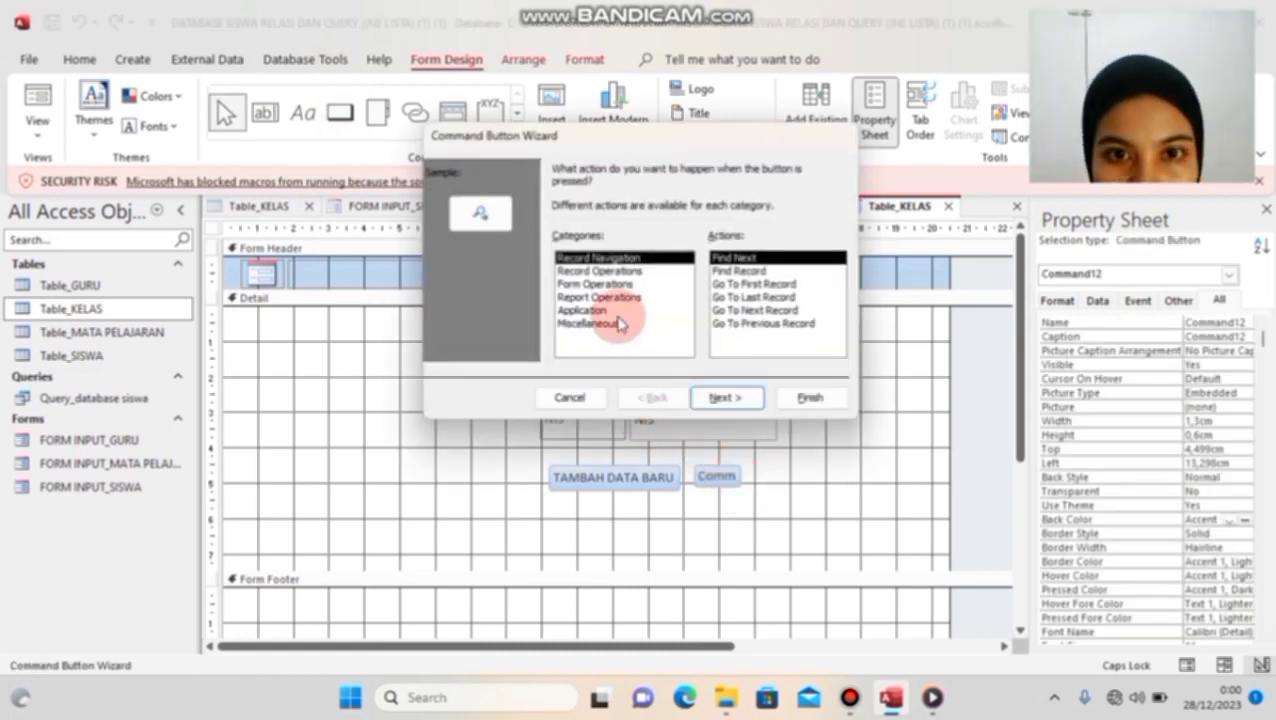
pyautogui.click(592, 271)
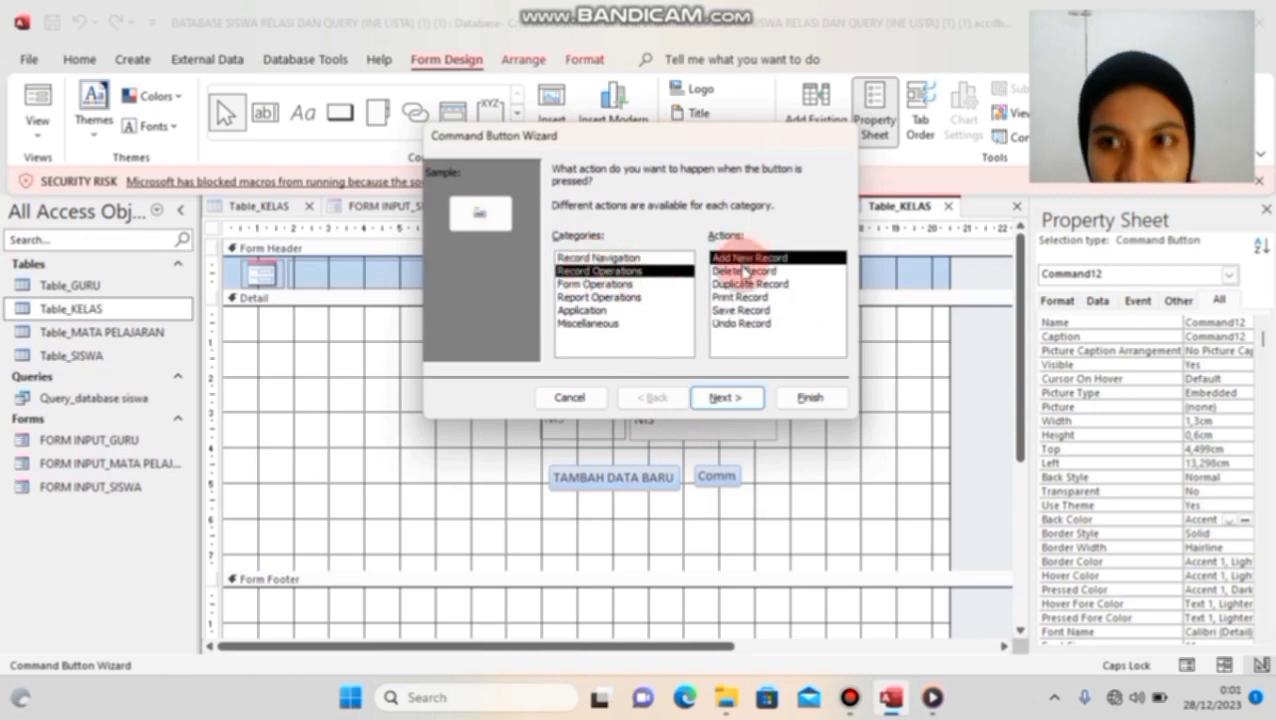
pyautogui.click(745, 270)
pyautogui.click(742, 398)
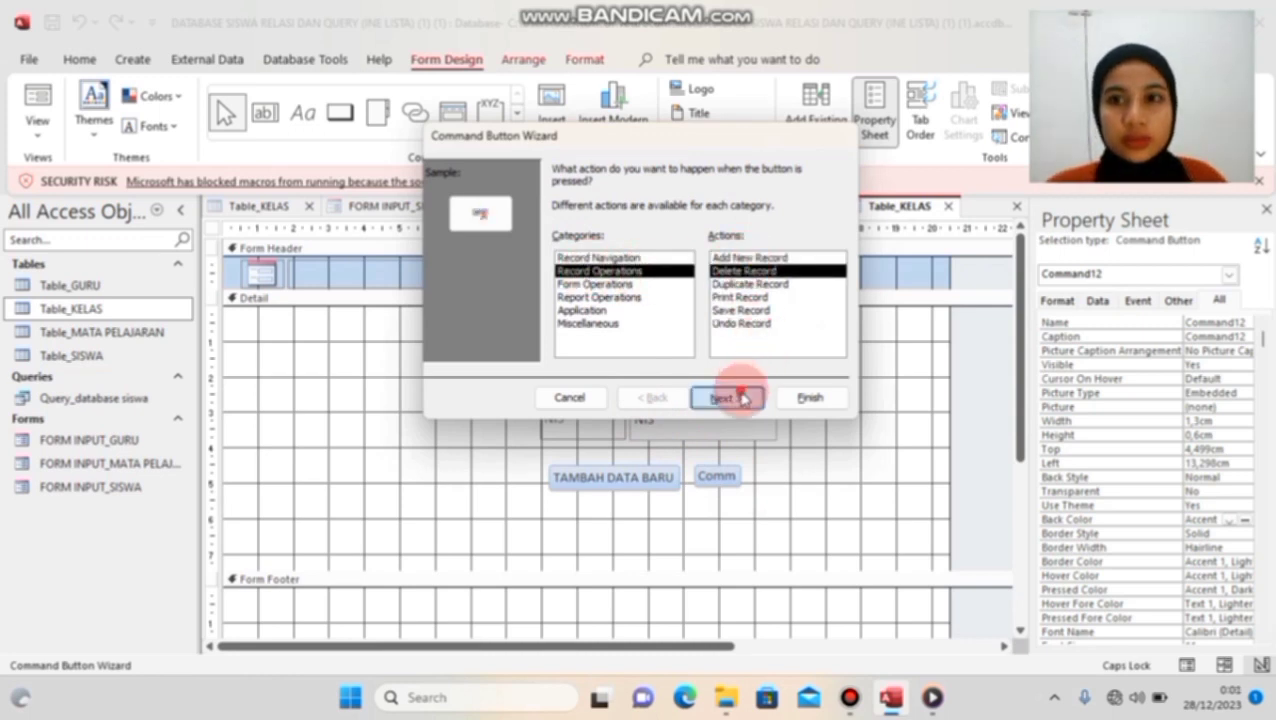
pyautogui.click(694, 244)
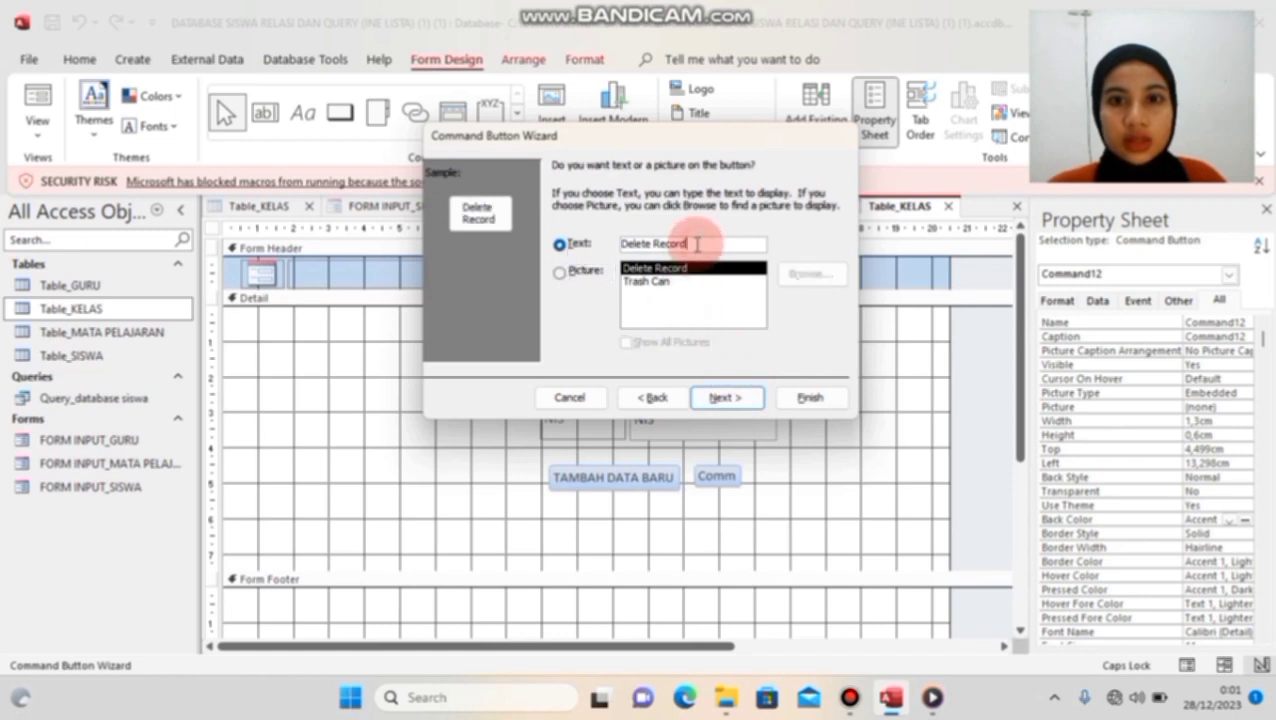
pyautogui.press('BackSpace')
pyautogui.press('BackSpace')
pyautogui.press('BackSpace')
pyautogui.press('BackSpace')
pyautogui.press('BackSpace')
pyautogui.press('BackSpace')
pyautogui.press('BackSpace')
pyautogui.press('BackSpace')
pyautogui.press('BackSpace')
pyautogui.press('BackSpace')
pyautogui.press('BackSpace')
pyautogui.press('BackSpace')
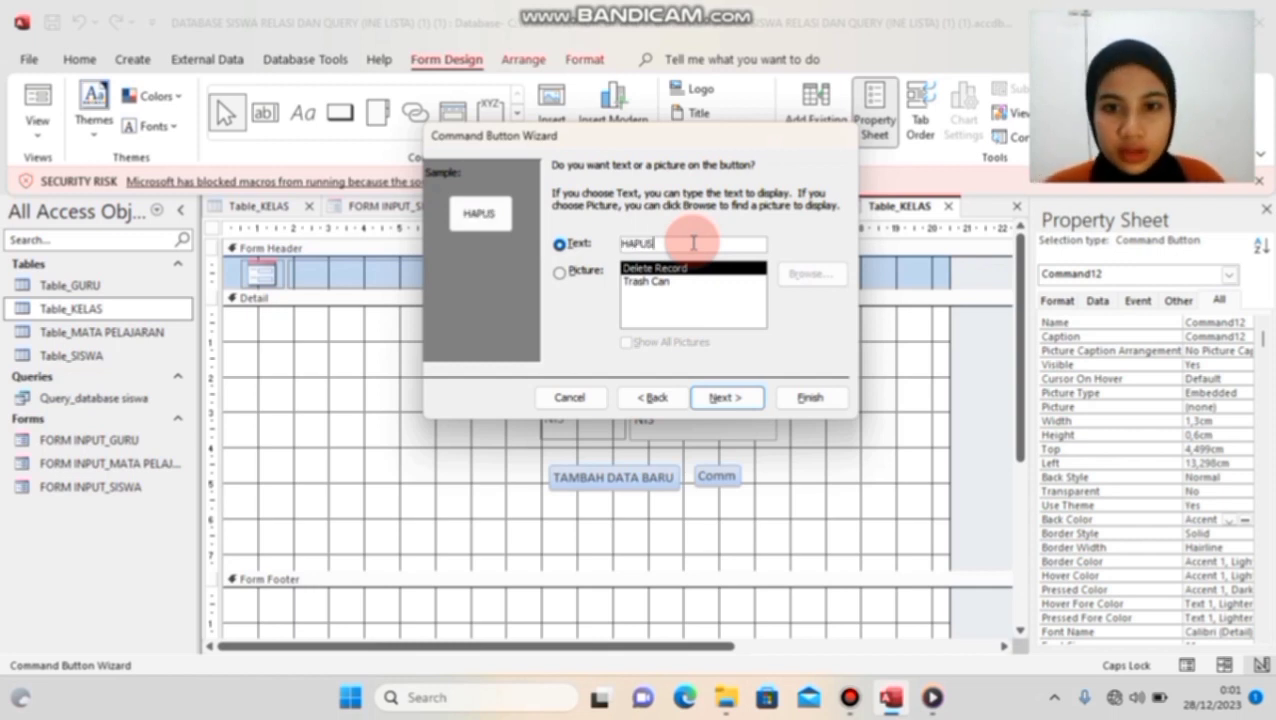
pyautogui.click(793, 399)
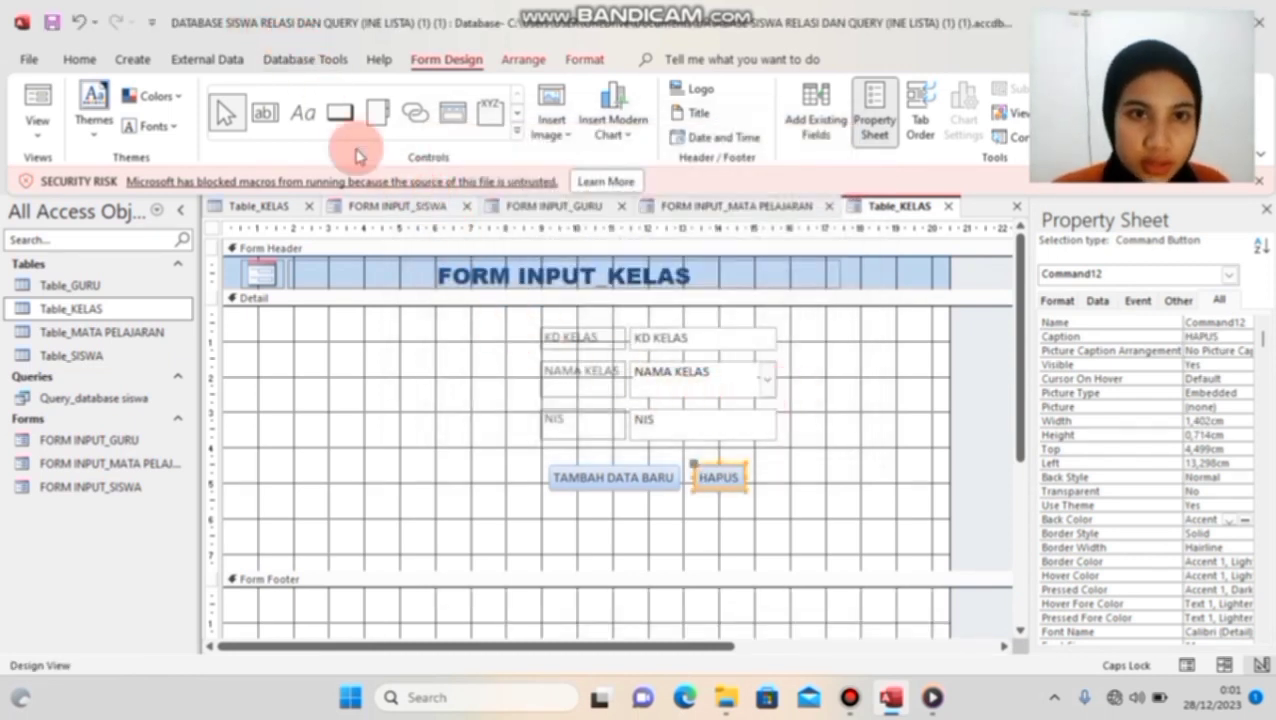
# Step: Add a Save Record button with the text SIMPAN to the right of the HAPUS button
pyautogui.click(340, 114)
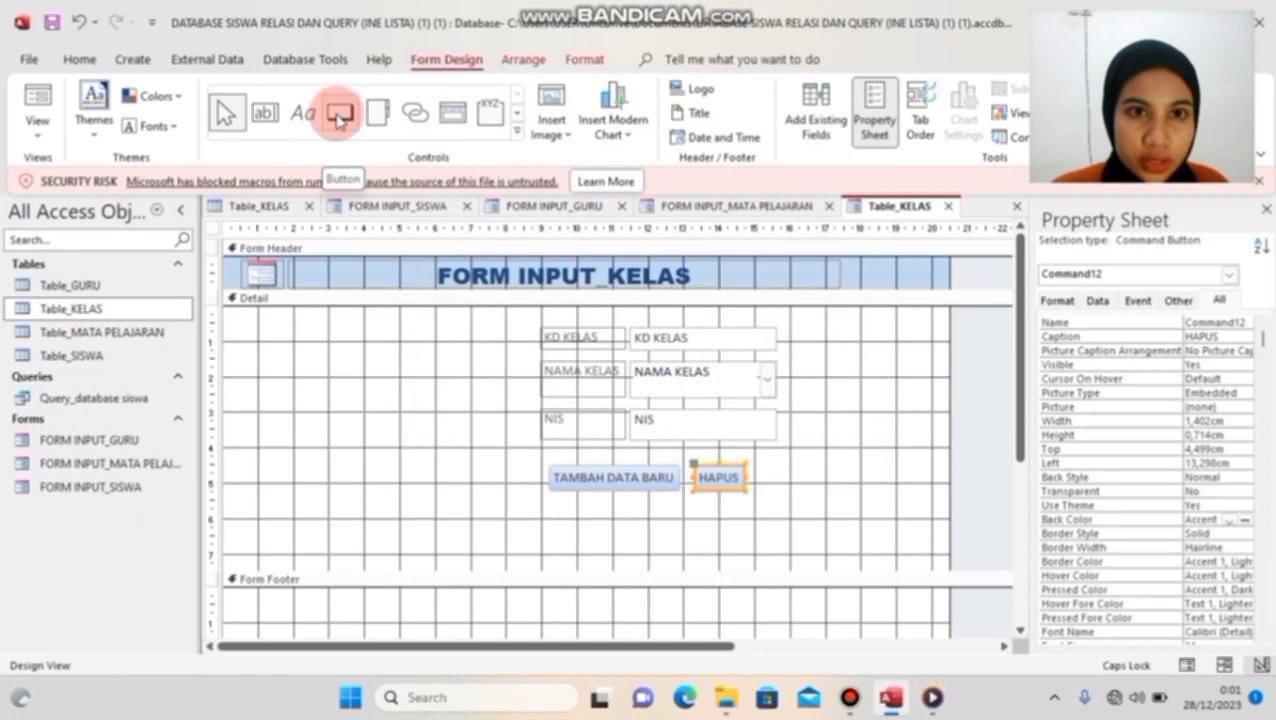
pyautogui.click(340, 114)
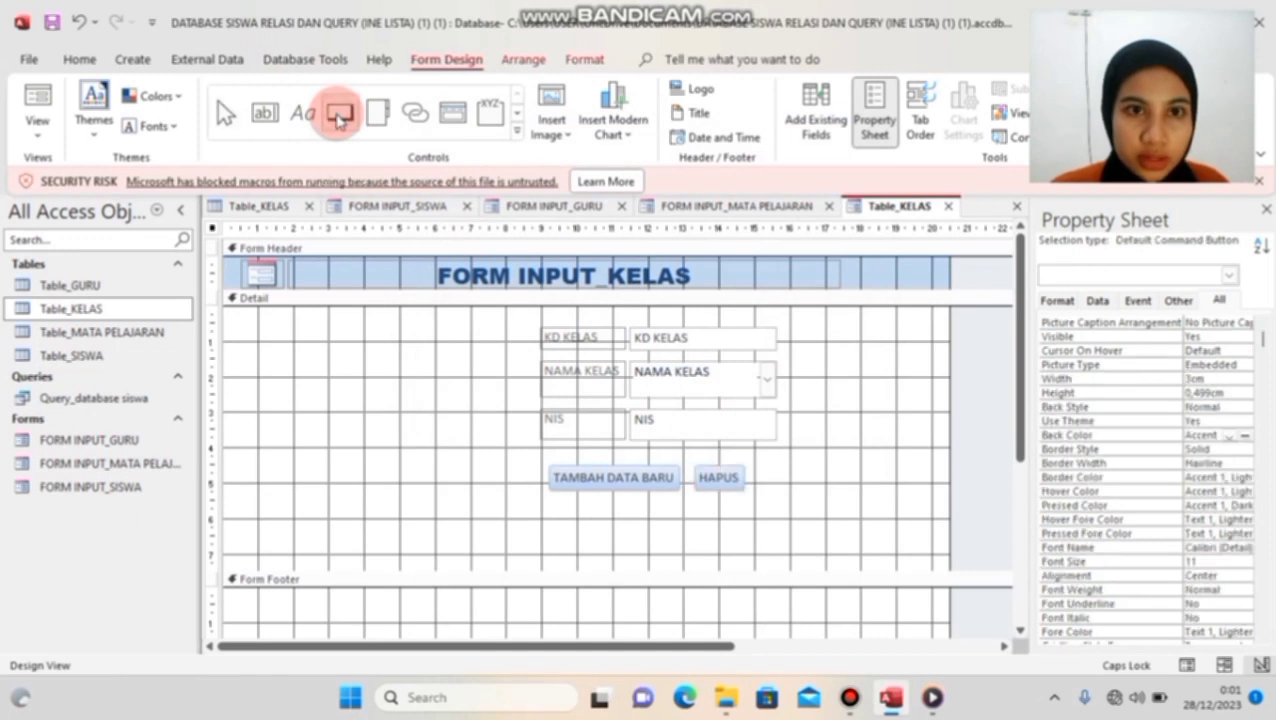
pyautogui.moveTo(758, 459); pyautogui.dragTo(818, 486)
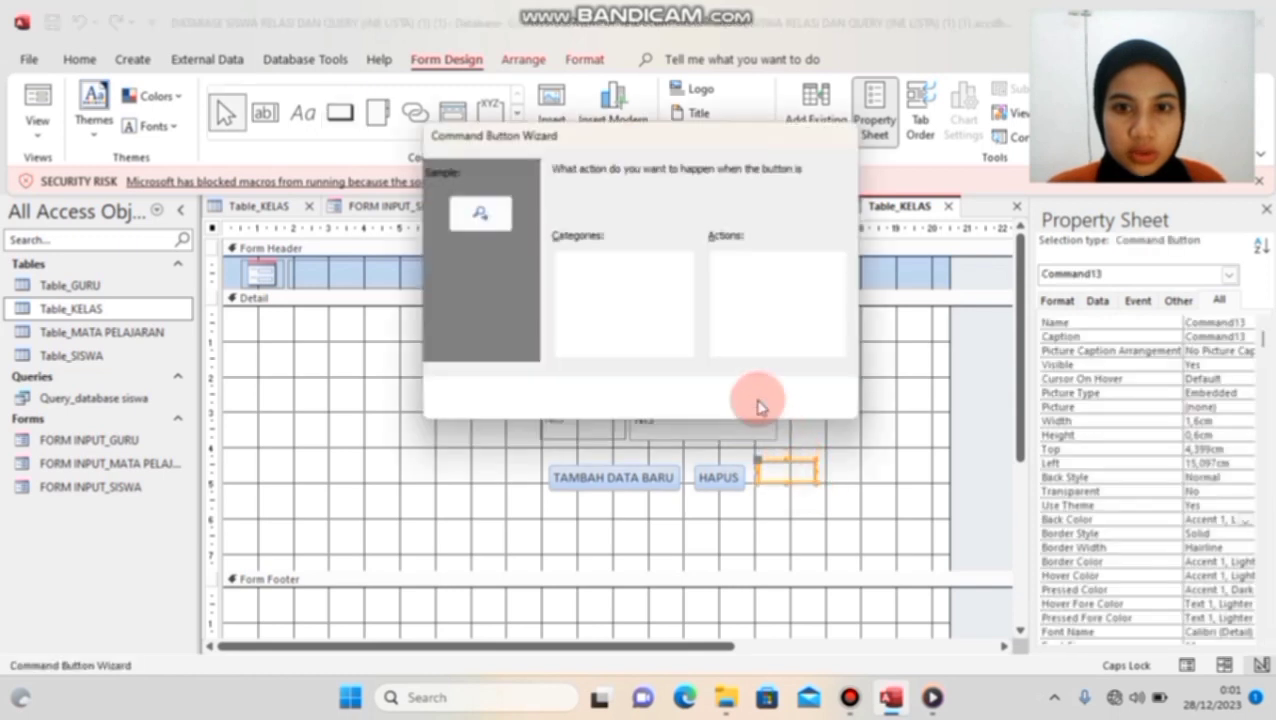
pyautogui.click(628, 270)
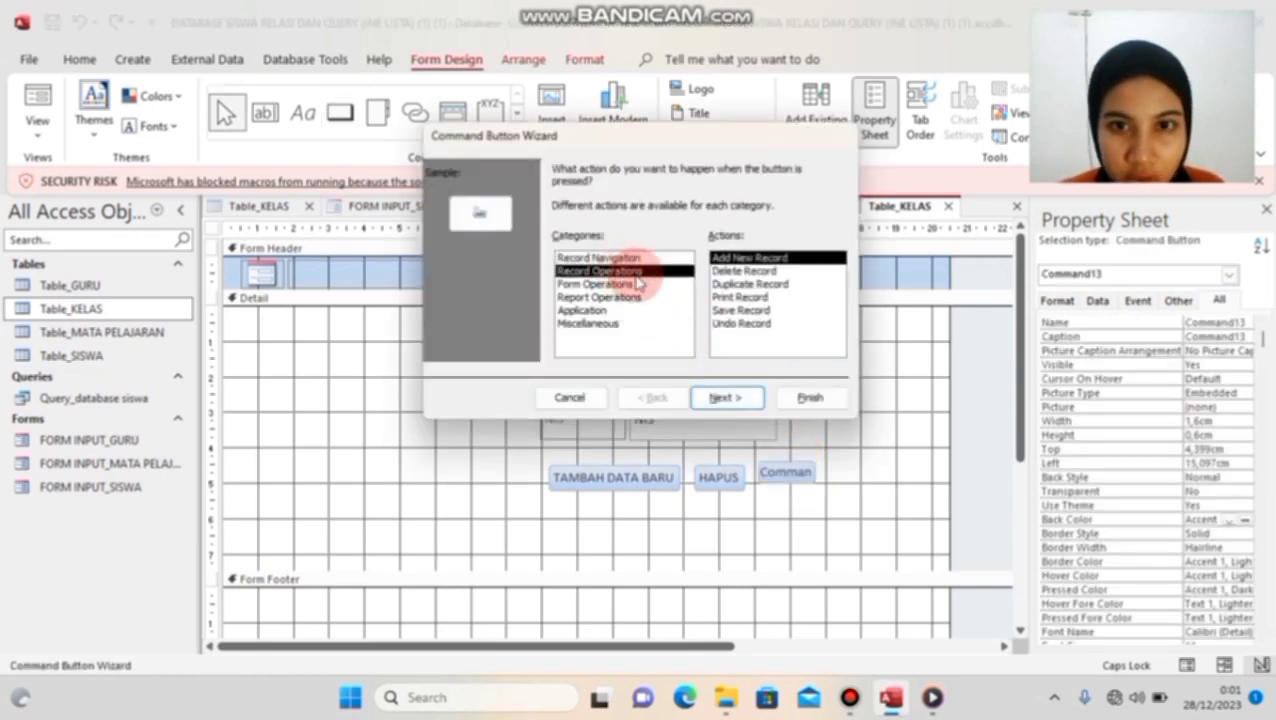
pyautogui.click(741, 312)
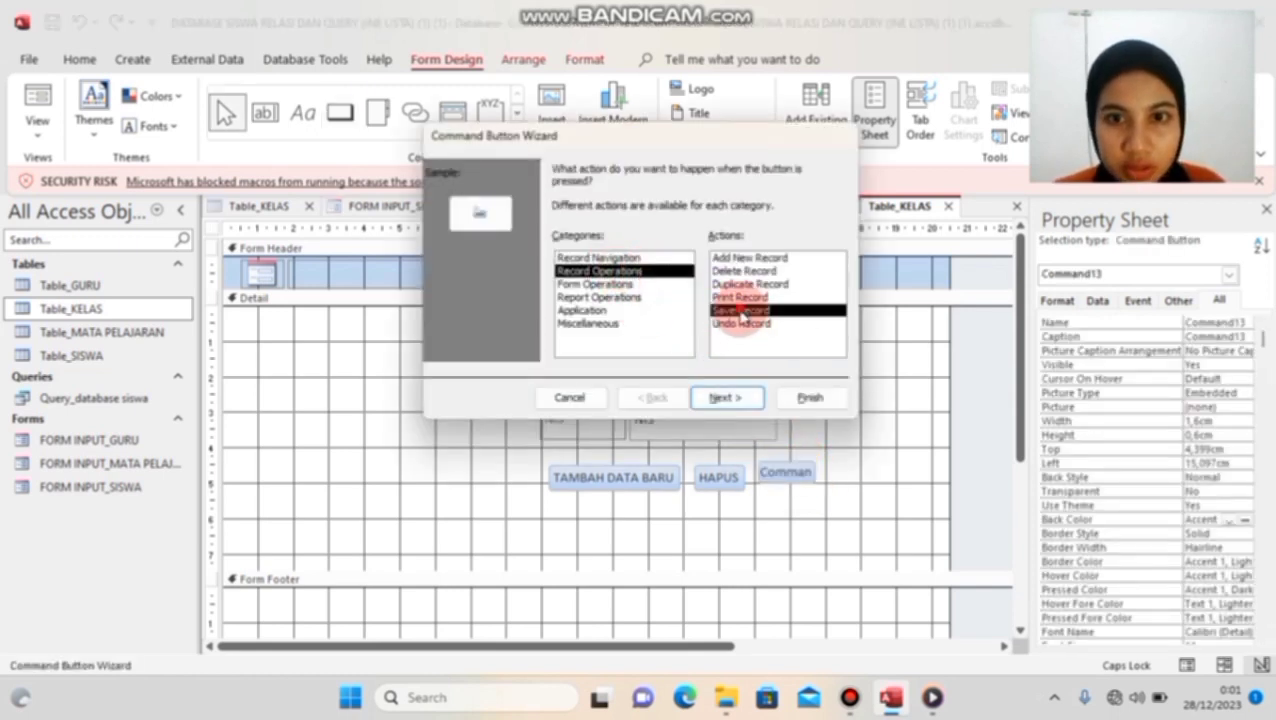
pyautogui.click(728, 393)
pyautogui.click(688, 242)
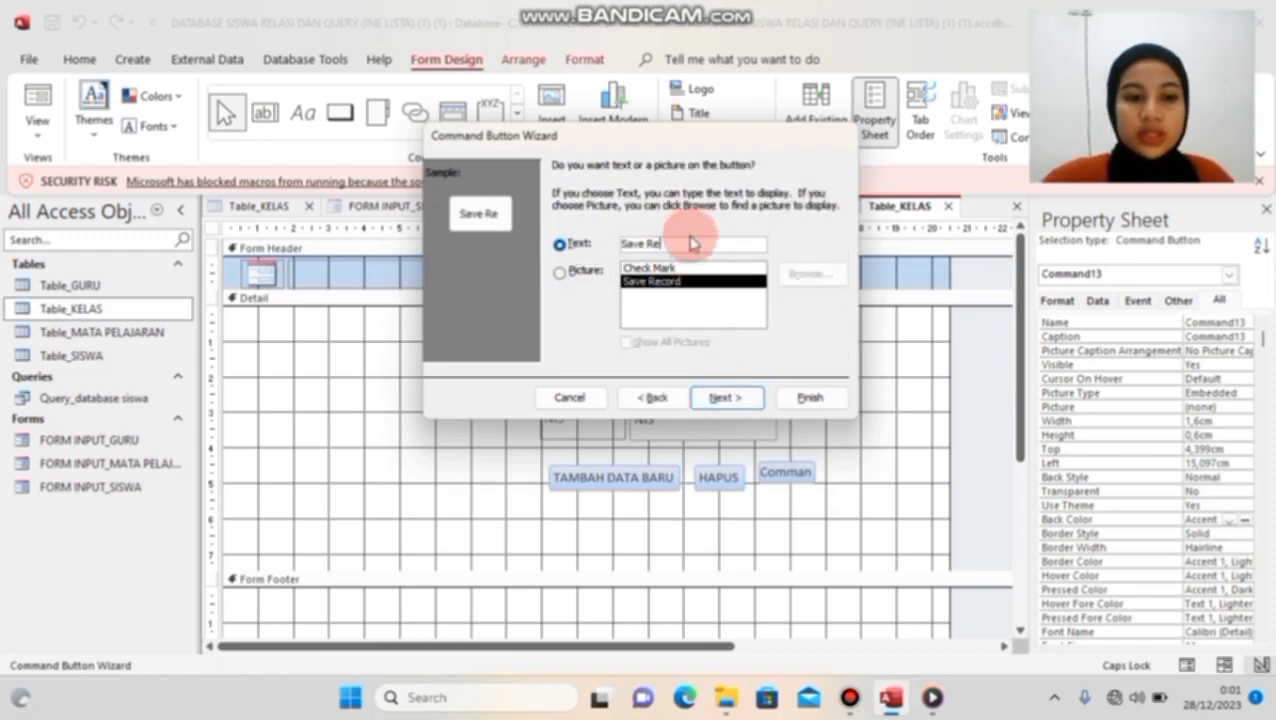
pyautogui.write('SIMPAN')
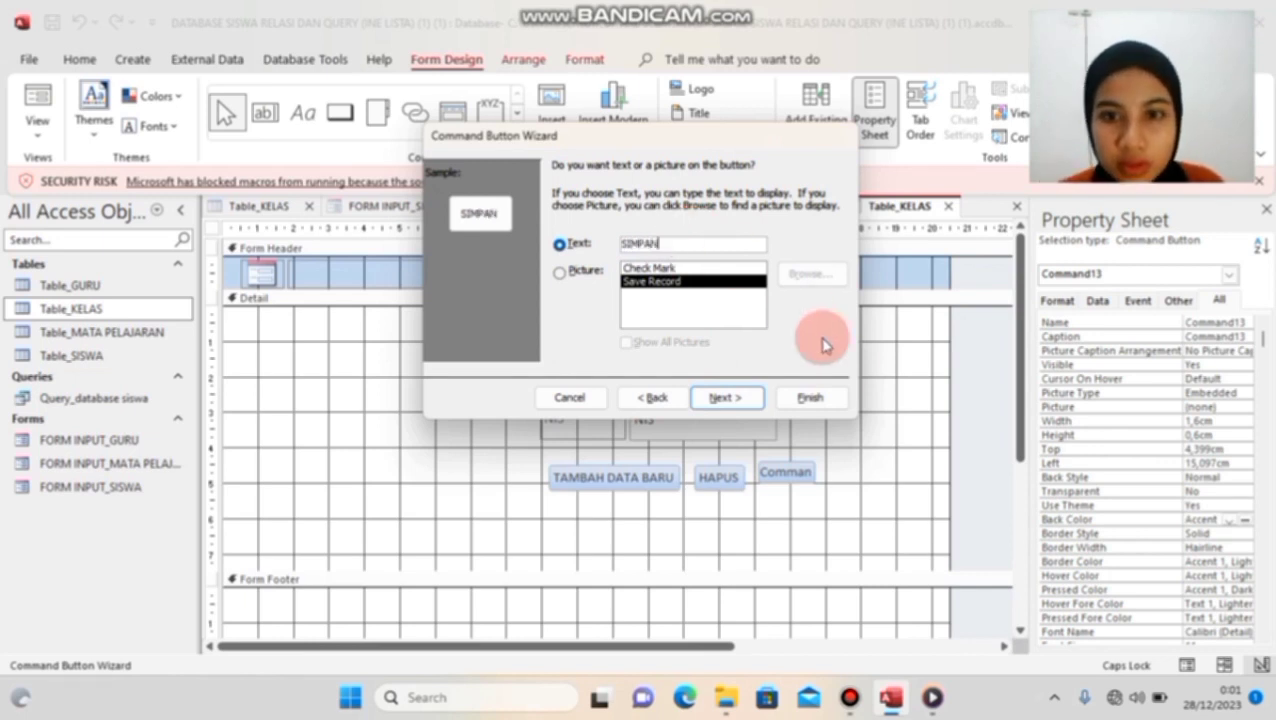
pyautogui.click(815, 398)
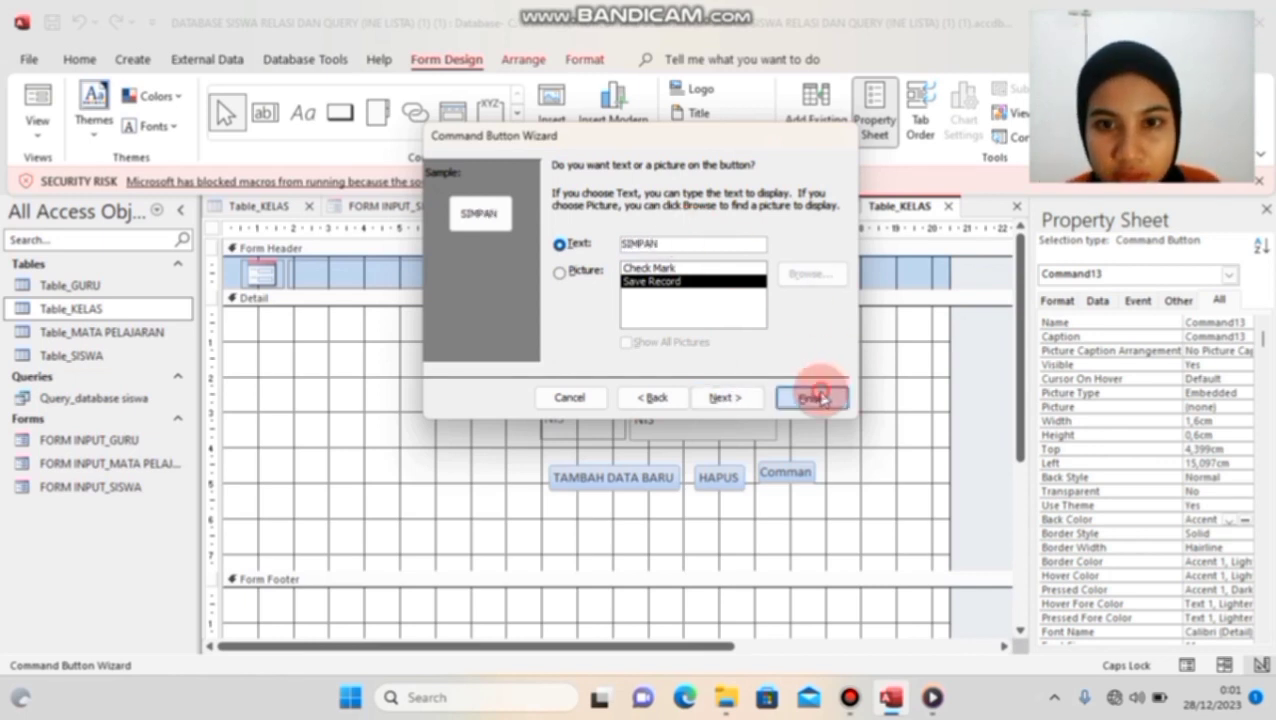
# Step: Add a Close Form button with the text KELUAR to the right of the SIMPAN button
pyautogui.click(341, 114)
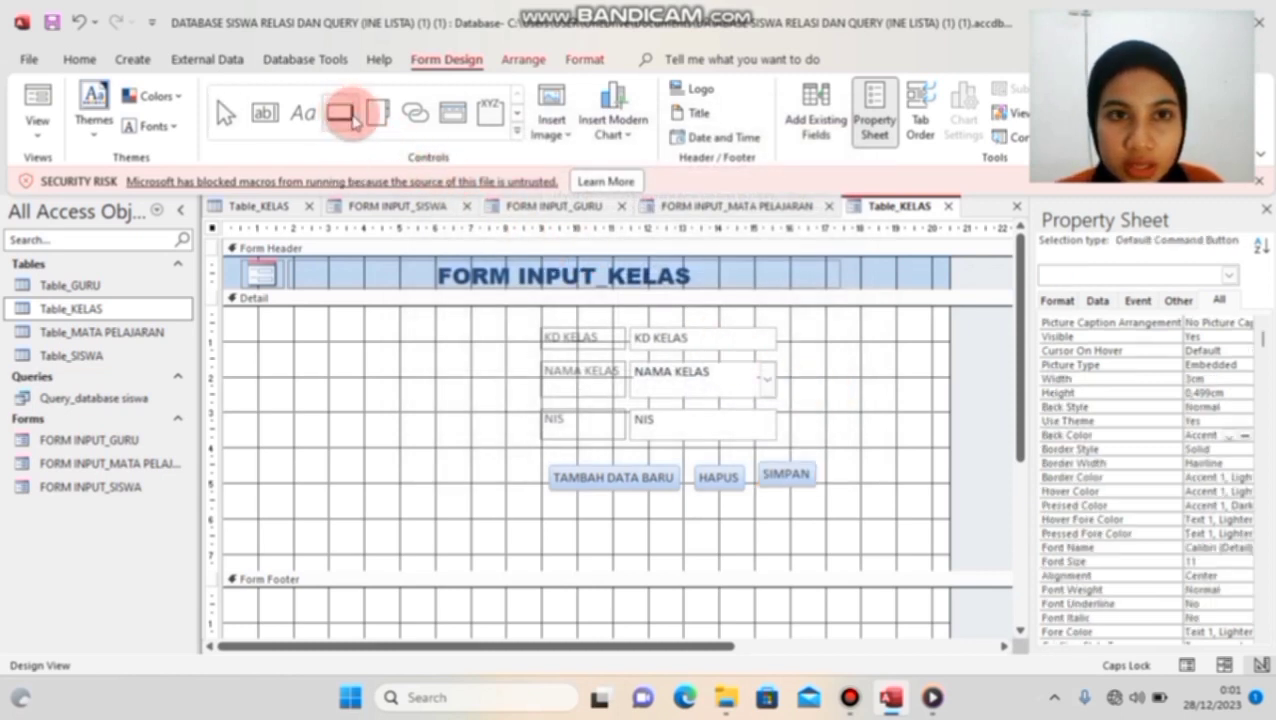
pyautogui.click(836, 465)
pyautogui.moveTo(836, 465); pyautogui.dragTo(912, 500)
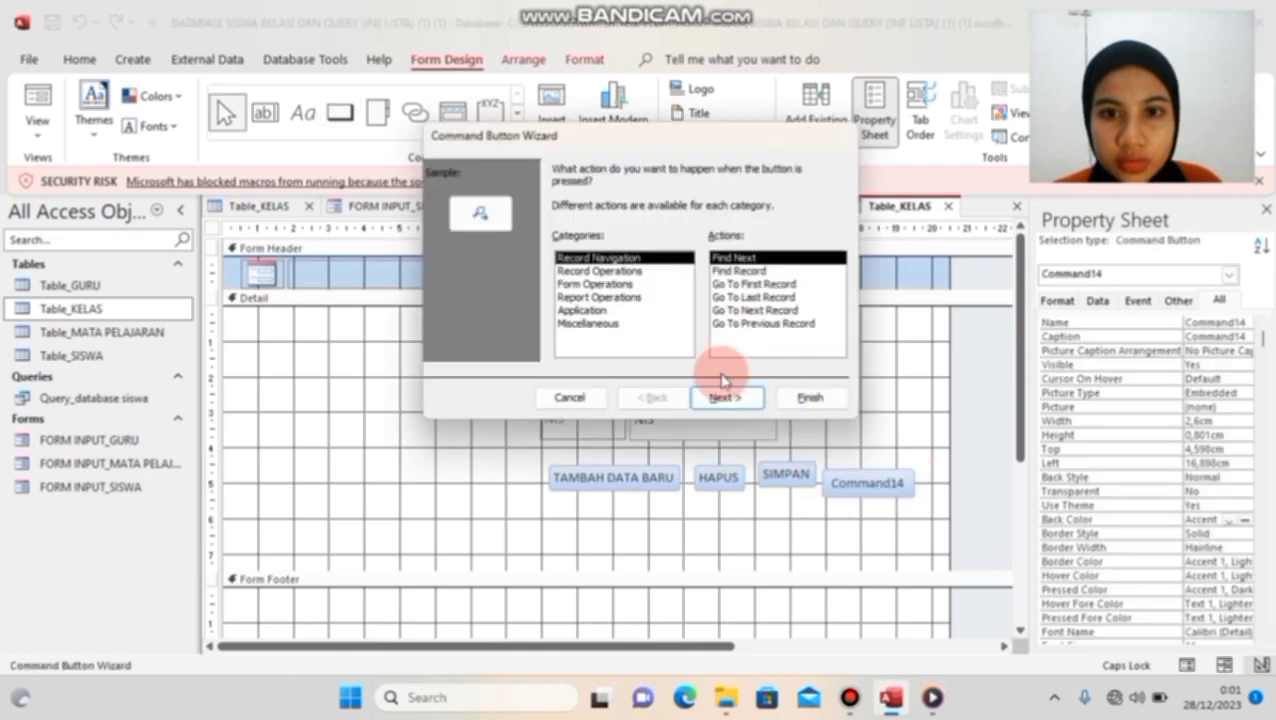
pyautogui.click(620, 286)
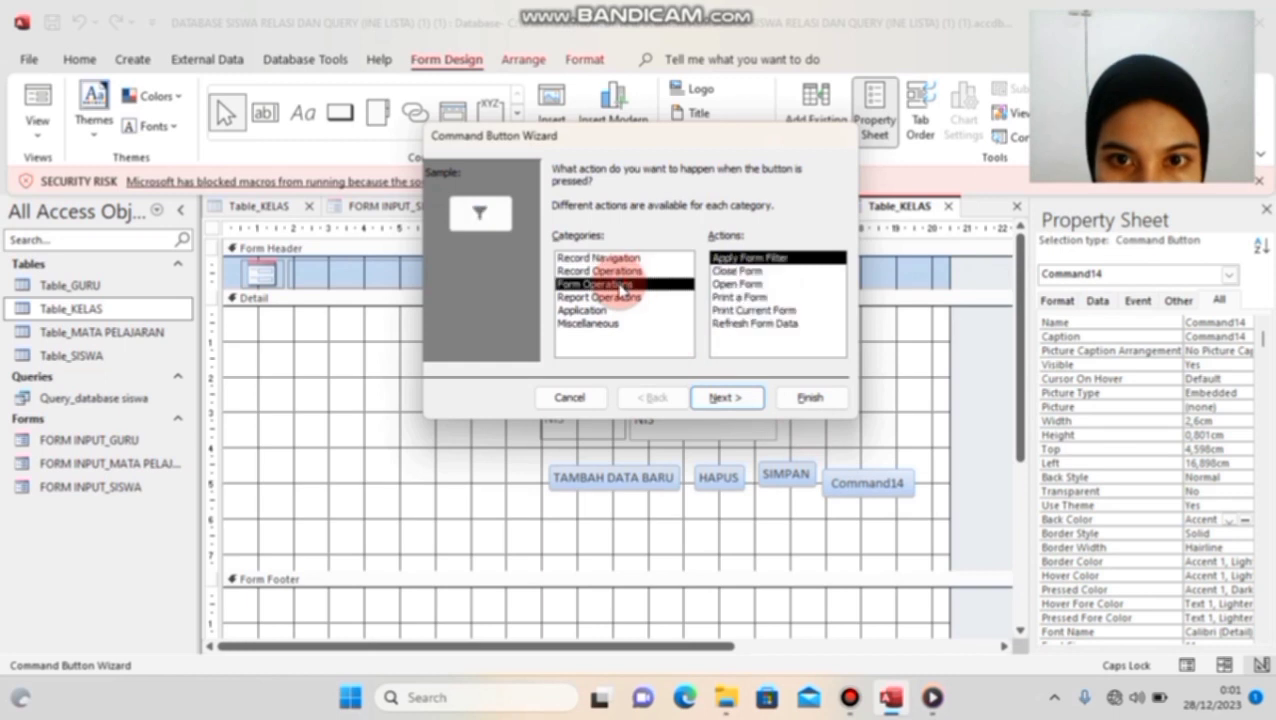
pyautogui.click(745, 271)
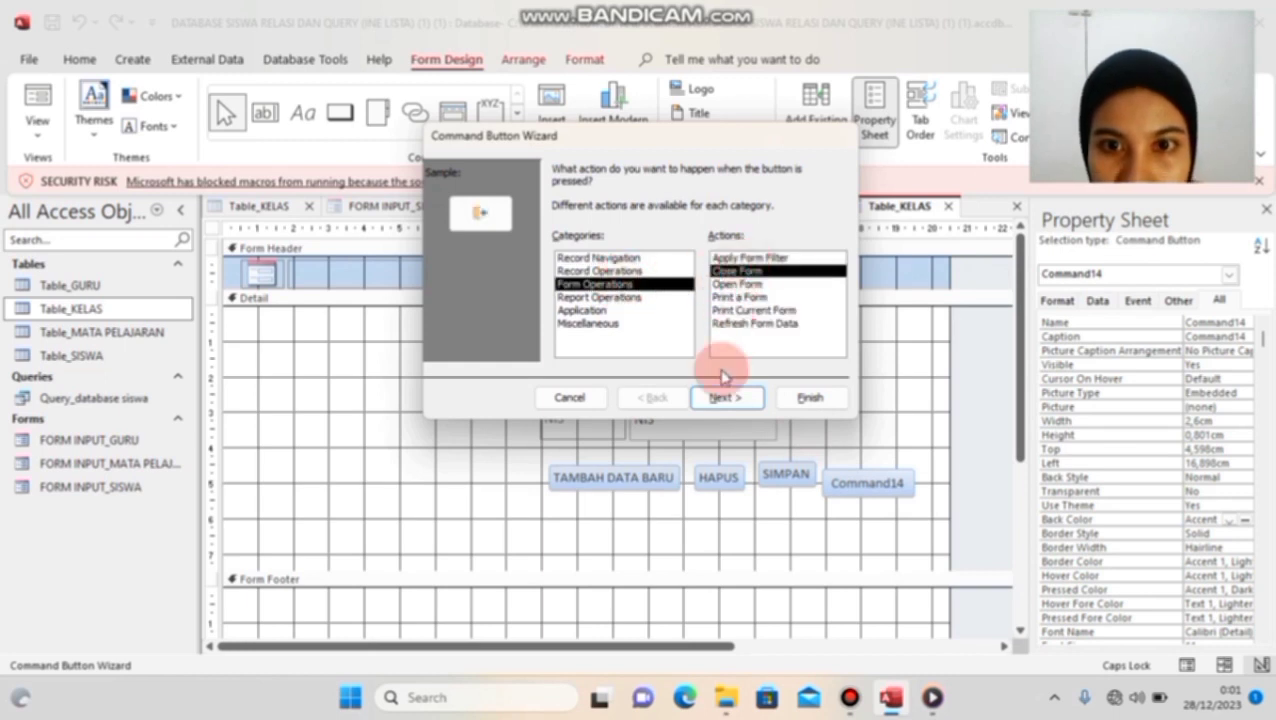
pyautogui.click(745, 400)
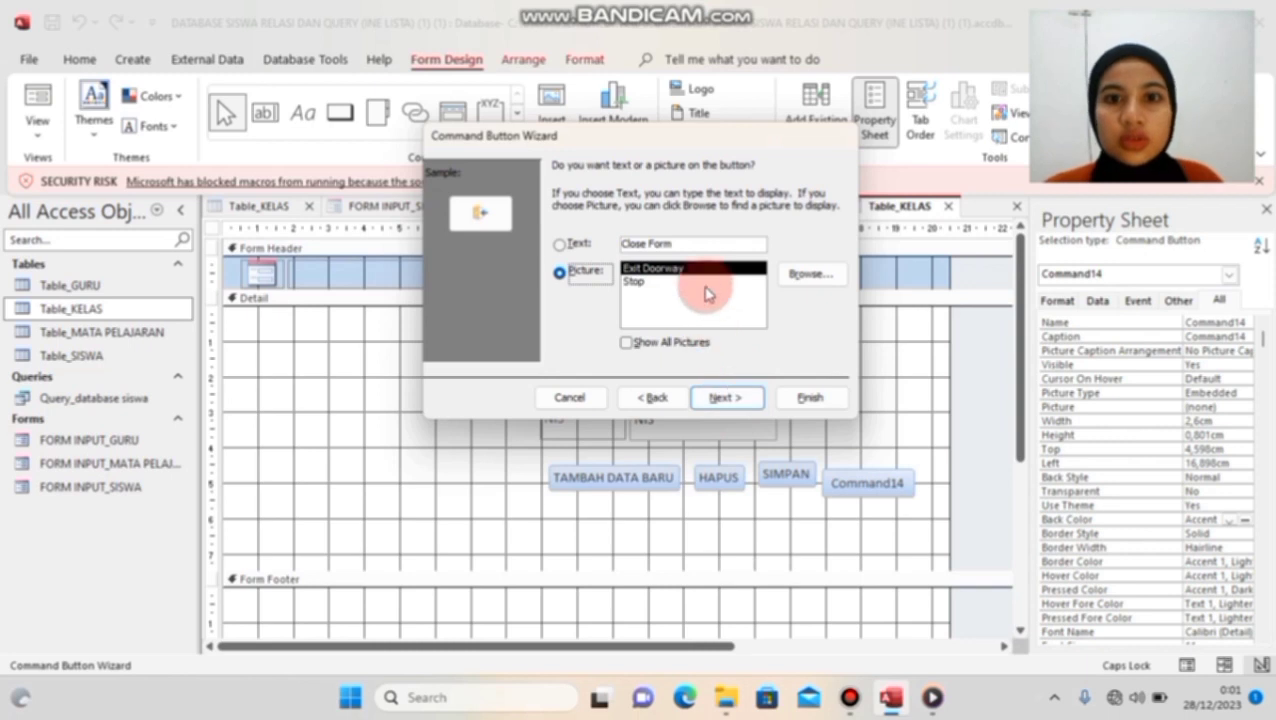
pyautogui.click(685, 242)
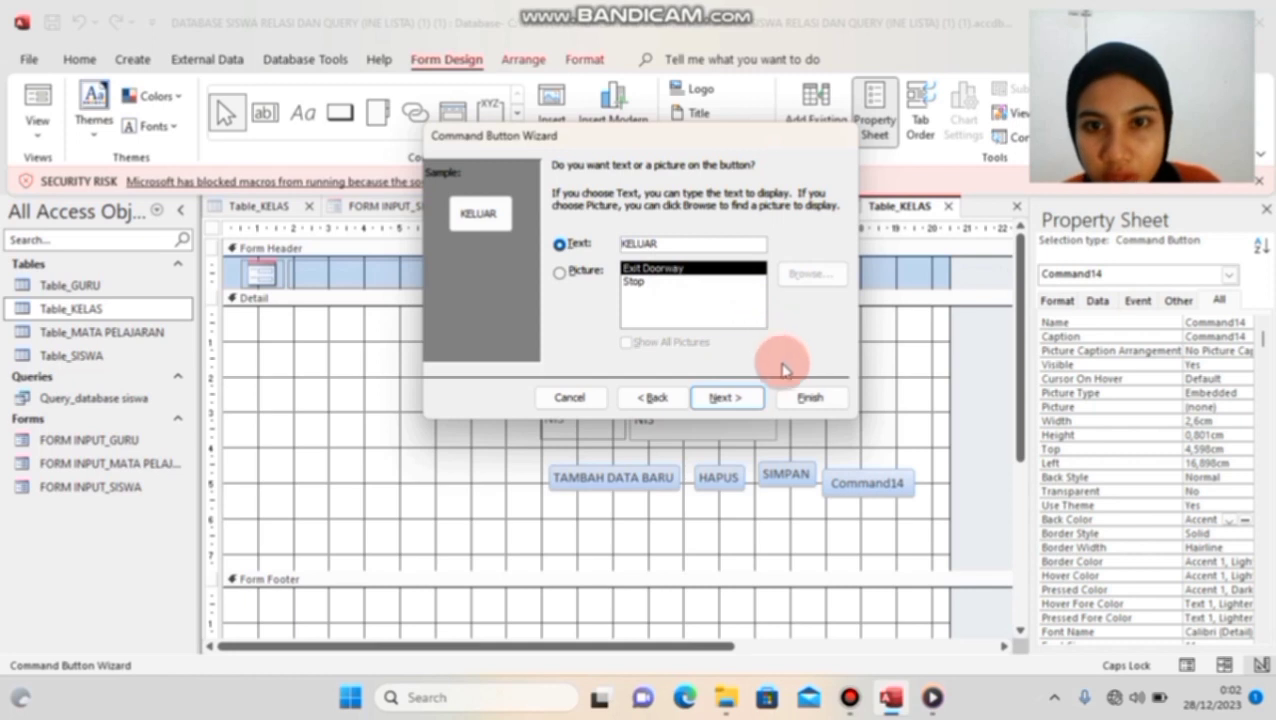
pyautogui.click(797, 400)
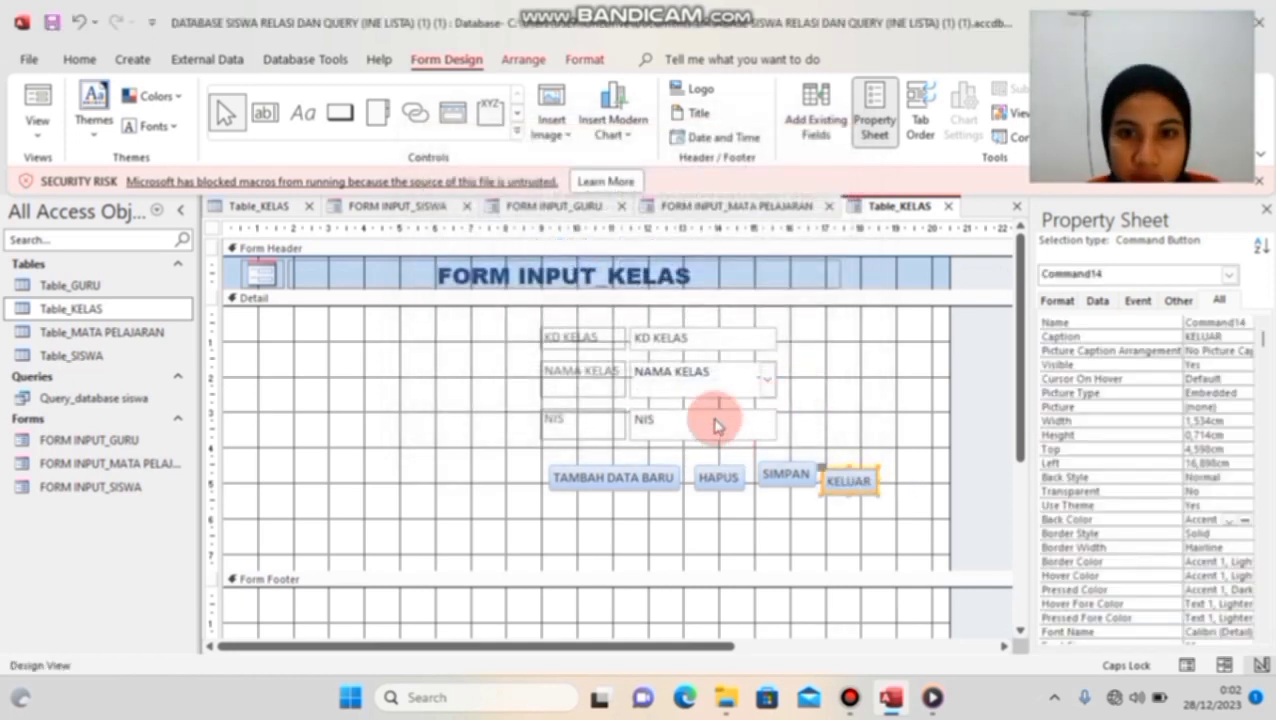
# Step: Widen the field labels leftward to about 3.2 cm, and line up the four buttons in an evenly spaced row about 4.4 cm down the Detail section
pyautogui.click(556, 346)
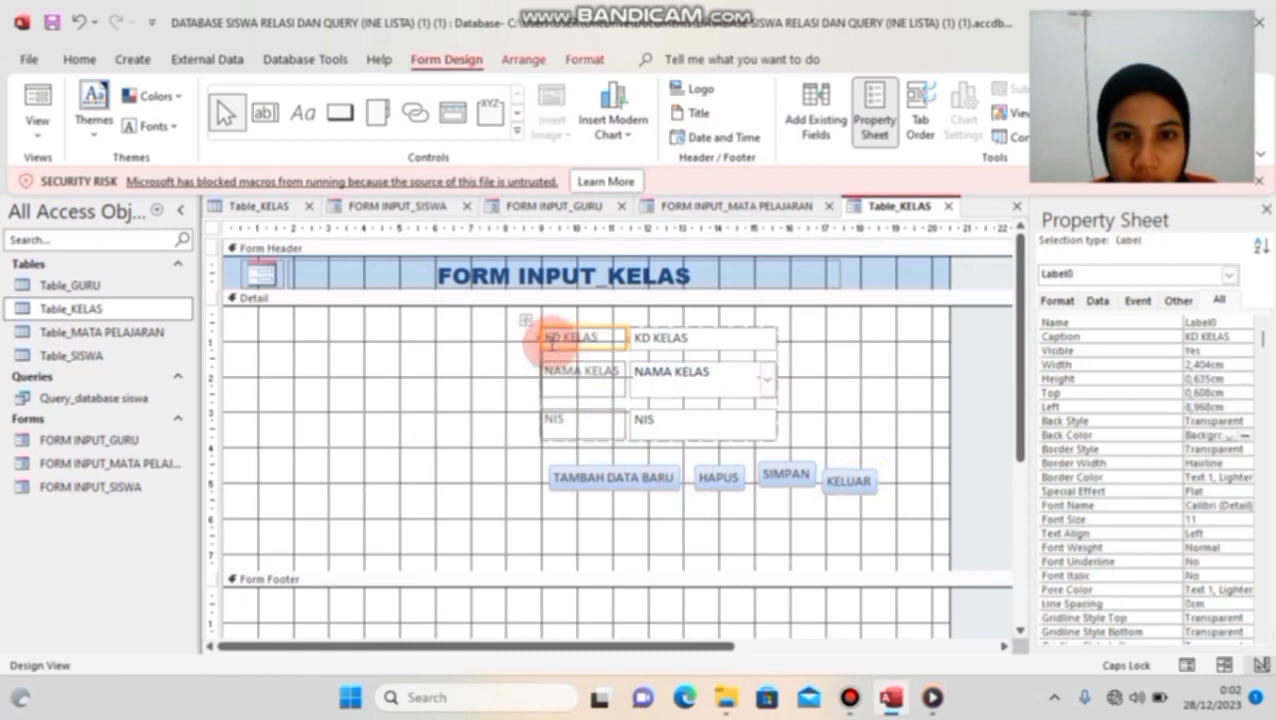
pyautogui.moveTo(535, 338); pyautogui.dragTo(510, 341)
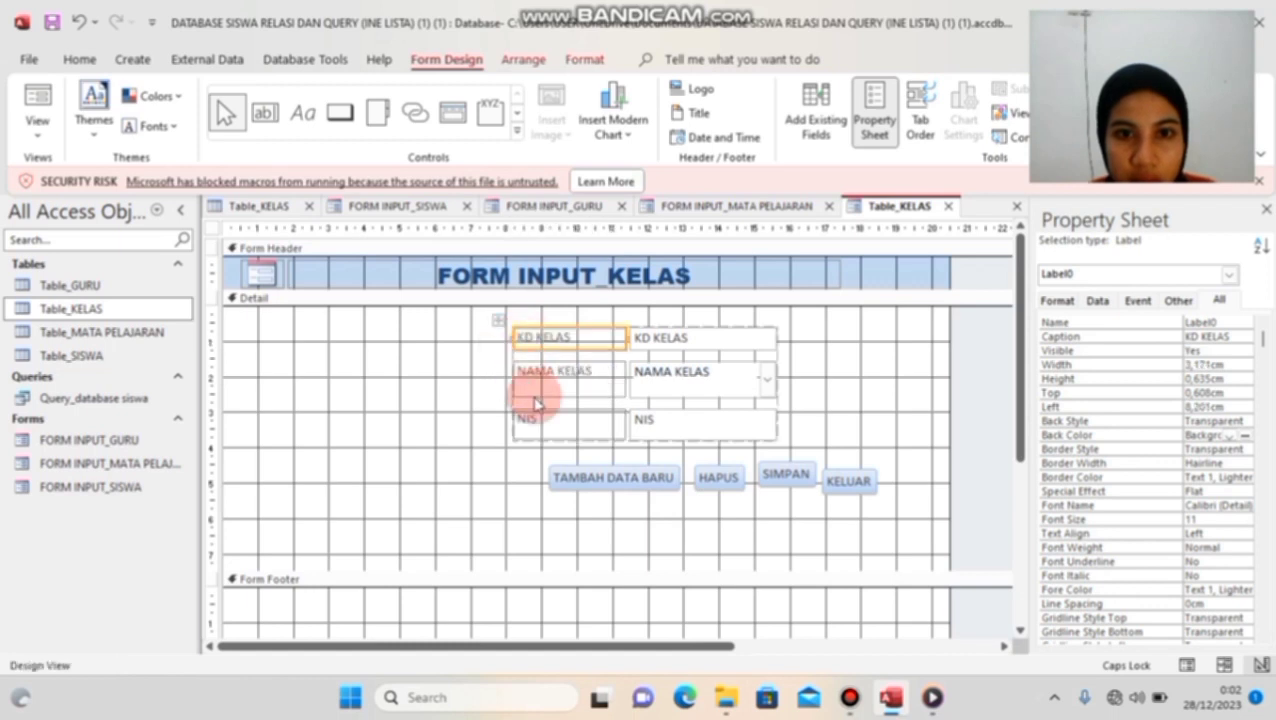
pyautogui.moveTo(598, 480)
pyautogui.mouseDown()
pyautogui.moveTo(558, 470)
pyautogui.moveTo(573, 475)
pyautogui.mouseUp()
pyautogui.moveTo(706, 476); pyautogui.dragTo(662, 472)
pyautogui.moveTo(783, 474); pyautogui.dragTo(738, 474)
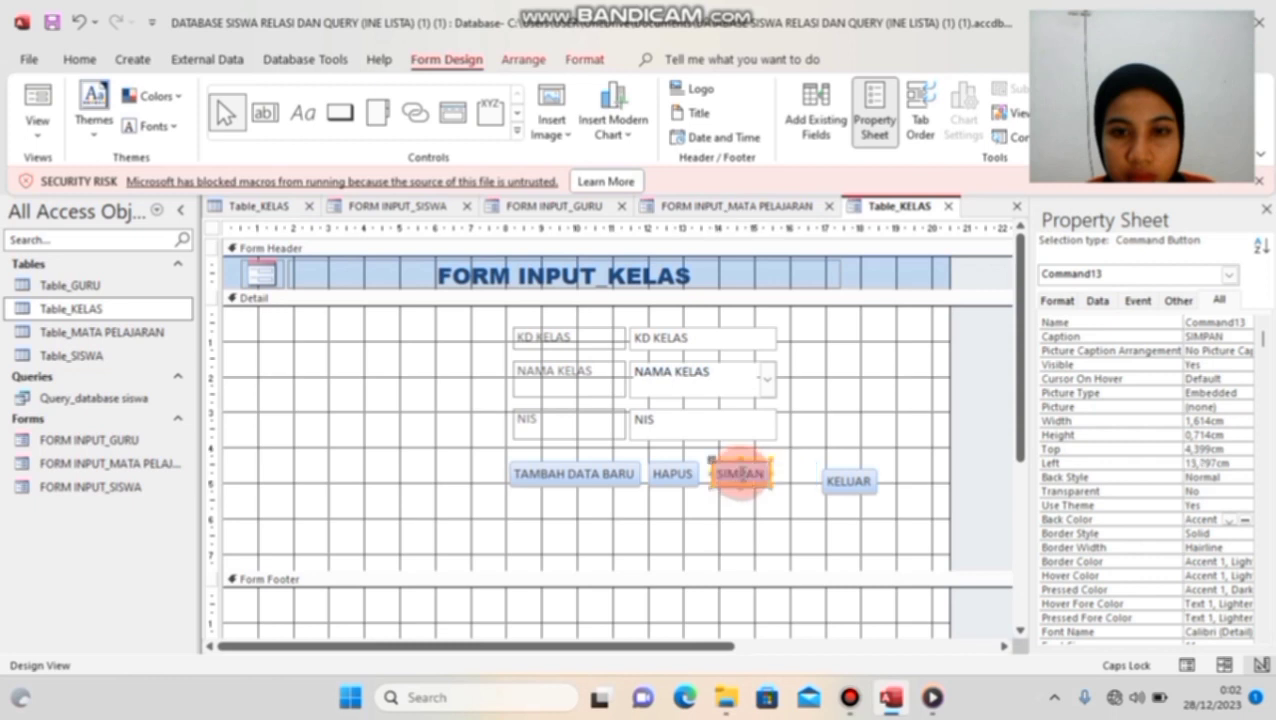
pyautogui.click(843, 482)
pyautogui.moveTo(843, 482); pyautogui.dragTo(808, 474)
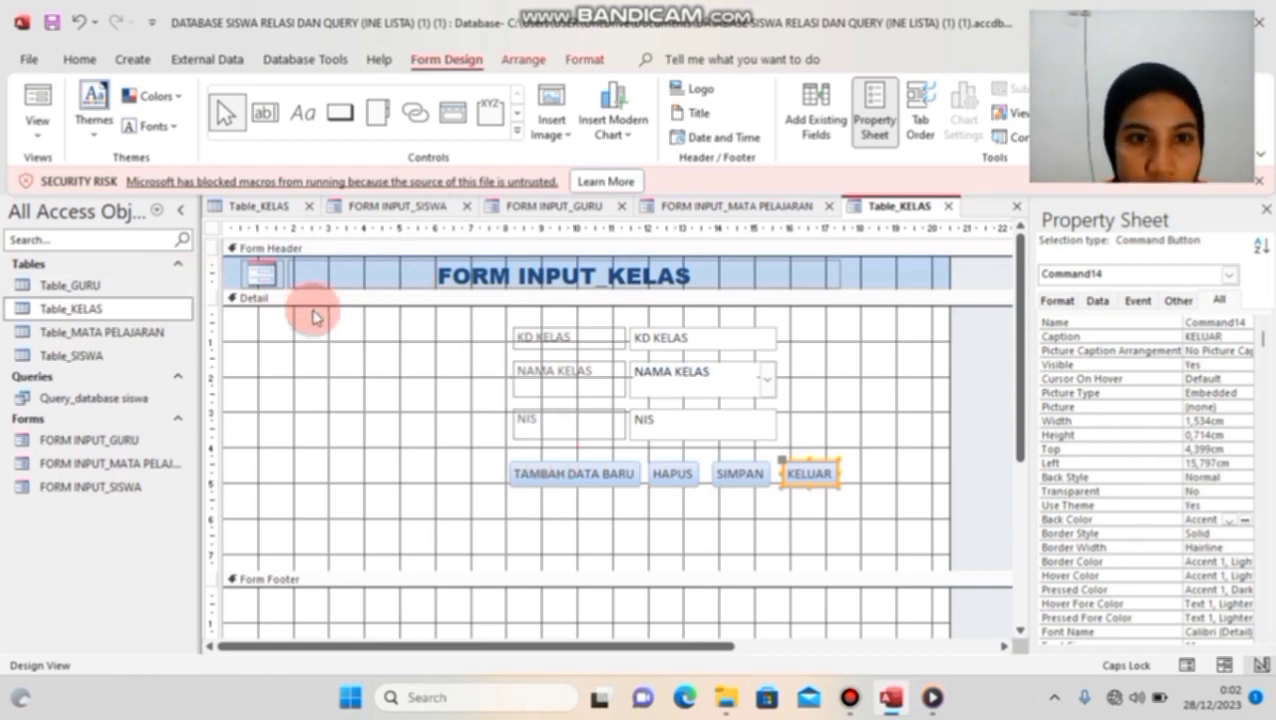
# Step: Replace the header logo with the black XII.1 emblem picture IMG_20231222_205658 and set its size mode to Zoom
pyautogui.click(259, 272)
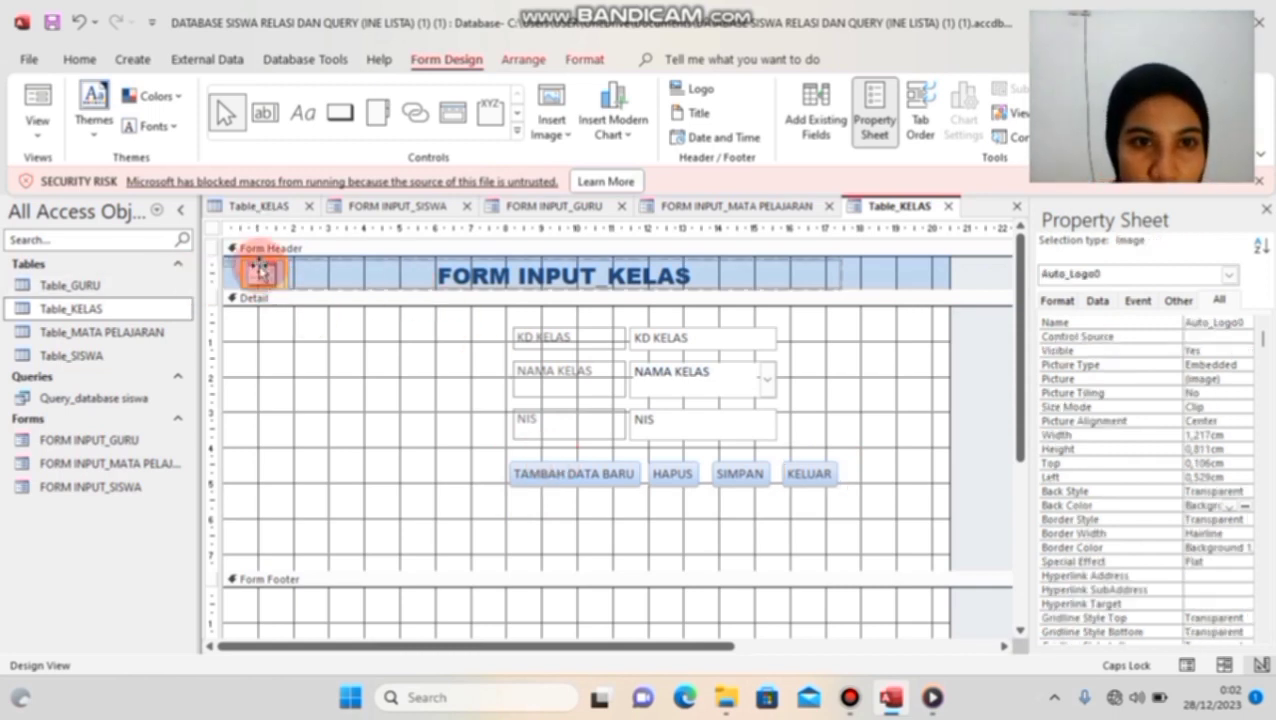
pyautogui.click(700, 90)
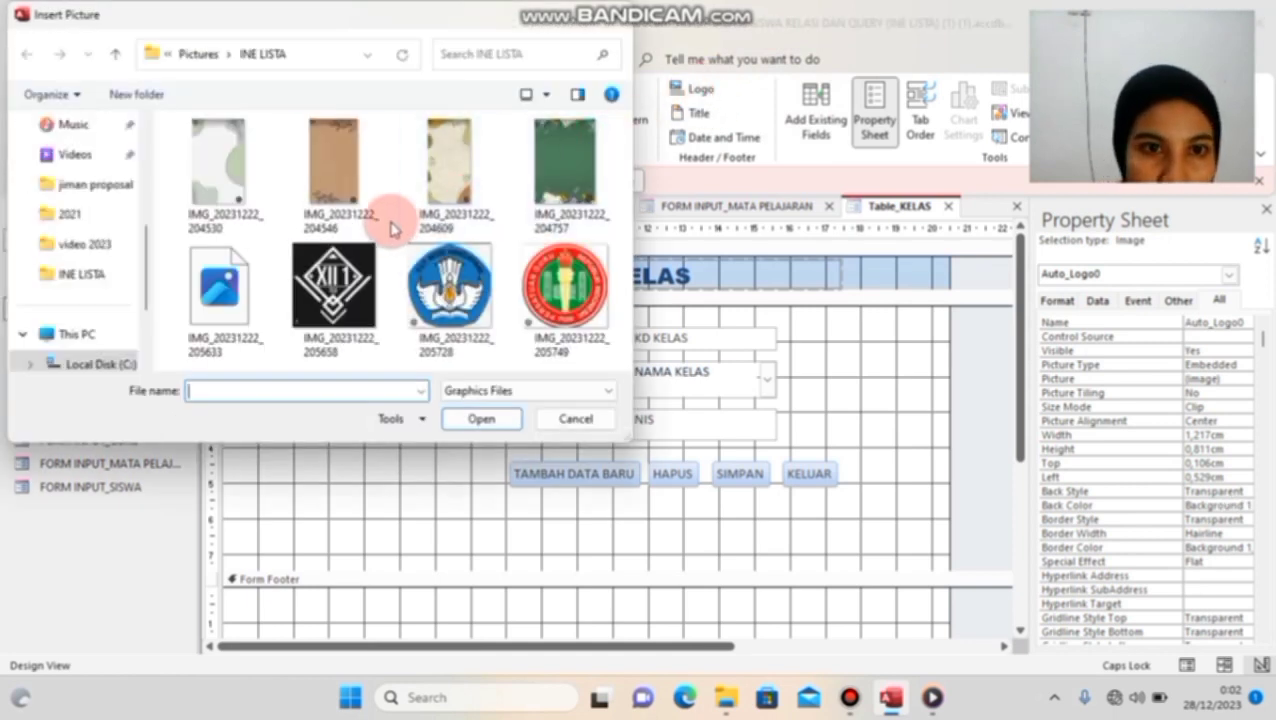
pyautogui.doubleClick(352, 282)
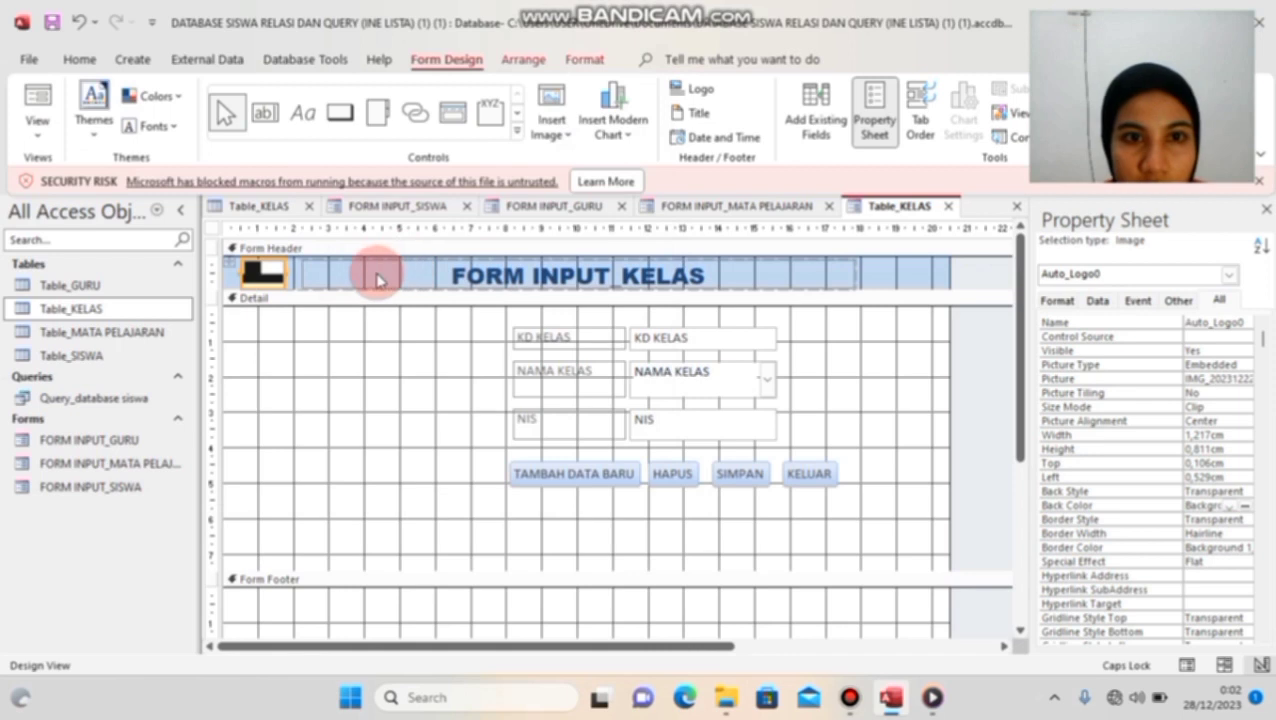
pyautogui.click(1203, 405)
pyautogui.click(1244, 408)
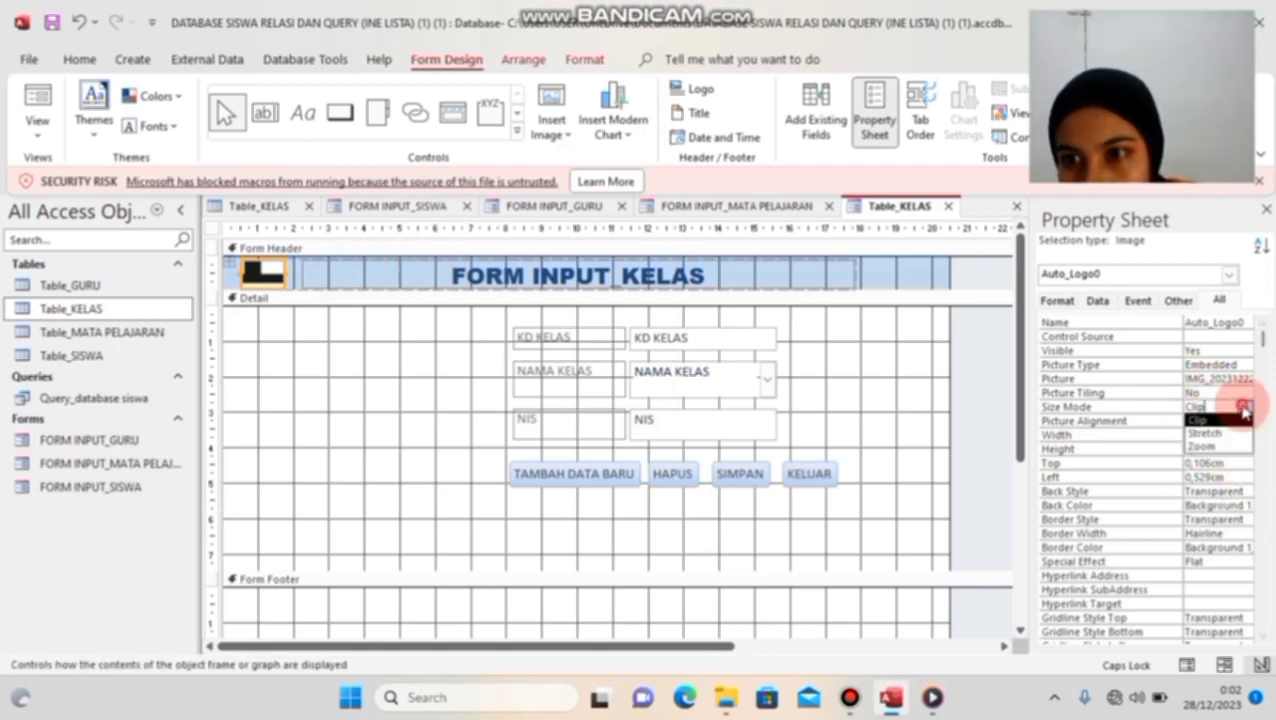
pyautogui.click(1220, 446)
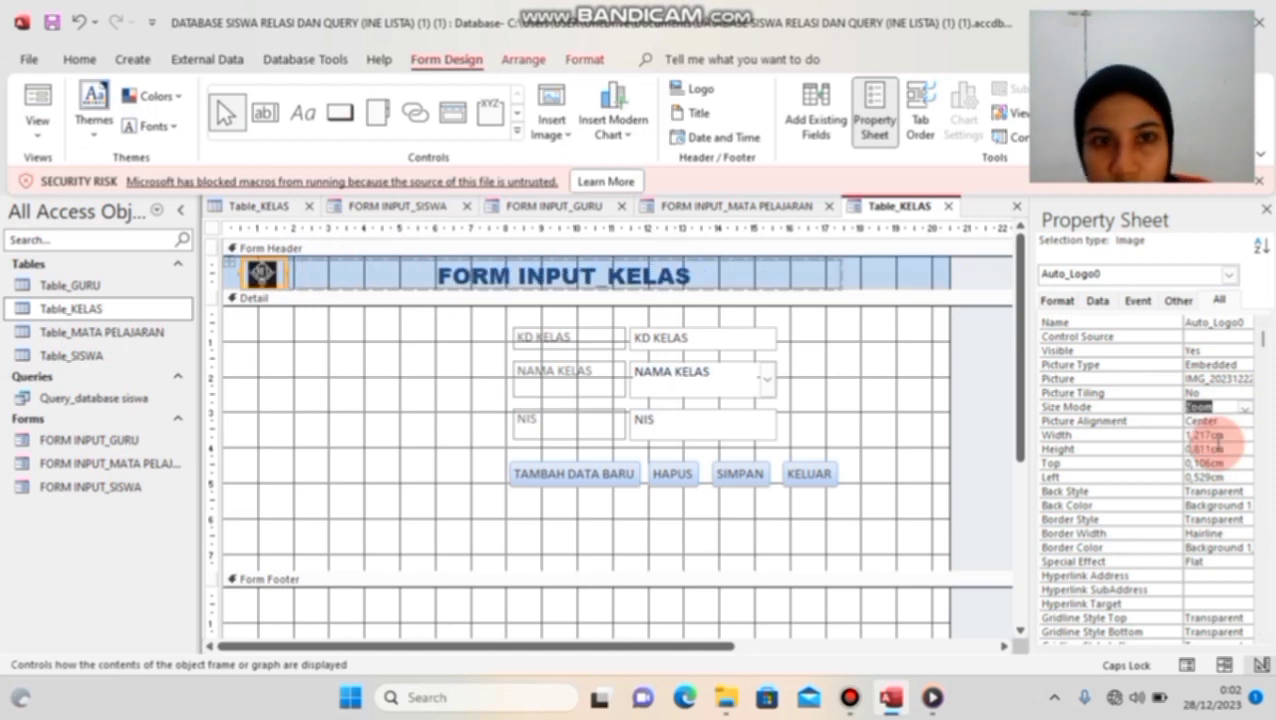
# Step: Set the Detail section's back color to a medium blue Text 2 Lighter theme color
pyautogui.click(898, 482)
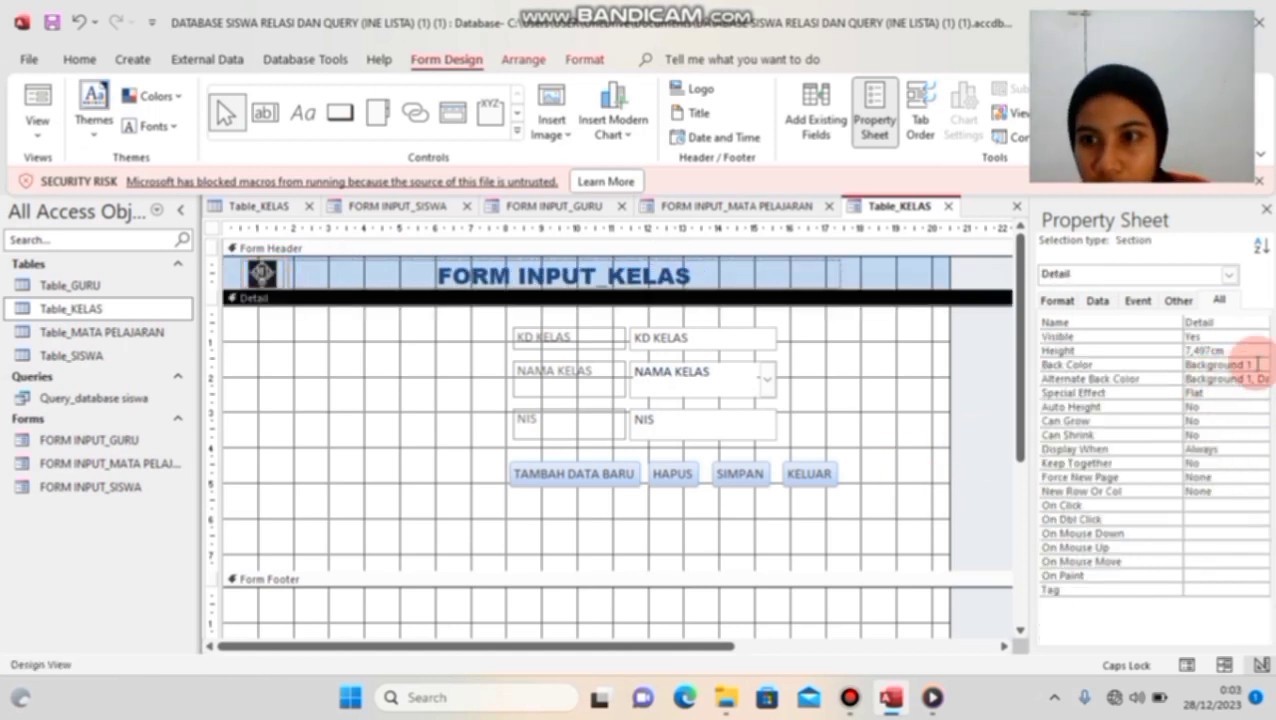
pyautogui.click(1261, 366)
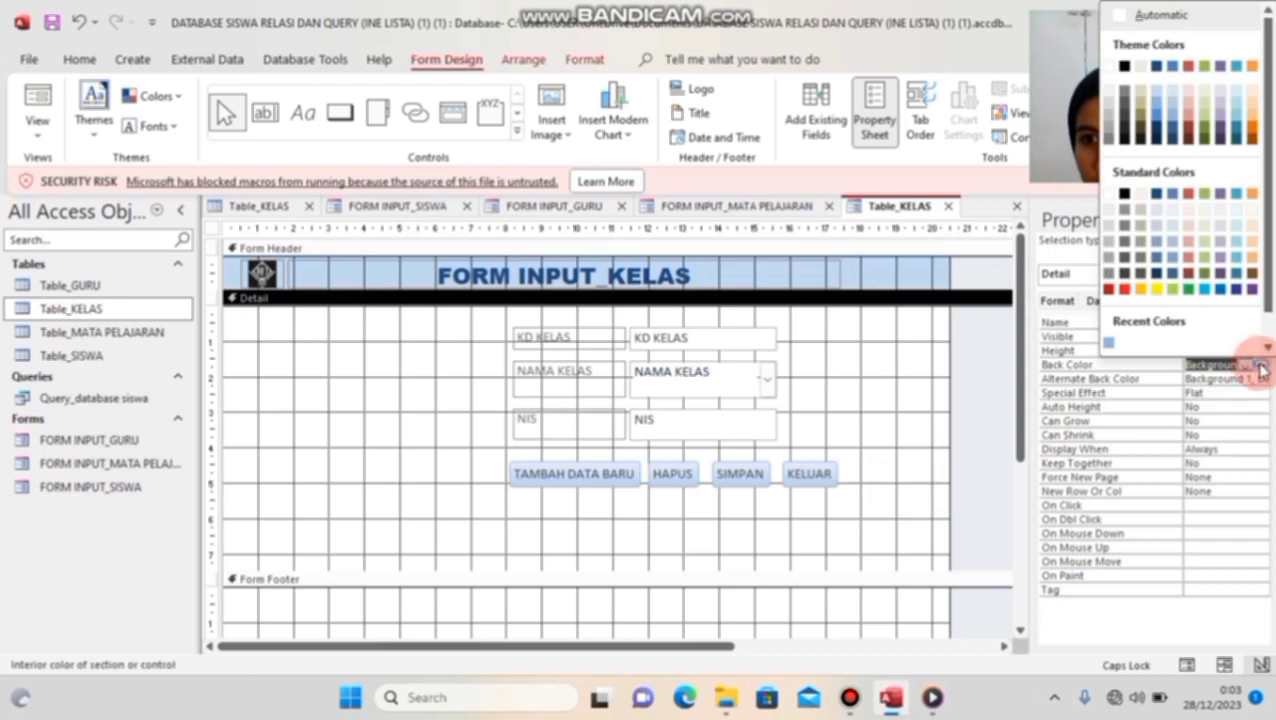
pyautogui.click(1158, 116)
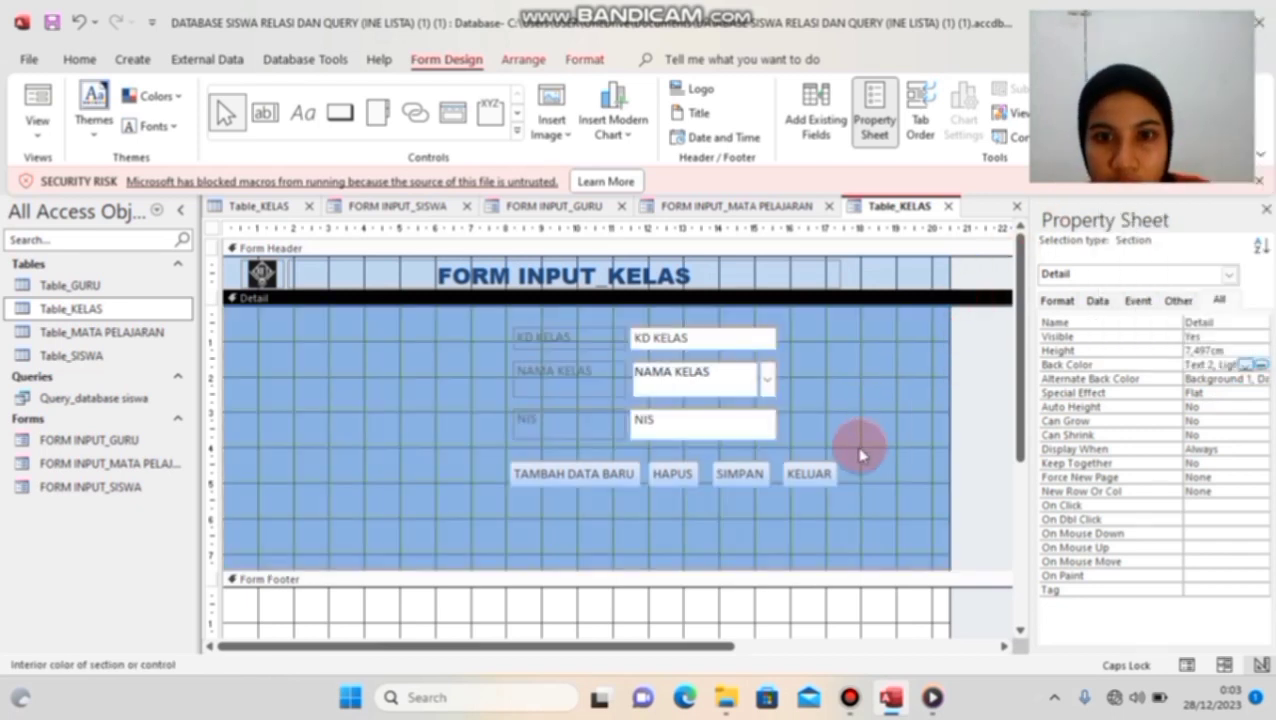
pyautogui.click(885, 440)
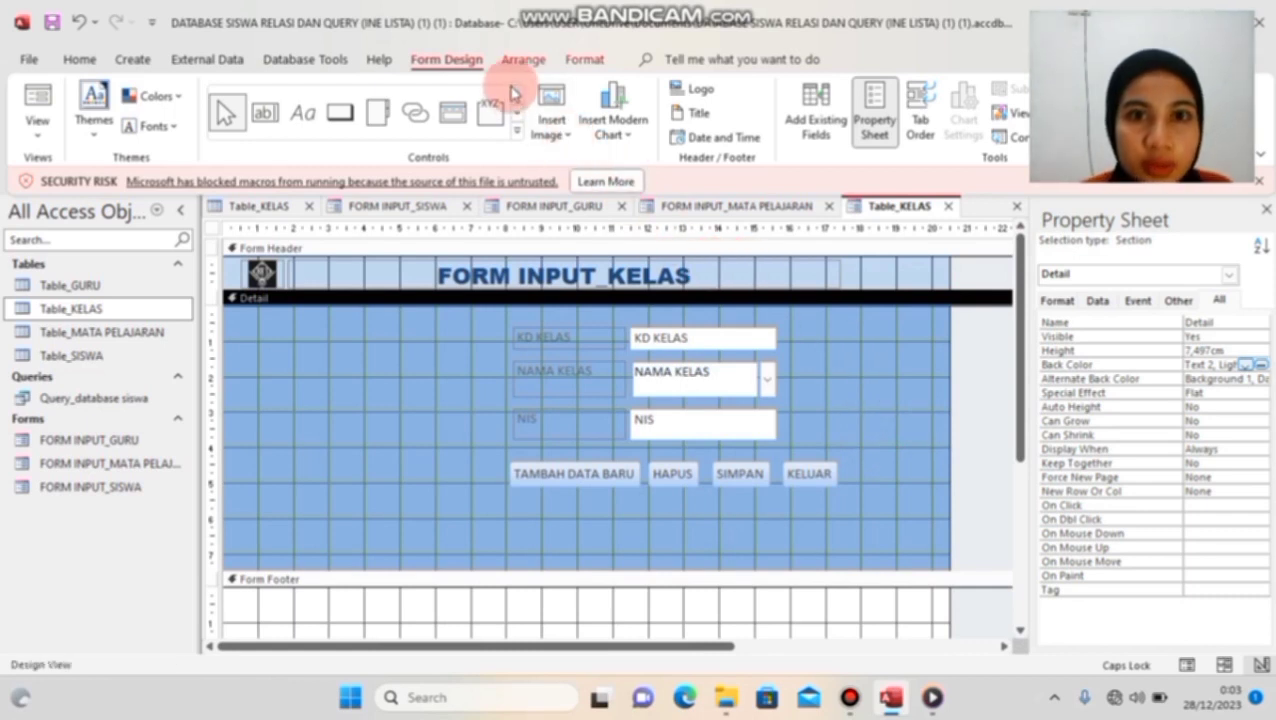
# Step: Use the dark green picture IMG_20231222_204757 as the form's background image and show the result in Form View
pyautogui.click(584, 58)
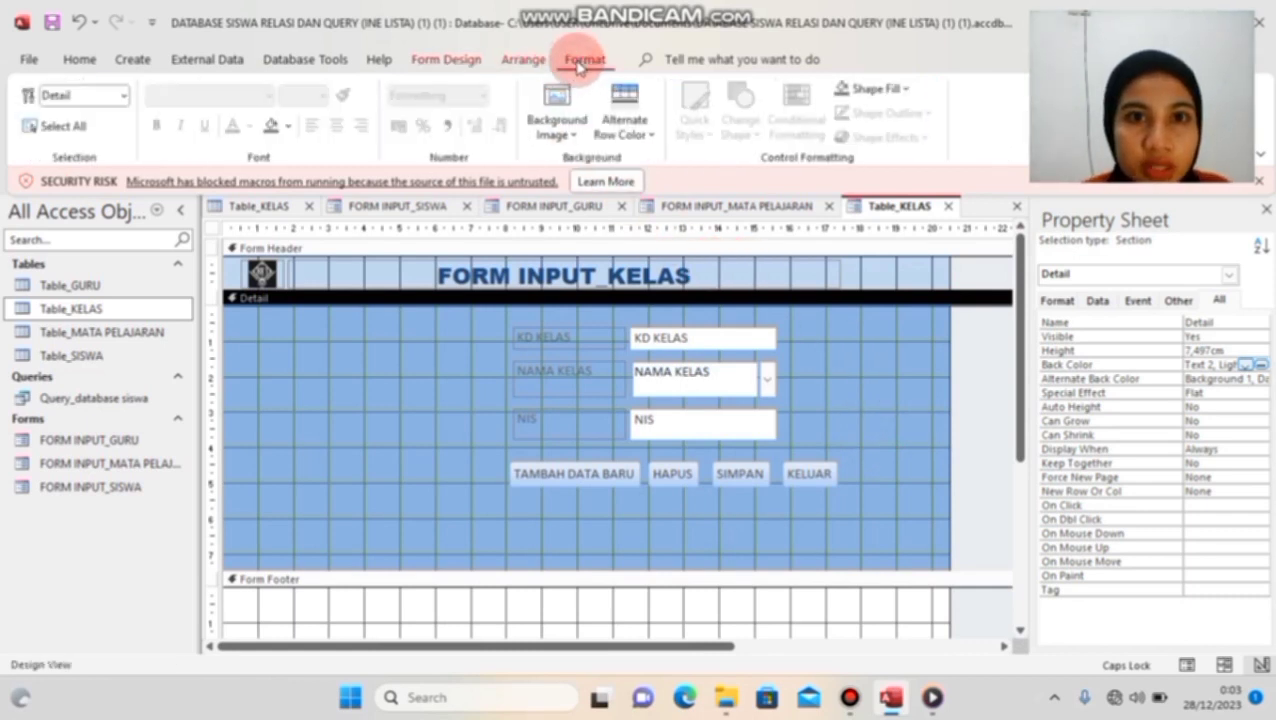
pyautogui.click(557, 95)
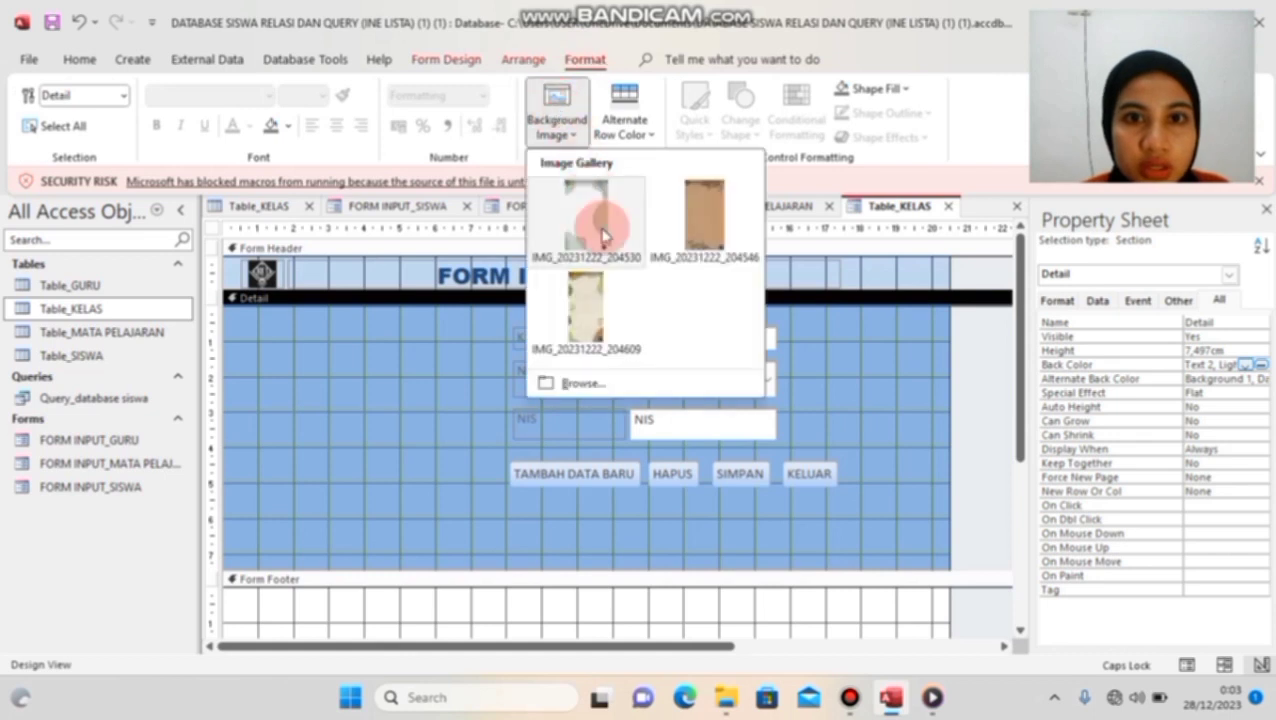
pyautogui.click(616, 385)
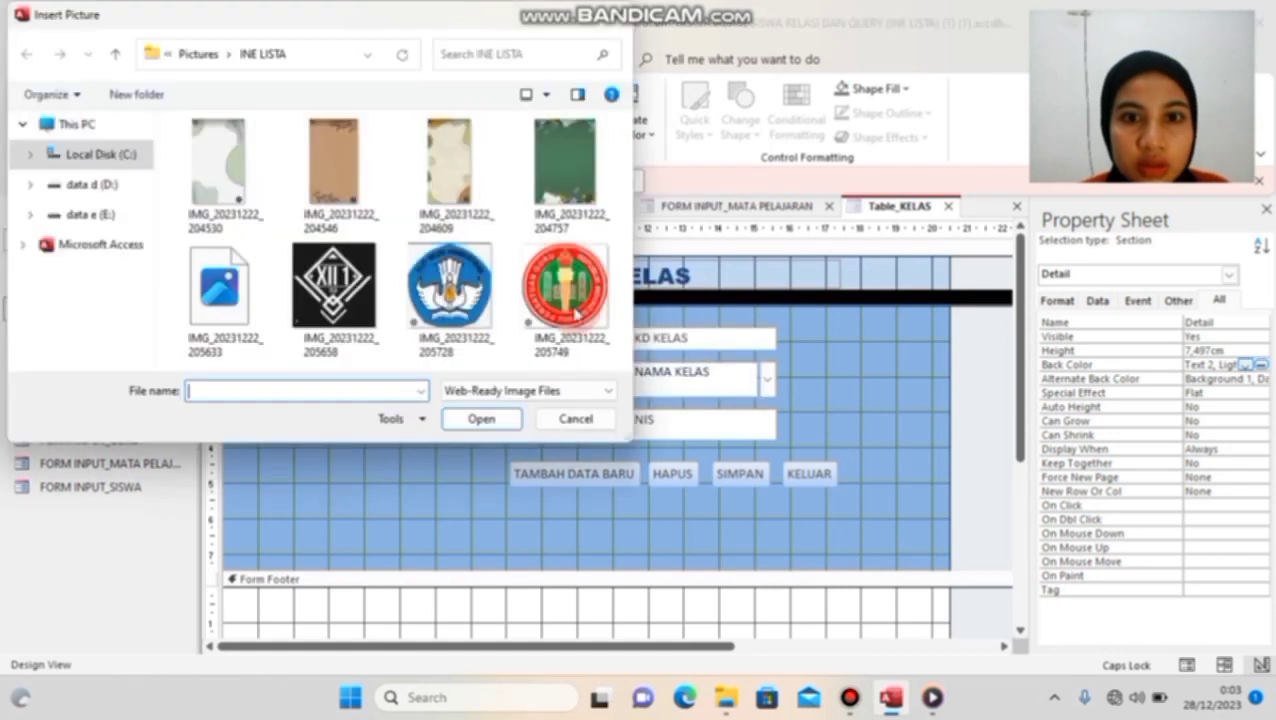
pyautogui.doubleClick(563, 193)
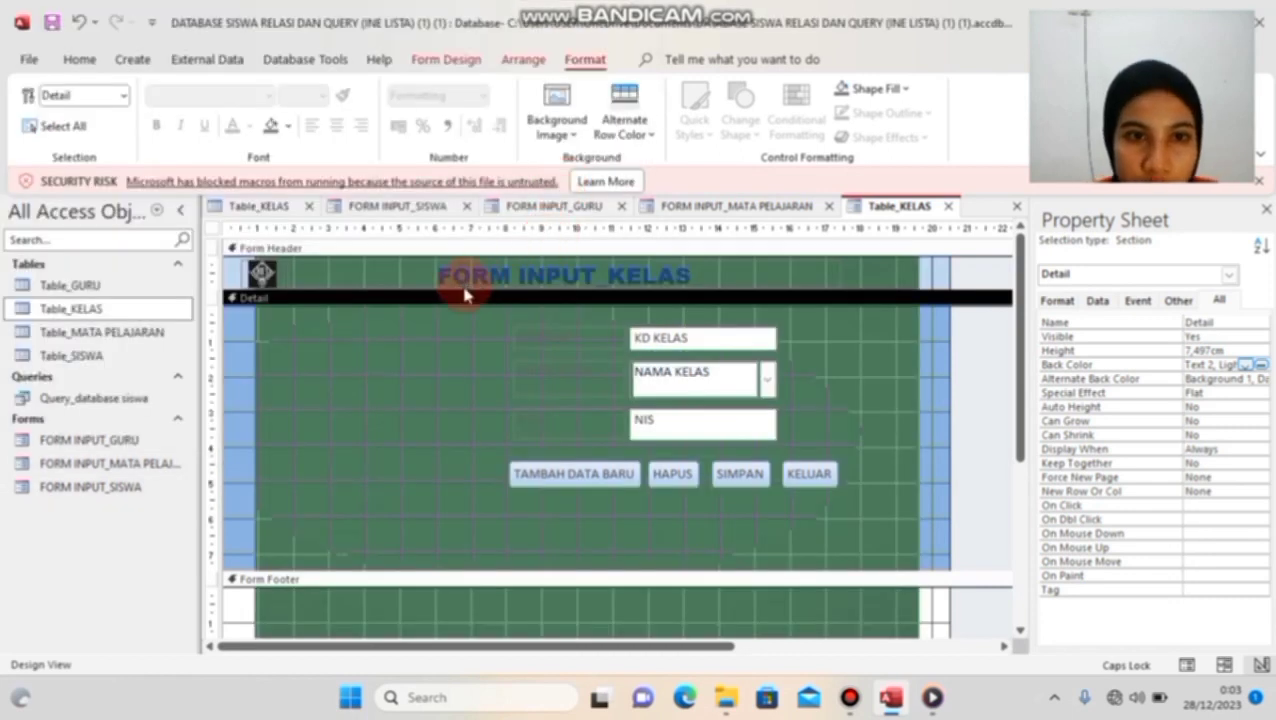
pyautogui.scroll(-1, 464, 294)
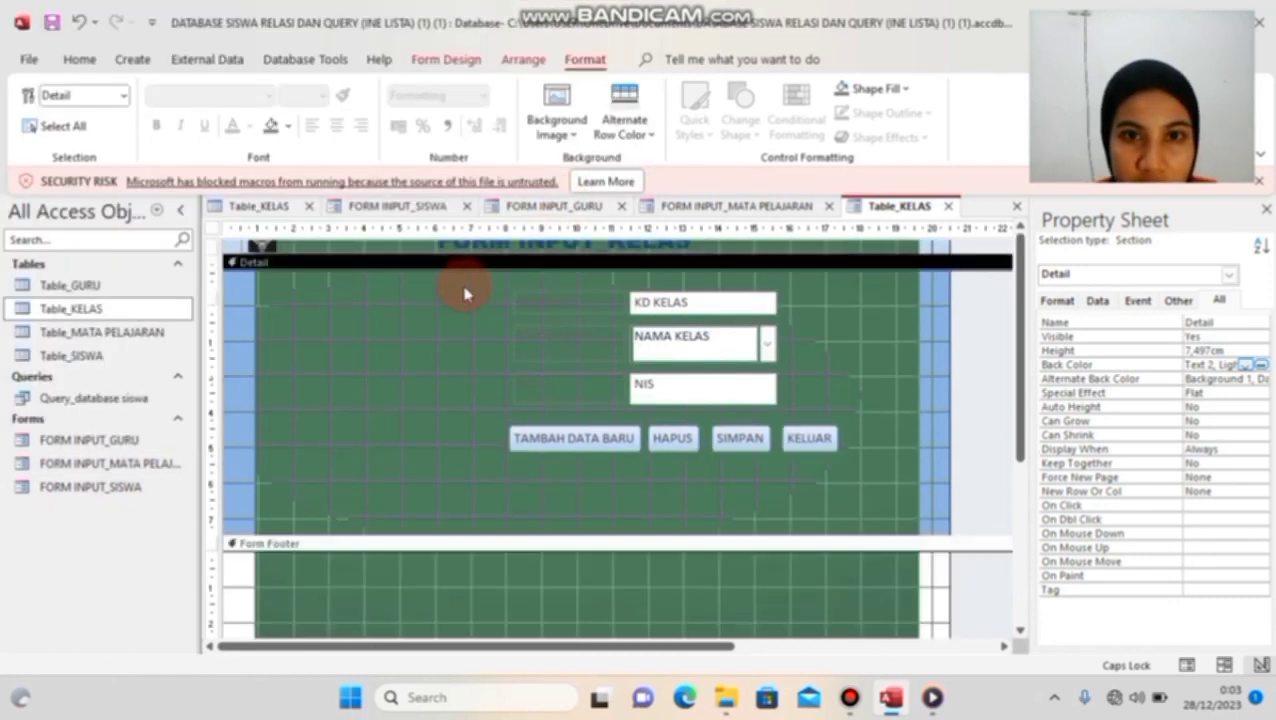
pyautogui.scroll(1, 400, 262)
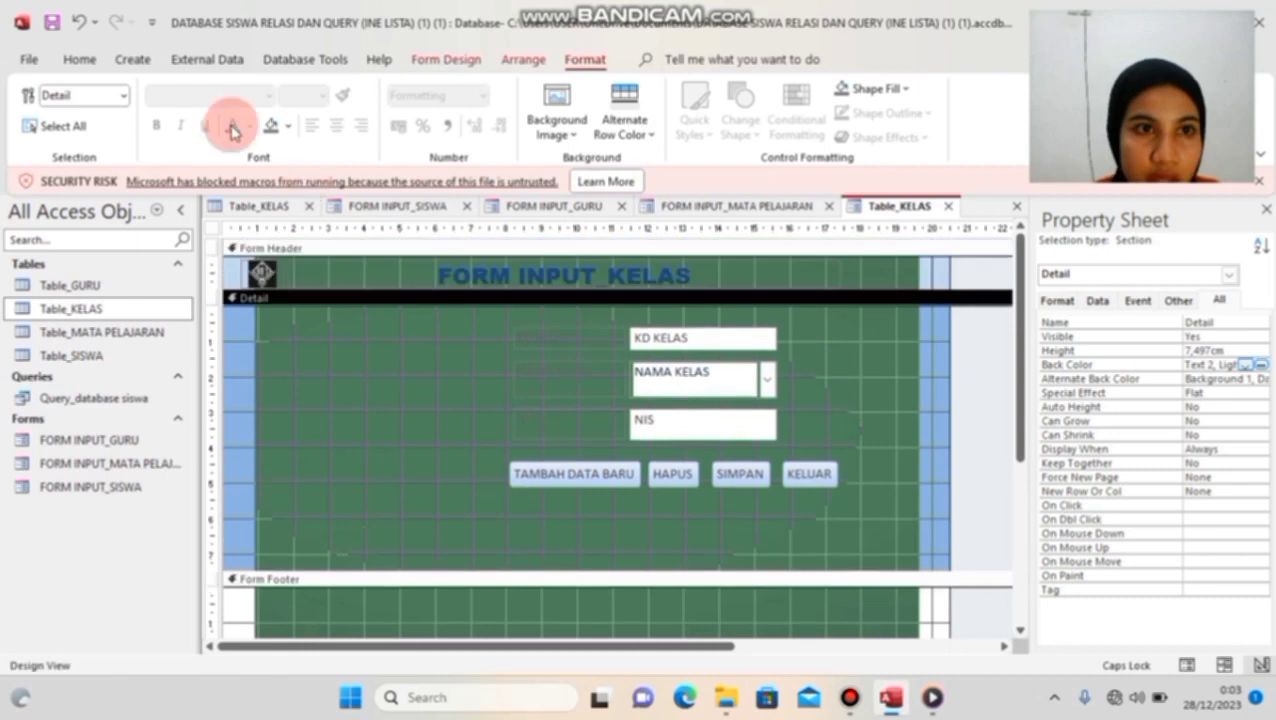
pyautogui.click(79, 62)
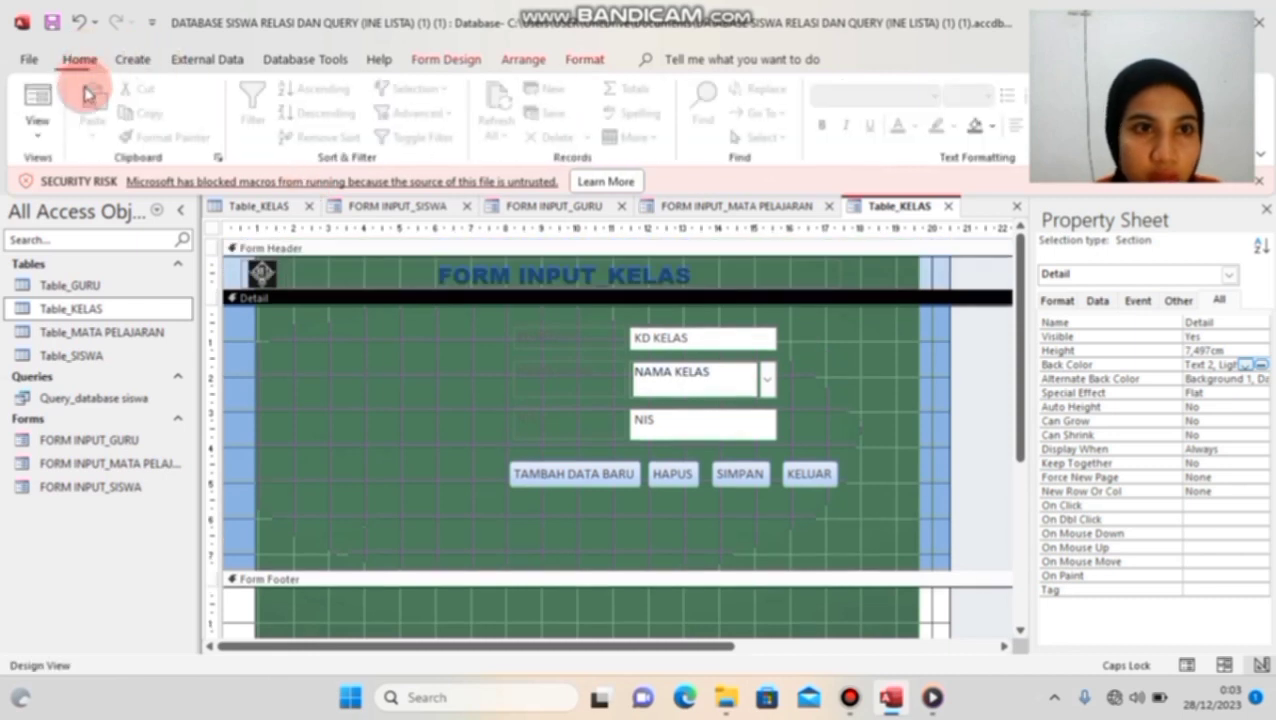
pyautogui.click(40, 134)
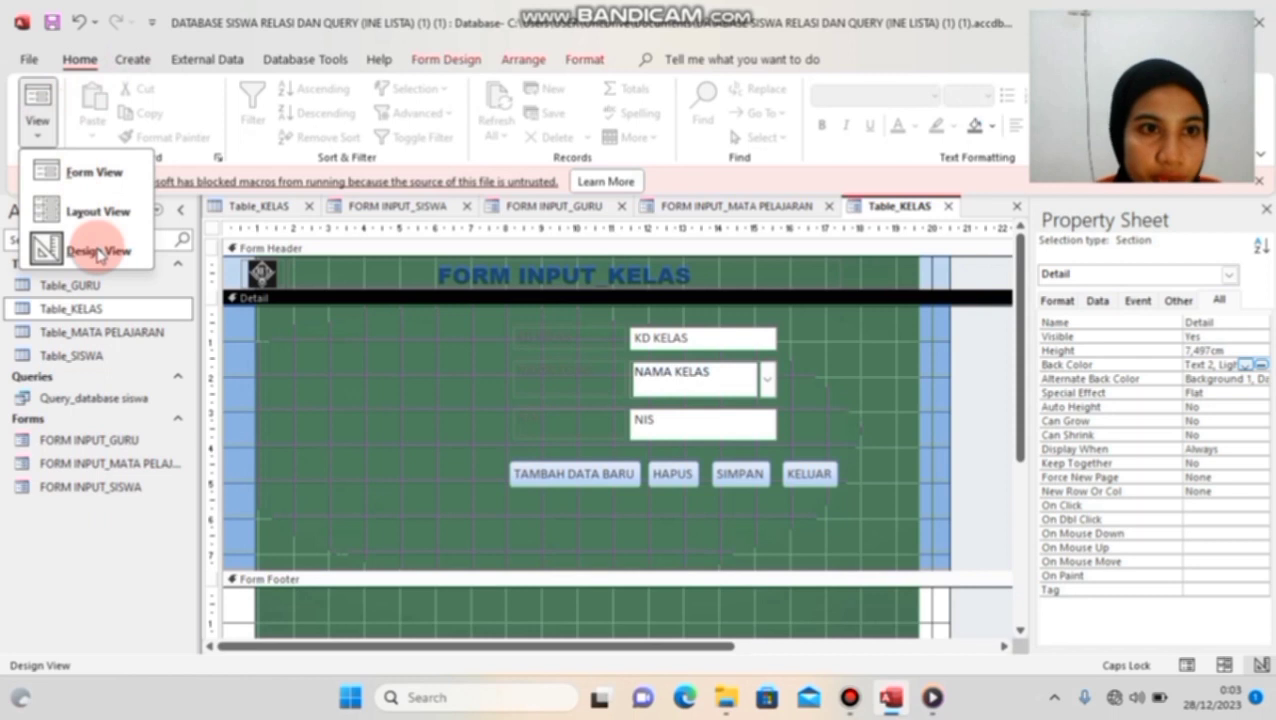
pyautogui.click(112, 183)
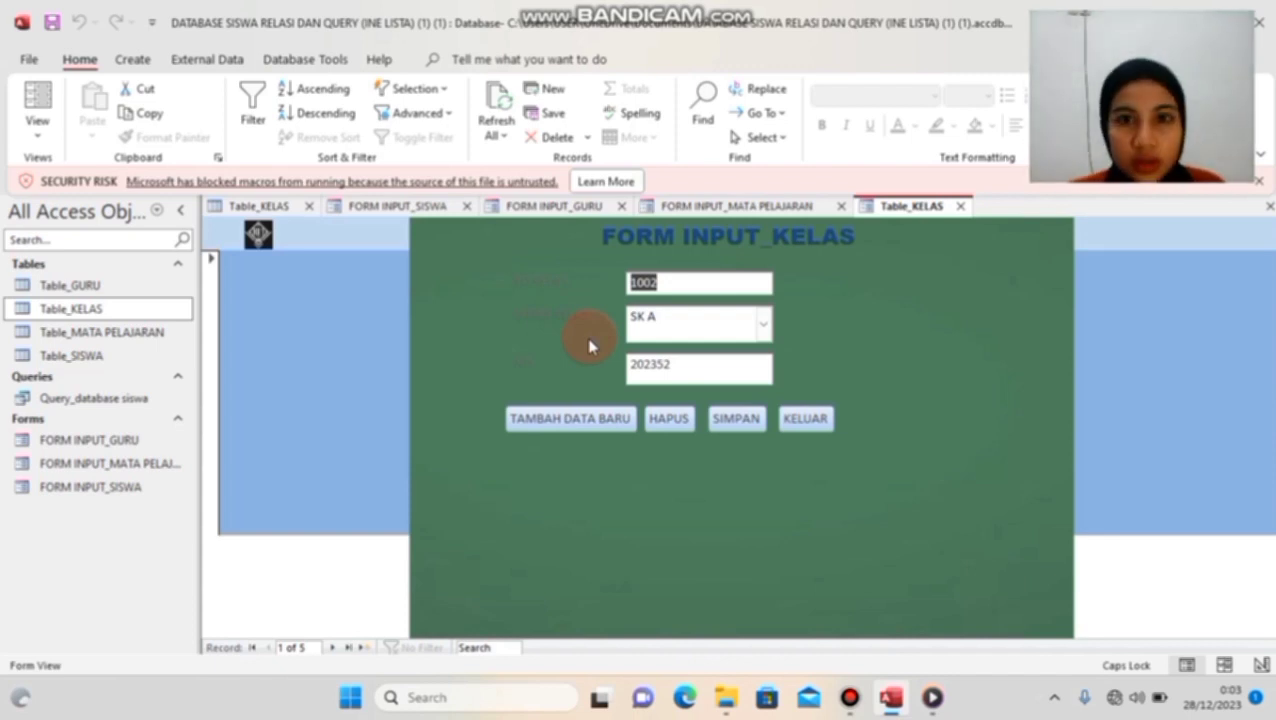
# Step: Save the form as FORM INPUT_KELAS and close the open Table_KELAS datasheet
pyautogui.rightClick(884, 210)
pyautogui.click(922, 220)
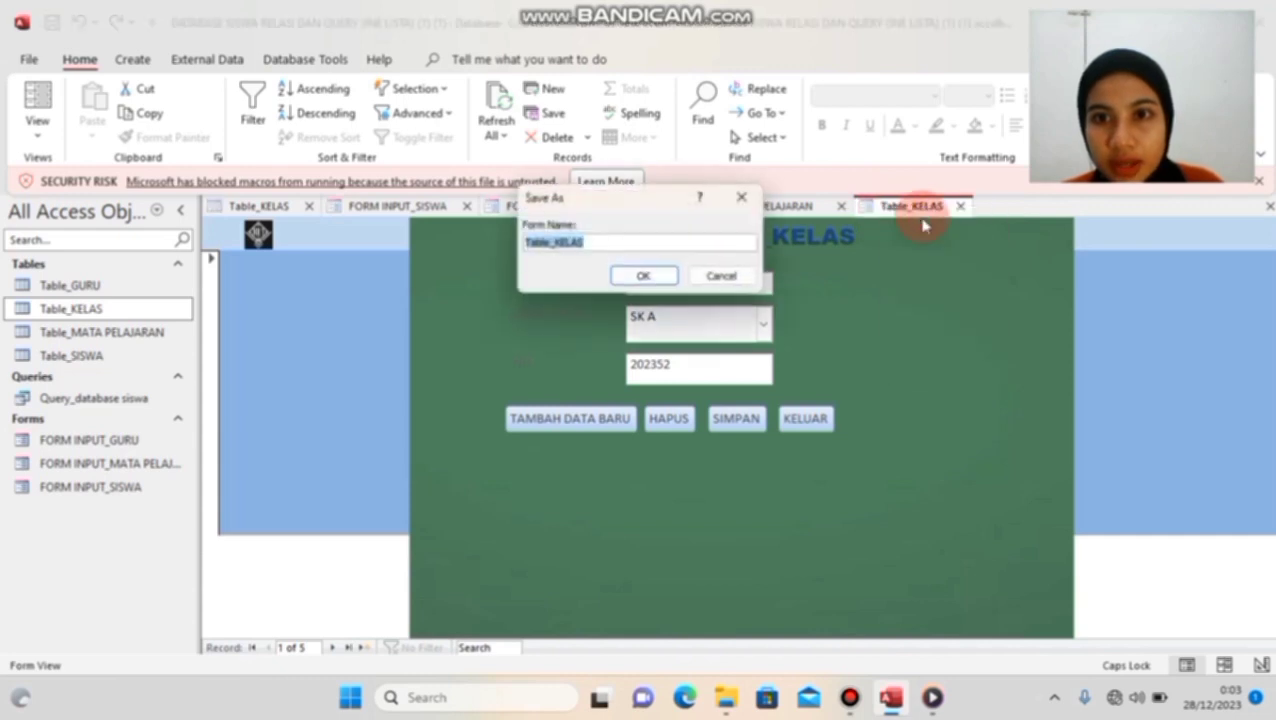
pyautogui.click(552, 243)
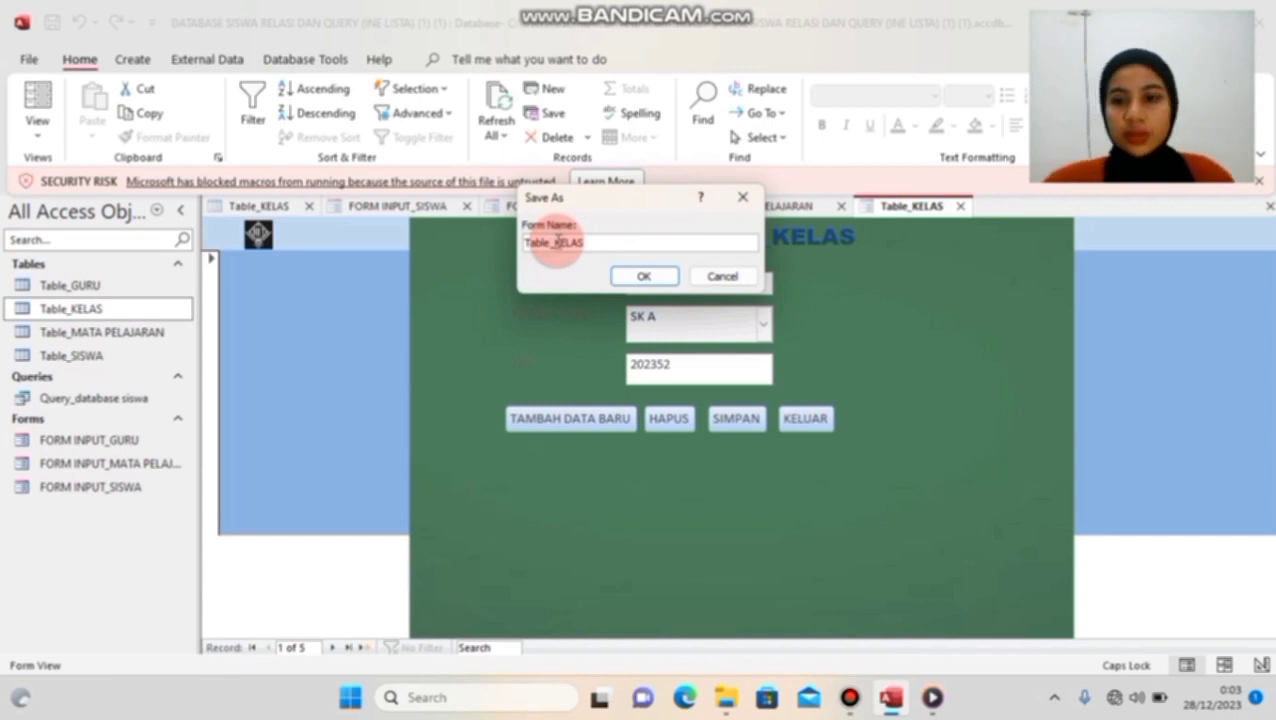
pyautogui.press('BackSpace')
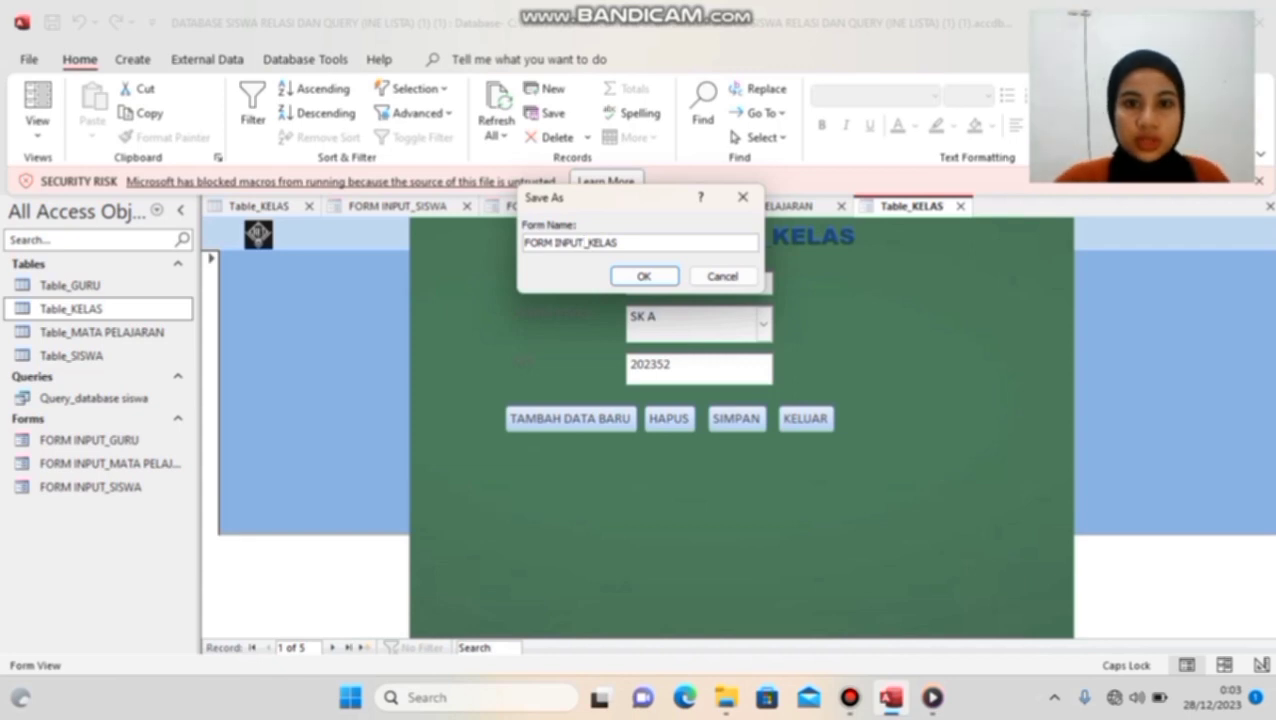
pyautogui.click(642, 276)
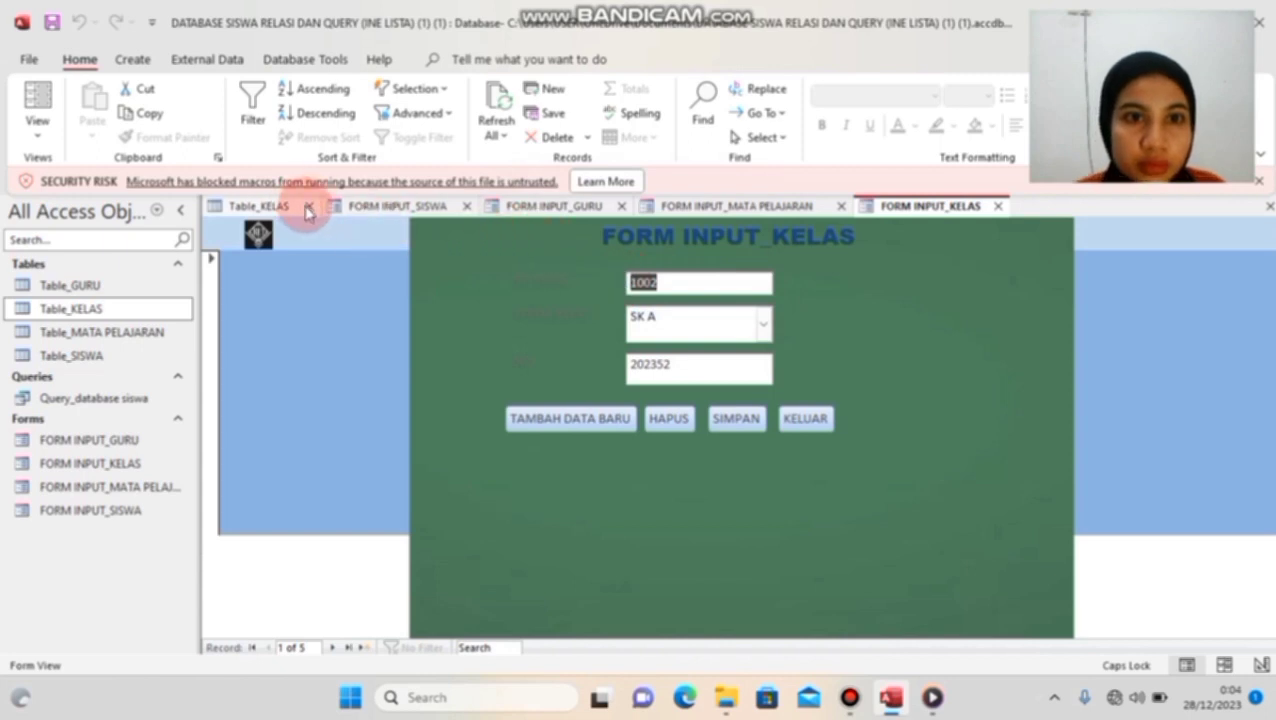
pyautogui.click(307, 207)
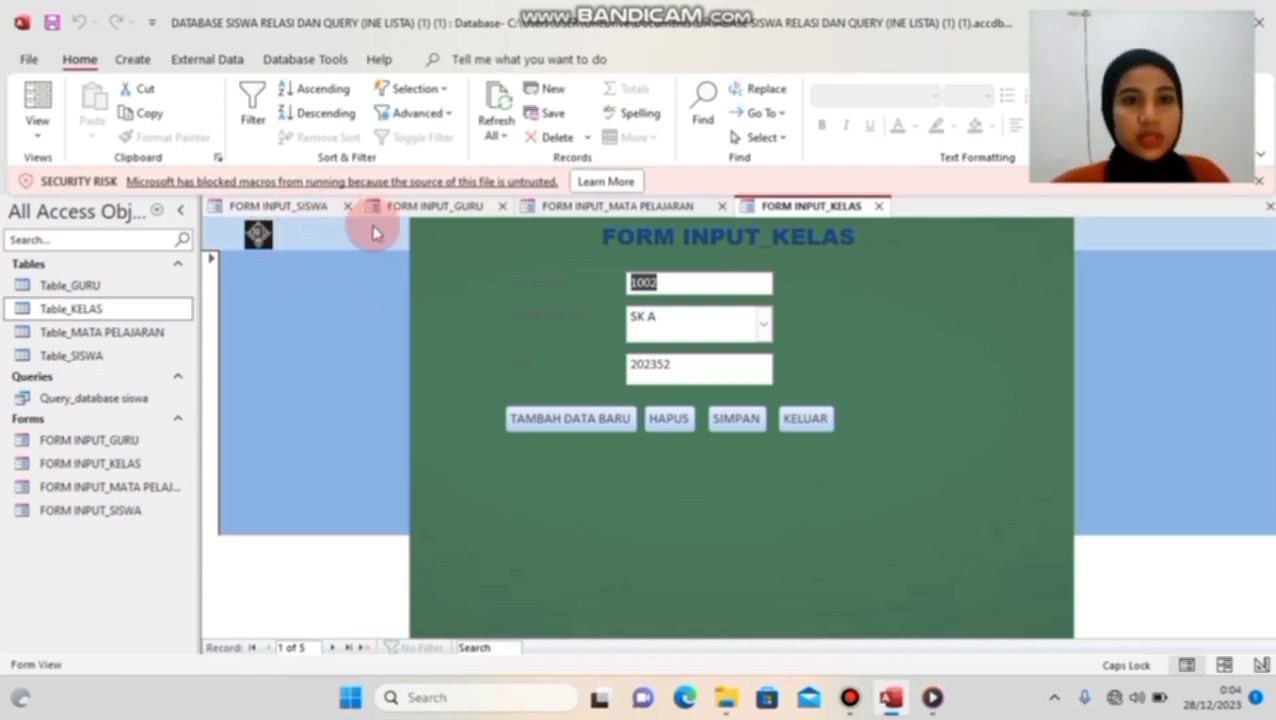
# Step: Review the open SISWA, GURU, MATA PELAJARAN and KELAS input forms one after another
pyautogui.click(272, 207)
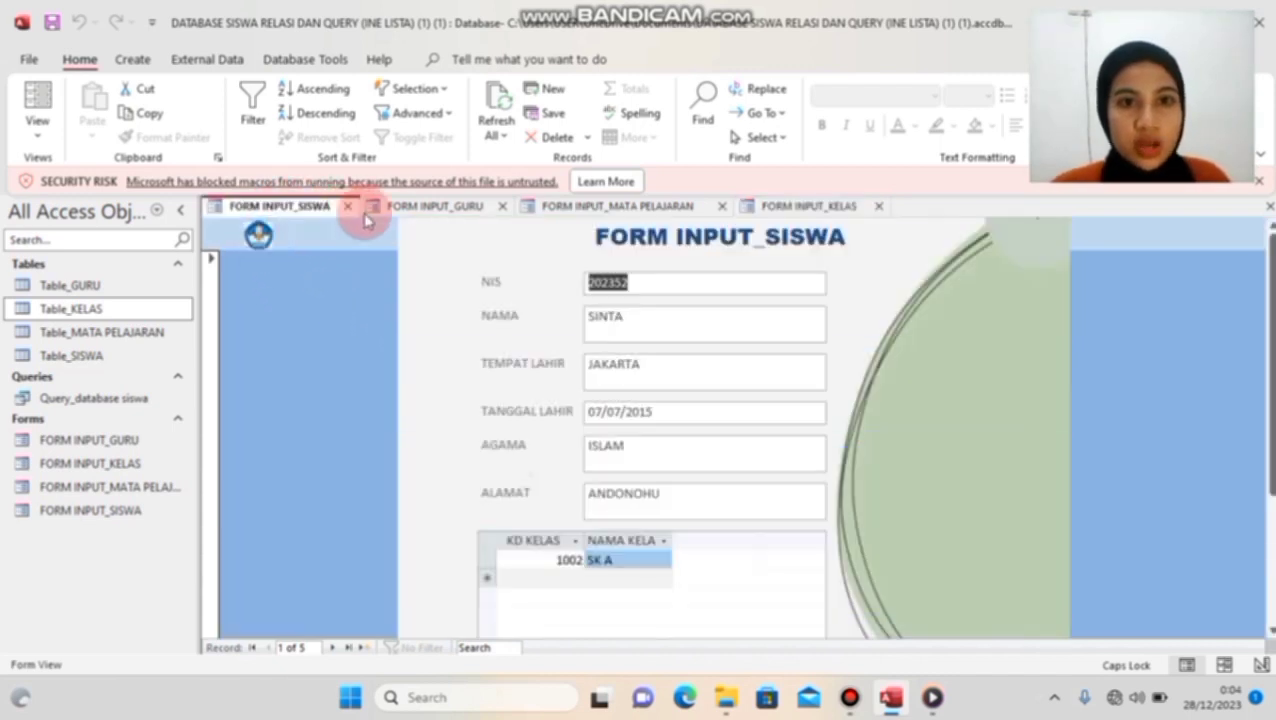
pyautogui.click(428, 207)
pyautogui.click(627, 208)
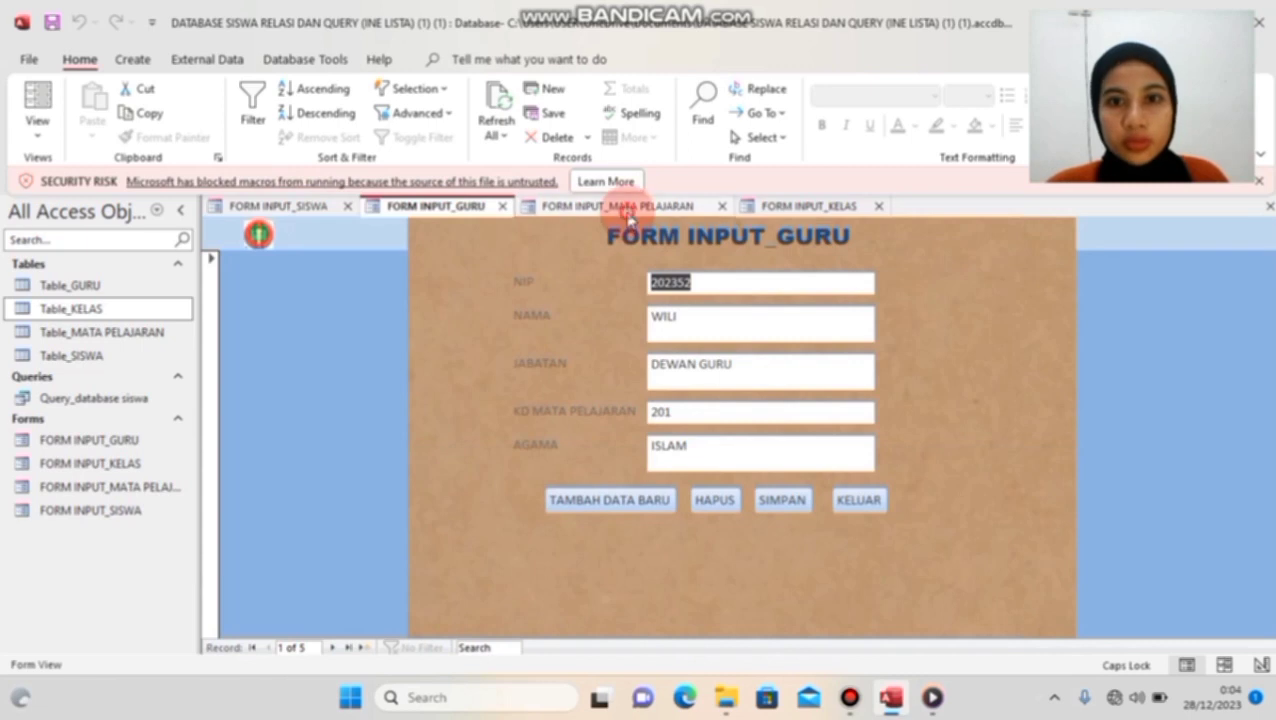
pyautogui.click(810, 208)
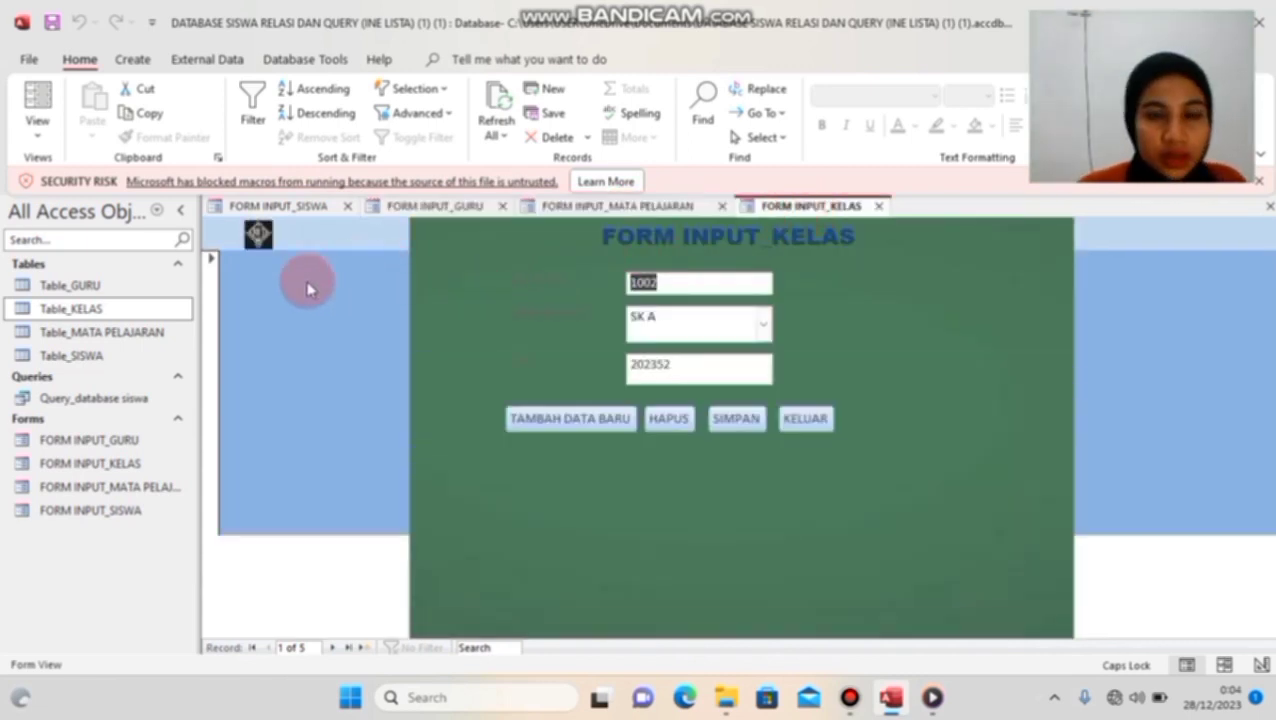
# Step: Create a report based on FORM INPUT_SISWA
pyautogui.click(299, 207)
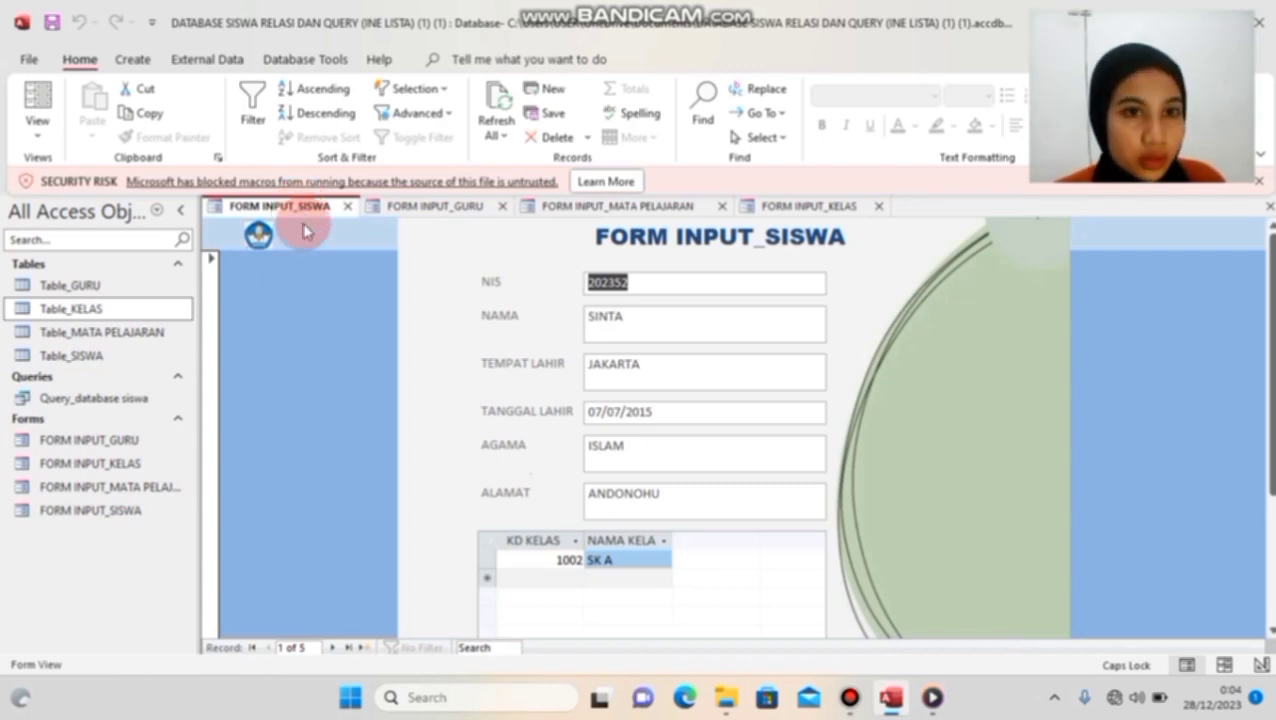
pyautogui.click(136, 61)
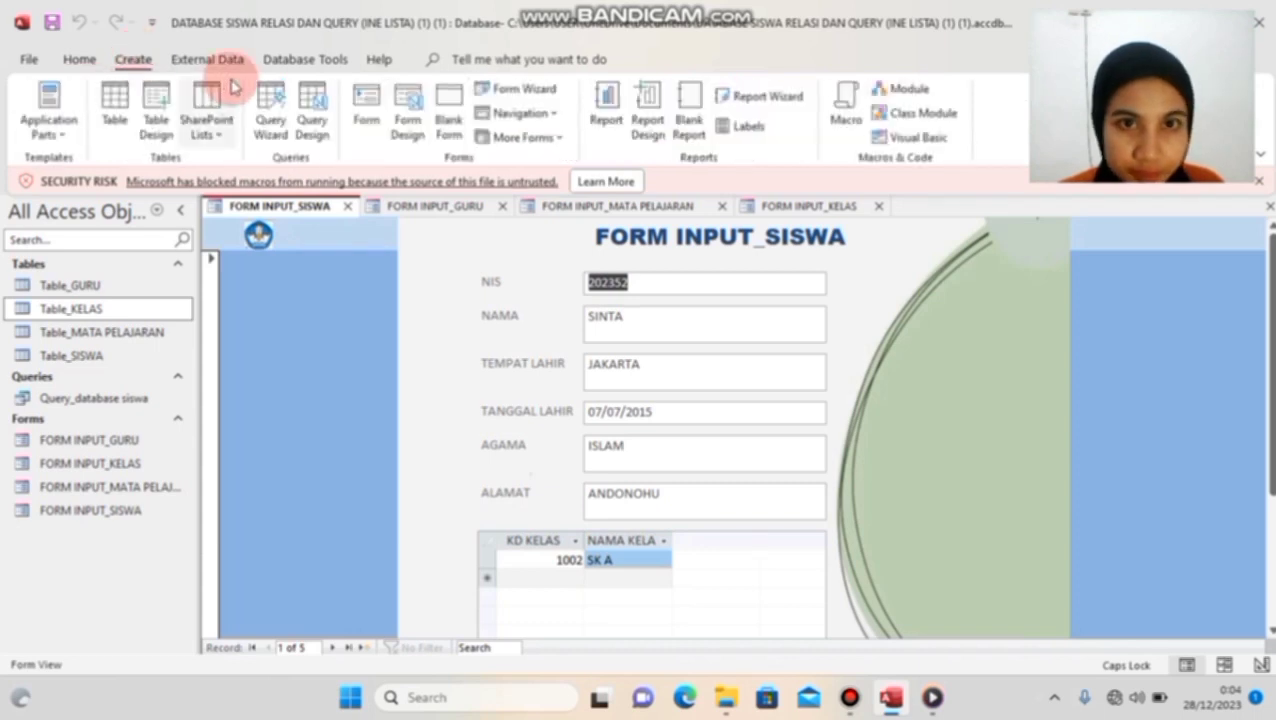
pyautogui.click(606, 104)
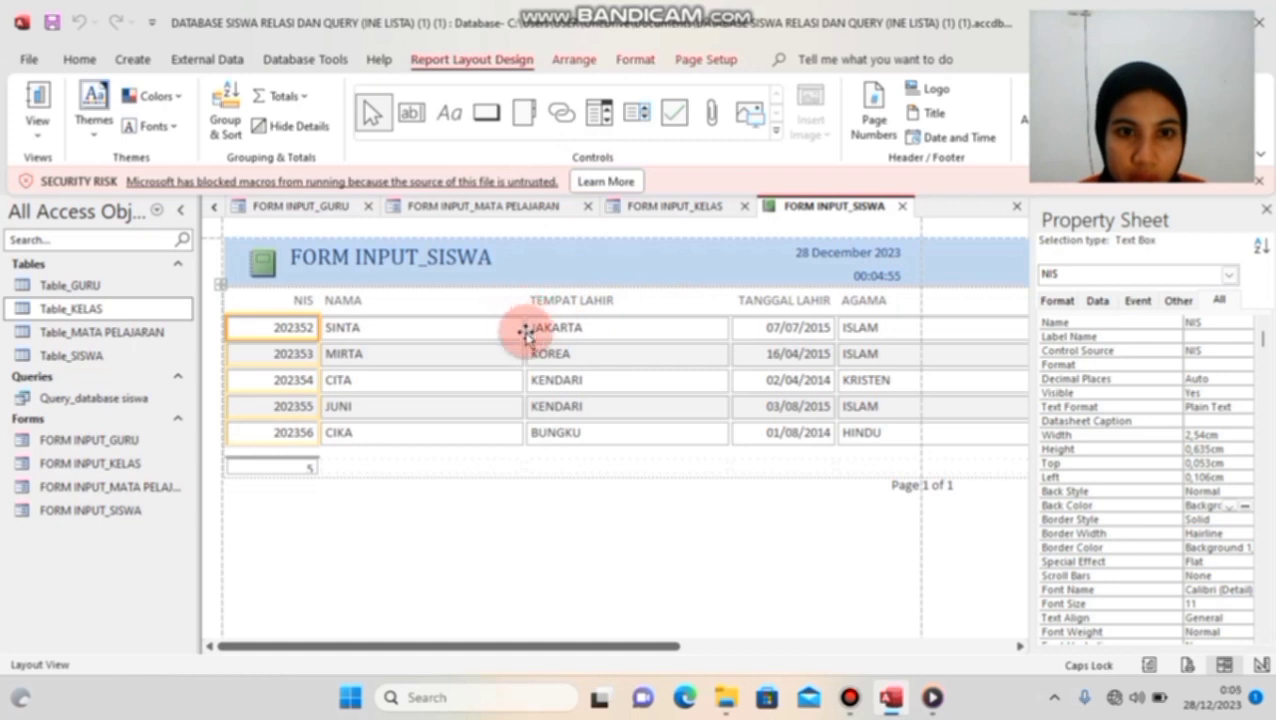
# Step: Narrow the report's NAMA column to about 4.2 cm and the TEMPAT LAHIR column to slightly wider than its heading
pyautogui.click(526, 333)
pyautogui.moveTo(526, 333)
pyautogui.mouseDown()
pyautogui.moveTo(484, 333)
pyautogui.moveTo(538, 342)
pyautogui.mouseUp()
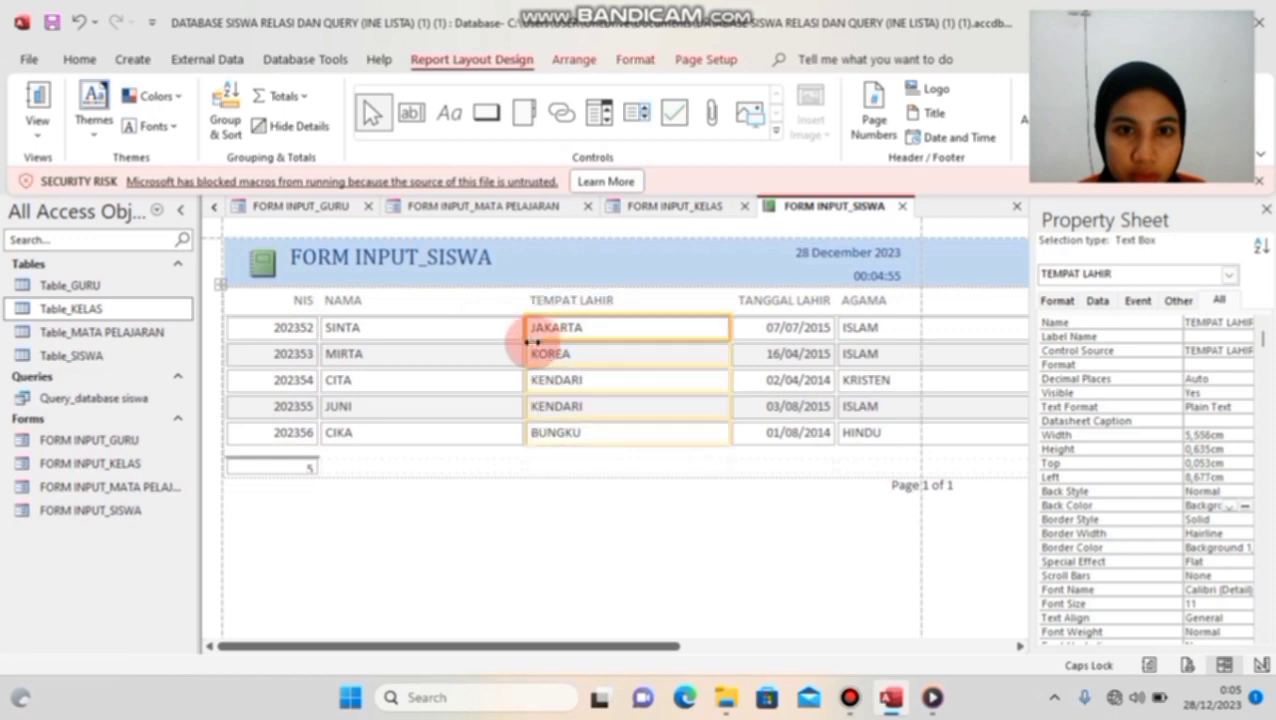
pyautogui.click(512, 330)
pyautogui.moveTo(530, 327); pyautogui.dragTo(473, 314)
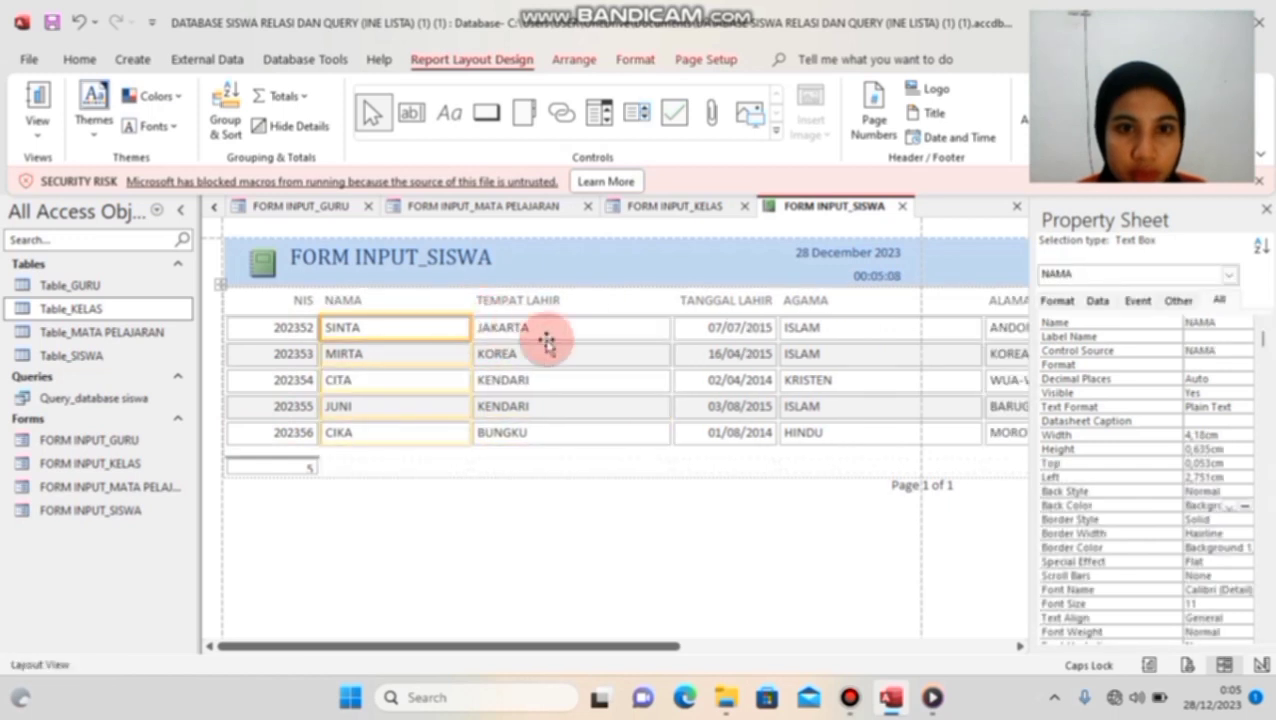
pyautogui.click(666, 330)
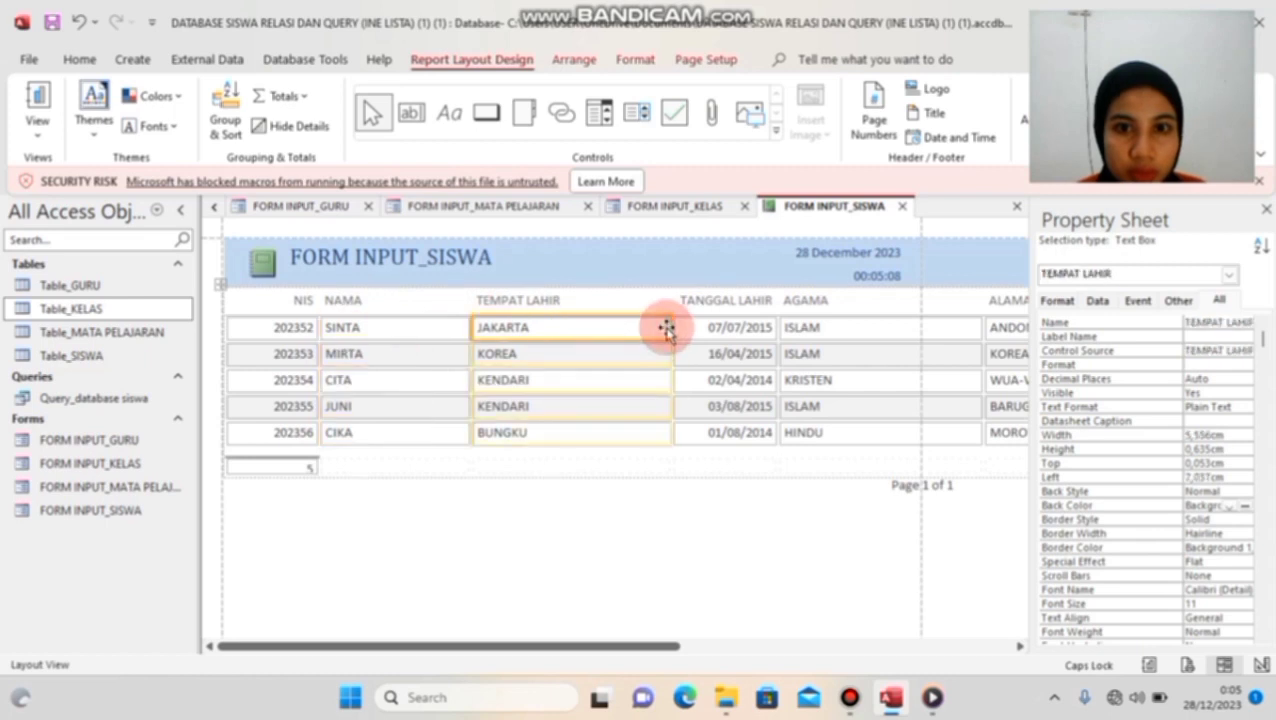
pyautogui.moveTo(664, 324); pyautogui.dragTo(596, 322)
# Step: Narrow the report's AGAMA column to about 2.2 cm and the ALAMAT column to about 4.6 cm
pyautogui.click(813, 335)
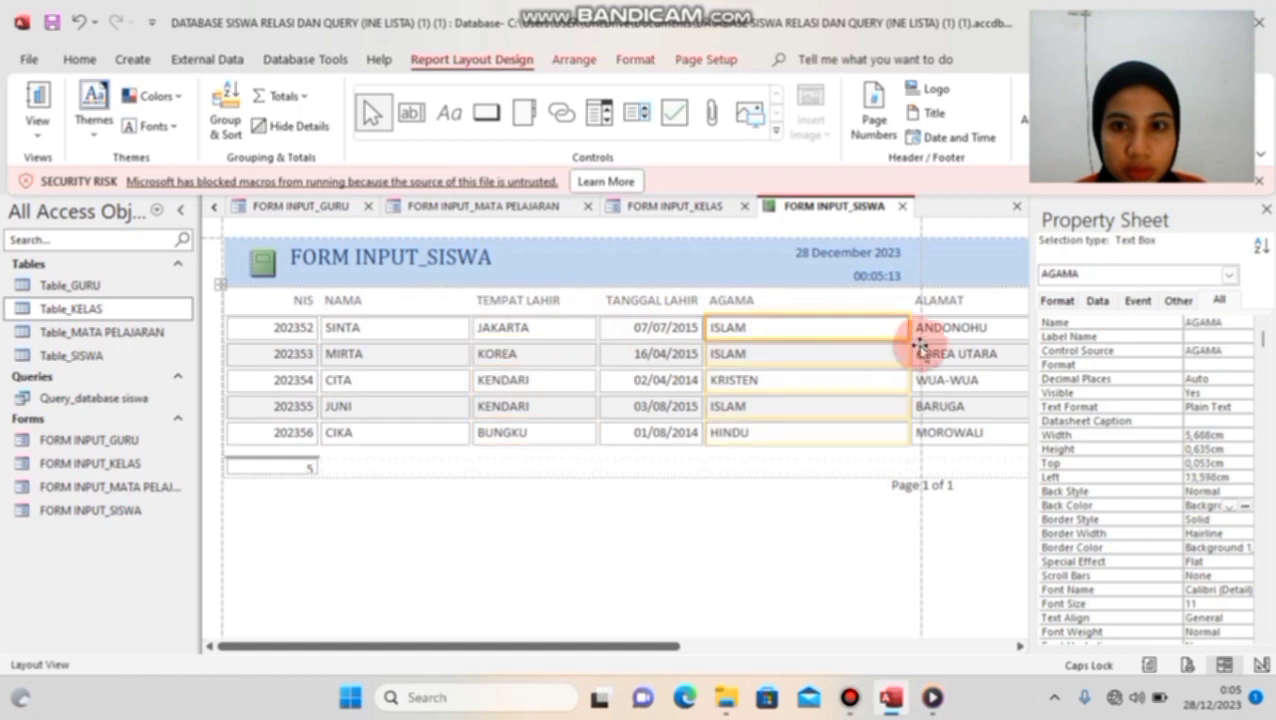
pyautogui.moveTo(903, 328); pyautogui.dragTo(786, 327)
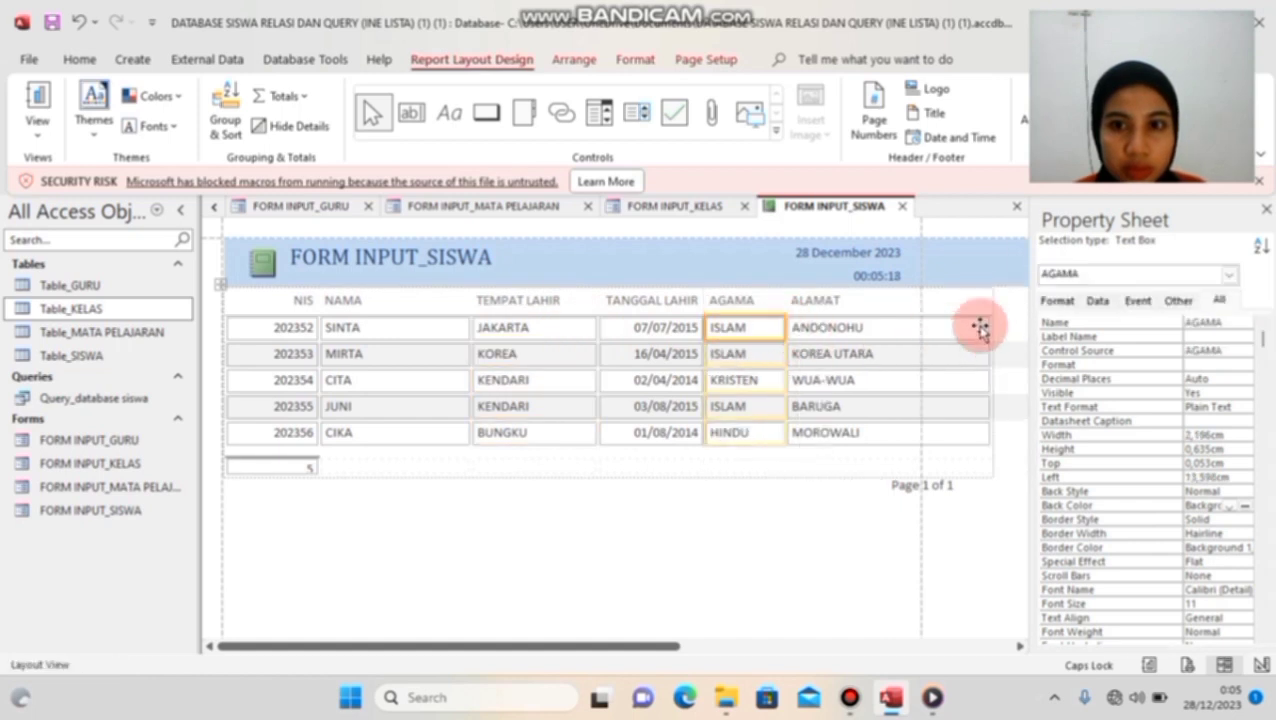
pyautogui.click(983, 329)
pyautogui.moveTo(990, 331); pyautogui.dragTo(951, 331)
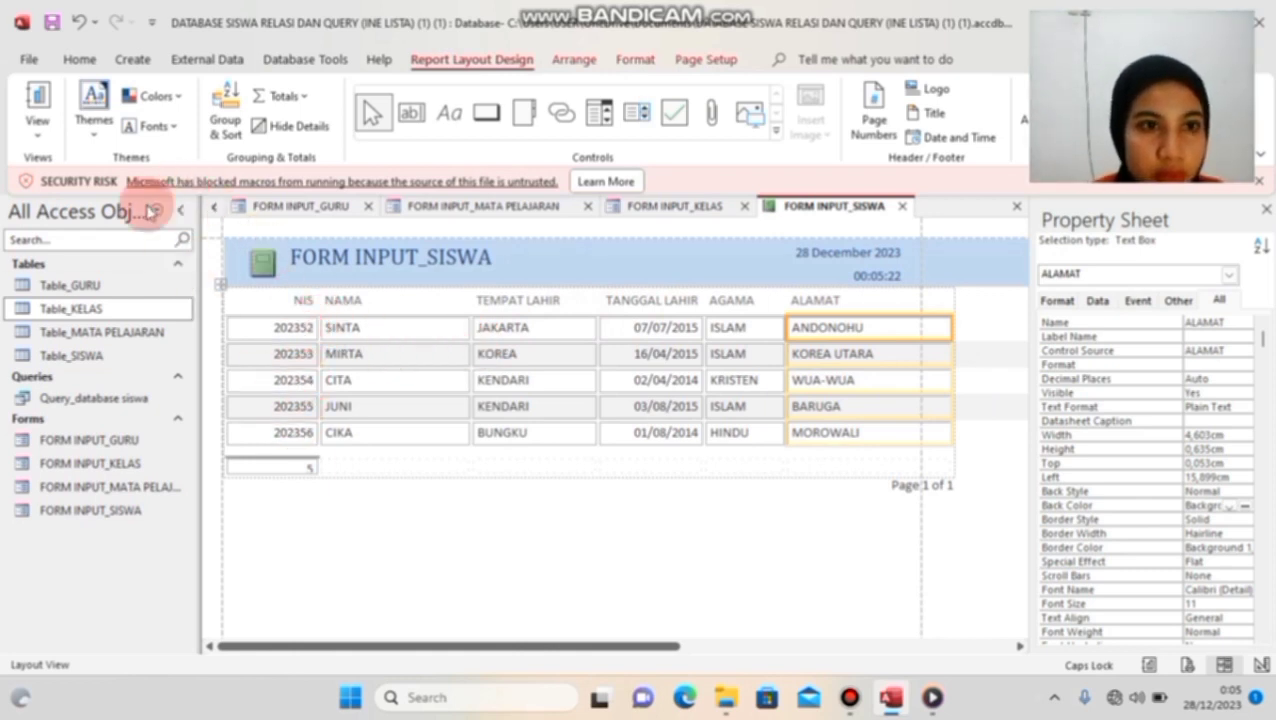
# Step: Open the report in Design View and change the header title to LAPORAN_SISWA
pyautogui.click(45, 143)
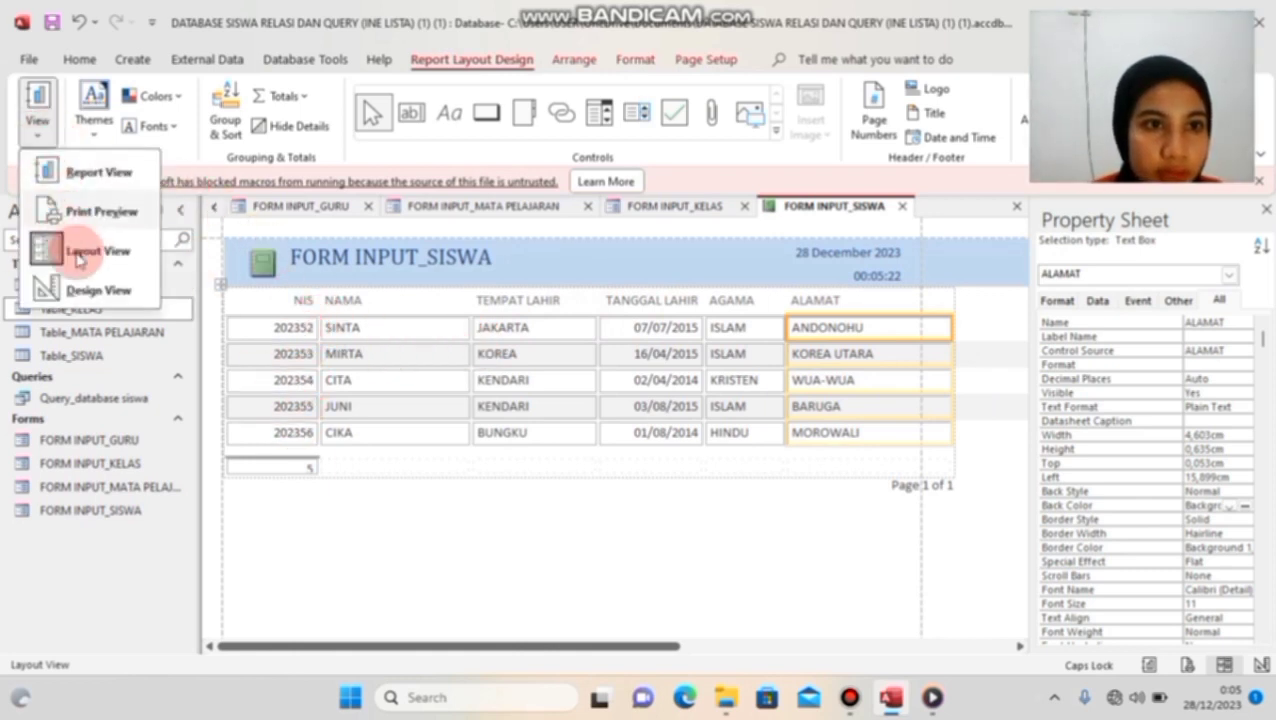
pyautogui.click(88, 285)
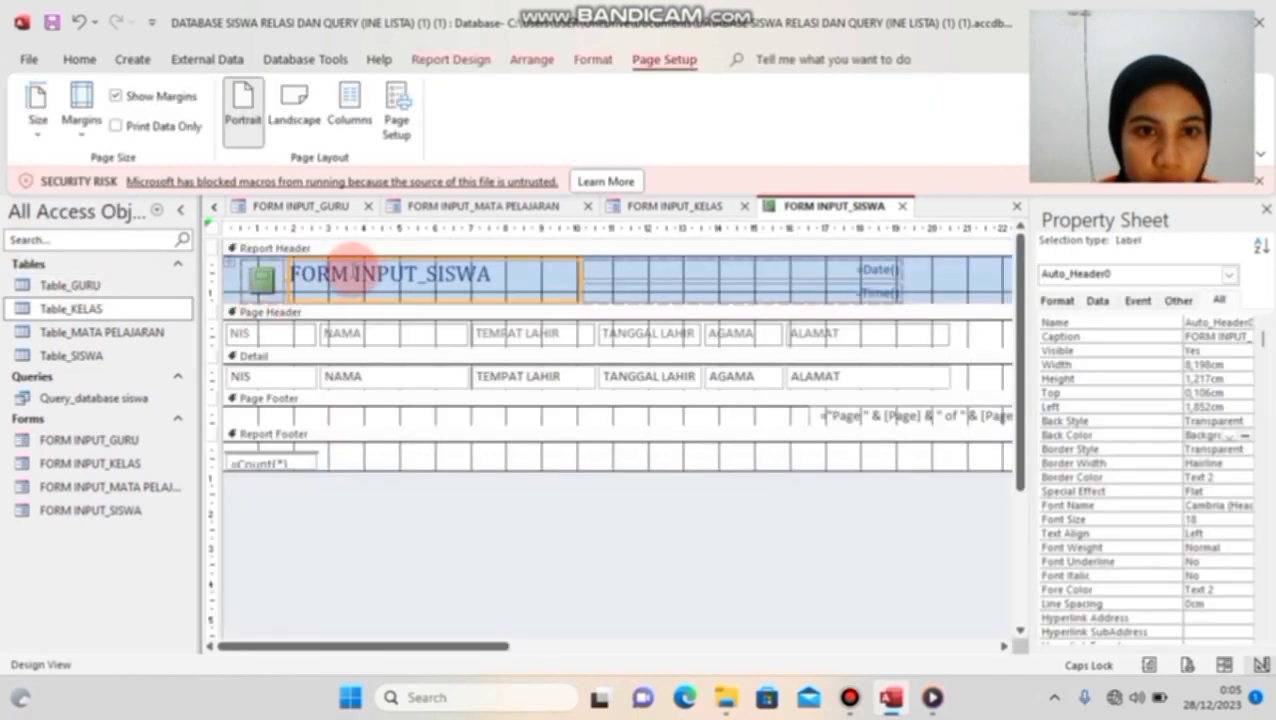
pyautogui.click(403, 273)
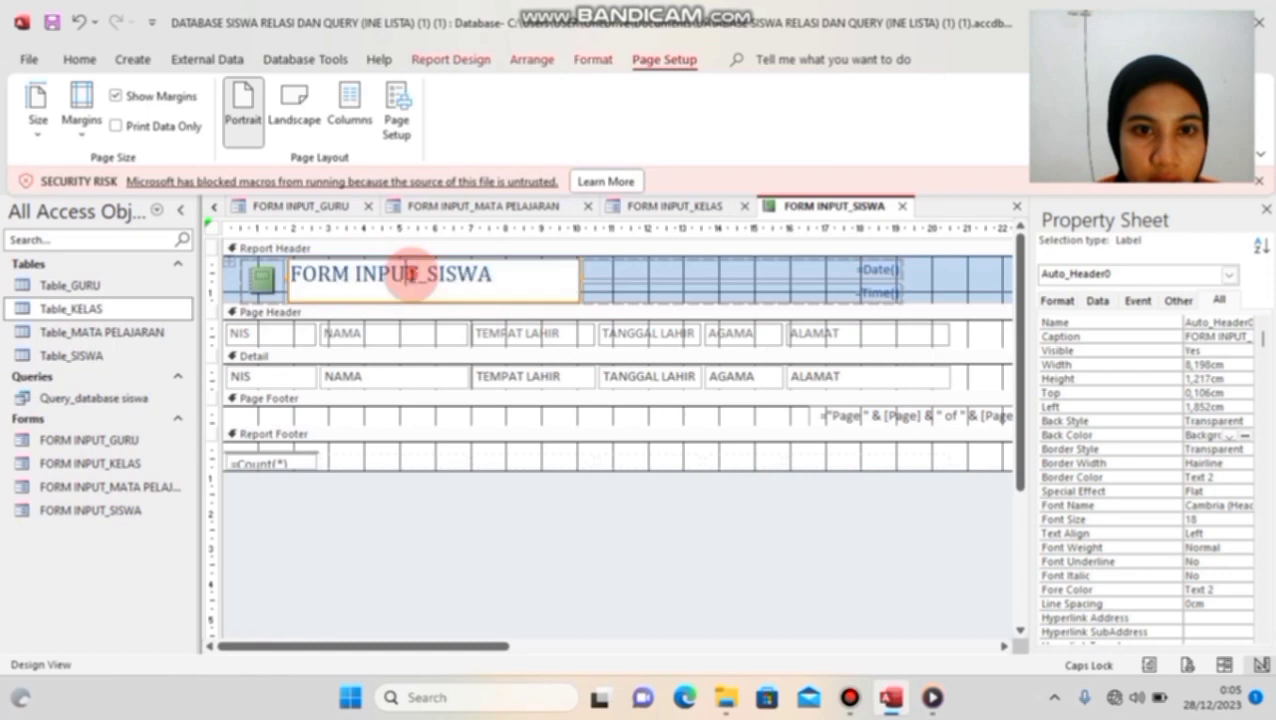
pyautogui.press('BackSpace')
pyautogui.press('BackSpace')
pyautogui.press('BackSpace')
pyautogui.press('BackSpace')
pyautogui.press('BackSpace')
pyautogui.press('BackSpace')
pyautogui.press('BackSpace')
pyautogui.press('BackSpace')
pyautogui.press('BackSpace')
pyautogui.press('BackSpace')
pyautogui.write('LAPORAN')
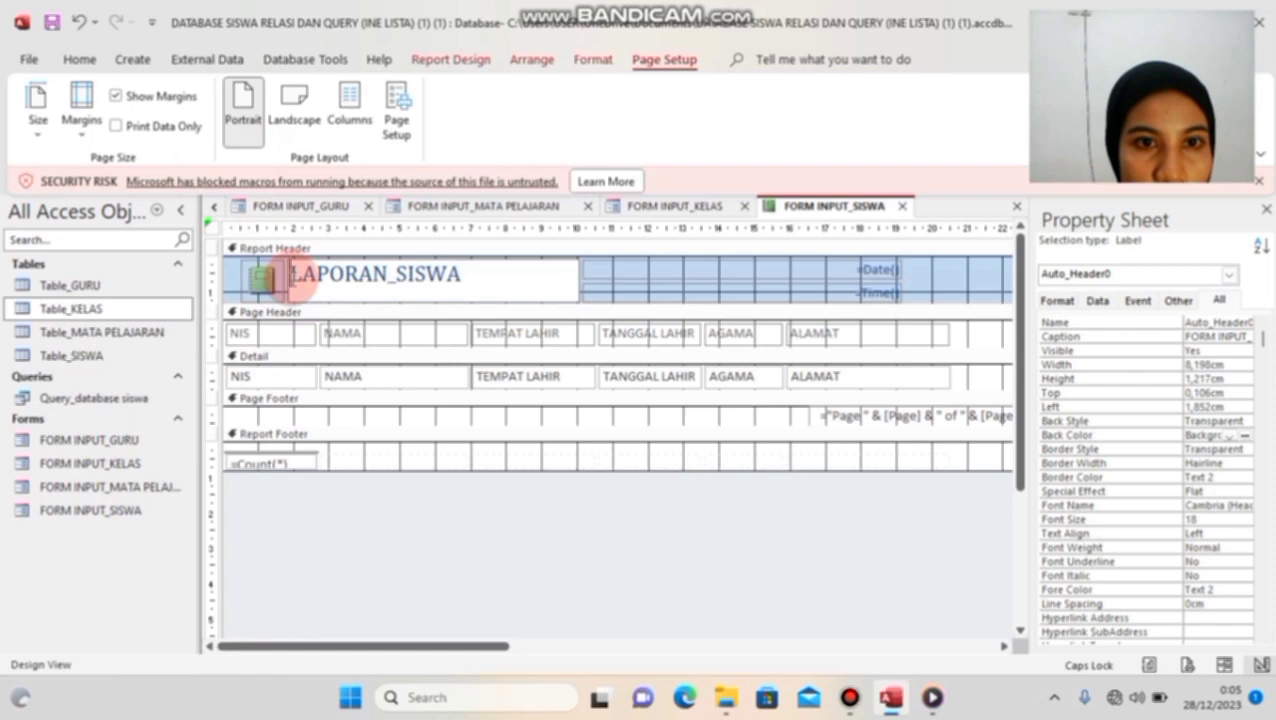
# Step: Set the LAPORAN_SISWA title's font to Arial Black and center its text
pyautogui.doubleClick(290, 275)
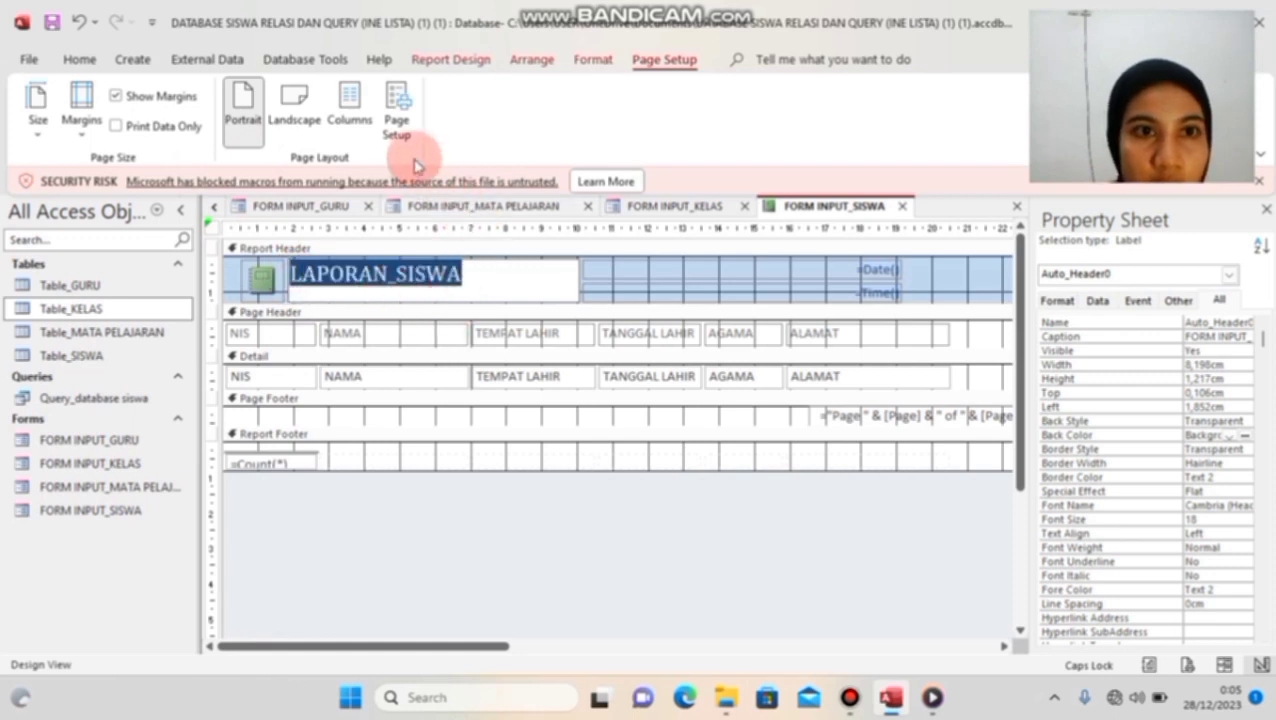
pyautogui.click(594, 62)
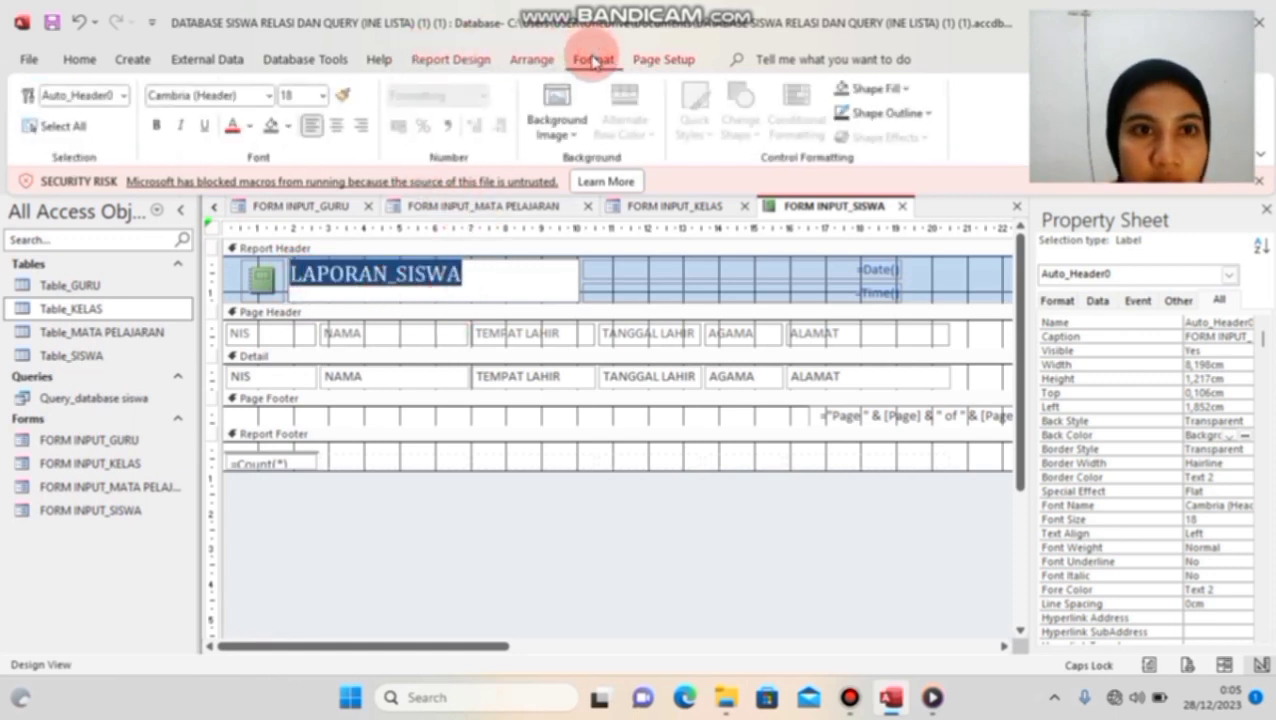
pyautogui.click(269, 97)
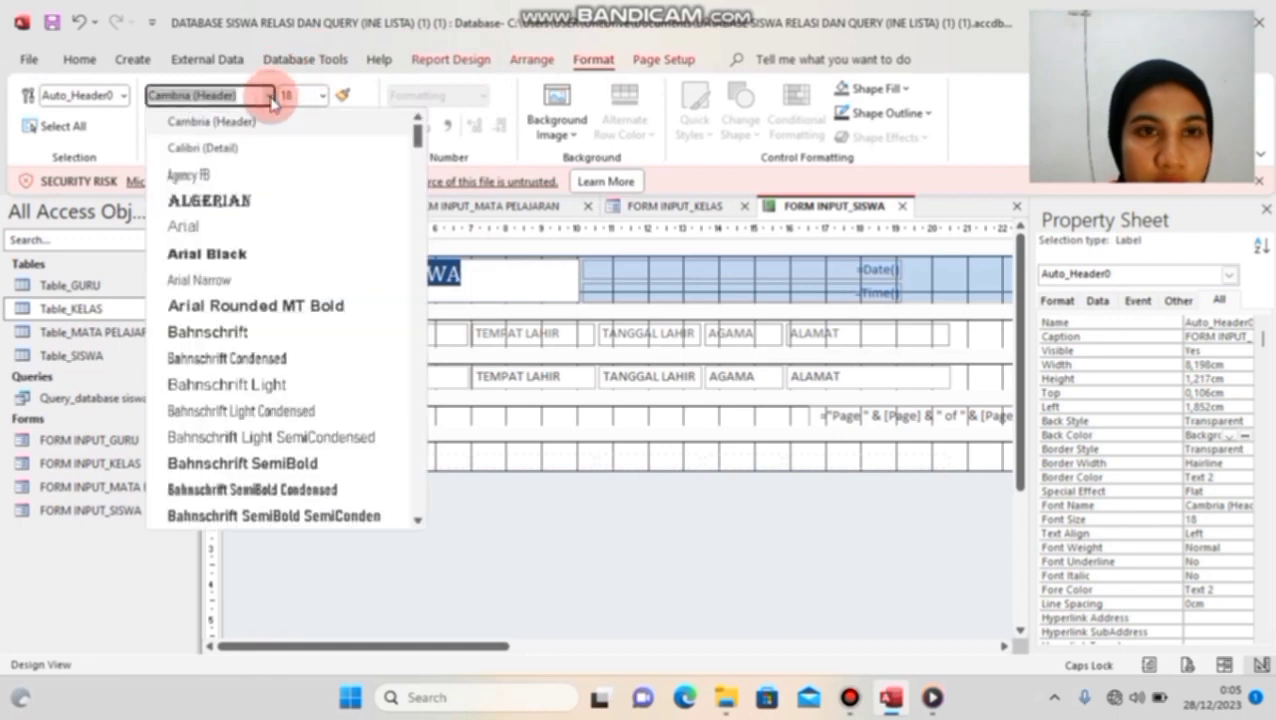
pyautogui.click(283, 256)
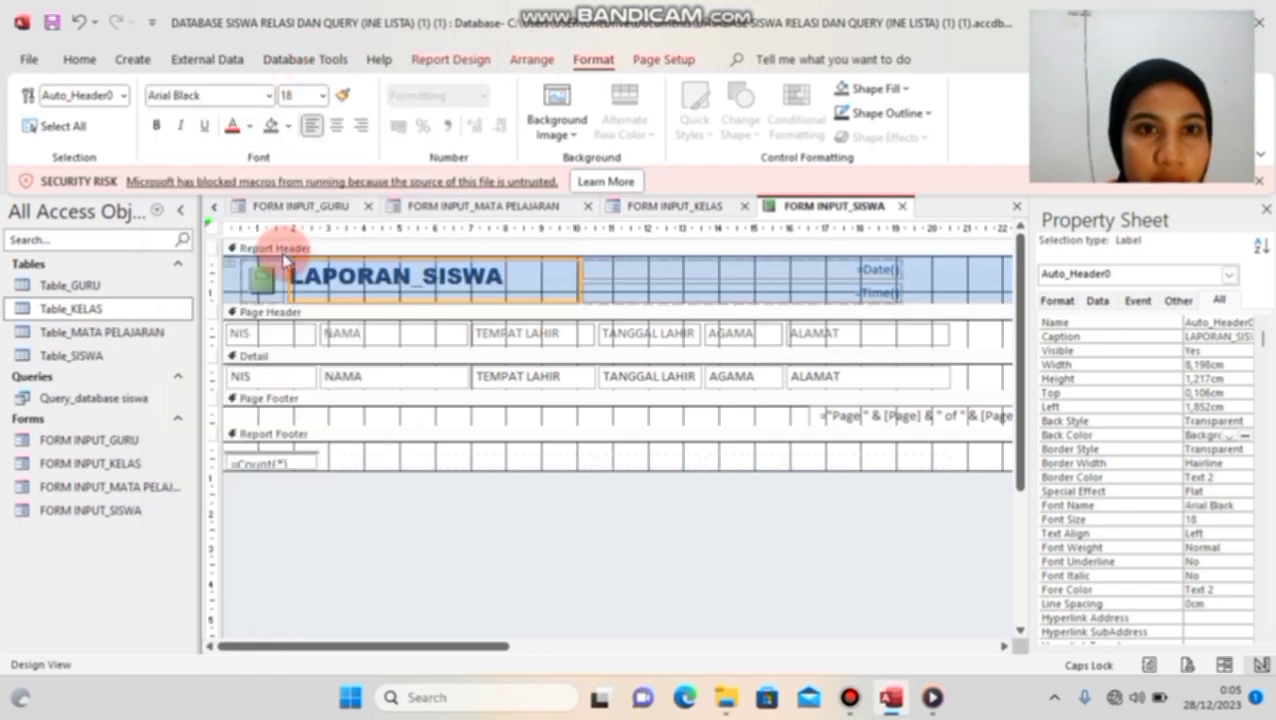
pyautogui.click(340, 130)
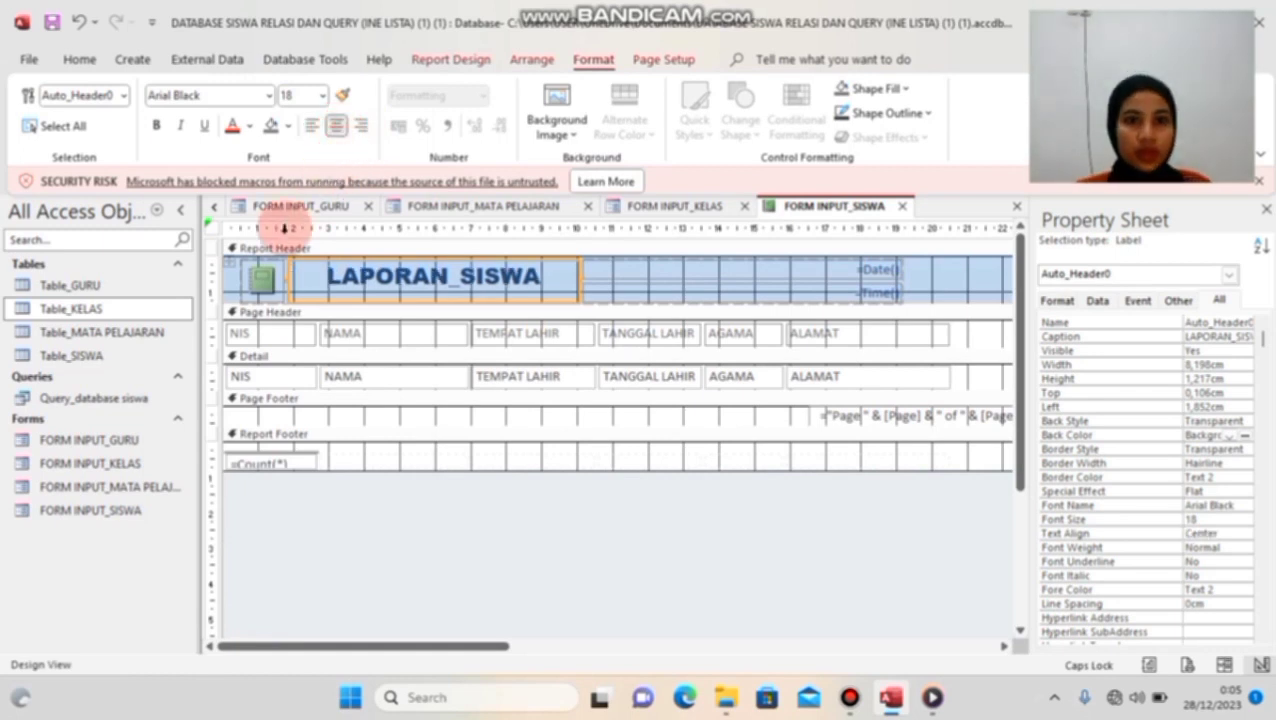
# Step: Set the font of the whole student table, including headings, detail fields and footer count, to Arial Black
pyautogui.click(315, 281)
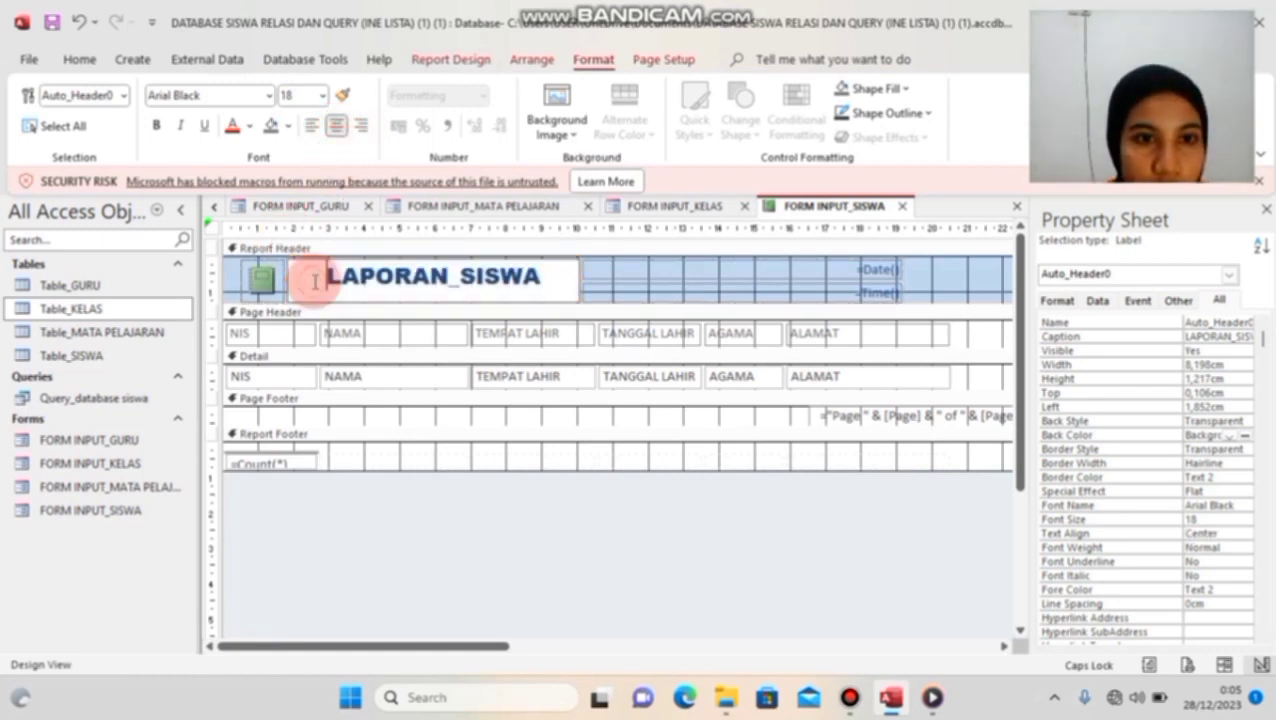
pyautogui.click(293, 286)
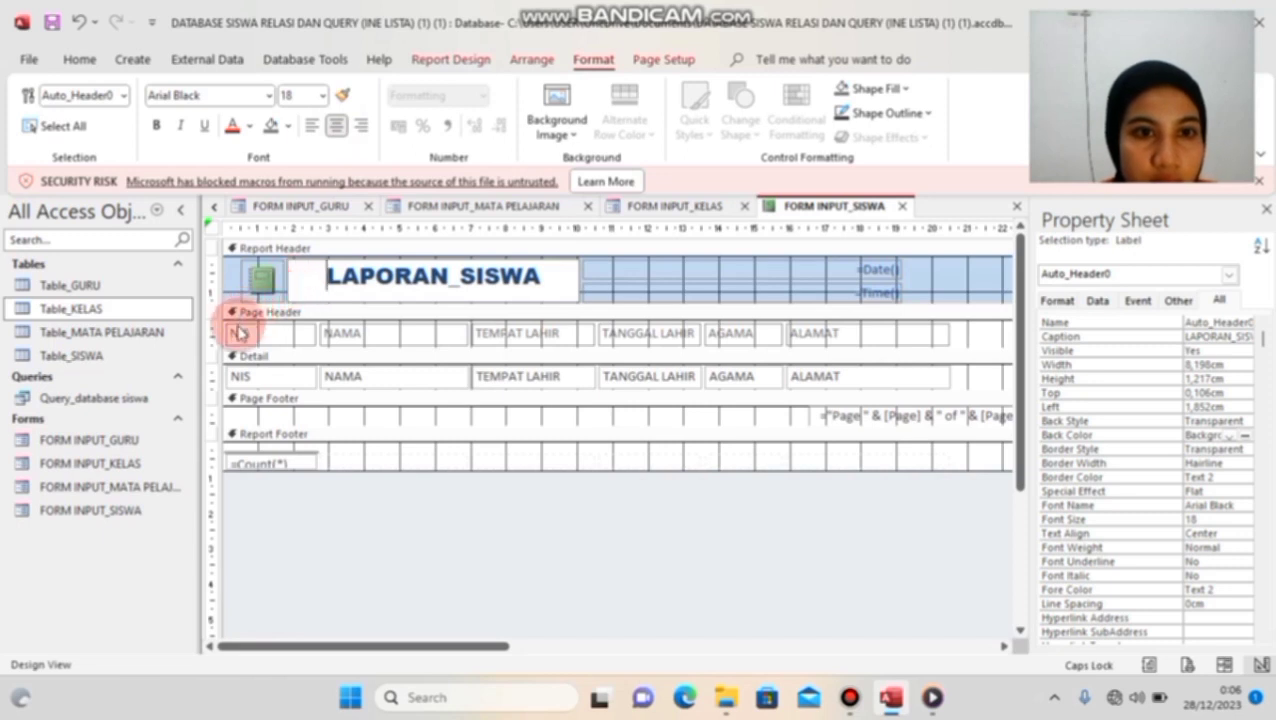
pyautogui.click(237, 333)
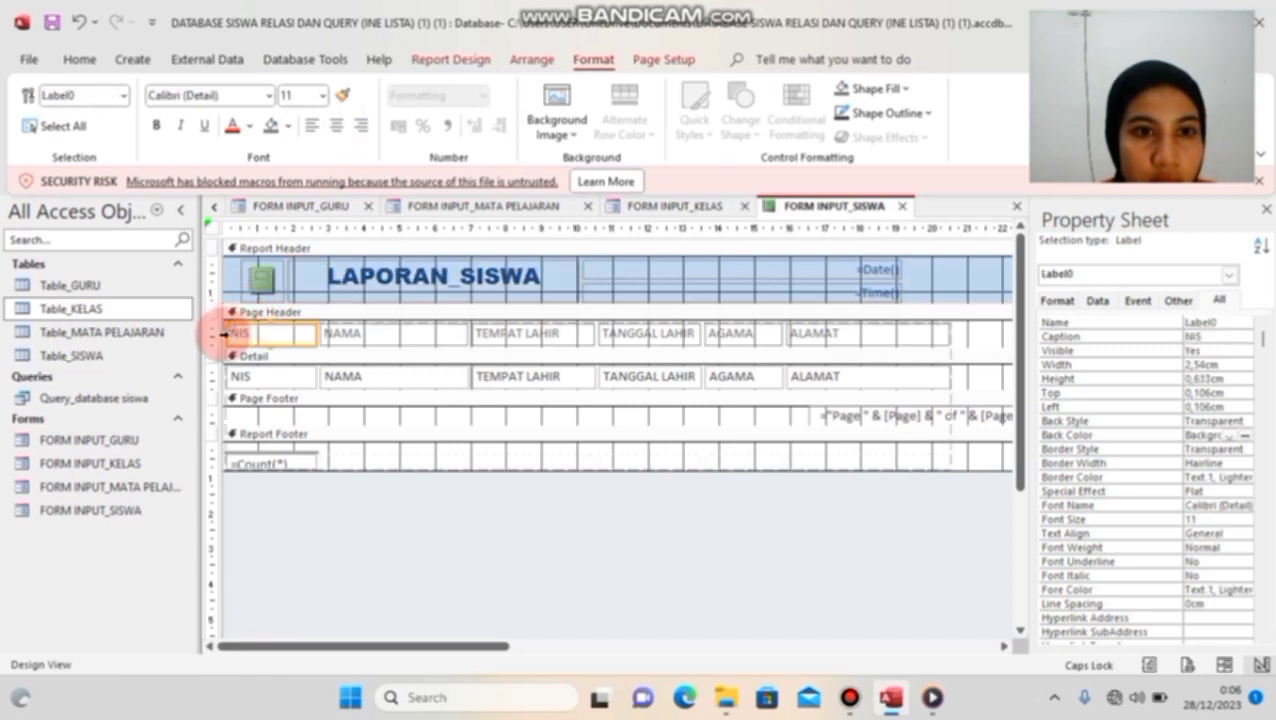
pyautogui.click(224, 330)
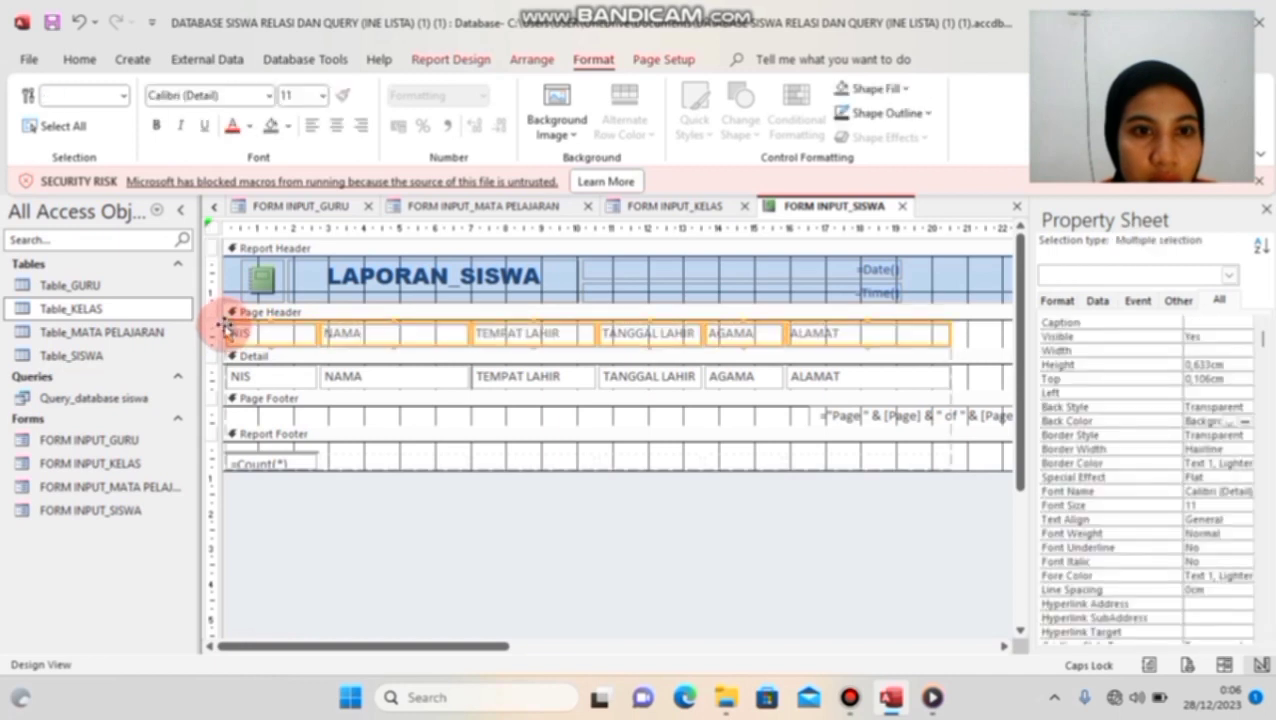
pyautogui.click(228, 326)
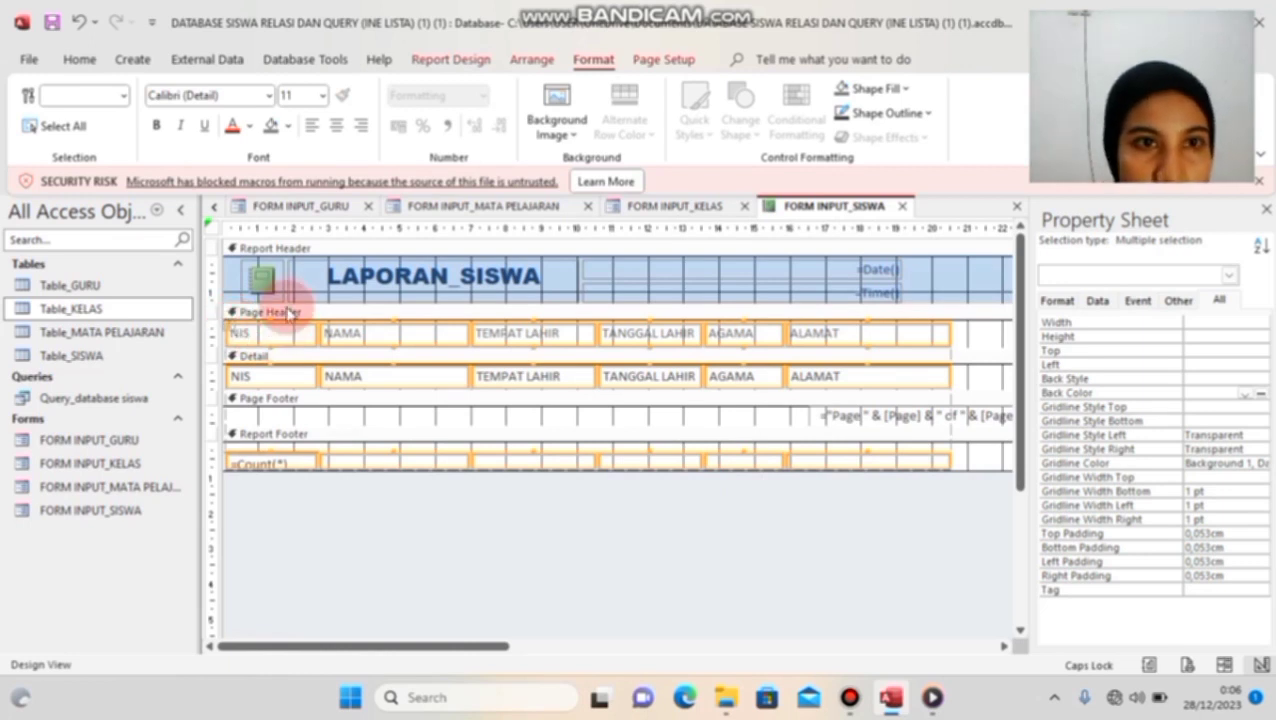
pyautogui.click(269, 96)
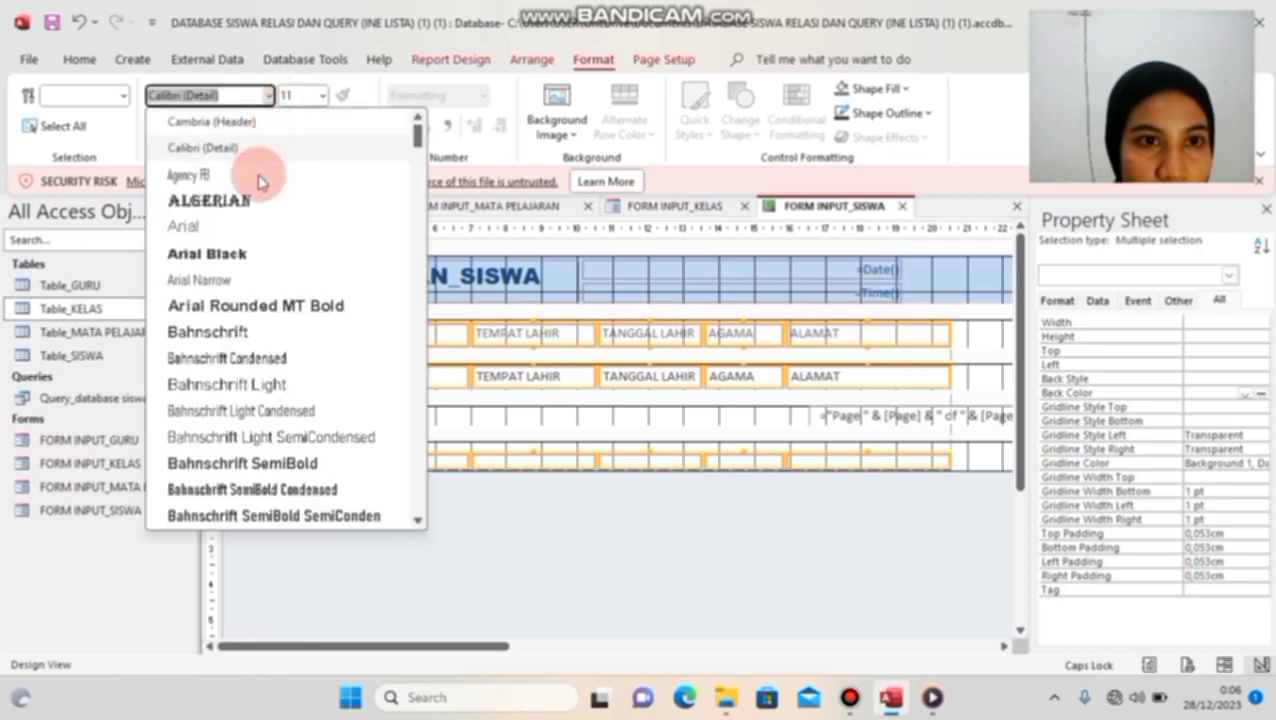
pyautogui.click(237, 256)
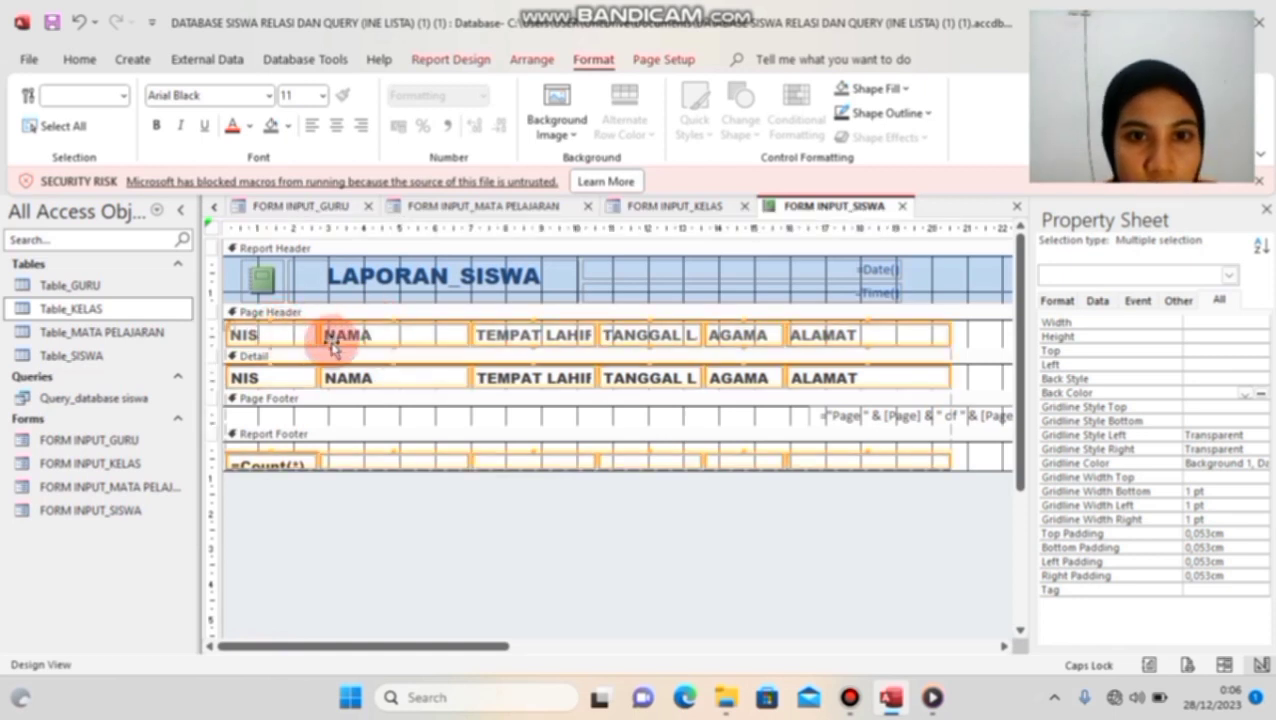
# Step: Replace the report header's logo with the picture IMG_20231222_205728 and set its size mode to Zoom
pyautogui.click(259, 275)
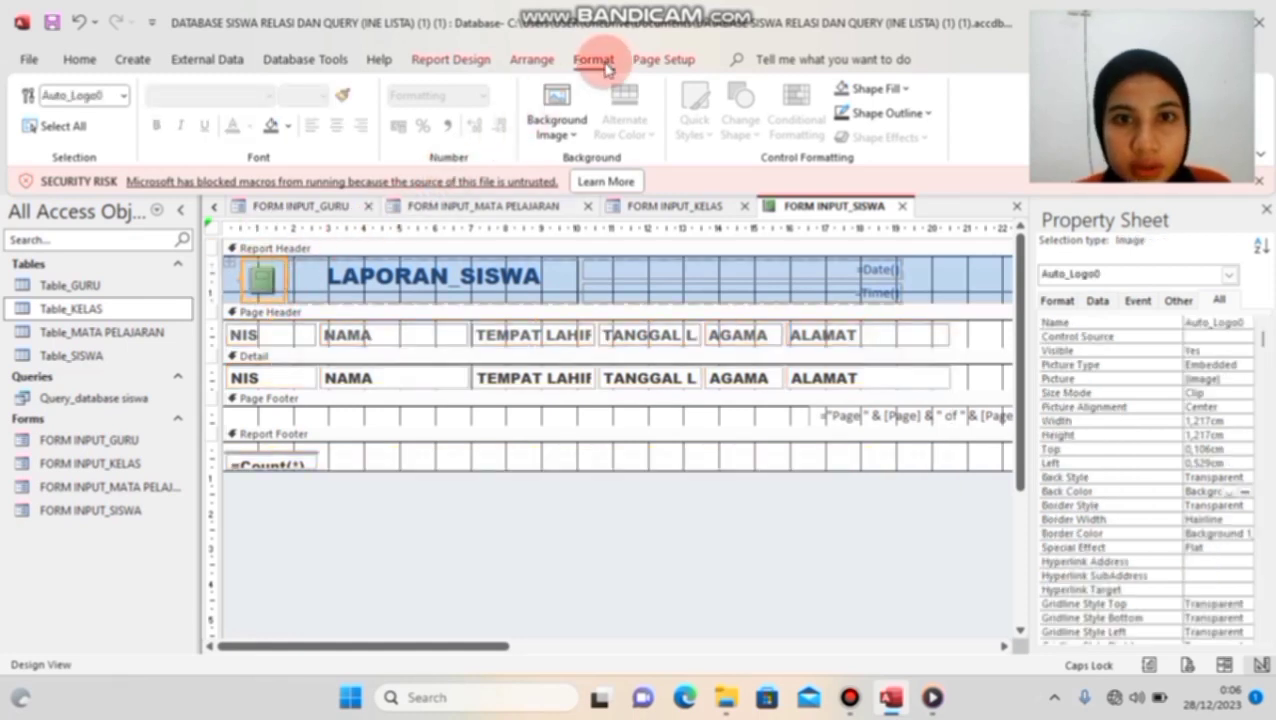
pyautogui.click(428, 61)
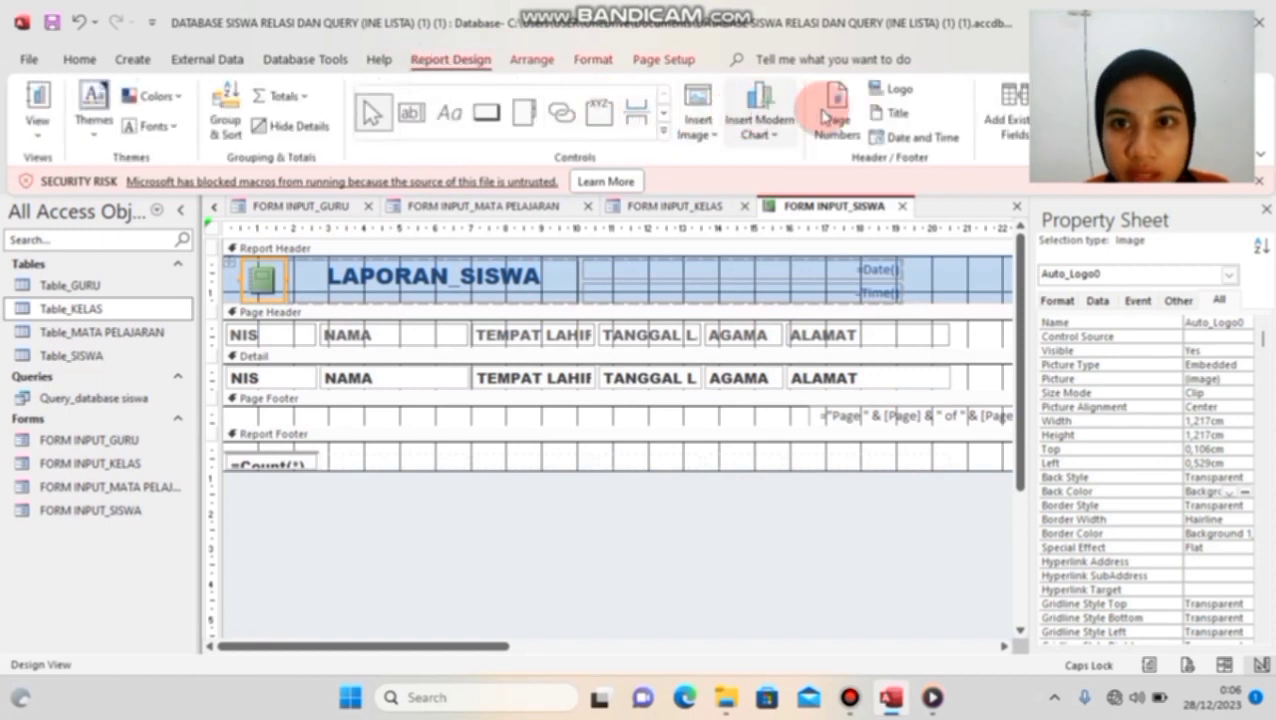
pyautogui.click(895, 90)
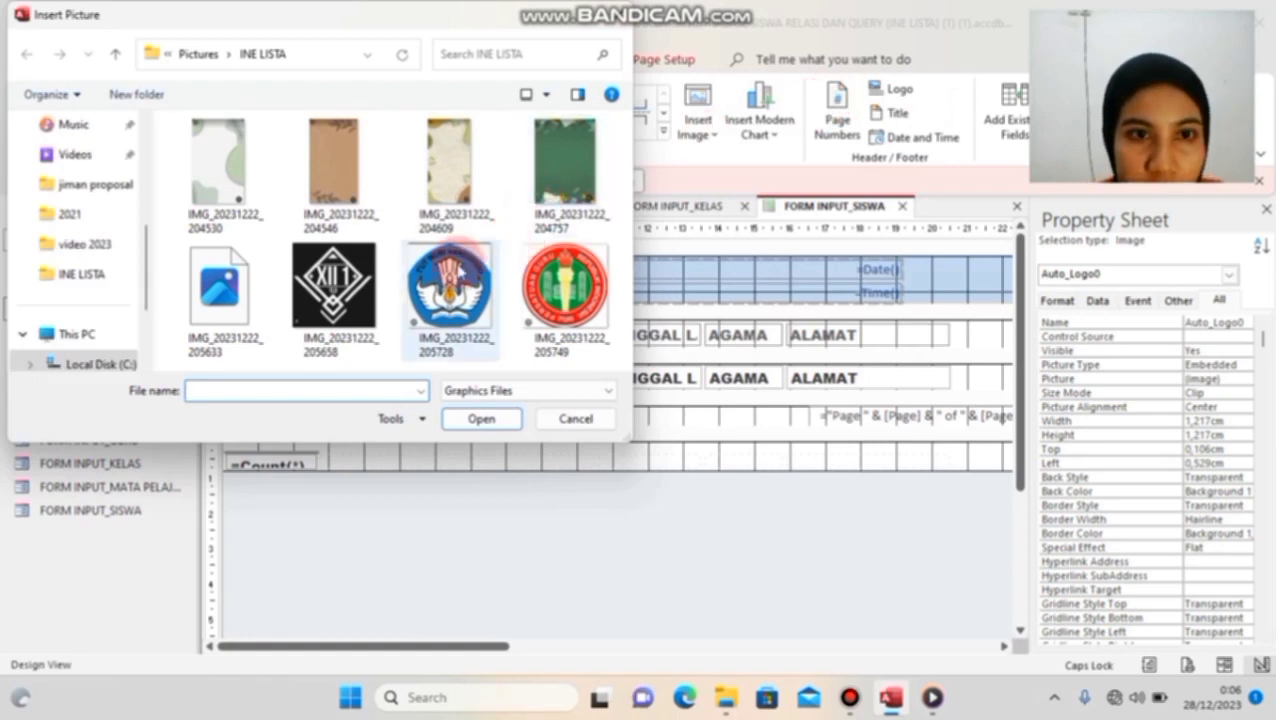
pyautogui.doubleClick(458, 272)
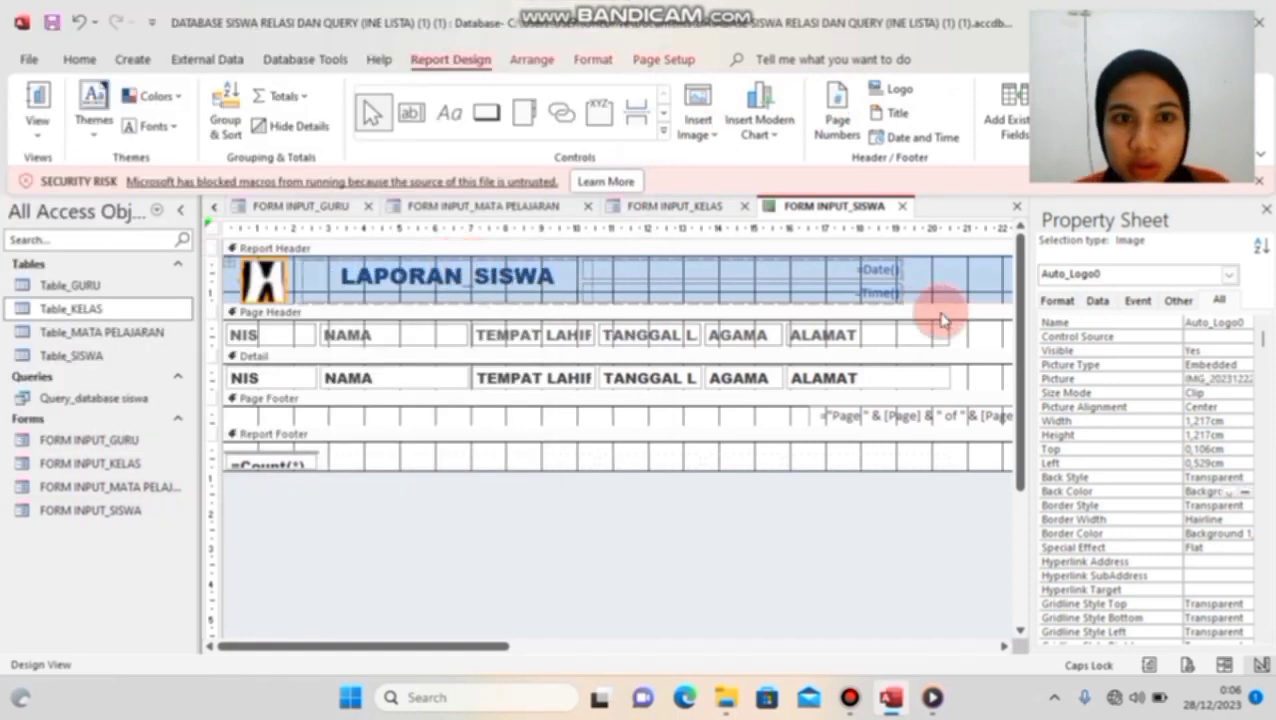
pyautogui.click(1236, 393)
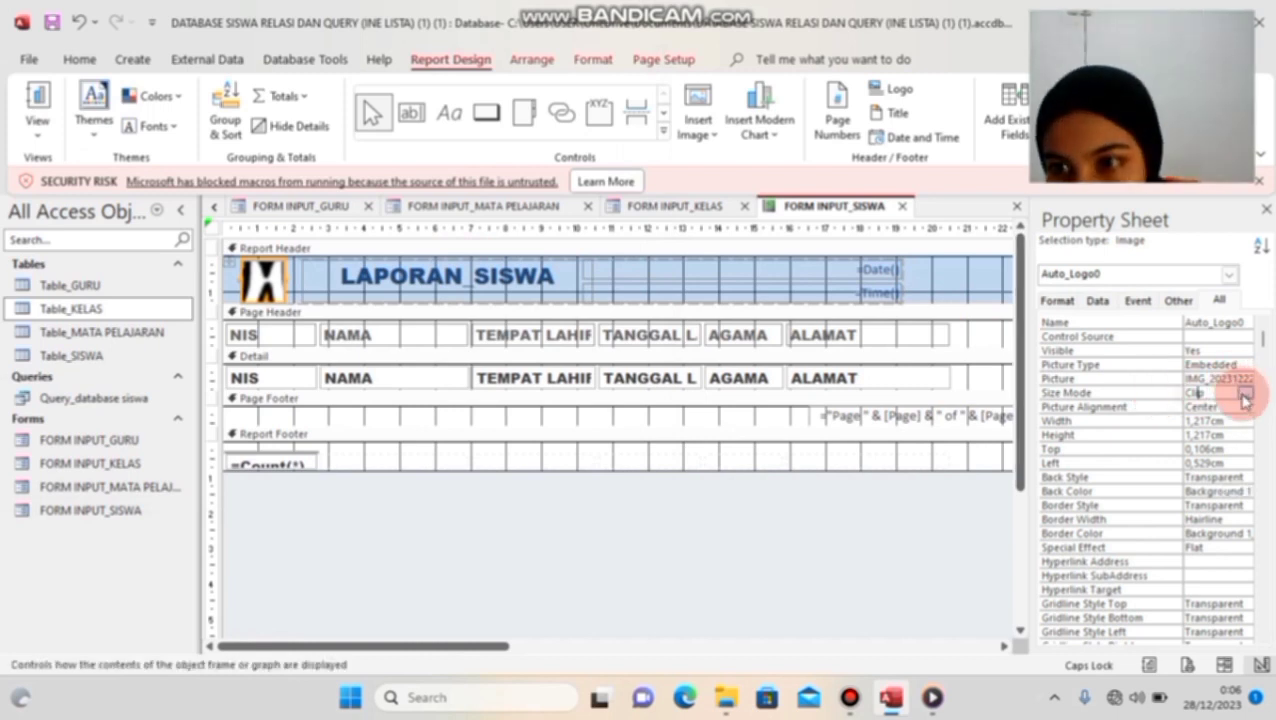
pyautogui.click(1244, 398)
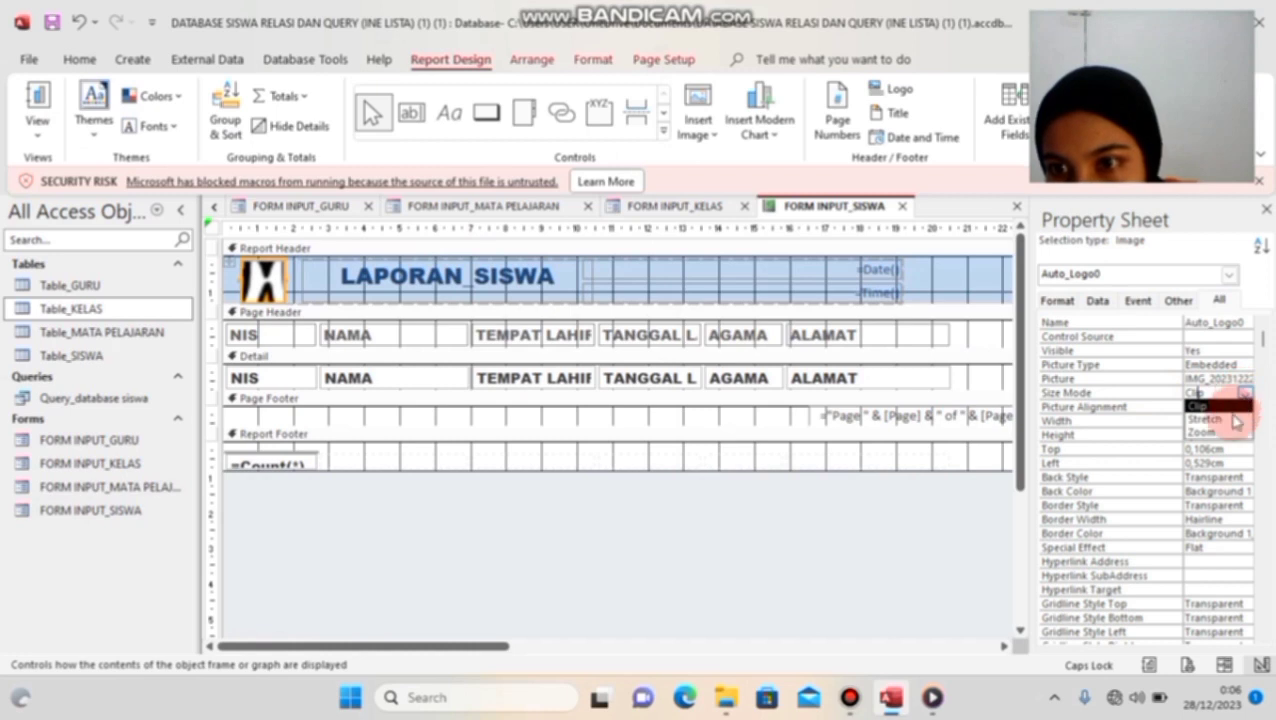
pyautogui.click(1228, 433)
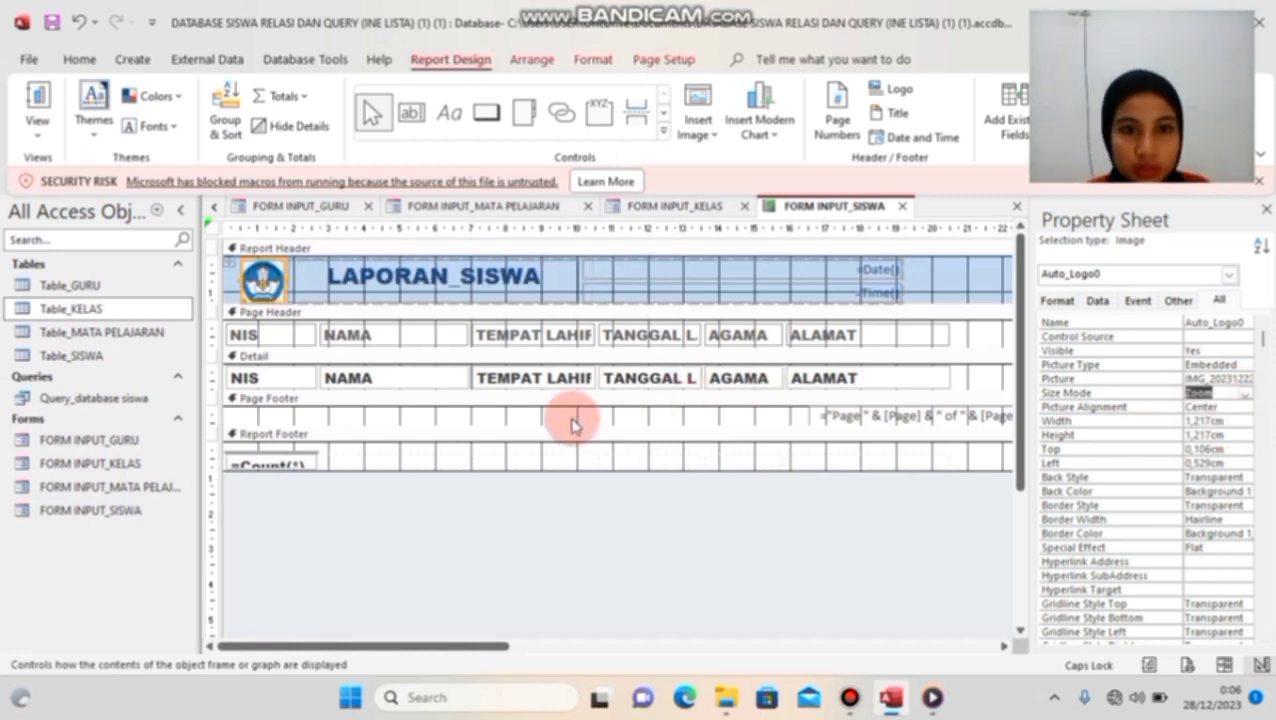
# Step: Open the report in Report View and examine the table's columns and the count box below the NIS column
pyautogui.click(40, 136)
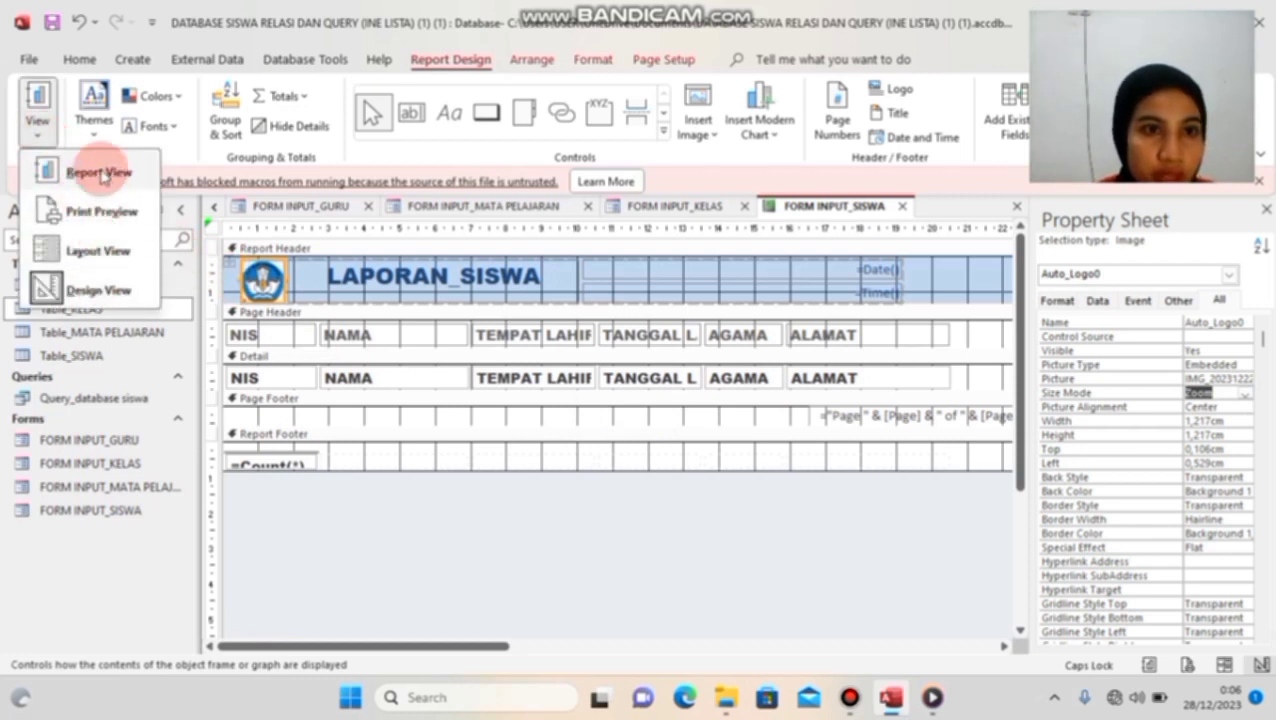
pyautogui.click(99, 171)
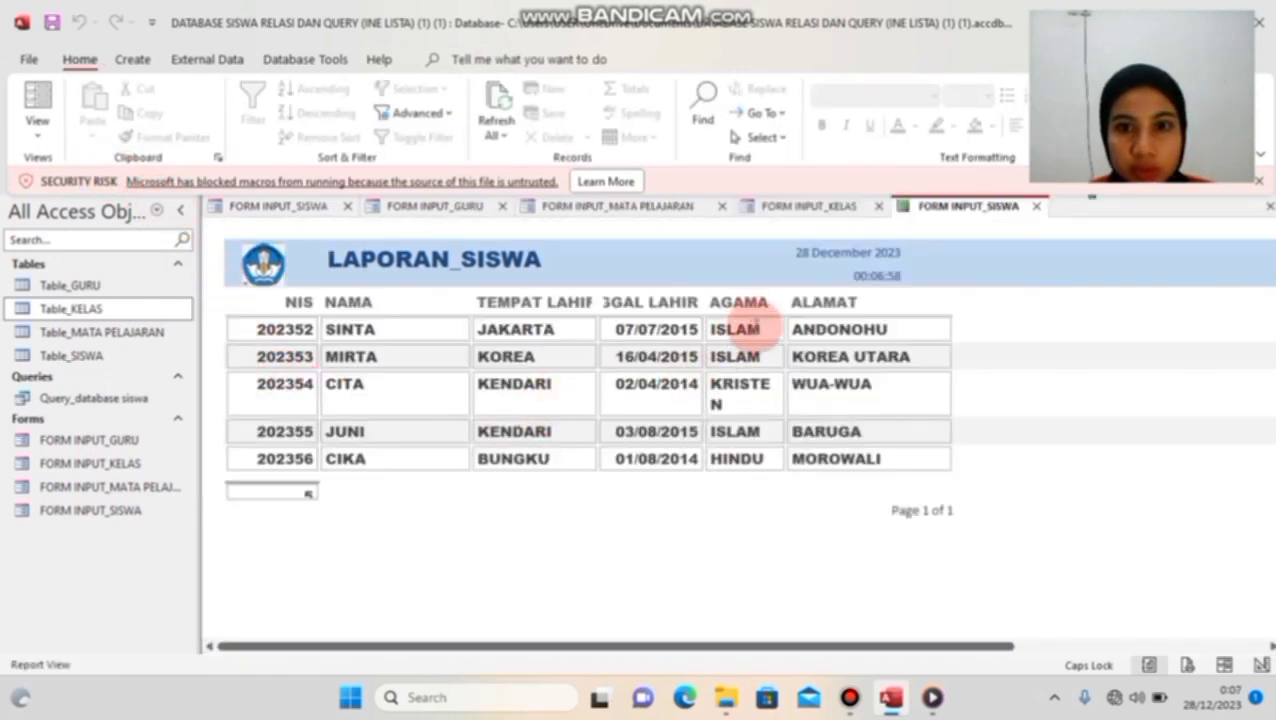
pyautogui.click(760, 328)
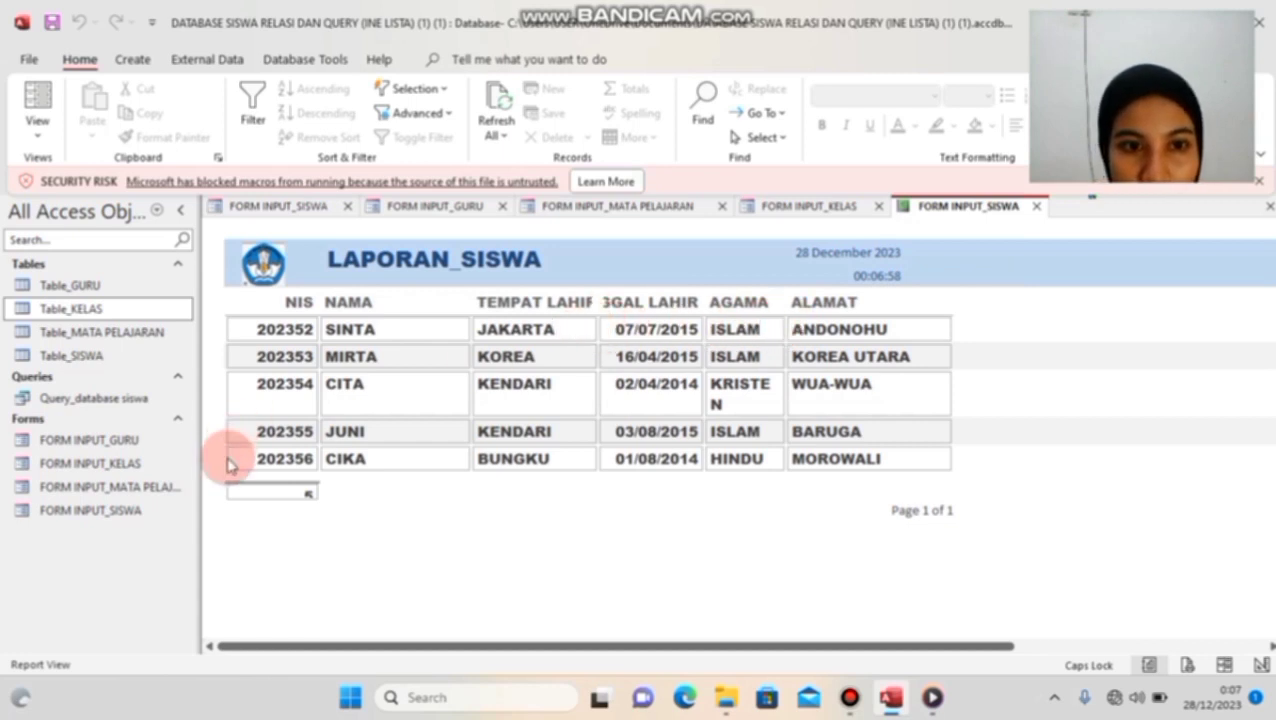
pyautogui.click(268, 491)
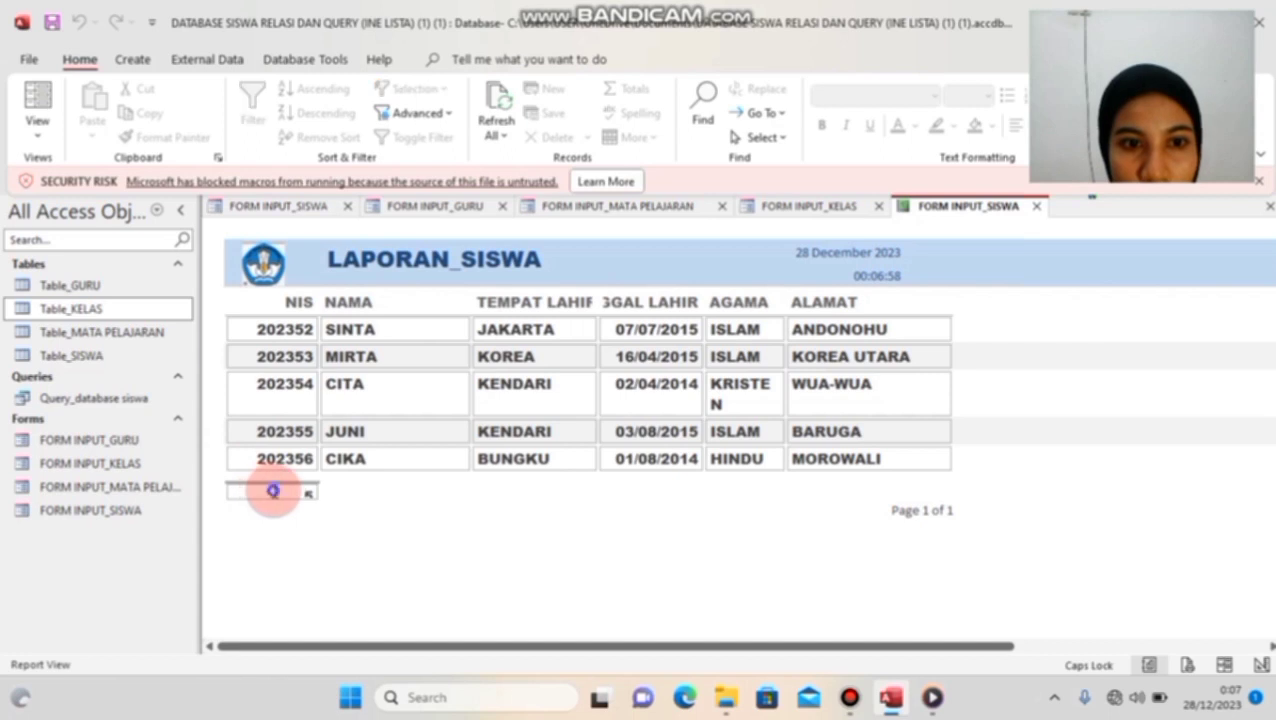
pyautogui.rightClick(274, 493)
pyautogui.click(273, 495)
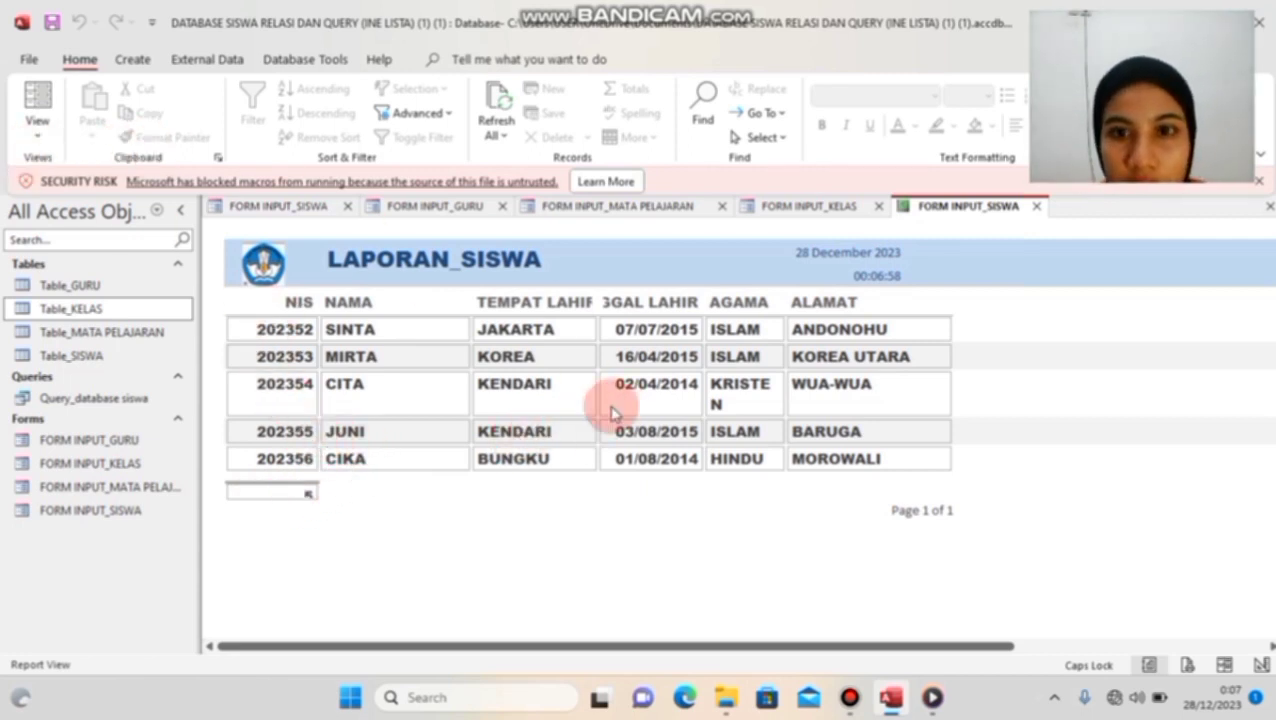
# Step: Narrow the report's ALAMAT column to about 3.4 cm in Design View, and return to Report View
pyautogui.click(37, 128)
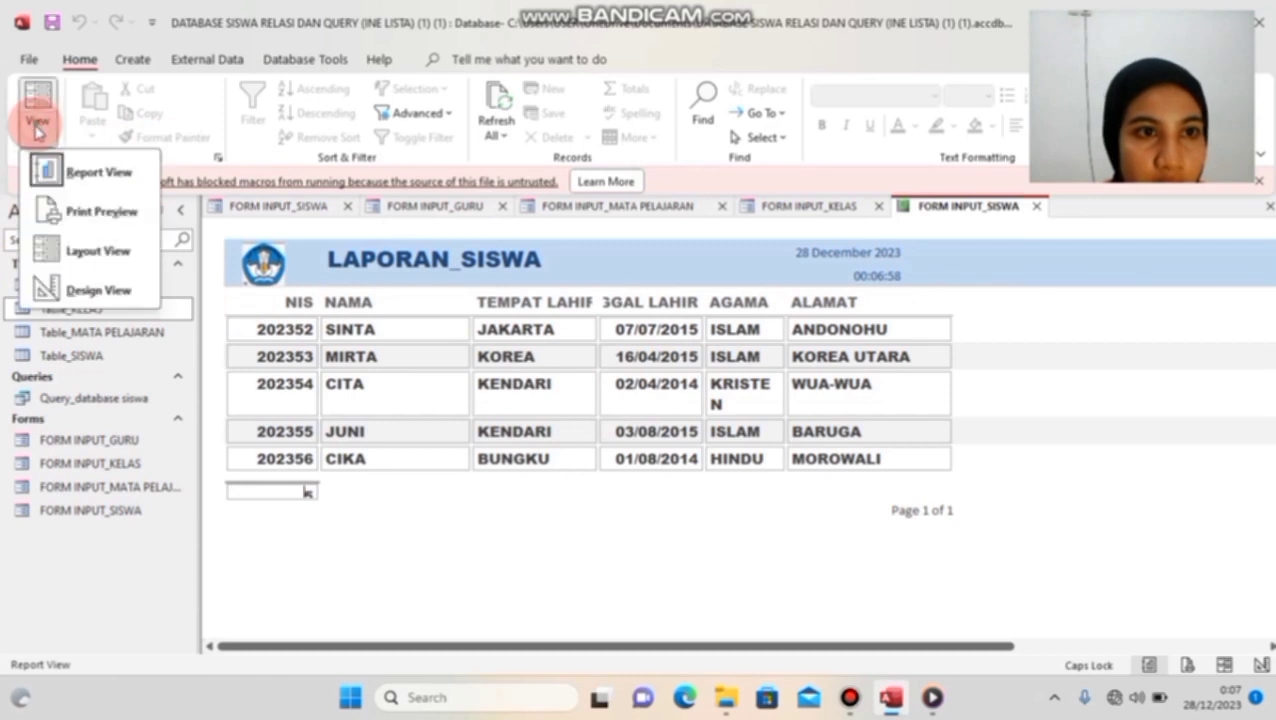
pyautogui.click(72, 286)
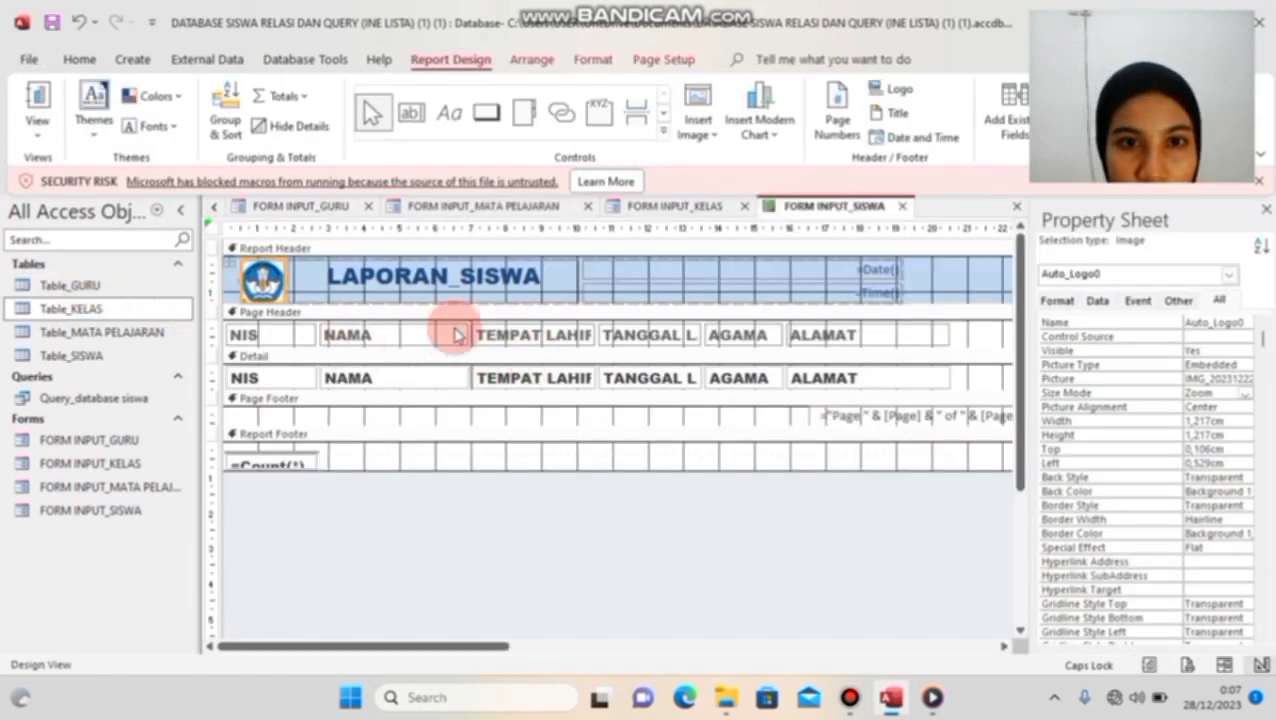
pyautogui.click(441, 334)
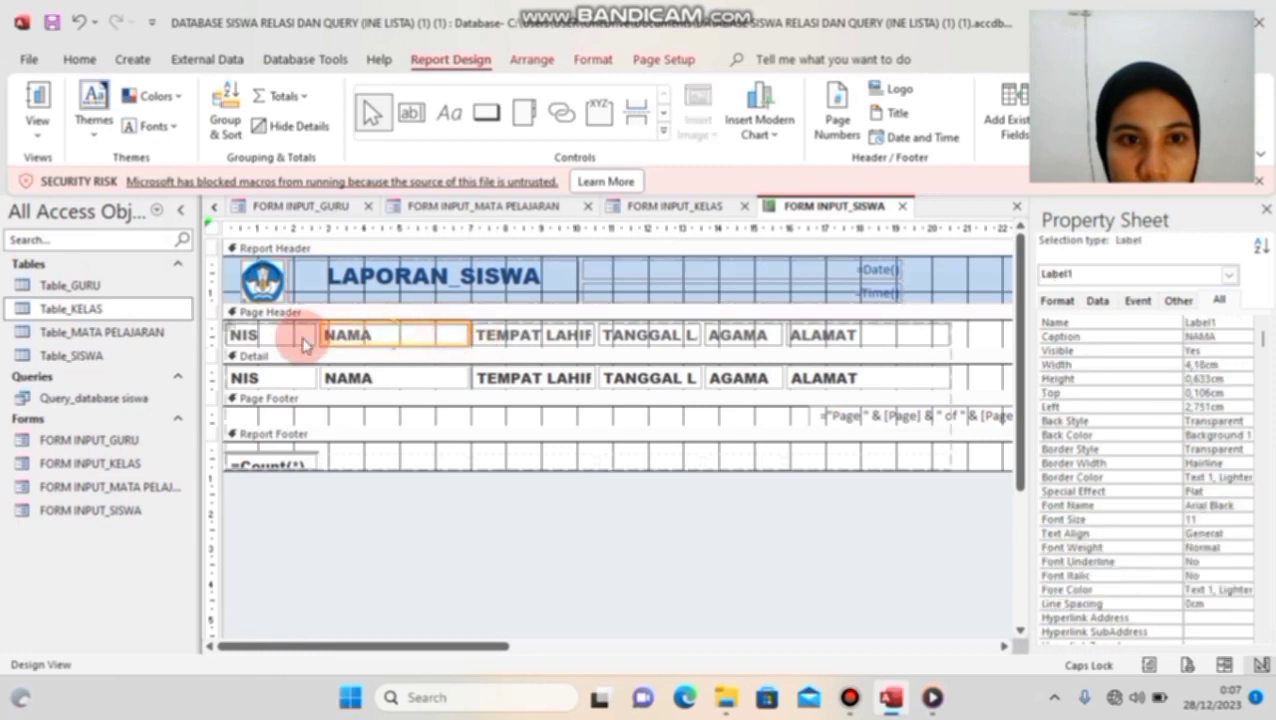
pyautogui.click(228, 329)
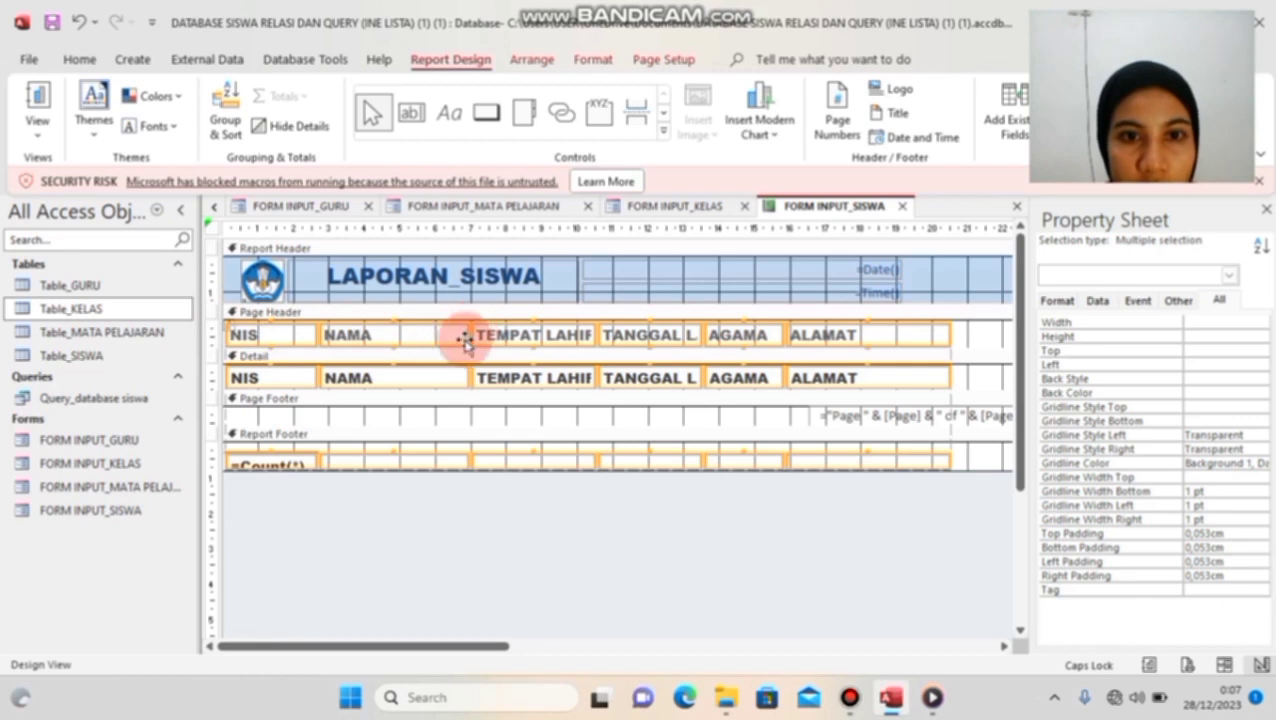
pyautogui.moveTo(466, 335); pyautogui.dragTo(443, 347)
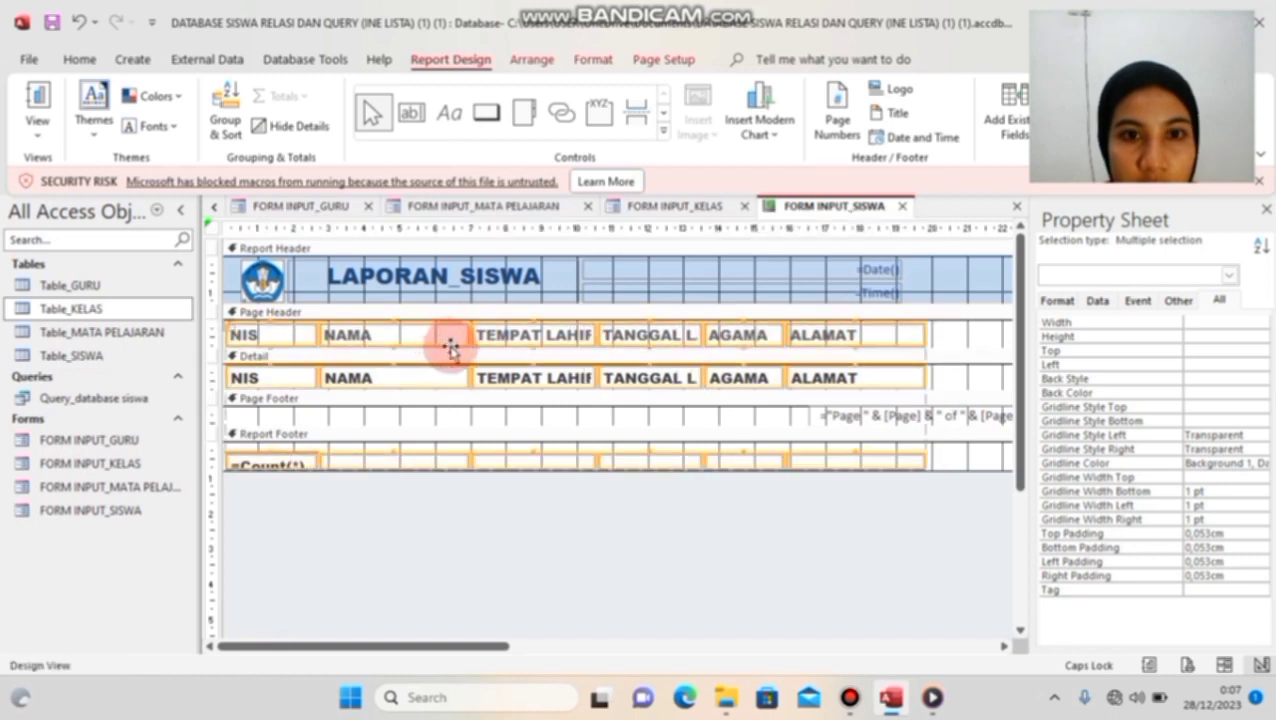
pyautogui.moveTo(478, 333); pyautogui.dragTo(472, 335)
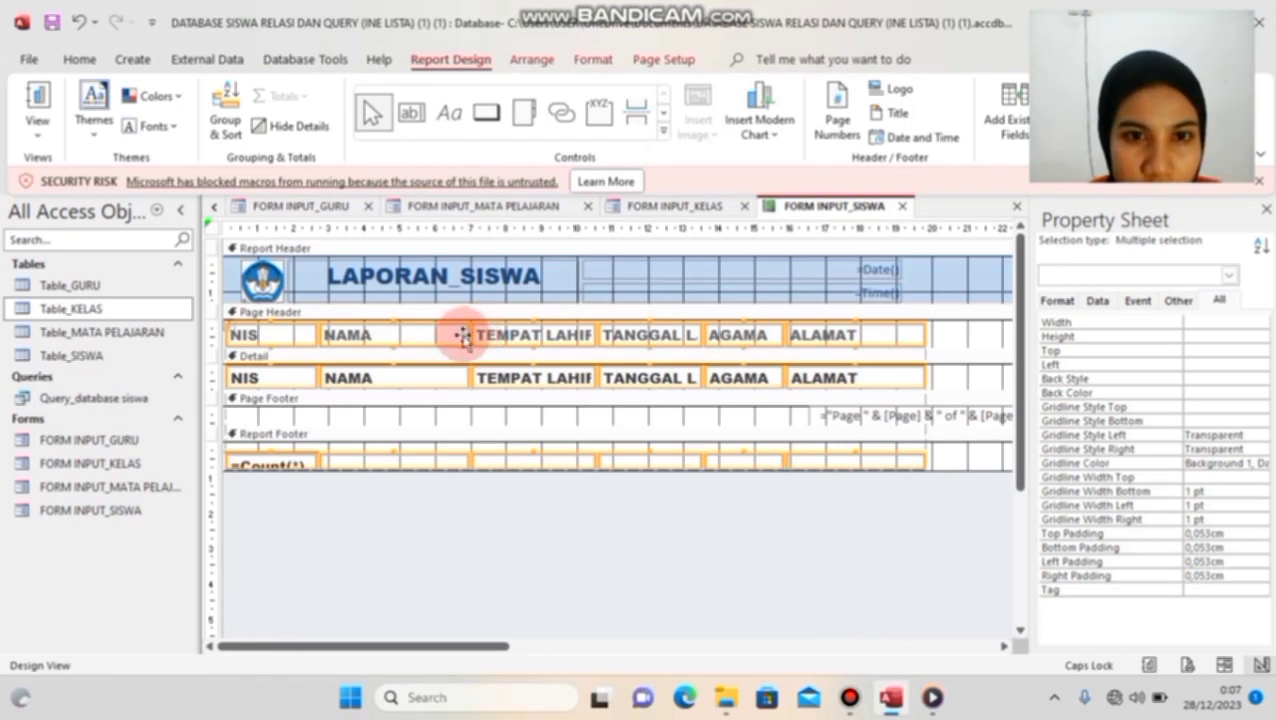
pyautogui.moveTo(465, 334); pyautogui.dragTo(450, 338)
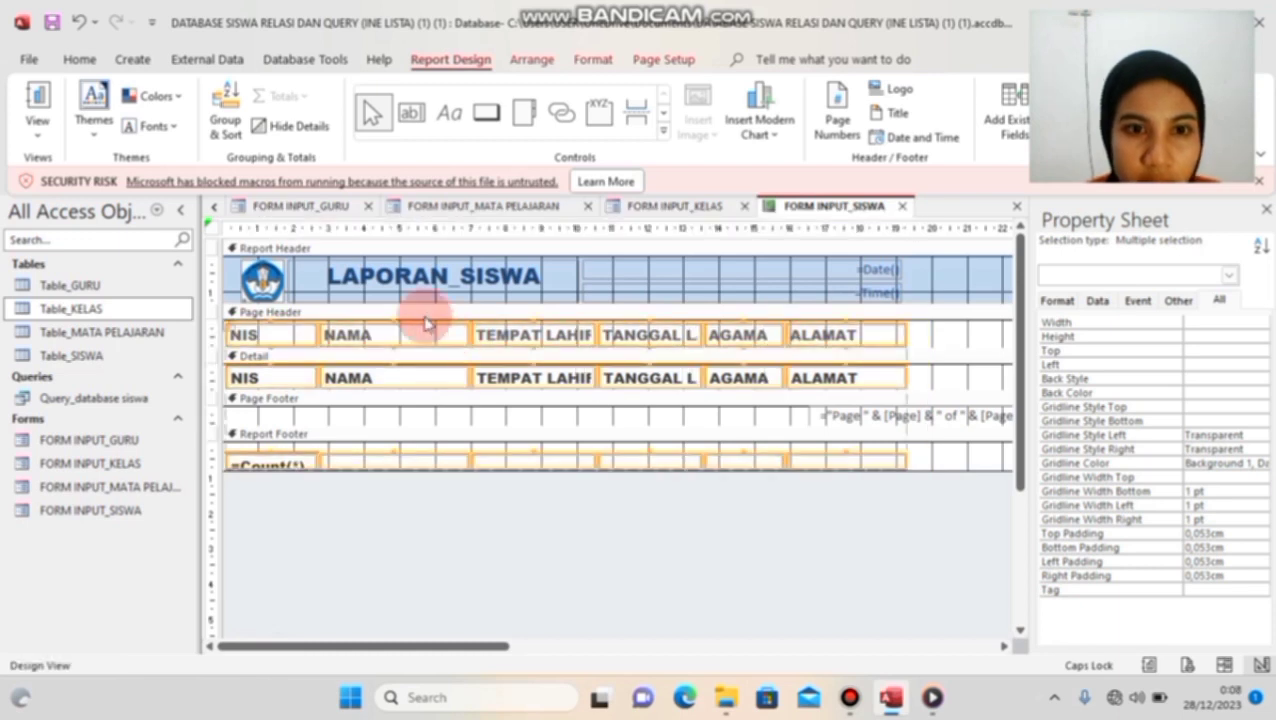
pyautogui.click(45, 135)
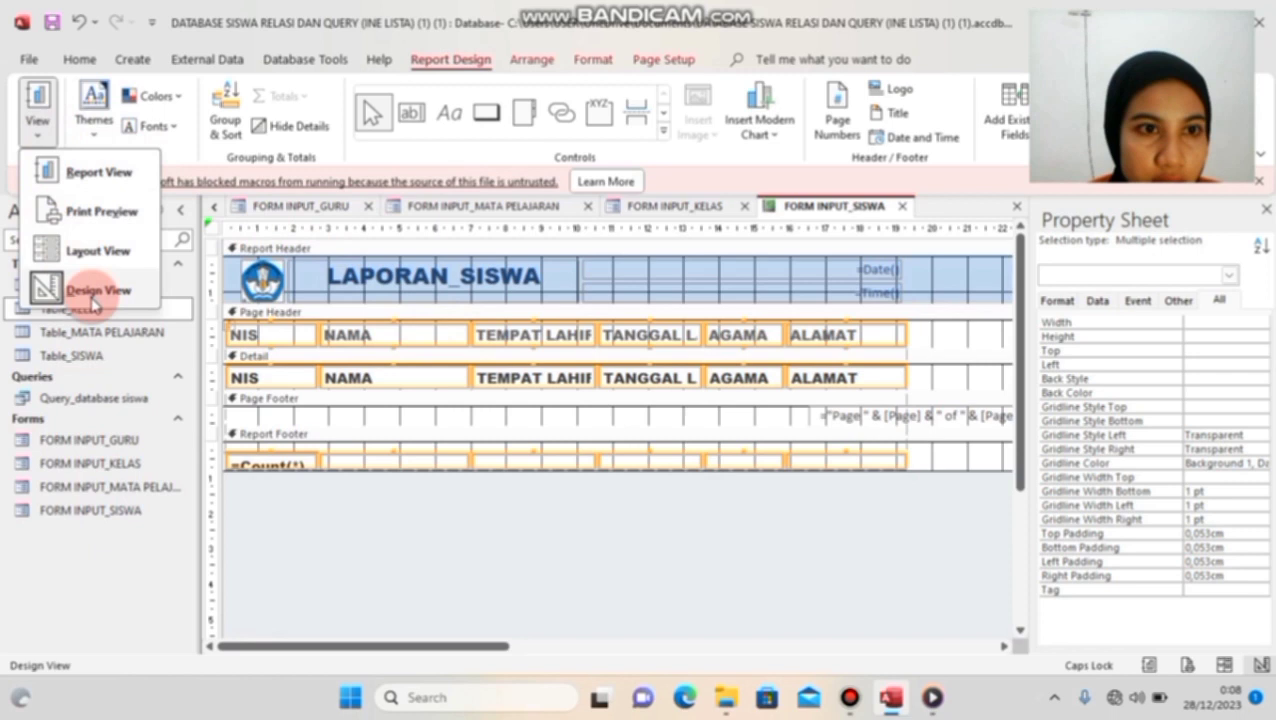
pyautogui.click(75, 172)
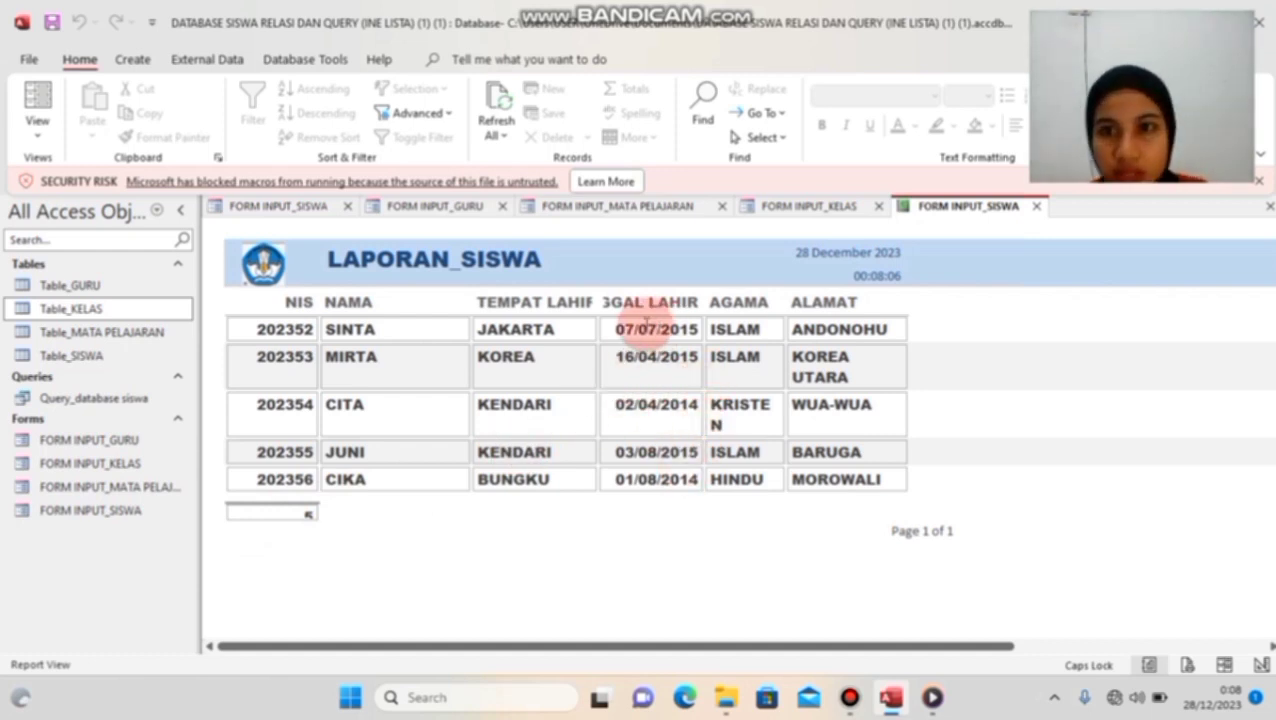
# Step: Save the report under the name LAPORAN_SISWA
pyautogui.rightClick(911, 207)
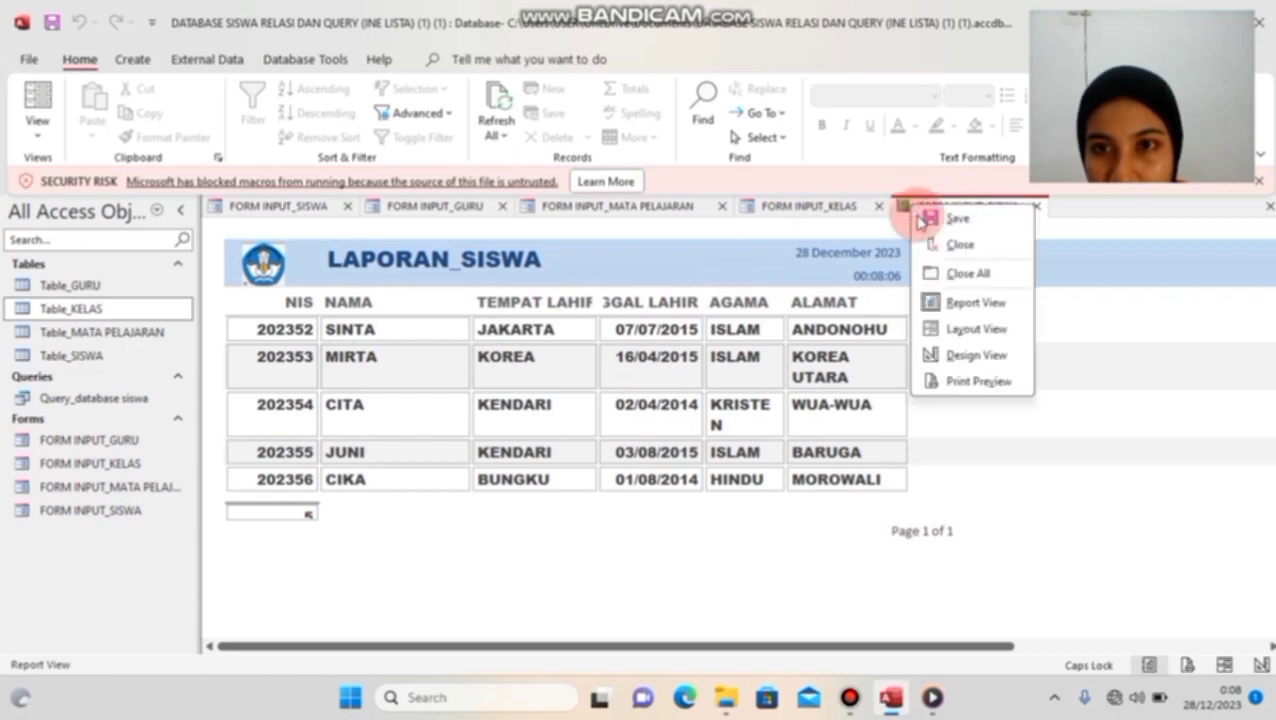
pyautogui.click(933, 218)
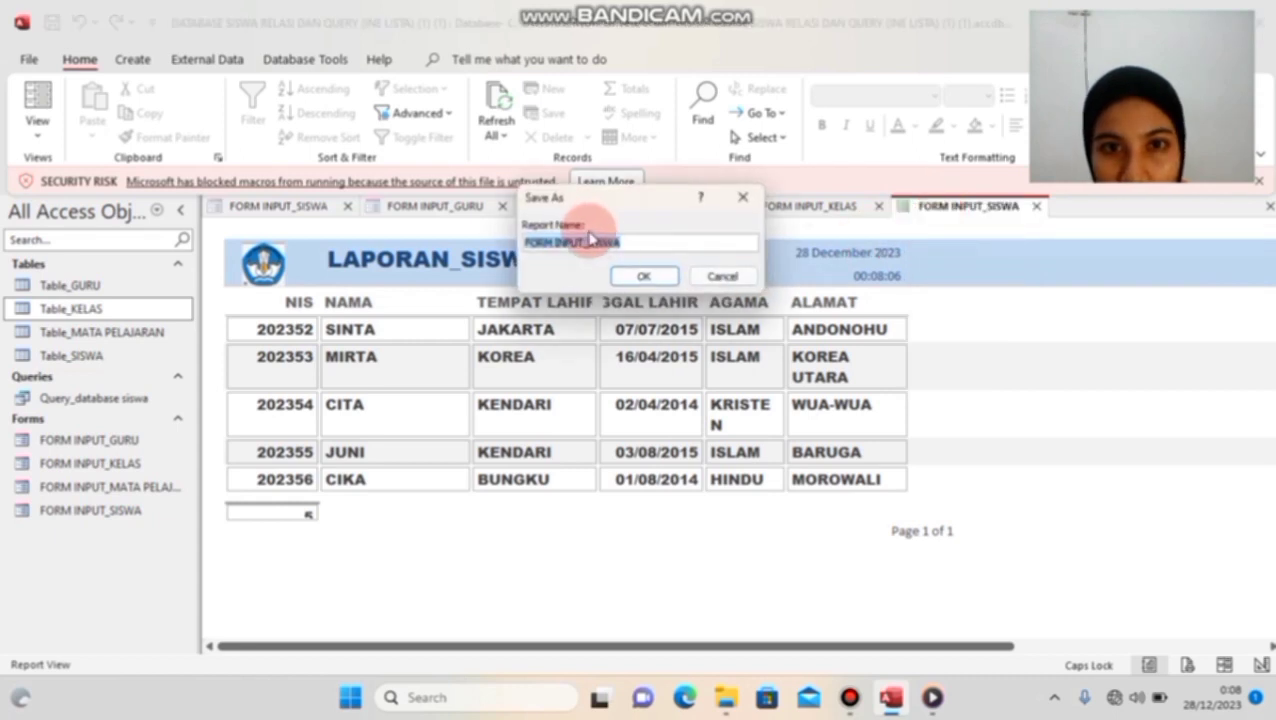
pyautogui.click(587, 243)
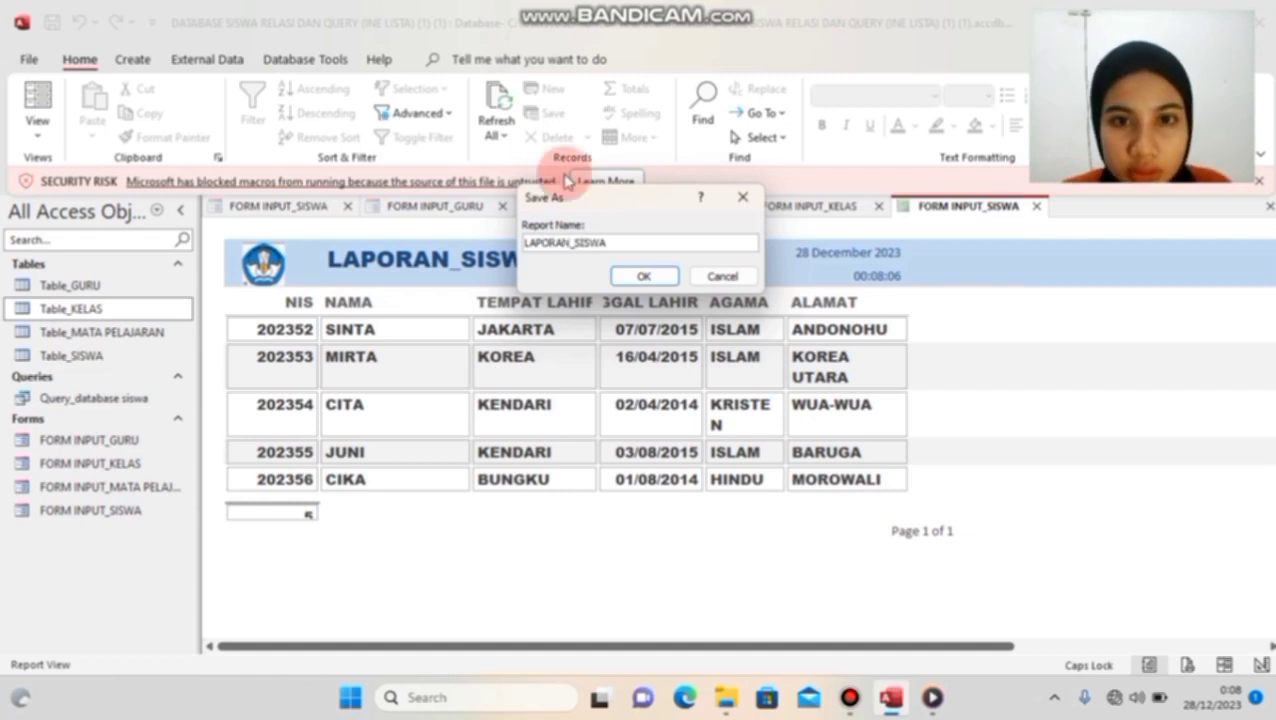
pyautogui.click(637, 279)
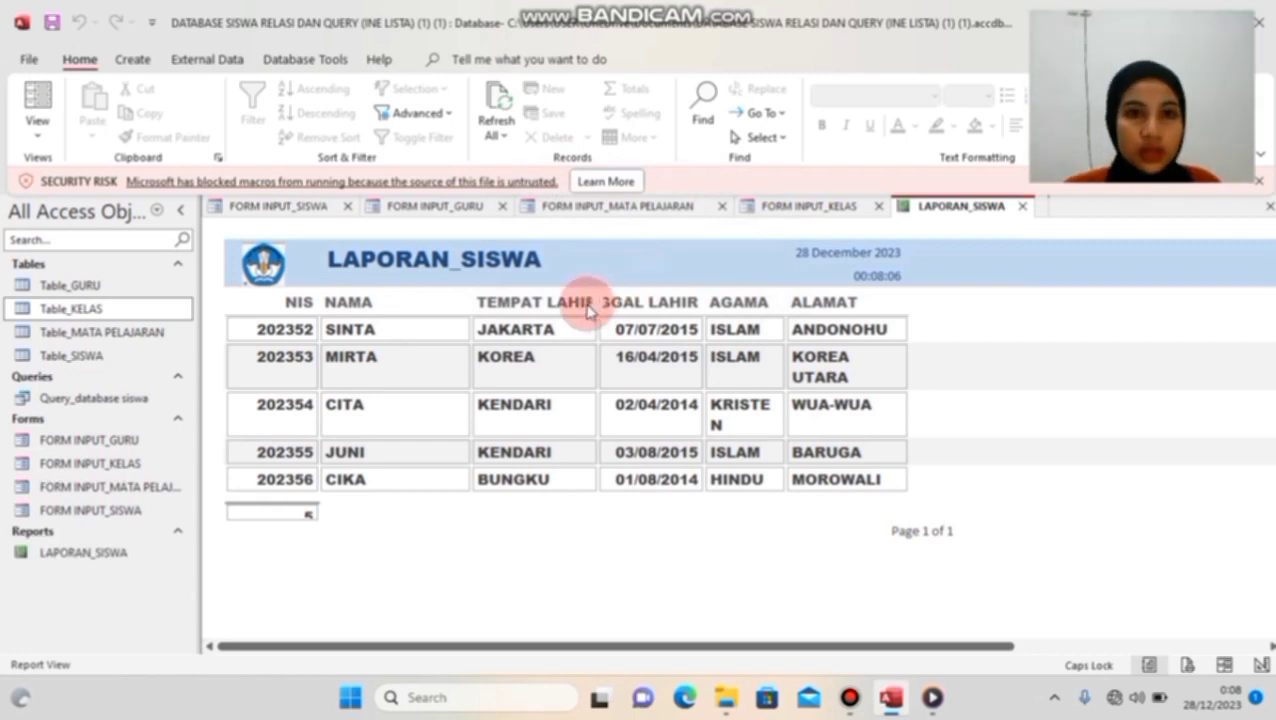
# Step: Close the FORM INPUT_SISWA form and create a new report from the FORM INPUT_GURU form
pyautogui.click(347, 207)
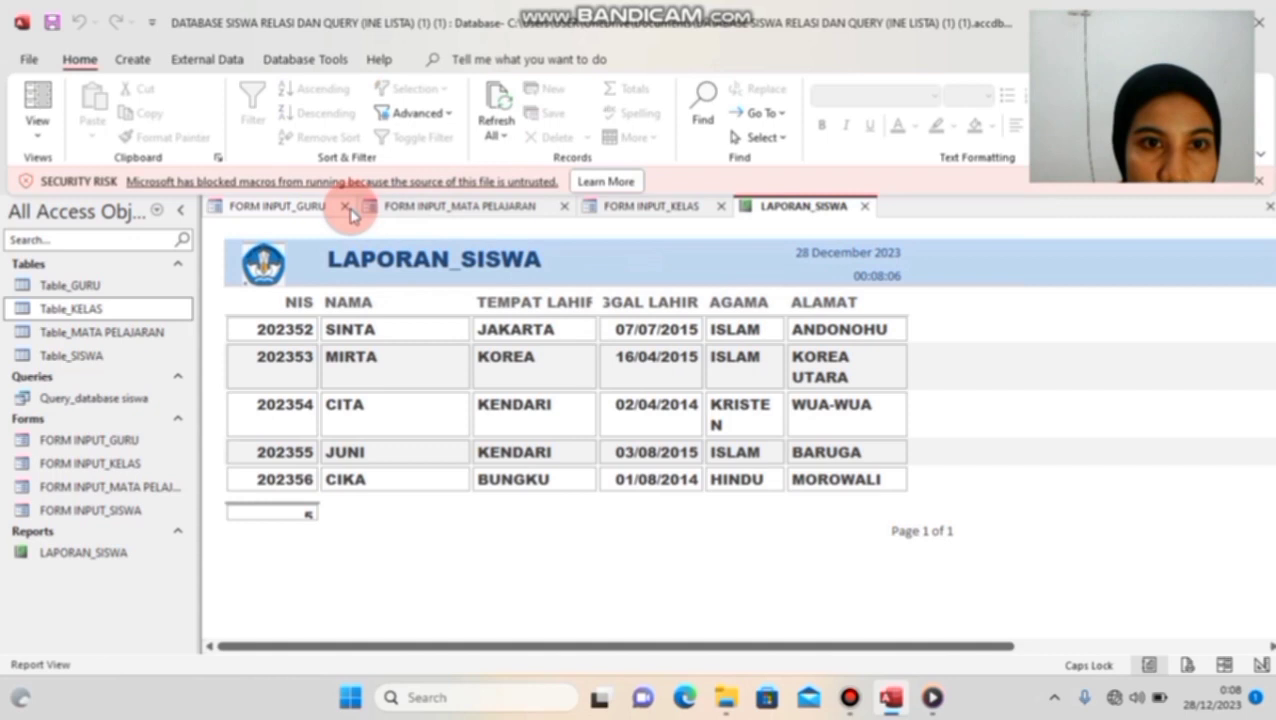
pyautogui.click(270, 212)
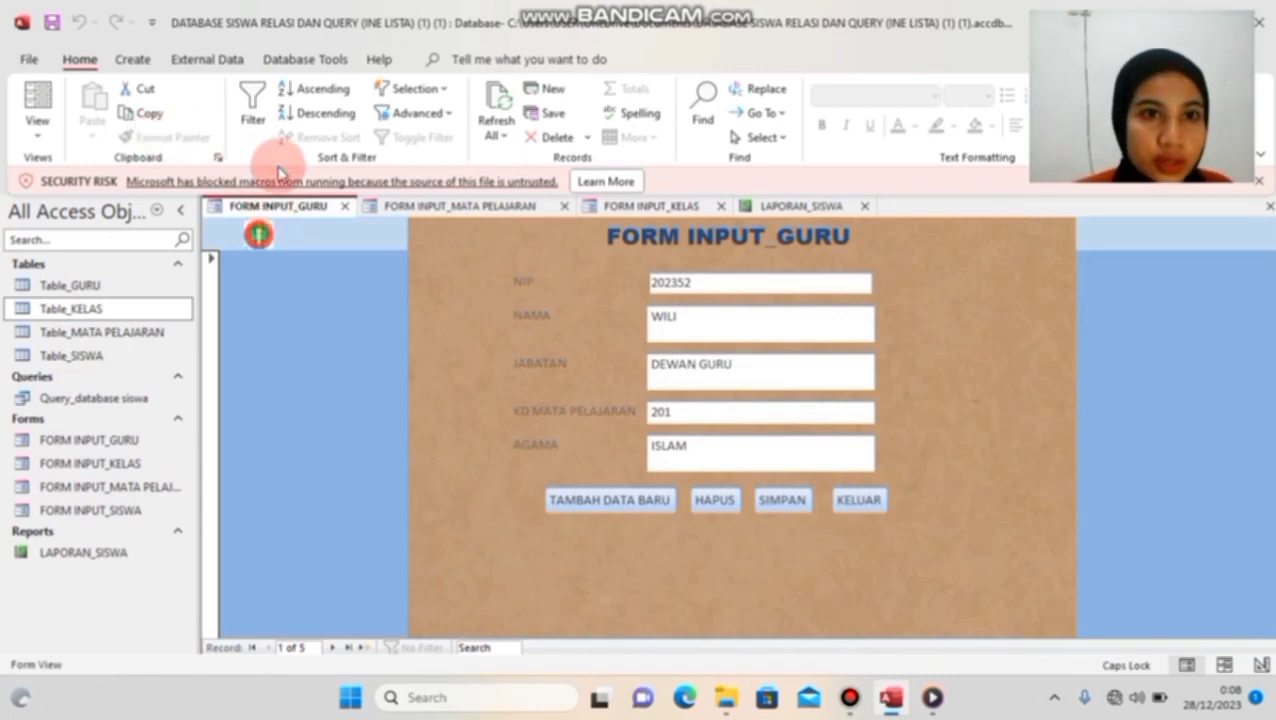
pyautogui.click(130, 60)
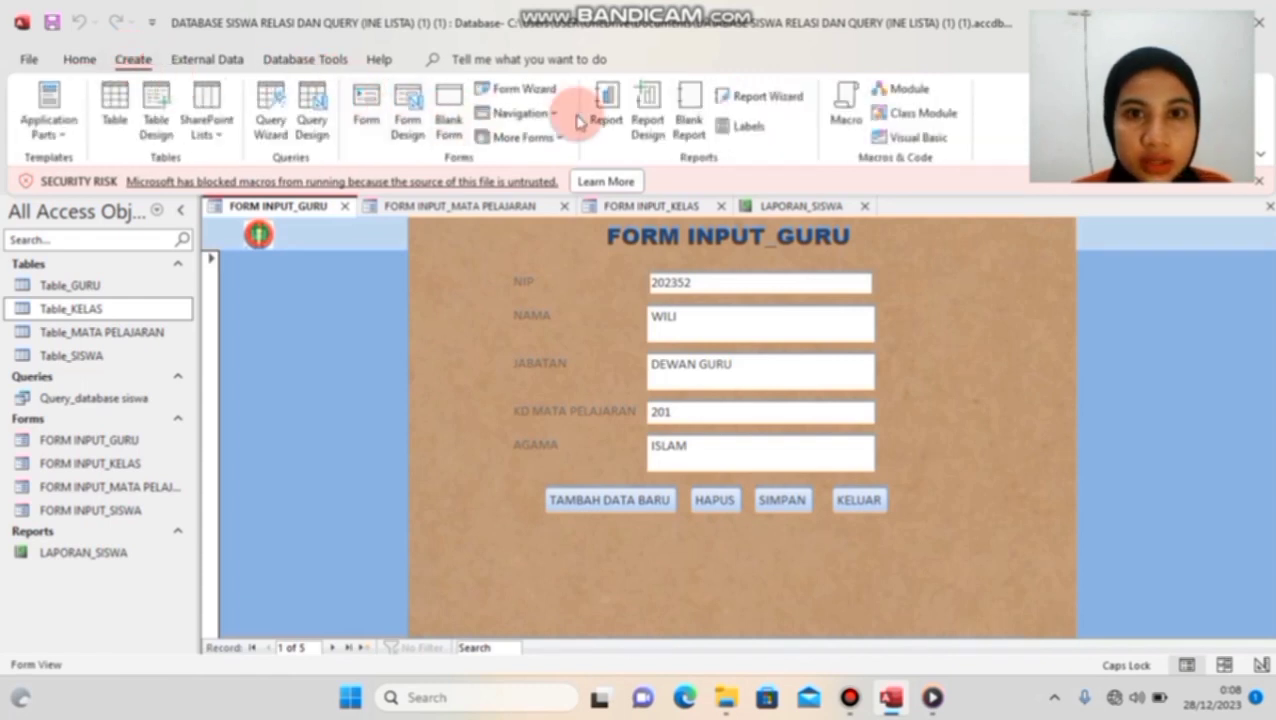
pyautogui.click(606, 105)
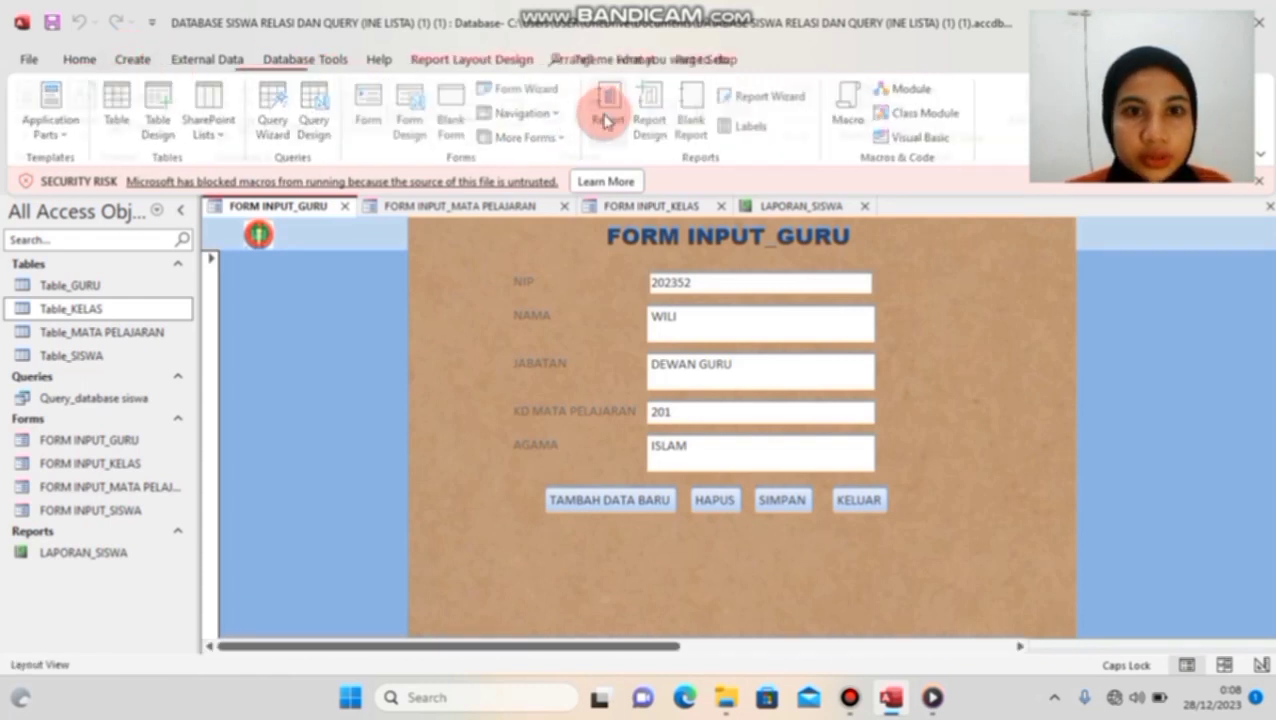
# Step: Narrow the report's NAMA column to about 4 cm, JABATAN to about 4.6 cm and AGAMA to about 4.3 cm
pyautogui.click(506, 322)
pyautogui.moveTo(520, 330); pyautogui.dragTo(465, 333)
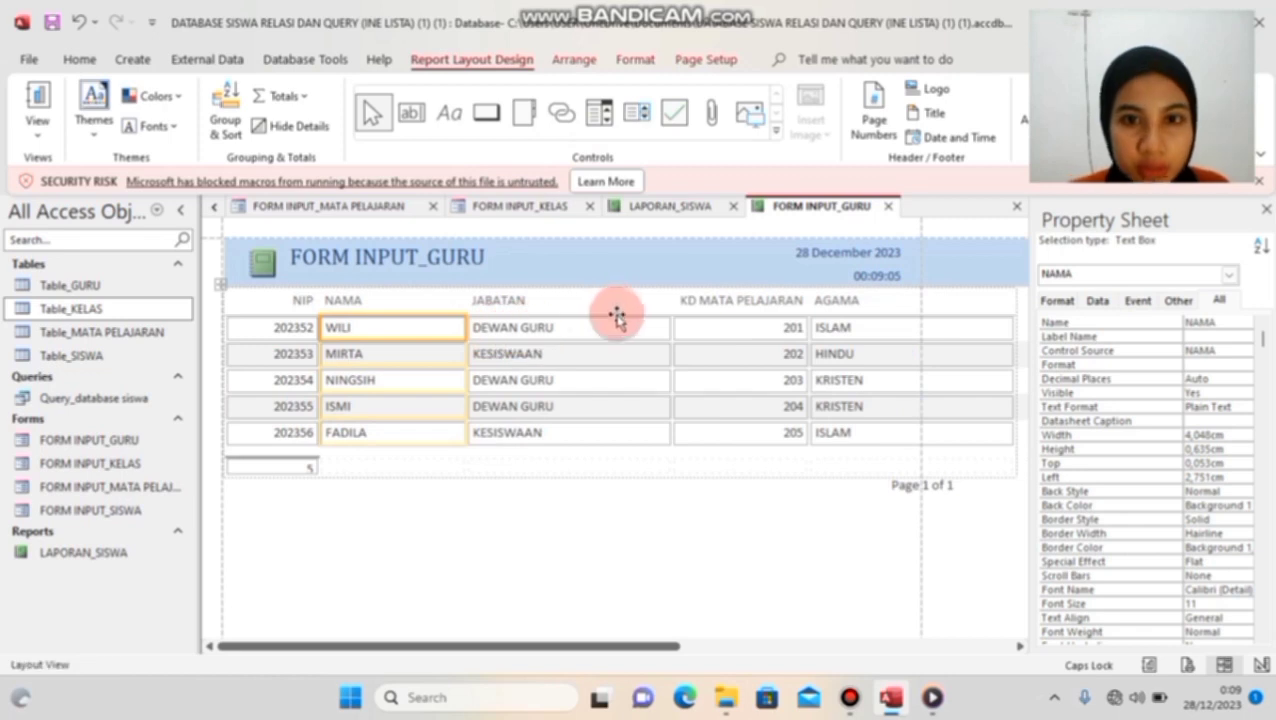
pyautogui.click(622, 332)
pyautogui.moveTo(672, 327); pyautogui.dragTo(632, 336)
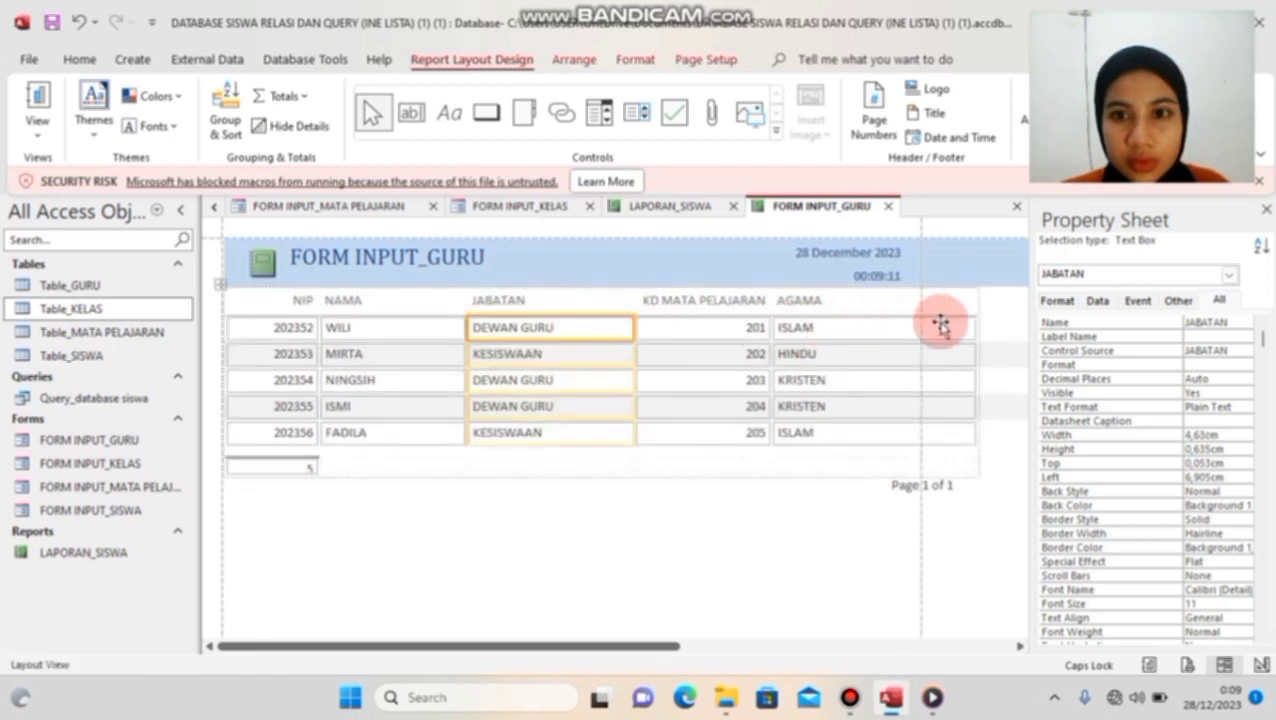
pyautogui.click(942, 326)
pyautogui.moveTo(978, 329); pyautogui.dragTo(928, 343)
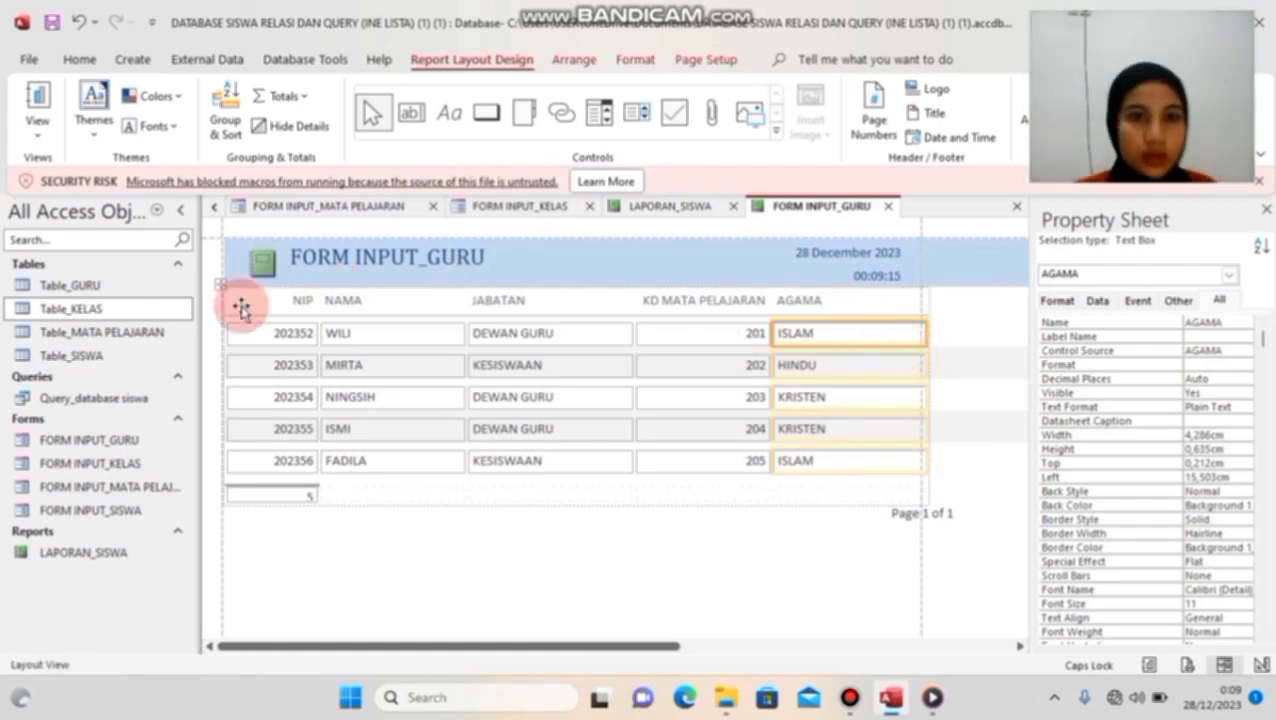
# Step: Open the report in Design View and change its header title to LAPORAN_GURU
pyautogui.click(35, 138)
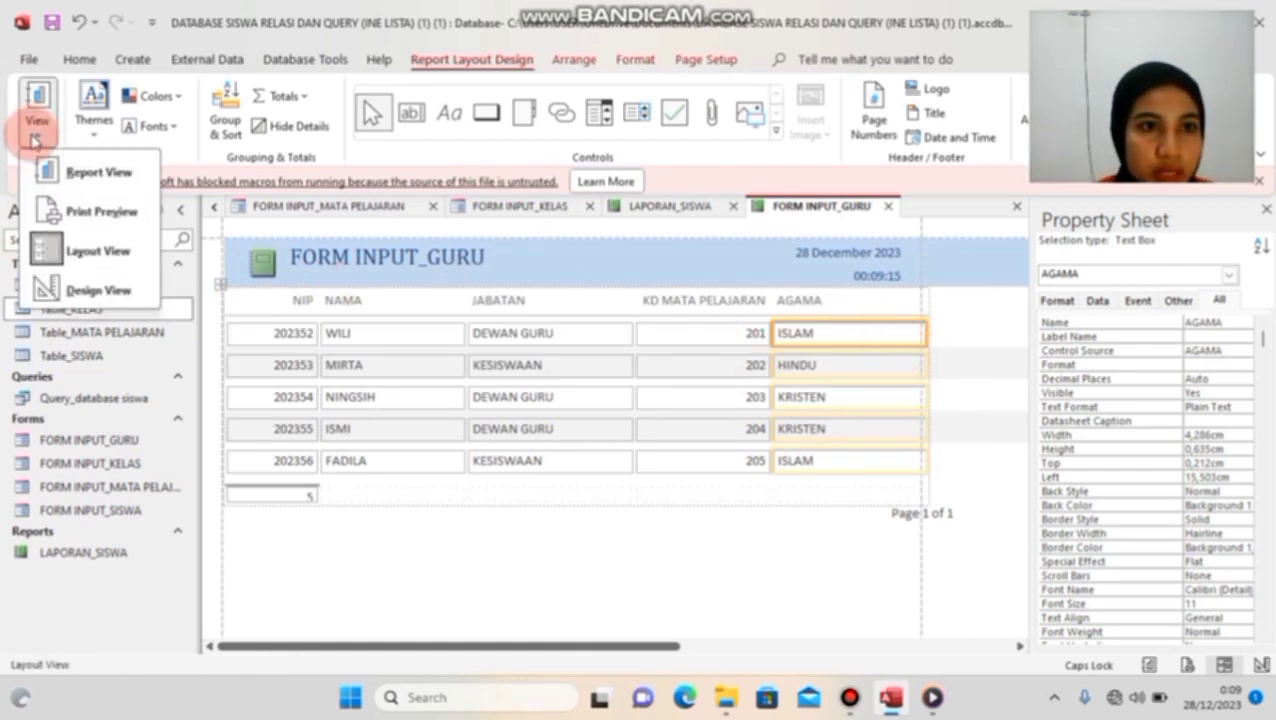
pyautogui.click(119, 284)
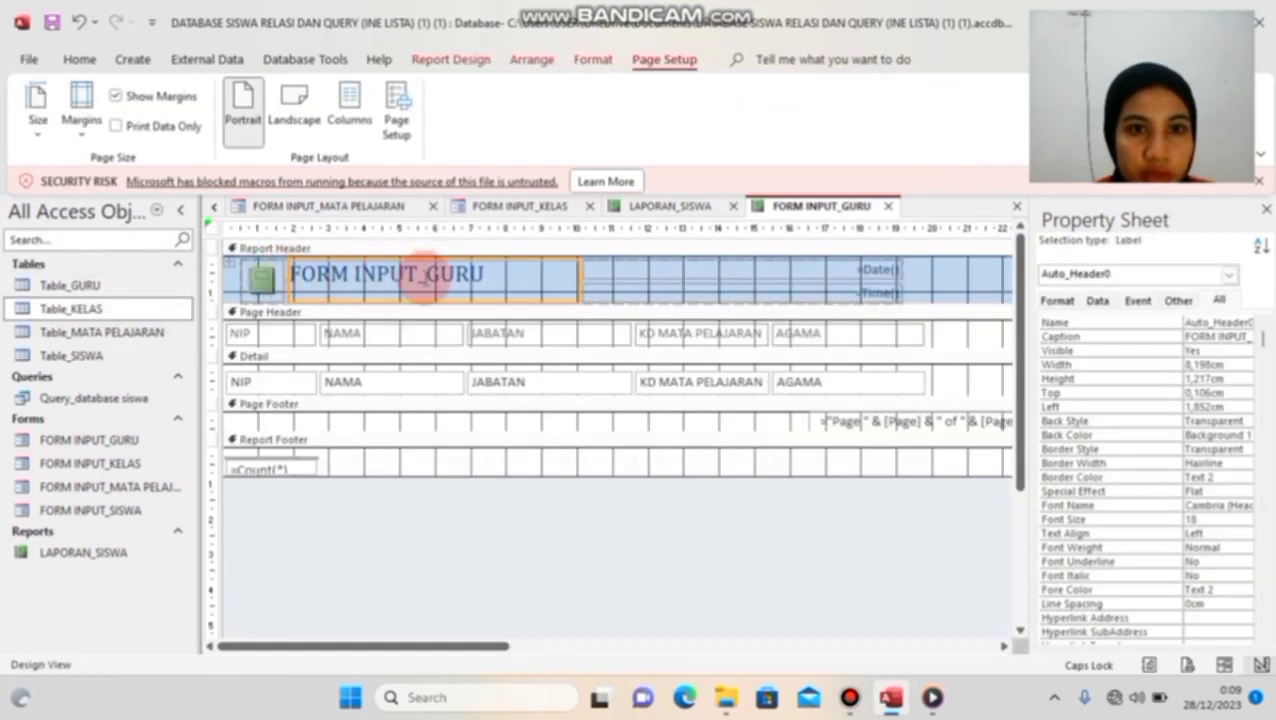
pyautogui.click(420, 274)
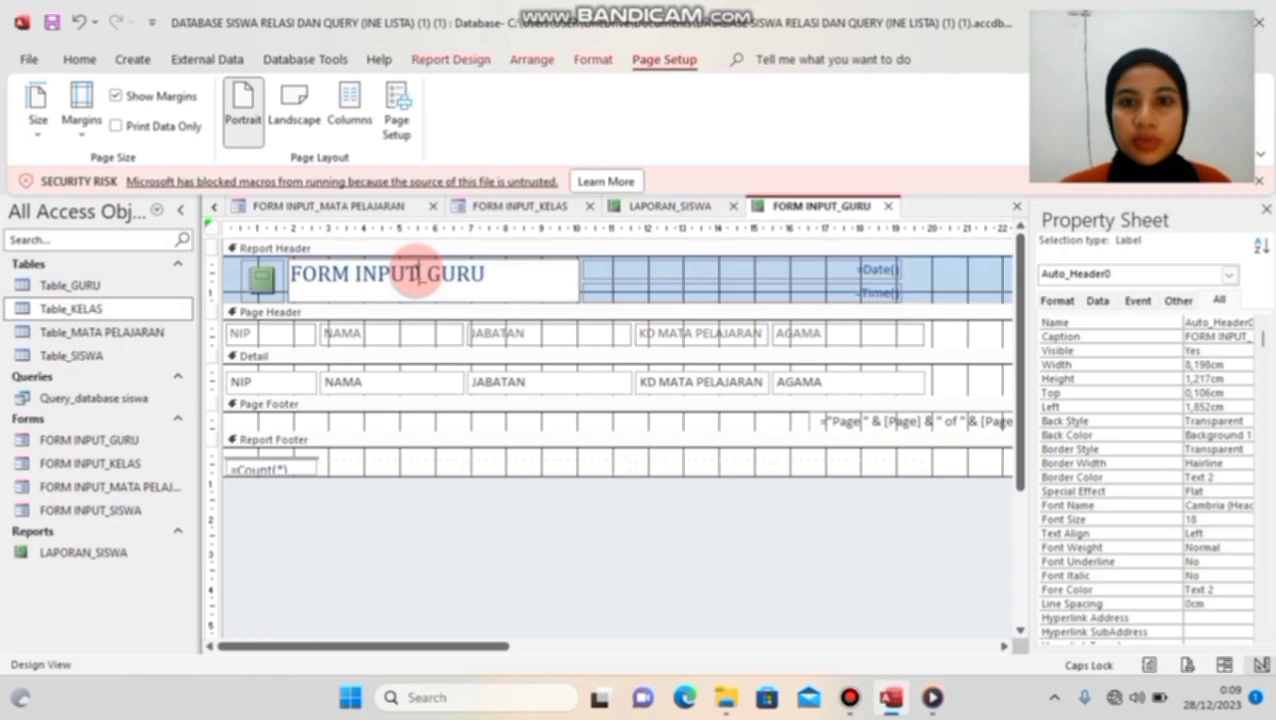
pyautogui.press('BackSpace')
pyautogui.press('BackSpace')
pyautogui.press('BackSpace')
pyautogui.press('BackSpace')
pyautogui.press('BackSpace')
pyautogui.press('BackSpace')
pyautogui.press('BackSpace')
pyautogui.press('BackSpace')
pyautogui.press('BackSpace')
pyautogui.press('BackSpace')
pyautogui.write('LAPORA')
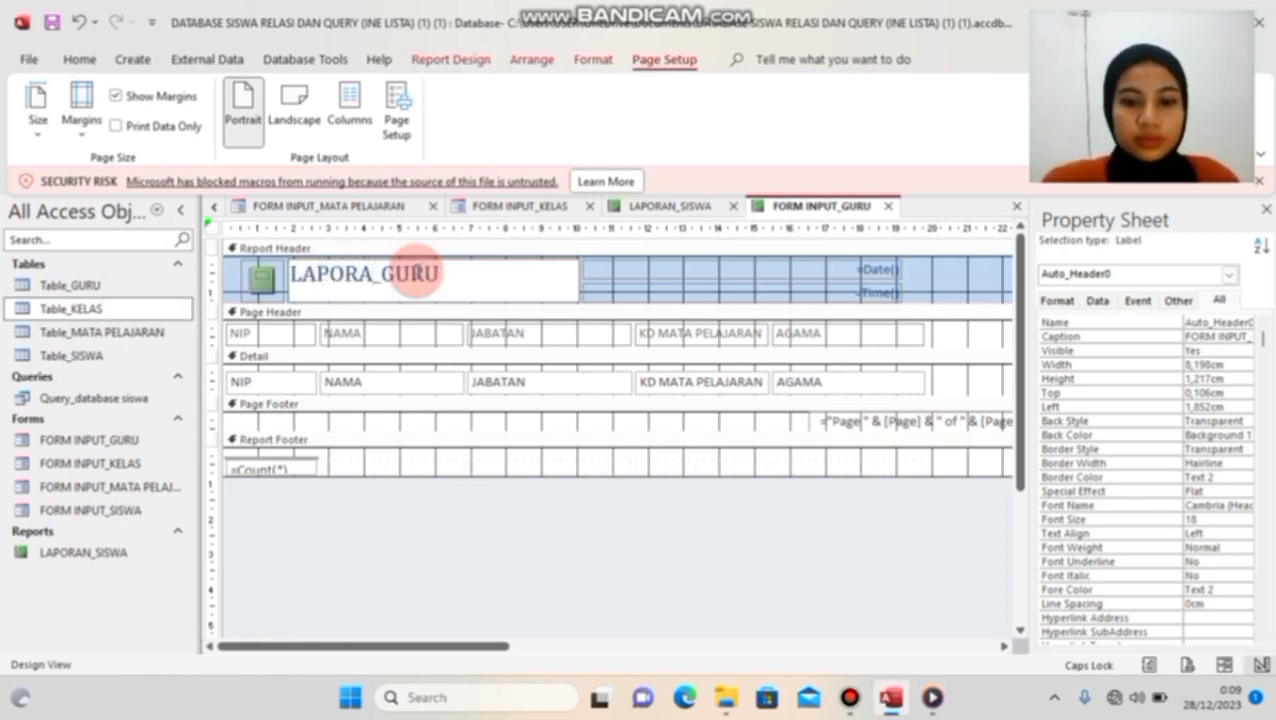
pyautogui.write('N')
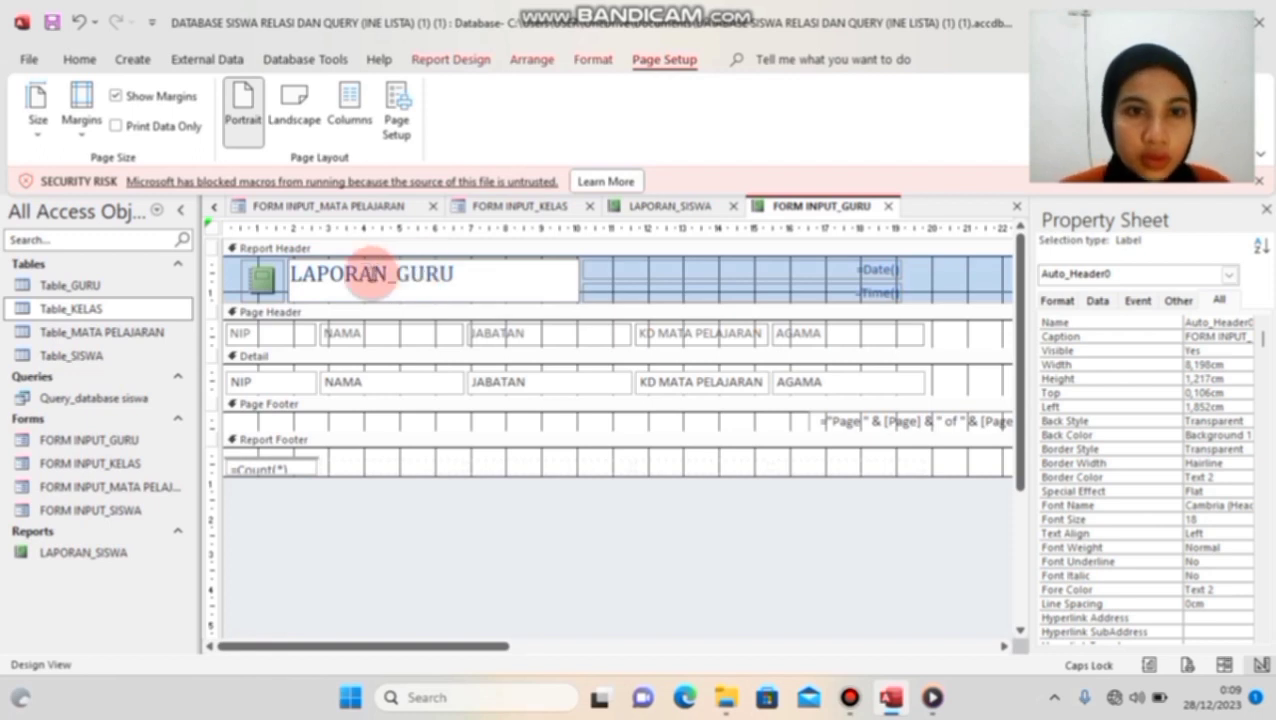
# Step: Format the LAPORAN_GURU title in Arial Black and center it in its label box
pyautogui.click(292, 274)
pyautogui.moveTo(295, 274); pyautogui.dragTo(474, 286)
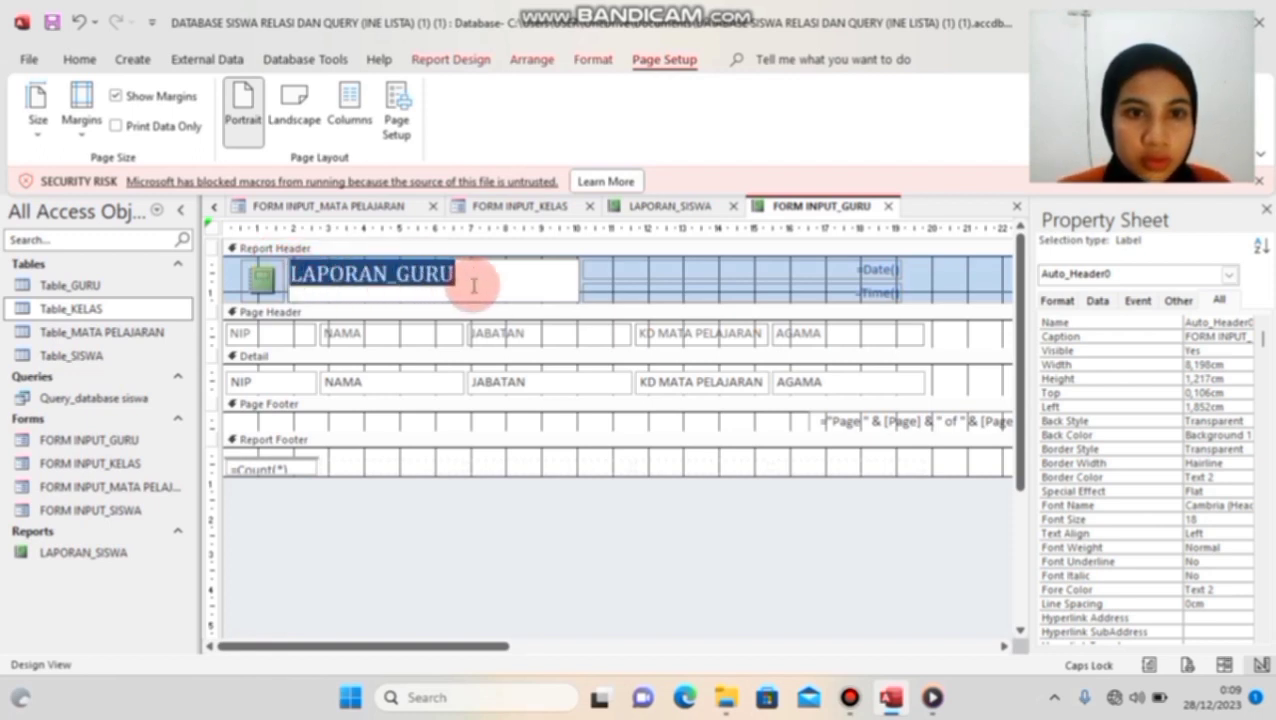
pyautogui.click(596, 58)
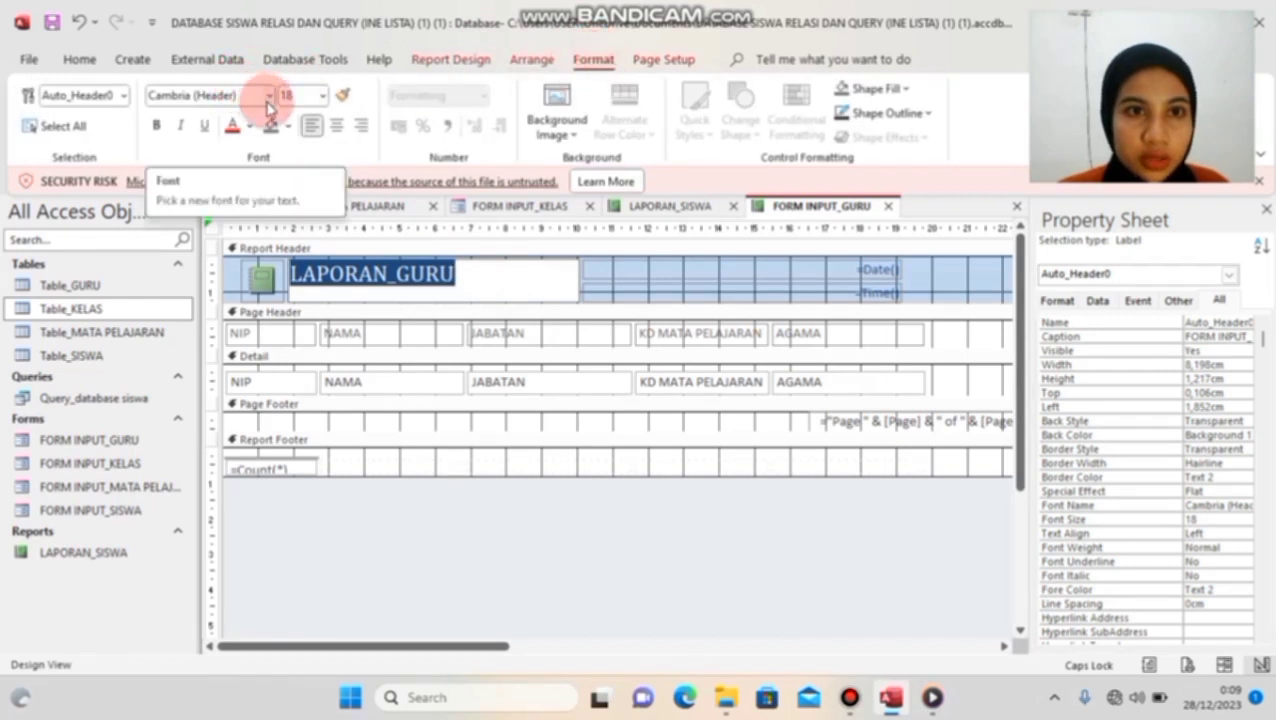
pyautogui.click(269, 95)
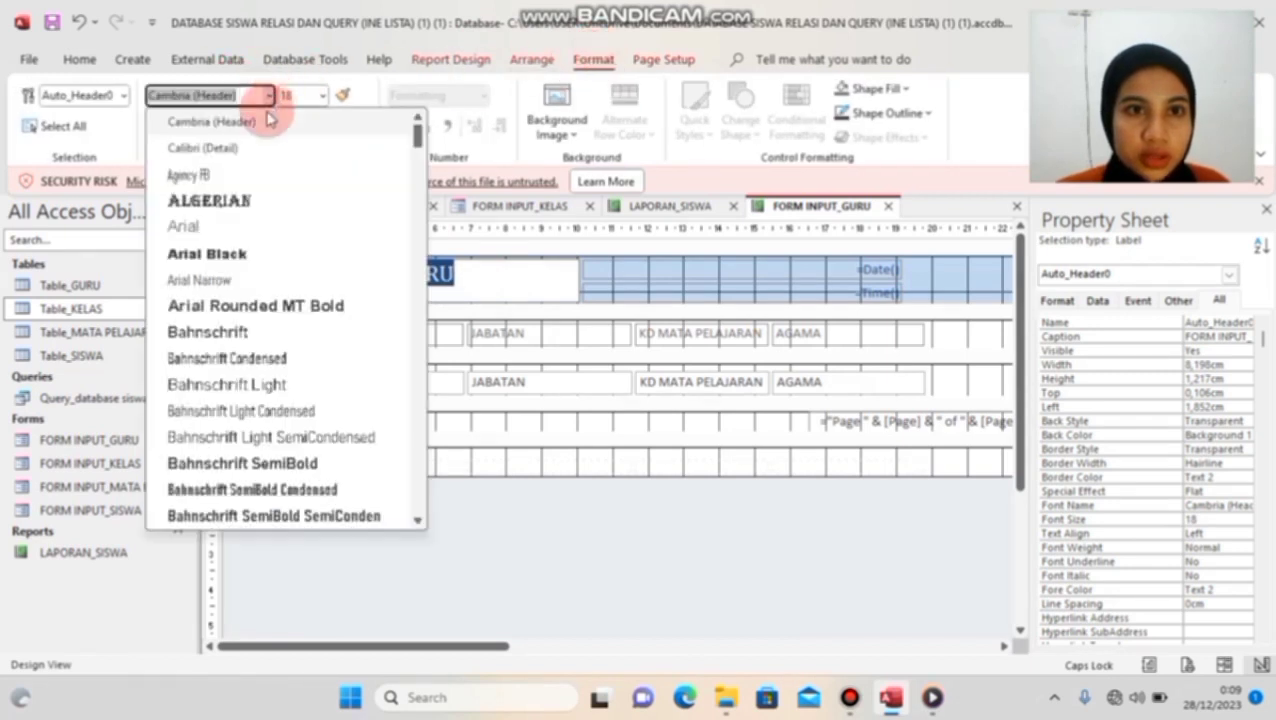
pyautogui.click(270, 262)
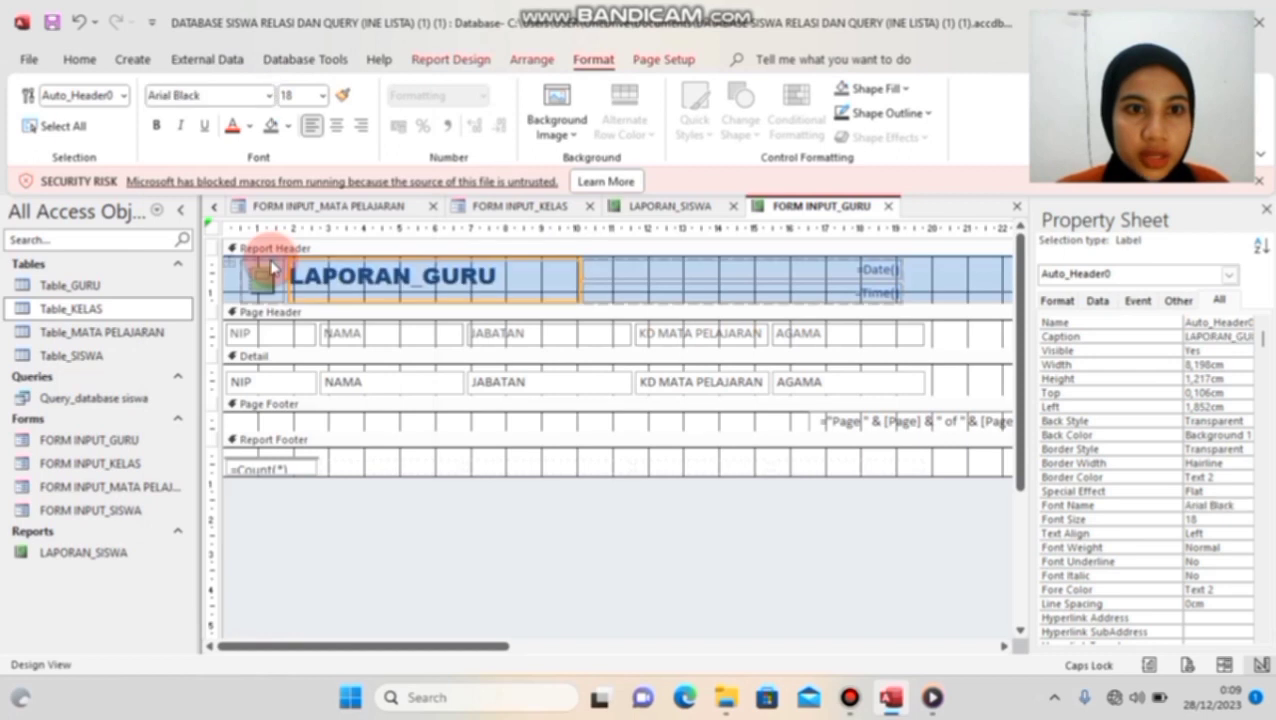
pyautogui.click(340, 130)
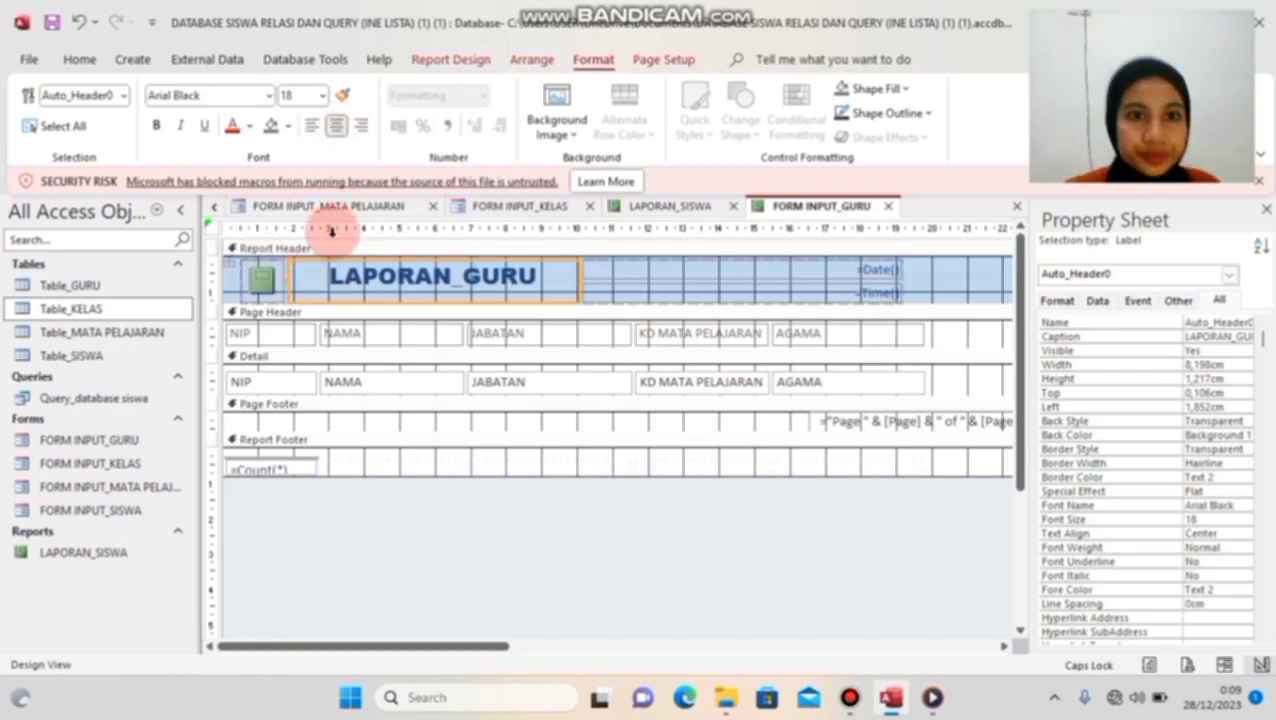
# Step: Set the font of the whole table layout, including column headings, detail fields and the count box, to Arial Black
pyautogui.click(284, 335)
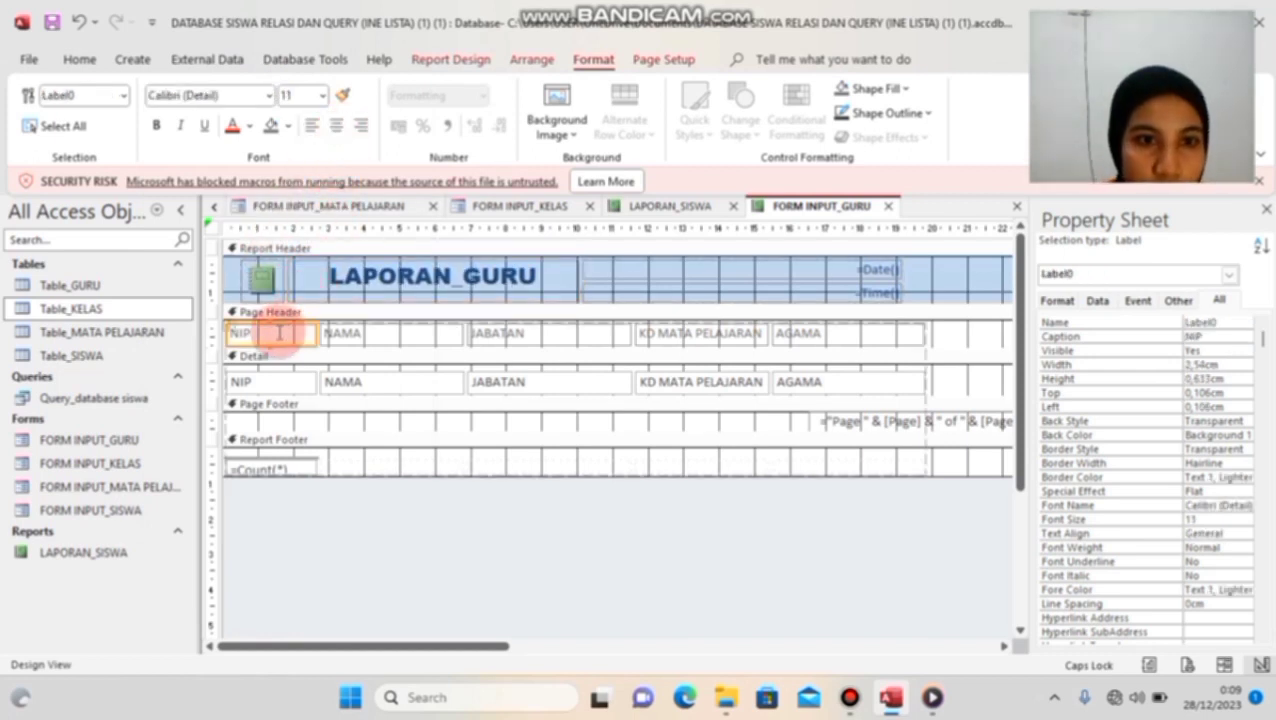
pyautogui.moveTo(280, 333); pyautogui.dragTo(238, 333)
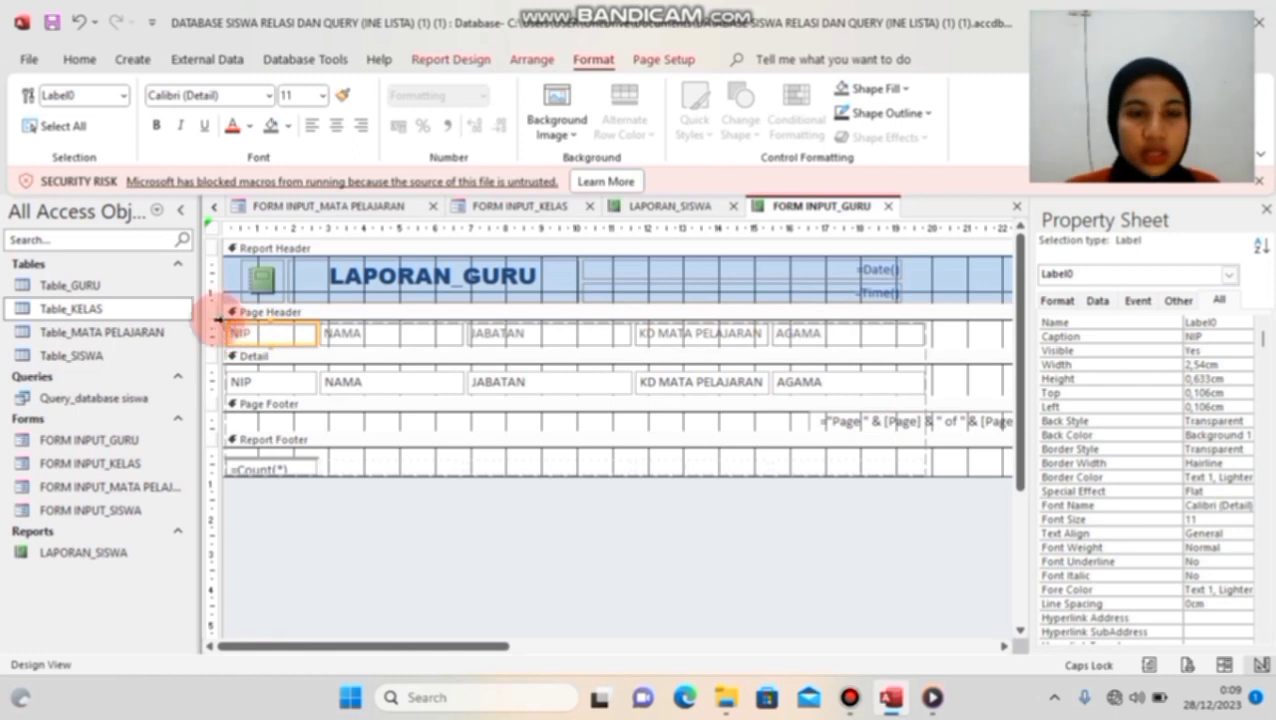
pyautogui.hotkey('ctrl', 'a')
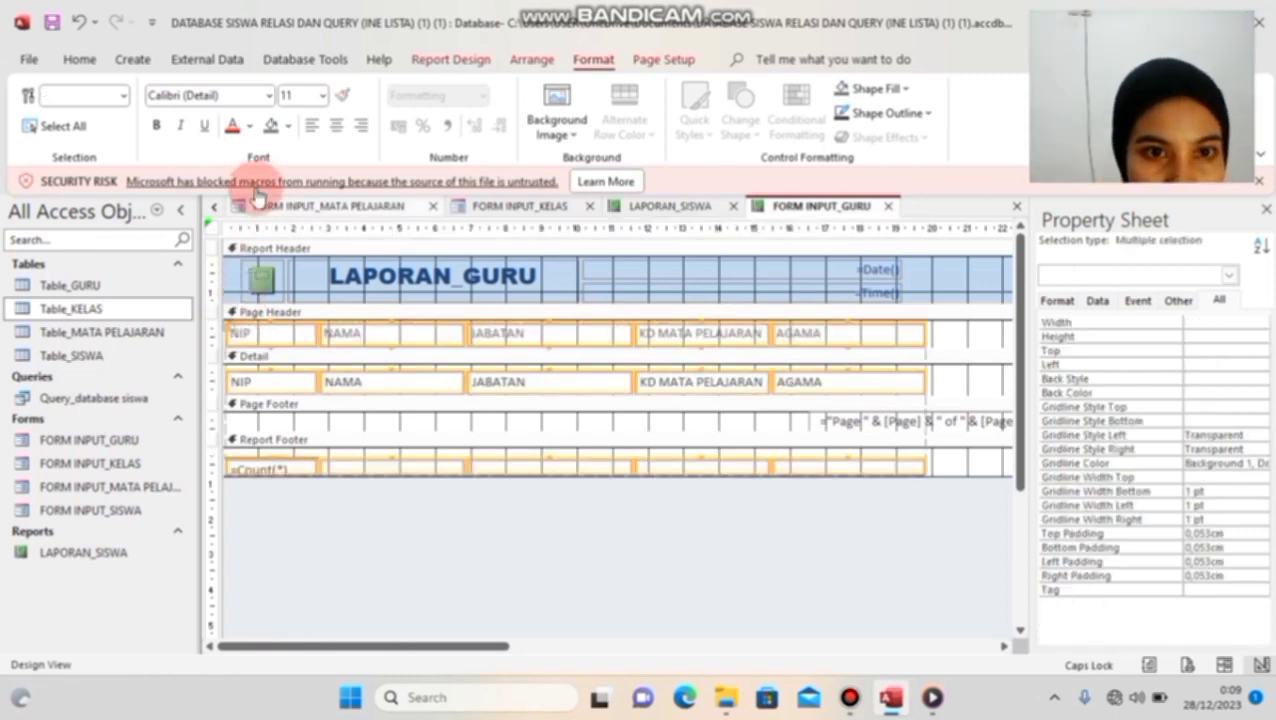
pyautogui.click(268, 97)
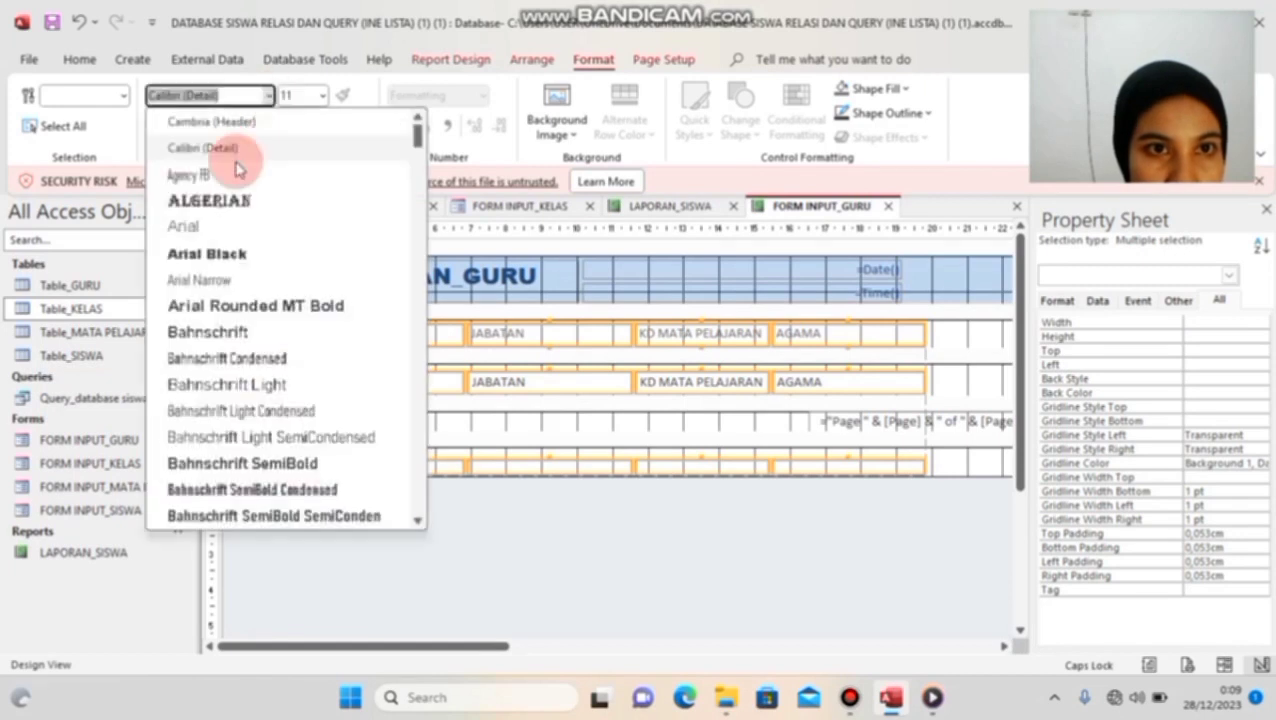
pyautogui.click(222, 254)
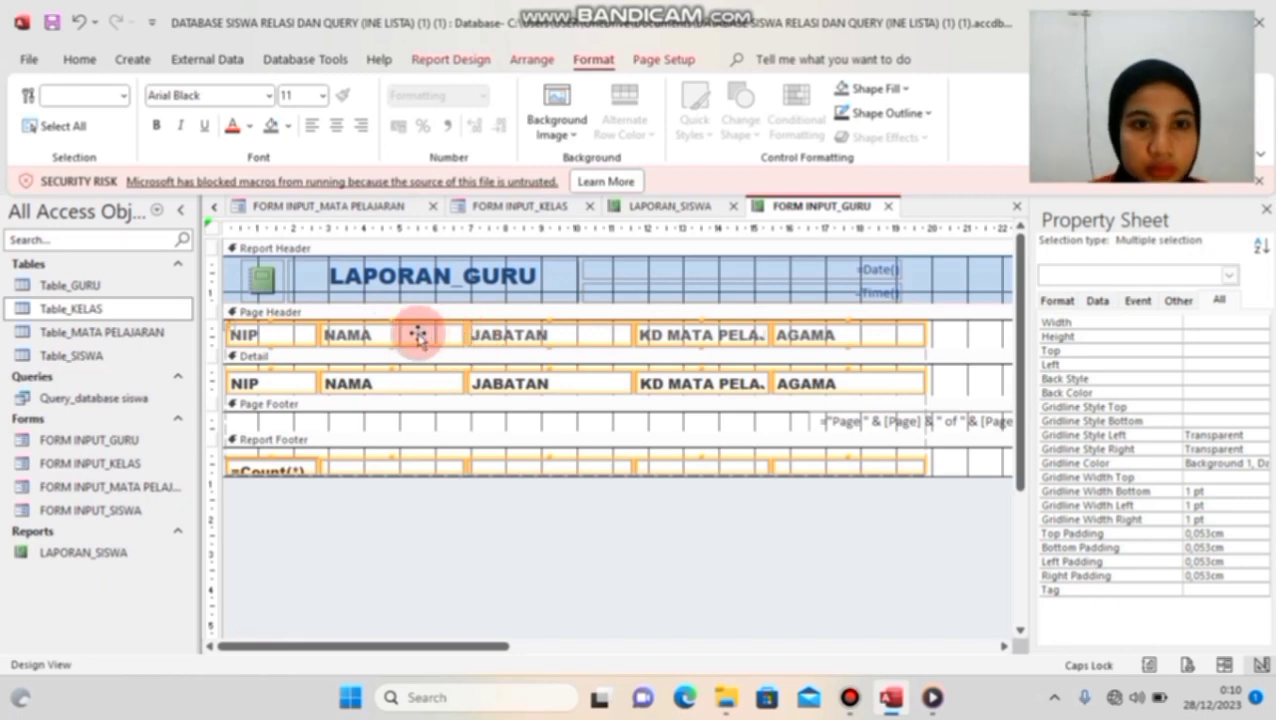
# Step: Replace the header logo with the picture IMG_20231222_205749 in Zoom size mode, and show the report in Report View
pyautogui.click(258, 280)
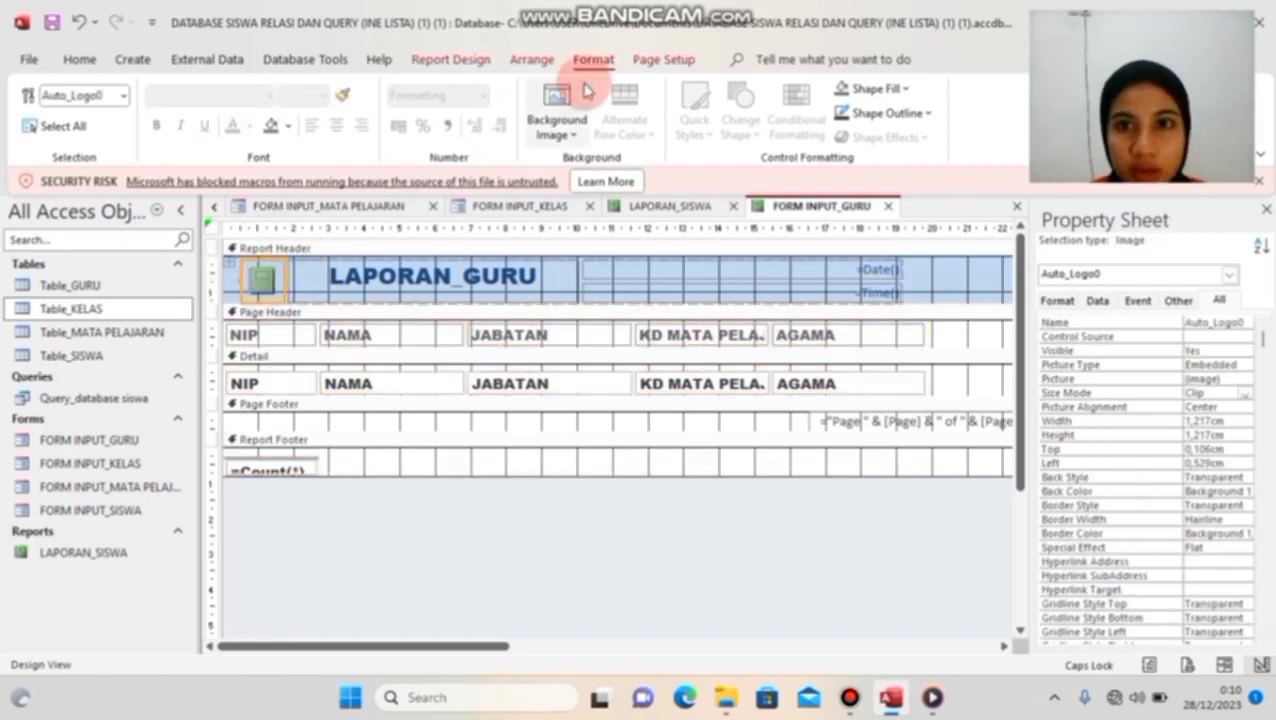
pyautogui.click(457, 62)
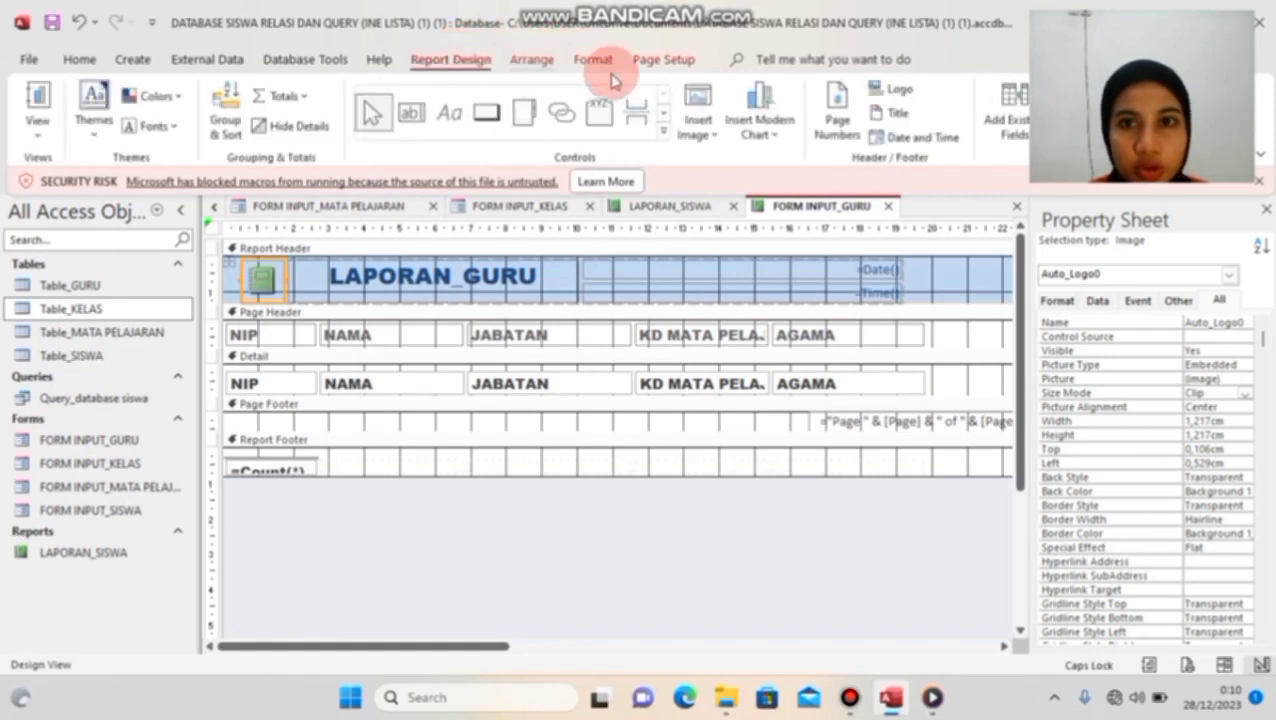
pyautogui.click(893, 90)
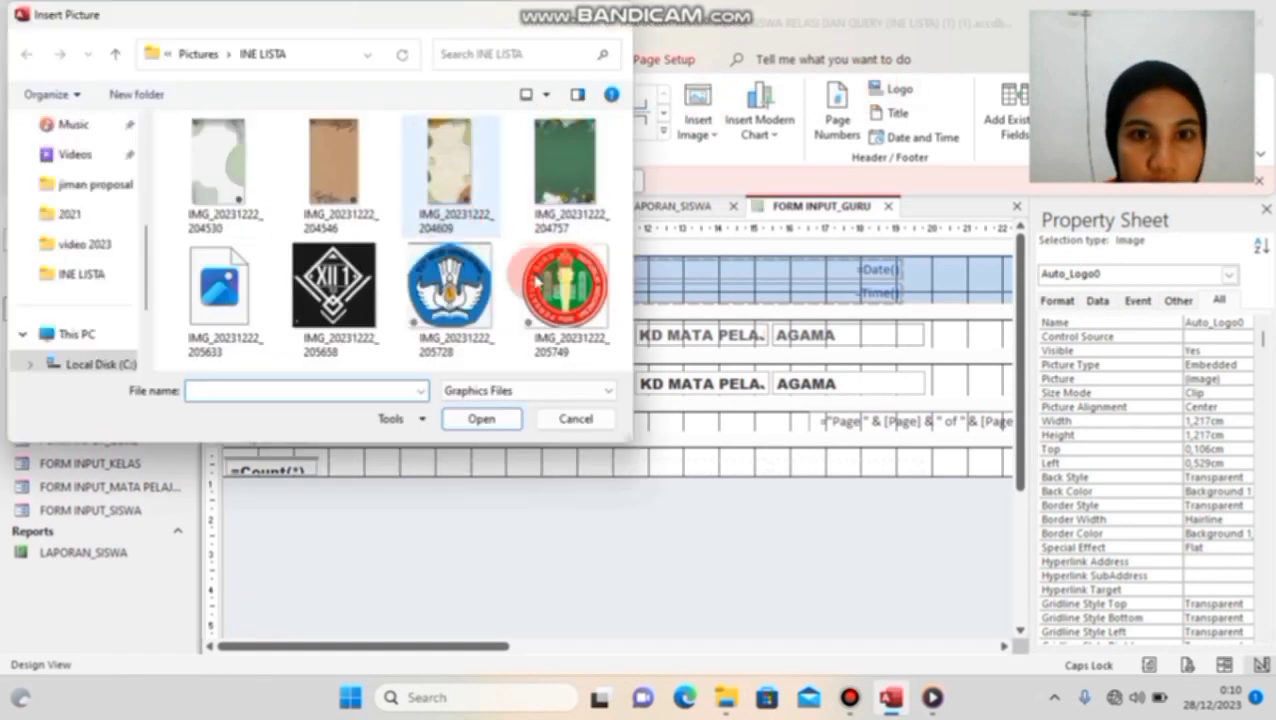
pyautogui.click(540, 283)
pyautogui.doubleClick(540, 283)
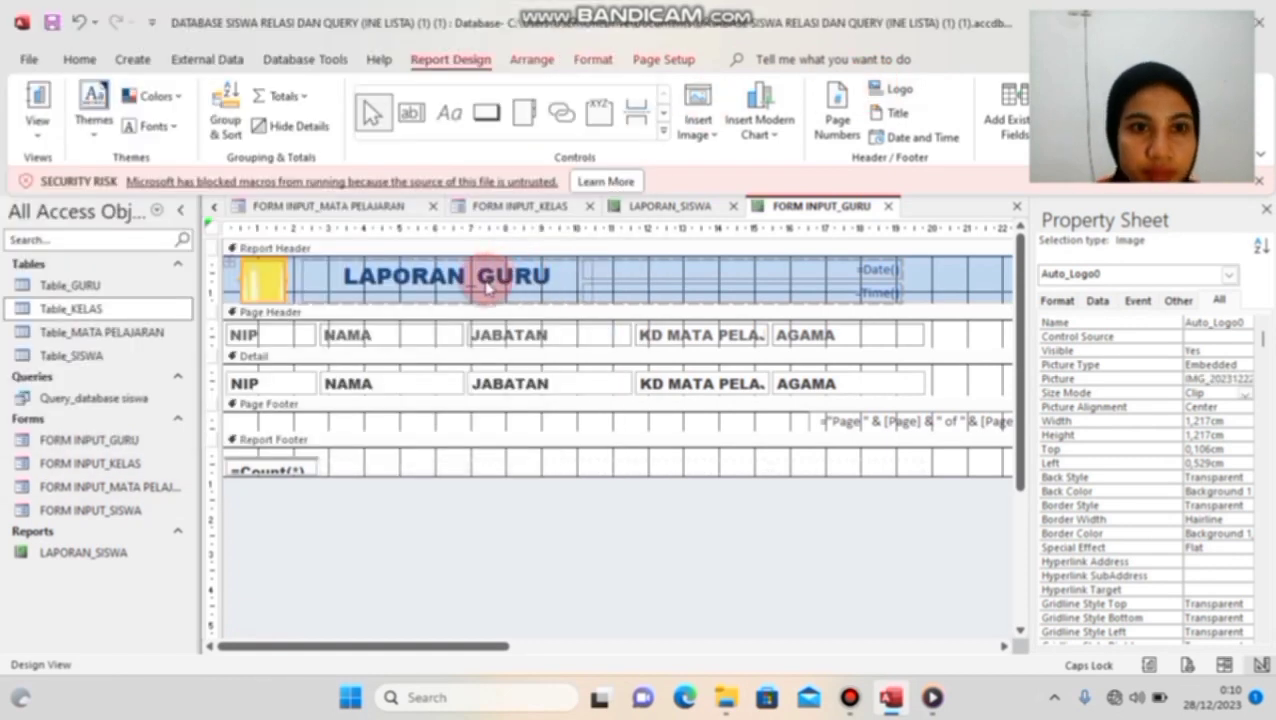
pyautogui.click(1244, 396)
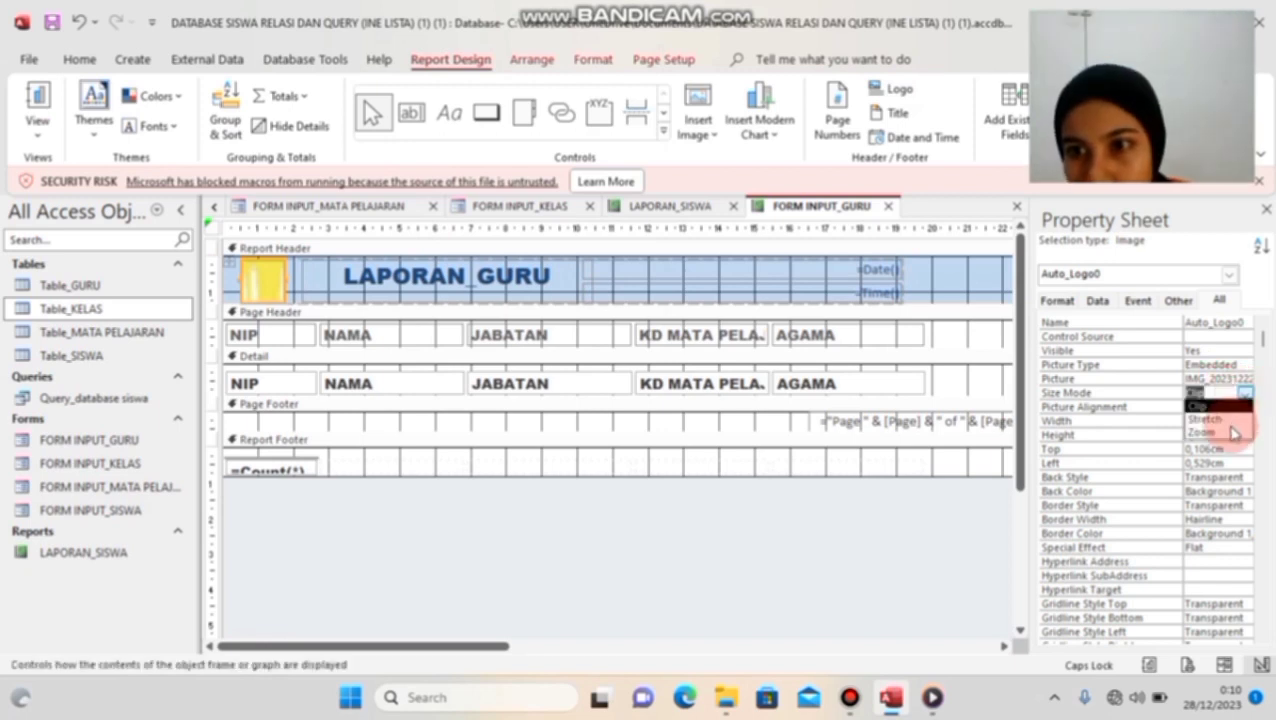
pyautogui.click(1225, 434)
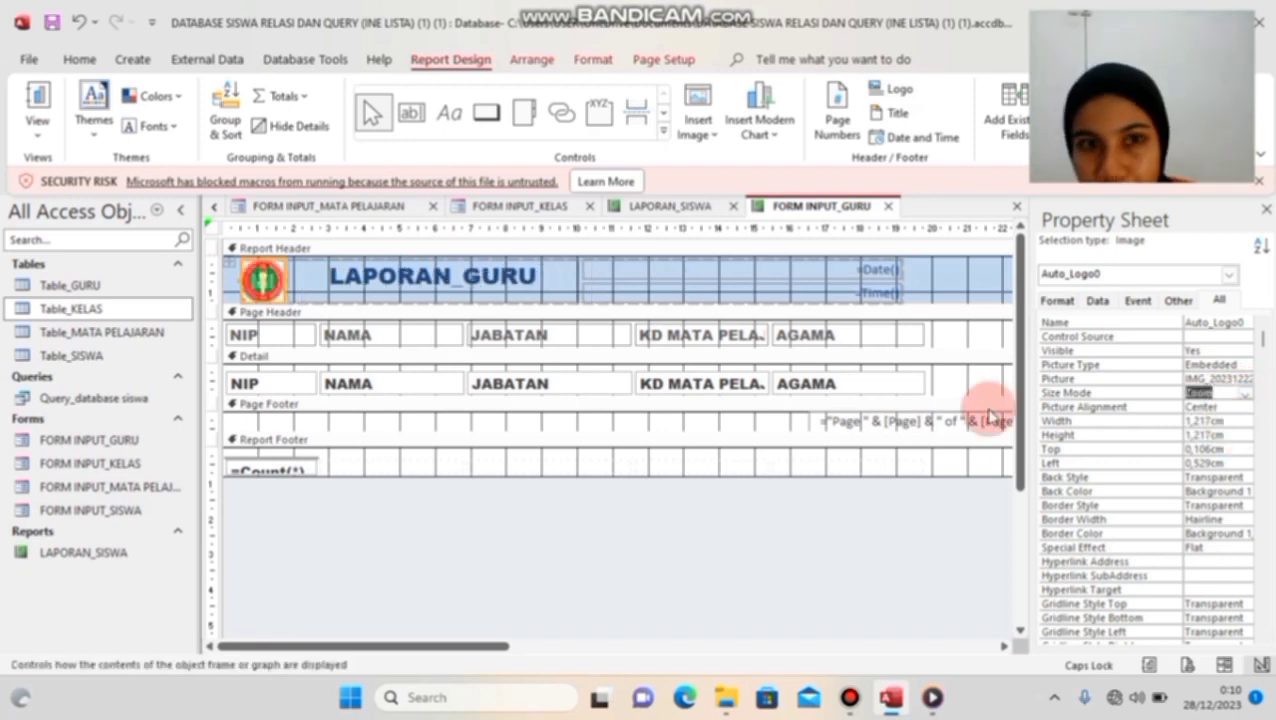
pyautogui.click(37, 133)
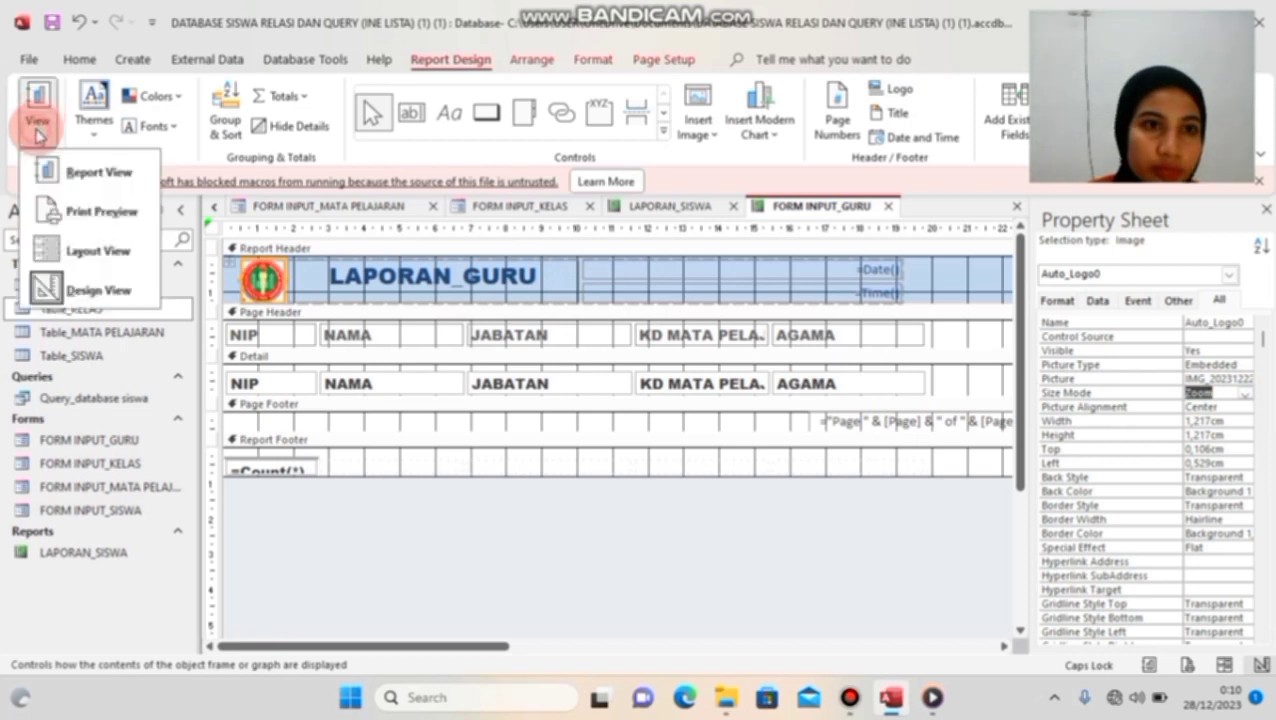
pyautogui.click(97, 177)
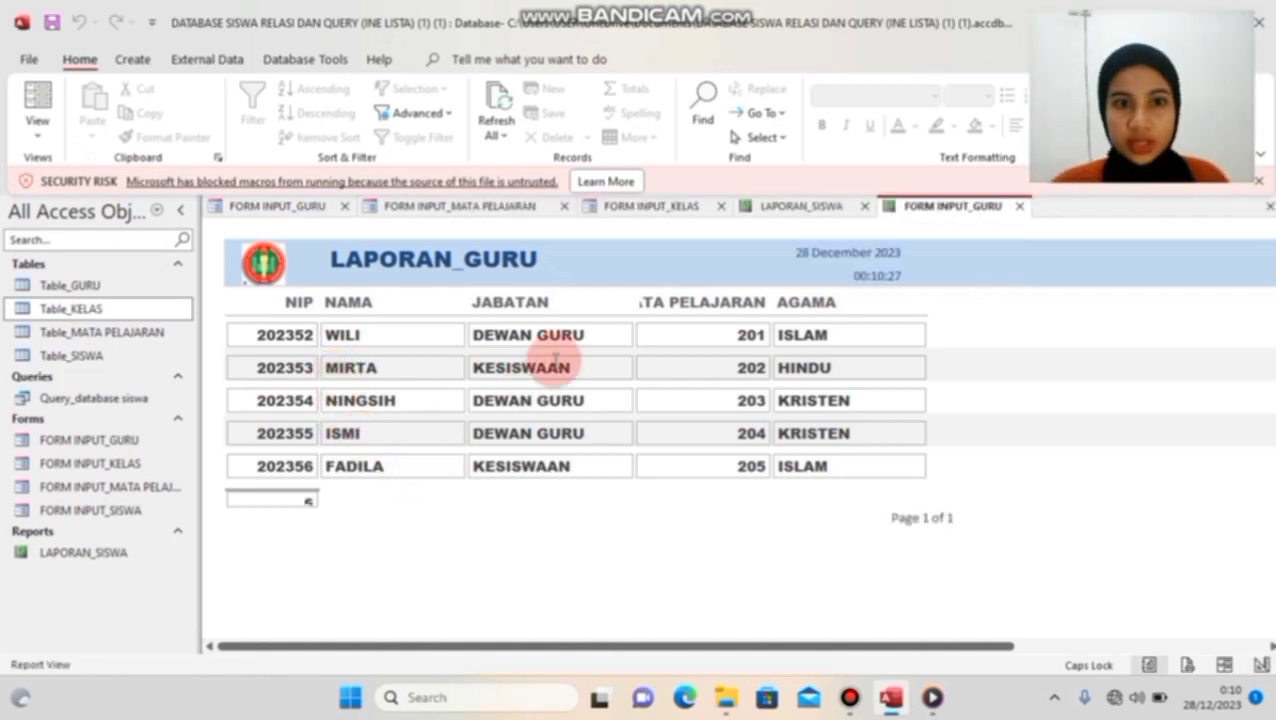
# Step: Save the report under the name LAPORAN_GURU and close the FORM INPUT_GURU form
pyautogui.rightClick(899, 207)
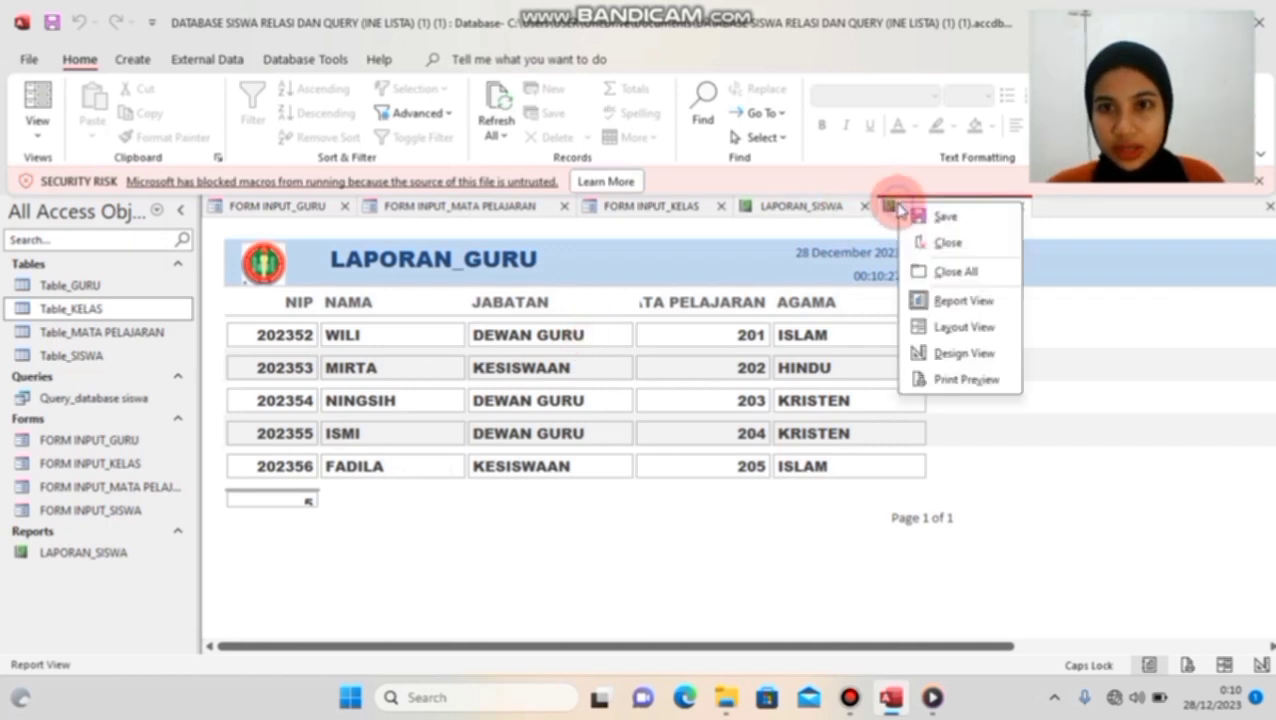
pyautogui.click(940, 217)
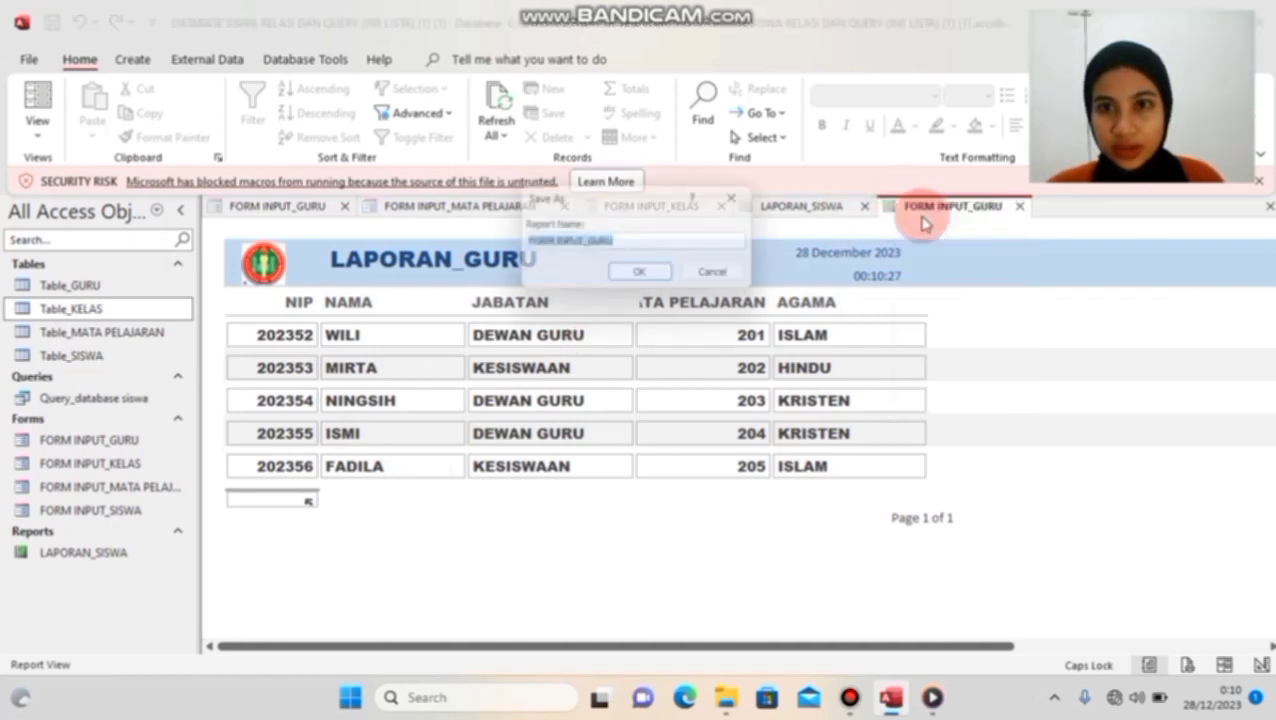
pyautogui.click(584, 246)
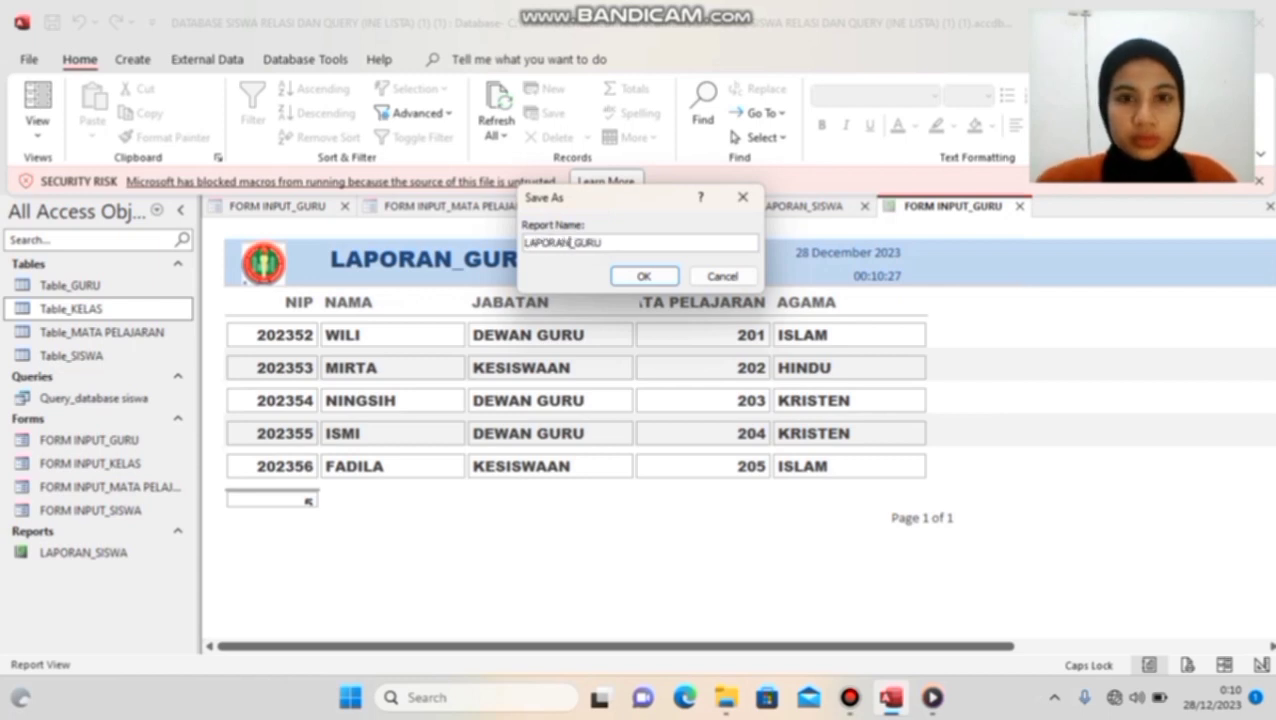
pyautogui.click(643, 277)
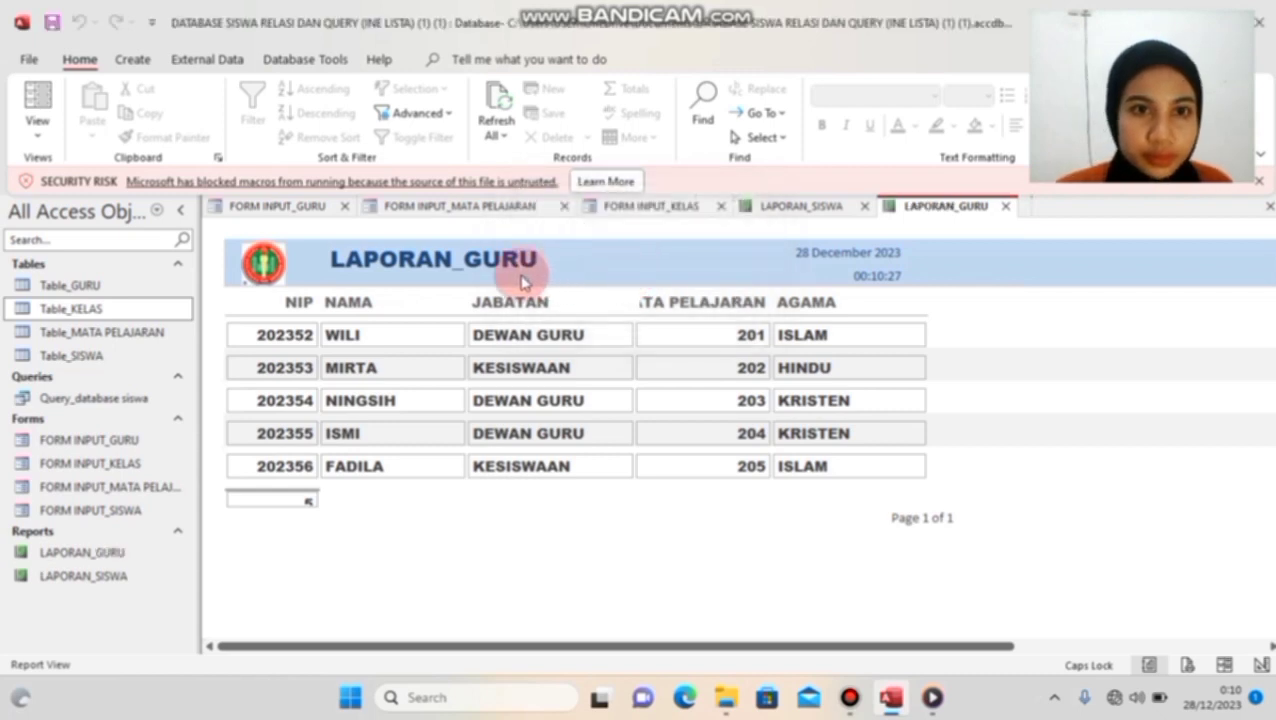
pyautogui.click(345, 206)
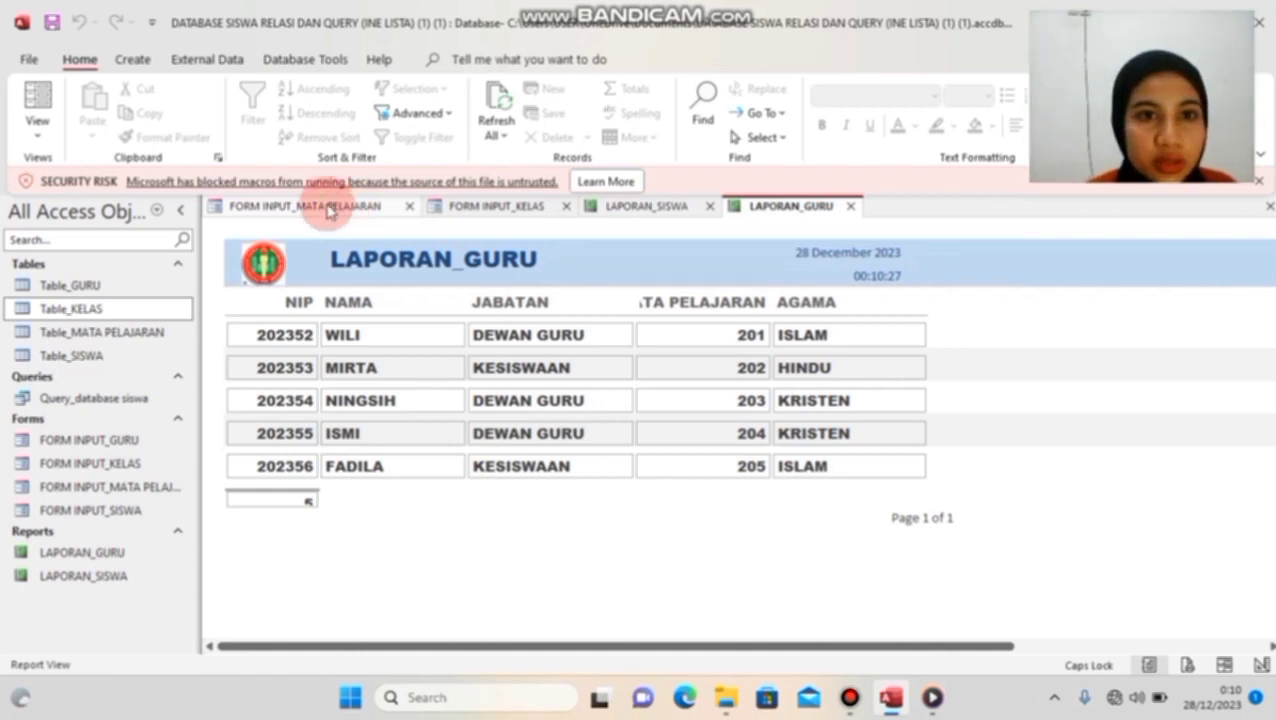
# Step: Create a report from the FORM INPUT_MATA PELAJARAN form and open it in Design View
pyautogui.click(330, 208)
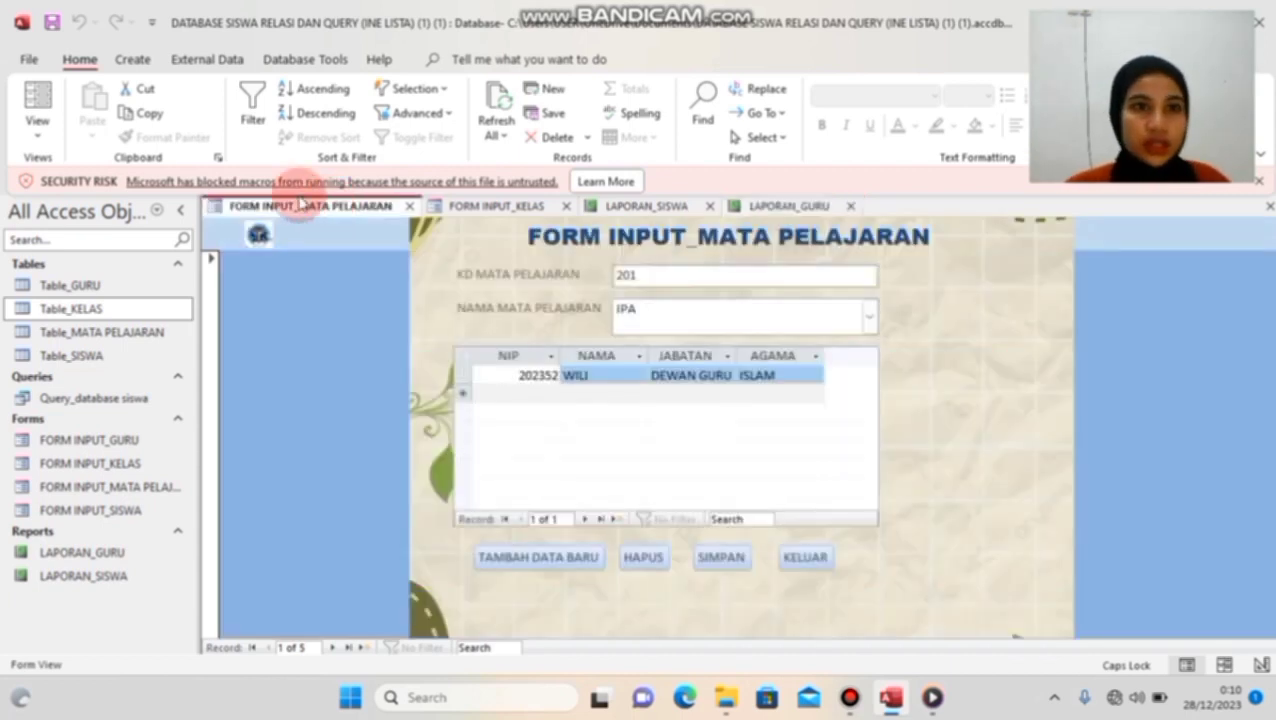
pyautogui.click(140, 62)
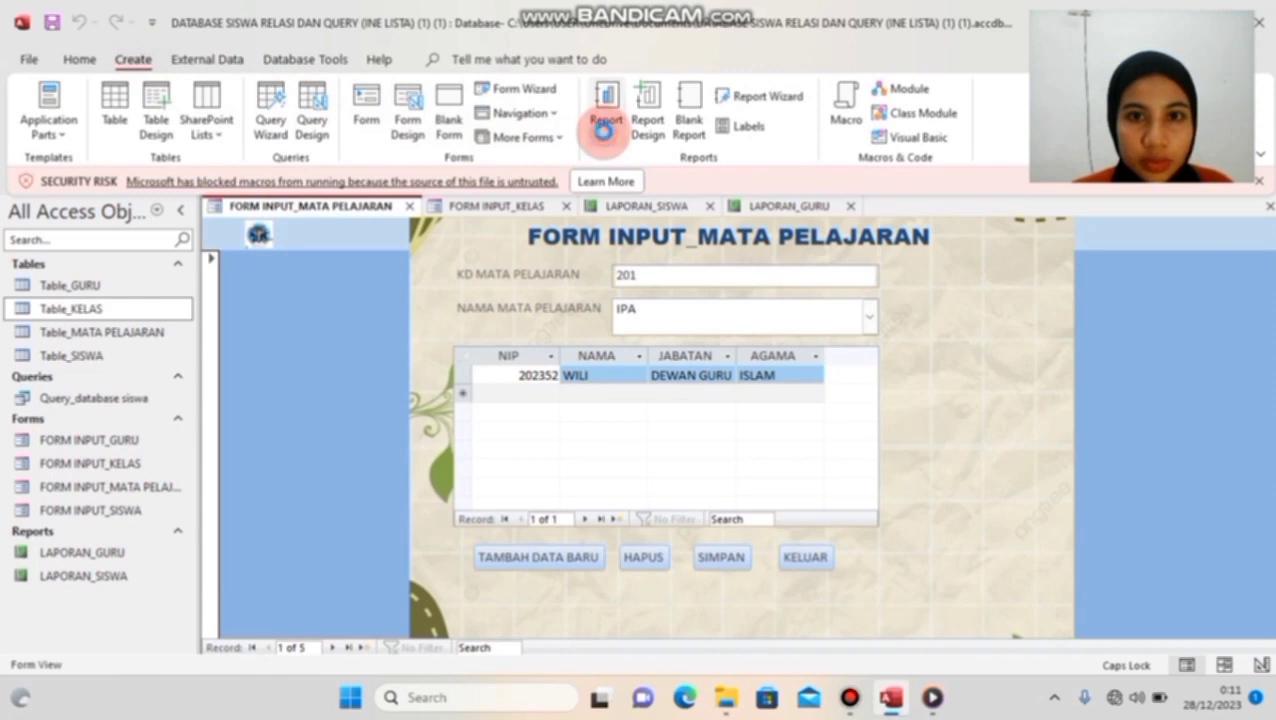
pyautogui.click(605, 118)
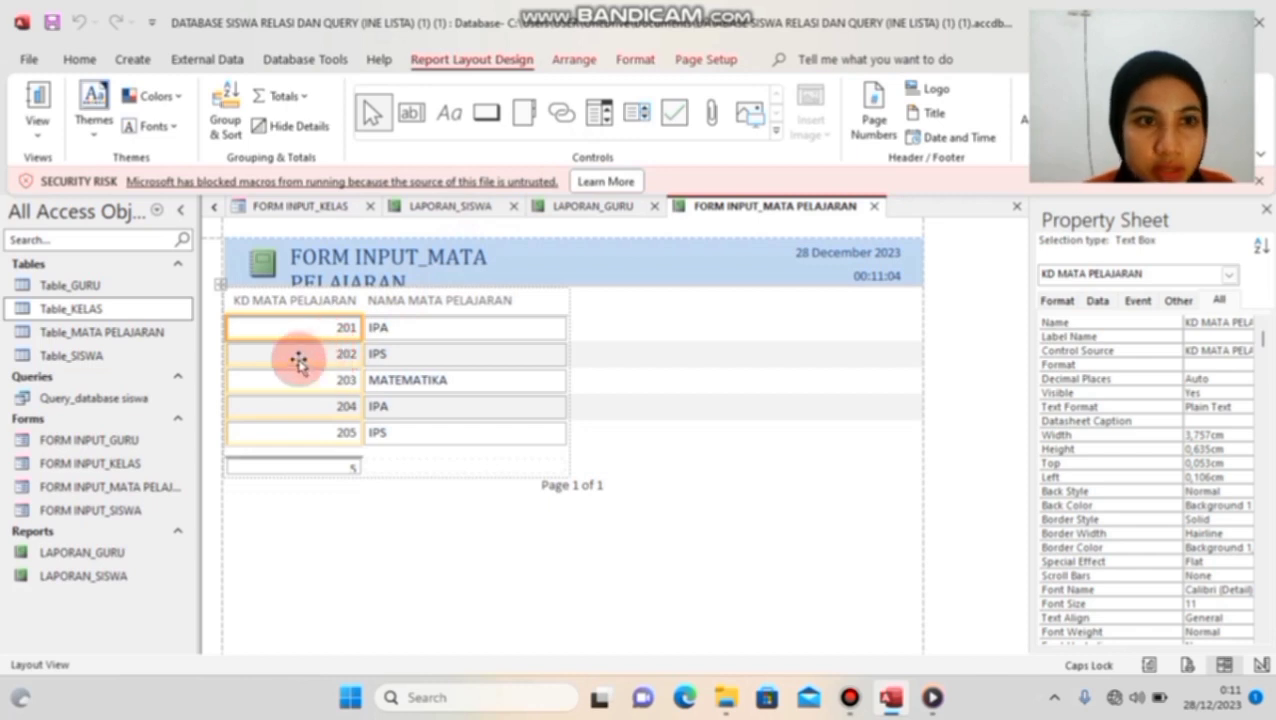
pyautogui.click(38, 128)
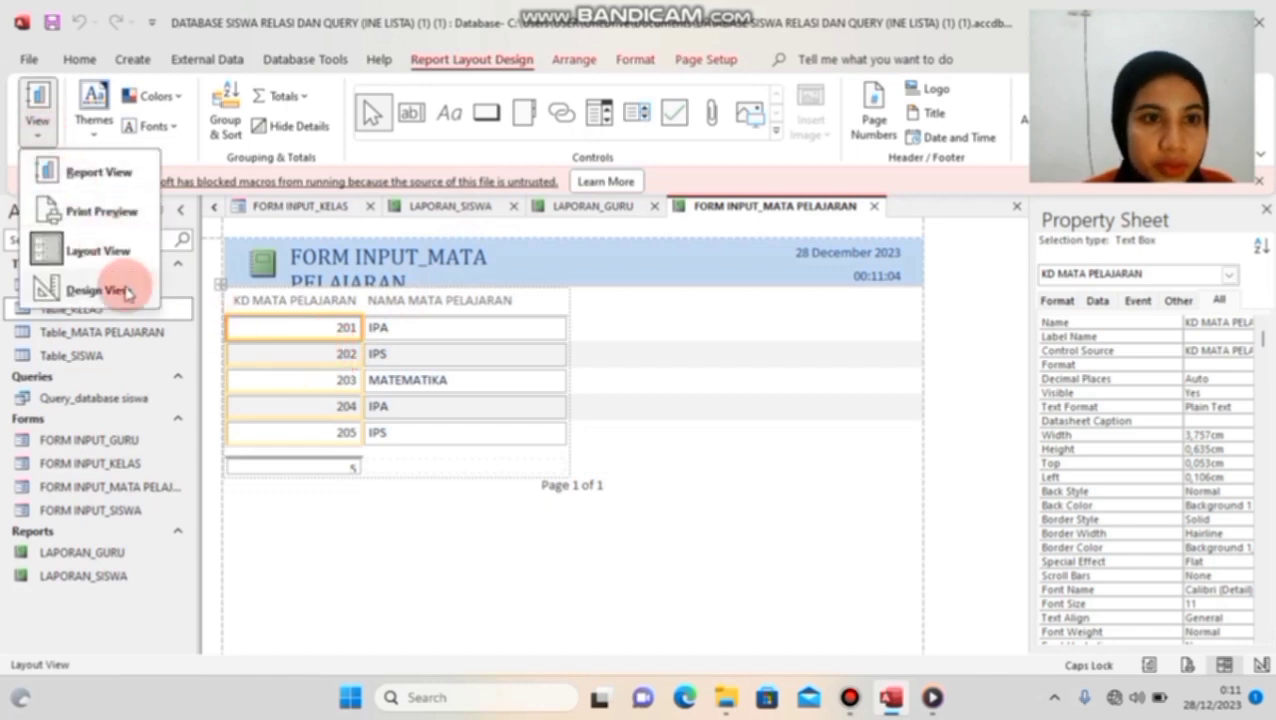
pyautogui.click(100, 289)
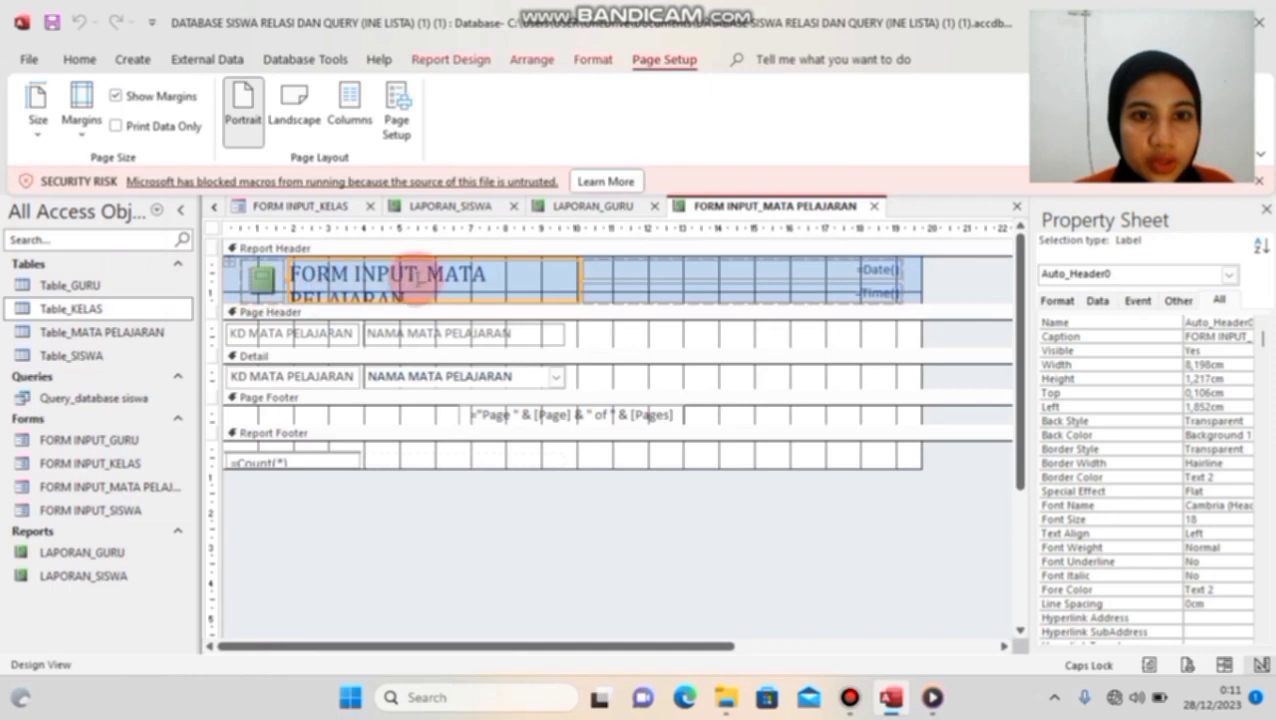
# Step: Change the report header title to LAPORAN_MATA PELAJARAN
pyautogui.click(420, 276)
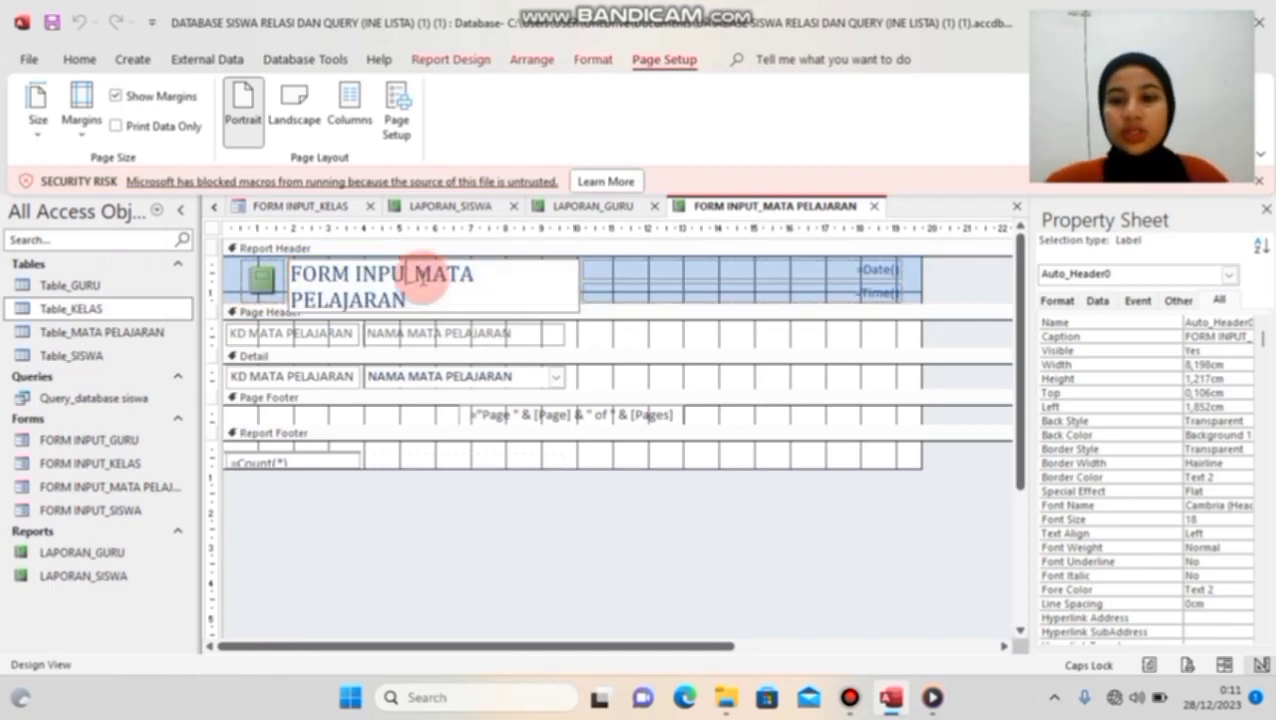
pyautogui.press('BackSpace')
pyautogui.press('BackSpace')
pyautogui.press('BackSpace')
pyautogui.press('BackSpace')
pyautogui.press('BackSpace')
pyautogui.press('BackSpace')
pyautogui.press('BackSpace')
pyautogui.press('BackSpace')
pyautogui.press('BackSpace')
pyautogui.press('BackSpace')
pyautogui.write('LAP')
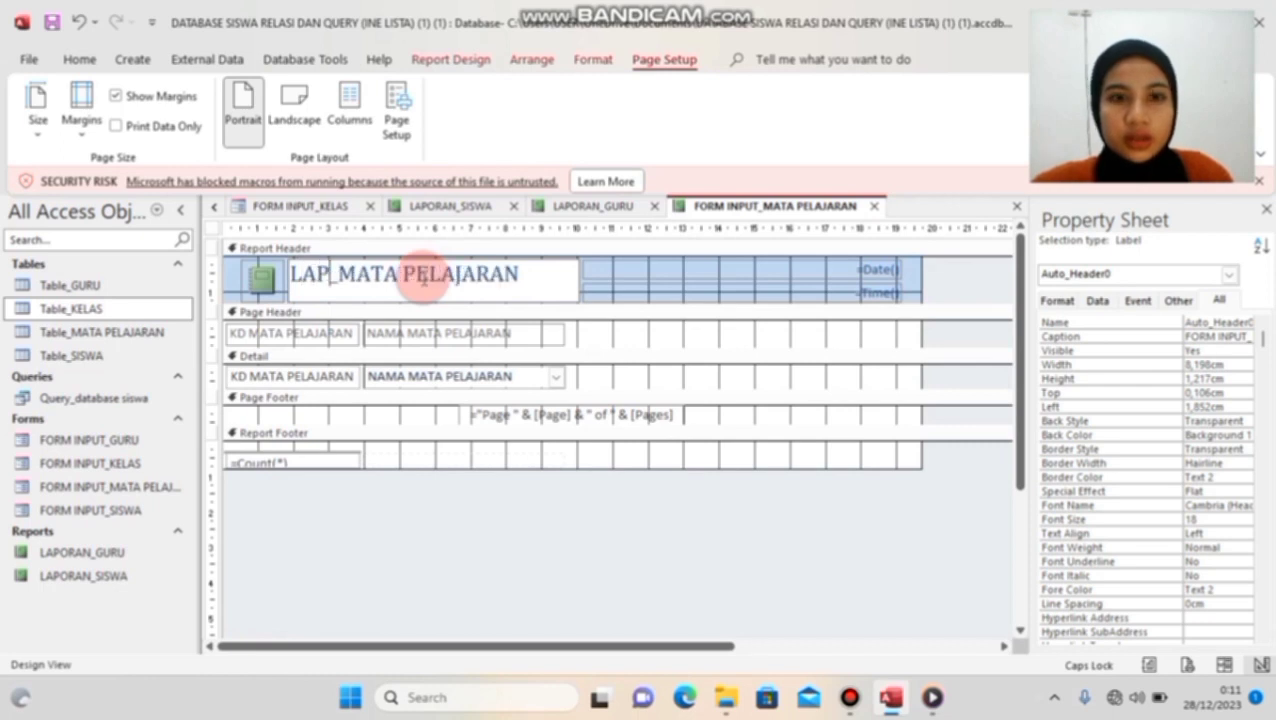
pyautogui.write('ORAN')
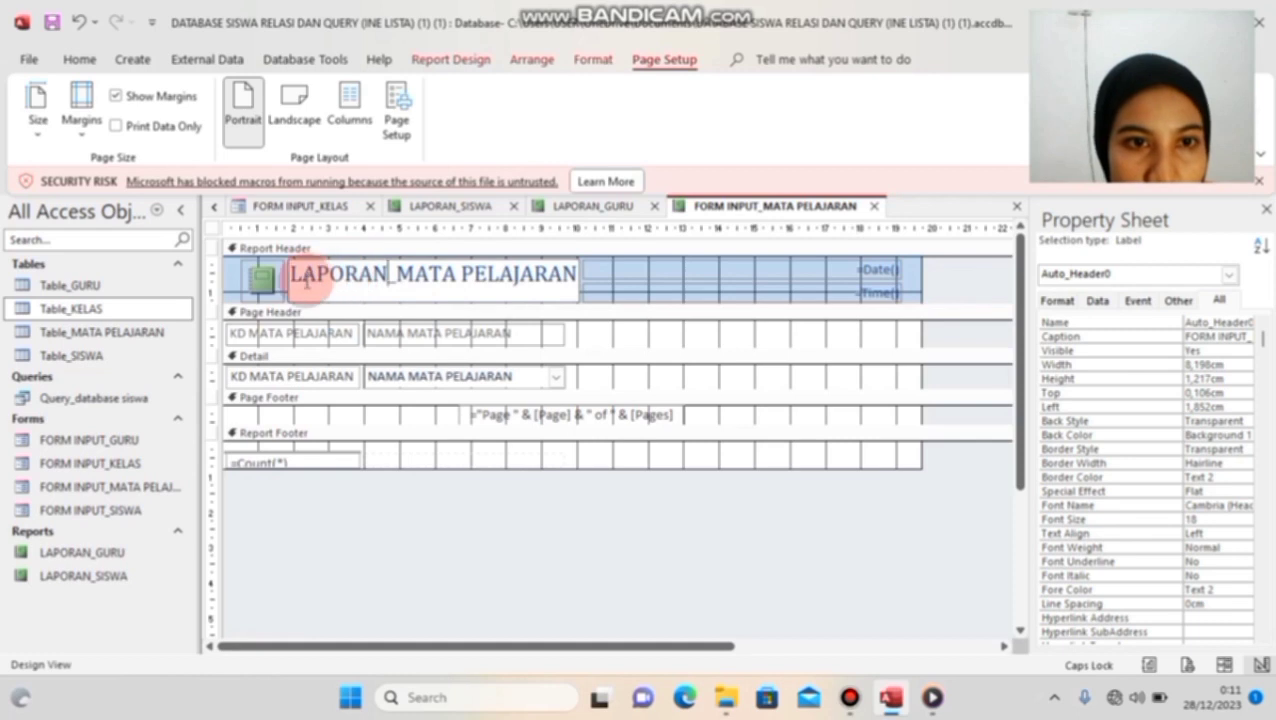
# Step: Set the font of the LAPORAN_MATA PELAJARAN title to Arial Black
pyautogui.moveTo(298, 276); pyautogui.dragTo(574, 285)
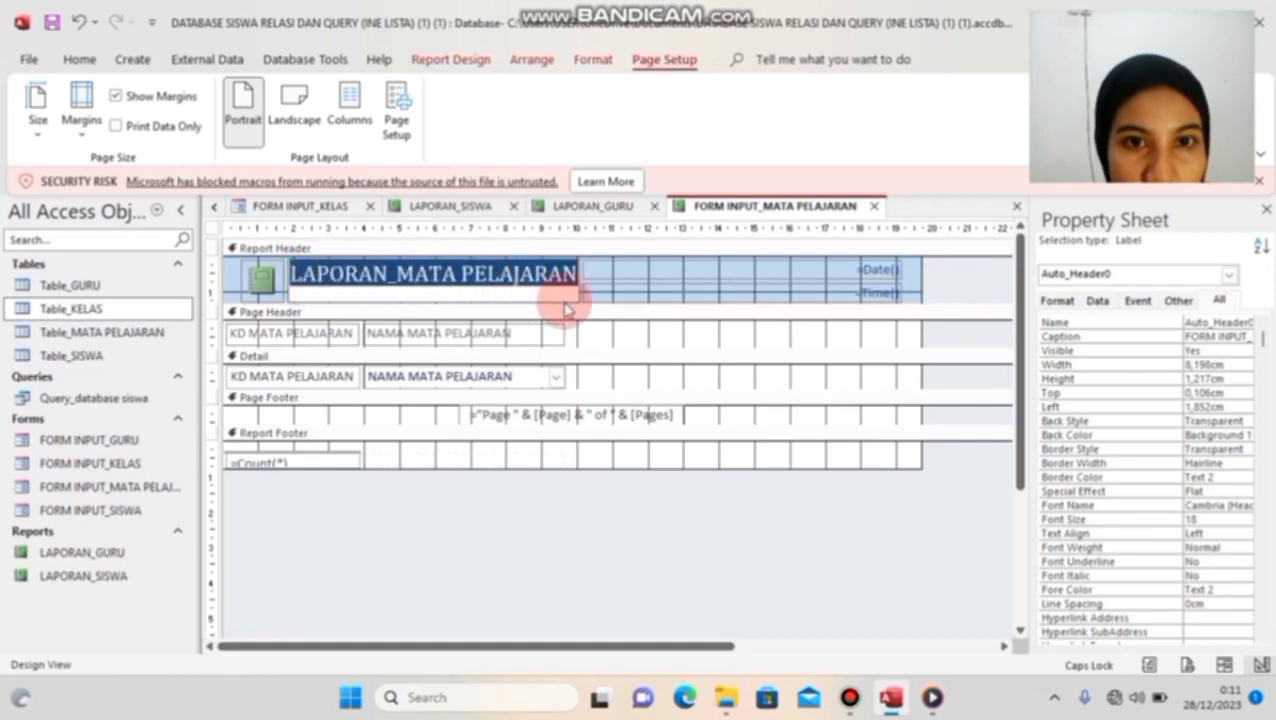
pyautogui.click(586, 59)
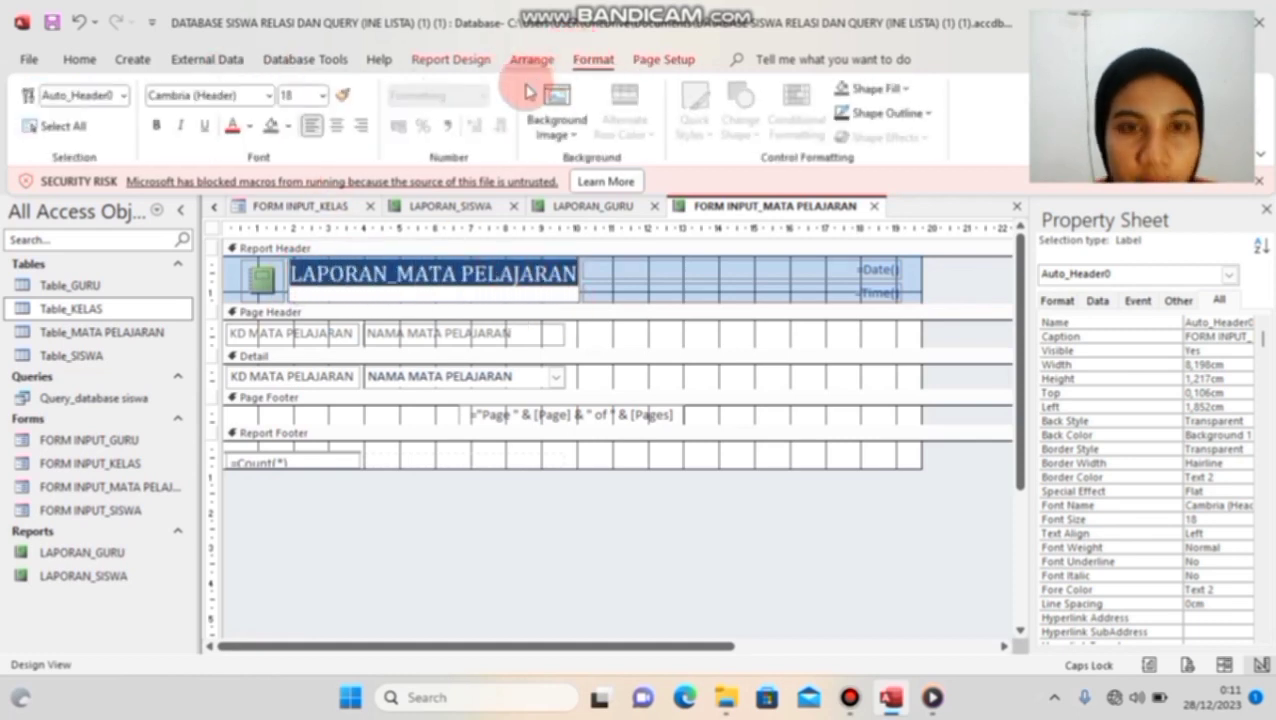
pyautogui.click(268, 95)
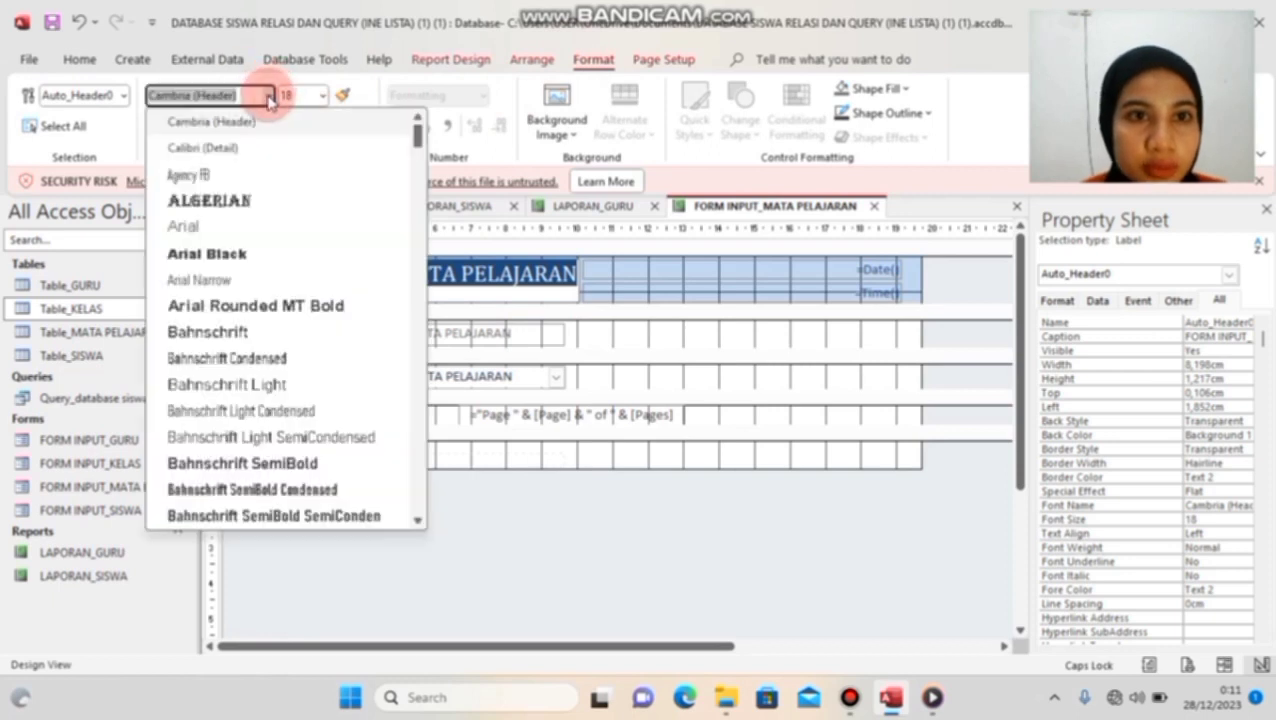
pyautogui.click(266, 255)
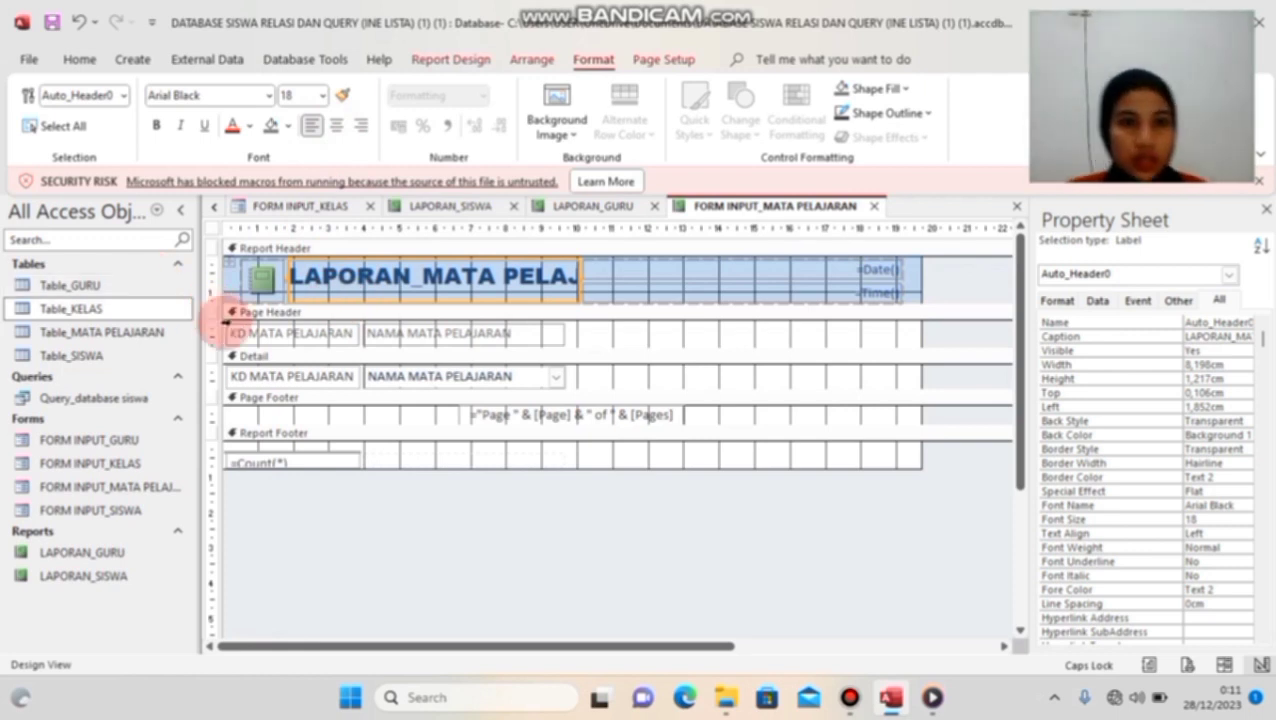
# Step: Set the font of the subject report's whole table layout, including headings, detail fields and count box, to Arial Black
pyautogui.click(255, 338)
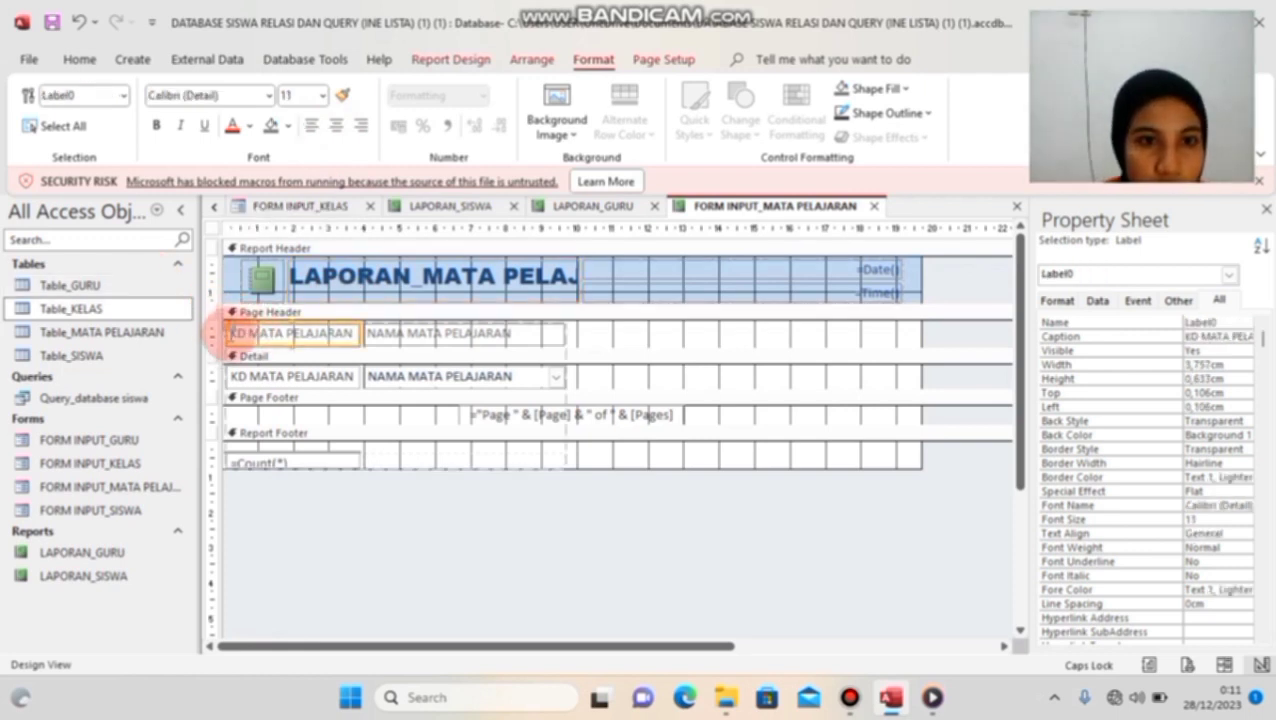
pyautogui.click(233, 329)
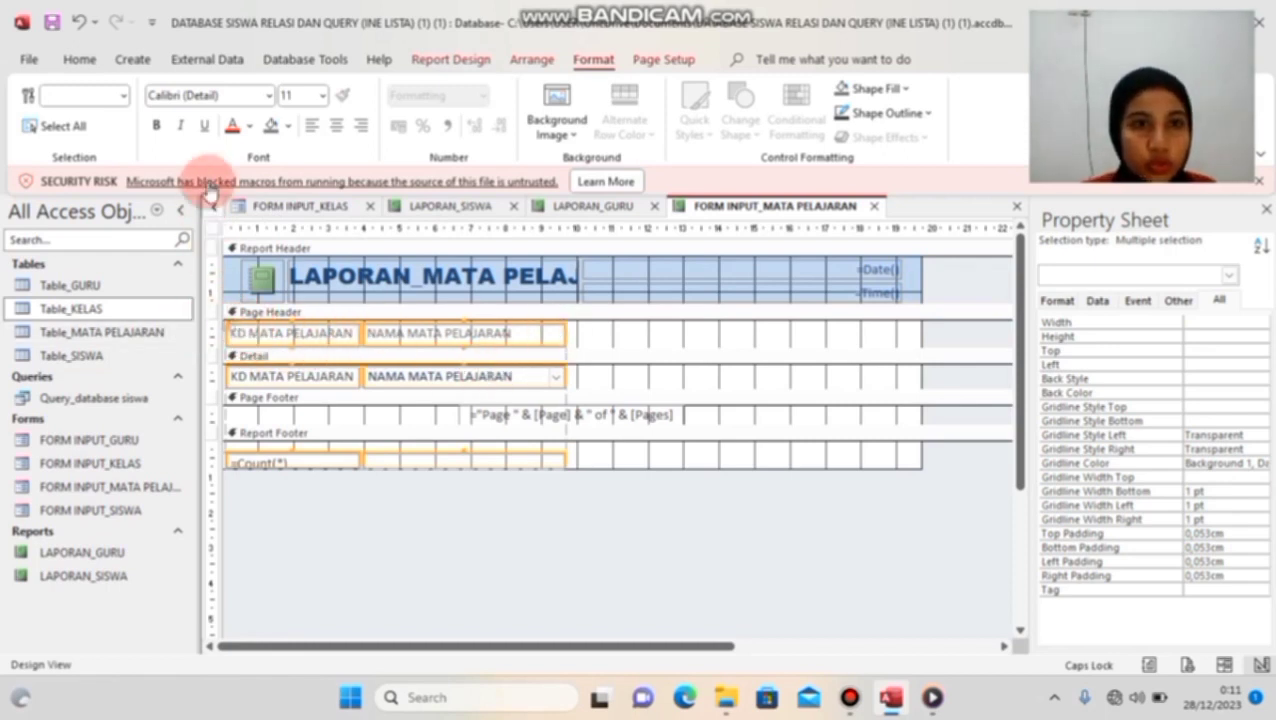
pyautogui.click(268, 96)
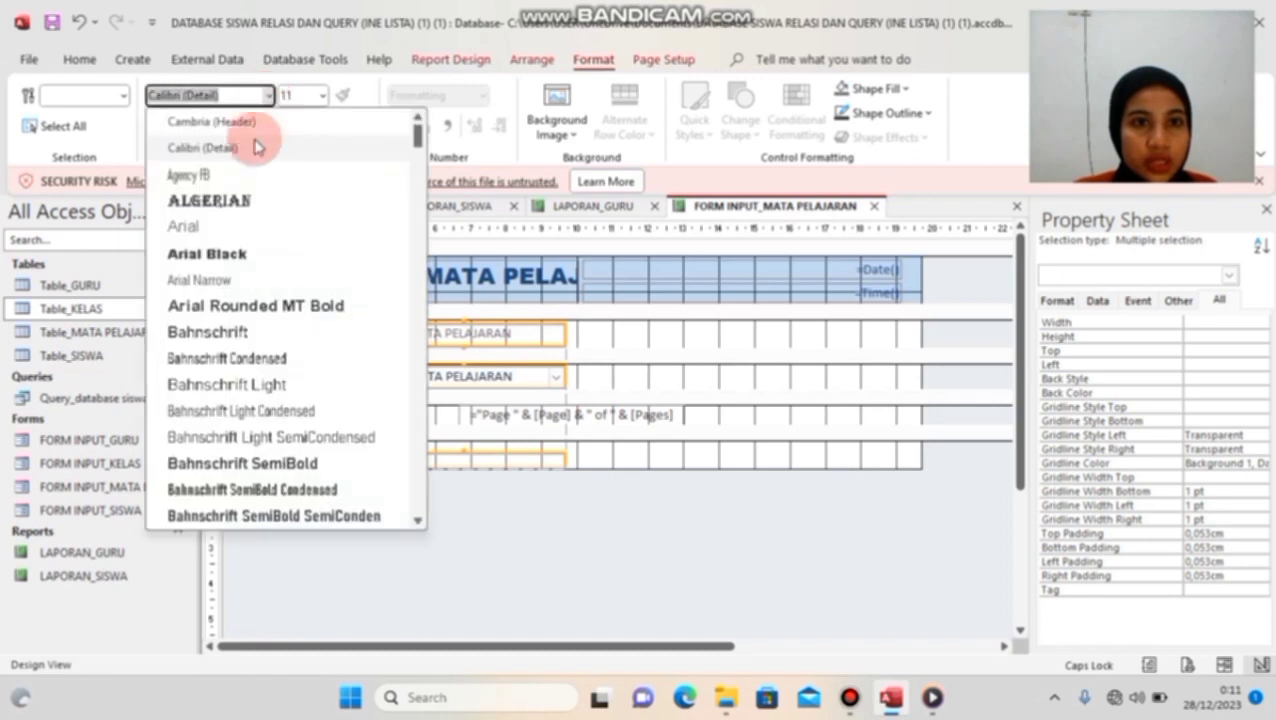
pyautogui.click(266, 253)
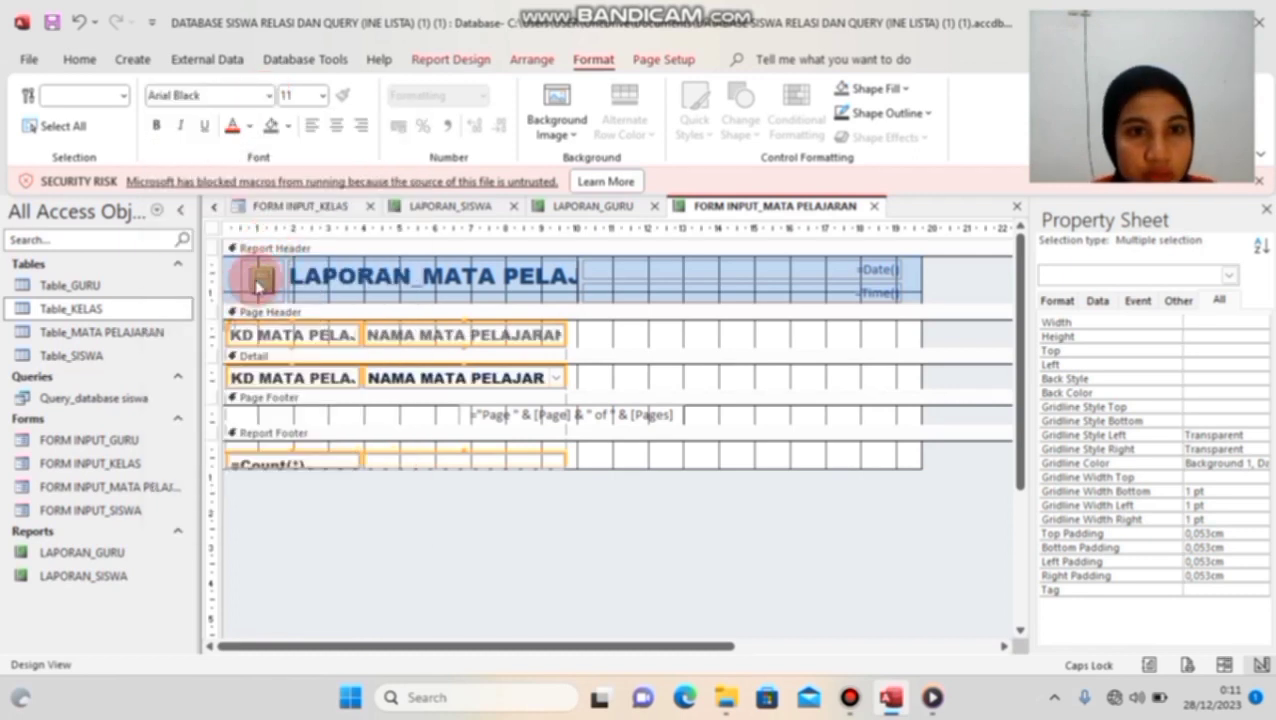
# Step: Replace the header logo with the picture IMG_20231222_205633 in Zoom size mode, and show the report in Report View
pyautogui.click(259, 282)
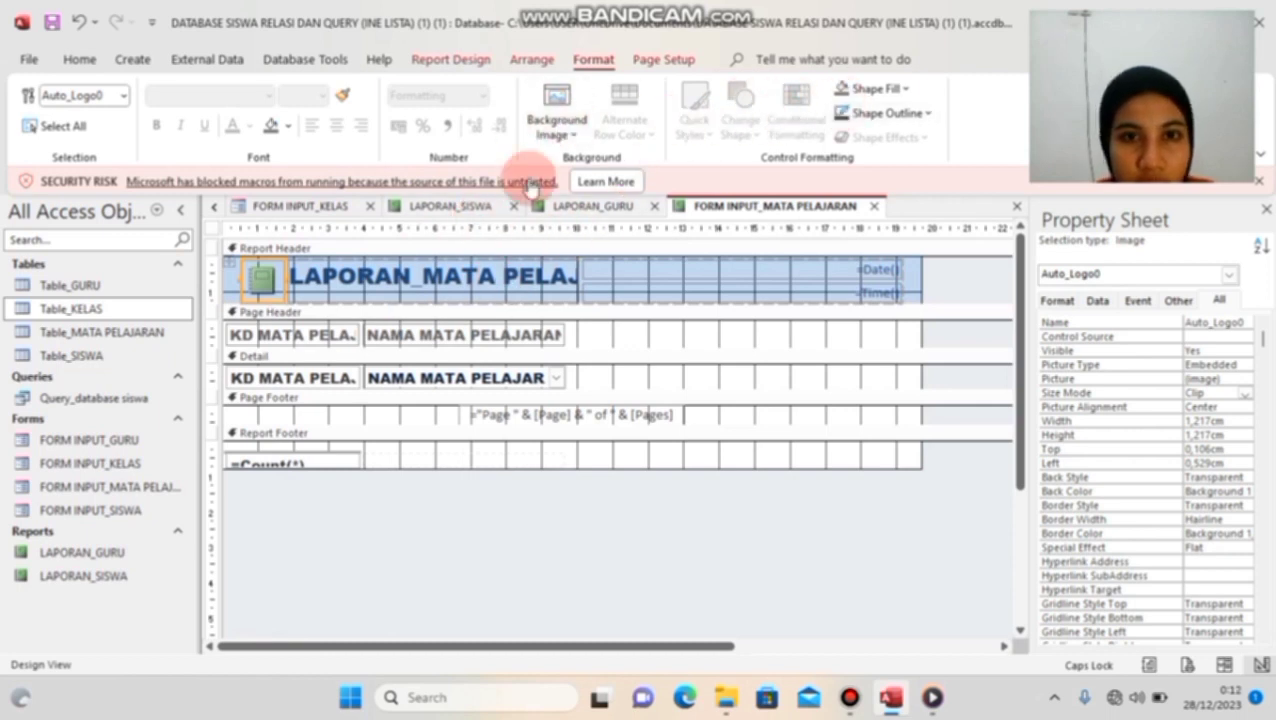
pyautogui.click(470, 62)
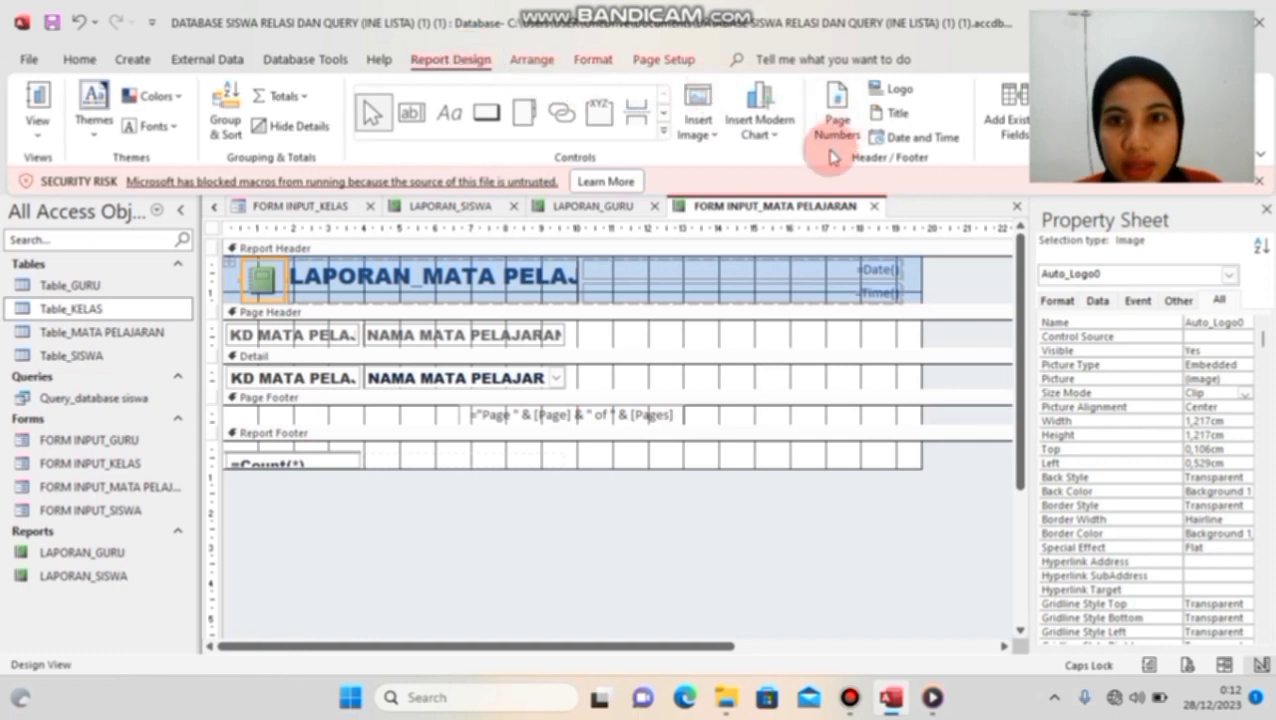
pyautogui.click(898, 92)
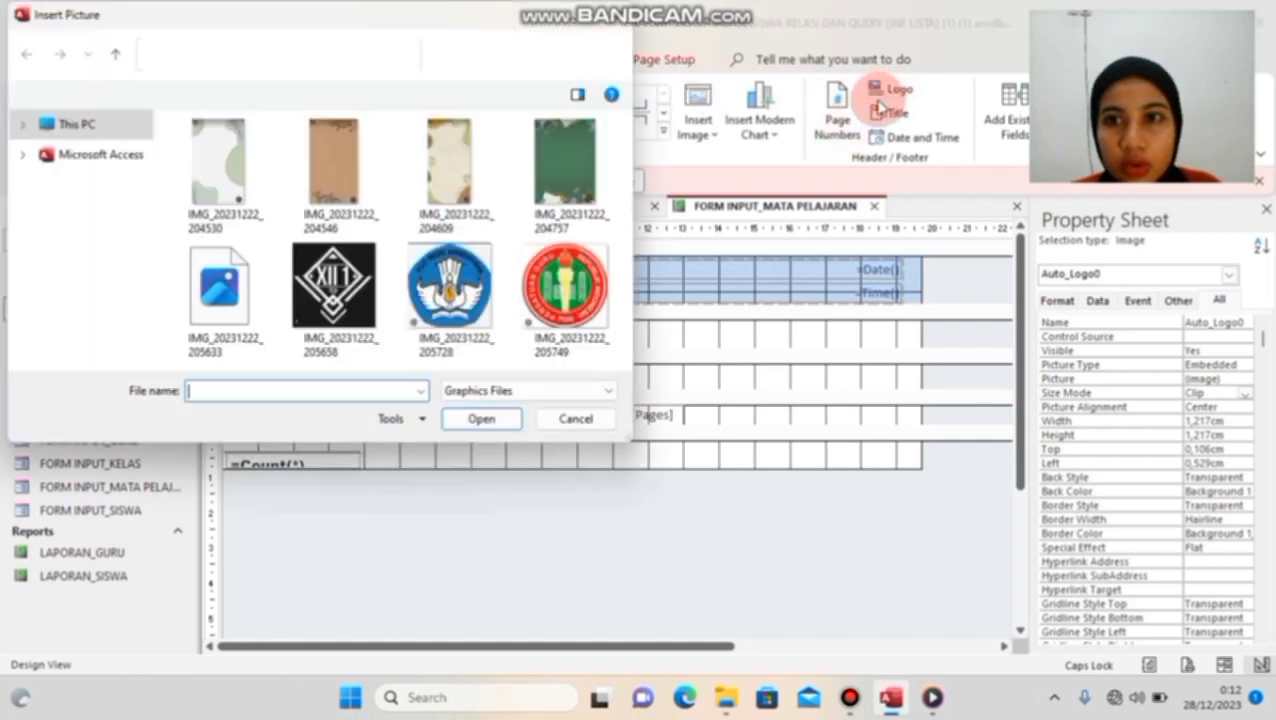
pyautogui.click(217, 287)
pyautogui.doubleClick(219, 285)
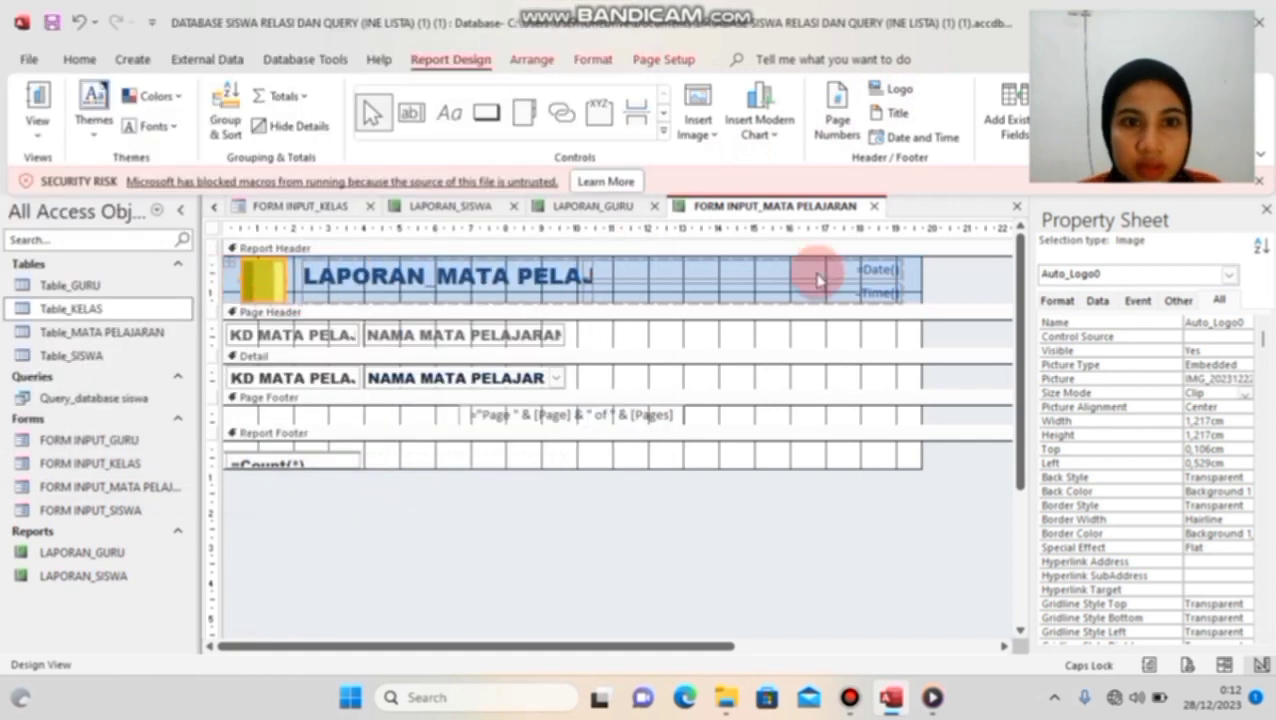
pyautogui.click(1248, 395)
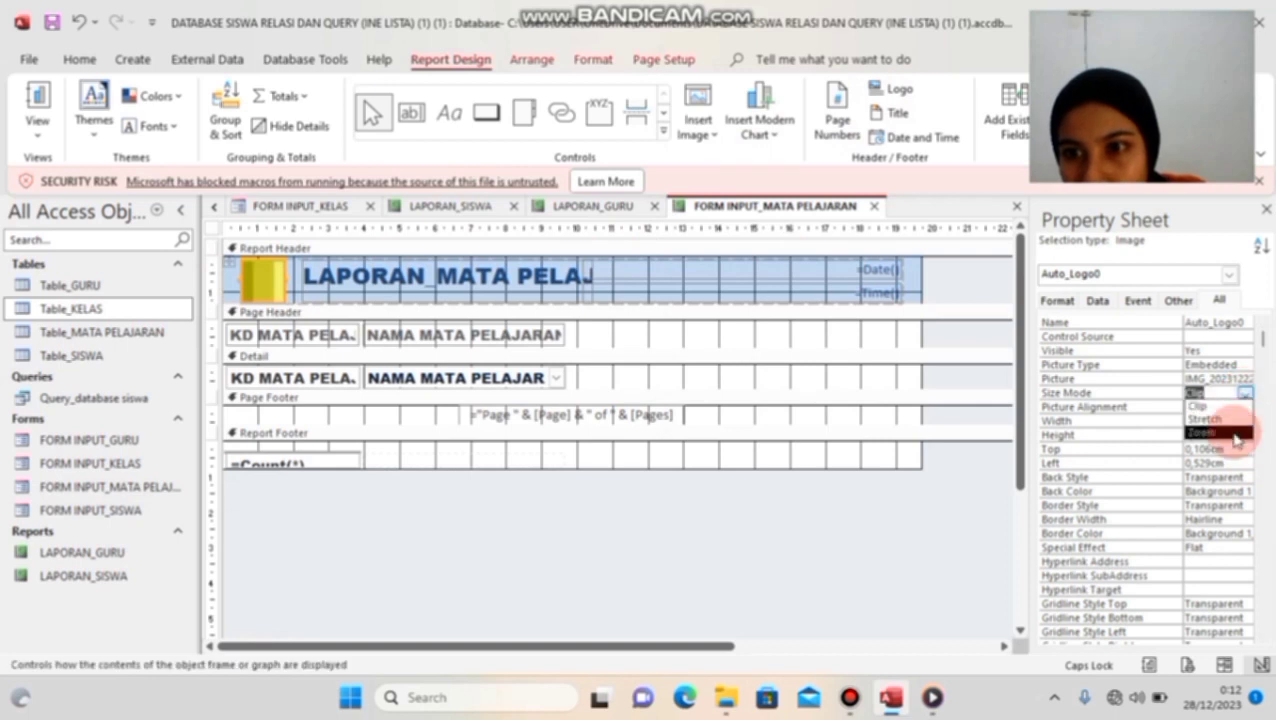
pyautogui.click(1236, 432)
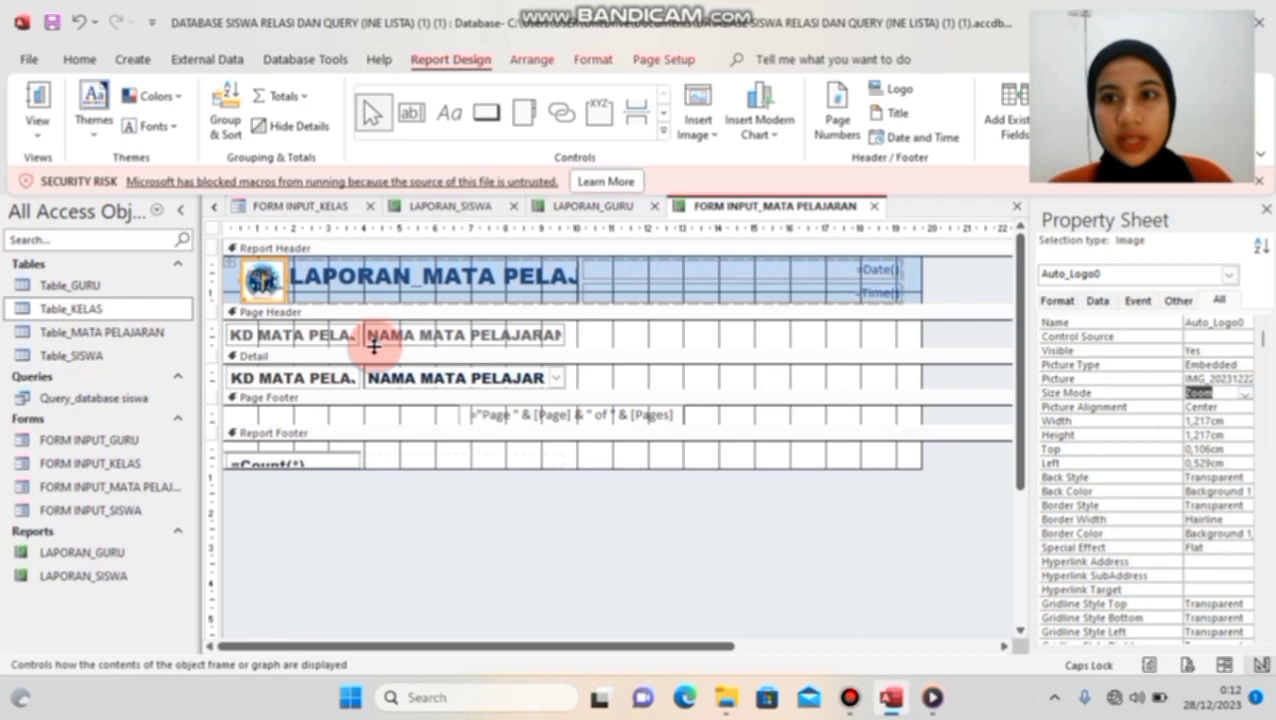
pyautogui.click(36, 143)
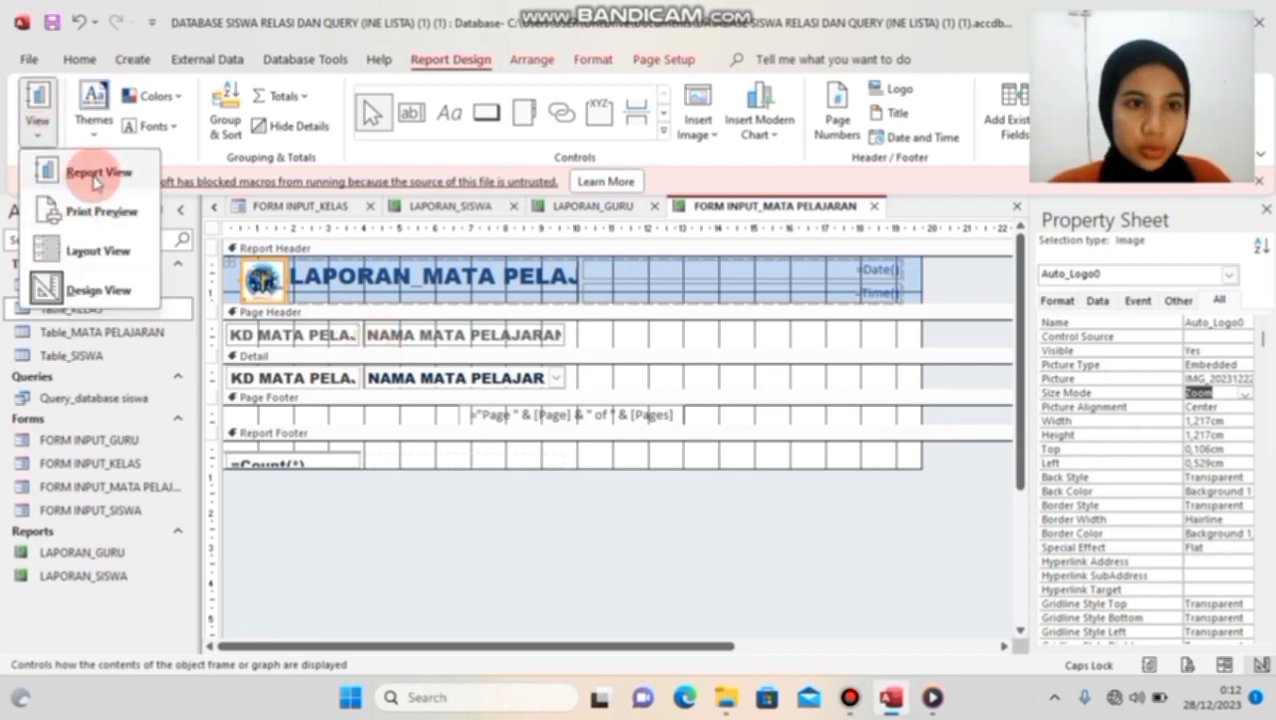
pyautogui.click(96, 178)
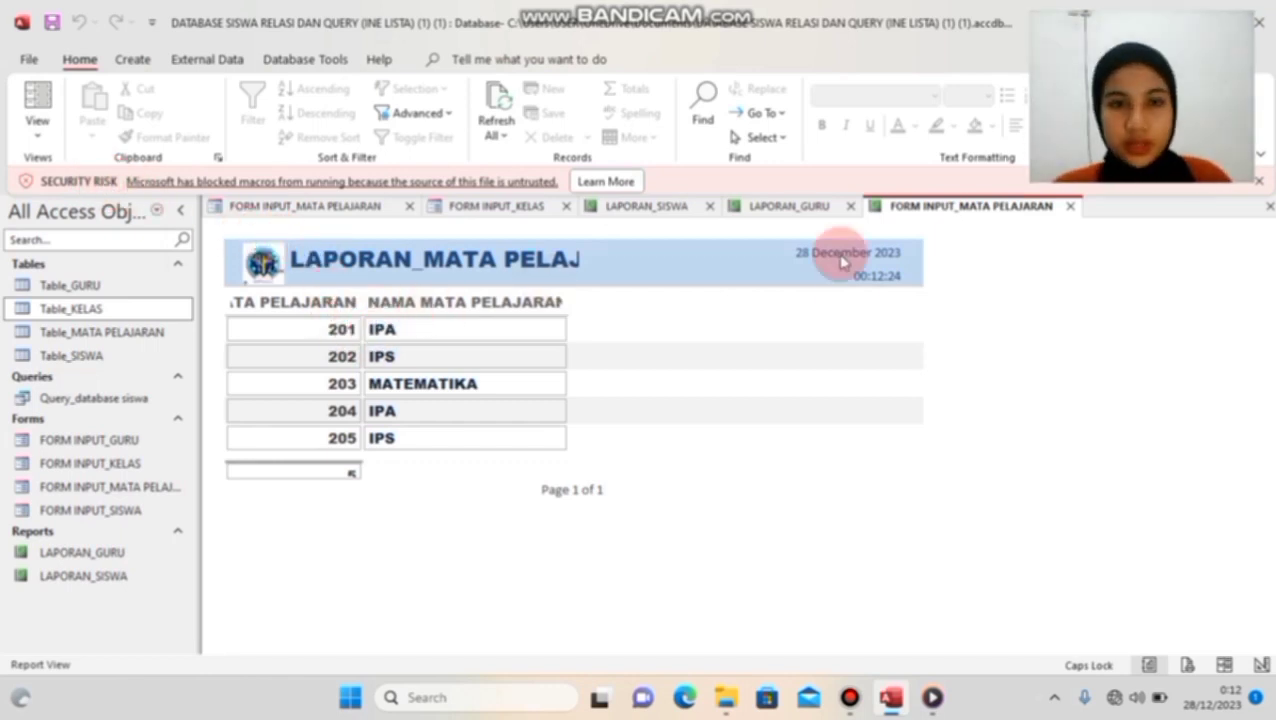
# Step: Save the report under the name LAPORAN _MATA PELAJARAN and close the FORM INPUT_MATA PELAJARAN form
pyautogui.rightClick(893, 210)
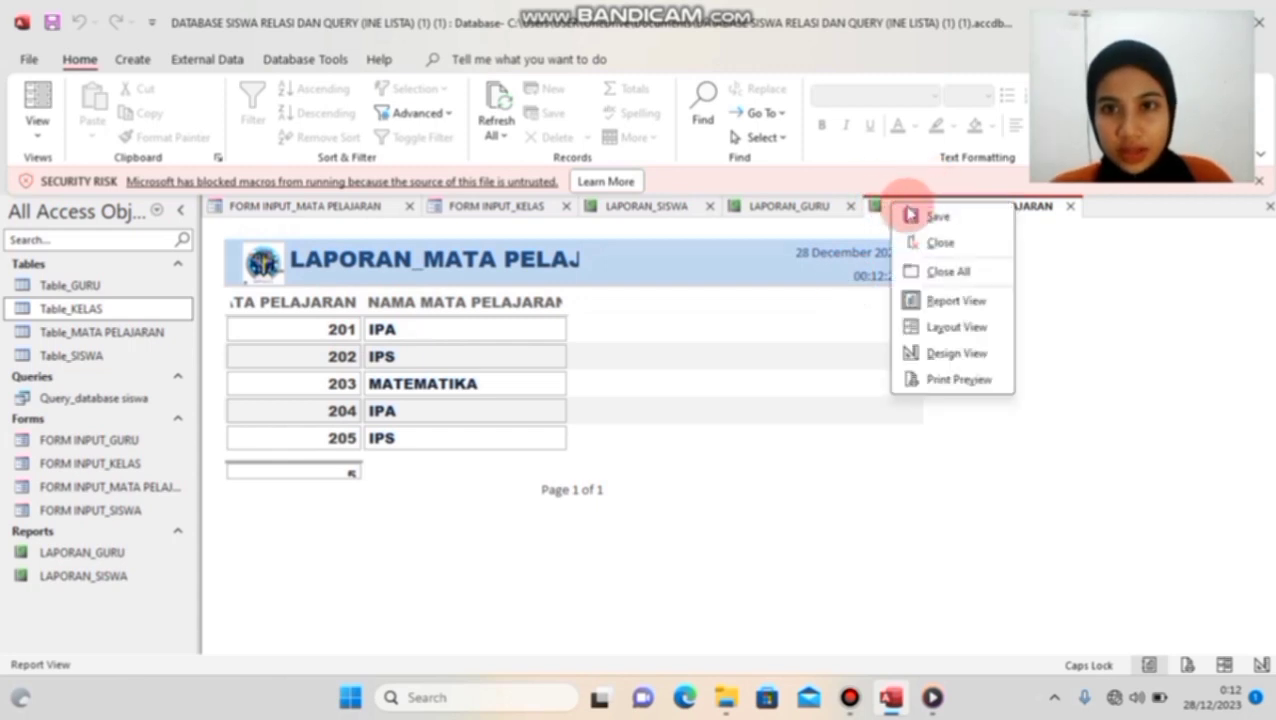
pyautogui.click(902, 214)
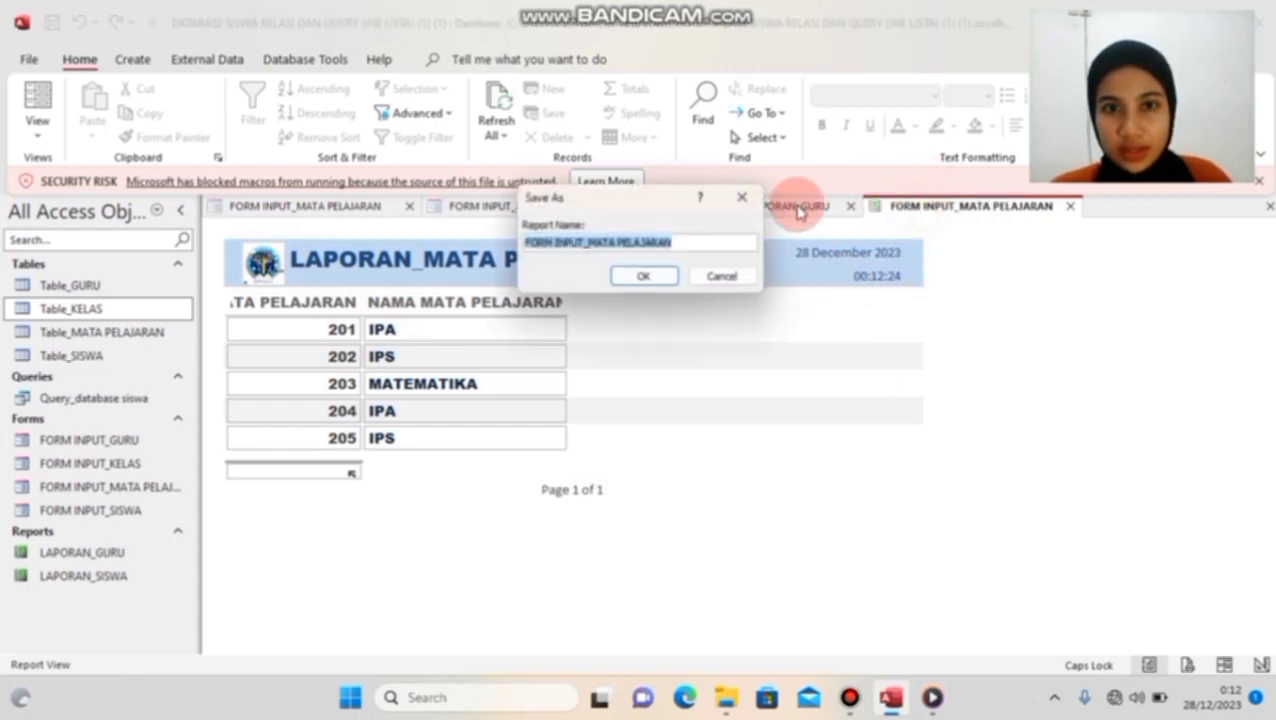
pyautogui.click(584, 243)
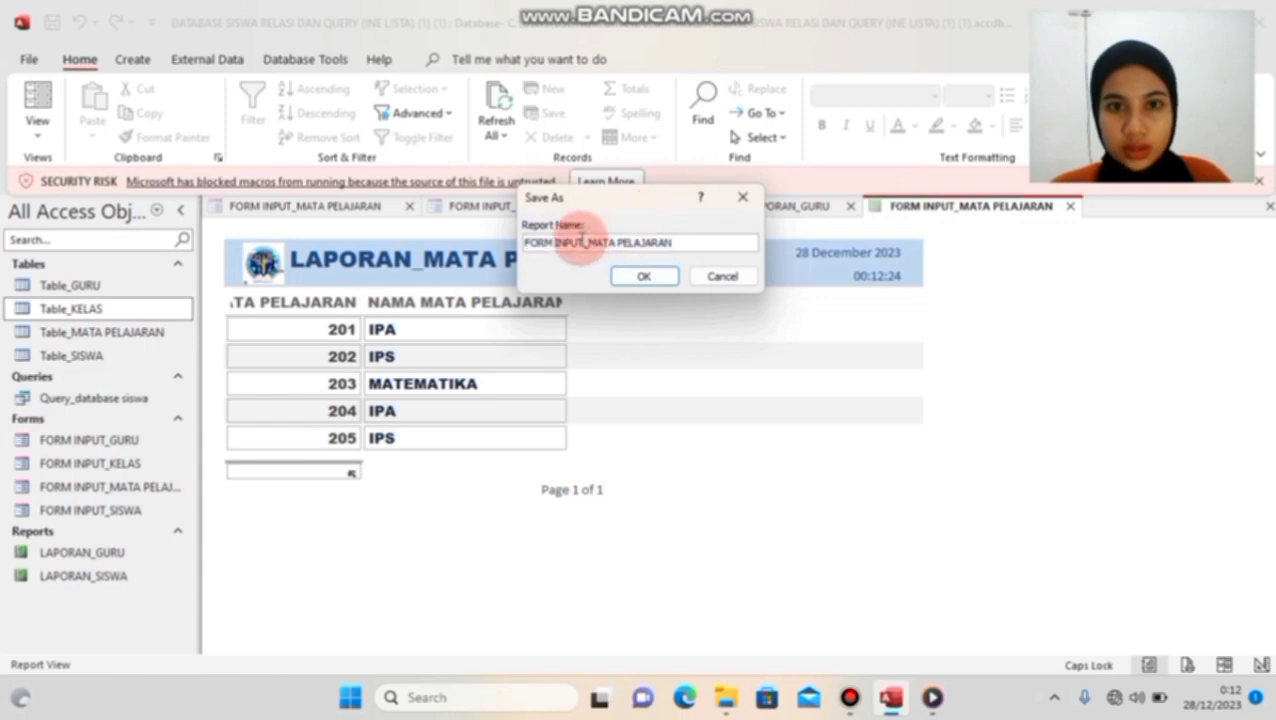
pyautogui.press('BackSpace')
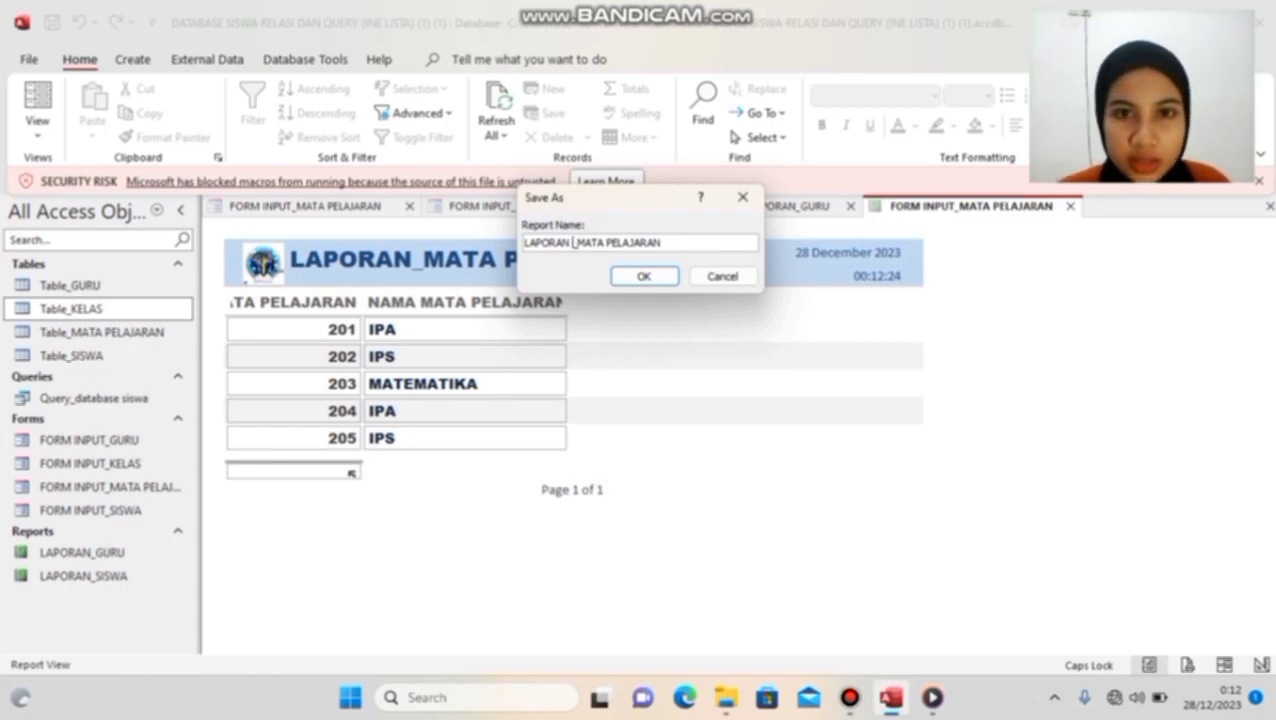
pyautogui.click(642, 279)
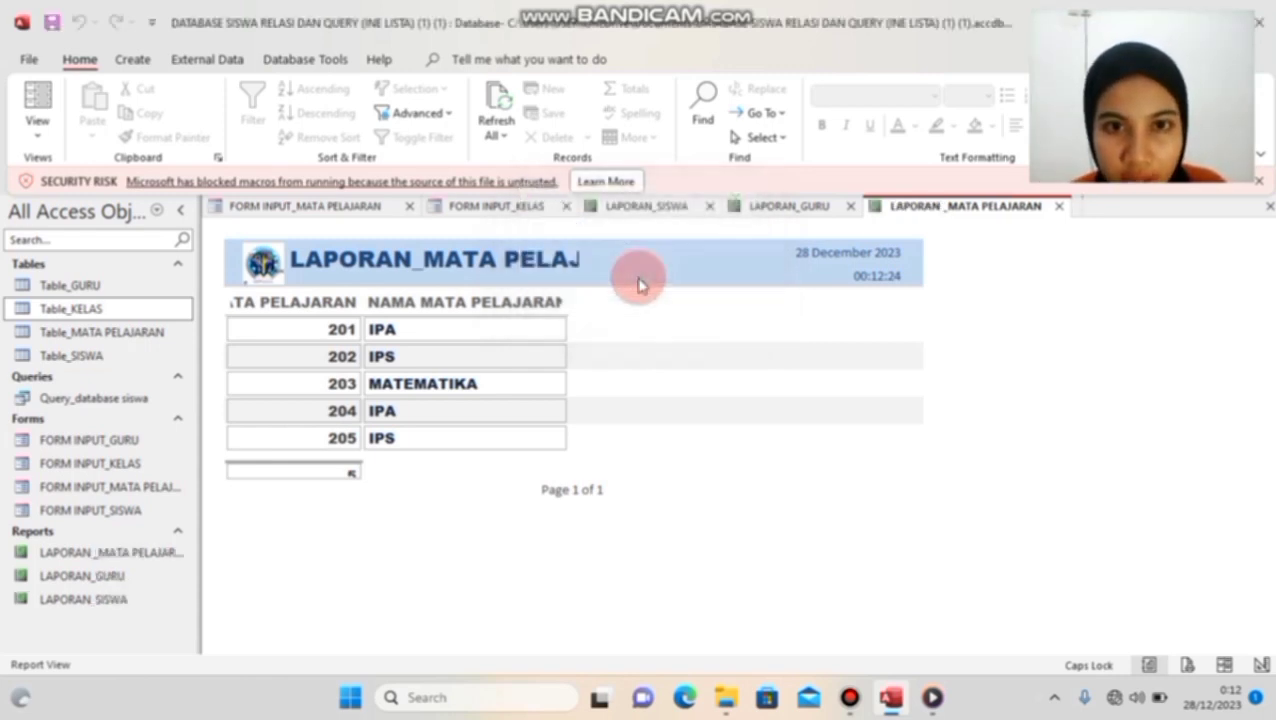
pyautogui.click(408, 208)
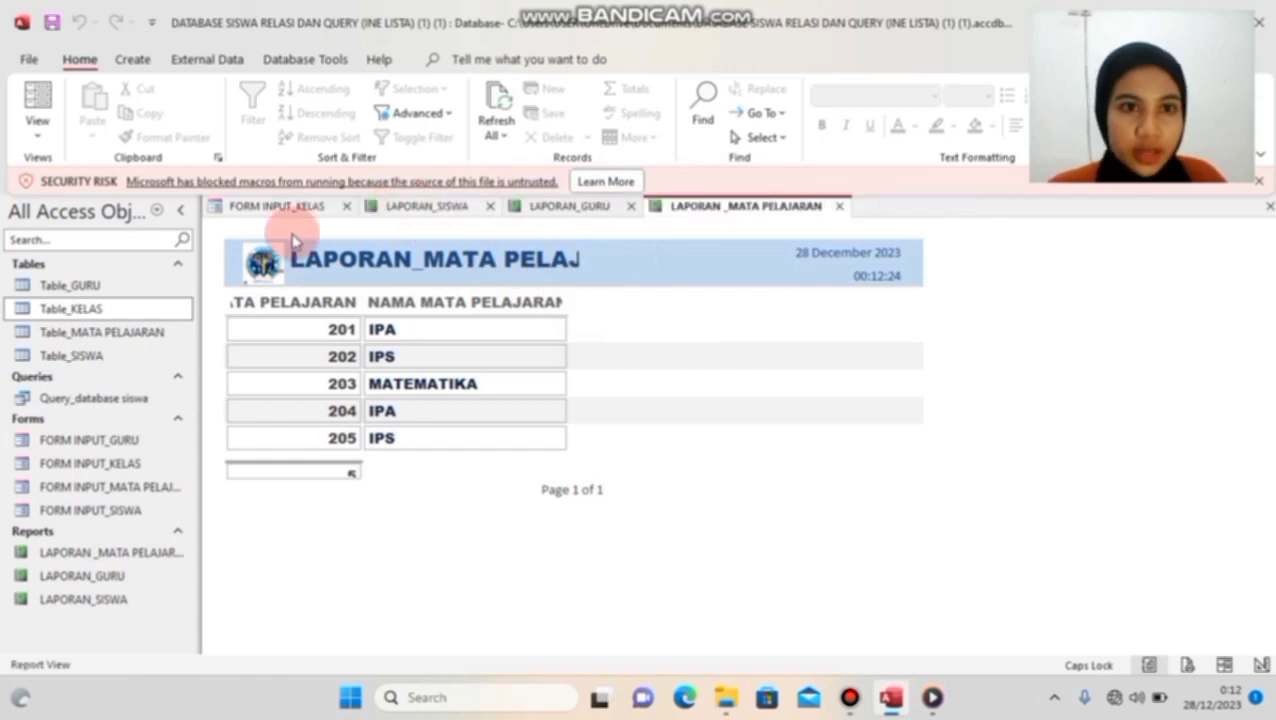
# Step: Create a report from the FORM INPUT_KELAS form and open it in Design View
pyautogui.click(250, 208)
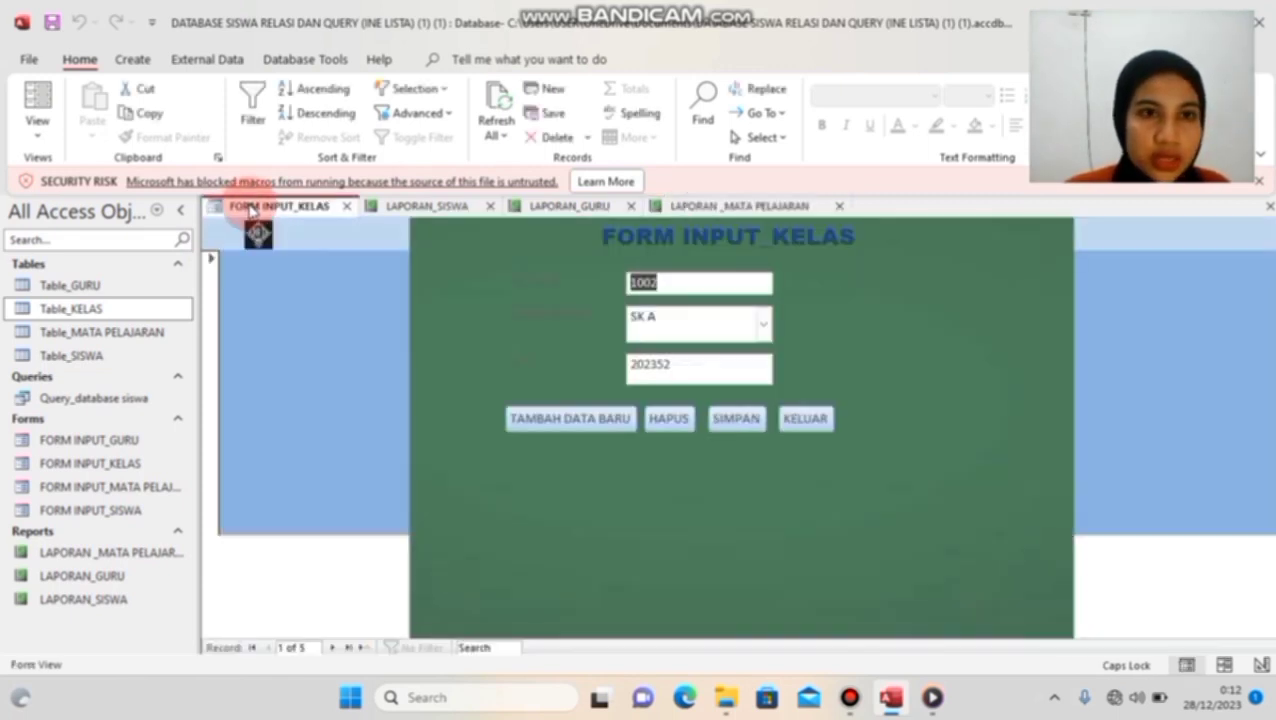
pyautogui.click(130, 60)
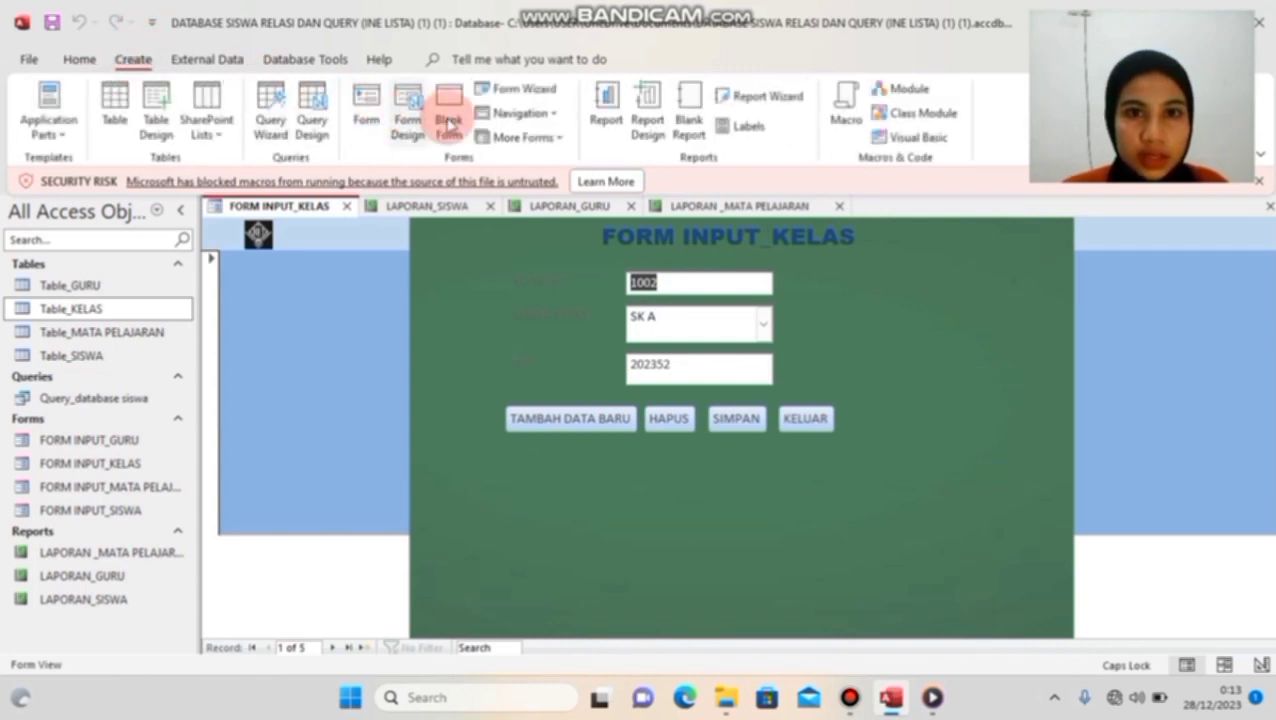
pyautogui.click(603, 118)
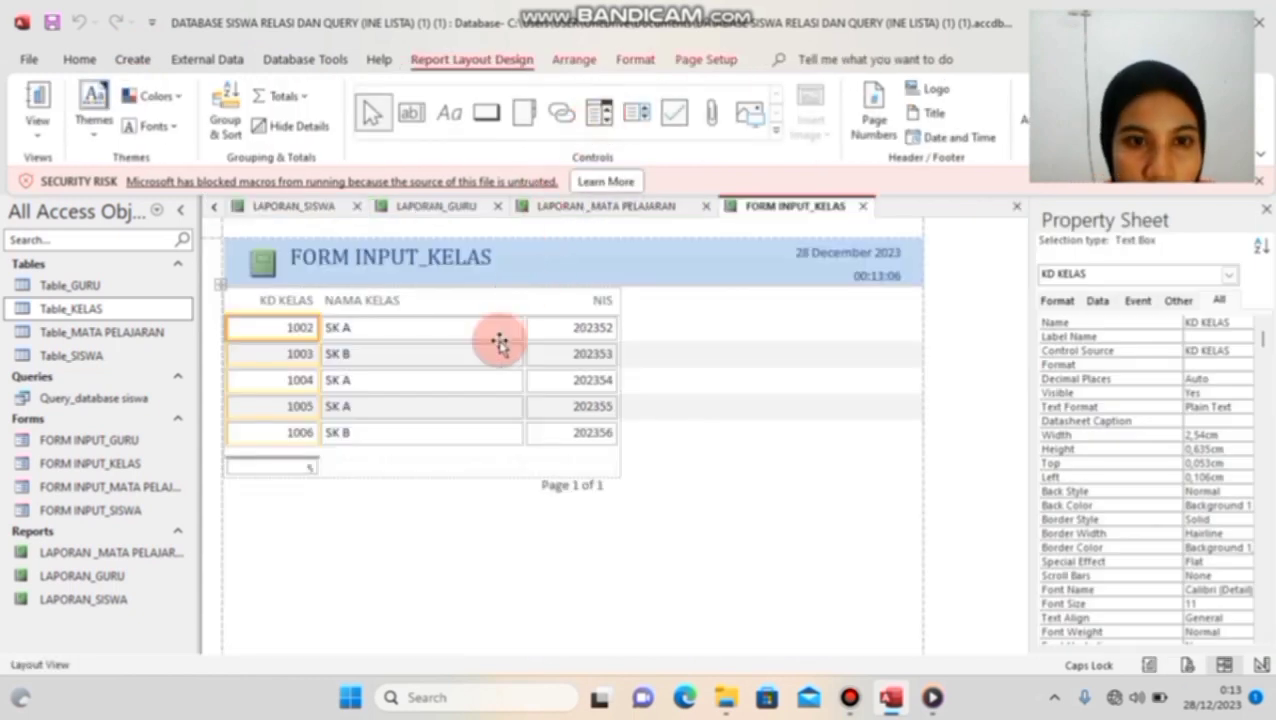
pyautogui.click(38, 130)
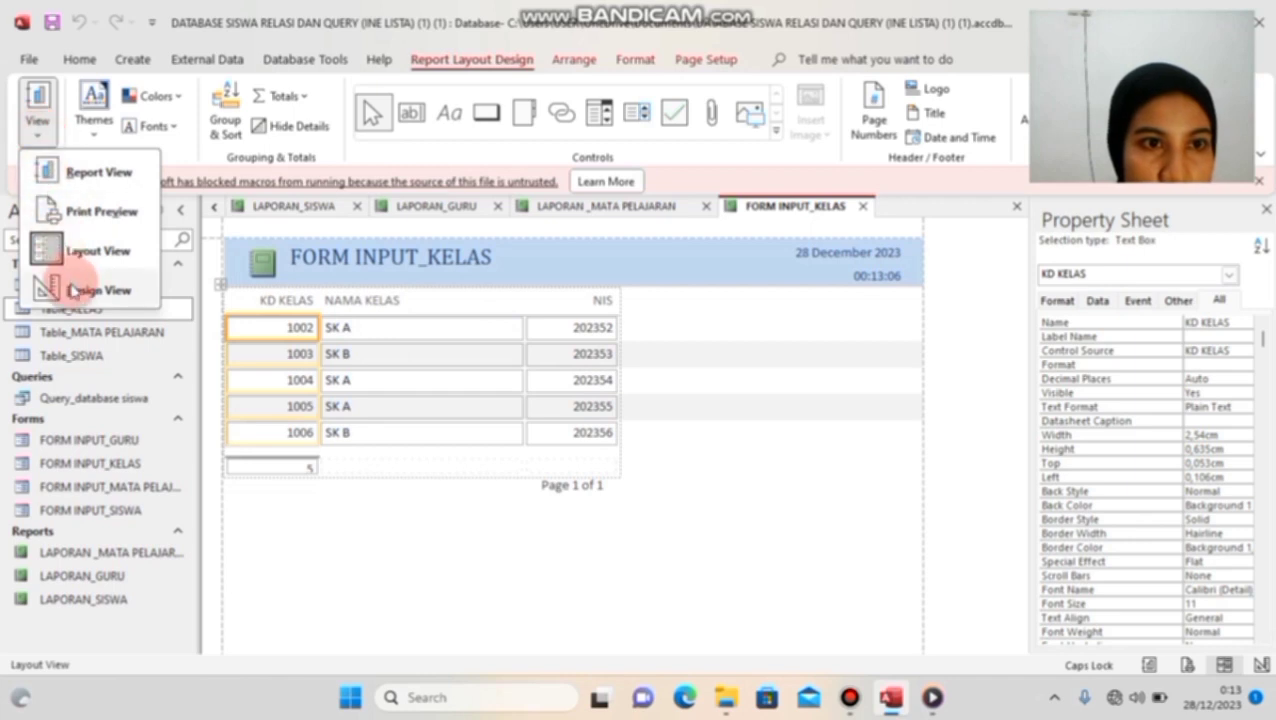
pyautogui.click(72, 288)
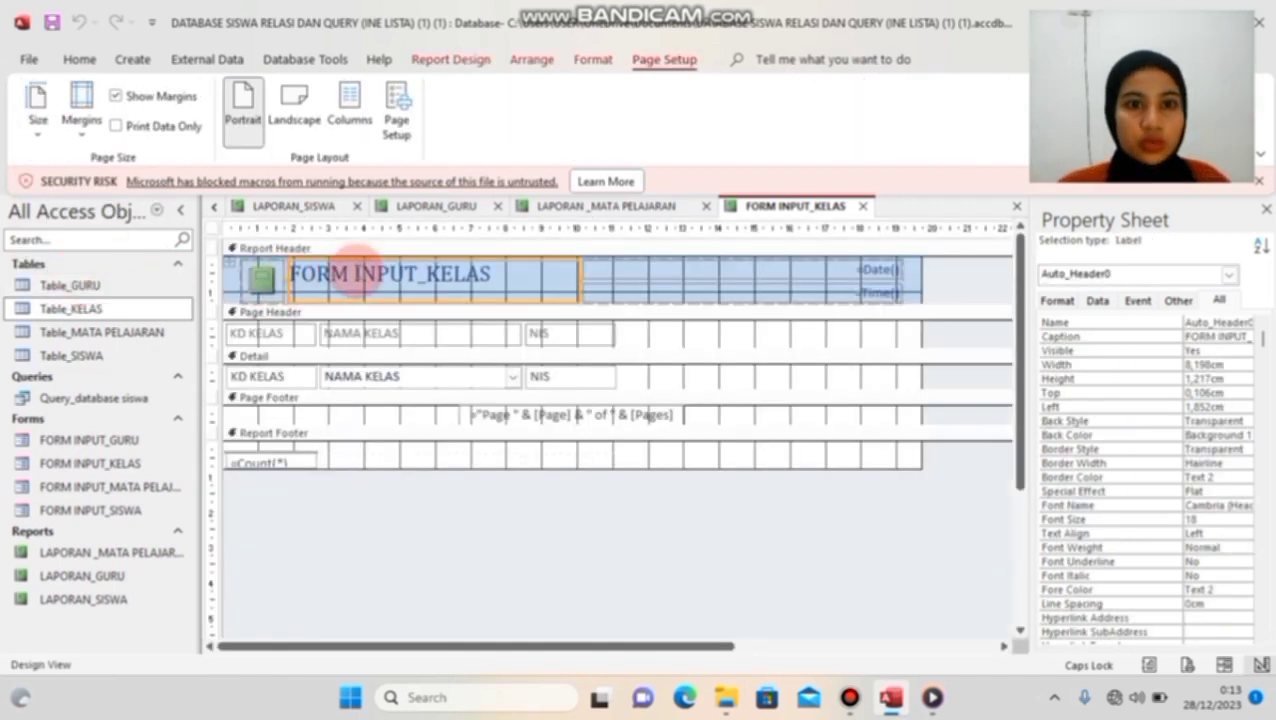
# Step: Change the report header title to LAPORAN_KELAS
pyautogui.click(418, 273)
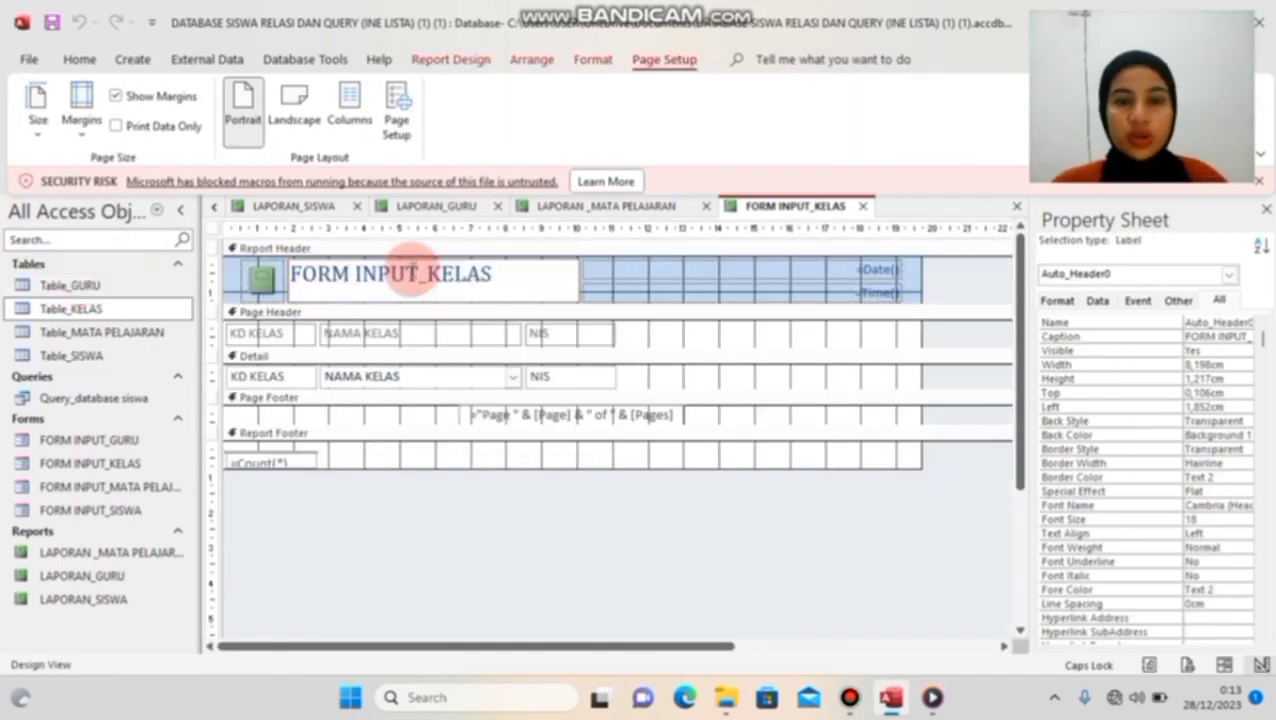
pyautogui.press('BackSpace')
pyautogui.press('BackSpace')
pyautogui.press('BackSpace')
pyautogui.press('BackSpace')
pyautogui.press('BackSpace')
pyautogui.press('BackSpace')
pyautogui.press('BackSpace')
pyautogui.press('BackSpace')
pyautogui.press('BackSpace')
pyautogui.press('BackSpace')
pyautogui.write('LAPORAN')
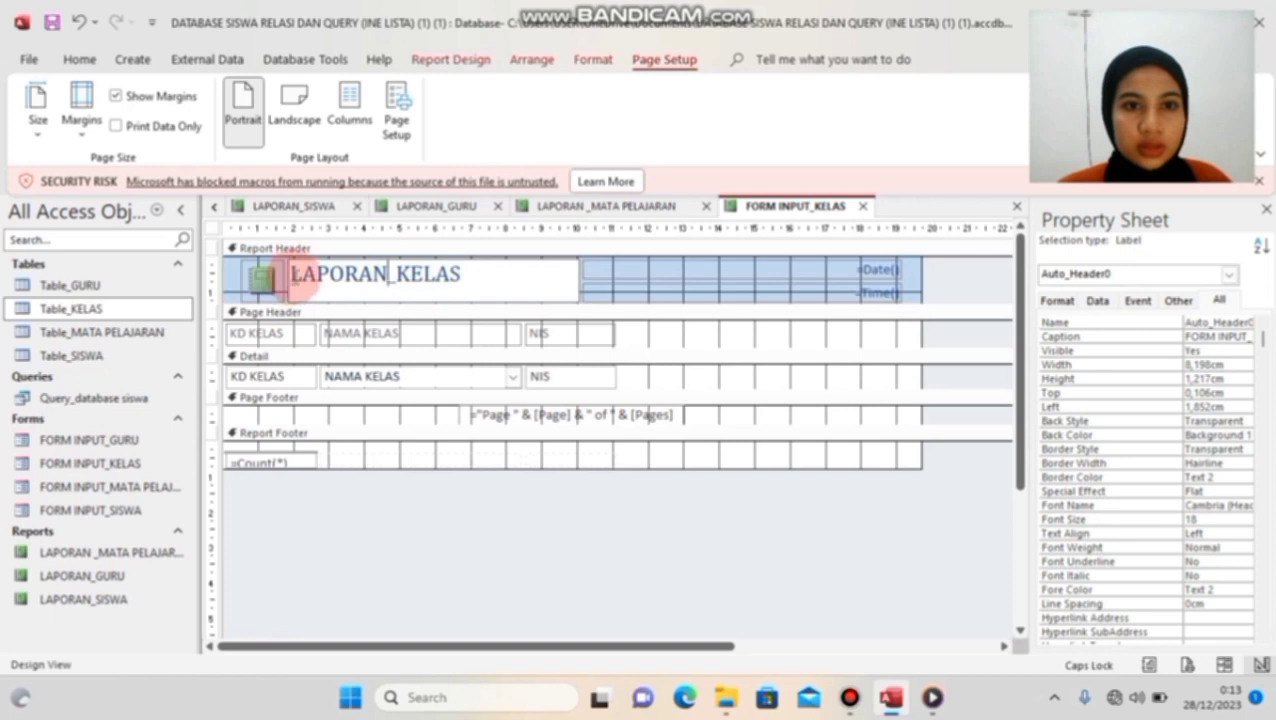
# Step: Set the LAPORAN_KELAS title's font to Arial Black and center its text
pyautogui.moveTo(290, 272); pyautogui.dragTo(470, 266)
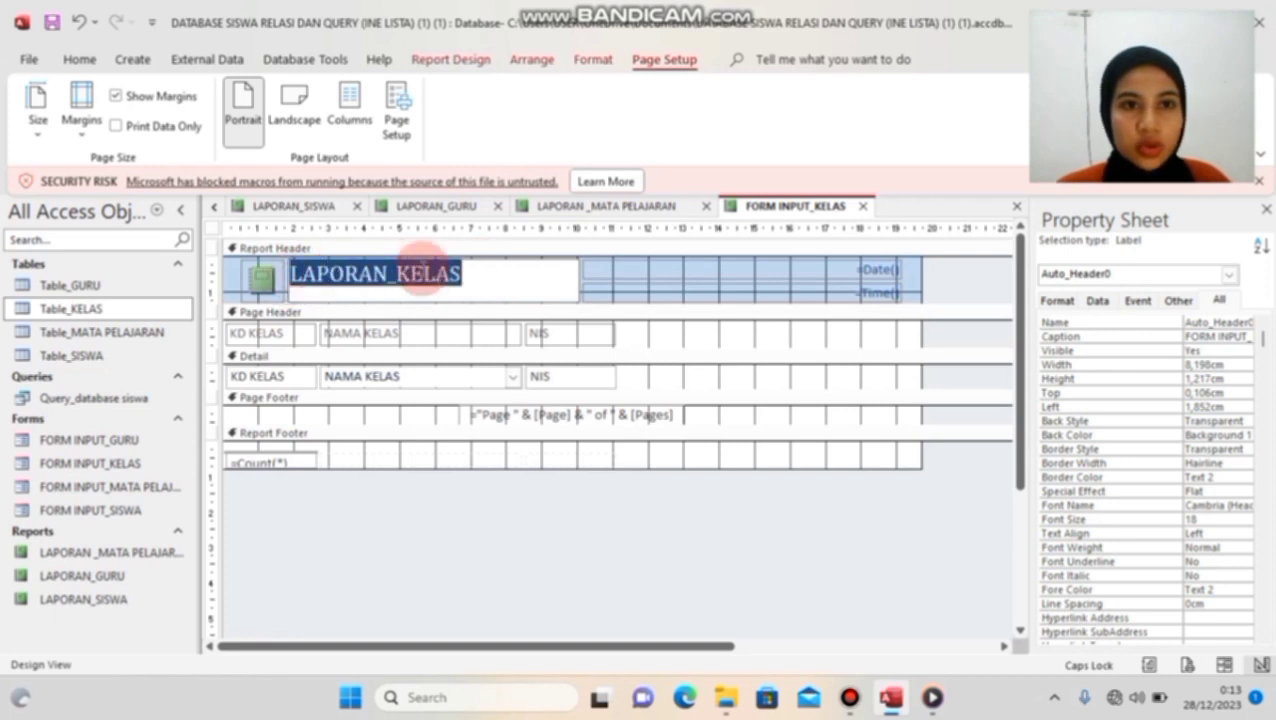
pyautogui.click(592, 59)
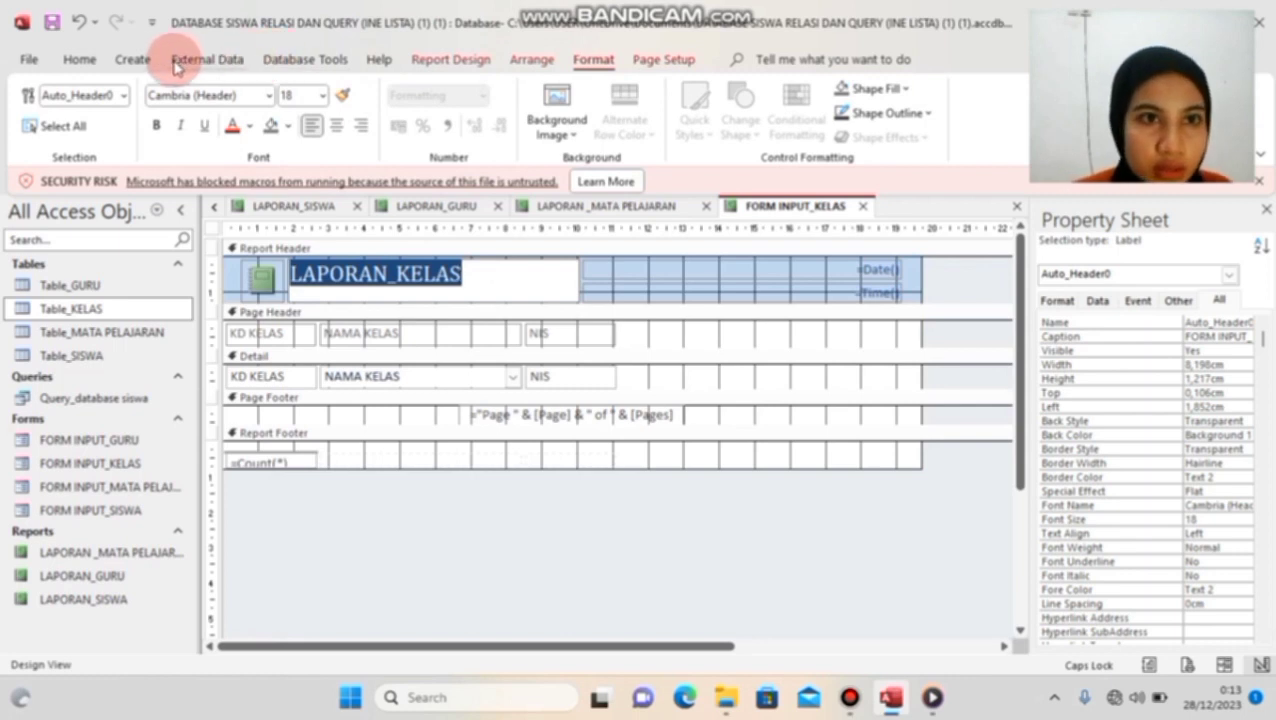
pyautogui.click(266, 99)
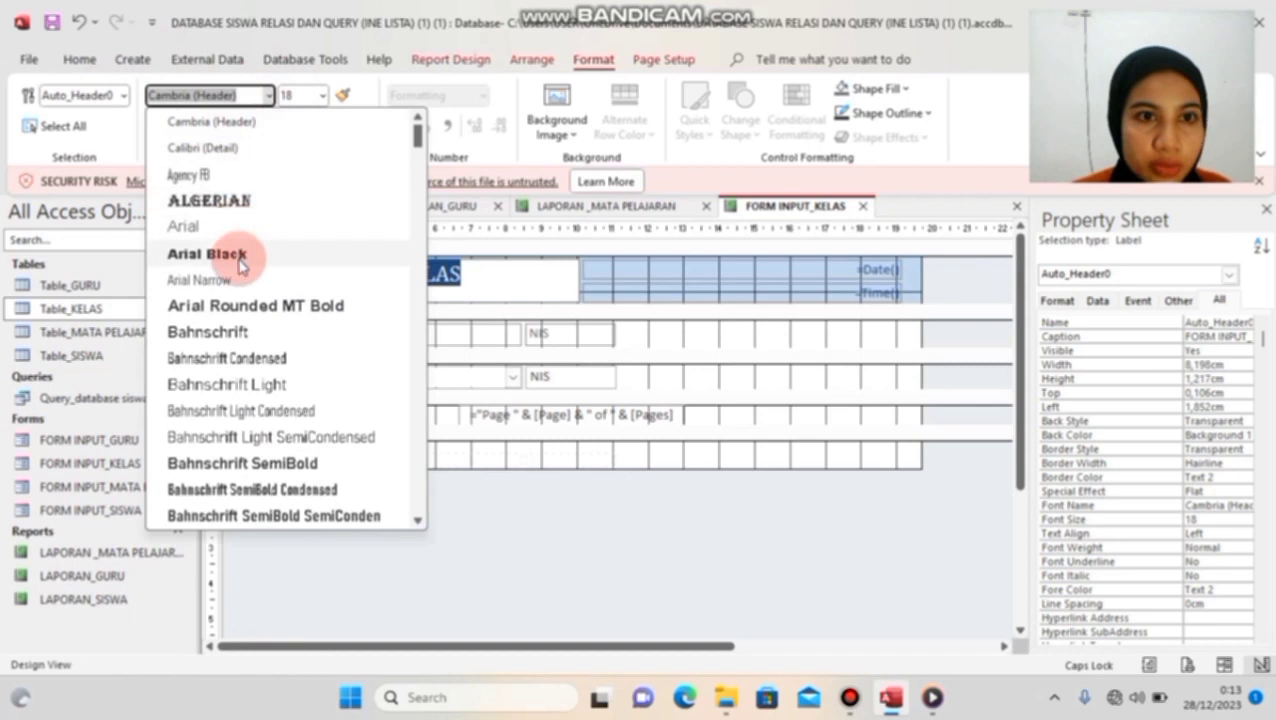
pyautogui.click(242, 331)
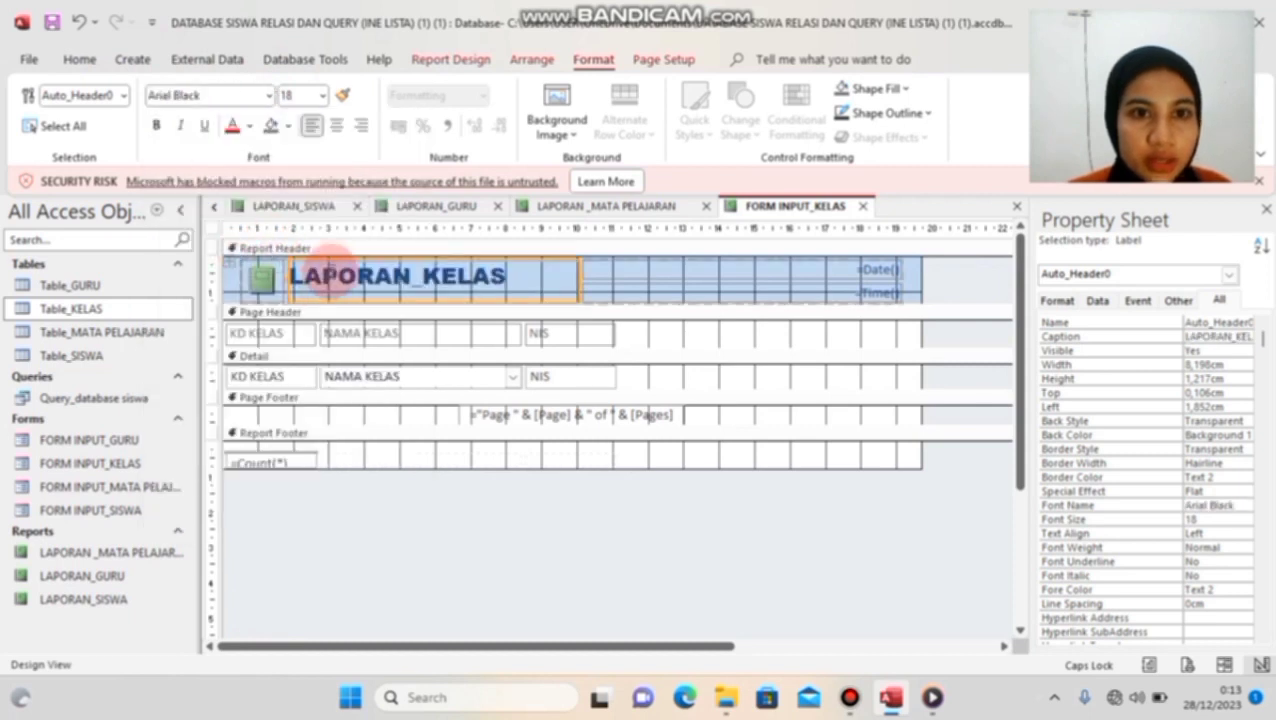
pyautogui.click(336, 127)
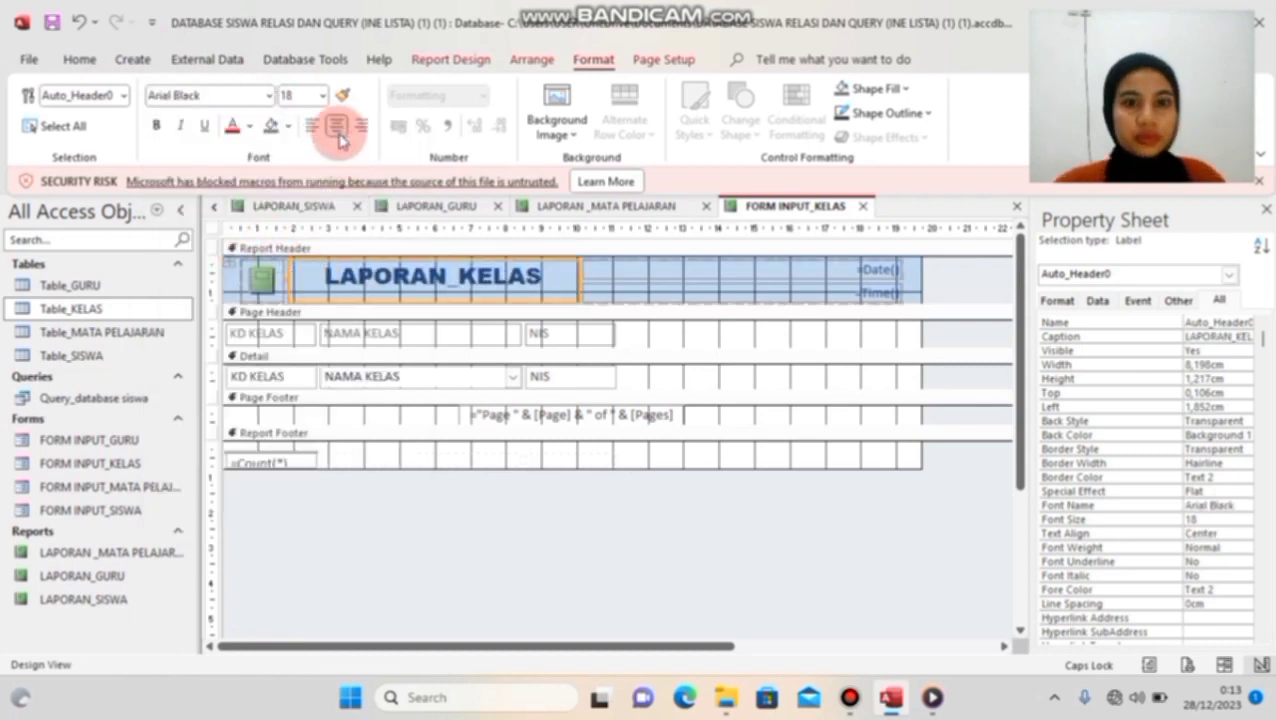
# Step: Set the font of the class report's whole table layout, including headings, detail fields and count box, to Arial Black
pyautogui.click(277, 335)
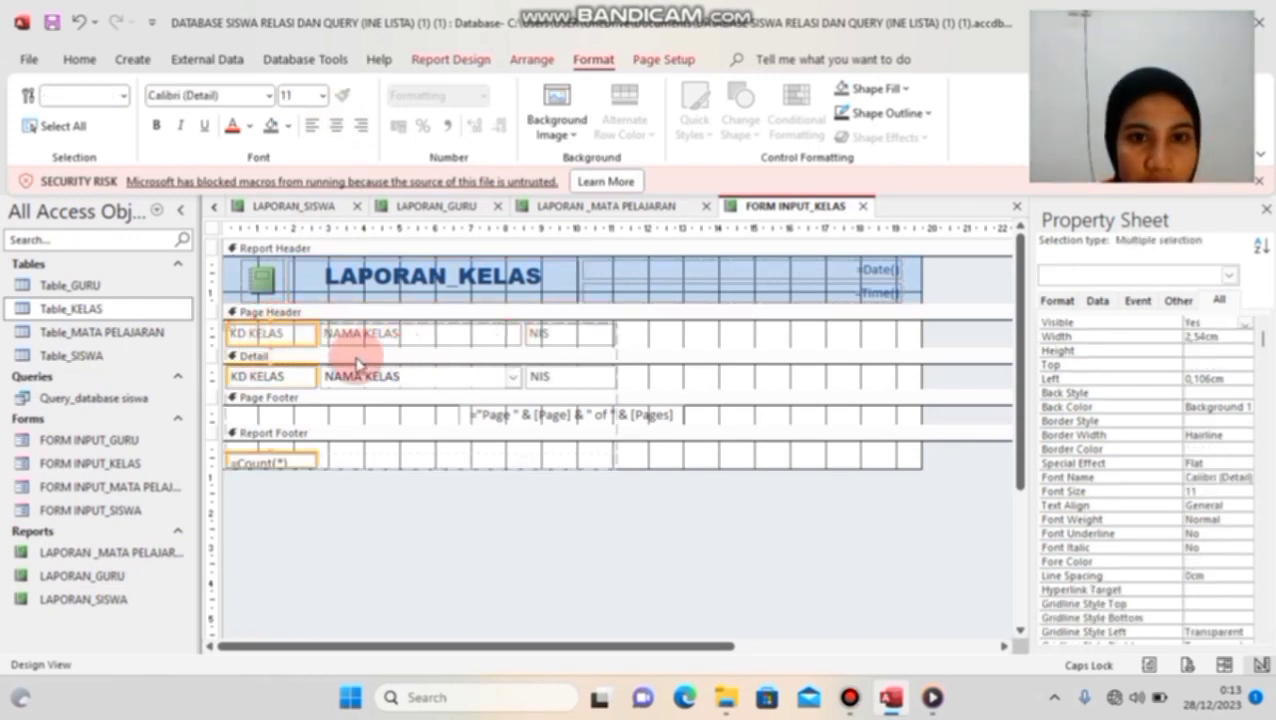
pyautogui.click(228, 330)
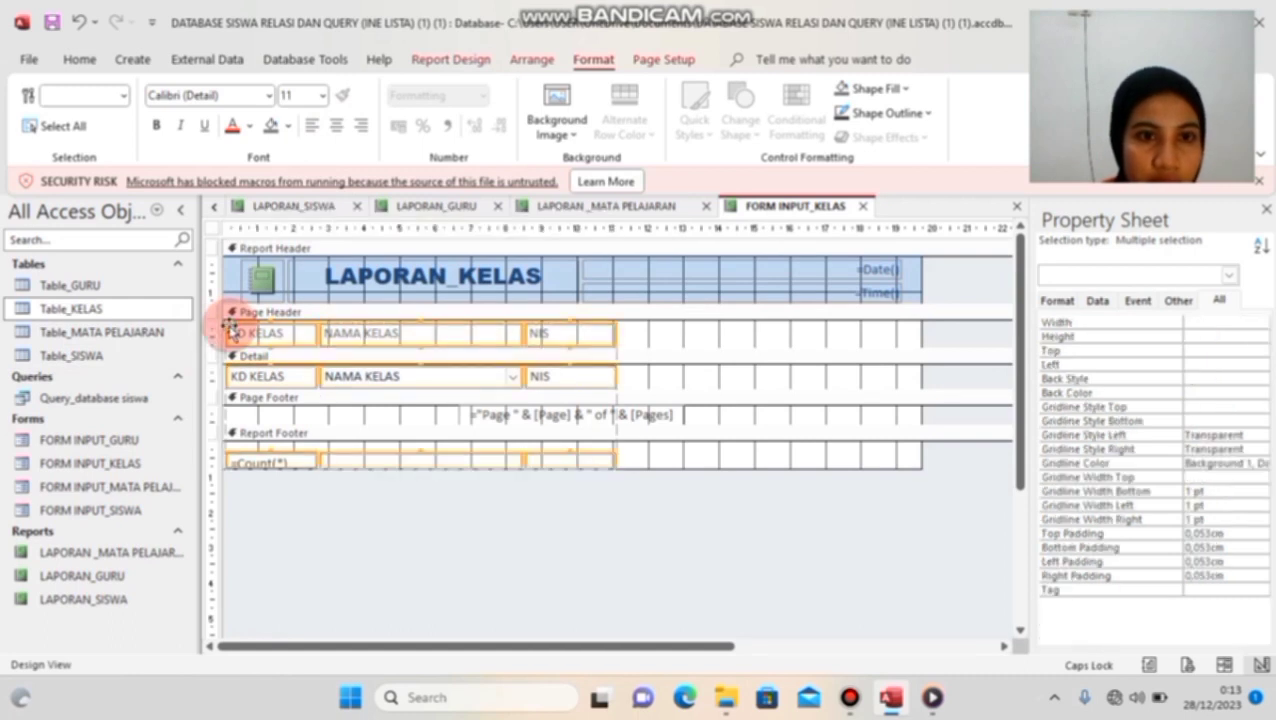
pyautogui.click(268, 97)
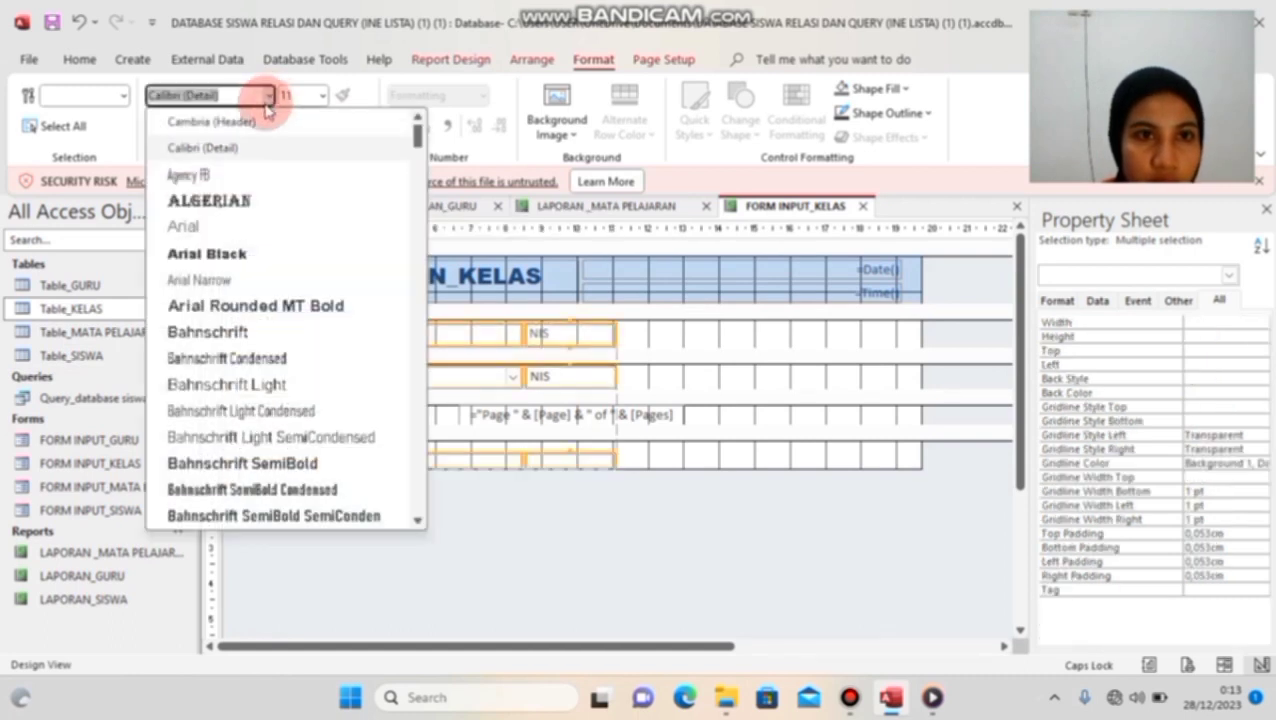
pyautogui.click(237, 256)
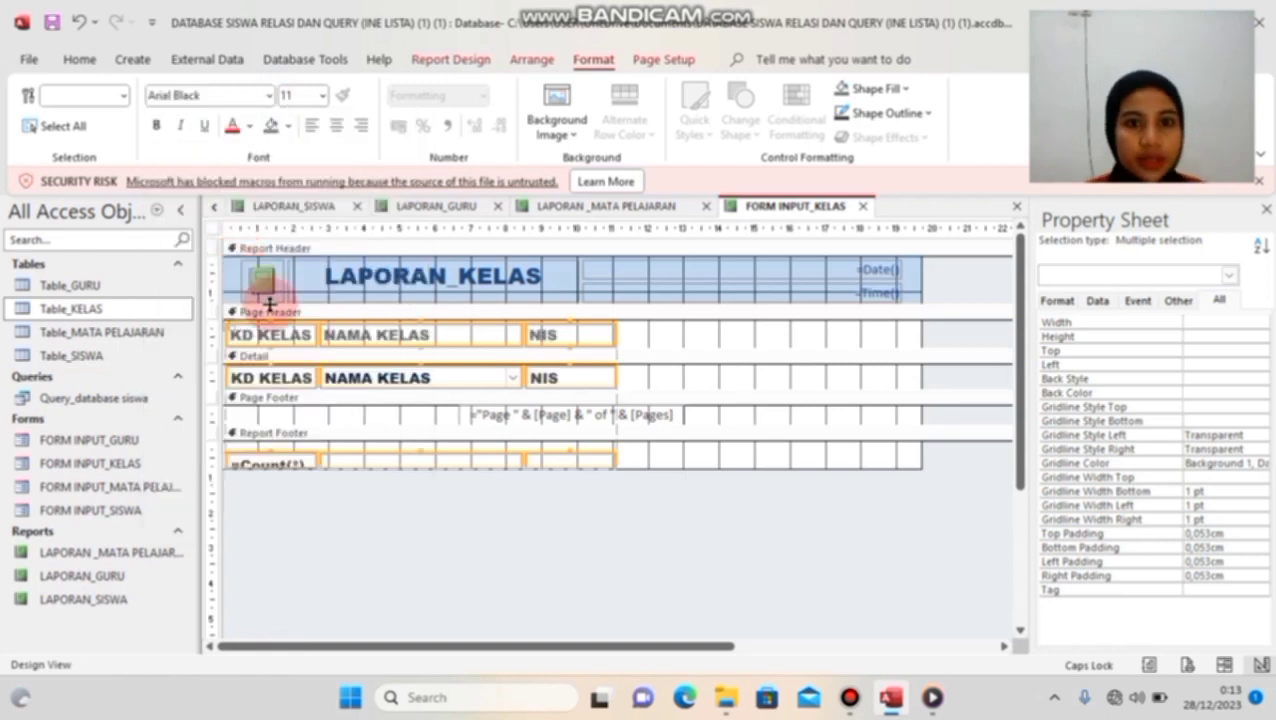
# Step: Replace the header logo with the picture IMG_20231222_205658 in Zoom size mode, and show the class report in Report View
pyautogui.click(262, 285)
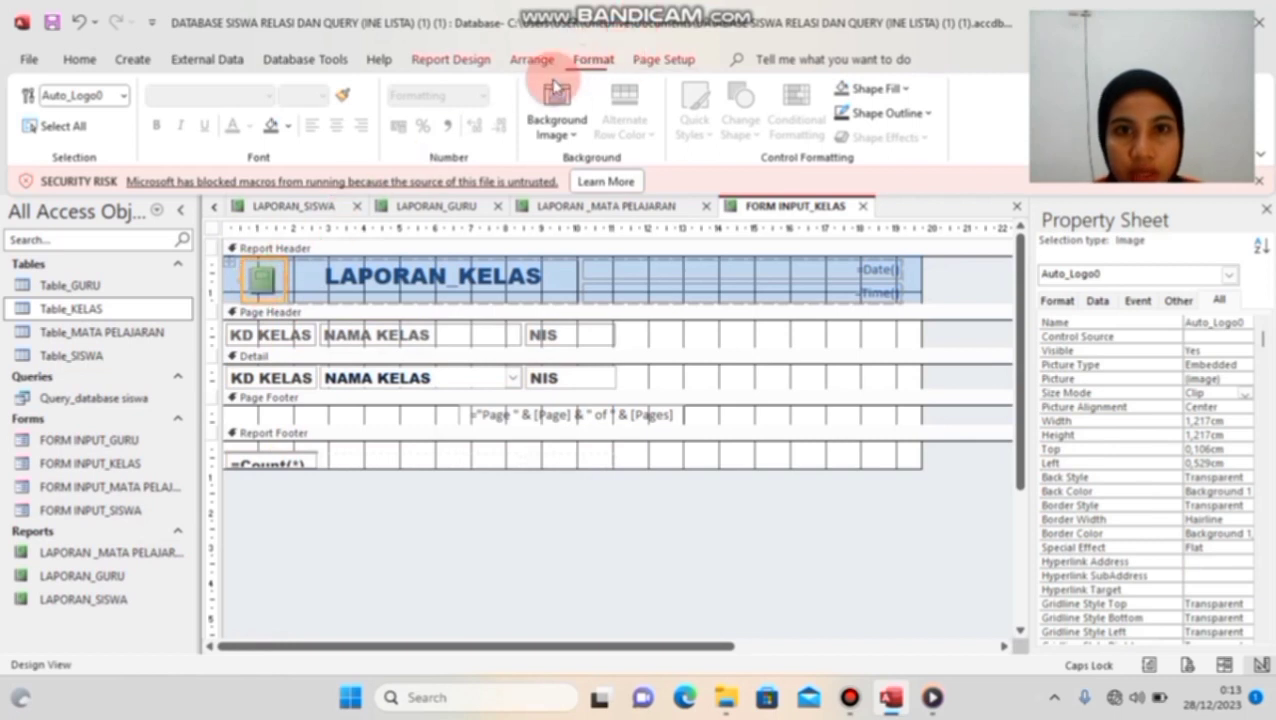
pyautogui.click(461, 64)
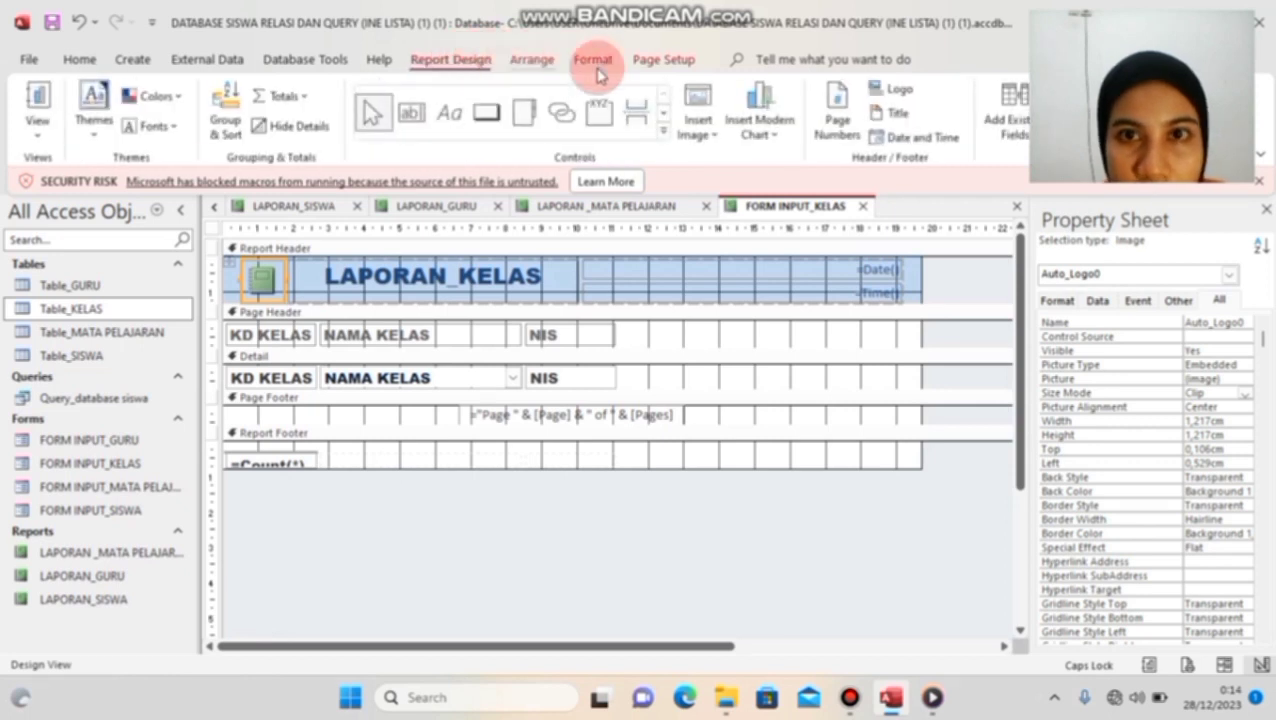
pyautogui.click(890, 90)
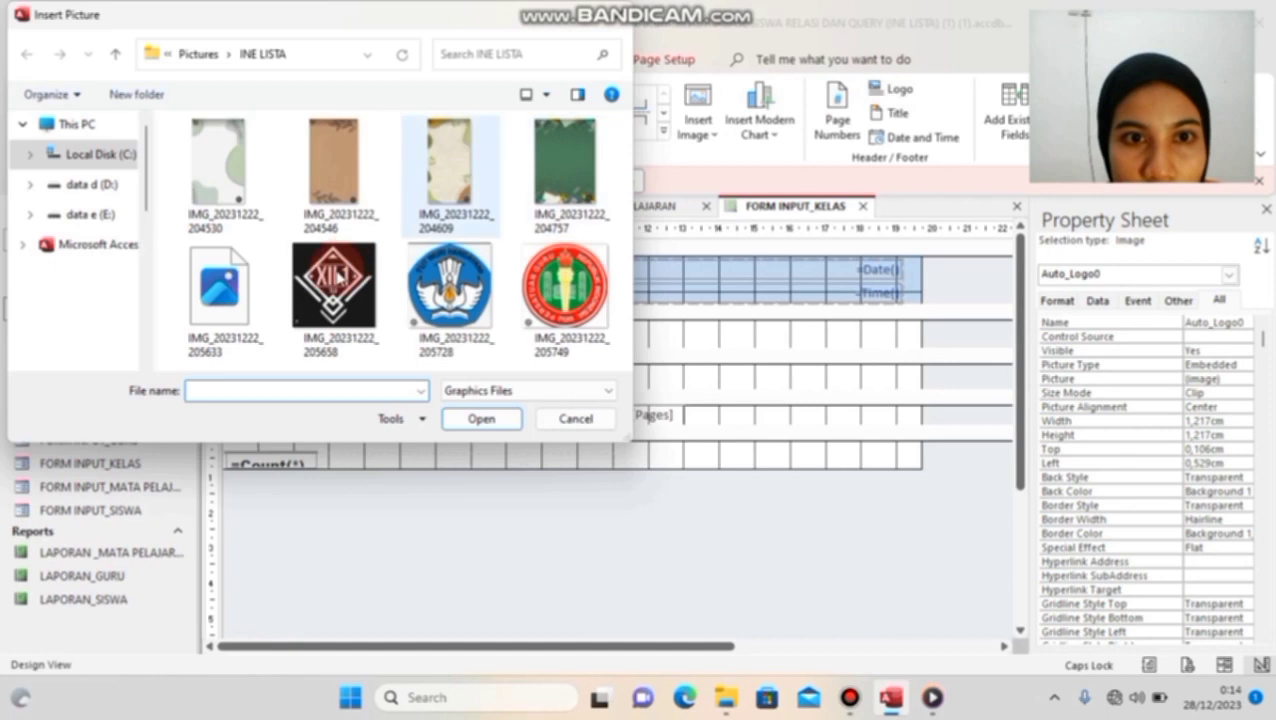
pyautogui.doubleClick(340, 278)
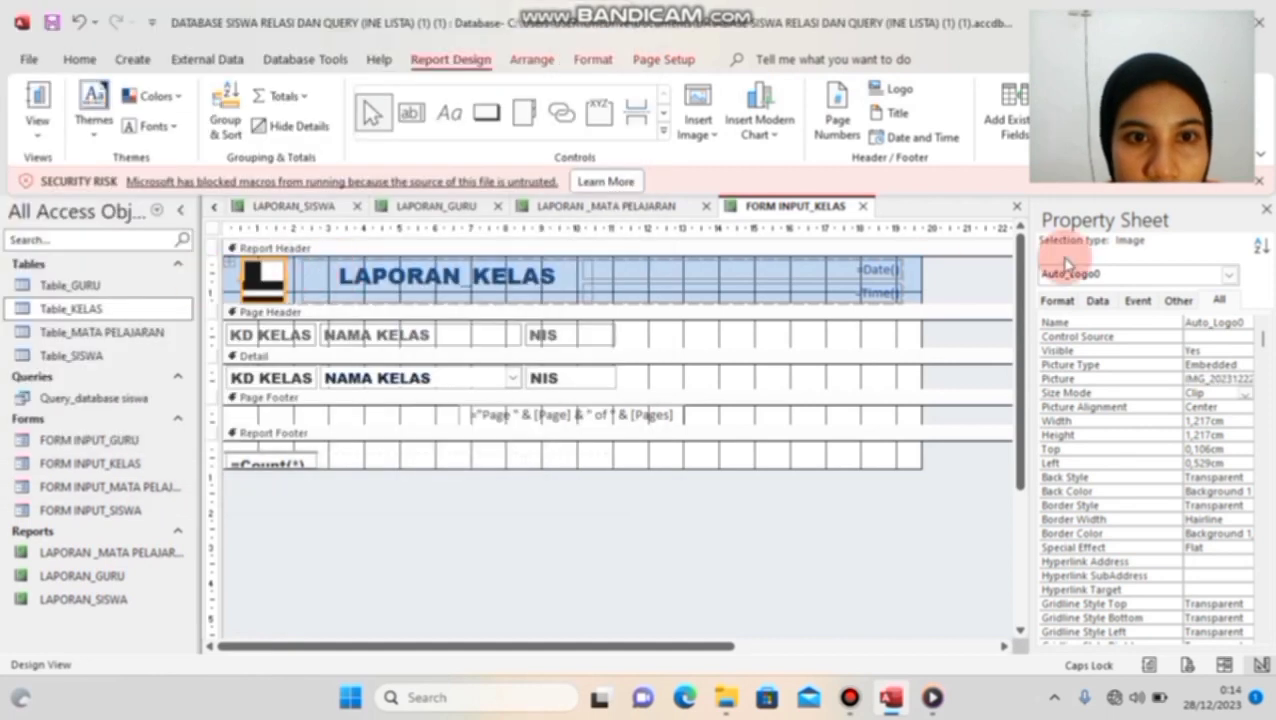
pyautogui.click(1244, 394)
pyautogui.click(1242, 420)
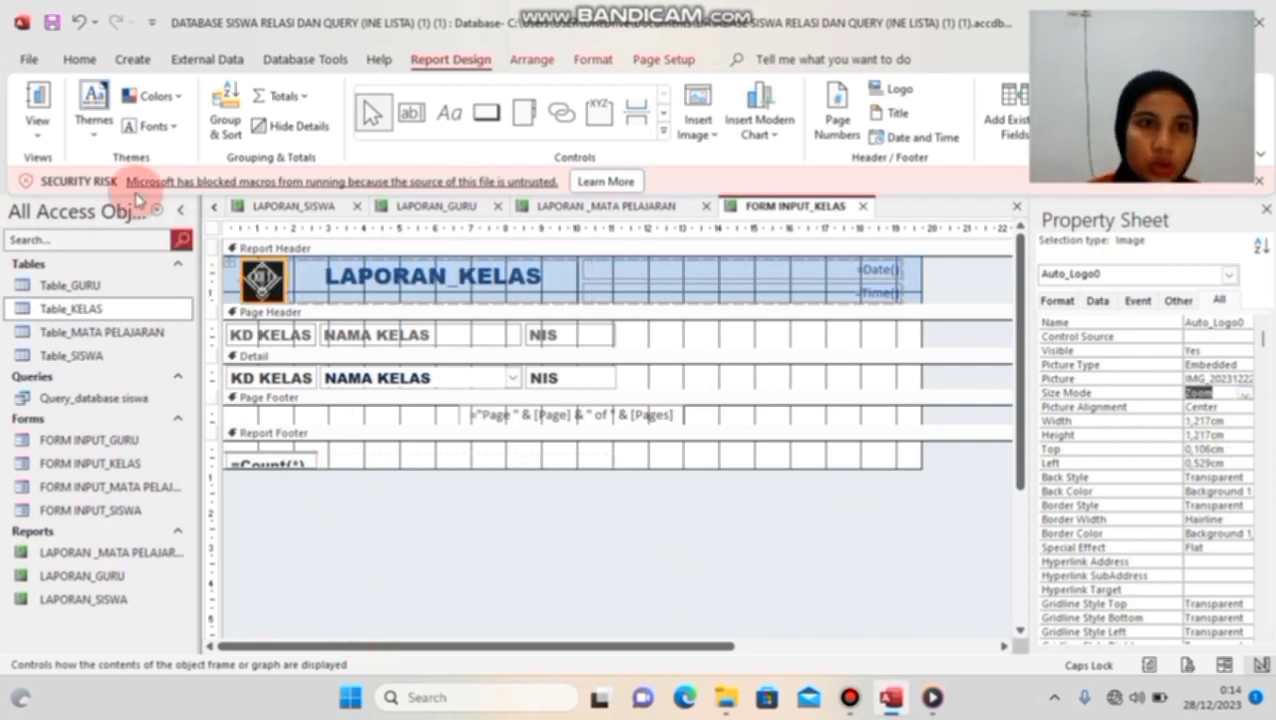
pyautogui.click(38, 128)
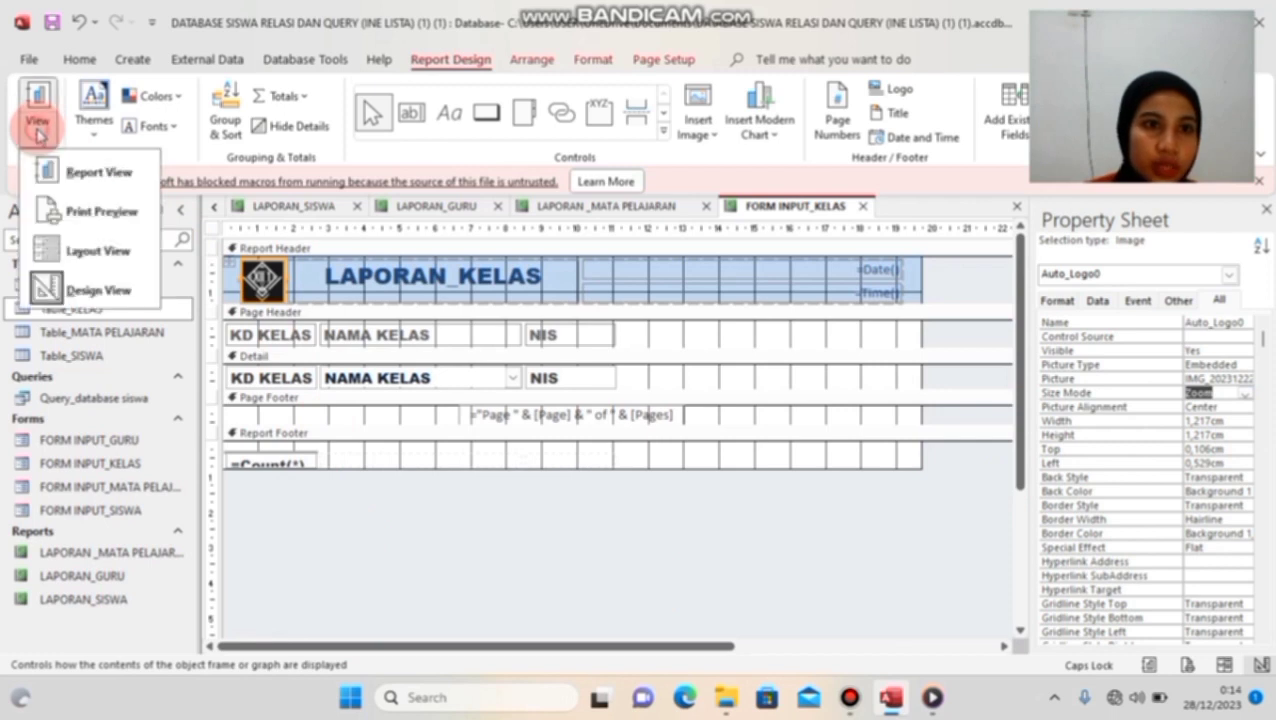
pyautogui.click(99, 174)
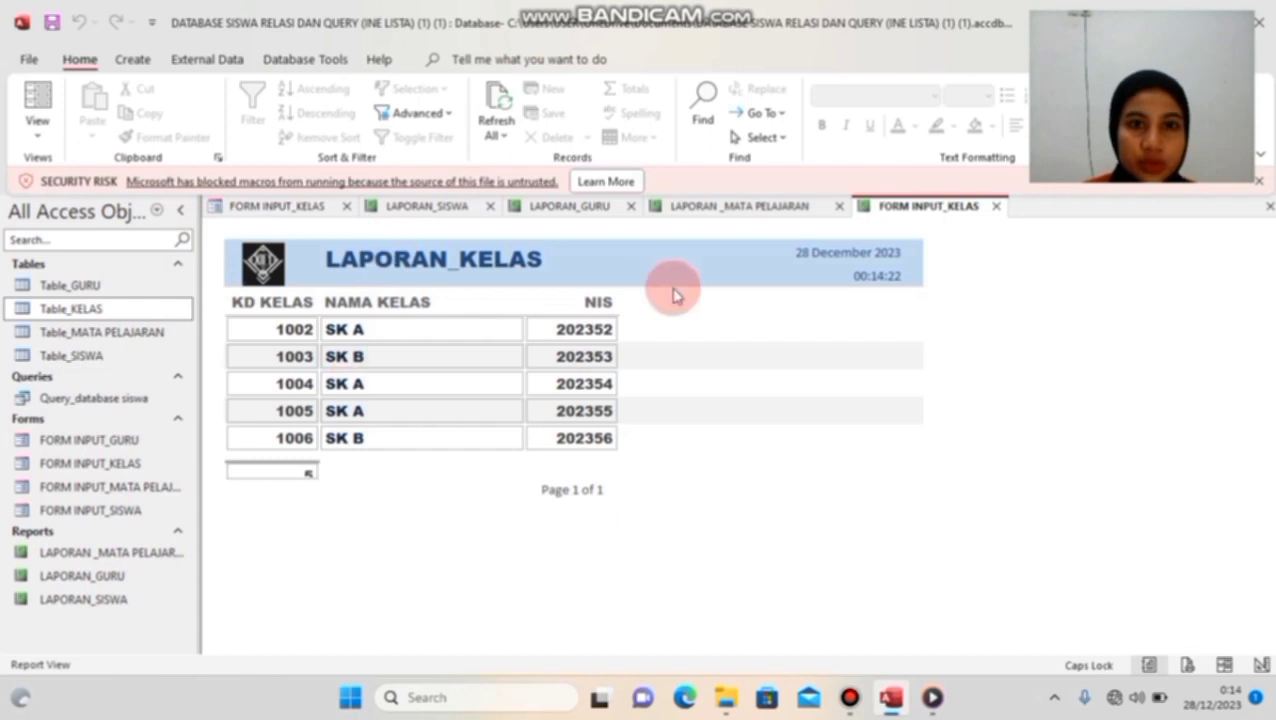
# Step: Save the report under the name LAPORAN_KELAS and close the FORM INPUT_KELAS form
pyautogui.rightClick(868, 208)
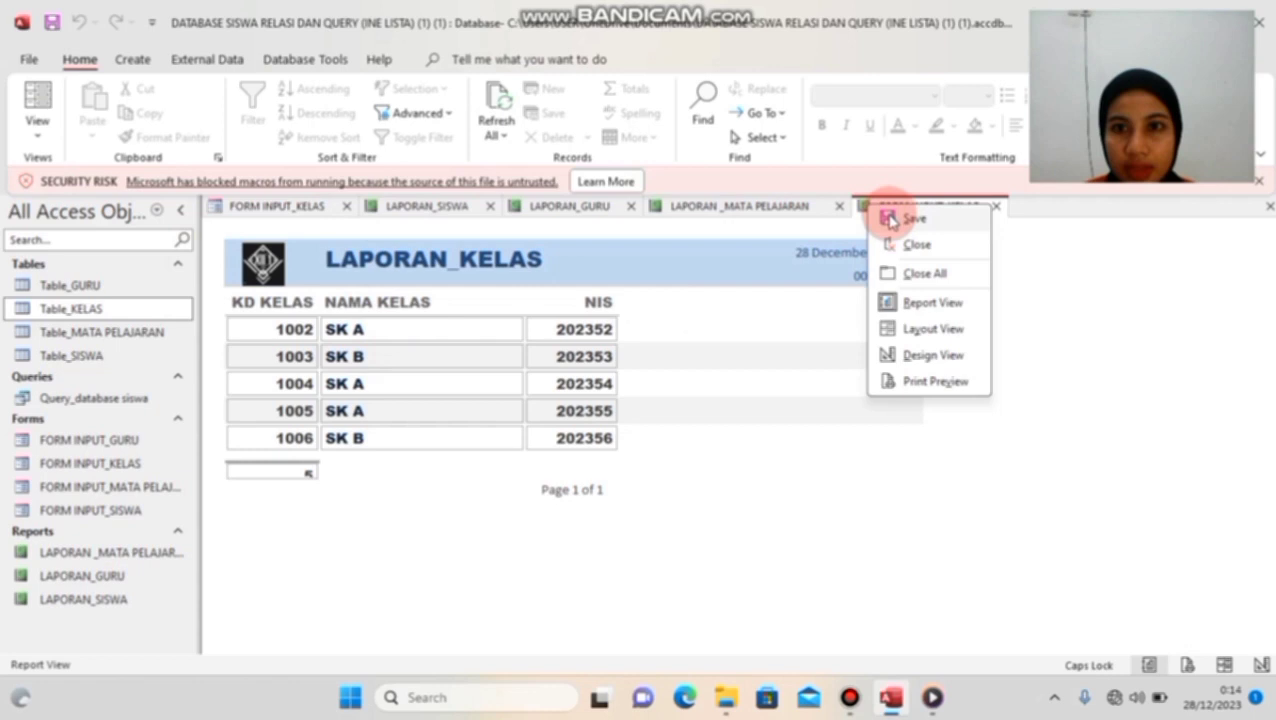
pyautogui.click(891, 219)
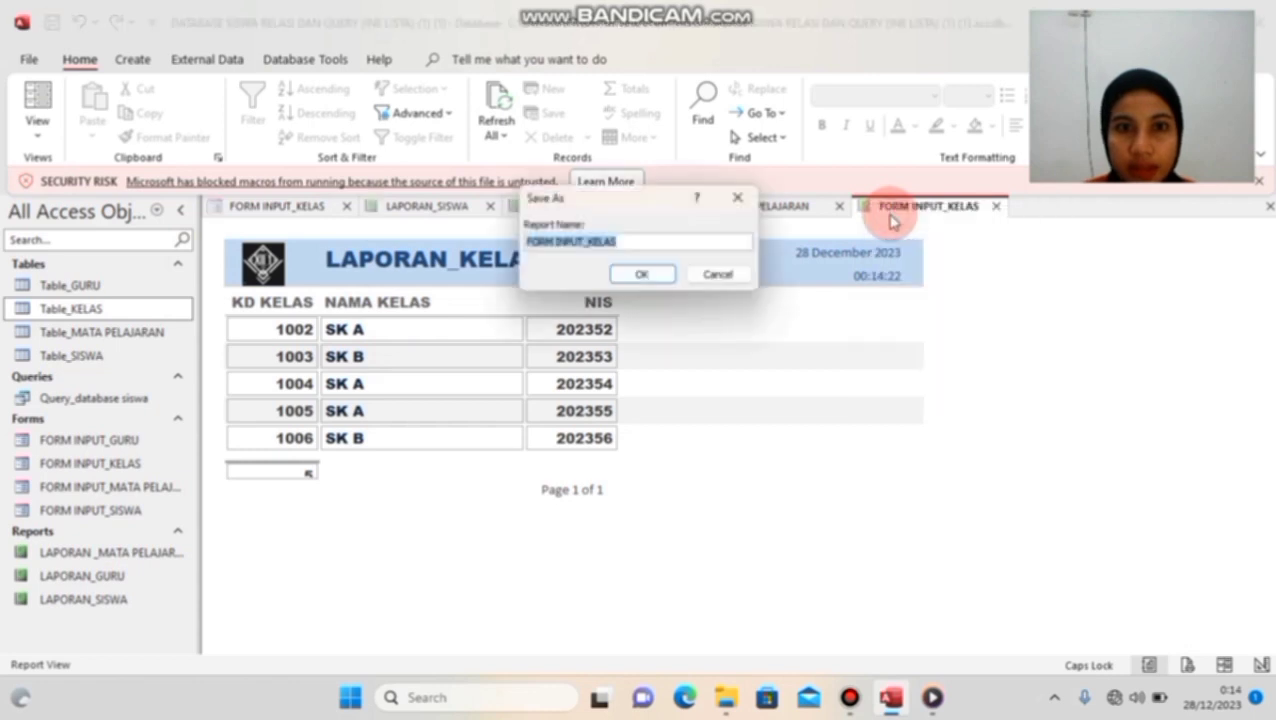
pyautogui.click(583, 243)
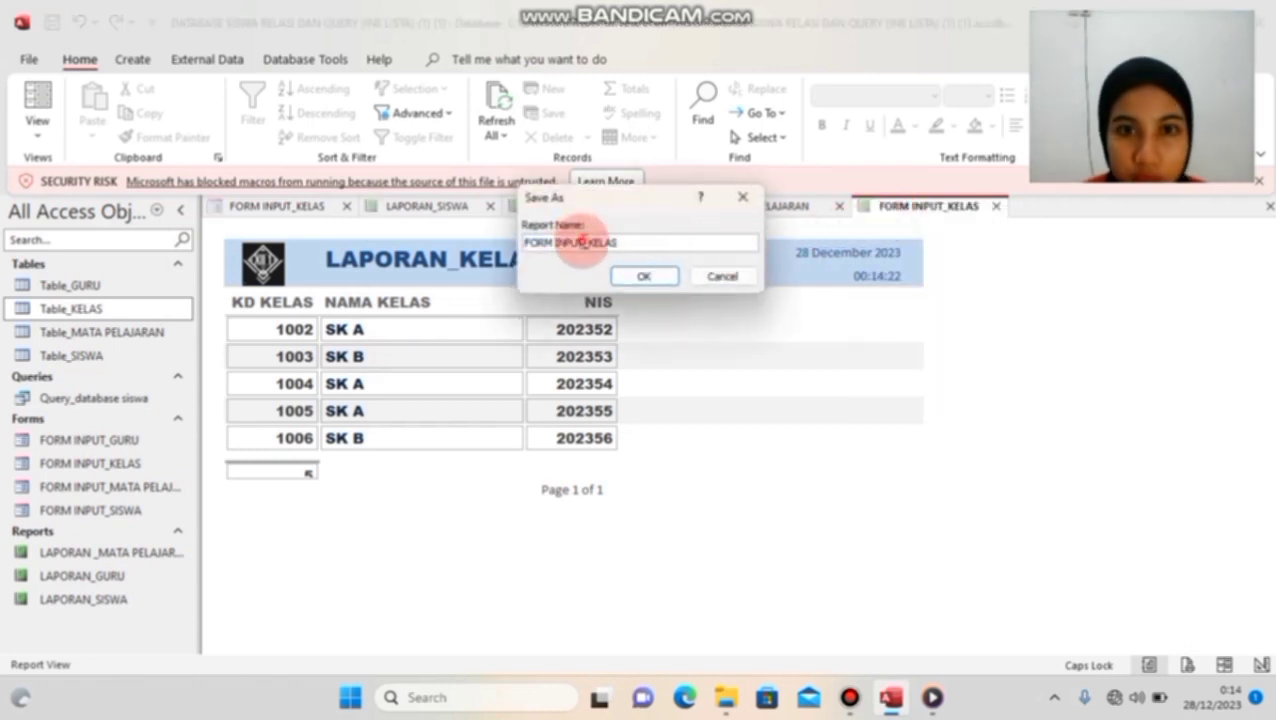
pyautogui.press('BackSpace')
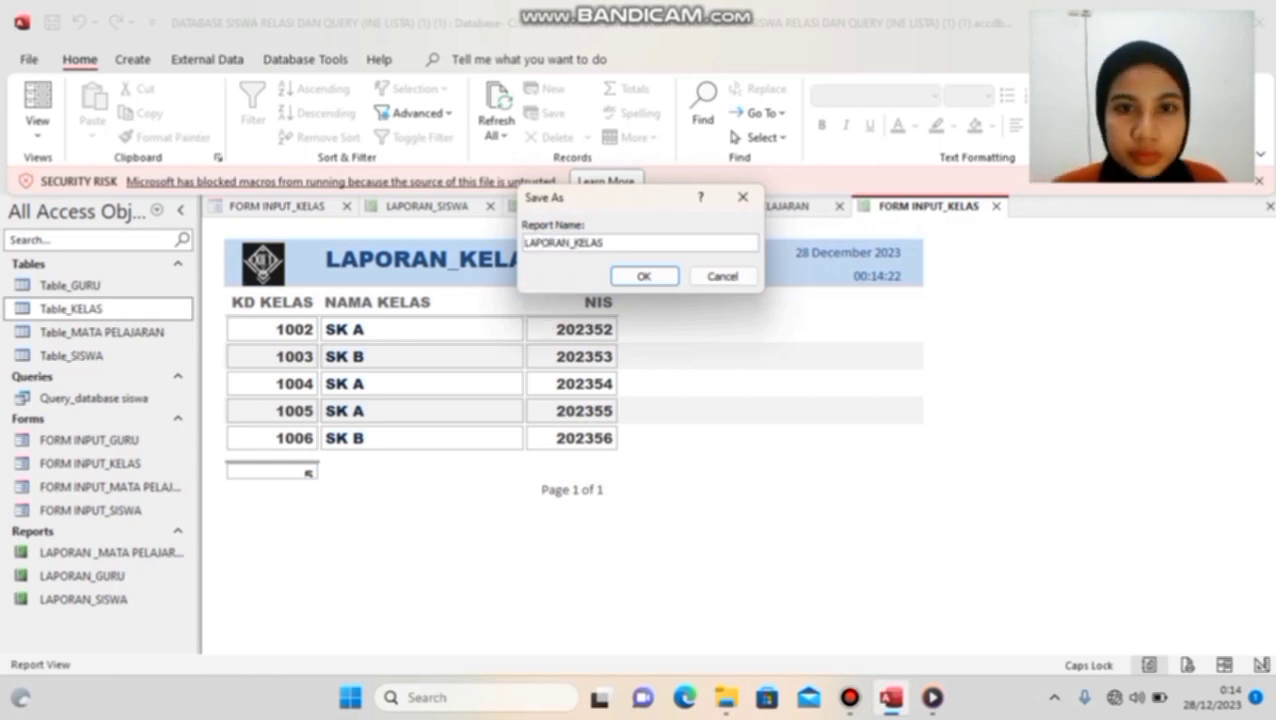
pyautogui.click(645, 276)
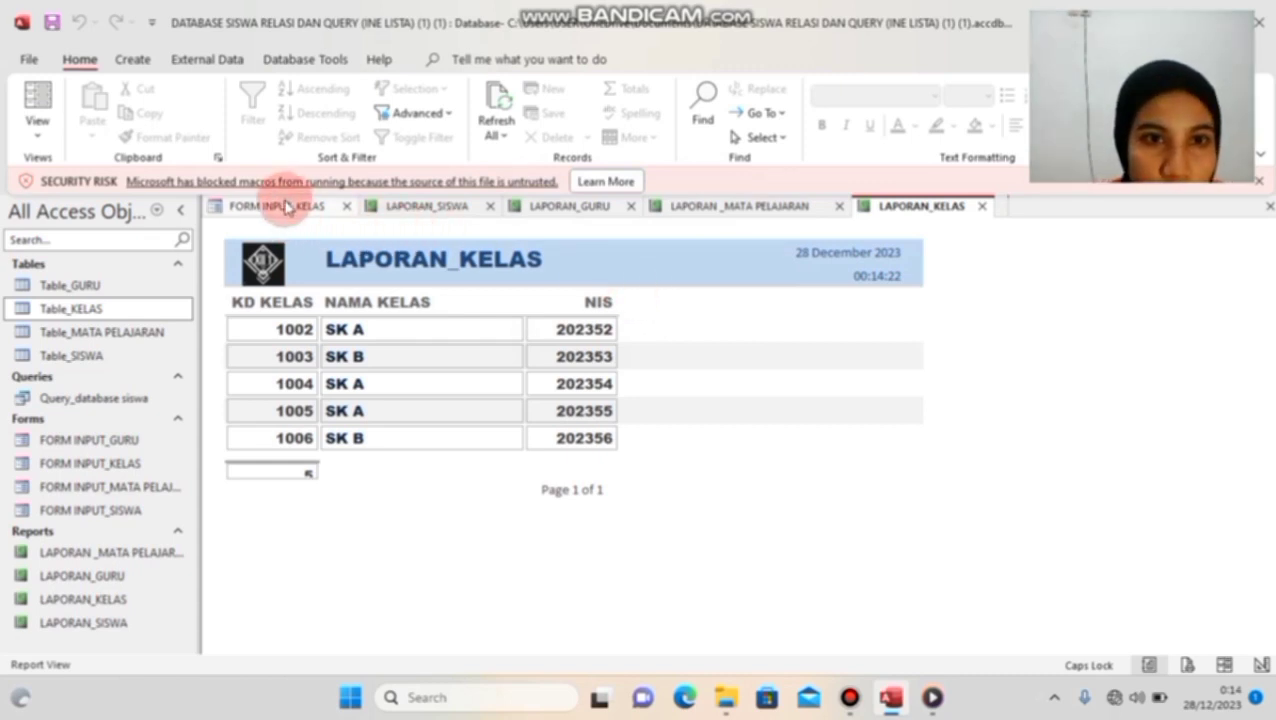
pyautogui.click(348, 207)
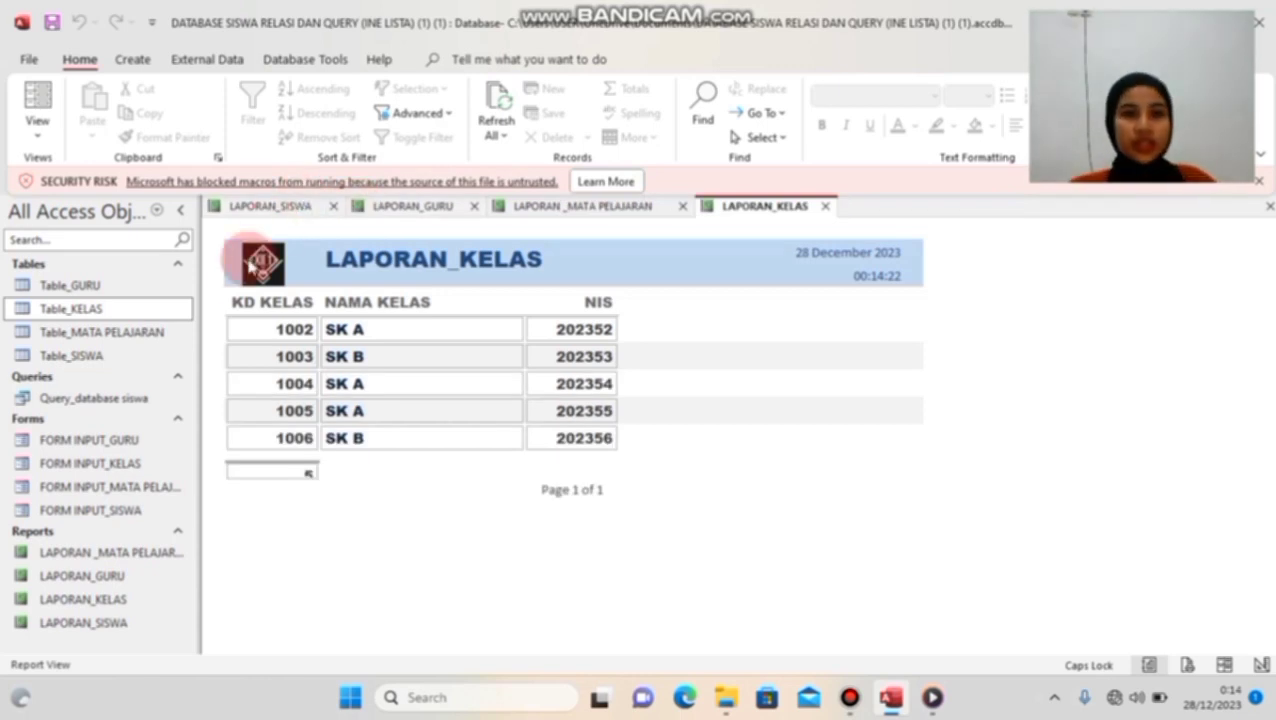
# Step: Review the finished SISWA, GURU, MATA PELAJARAN and KELAS reports one after another
pyautogui.click(281, 217)
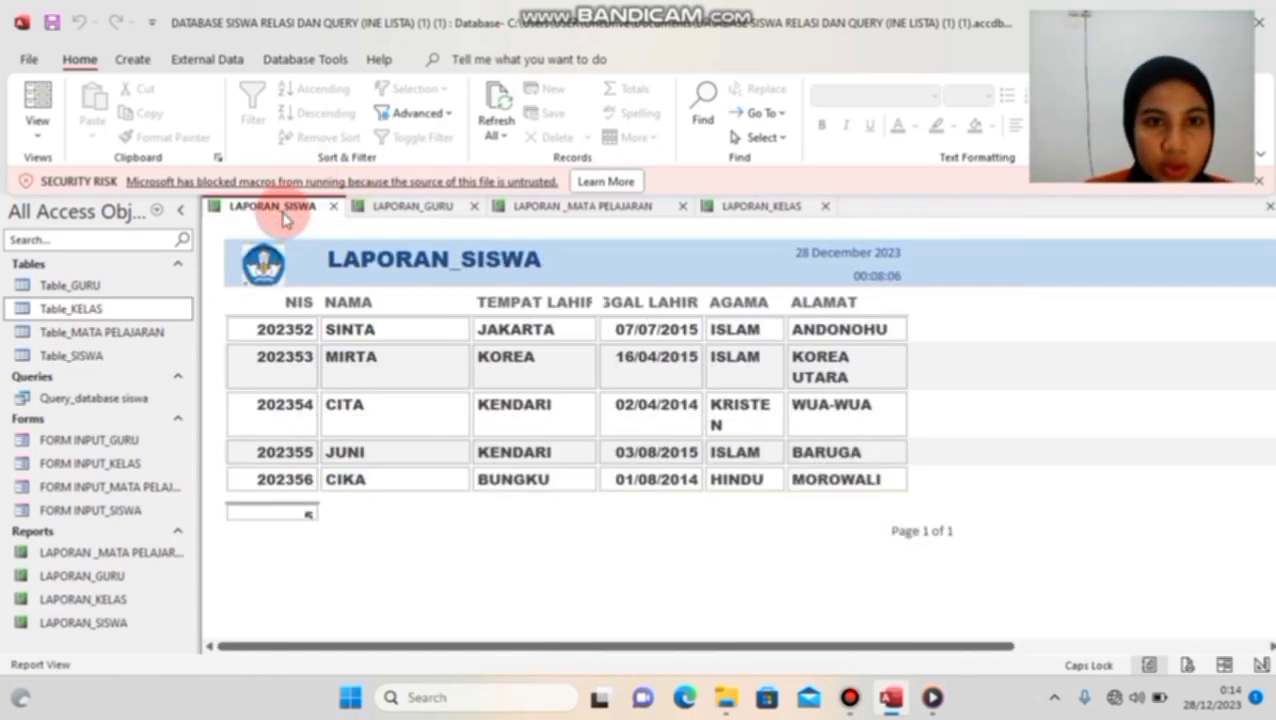
pyautogui.click(414, 210)
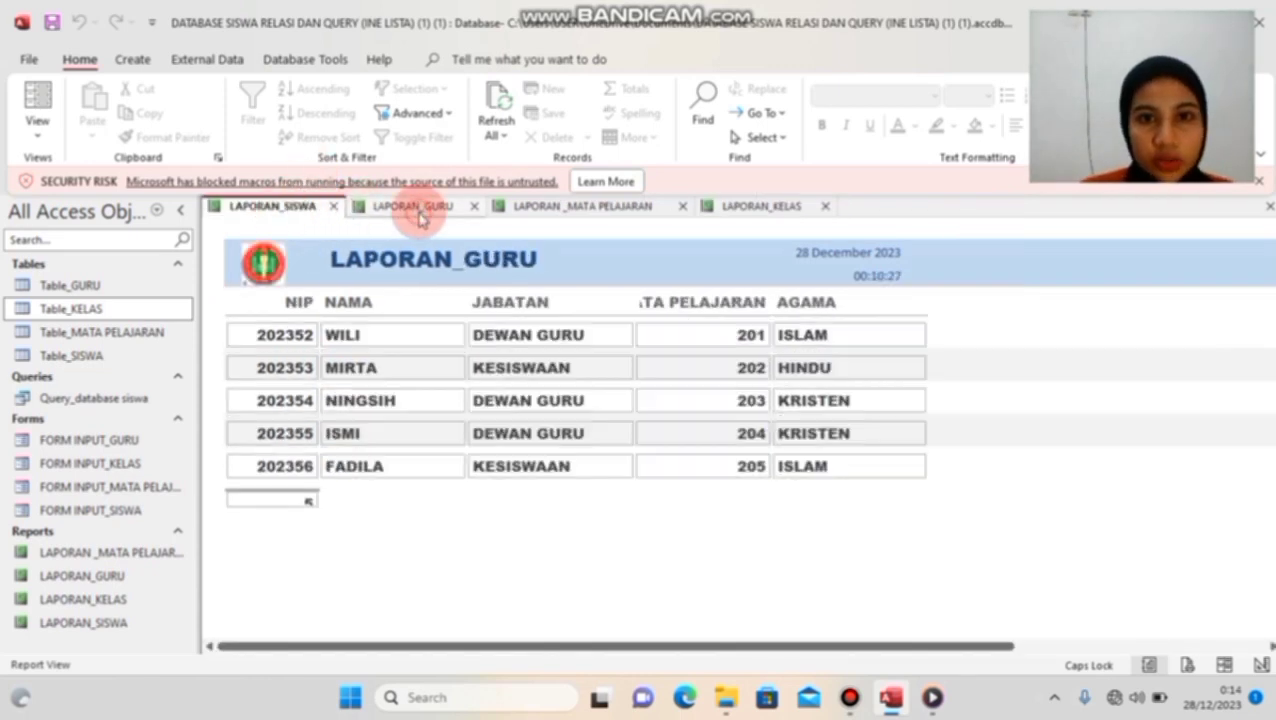
pyautogui.click(570, 216)
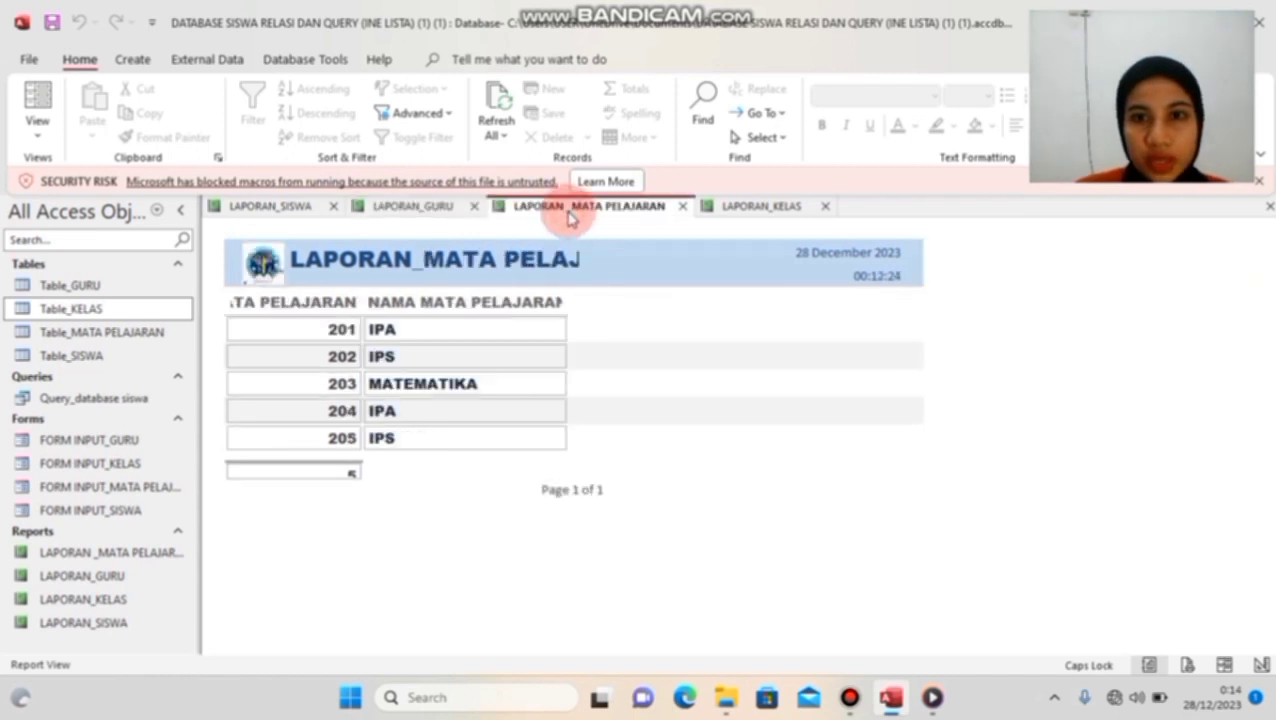
pyautogui.click(742, 210)
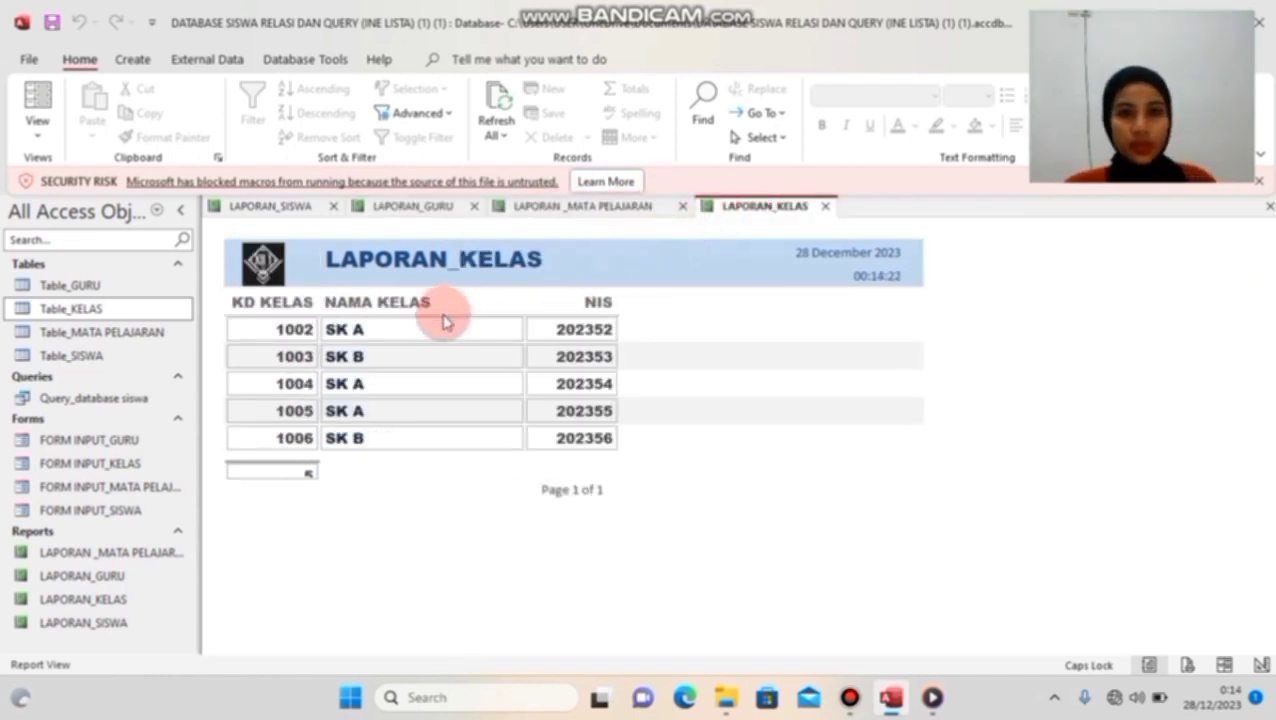